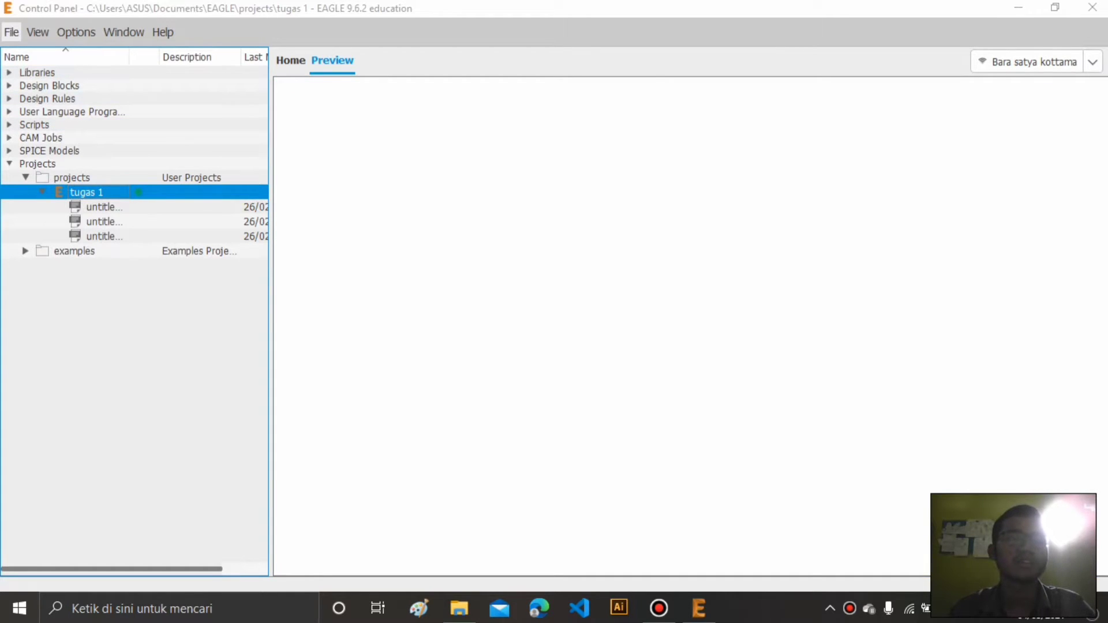
- Create a new library and add a new symbol named LM555 to it
click(11, 32)
mouse_move(35, 51)
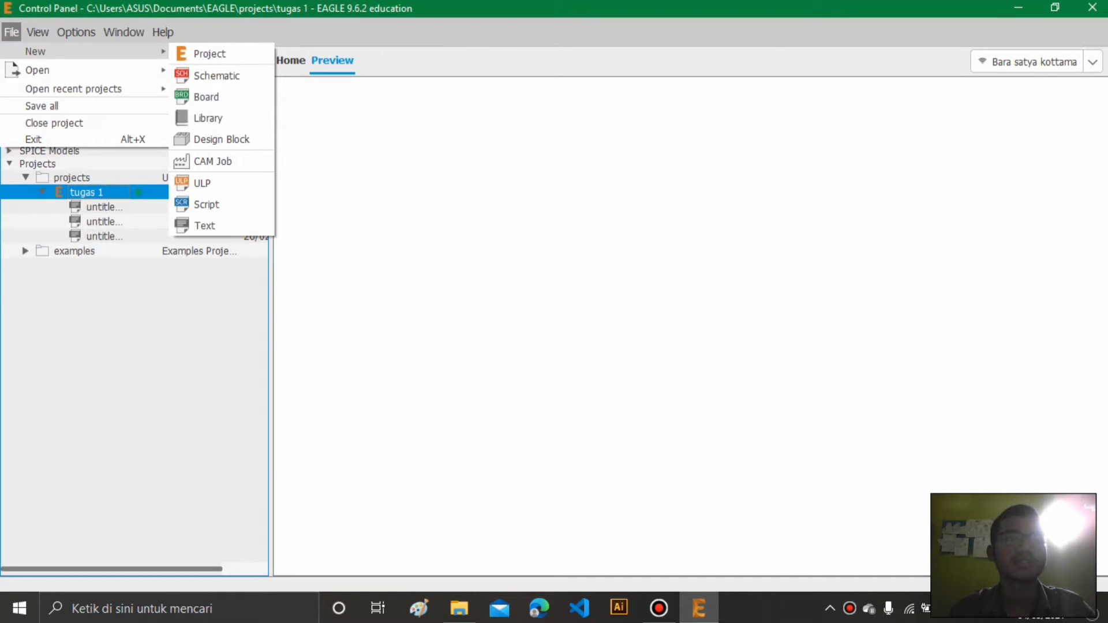
click(208, 117)
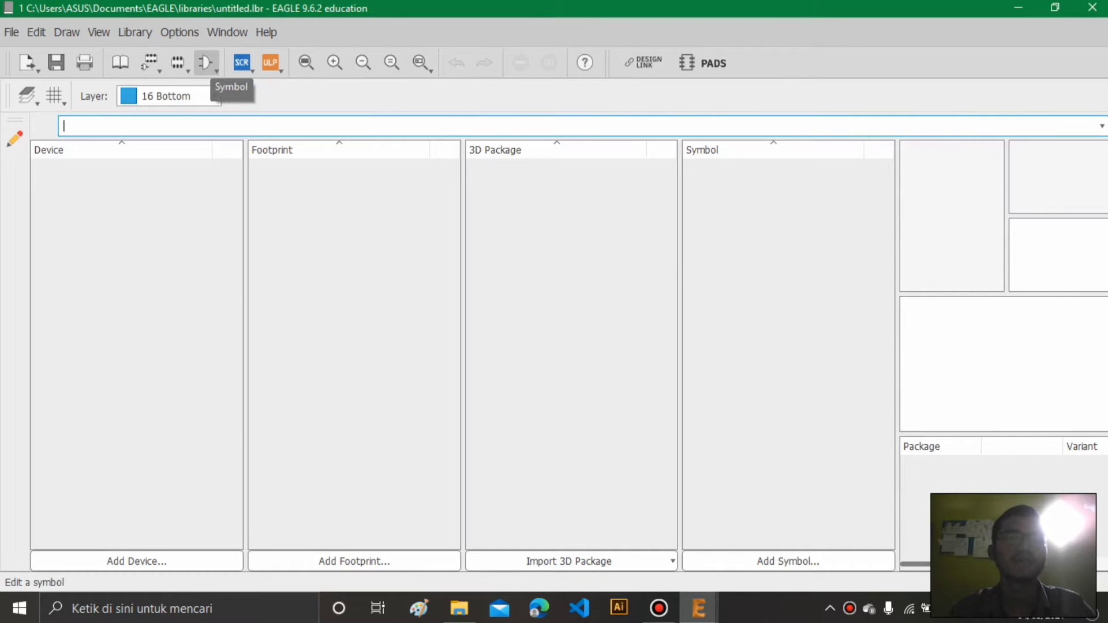
click(206, 63)
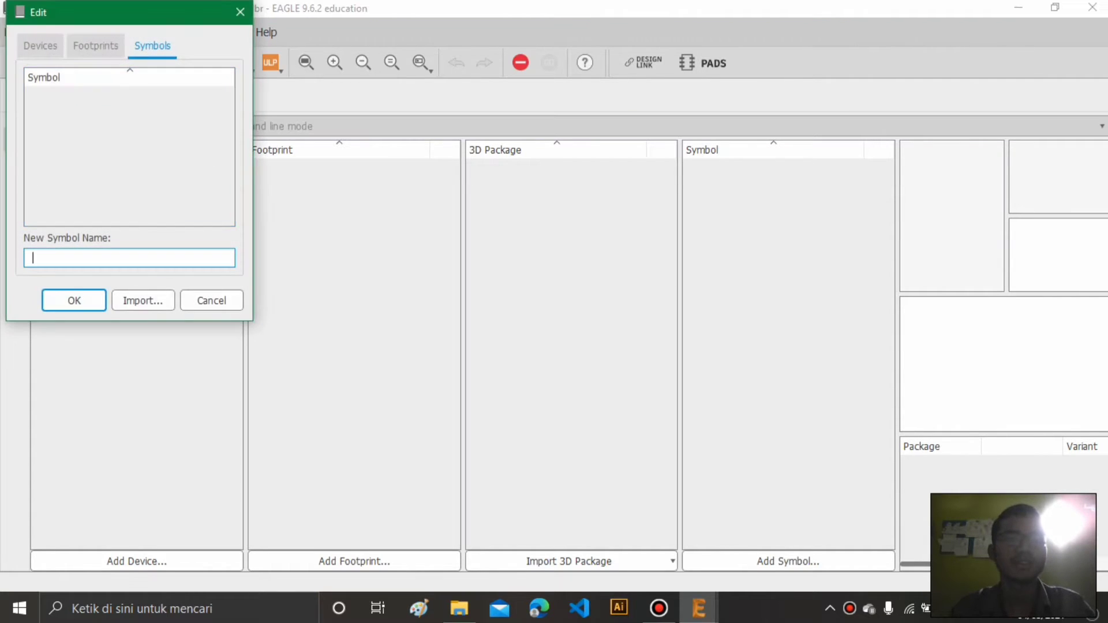
text(LM555)
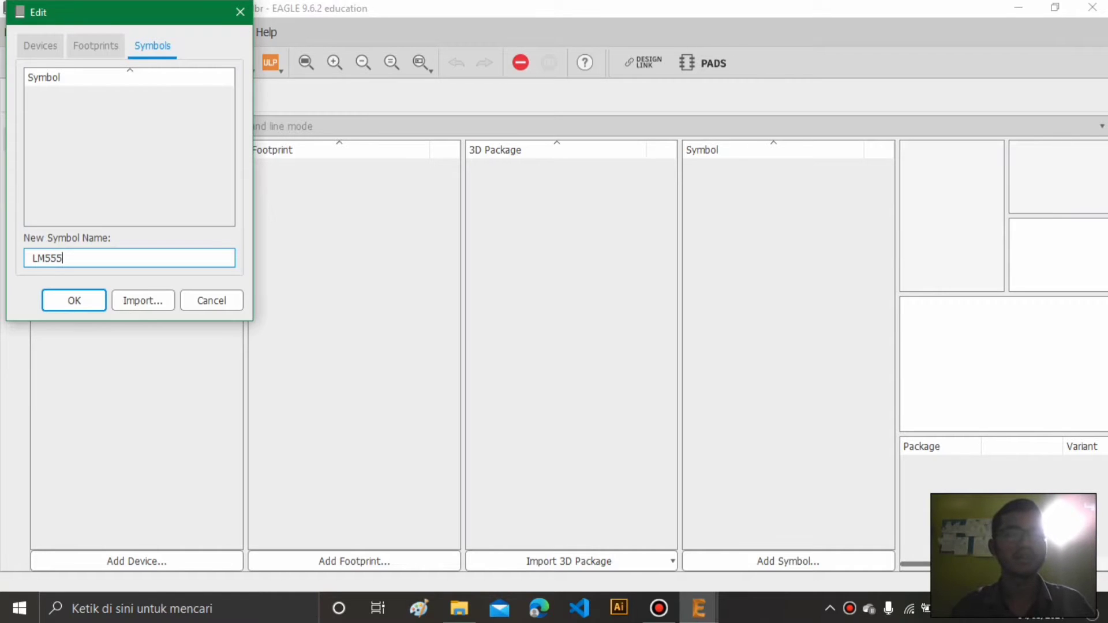
key(Return)
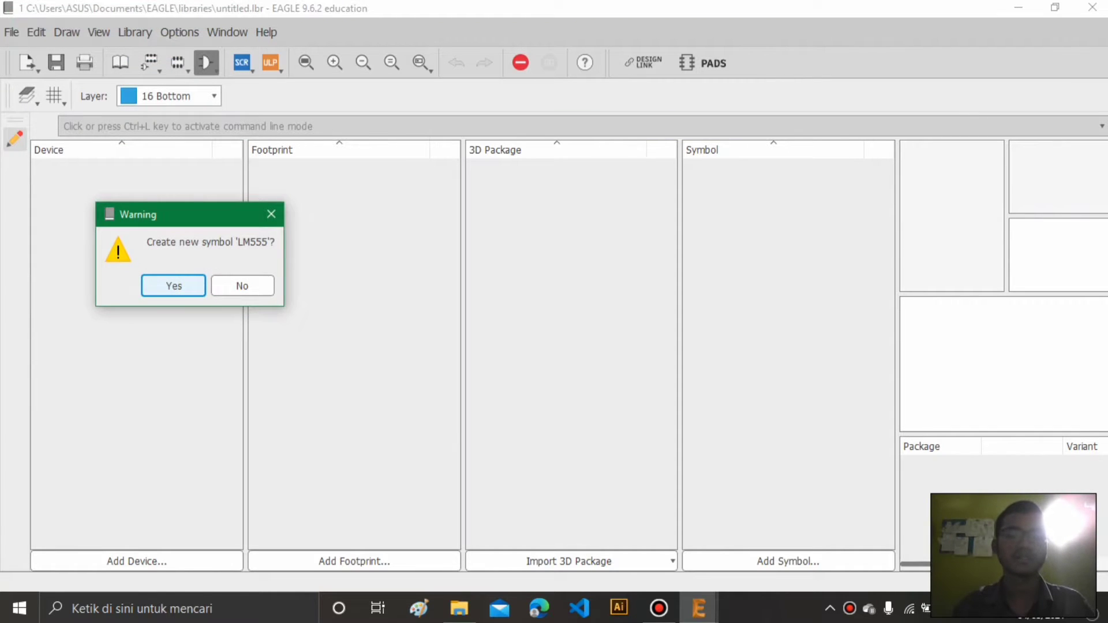
key(Return)
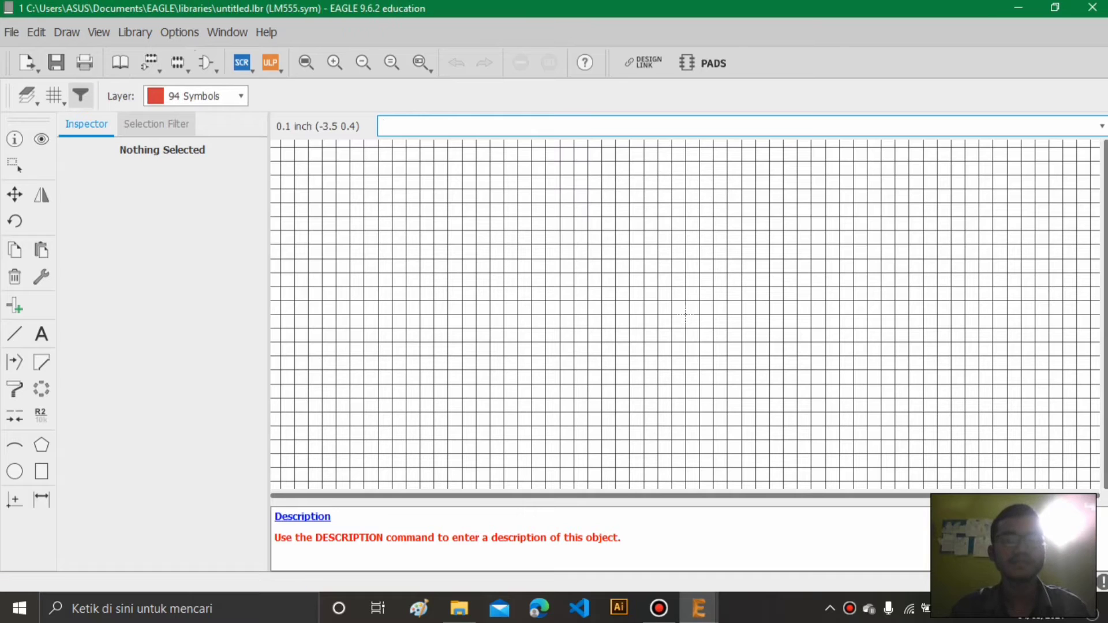
- Place four pins in a vertical column at x -1.1, spaced 0.3 inch apart from y 0.7 down to -0.2
click(14, 306)
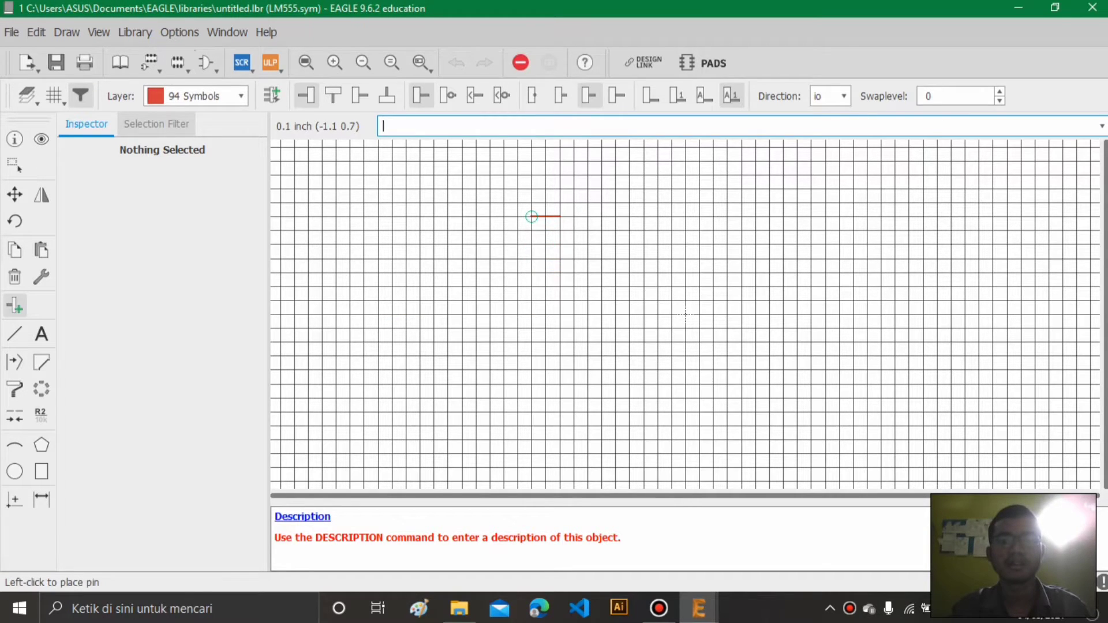
click(532, 216)
click(532, 259)
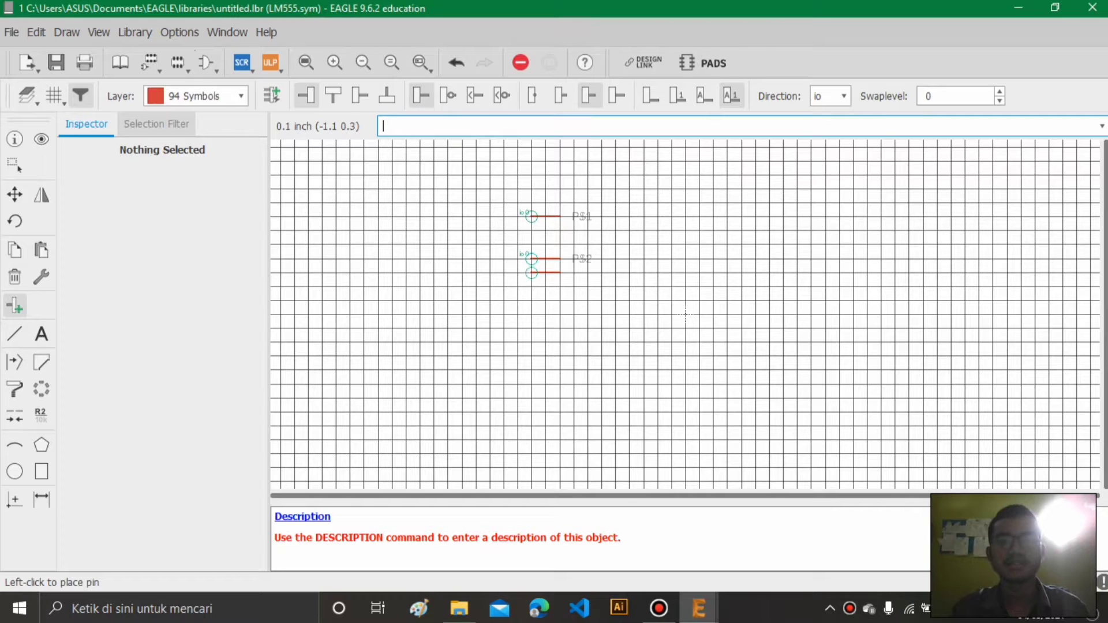
click(532, 300)
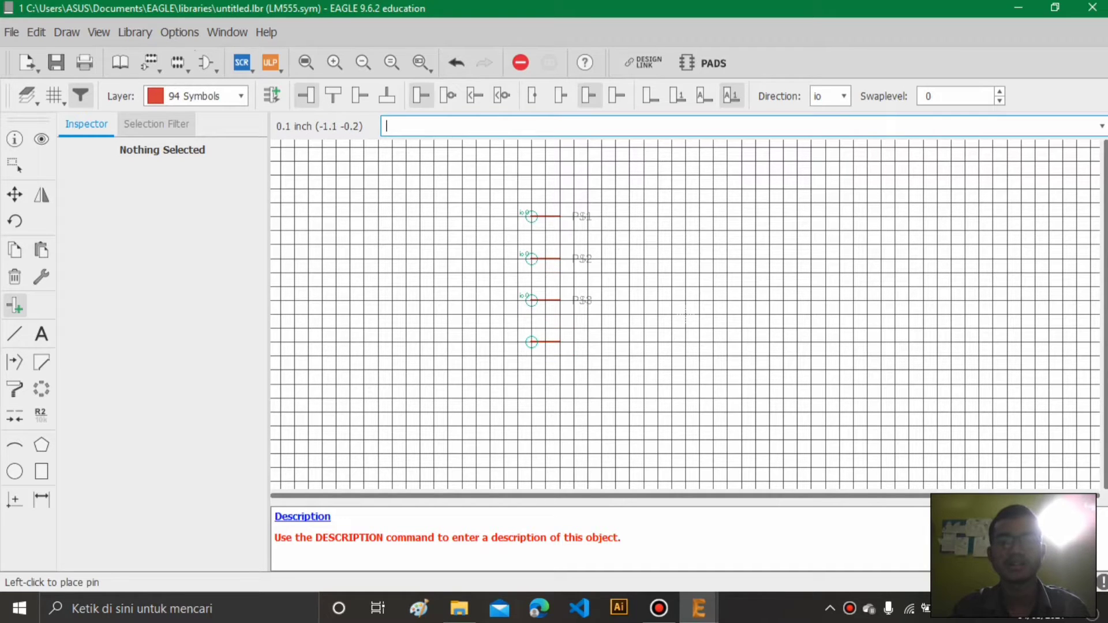
click(531, 341)
- Place four pins facing the opposite way in a second column at x 0.1, level with the first four pins
right_click(664, 242)
right_click(713, 216)
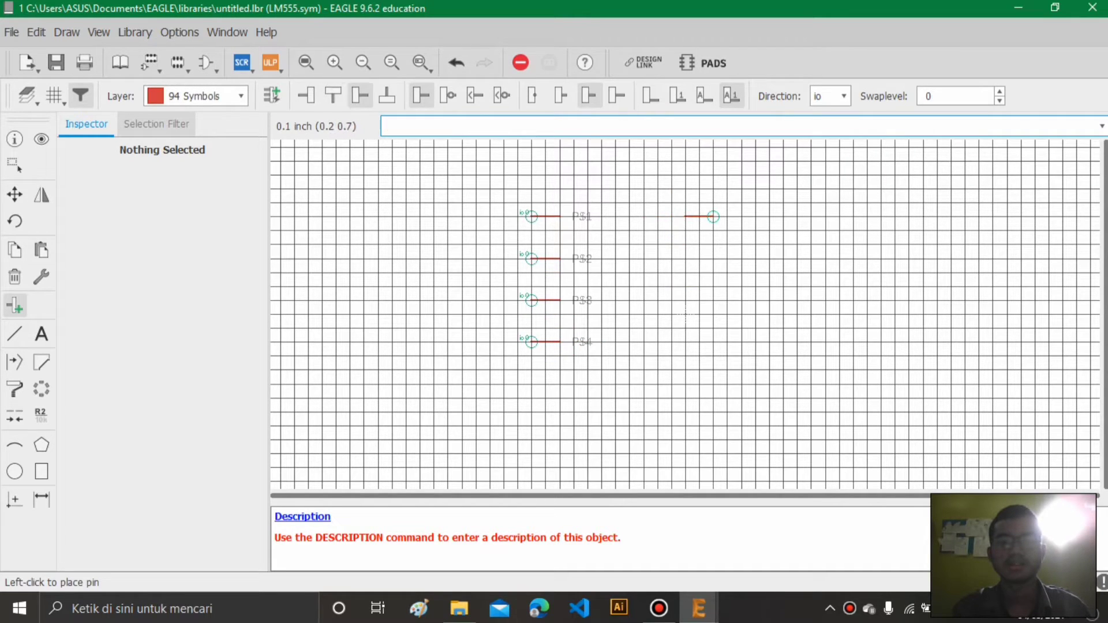
click(699, 216)
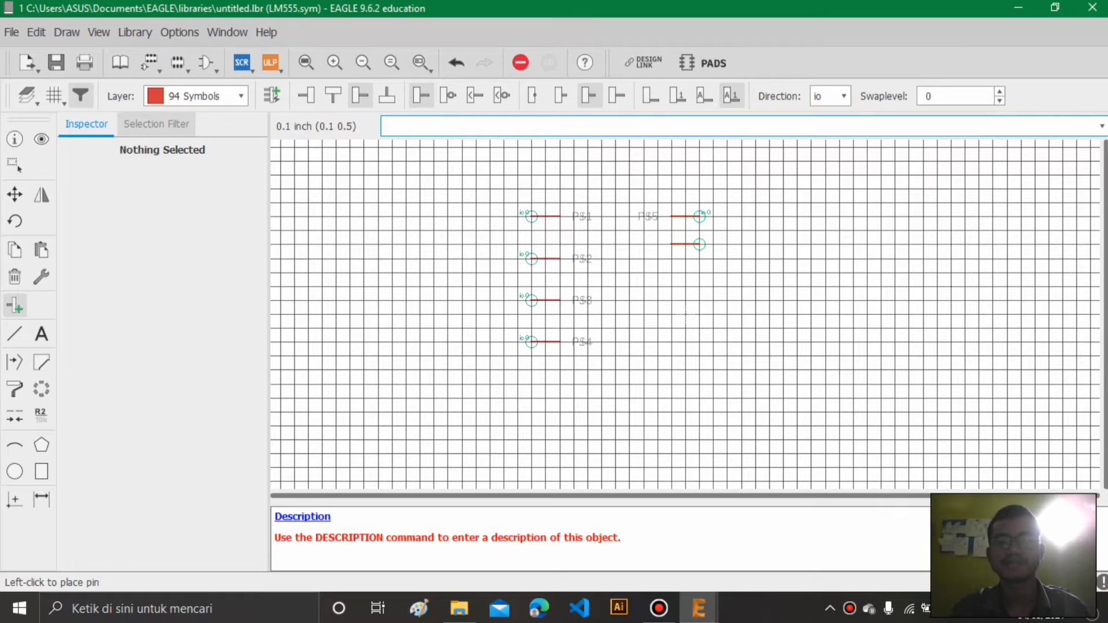
click(699, 258)
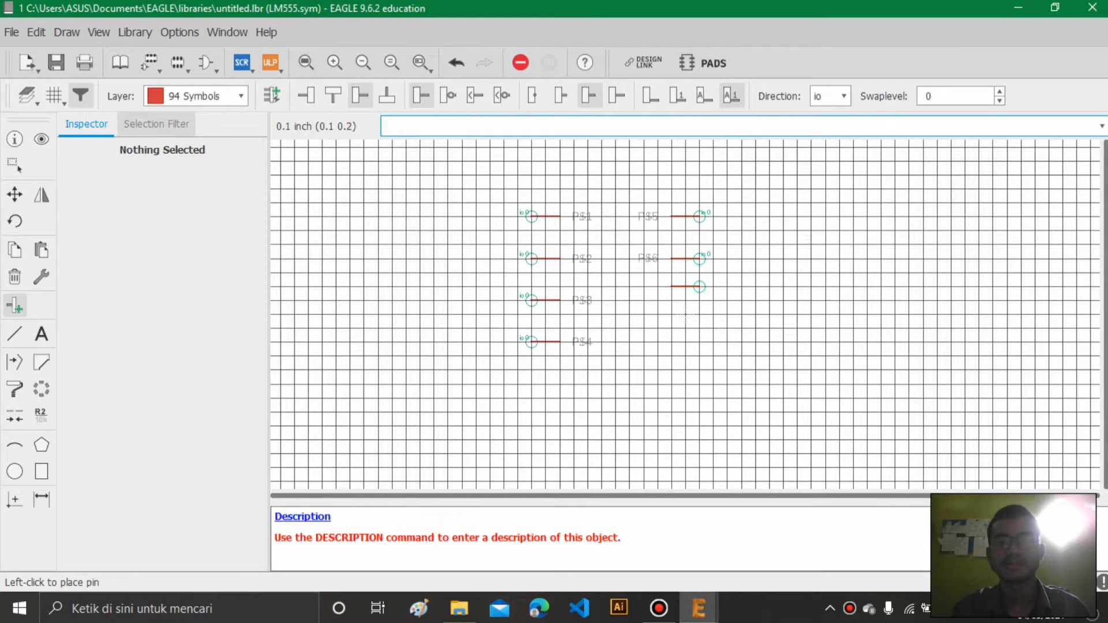
click(699, 300)
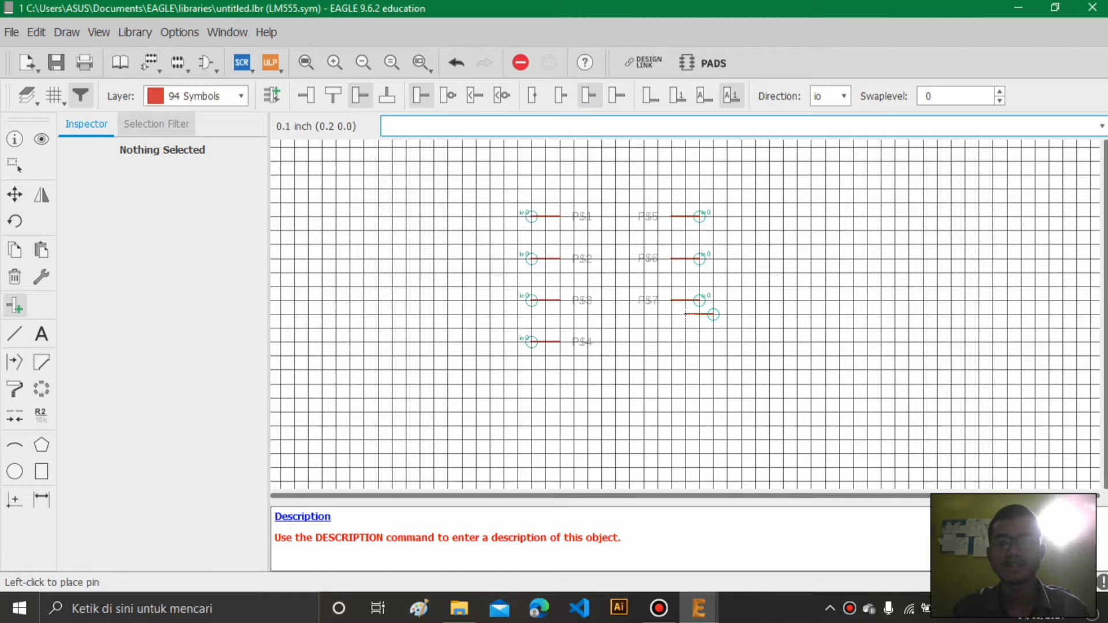
key(Escape)
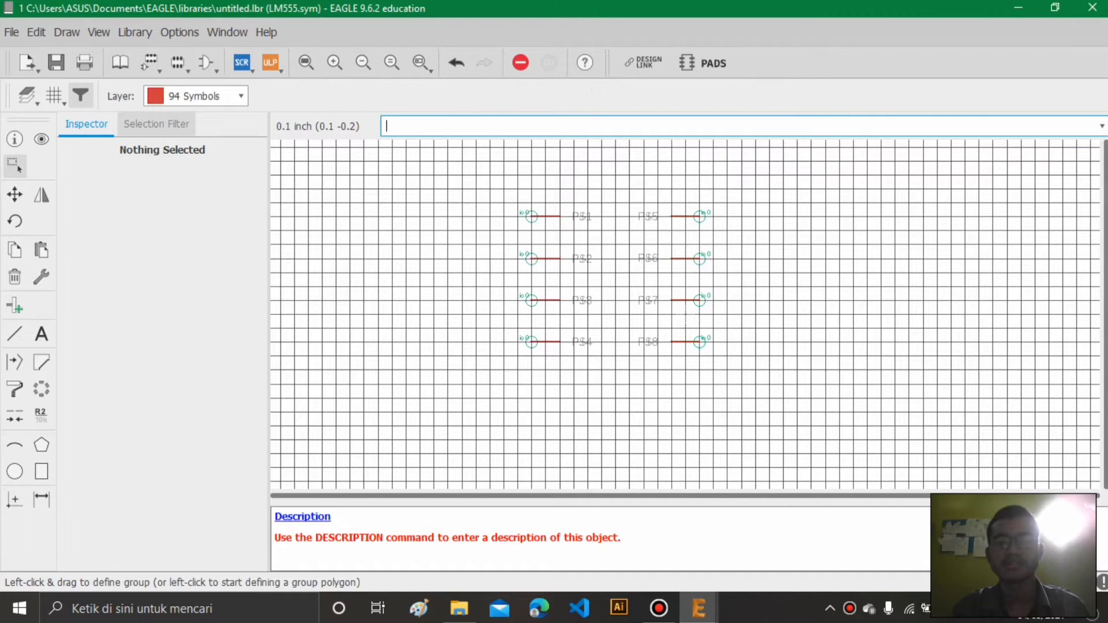
- Draw a closed rectangular body outline, about 0.8 by 1.3 inch, between the two pin columns on the 94 Symbols layer
click(14, 334)
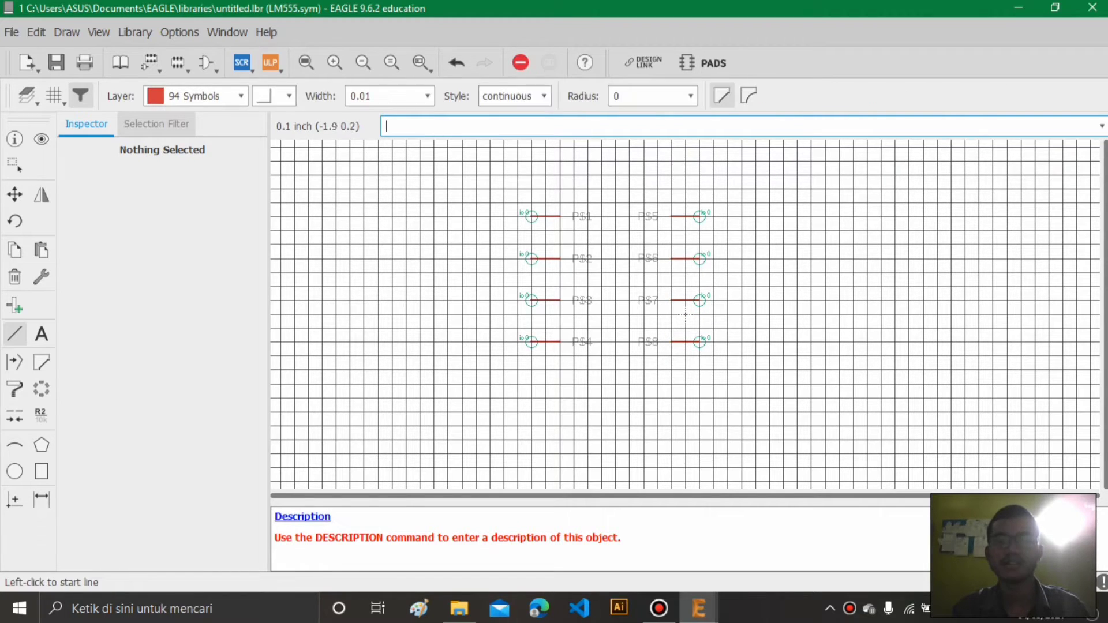
click(559, 216)
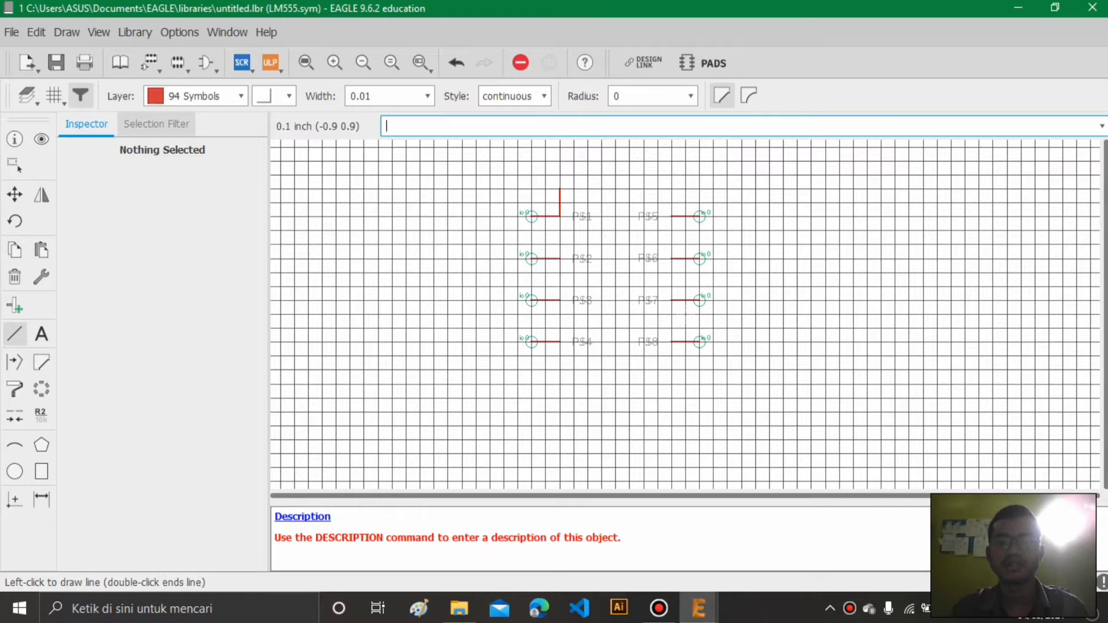
click(671, 188)
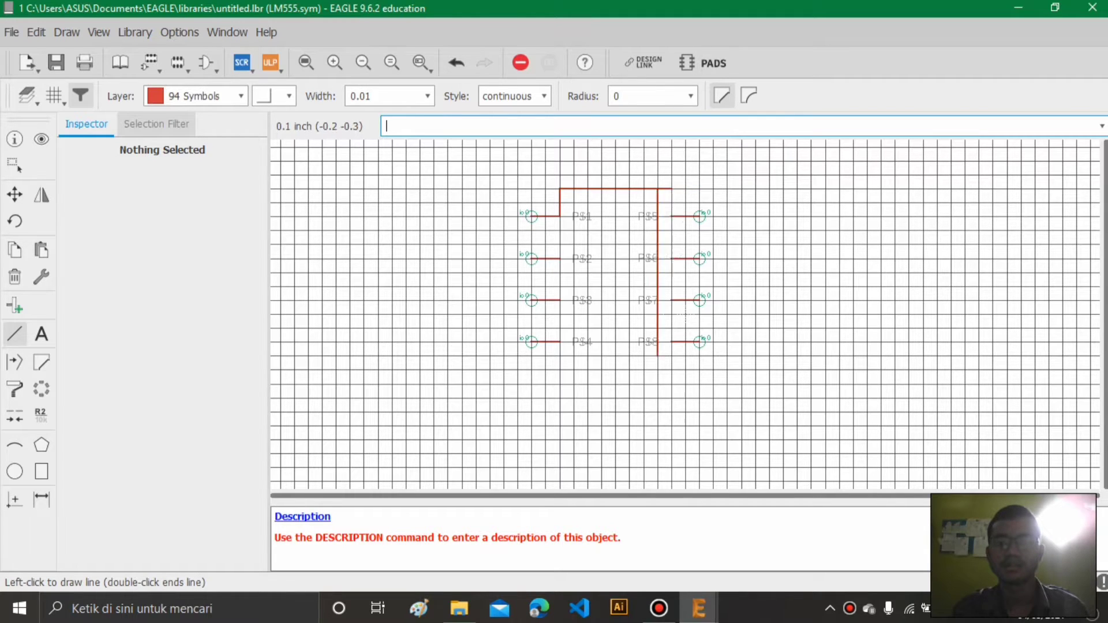
click(671, 369)
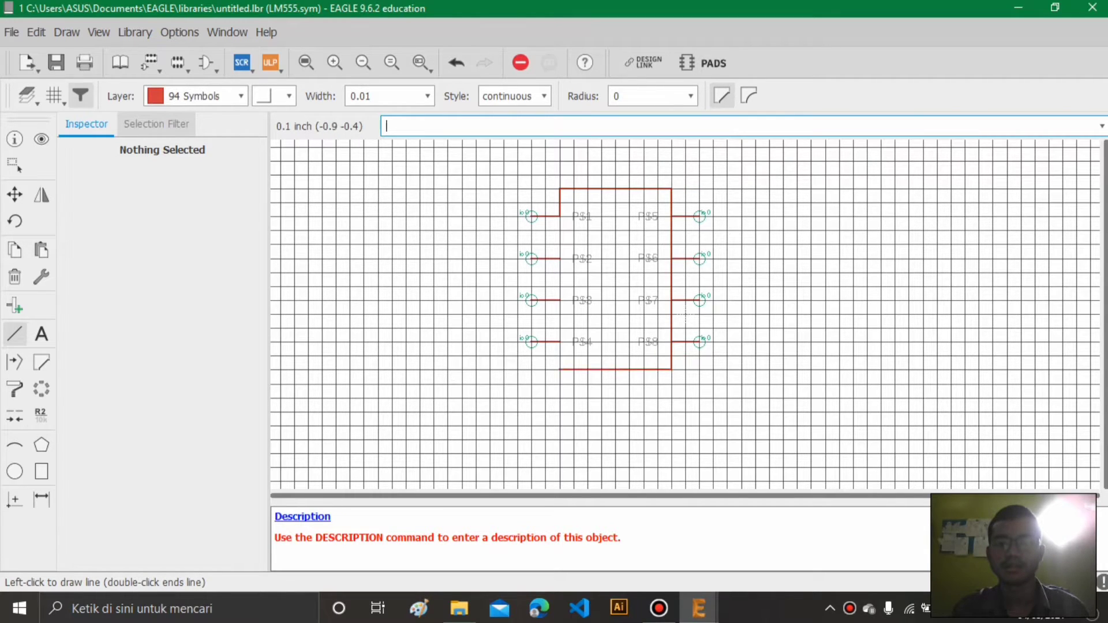
click(559, 369)
double_click(559, 216)
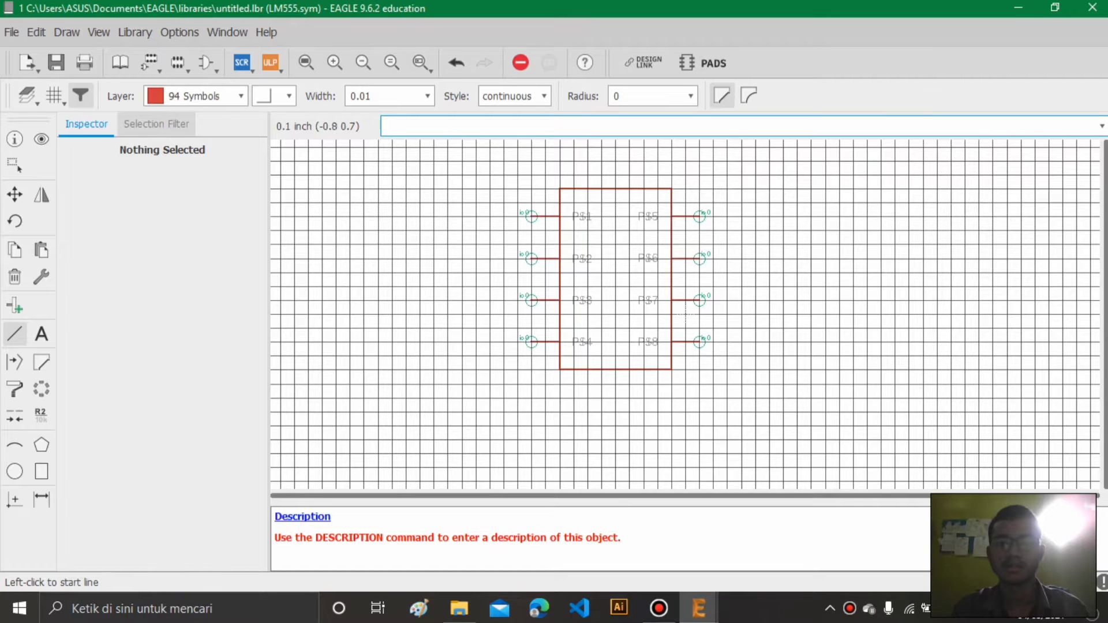
middle_drag(685, 315, 657, 340)
scroll(615, 252, up, 1)
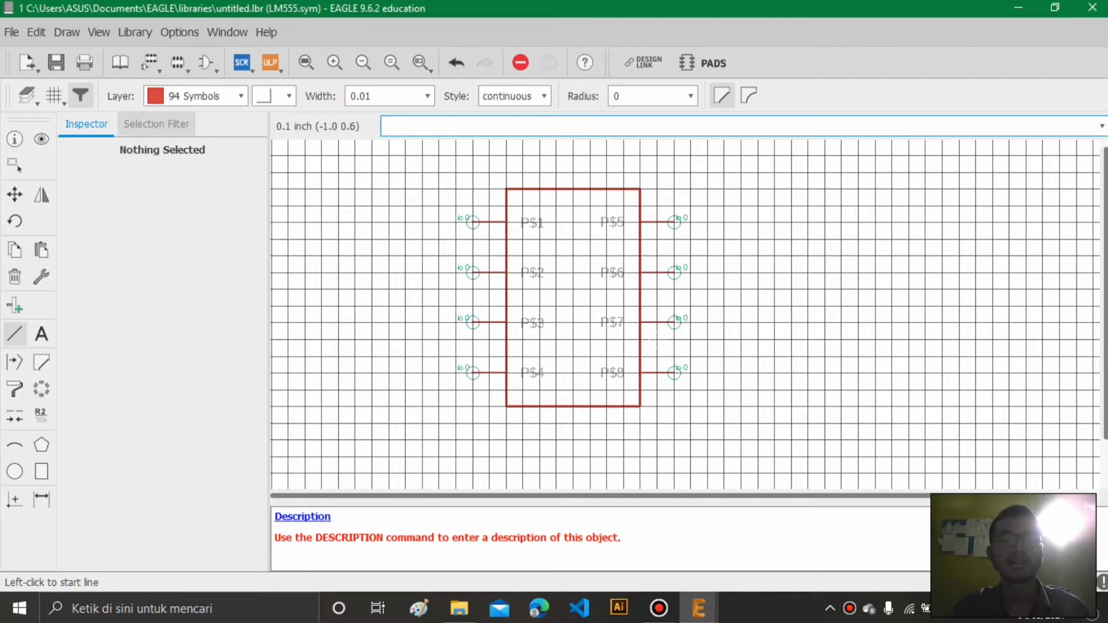
key(Escape)
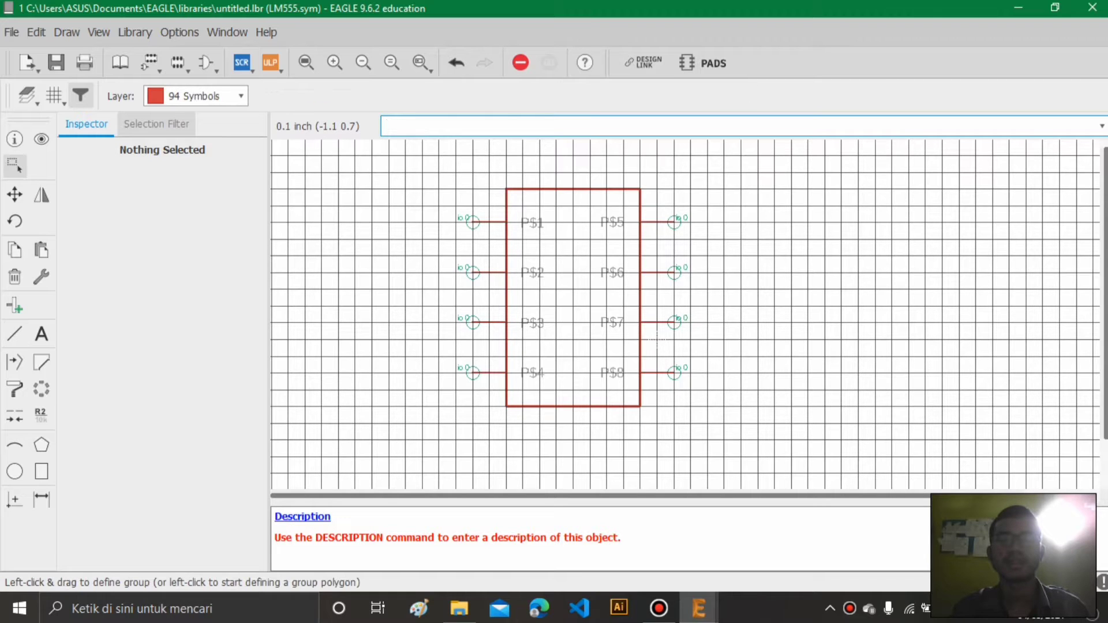
- Rename the upper two pins of the symbol's left column GND and TRIGER, from top to bottom
click(472, 222)
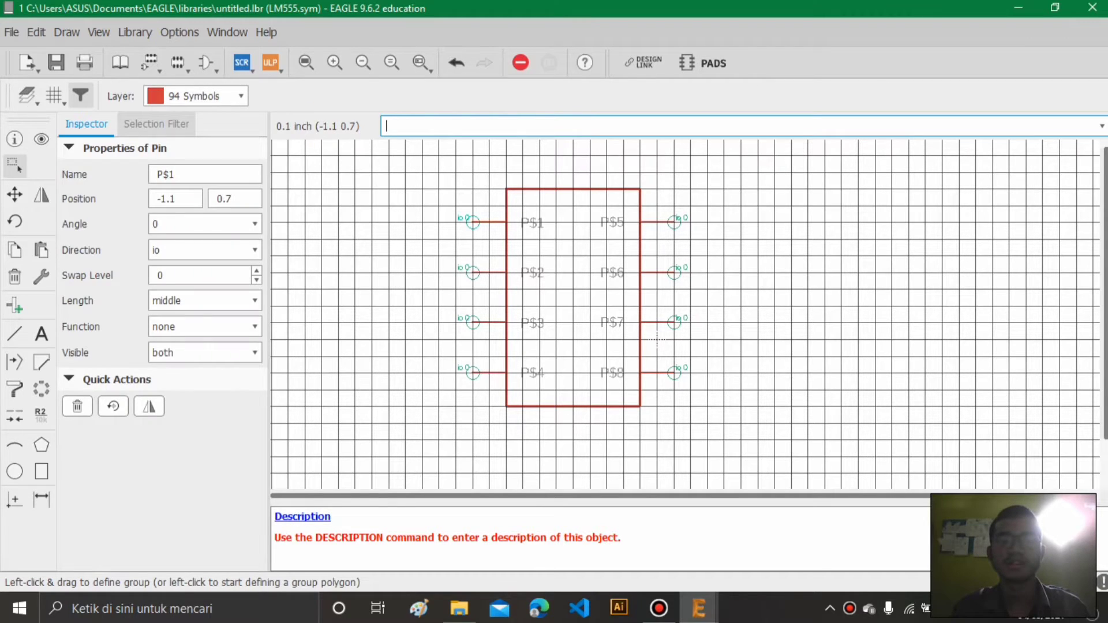
right_click(472, 221)
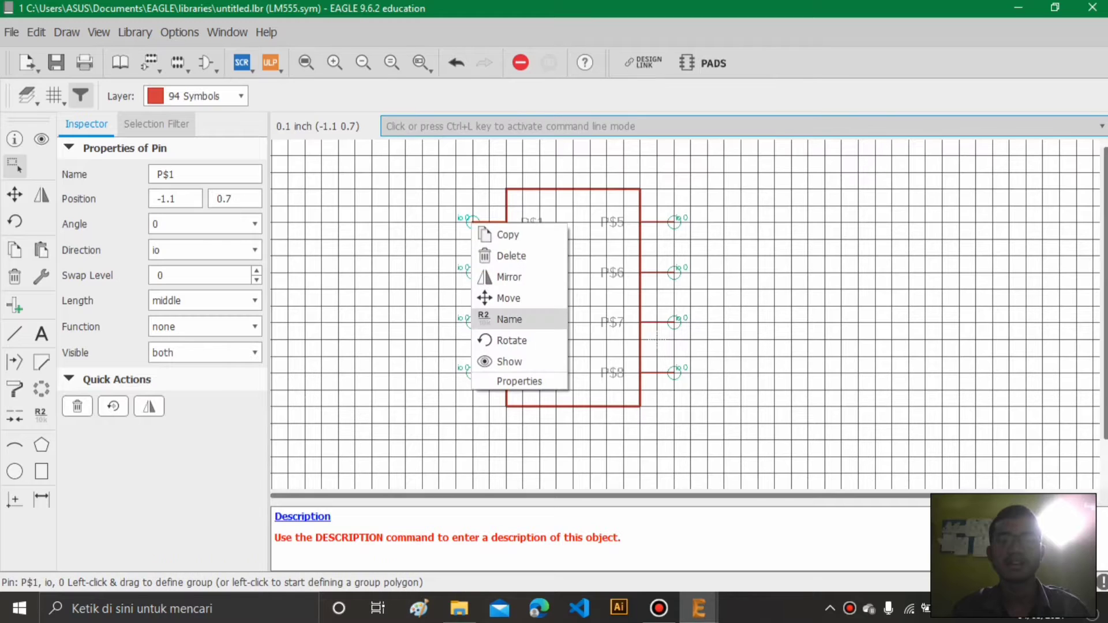
click(502, 319)
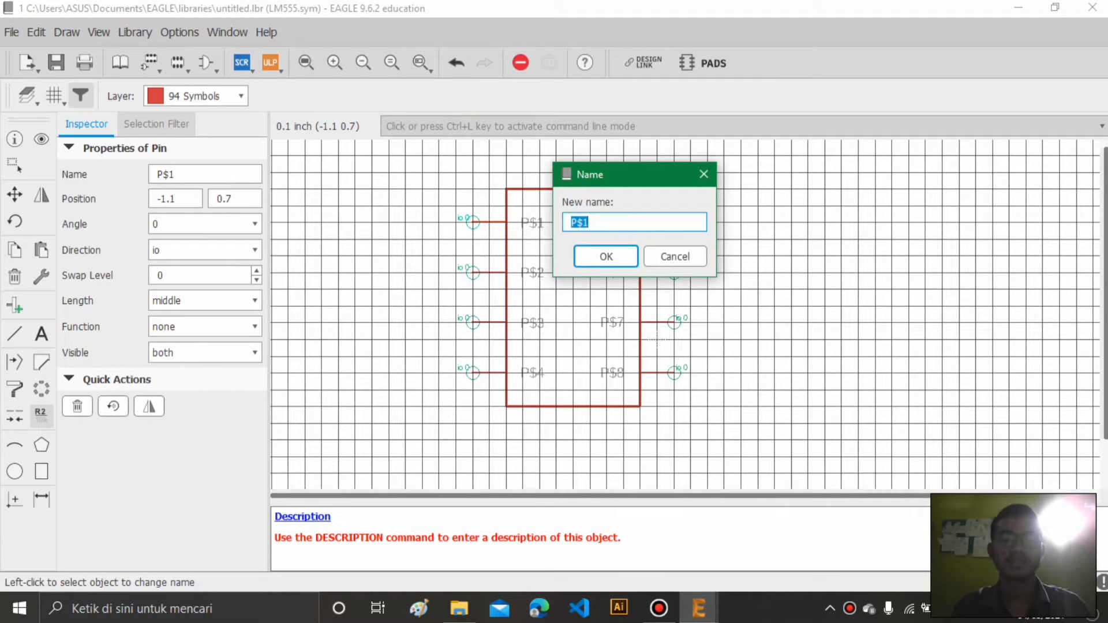
text(GND)
key(Return)
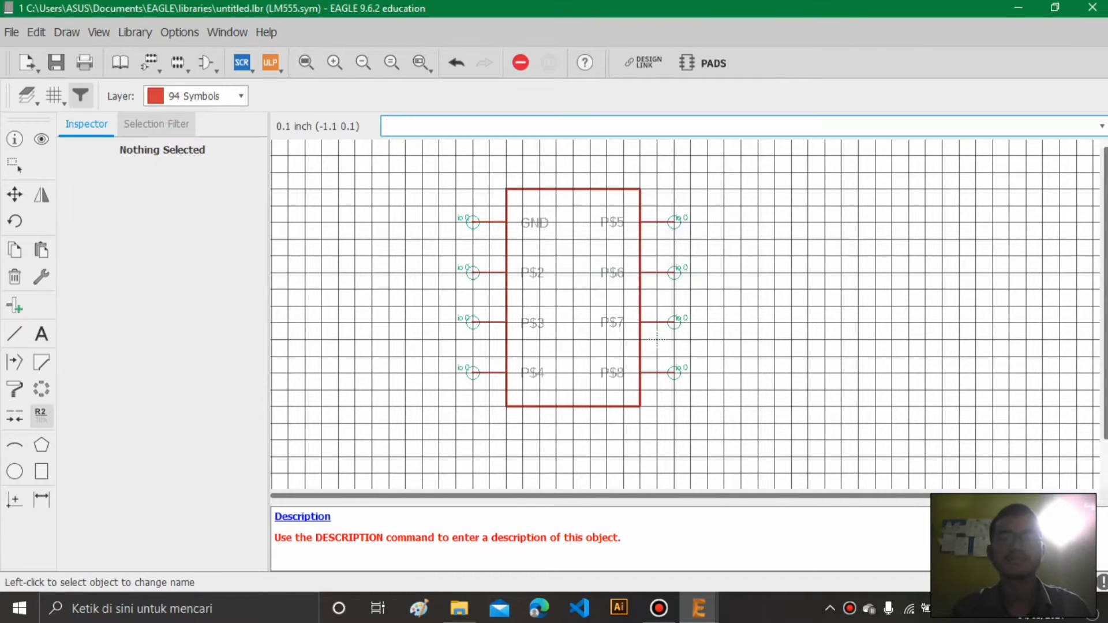
click(473, 271)
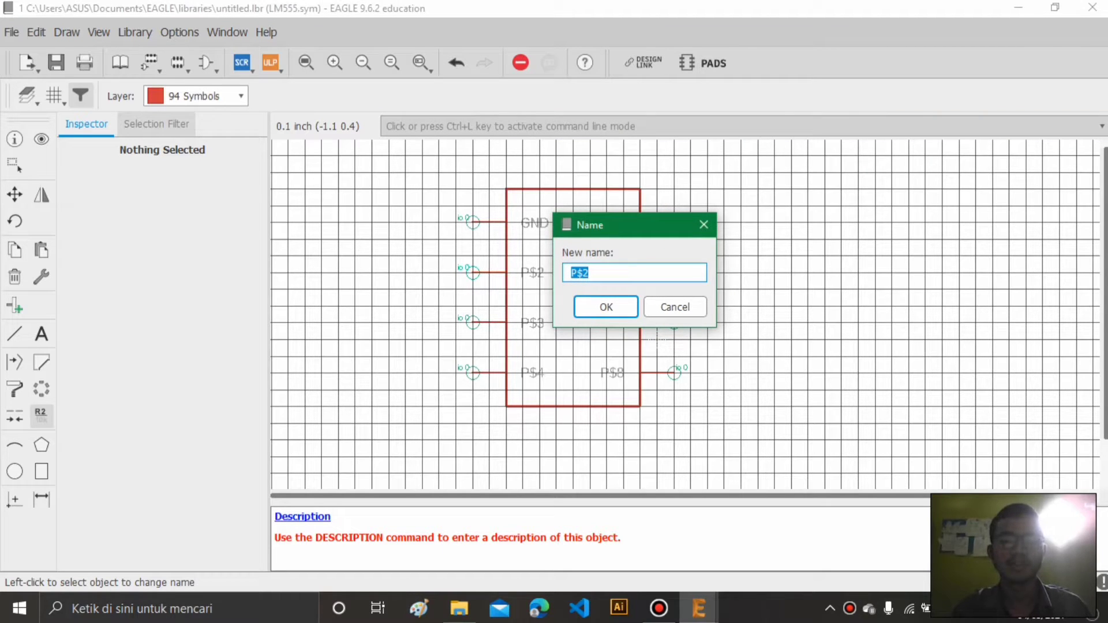
text(TRIGER)
key(Return)
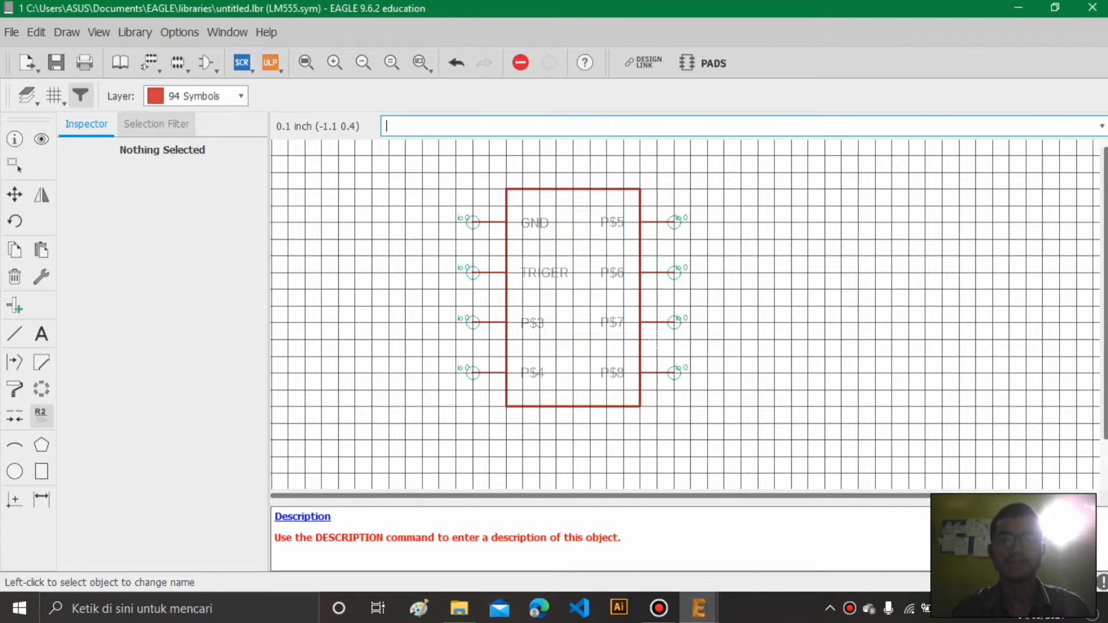
- Rename the lower two pins of the symbol's left column OUT and REST, from top to bottom
click(473, 321)
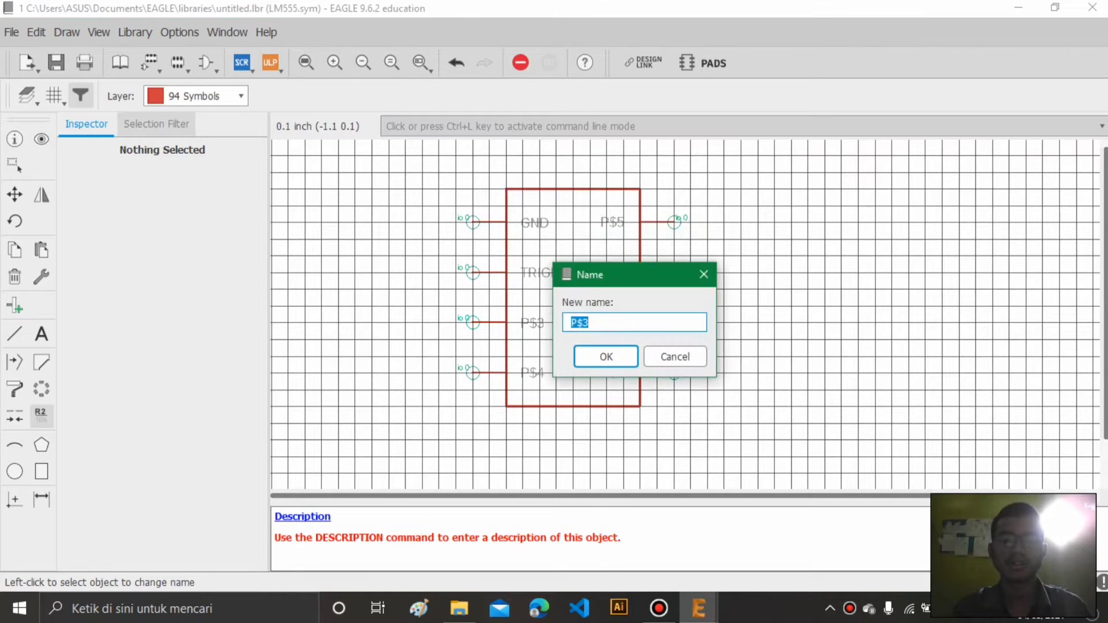
text(OUT)
key(Return)
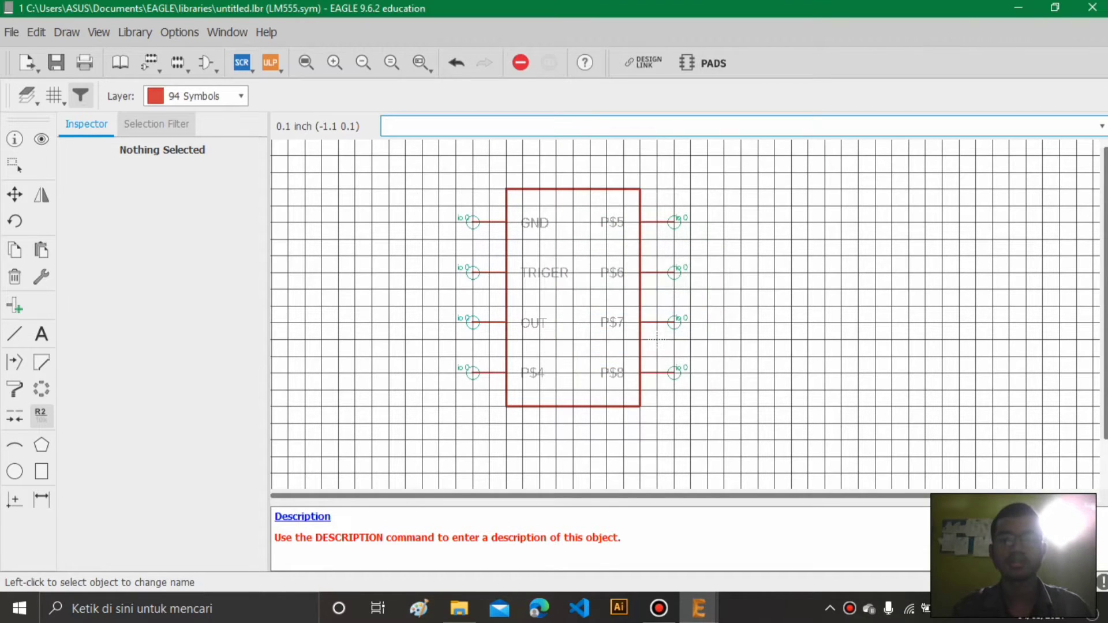
click(482, 372)
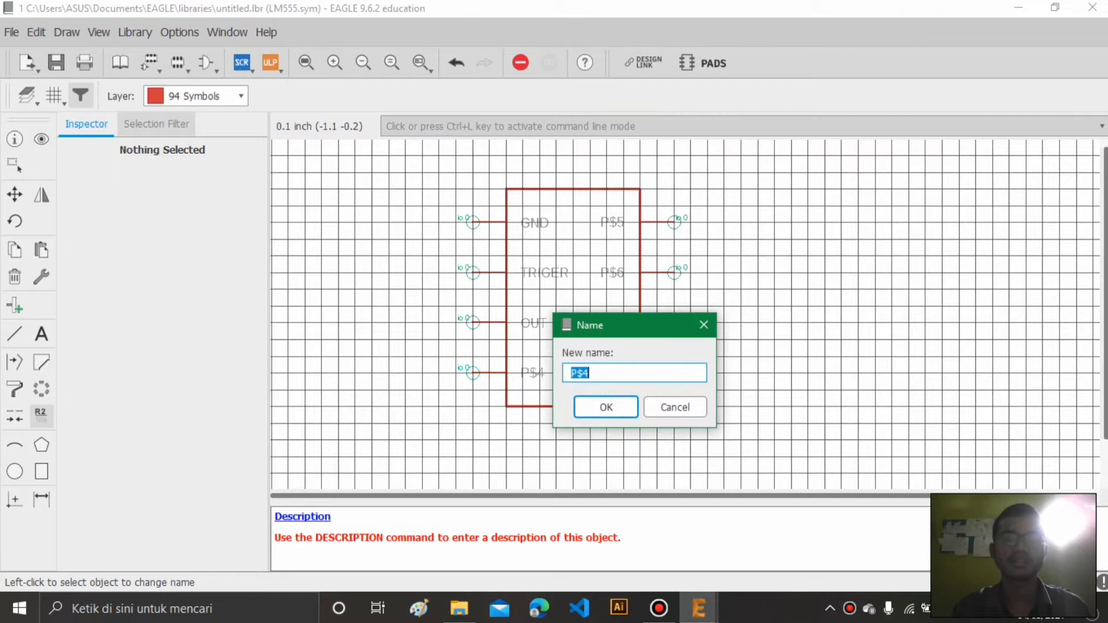
text(REST)
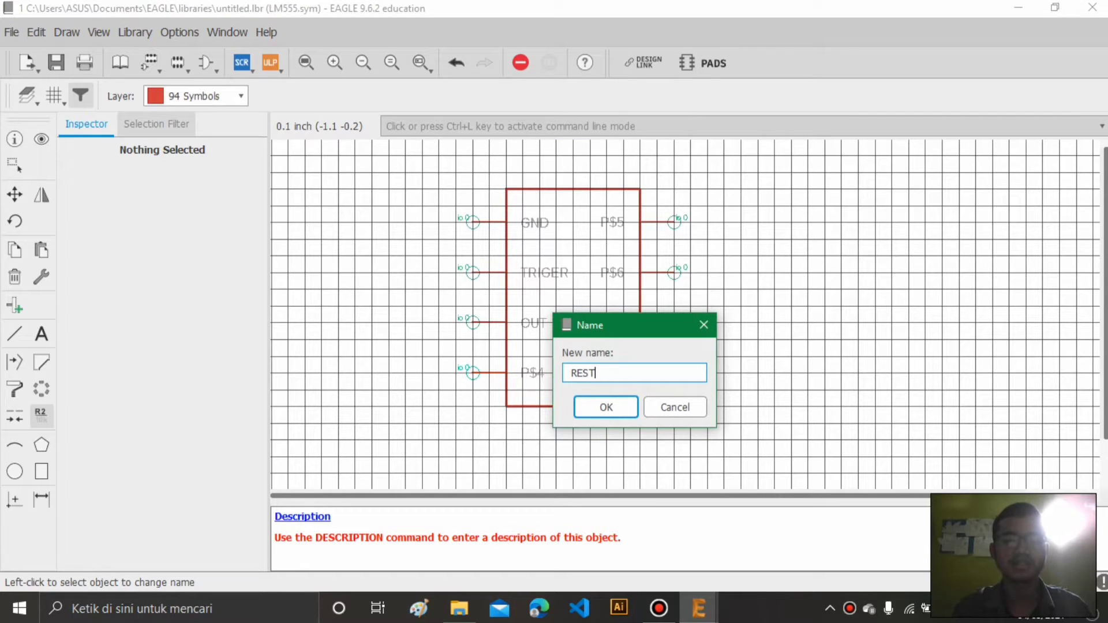
key(Return)
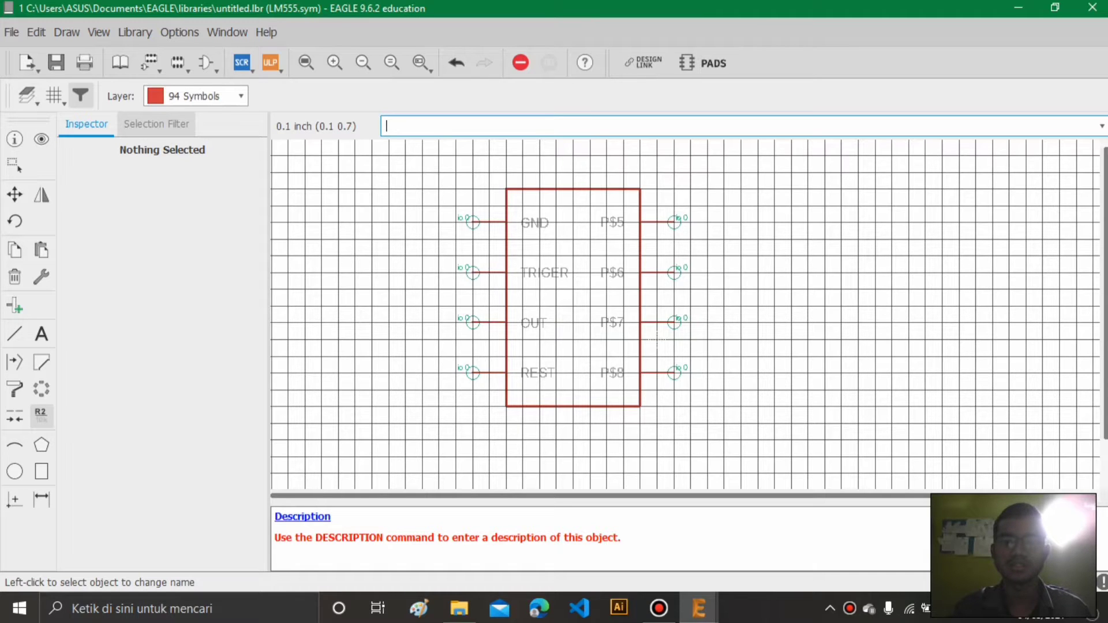
- Rename the upper two pins of the symbol's right column VCC and DISCHAGE, from top to bottom
click(674, 222)
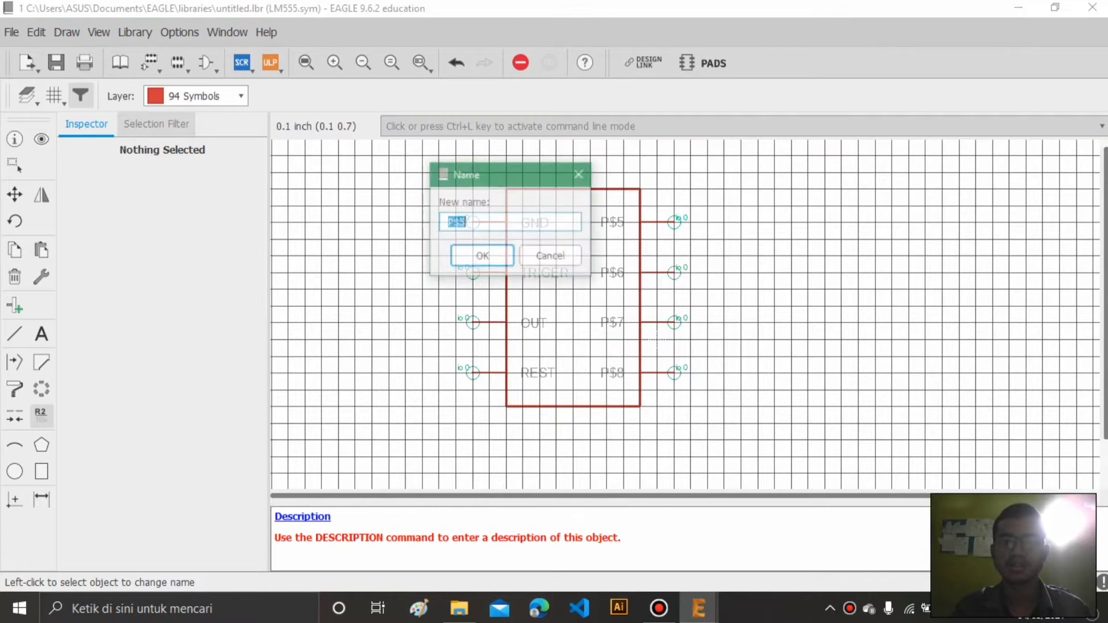
text(VCC)
key(Return)
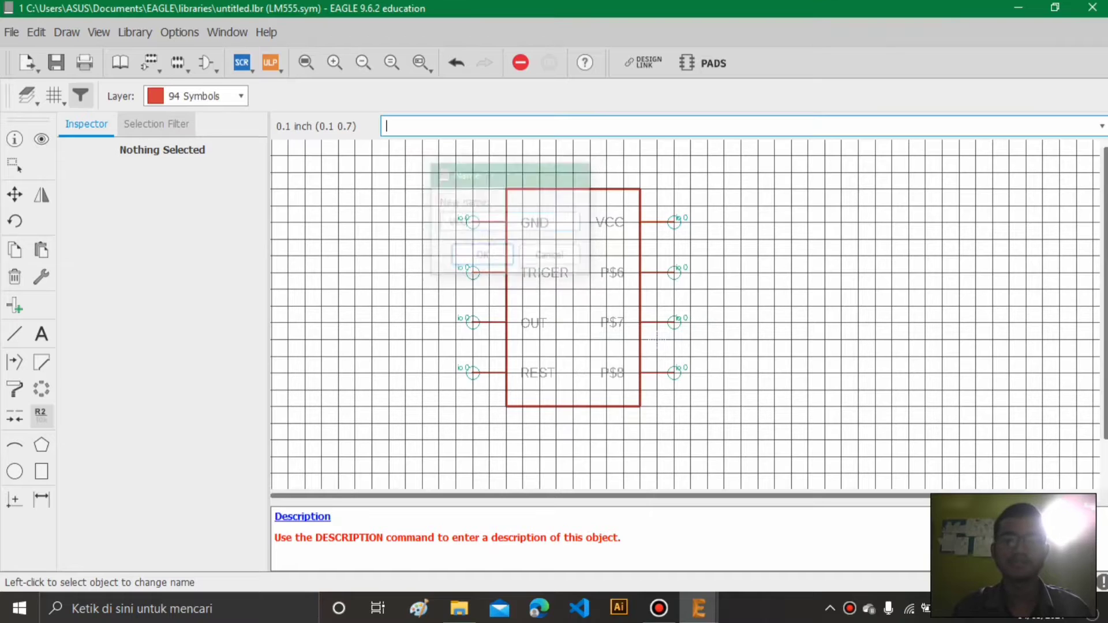
click(675, 273)
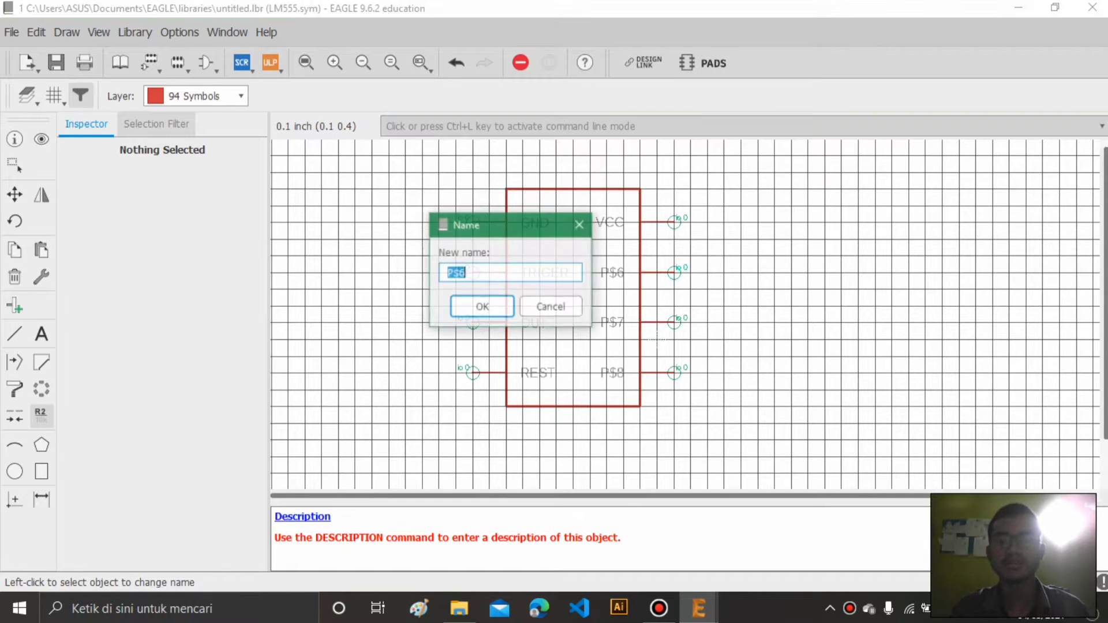
text(DI)
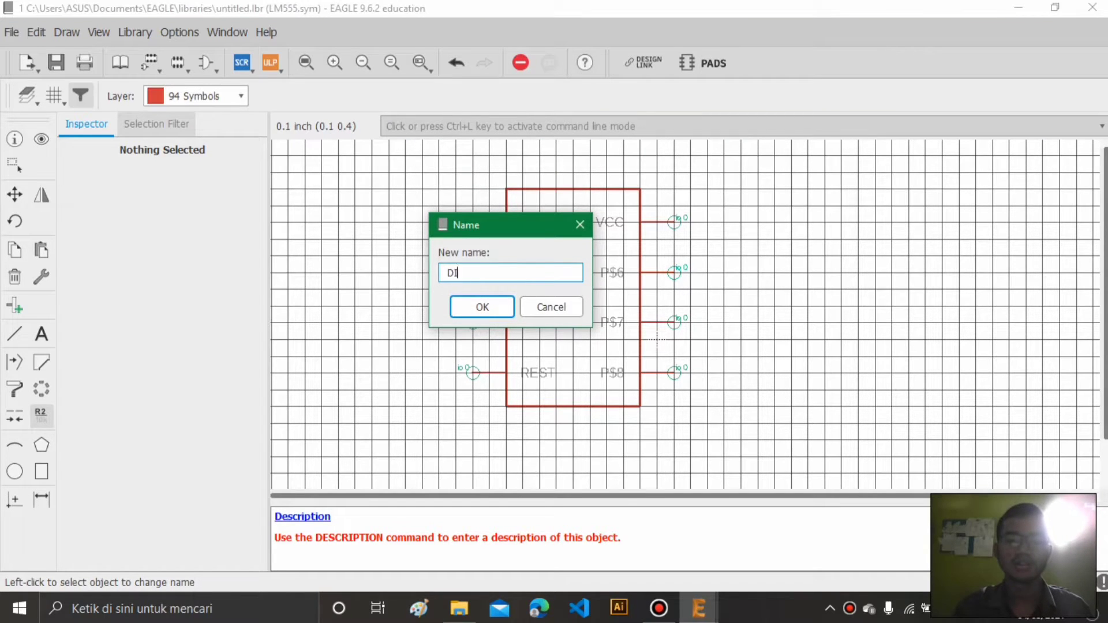
text(SCHAGE)
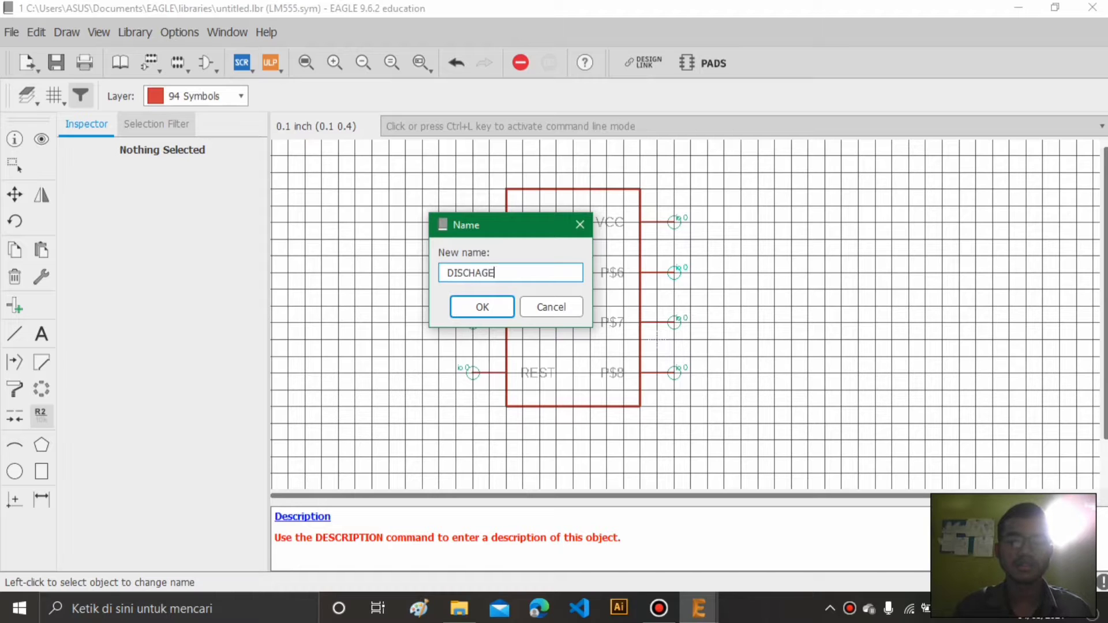
key(Return)
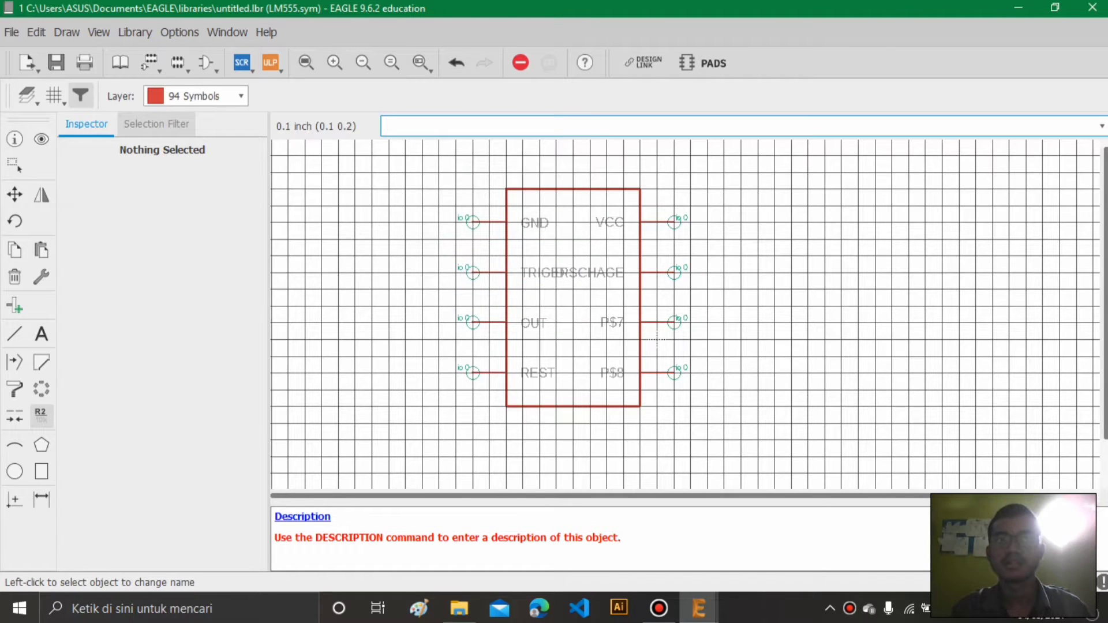
- Correct the spelling of the right column's second pin name to DISCHARGE
right_click(675, 273)
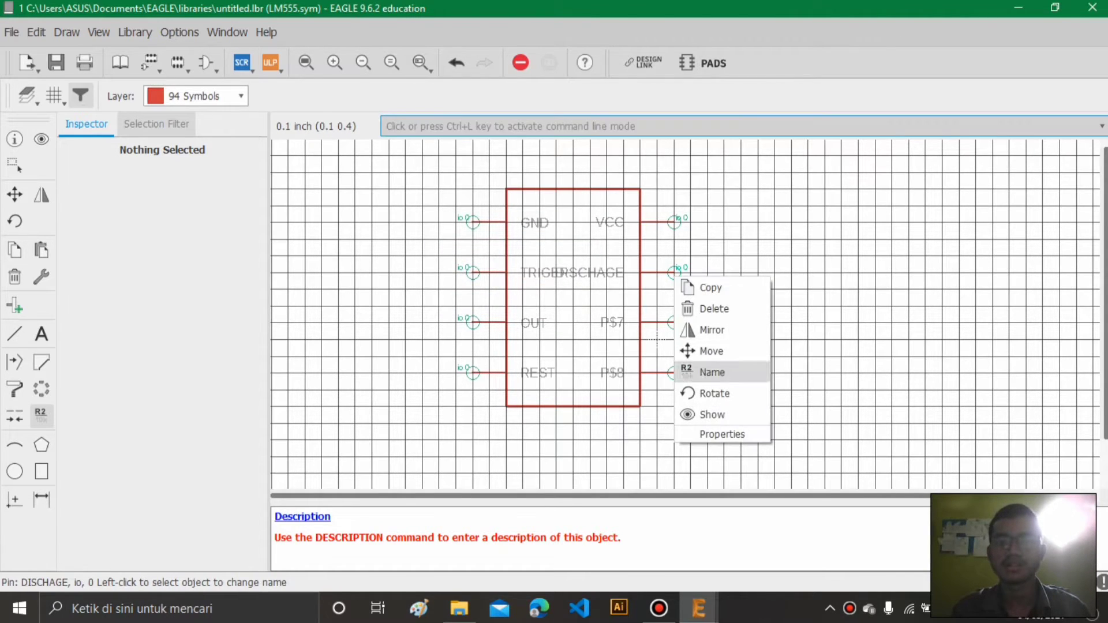
click(698, 372)
click(453, 273)
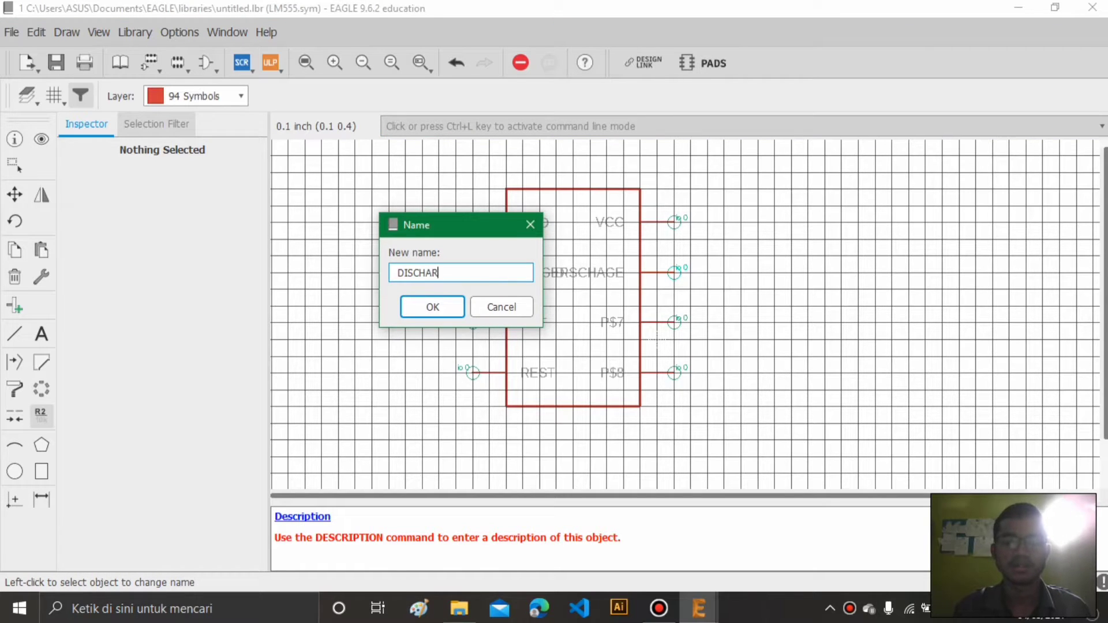
key(Return)
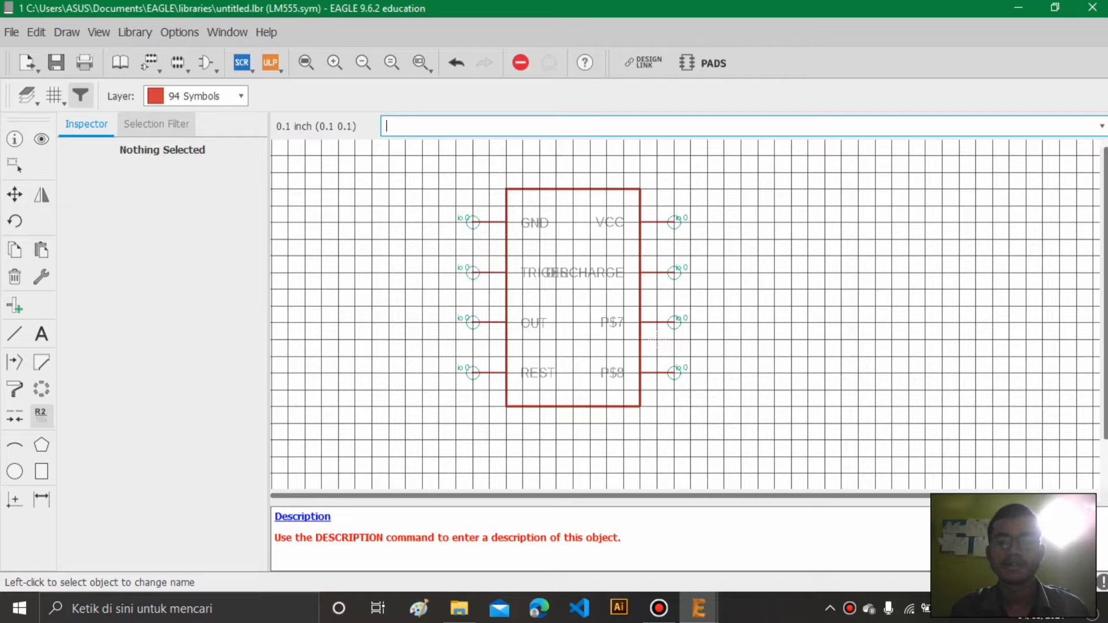
- Rename the lower two pins of the symbol's right column THRESHOLD and CONTVOLTAGE, from top to bottom
click(657, 337)
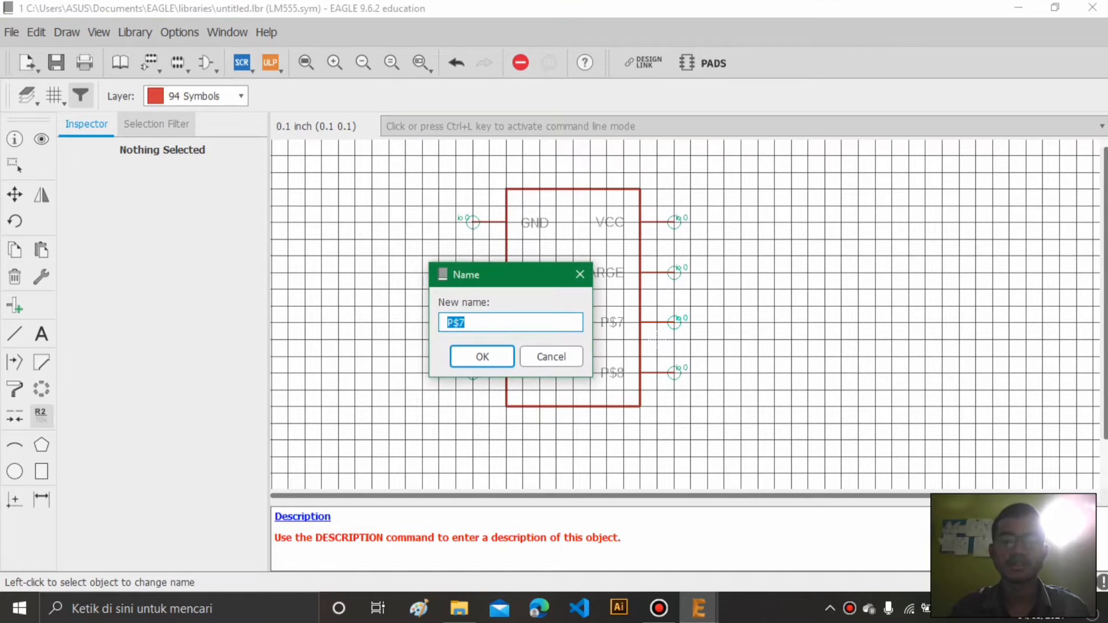
text(THRESH)
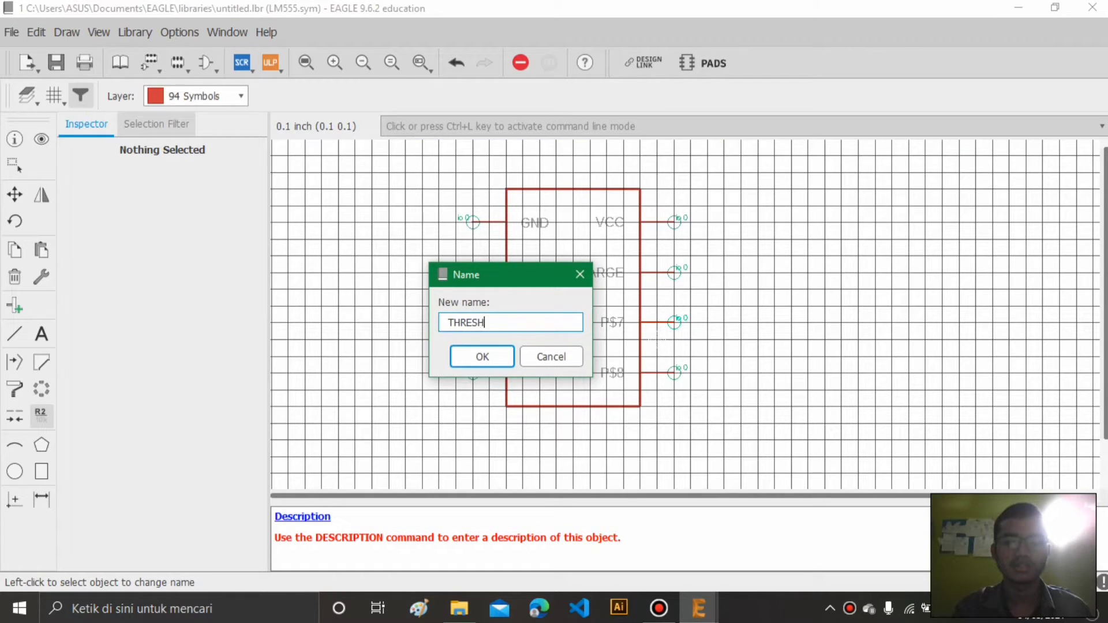
text(OLD)
key(Return)
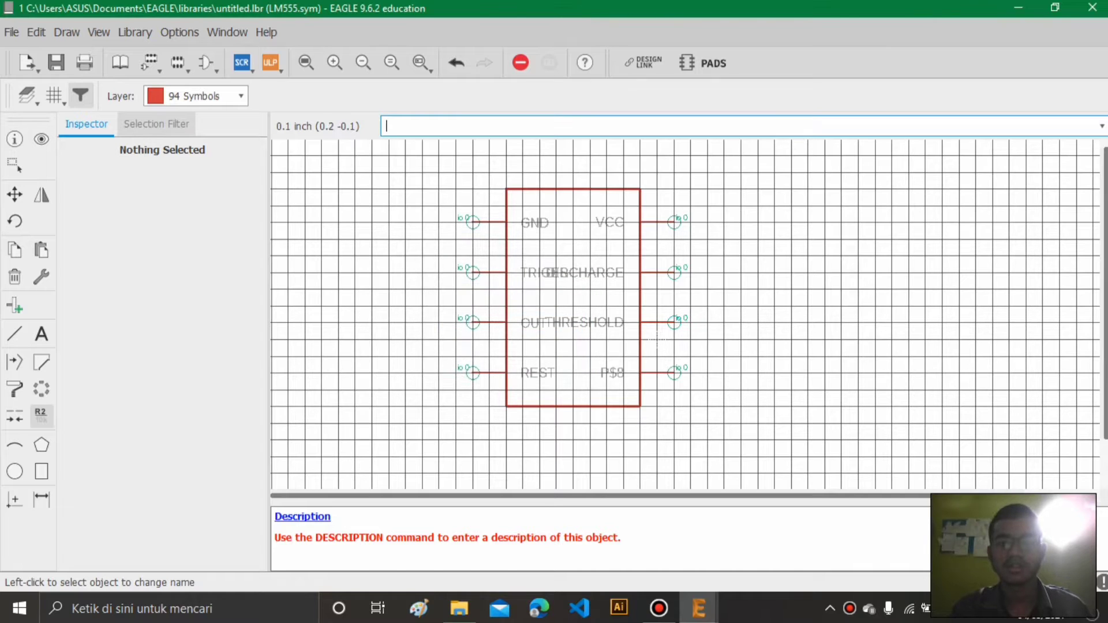
click(657, 337)
text(C)
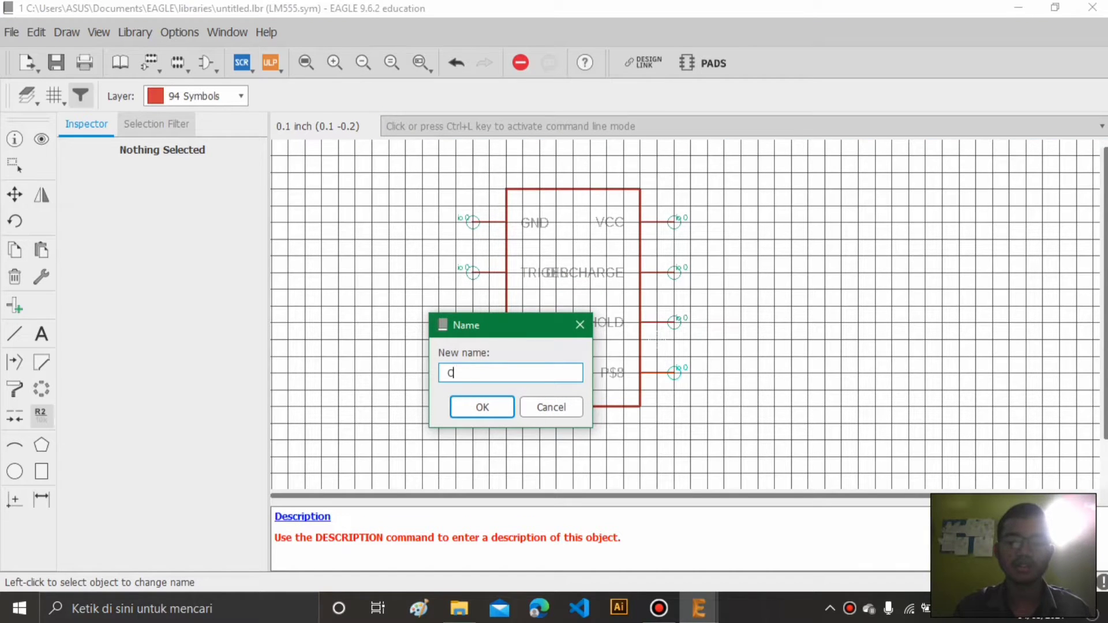
text(ONTVOL)
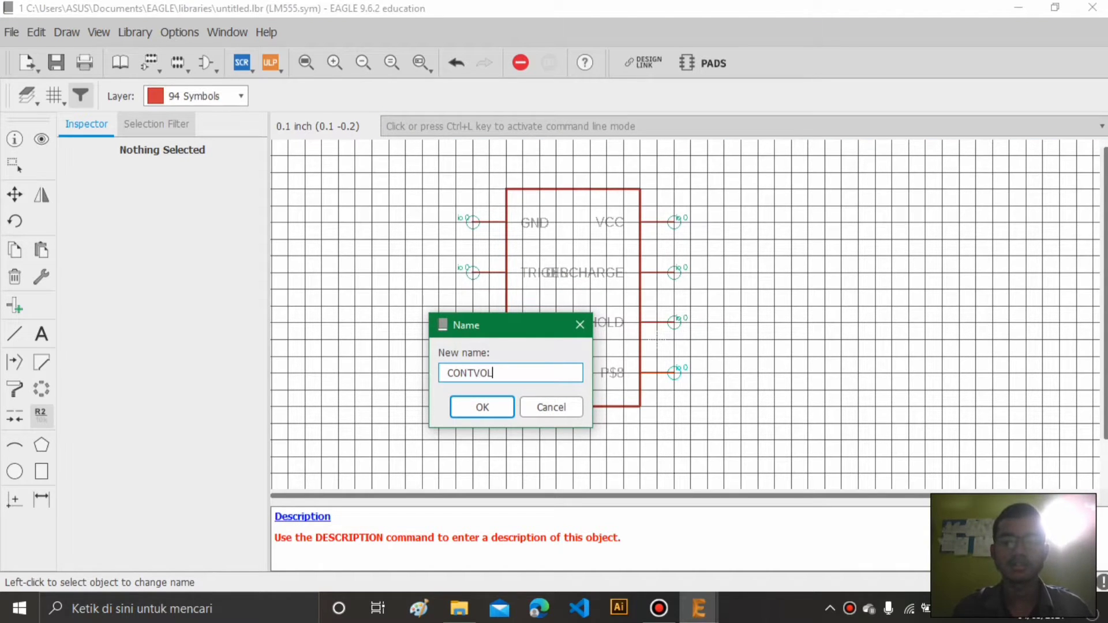
text(TAGE)
key(Return)
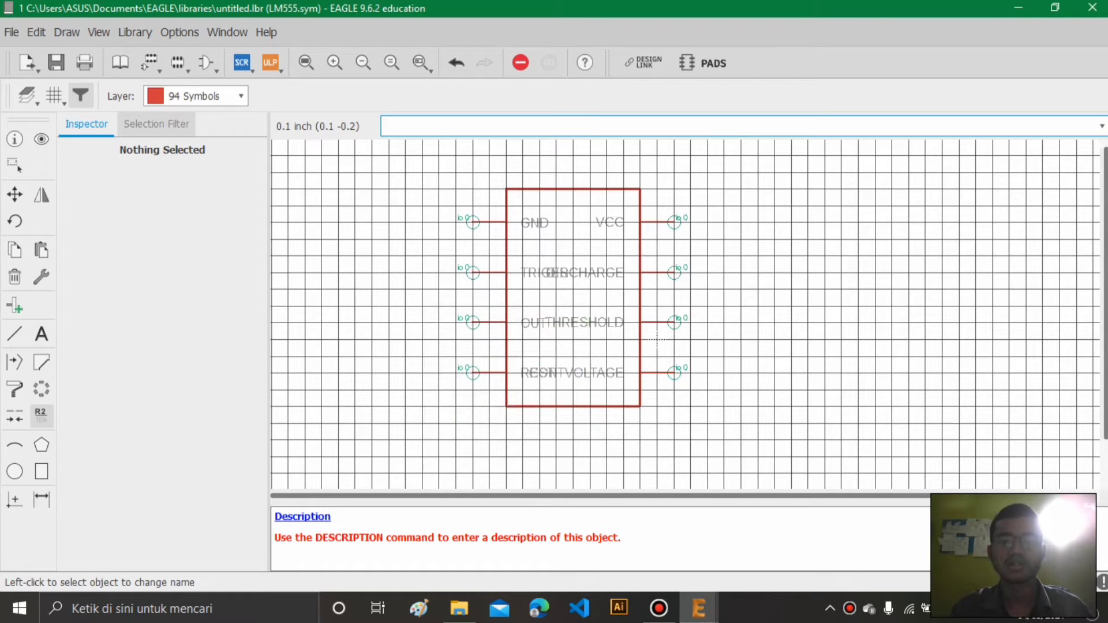
- Save the library as LM555 in the EAGLE libraries folder
middle_drag(657, 338, 691, 349)
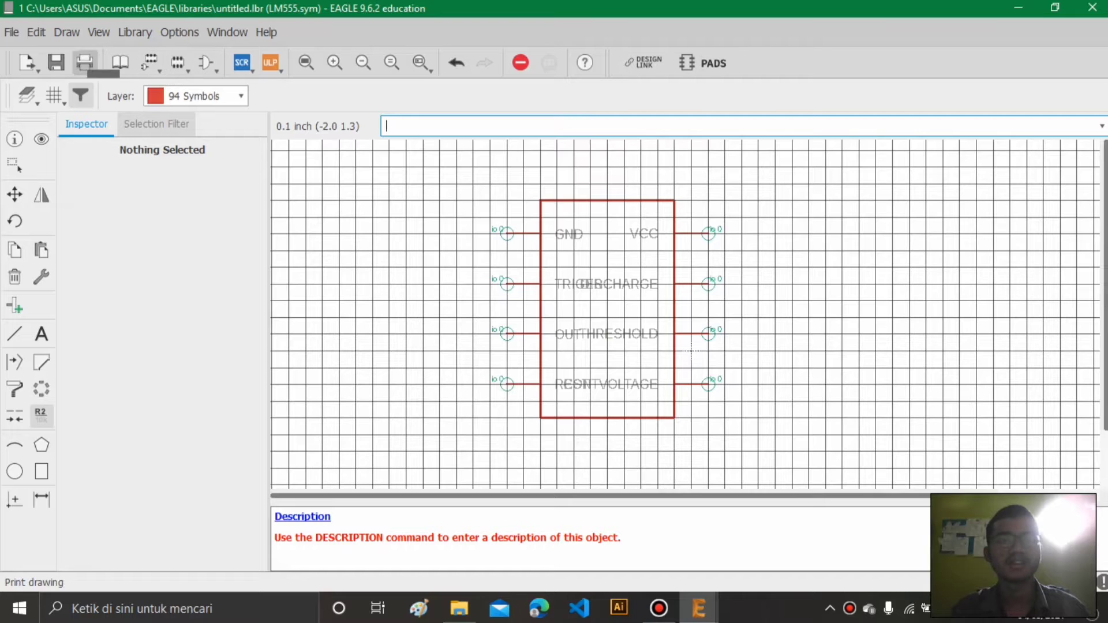
click(56, 63)
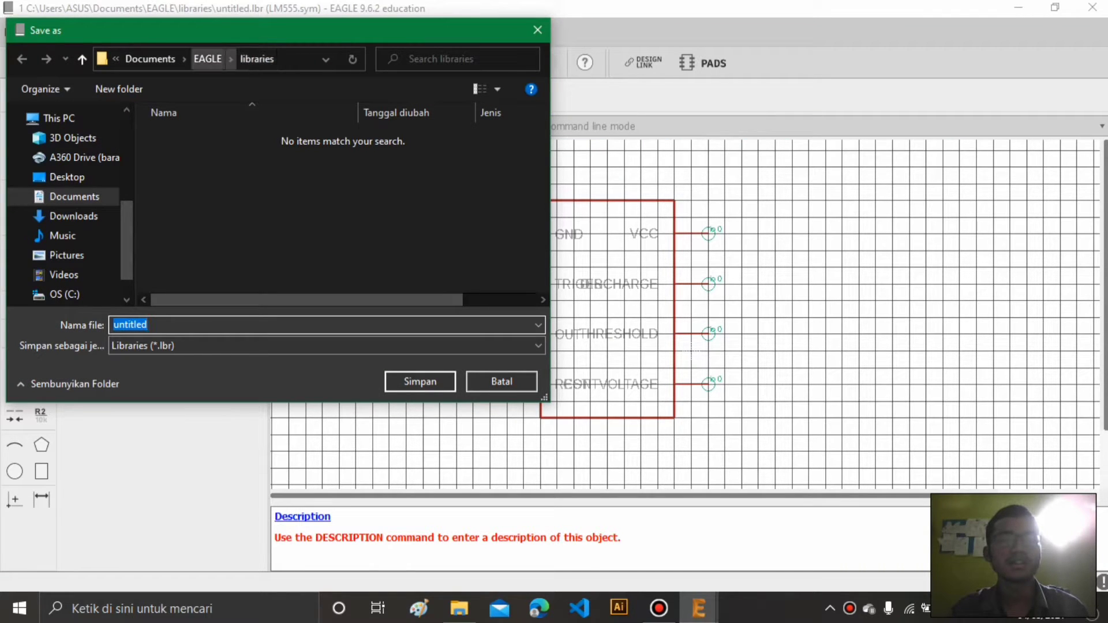
key(BackSpace)
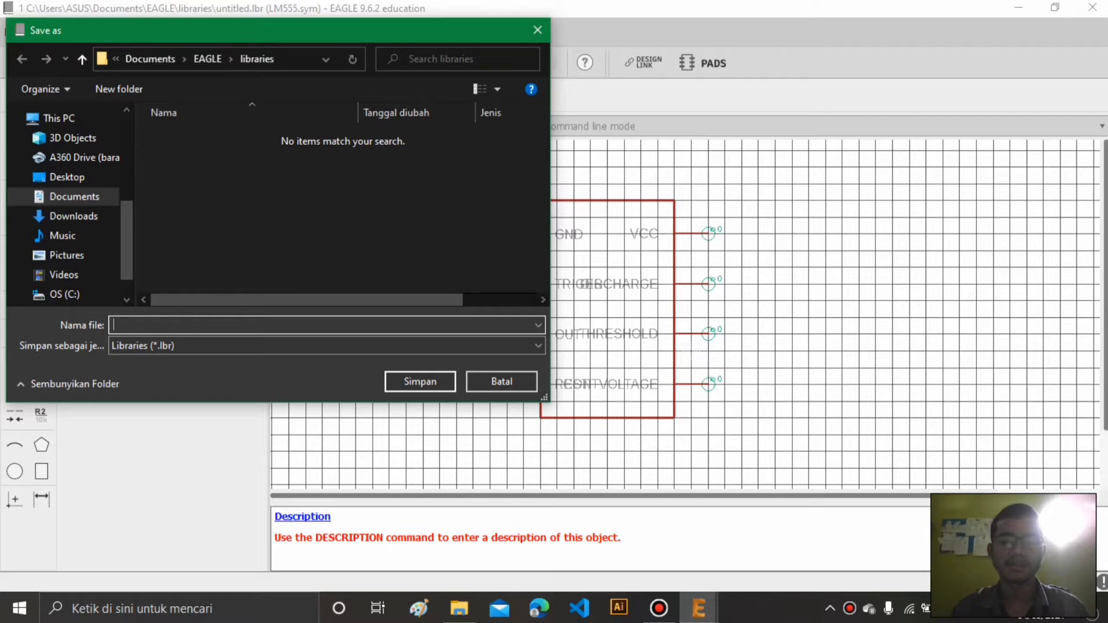
text(LM555)
key(Return)
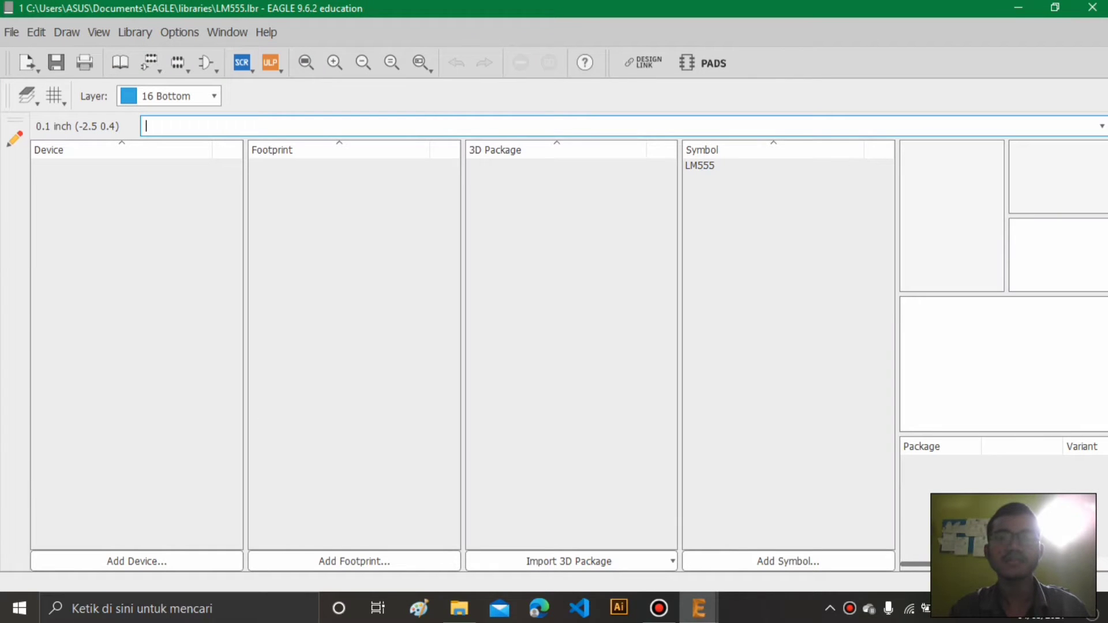
- Preview the LM555 symbol and create a new footprint named LM555 in the library
click(699, 165)
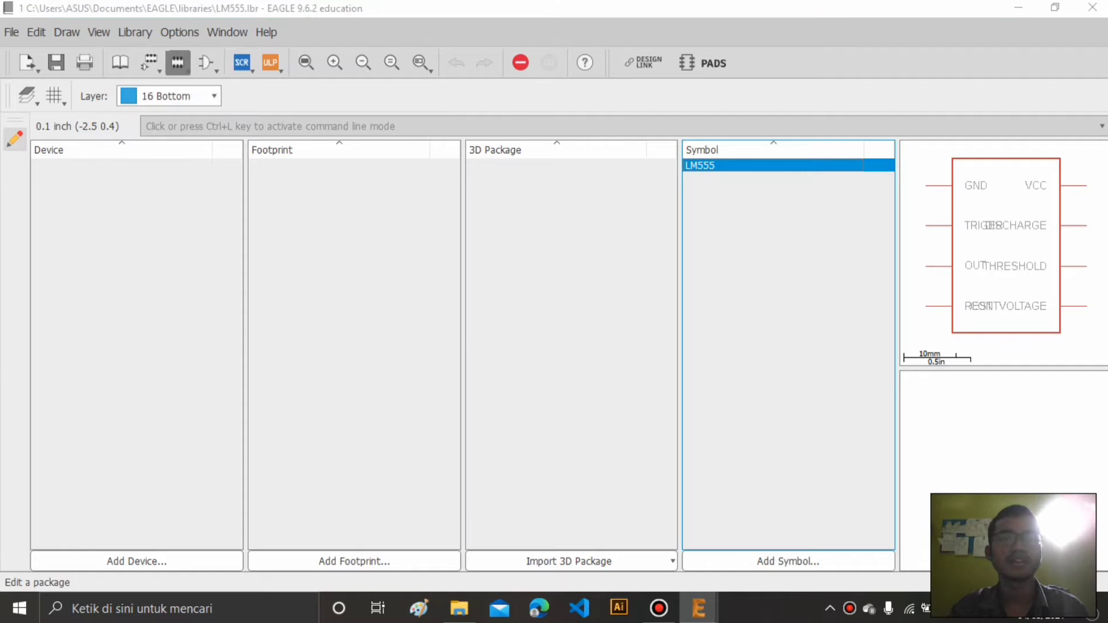
click(177, 62)
click(179, 258)
text(LM)
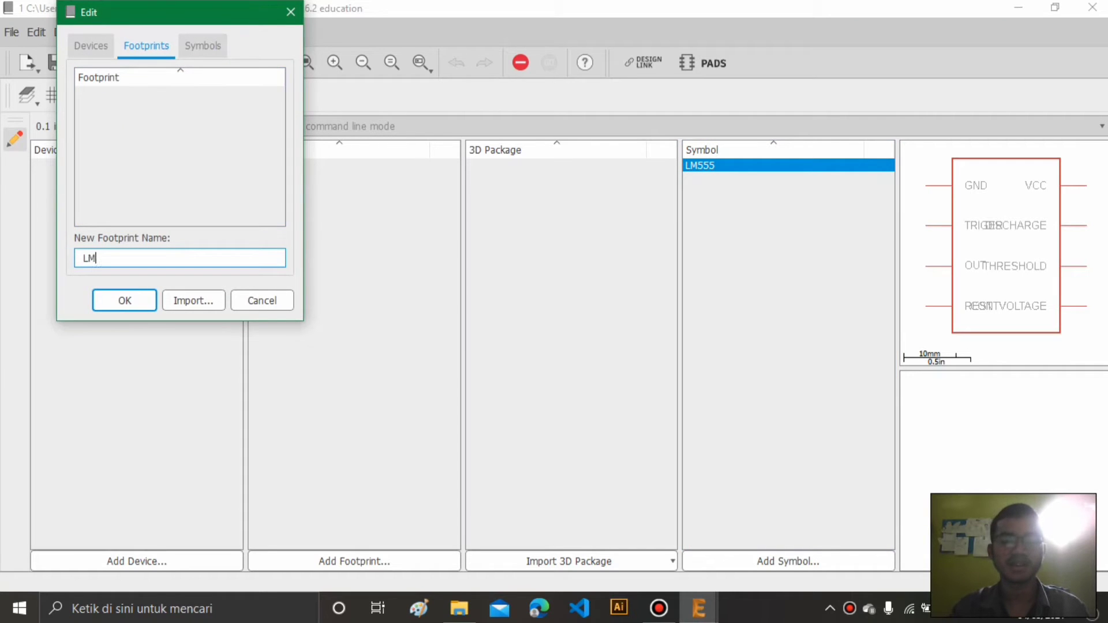
text(555)
key(Return)
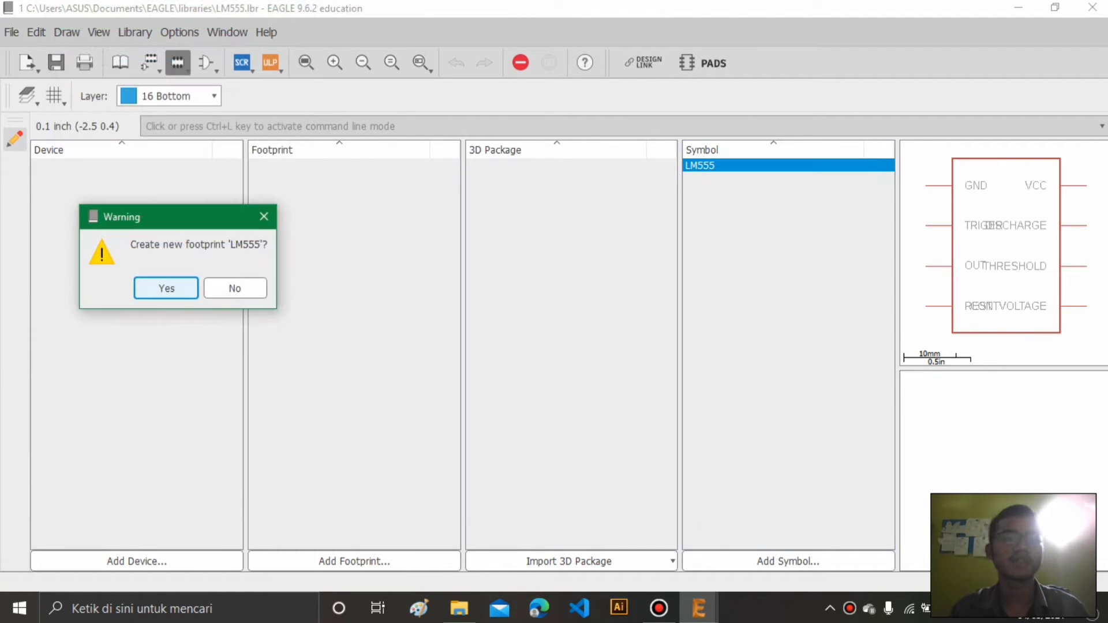
key(Return)
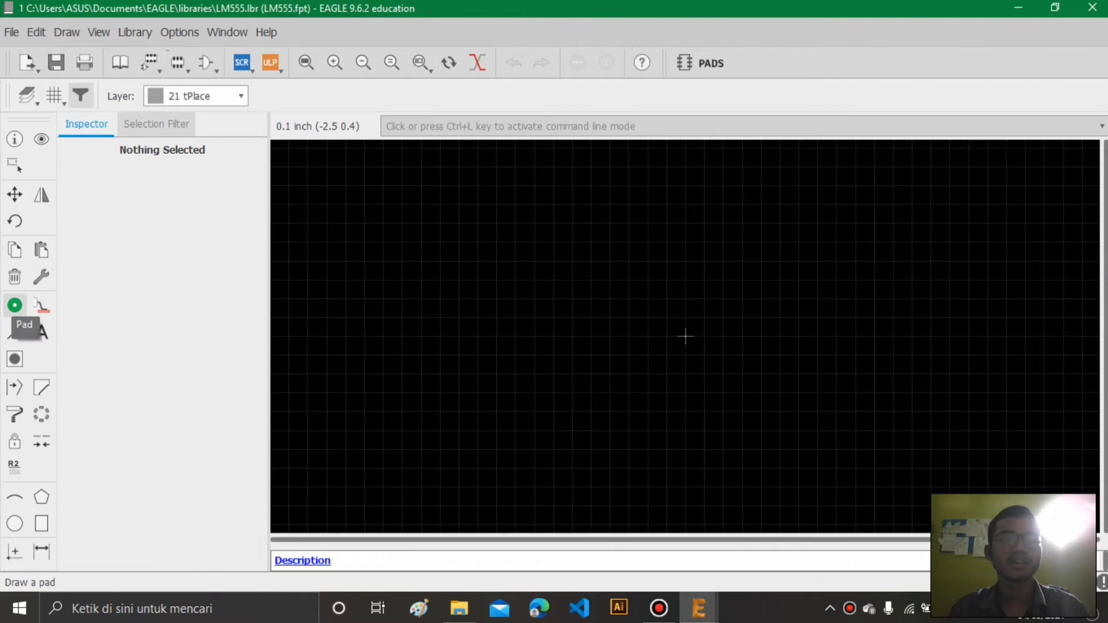
- Place four round pads in a column at x -300 mil, spaced 150 mil apart from y 200 down to -250
click(15, 306)
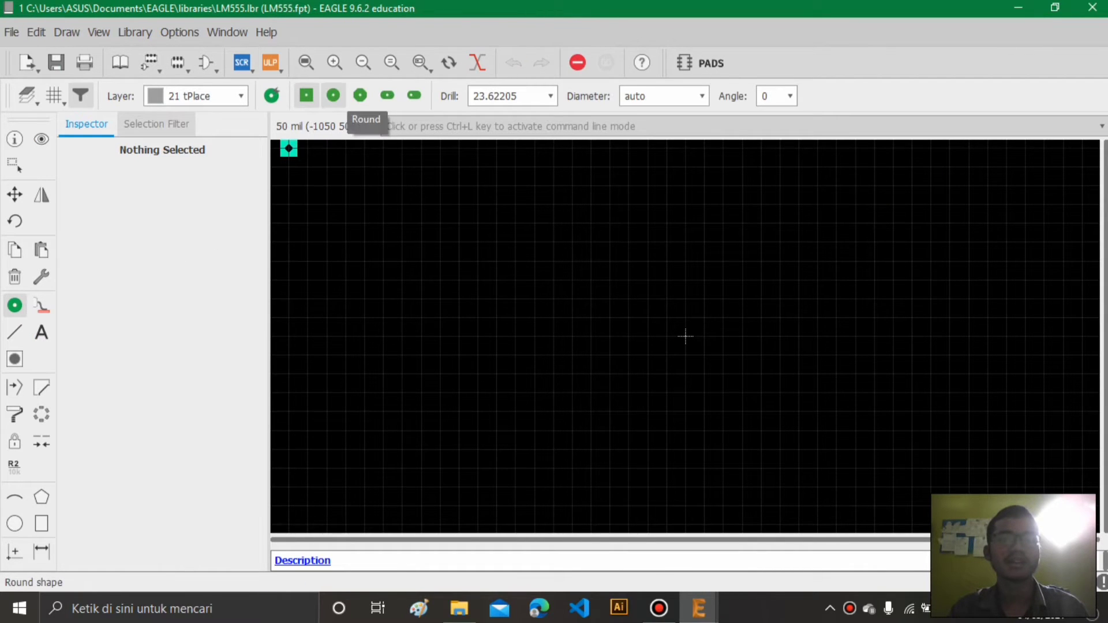
click(333, 96)
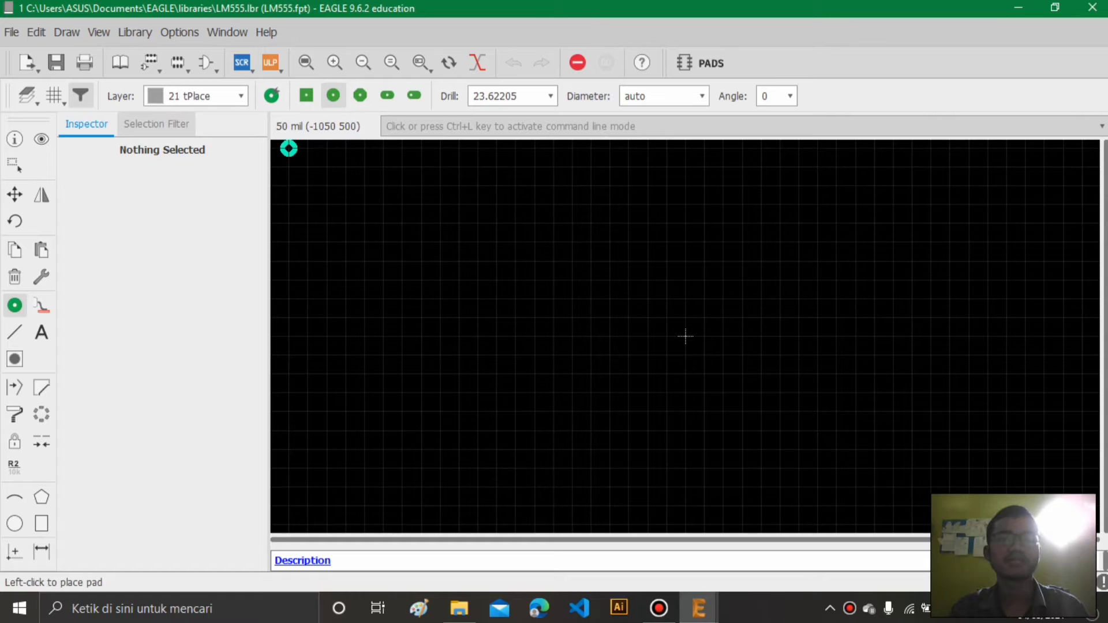
click(572, 262)
click(572, 317)
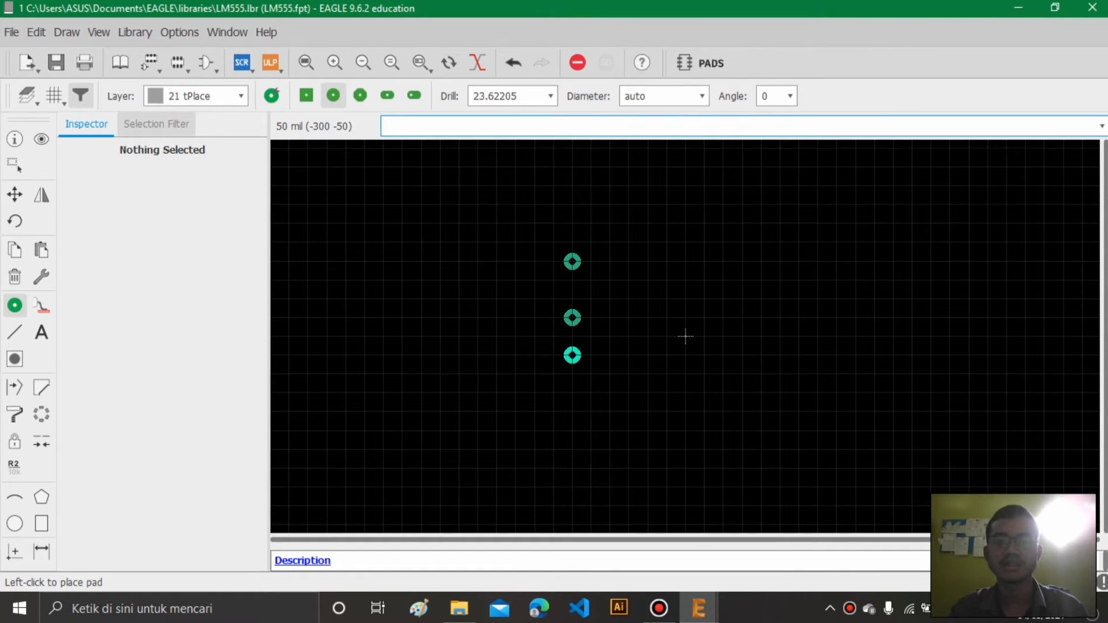
click(572, 374)
click(572, 431)
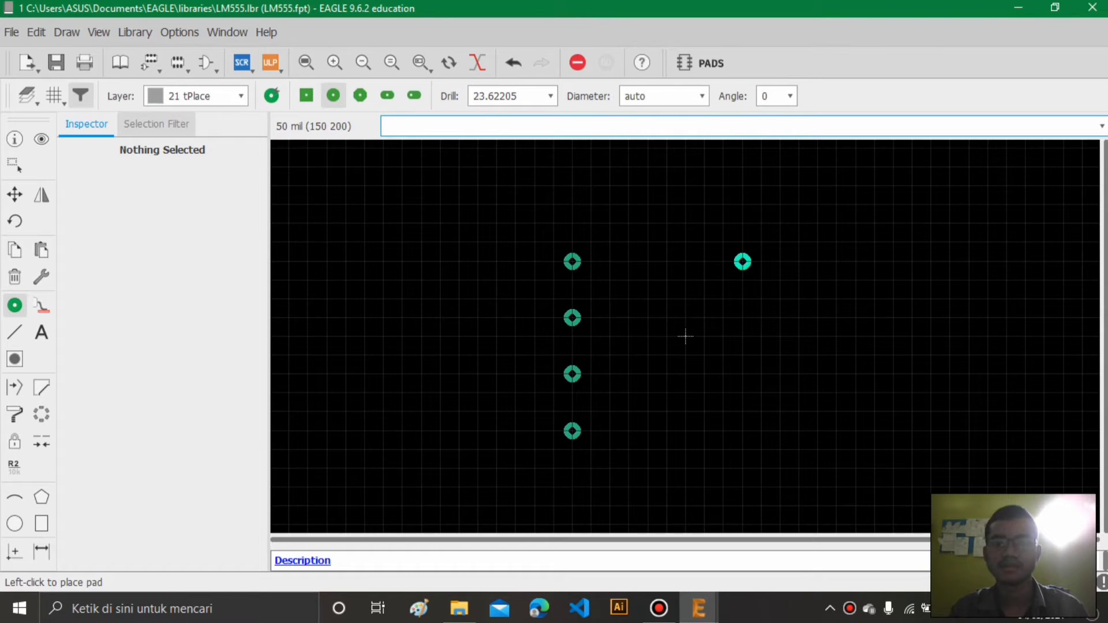
- Place four more round pads in a second column at x 200 mil, level with the first four pads
click(761, 261)
click(761, 318)
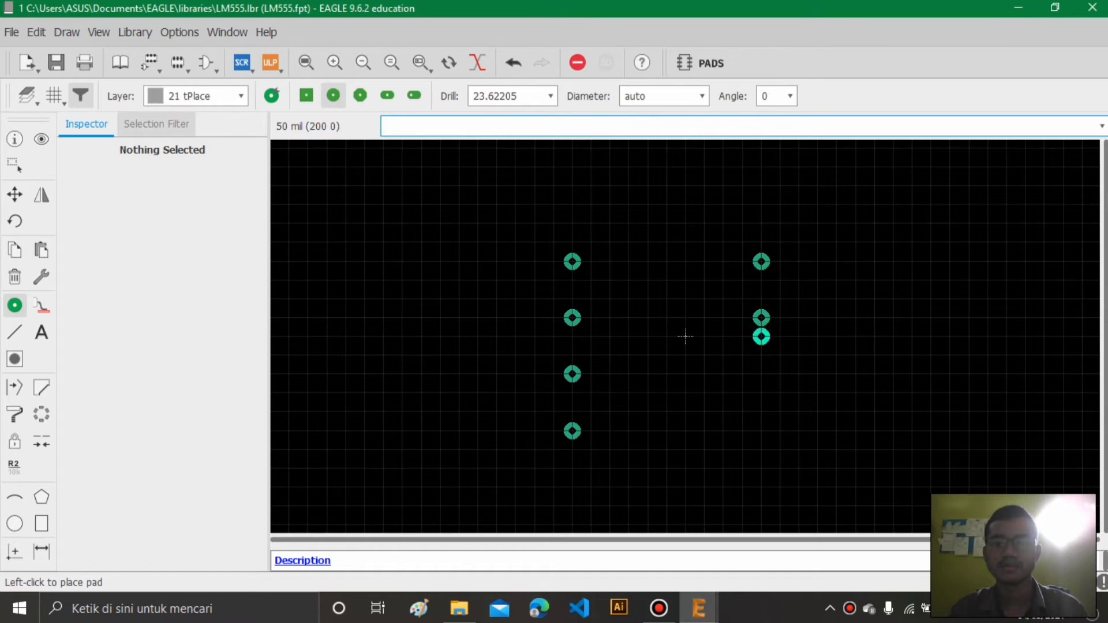
click(761, 374)
click(761, 431)
key(Escape)
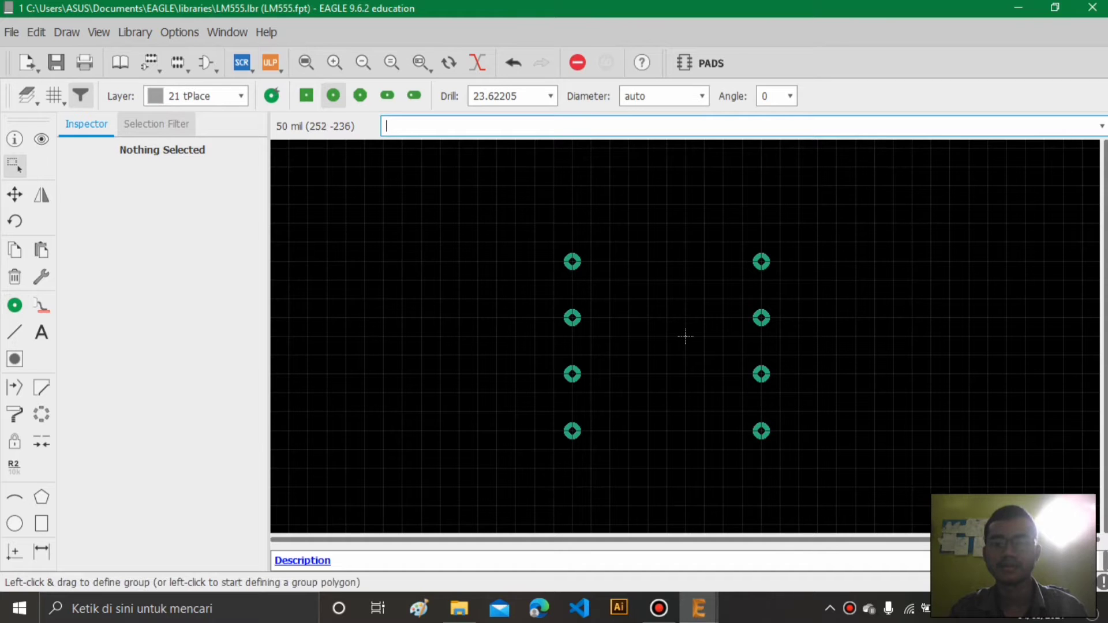
- Draw a closed rectangular outline on the tPlace layer between the pad columns, from x -200 to 100 and y 300 to -350 mil
middle_drag(959, 360, 789, 350)
scroll(788, 350, up, 2)
scroll(690, 345, up, 2)
scroll(705, 353, down, 4)
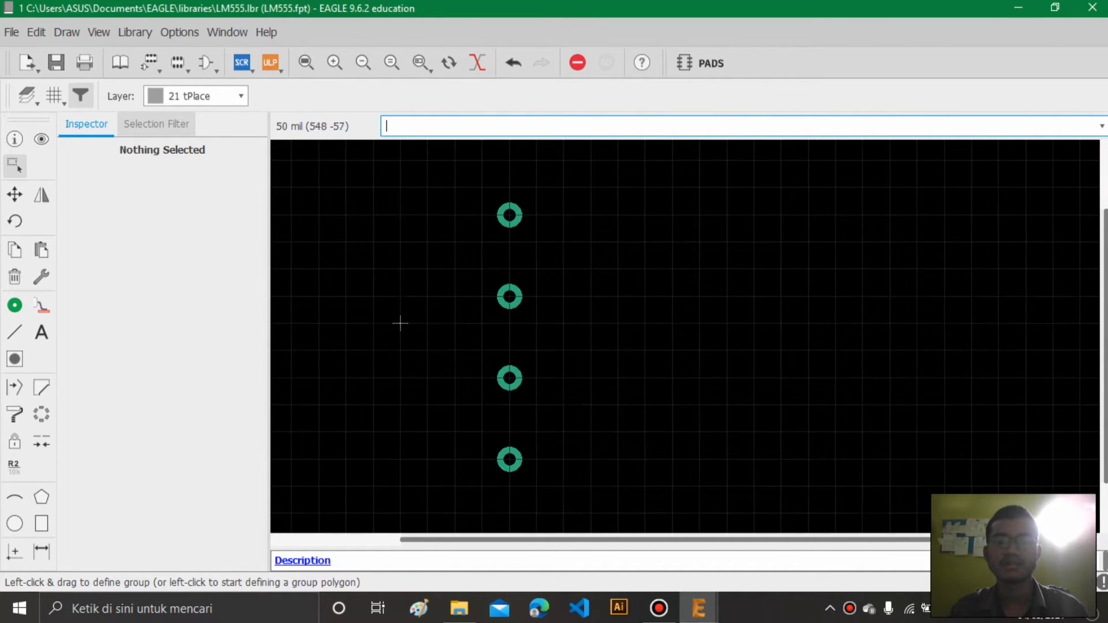
middle_drag(674, 340, 822, 340)
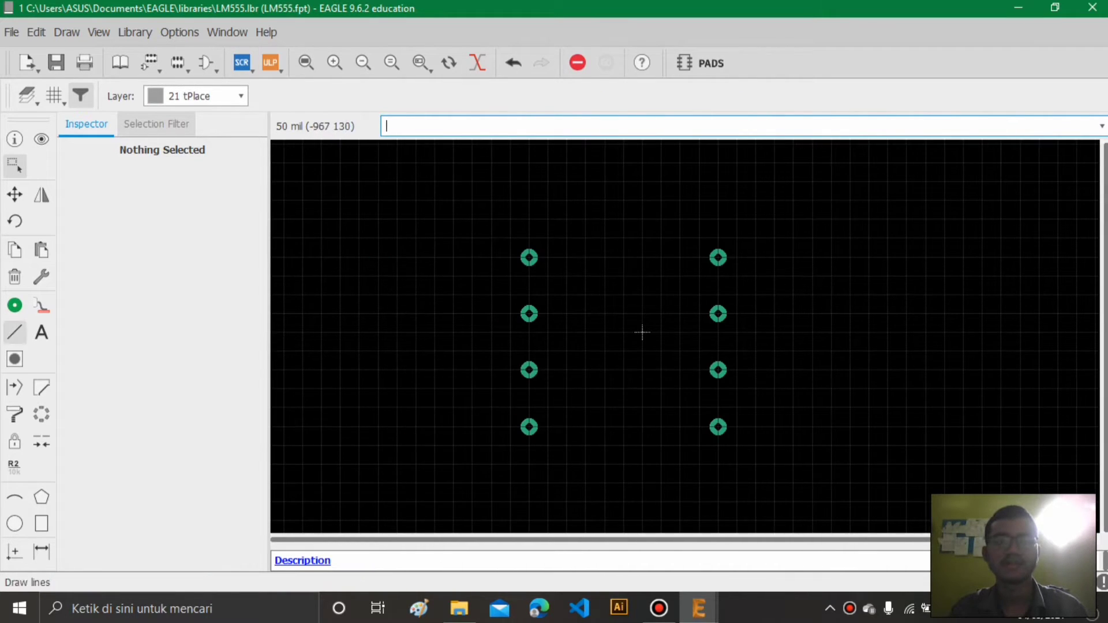
click(15, 334)
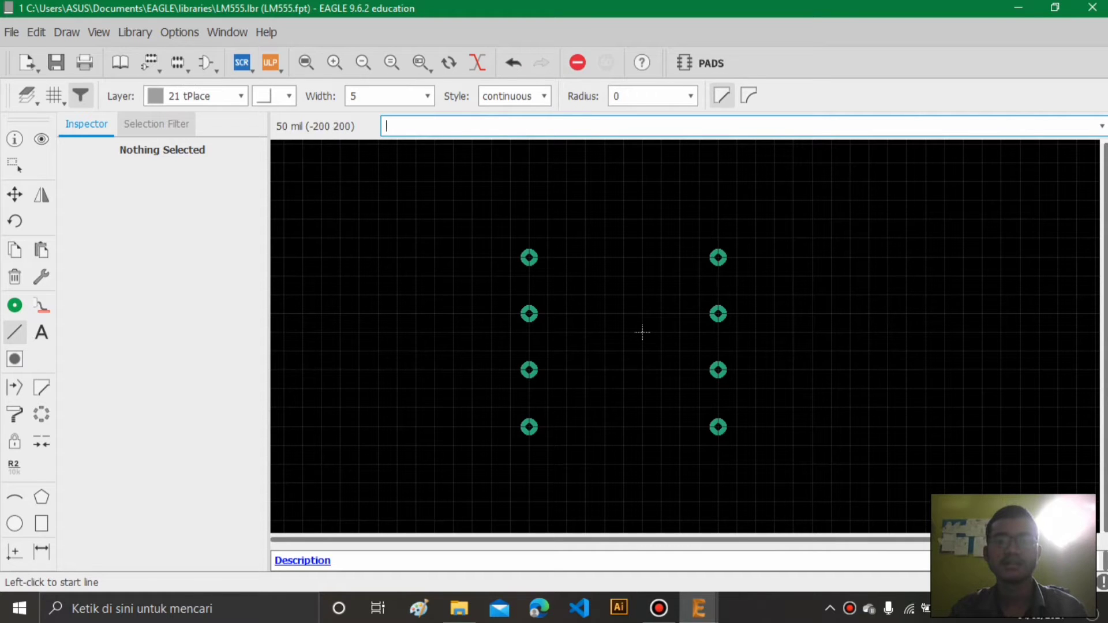
click(566, 259)
click(566, 219)
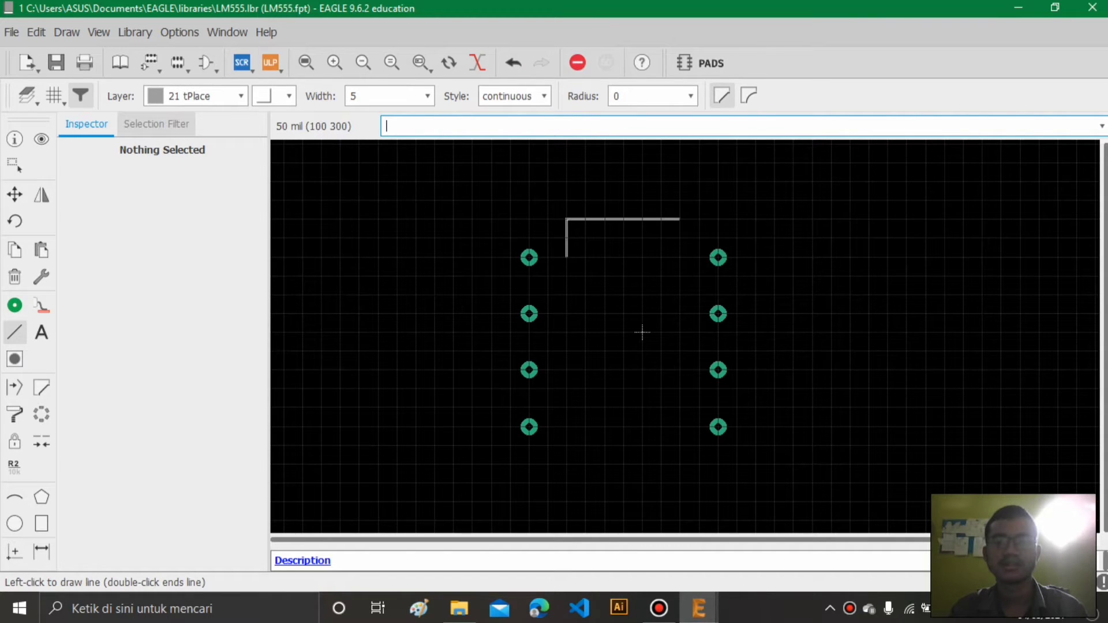
click(679, 219)
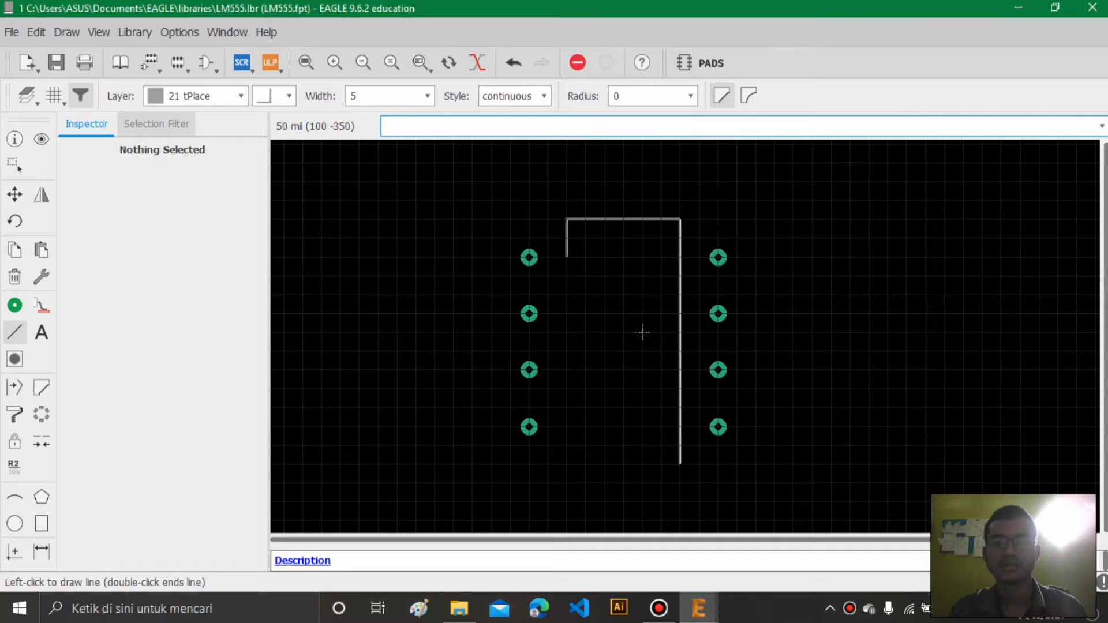
click(680, 463)
click(567, 463)
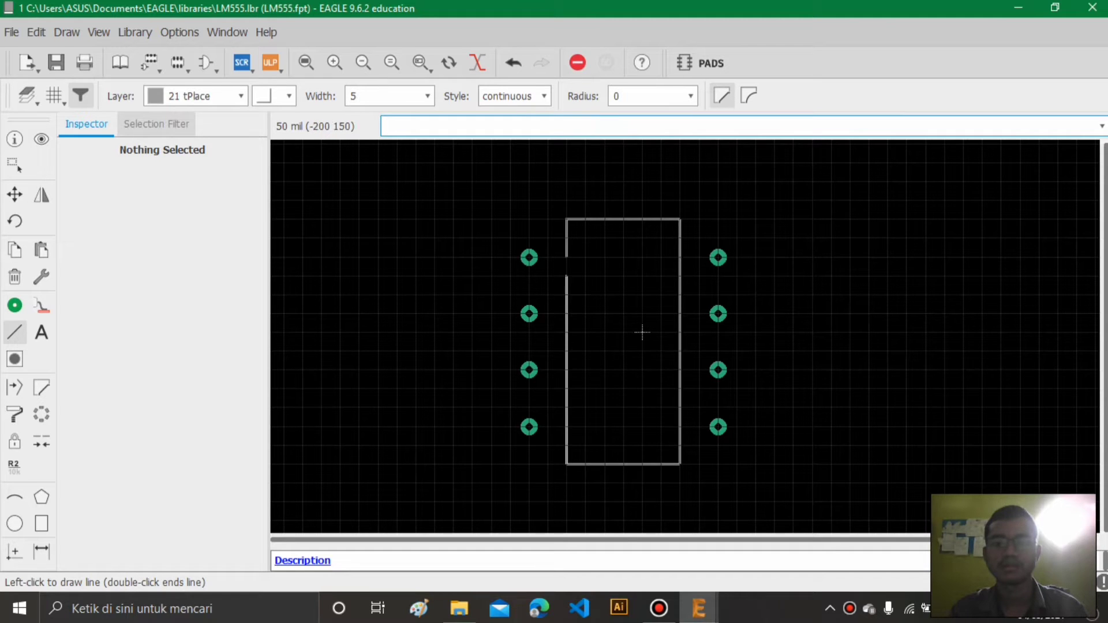
double_click(566, 219)
- Draw a horizontal lead line from each of the four pads at x -300 mil to the body outline at x -200 mil
scroll(572, 285, up, 4)
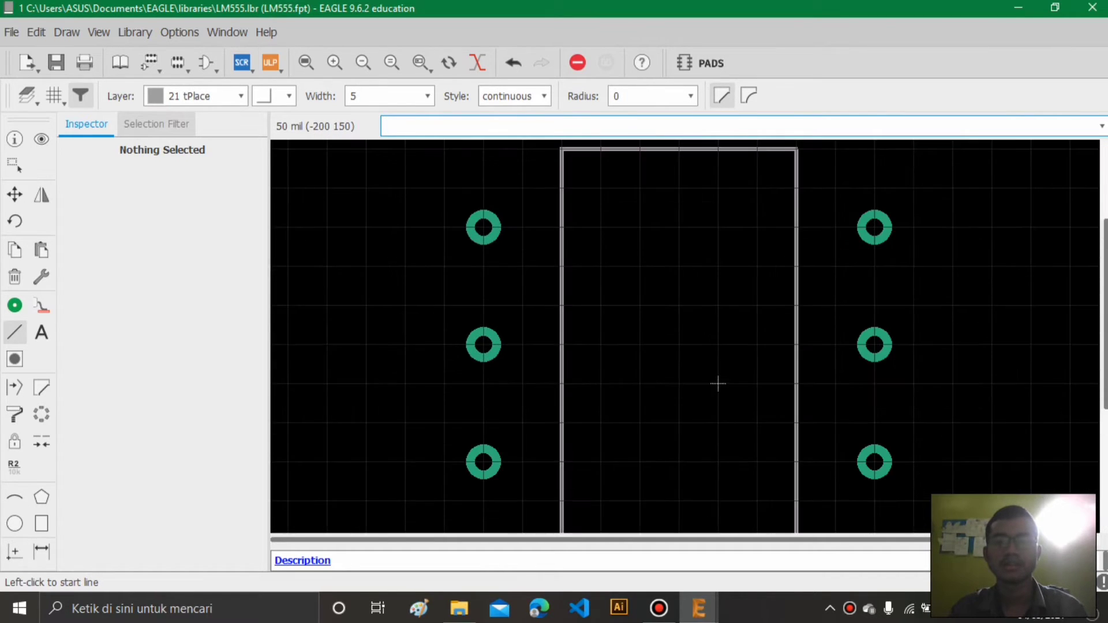
middle_drag(573, 284, 631, 319)
scroll(634, 320, down, 1)
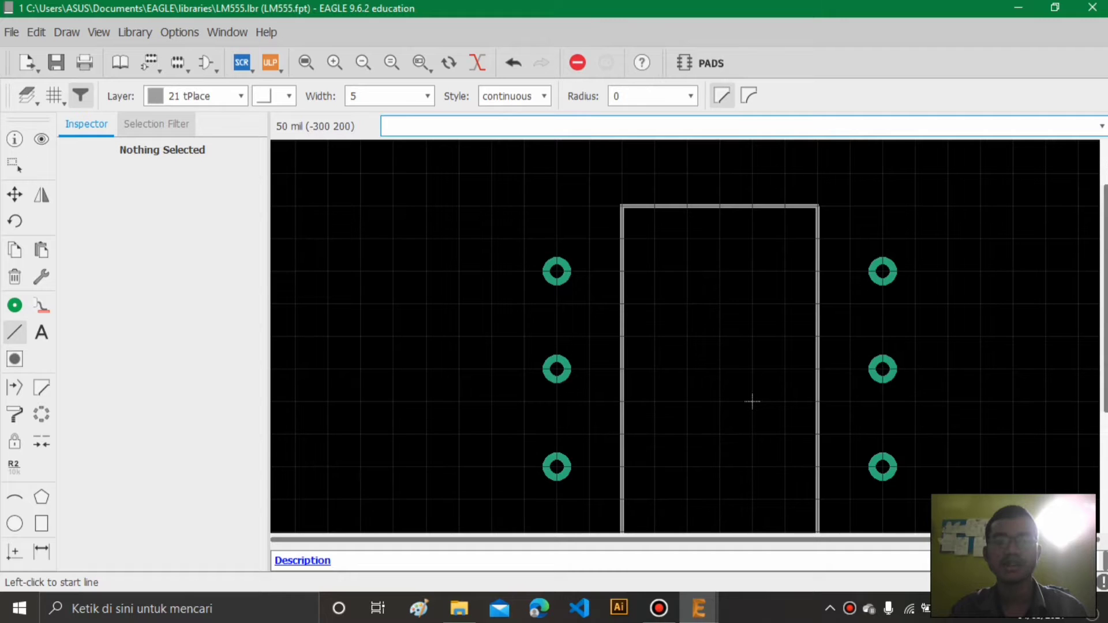
click(556, 271)
double_click(622, 272)
click(557, 369)
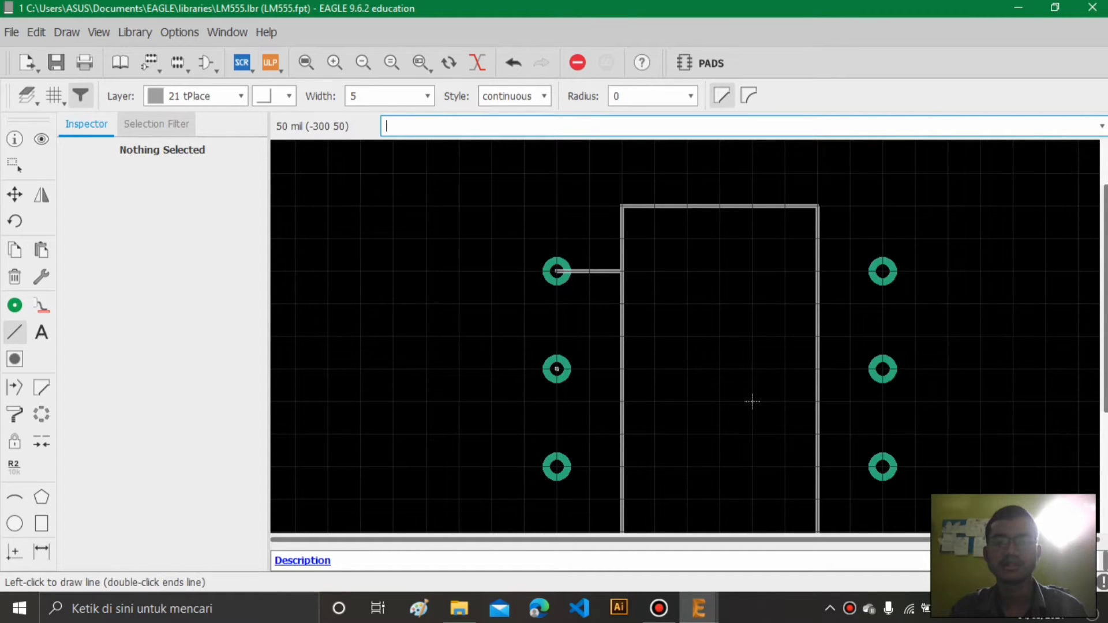
double_click(623, 369)
click(556, 466)
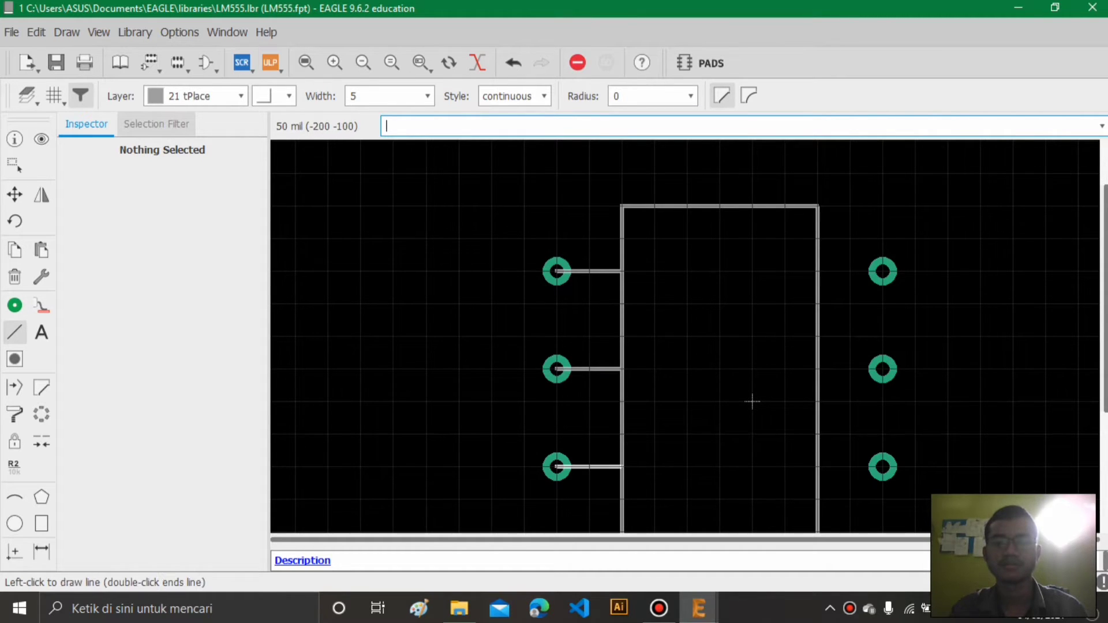
double_click(623, 467)
middle_drag(655, 467, 616, 219)
click(519, 317)
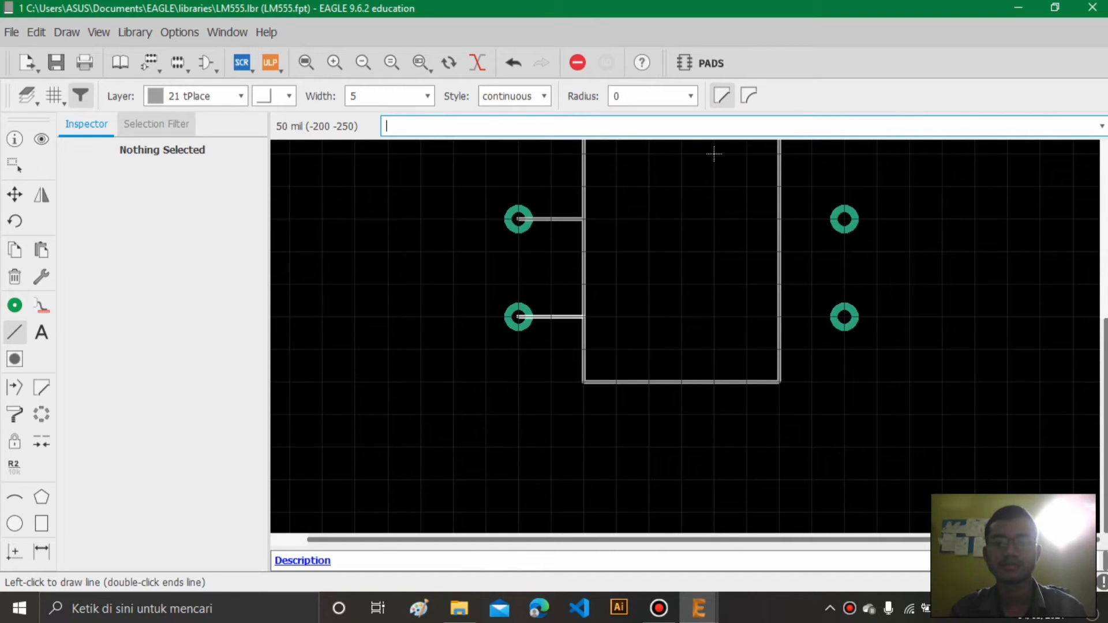
double_click(583, 317)
- Draw a horizontal lead line from each of the four pads at x 200 mil to the body outline at x 100 mil
click(845, 316)
double_click(780, 317)
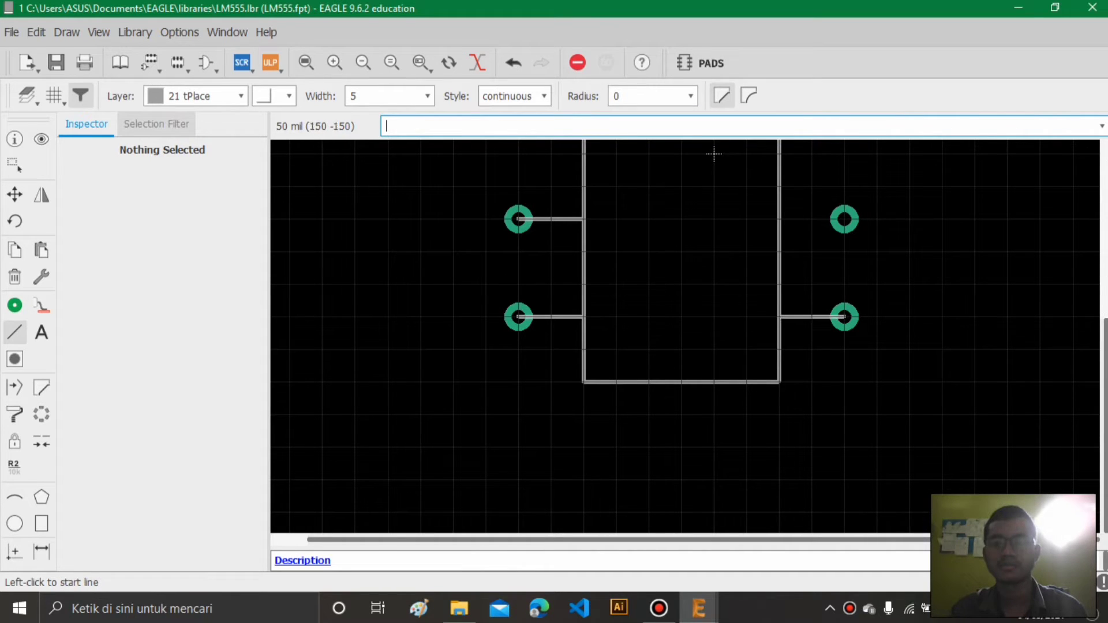
middle_drag(714, 153, 697, 313)
click(828, 376)
double_click(764, 375)
click(829, 278)
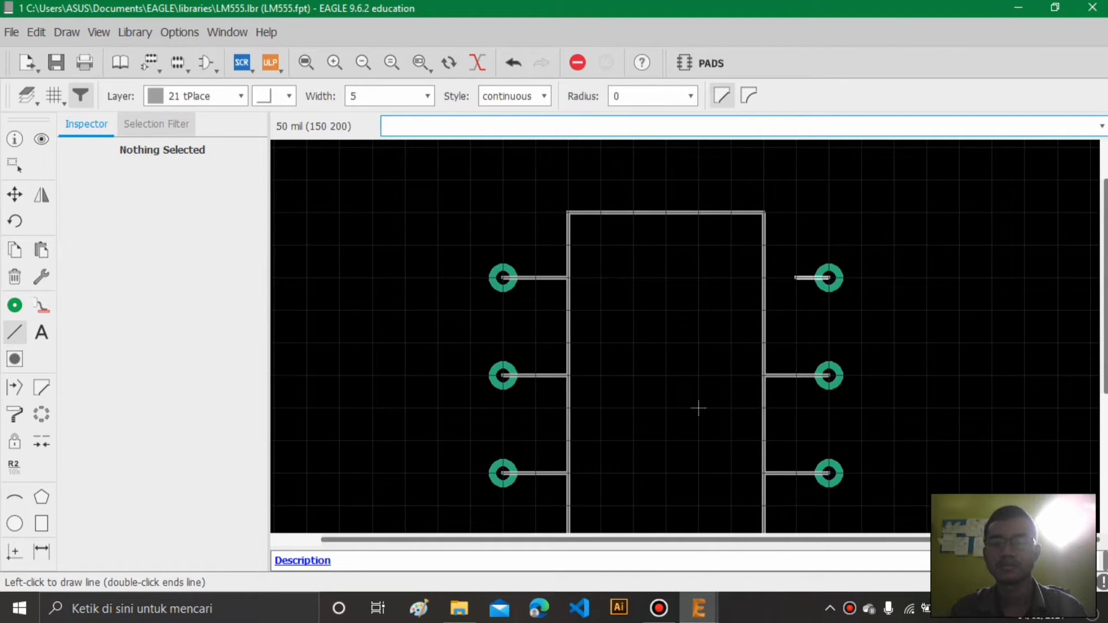
- Check the whole footprint drawing and save the library
scroll(698, 409, down, 4)
middle_drag(699, 408, 688, 337)
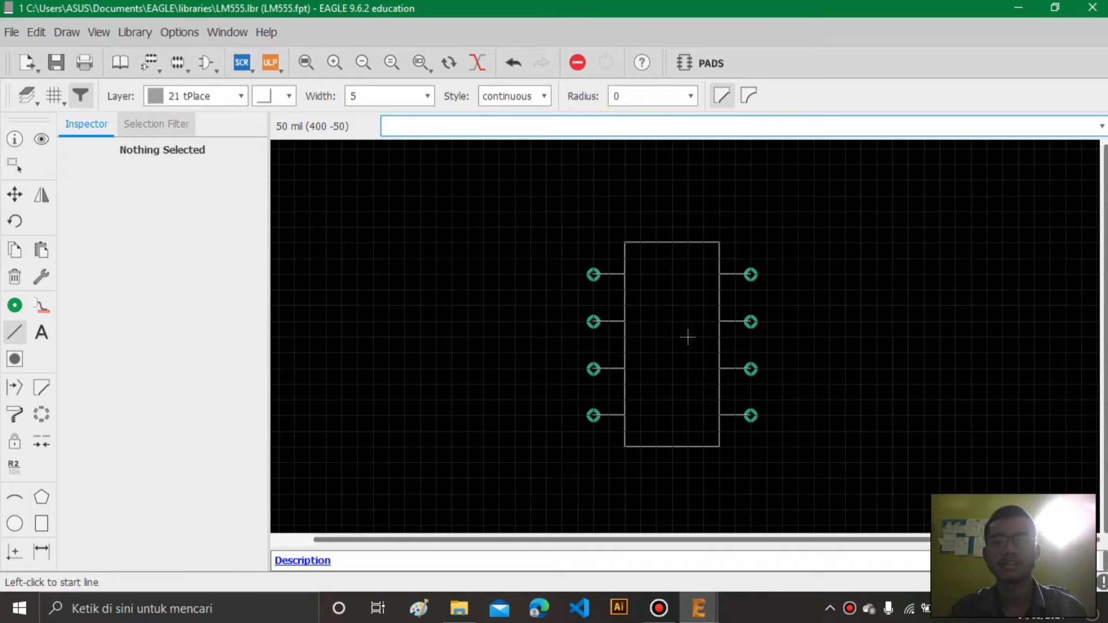
scroll(688, 337, up, 3)
scroll(596, 327, down, 2)
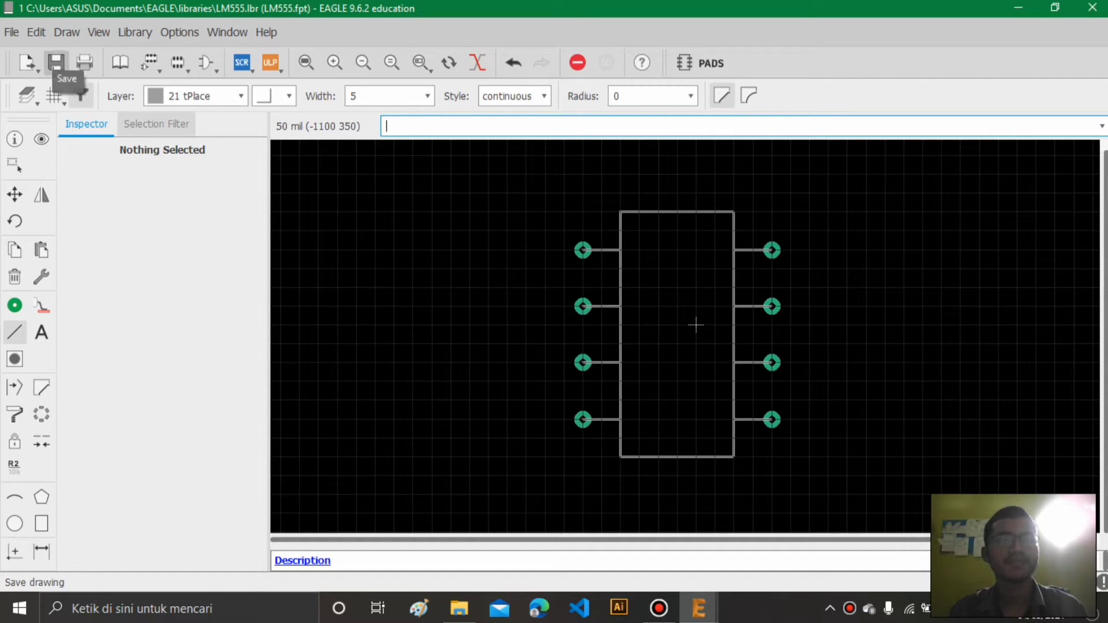
click(56, 62)
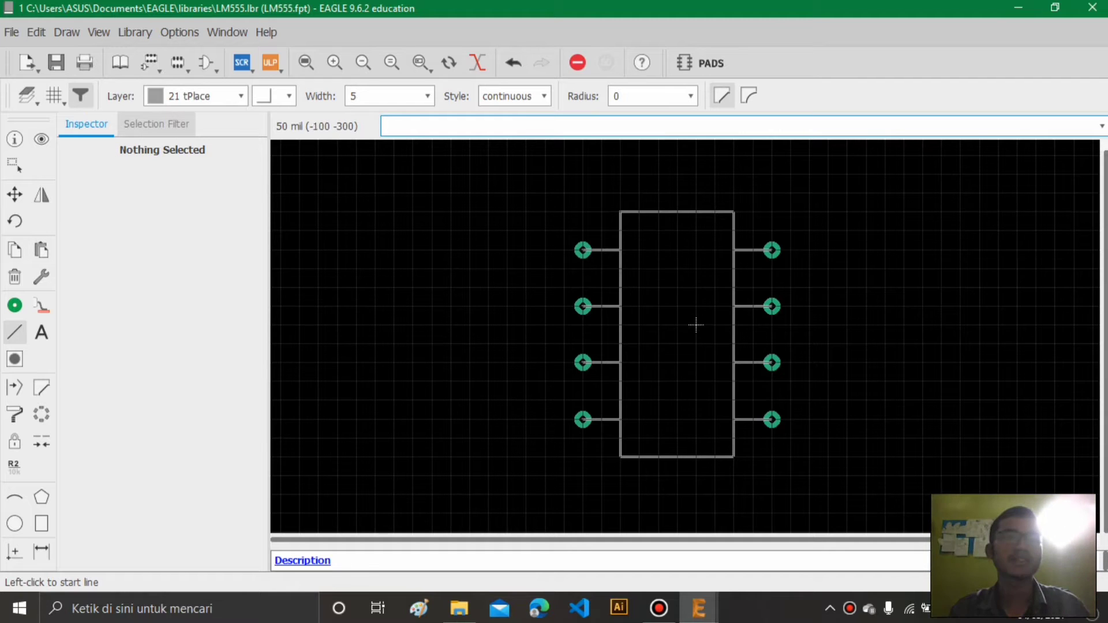
- Create a new device named LM555 in the library
click(149, 62)
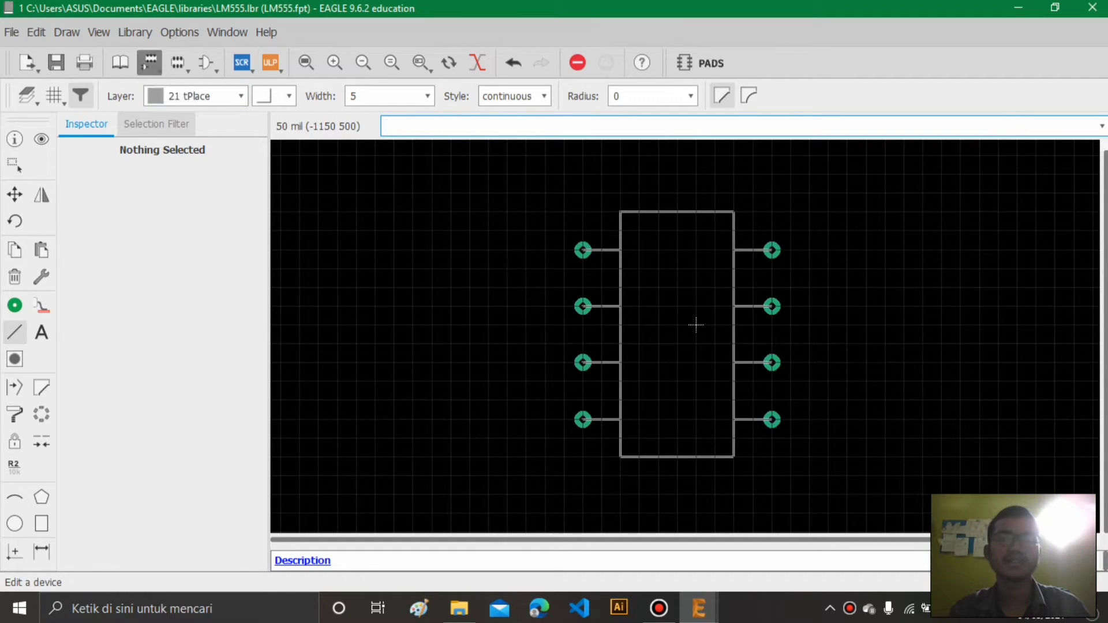
click(150, 258)
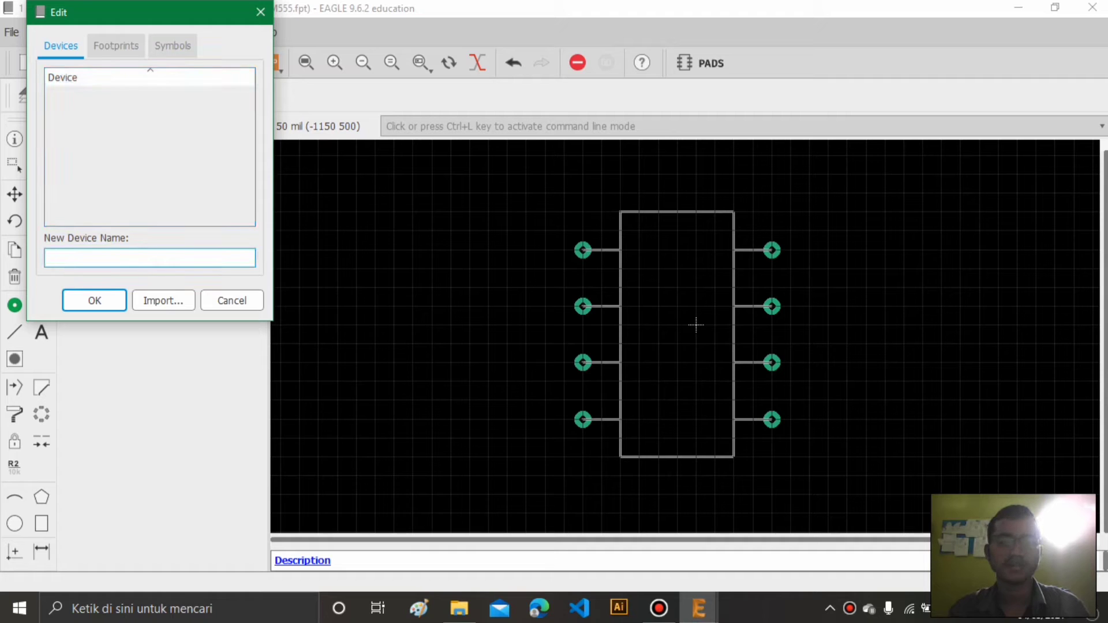
text(LM555)
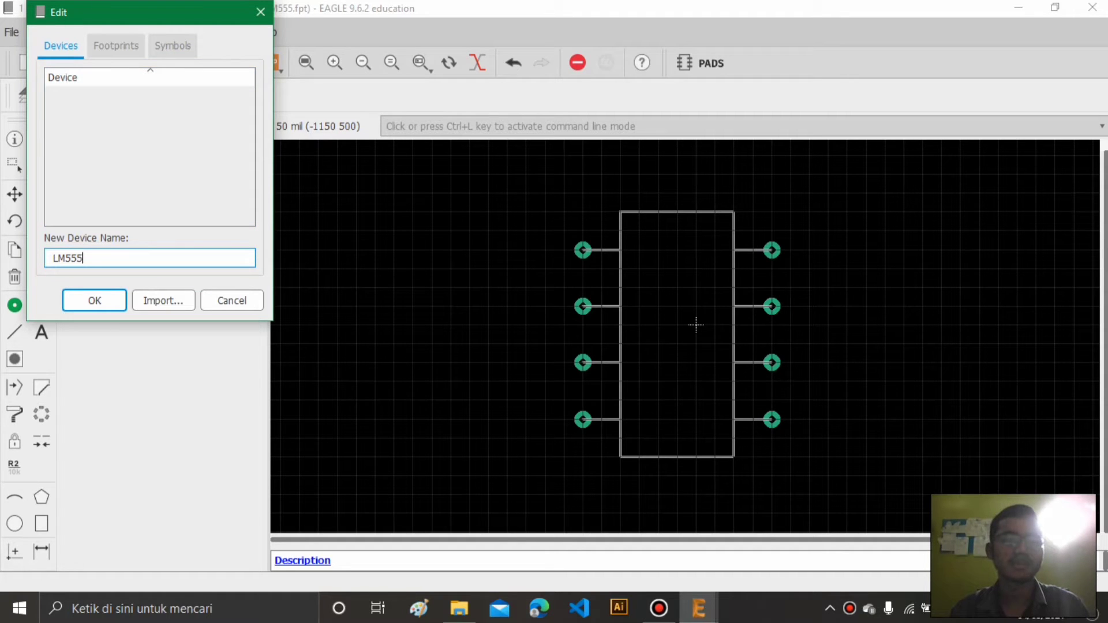
key(Return)
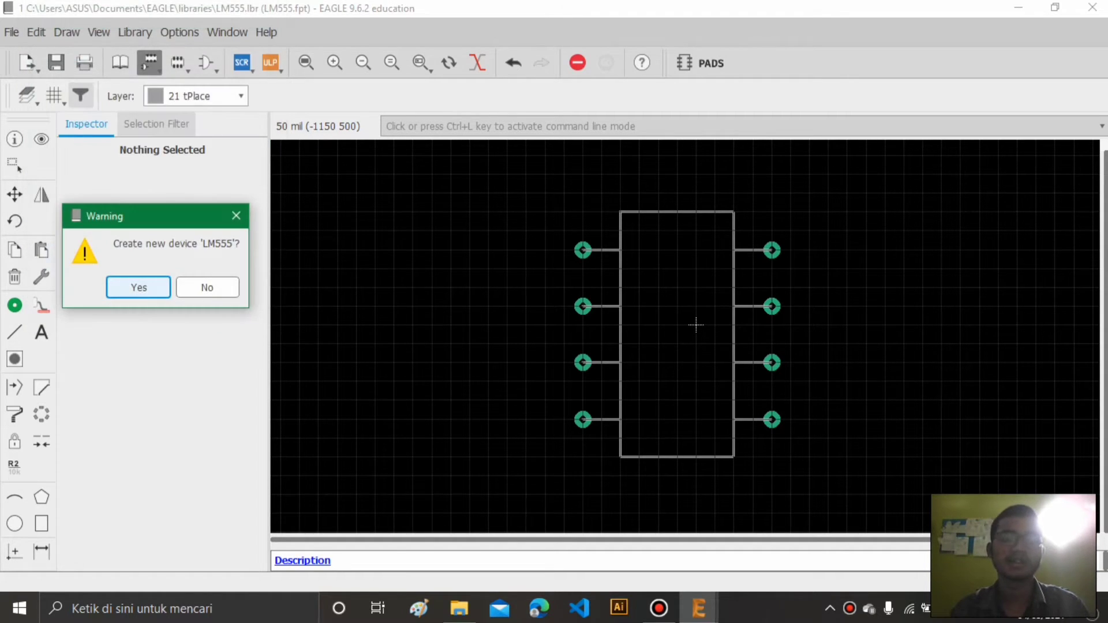
key(Return)
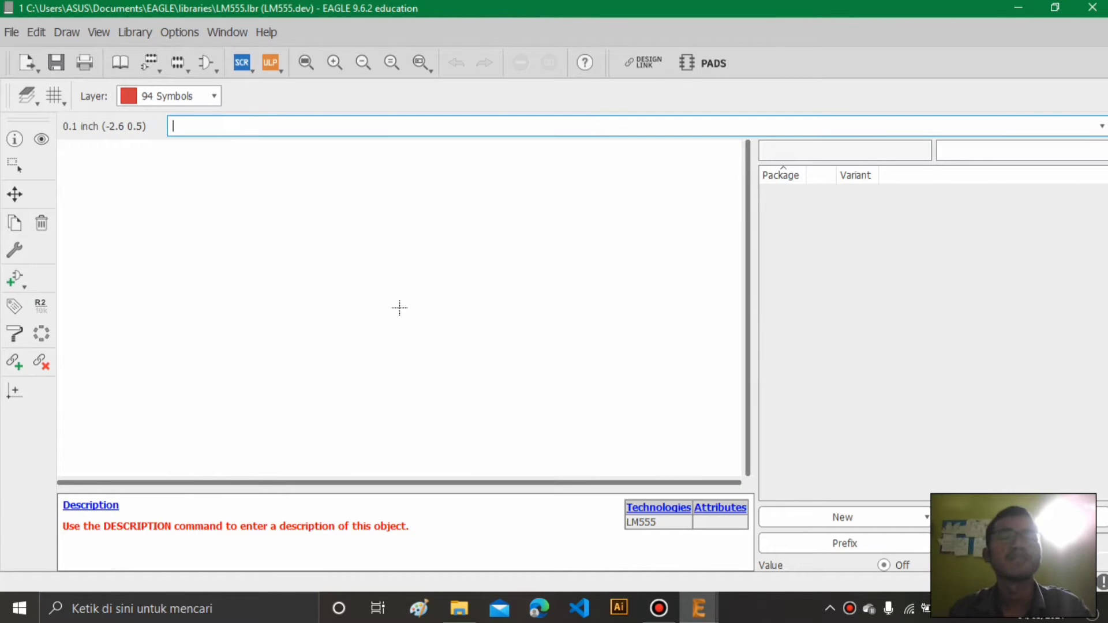
- Add the LM555 symbol to the device and place one instance in the device drawing
key(ctrl+g)
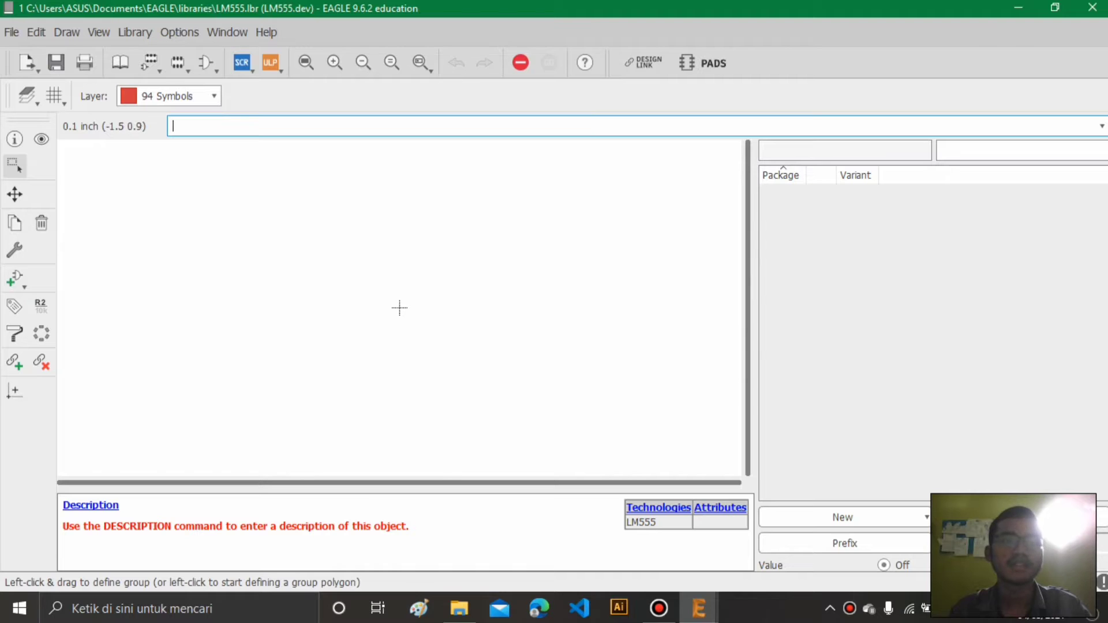
click(15, 279)
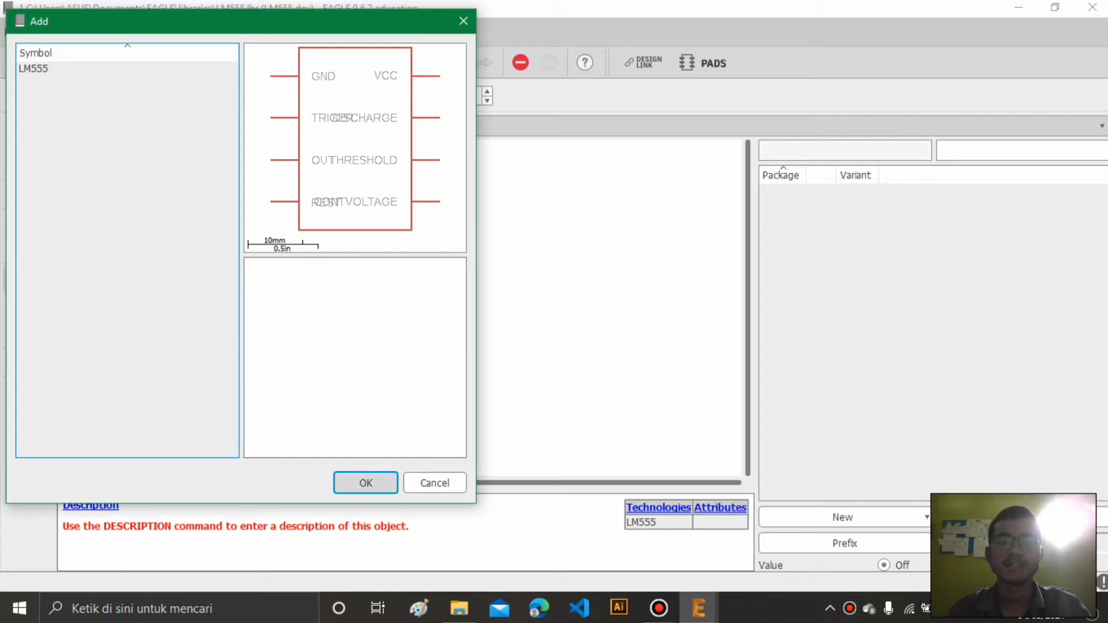
click(365, 482)
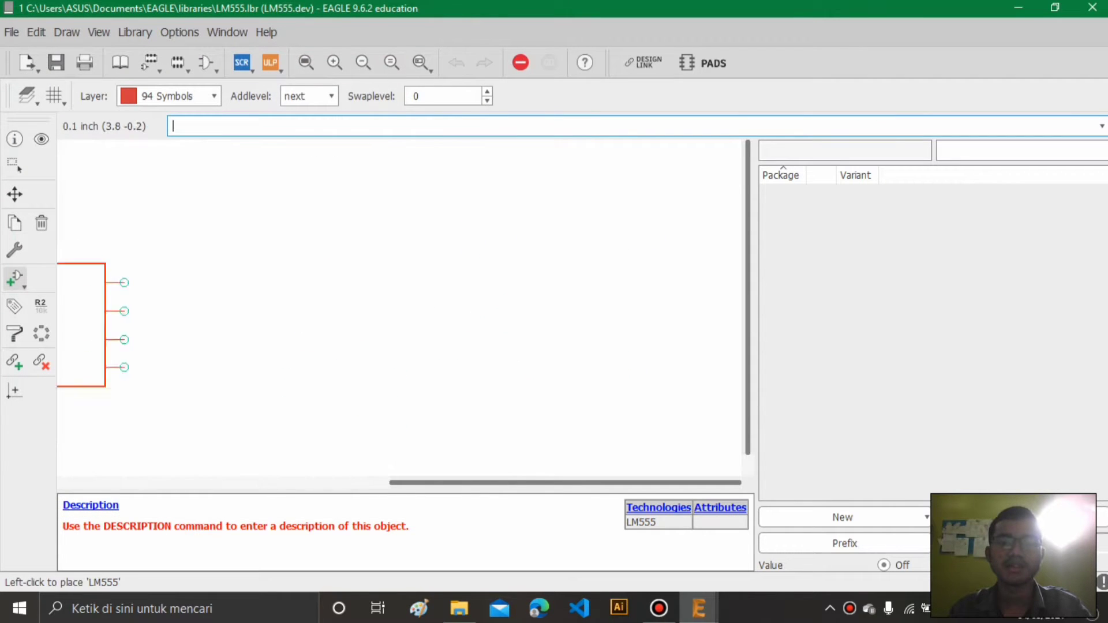
click(468, 344)
scroll(547, 278, up, 2)
key(Escape)
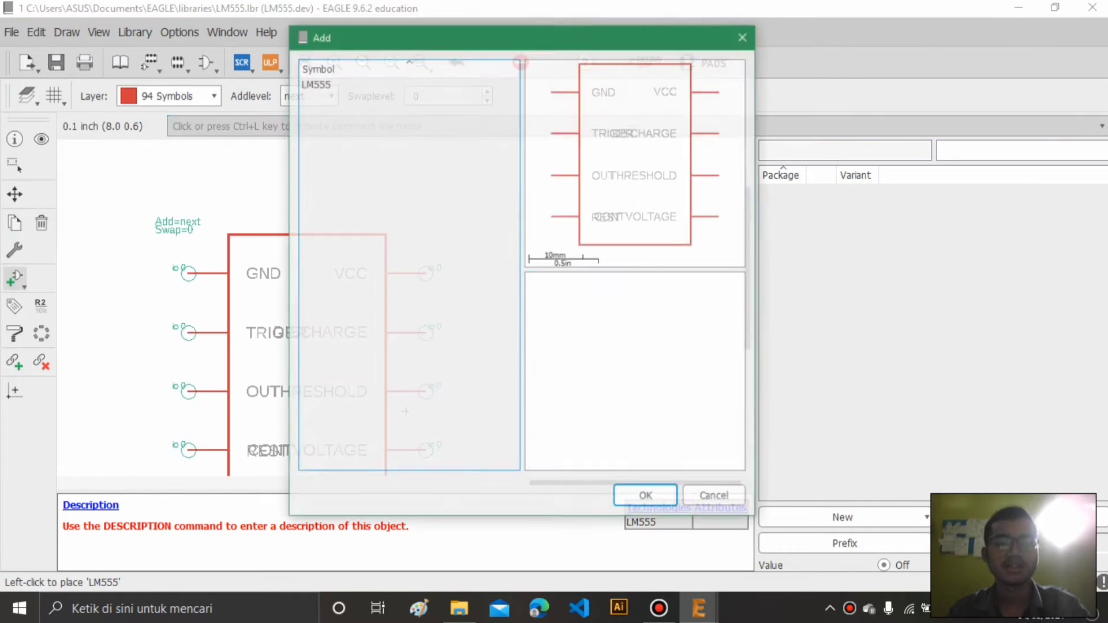
key(Escape)
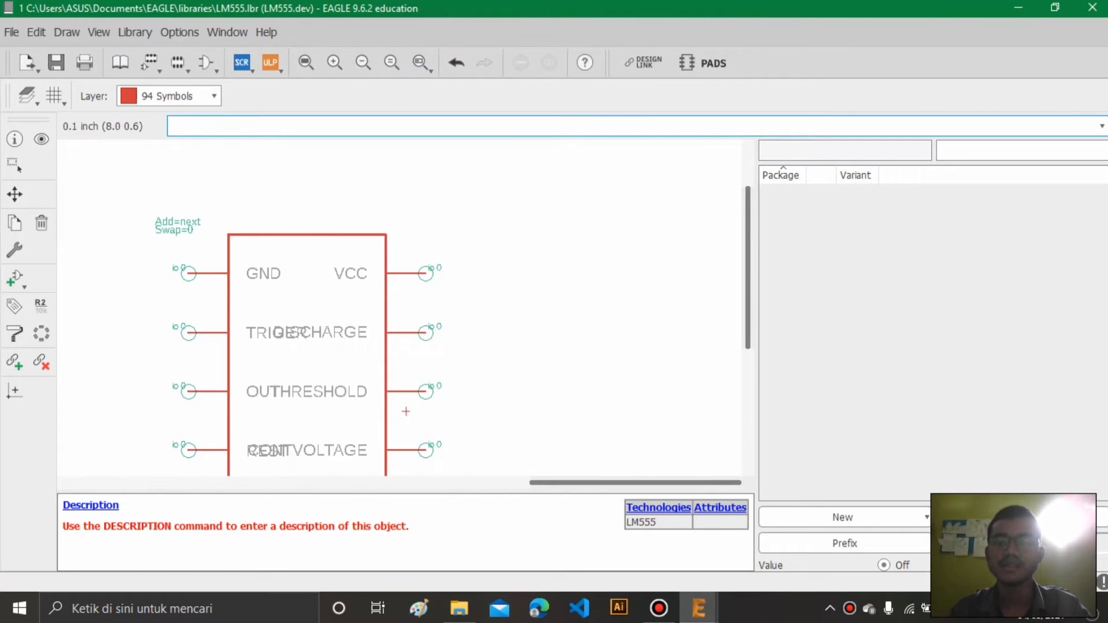
middle_drag(366, 353, 476, 289)
scroll(456, 279, down, 1)
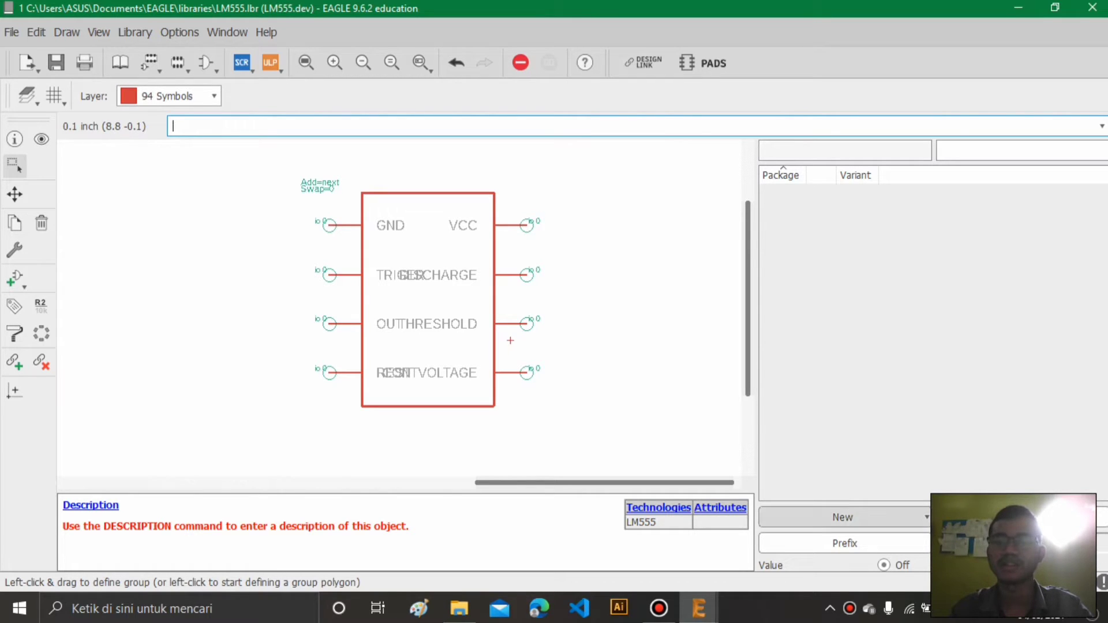
- Add the local LM555 footprint as the device's package, leaving the variant name empty
click(843, 517)
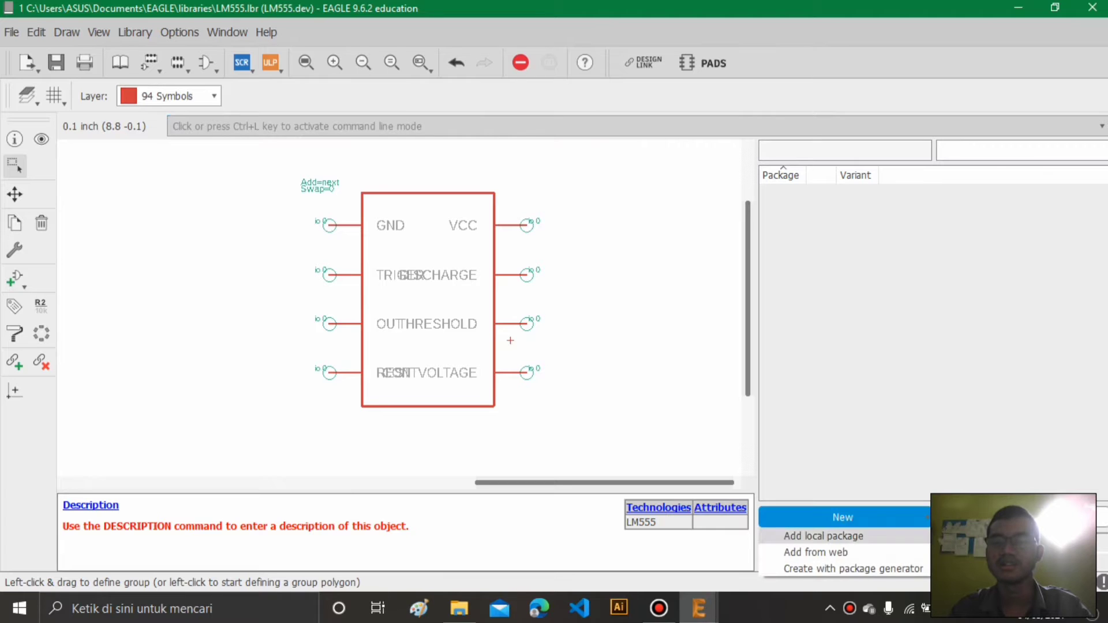
click(824, 536)
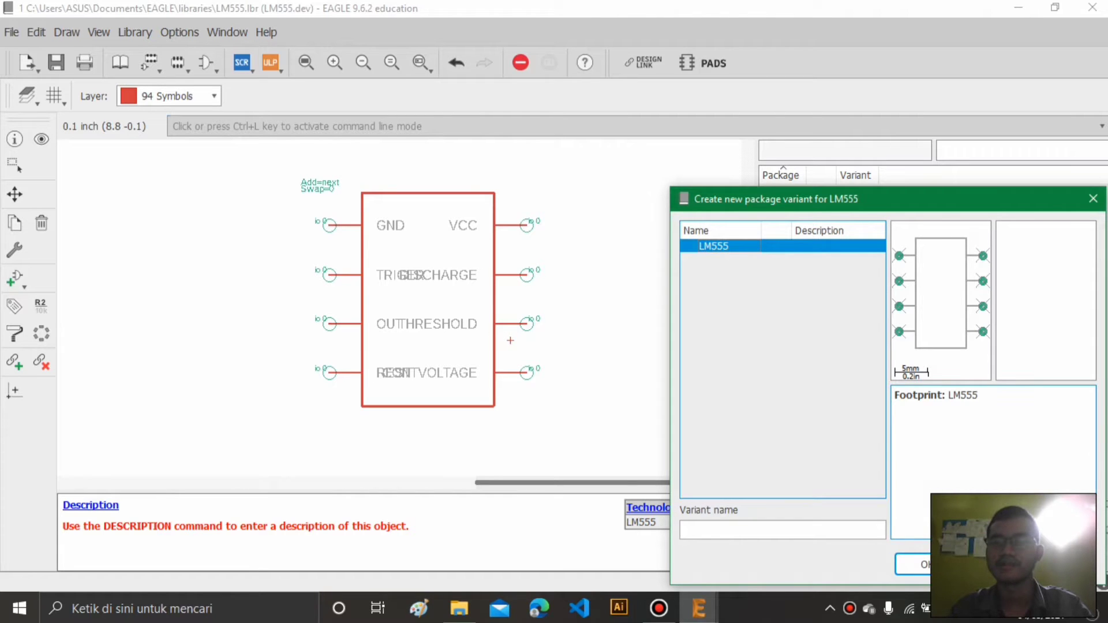
key(Return)
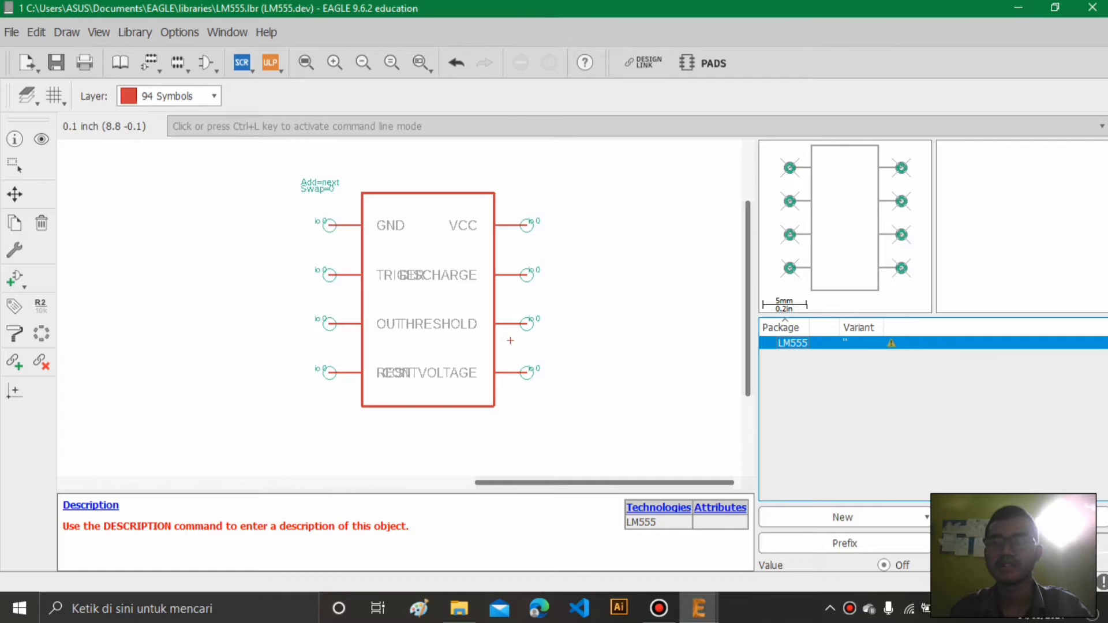
- Connect the device's GND, TRIGER, OUT and REST pins to pads P$1, P$2, P$3 and P$4 respectively
click(1016, 517)
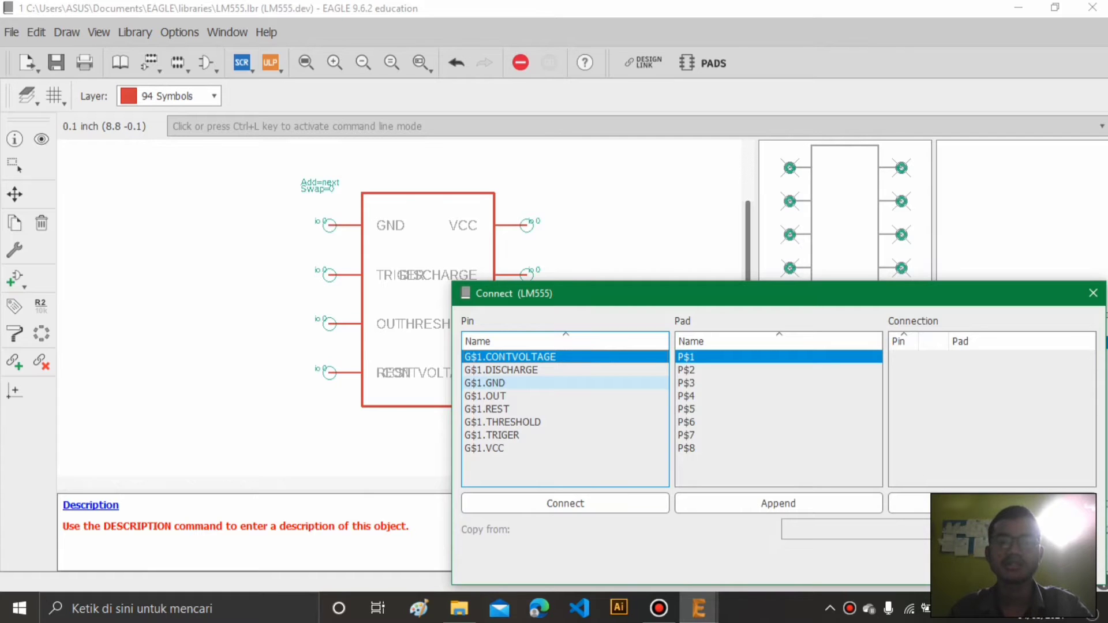
click(485, 382)
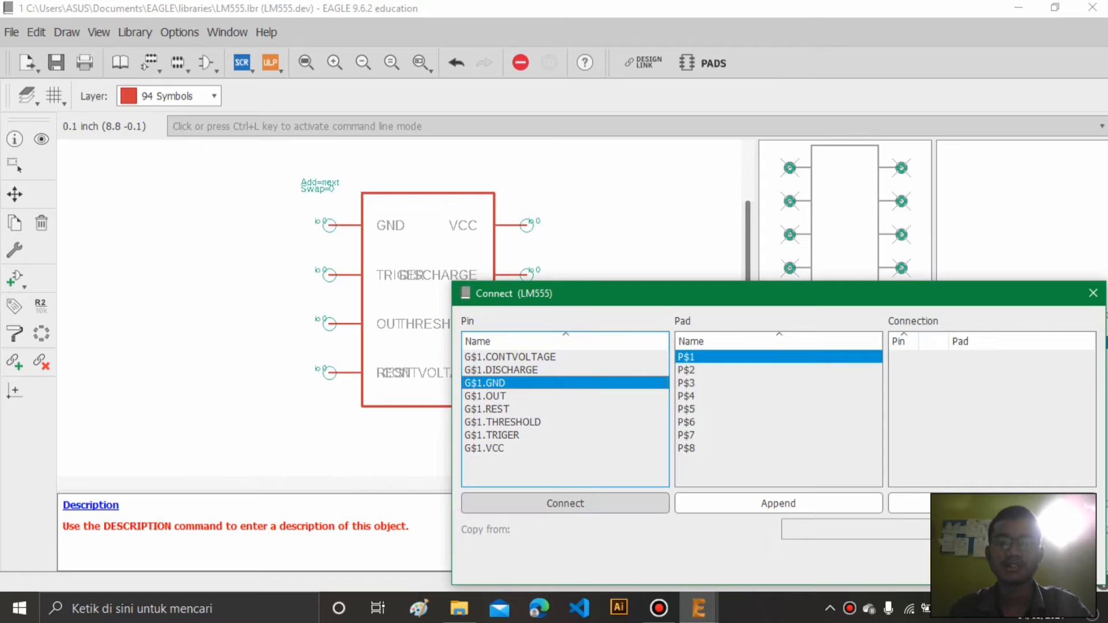
click(566, 504)
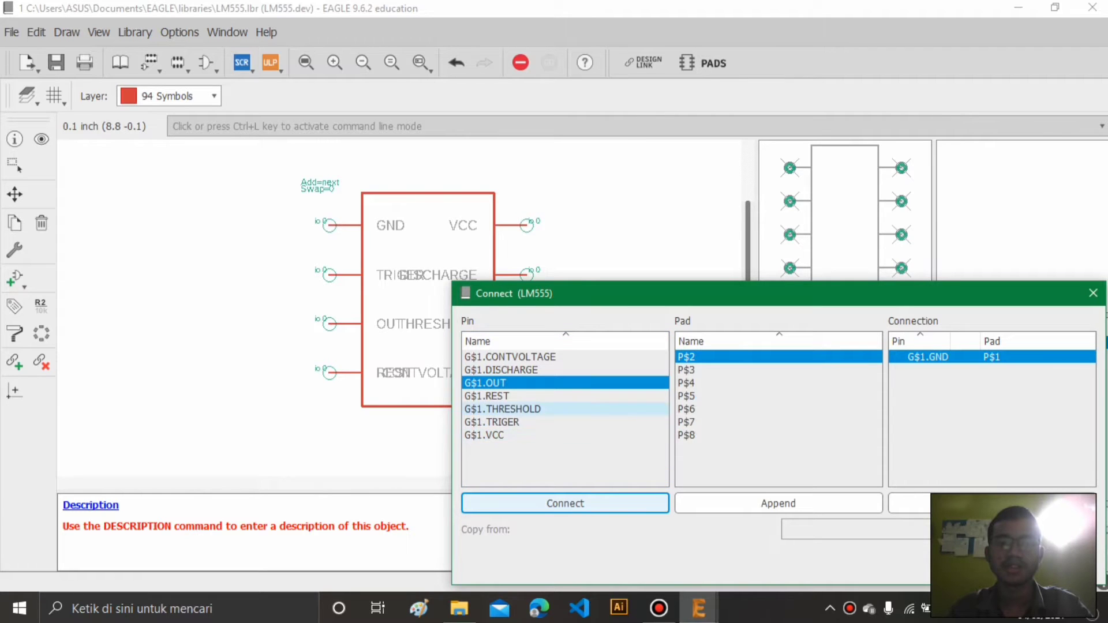
click(490, 422)
click(566, 503)
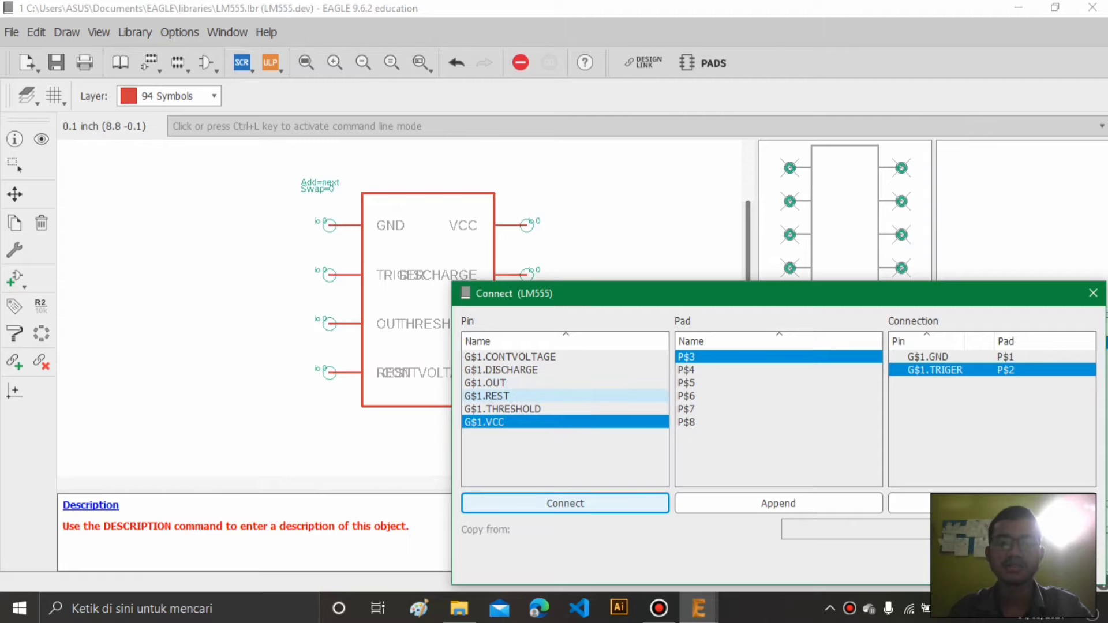
click(485, 383)
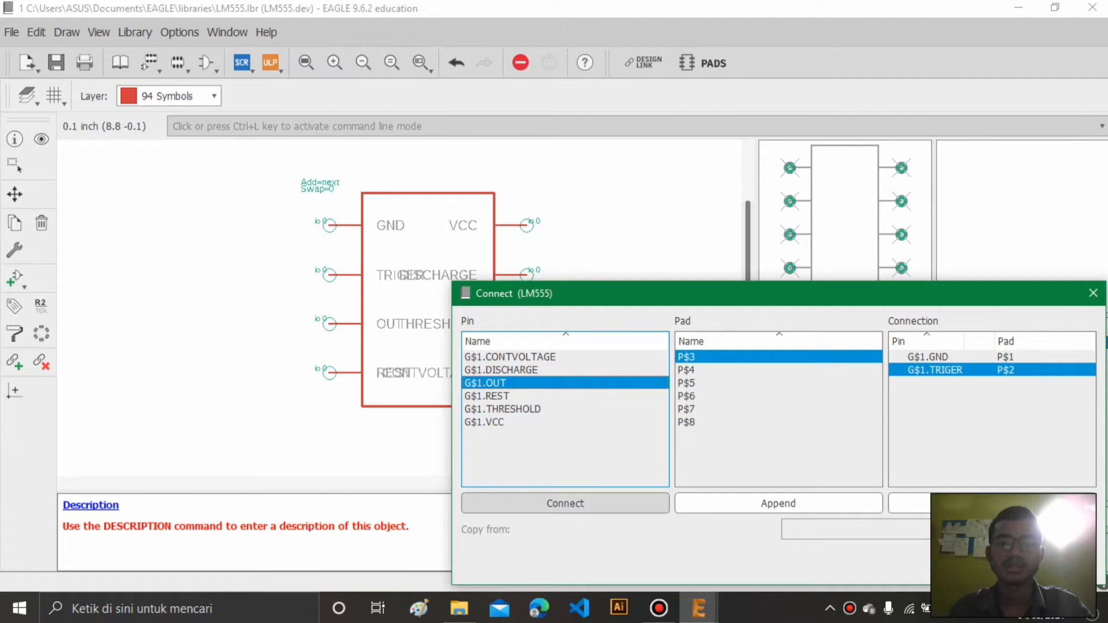
click(566, 503)
click(566, 503)
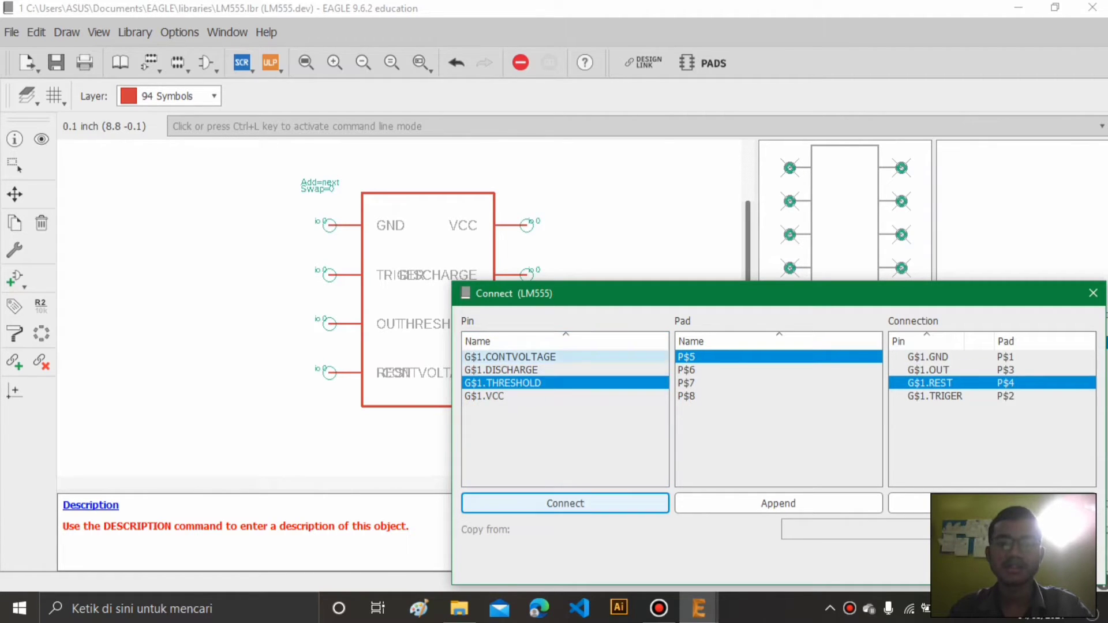
- Connect VCC, DISCHARGE, THRESHOLD and CONTVOLTAGE to pads P$5, P$6, P$7 and P$8 respectively, and accept the pin assignments
click(485, 396)
click(565, 503)
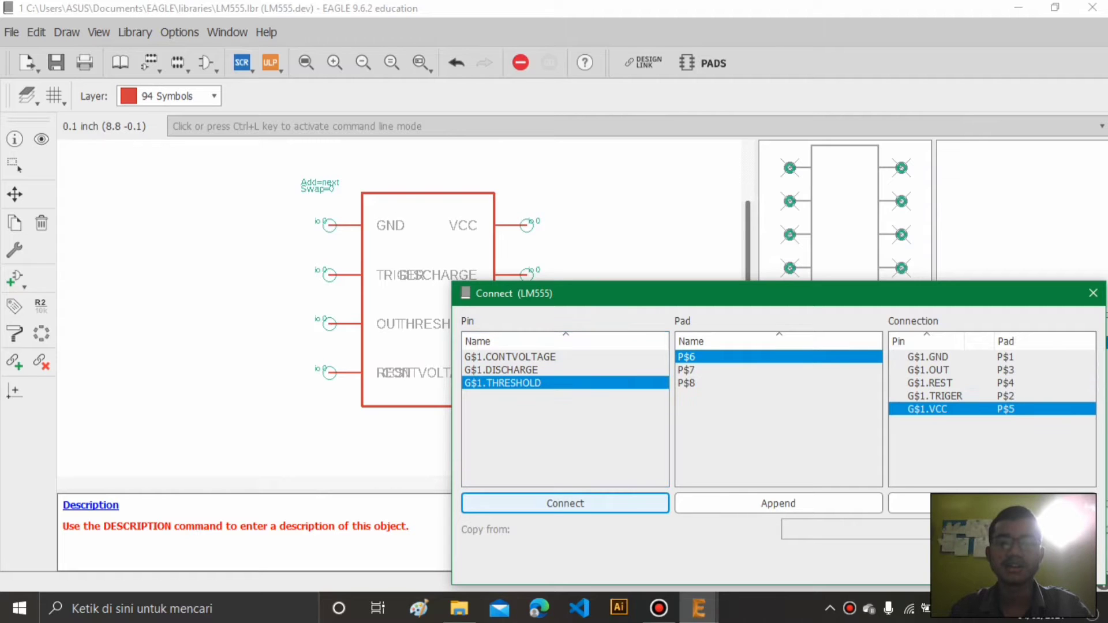
click(496, 370)
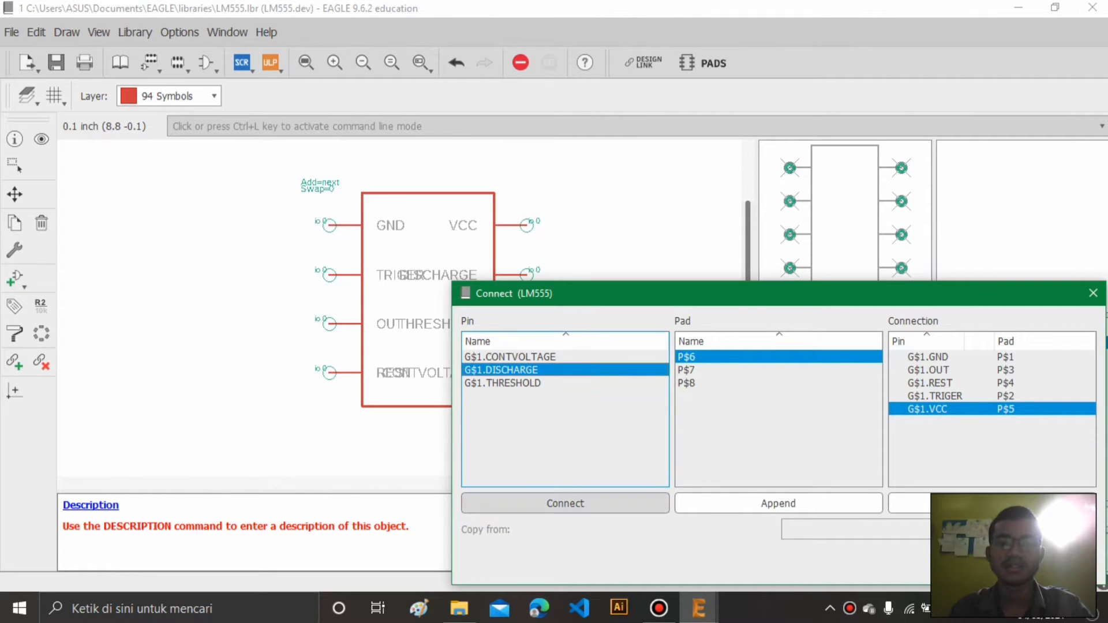
click(566, 503)
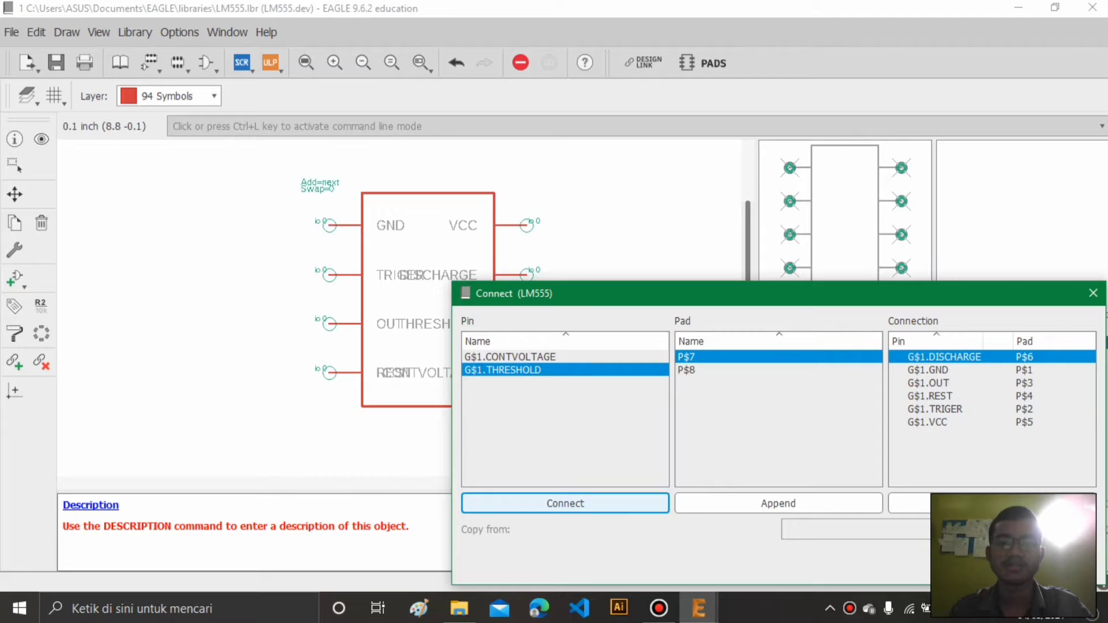
click(565, 504)
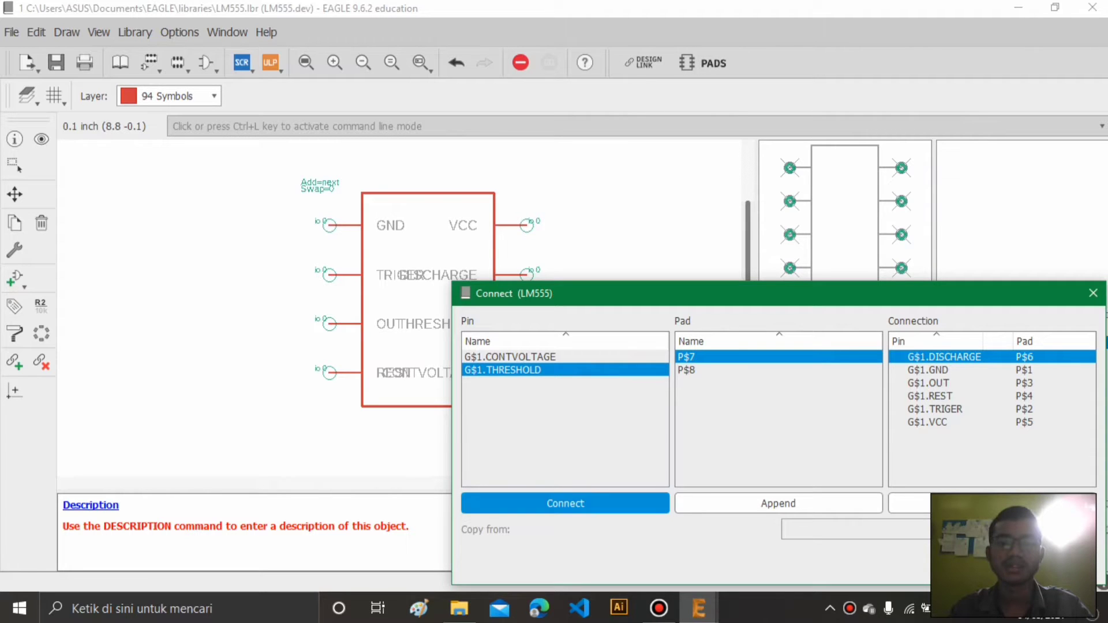
click(566, 503)
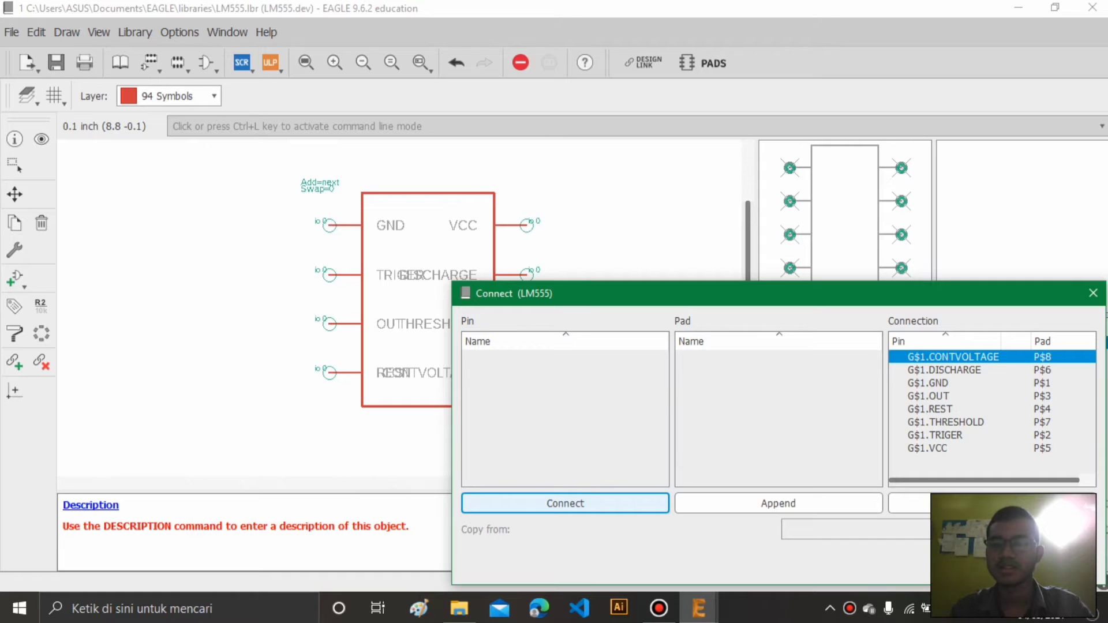
click(983, 566)
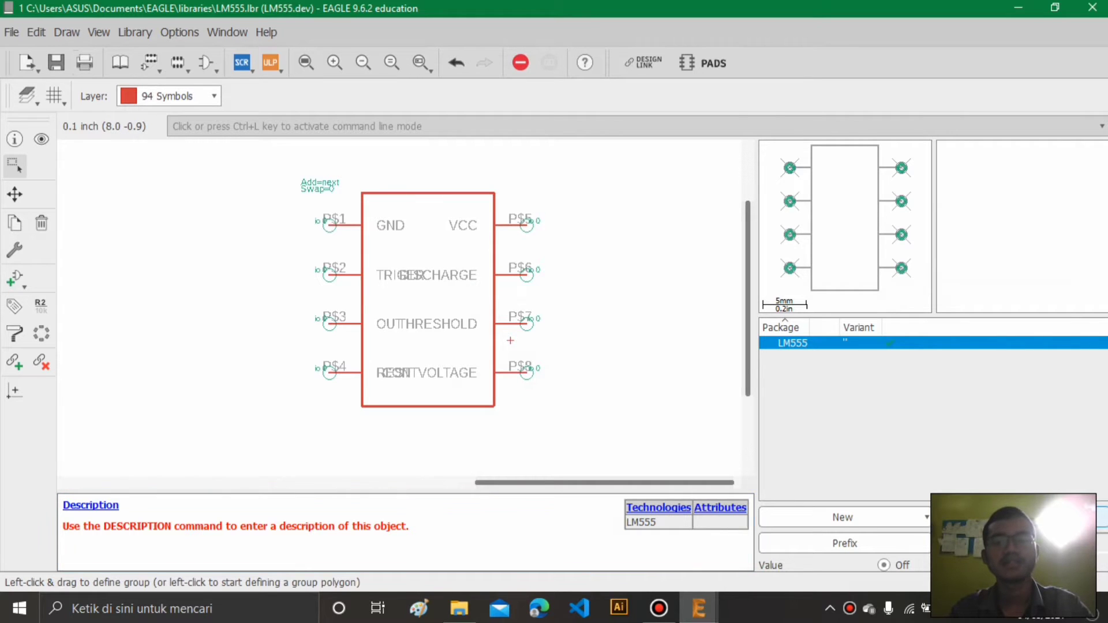
- Enable the LM555.lbr user library for use in the Control Panel
mouse_move(699, 608)
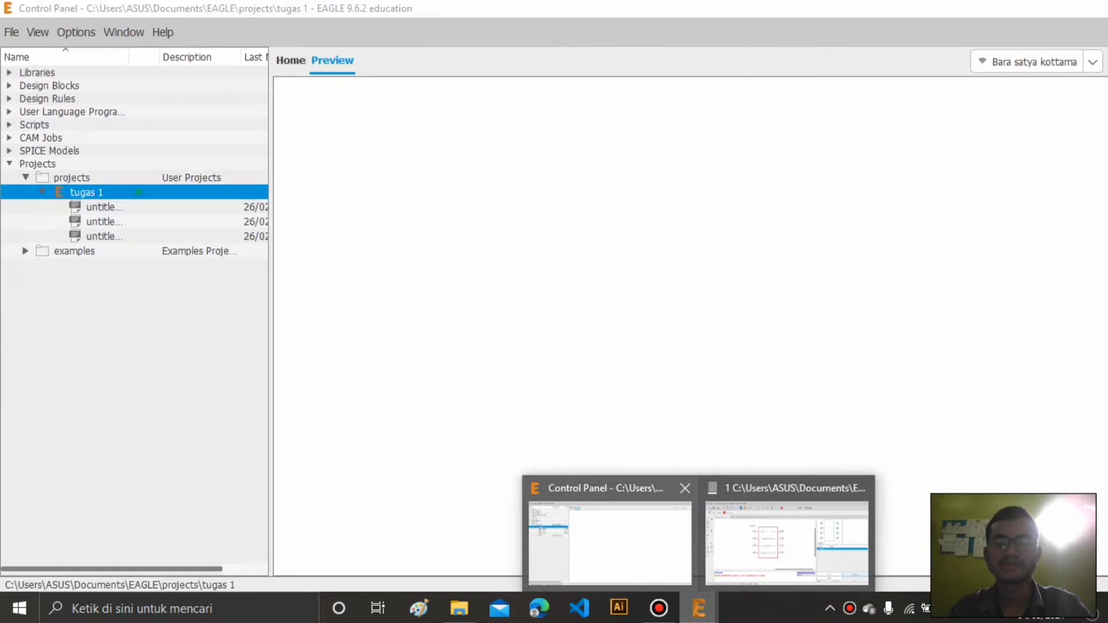
click(610, 543)
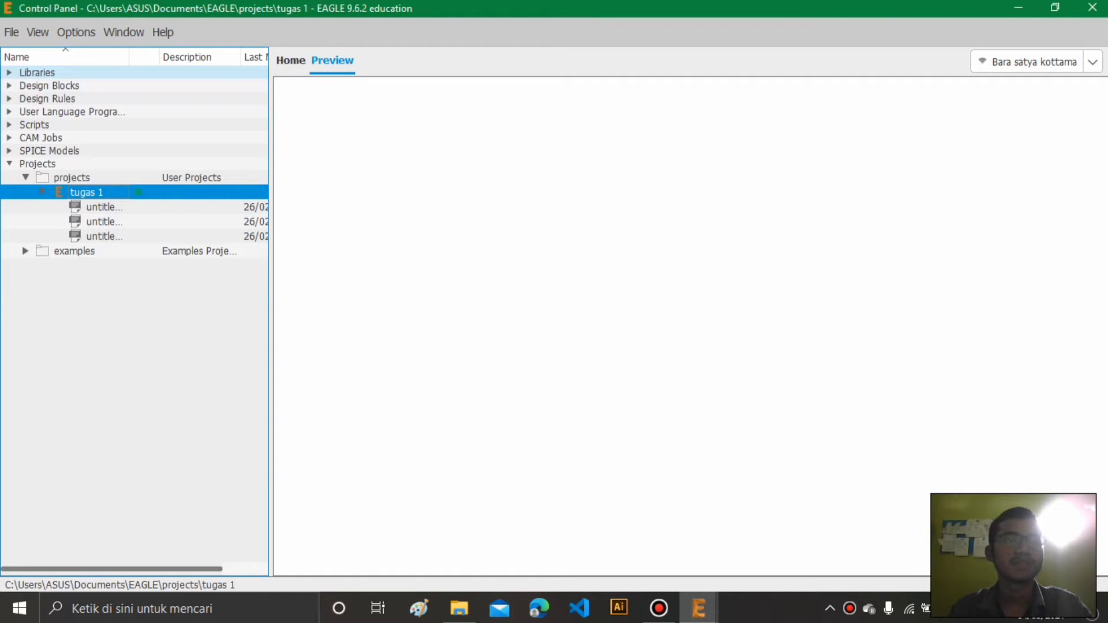
click(9, 72)
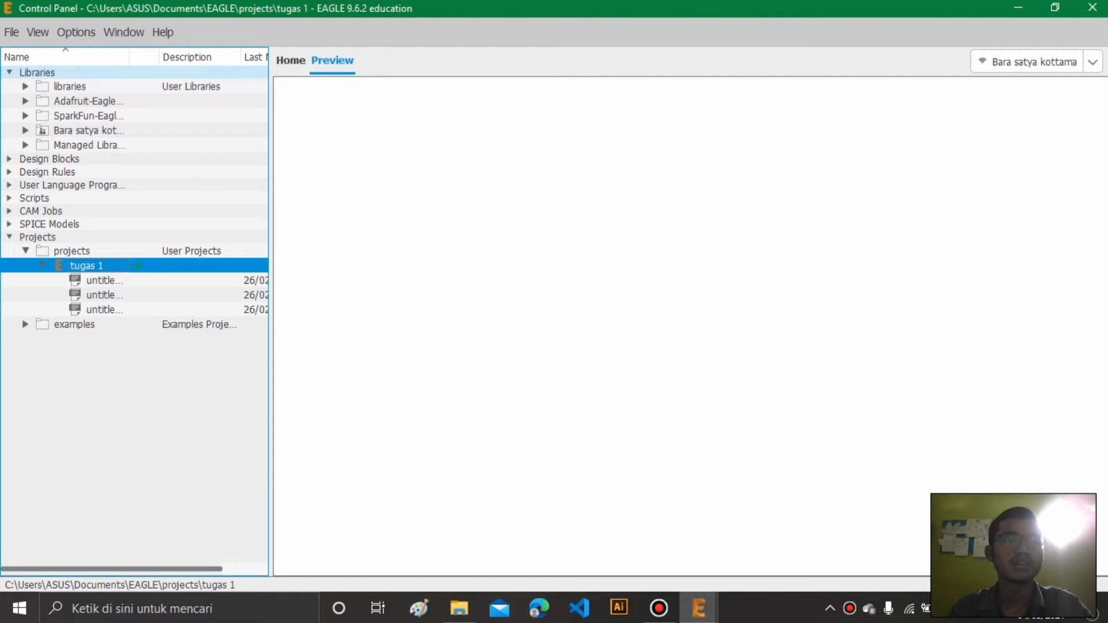
click(25, 86)
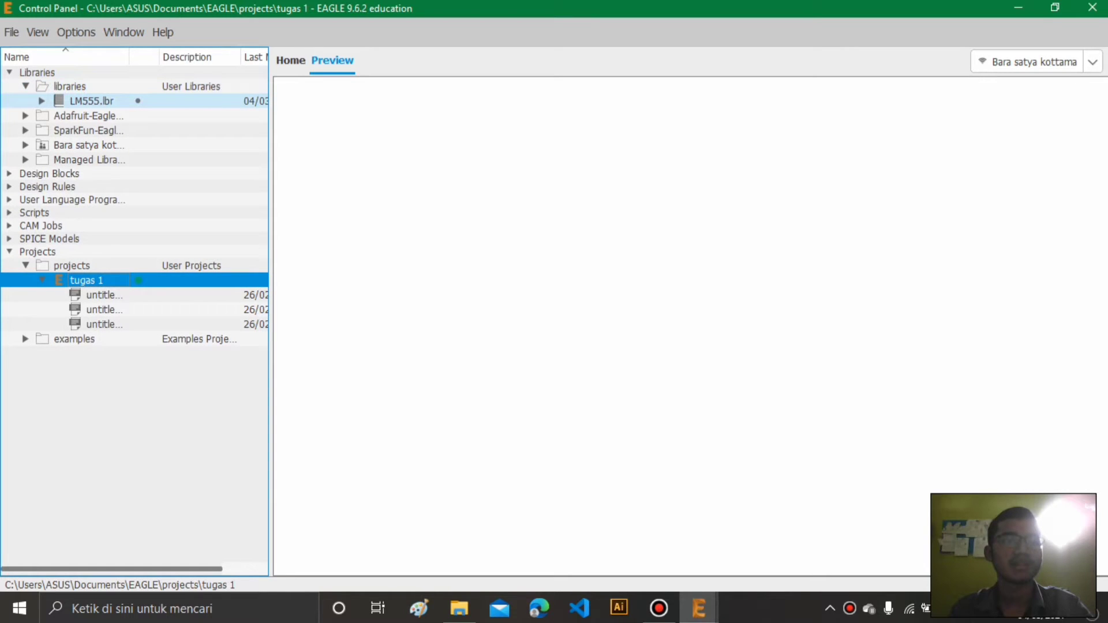
click(138, 101)
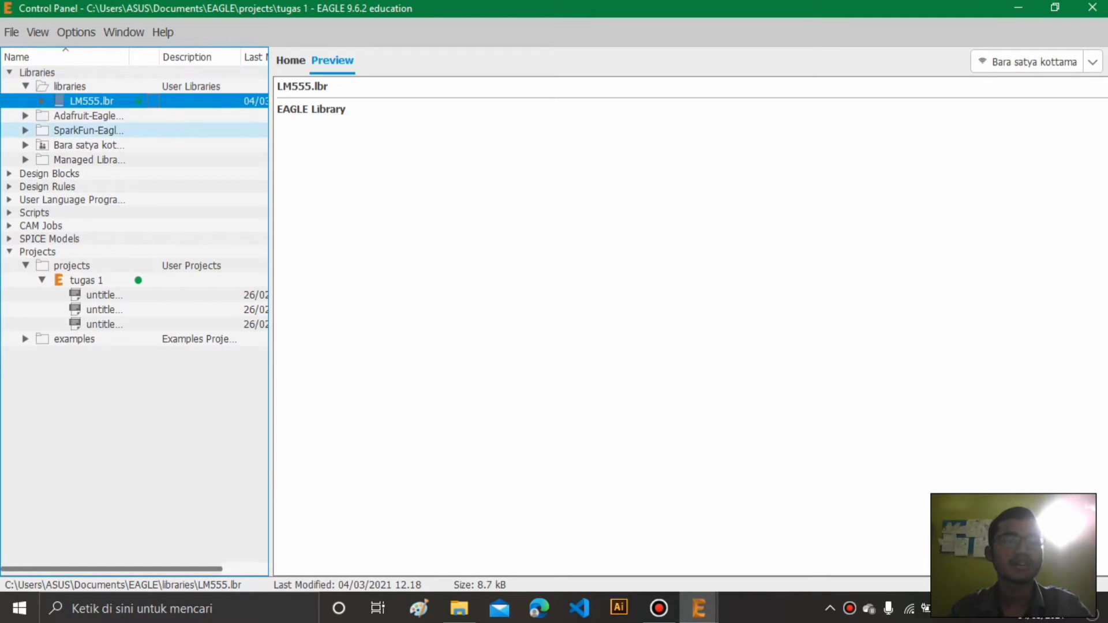
click(25, 86)
click(9, 72)
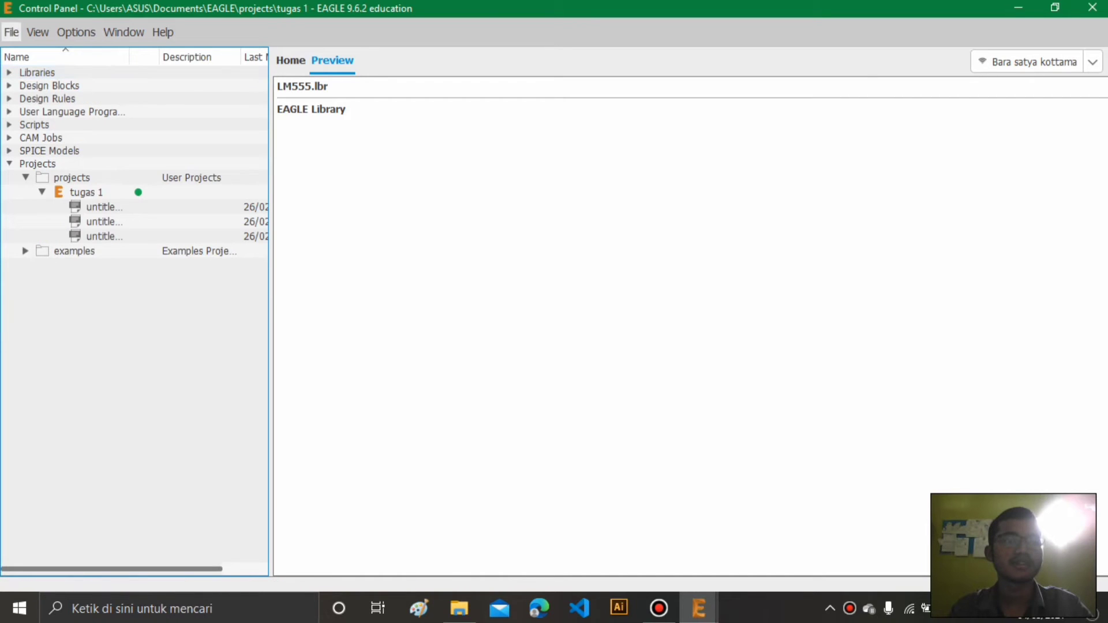
- Create a new schematic in the tugas 1 project
click(12, 31)
mouse_move(35, 51)
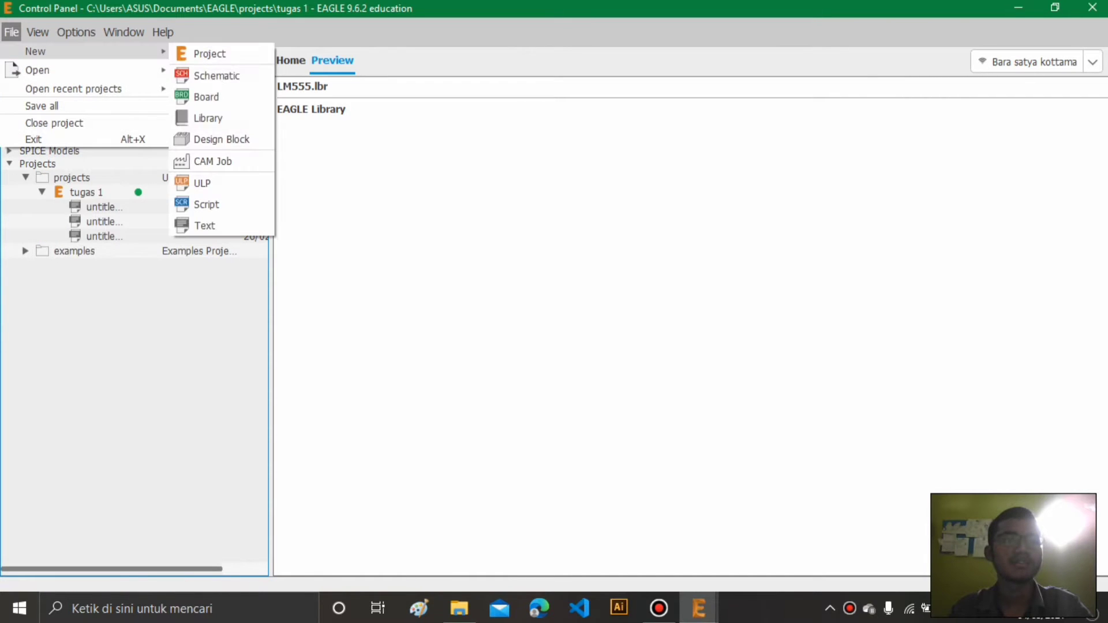
click(218, 74)
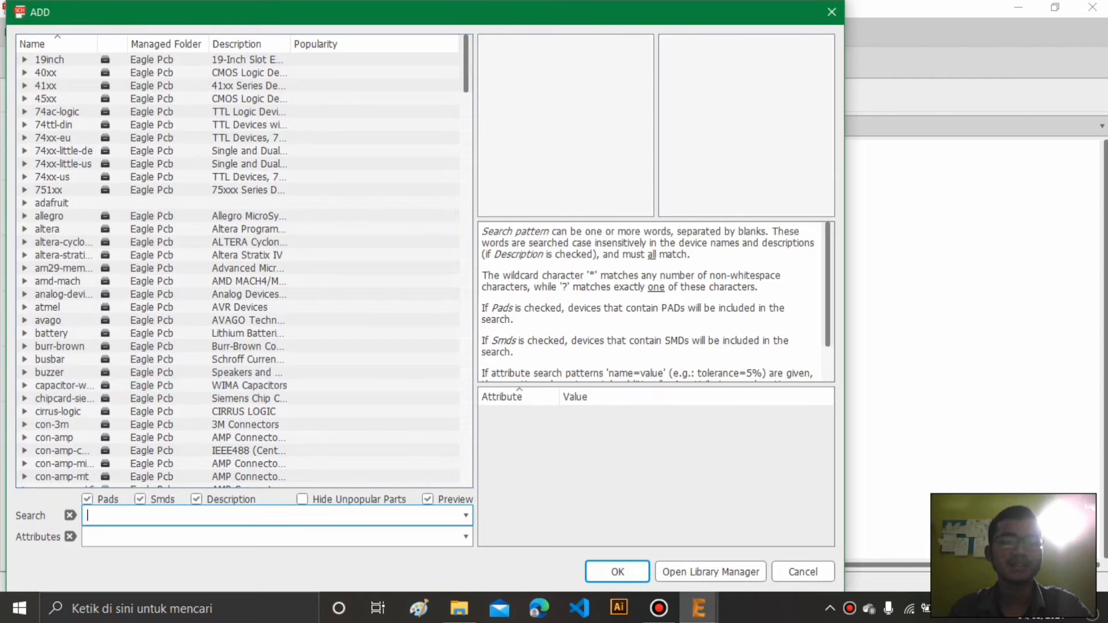
- Search the part libraries for LM555 and place one instance of the custom LM555 device in the schematic
text(LM555)
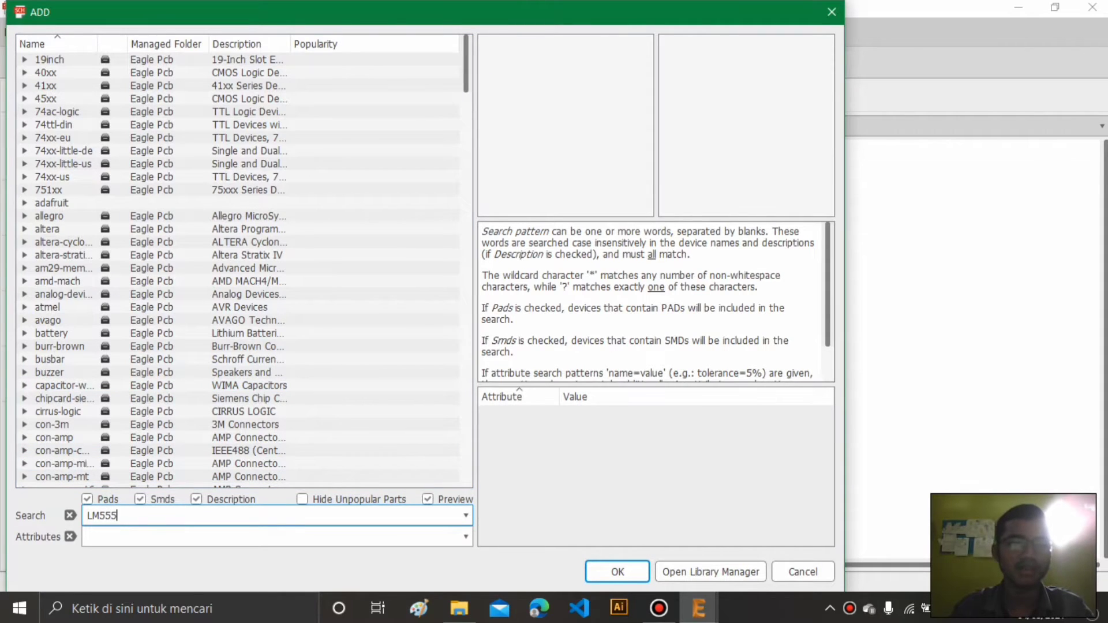
key(Return)
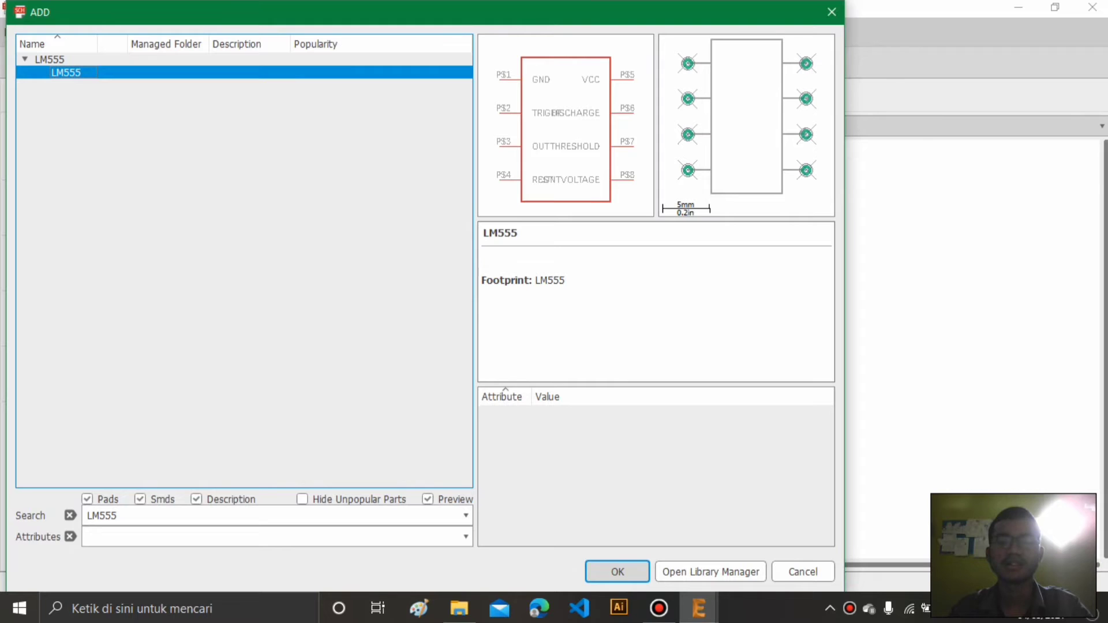
click(617, 571)
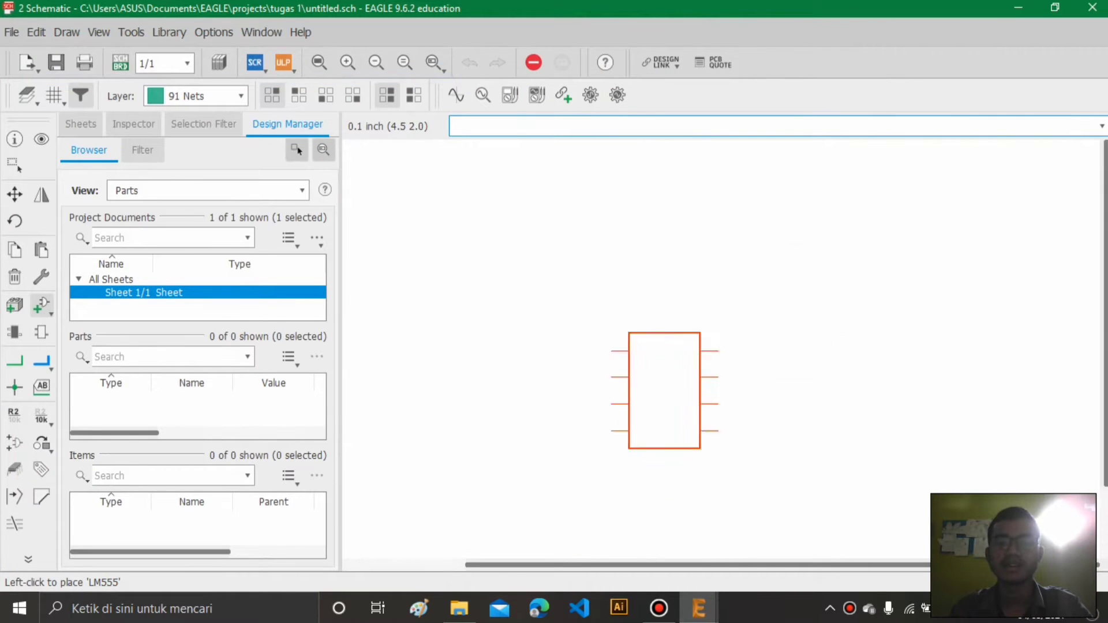
click(679, 285)
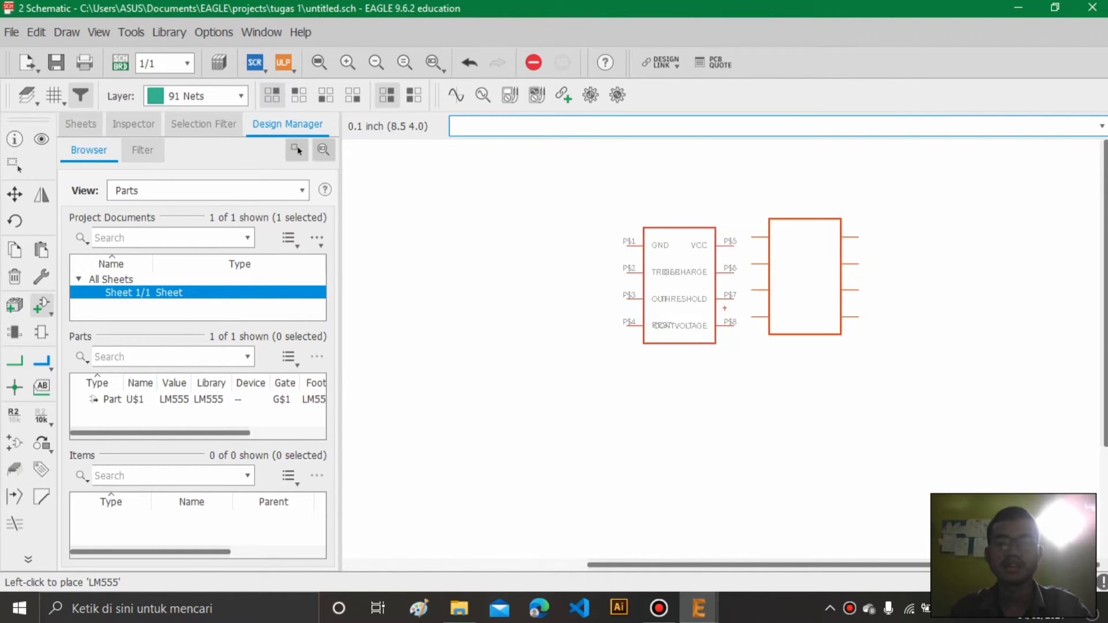
key(Escape)
key(Escape)
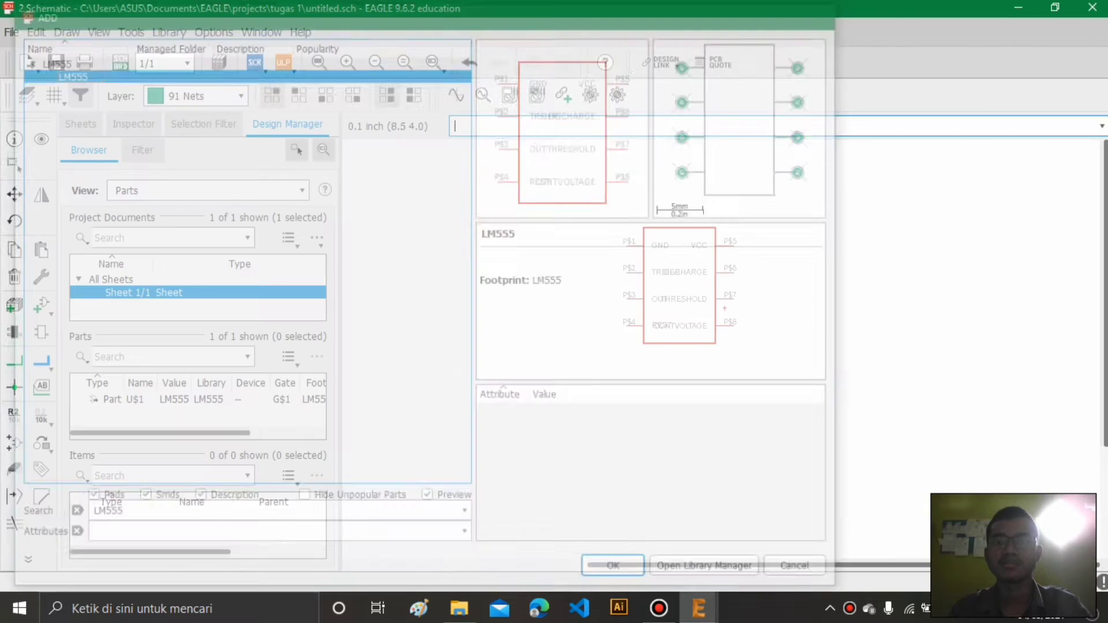
scroll(691, 278, up, 4)
middle_drag(763, 340, 723, 358)
scroll(795, 302, down, 2)
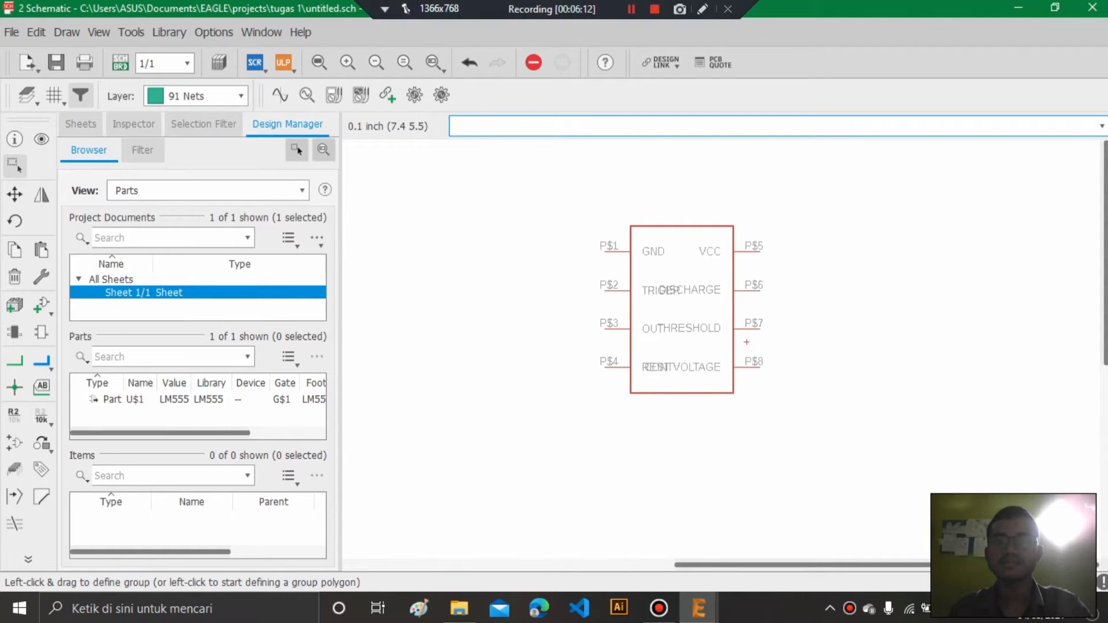
click(655, 8)
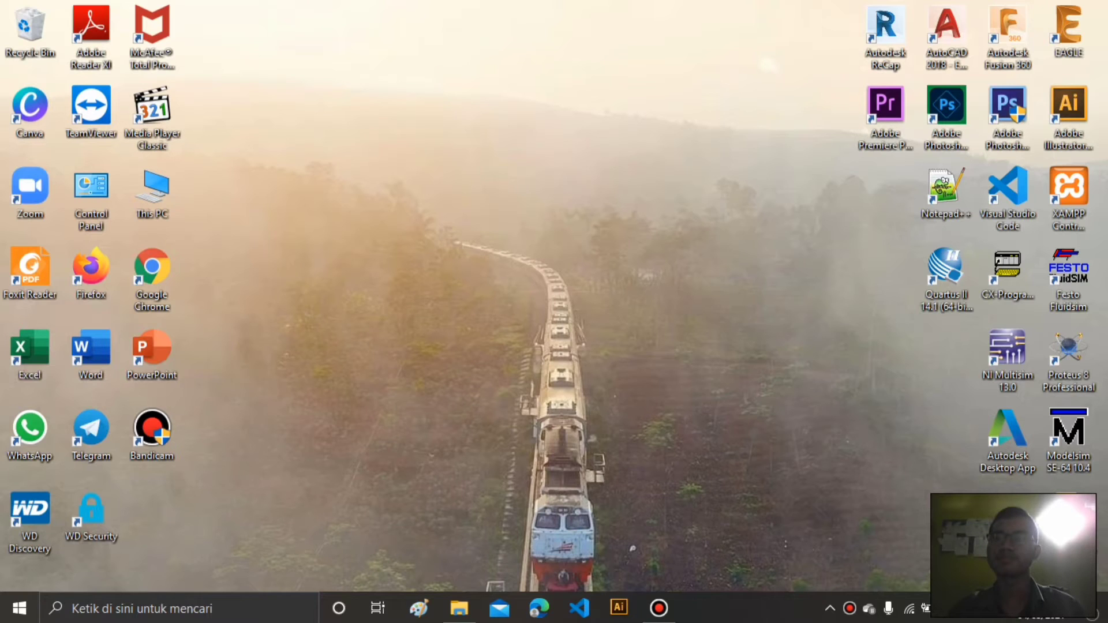
- Launch EAGLE from the desktop and create a new library
click(1069, 32)
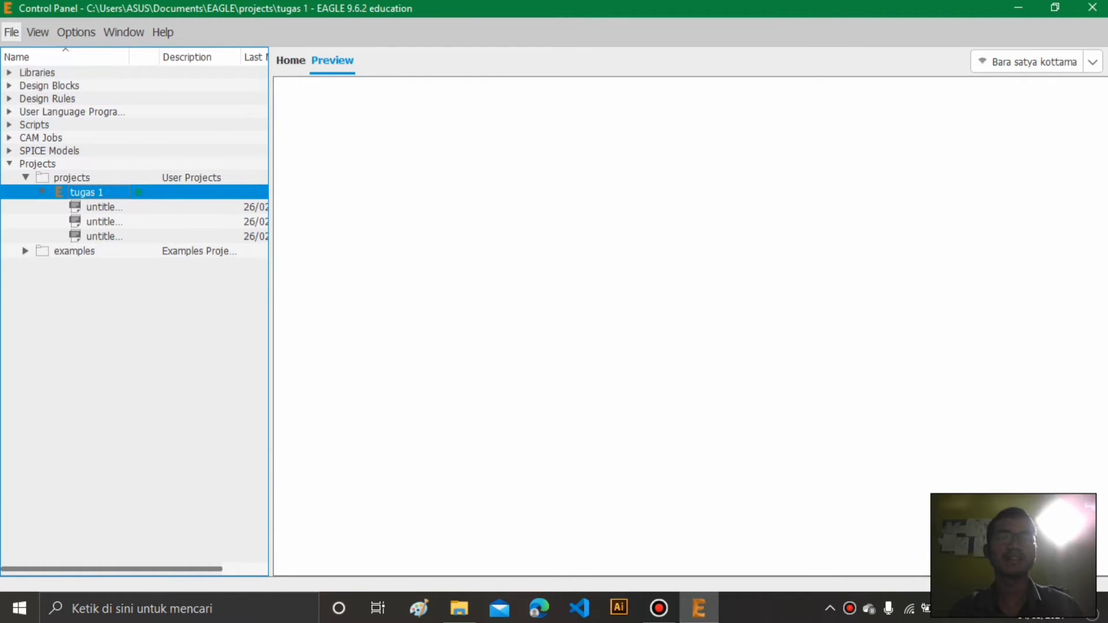
click(11, 32)
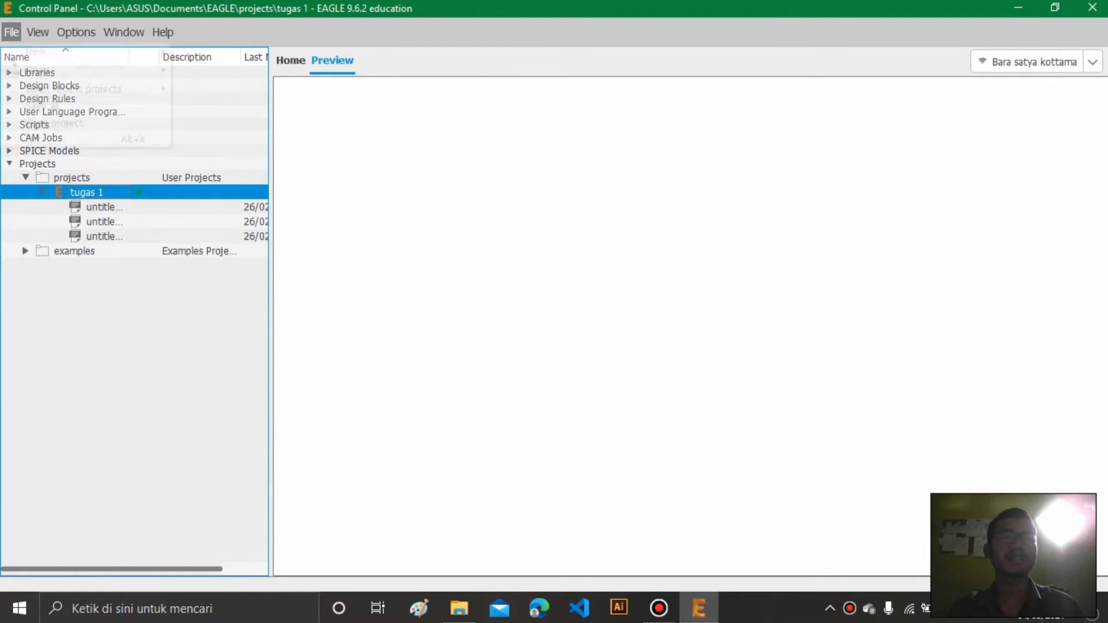
mouse_move(35, 51)
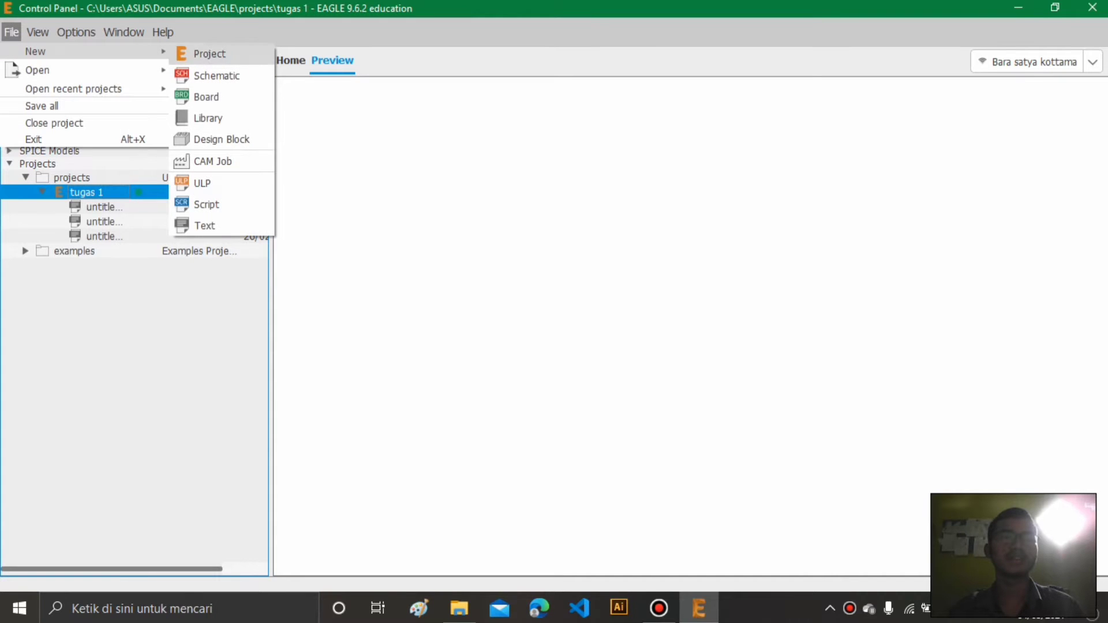
click(208, 118)
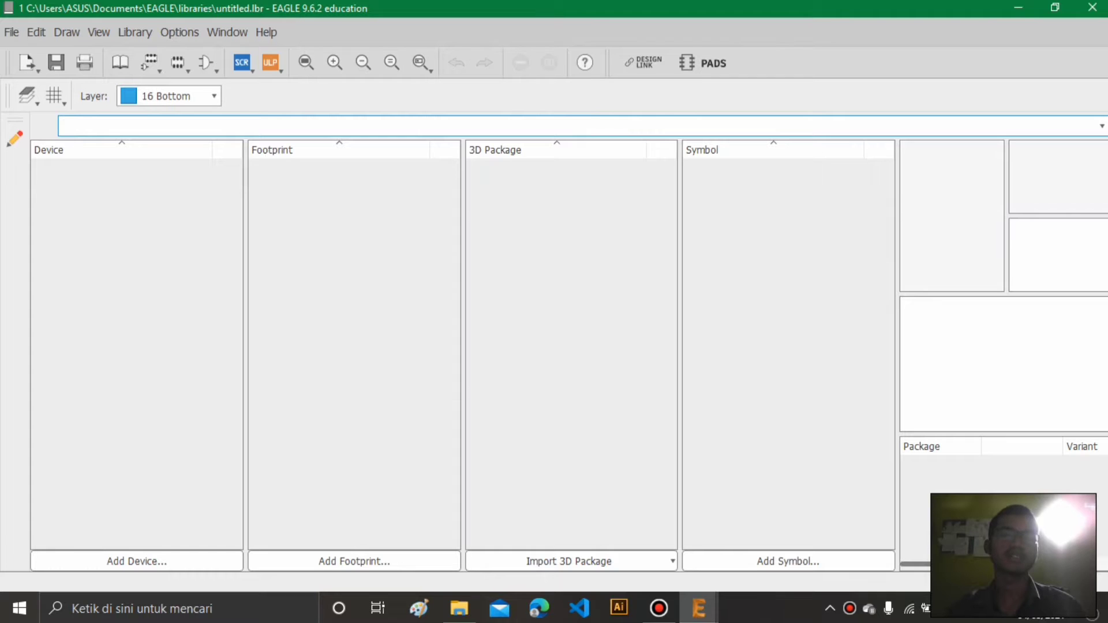
- Create a new symbol named MICROUSB in the library
click(206, 62)
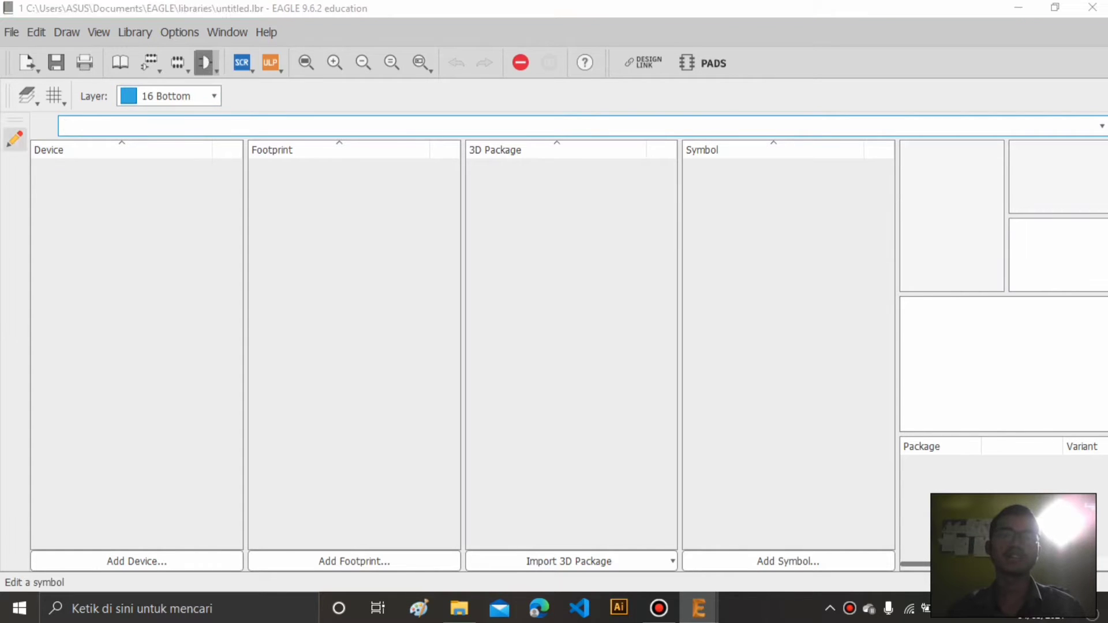
click(129, 258)
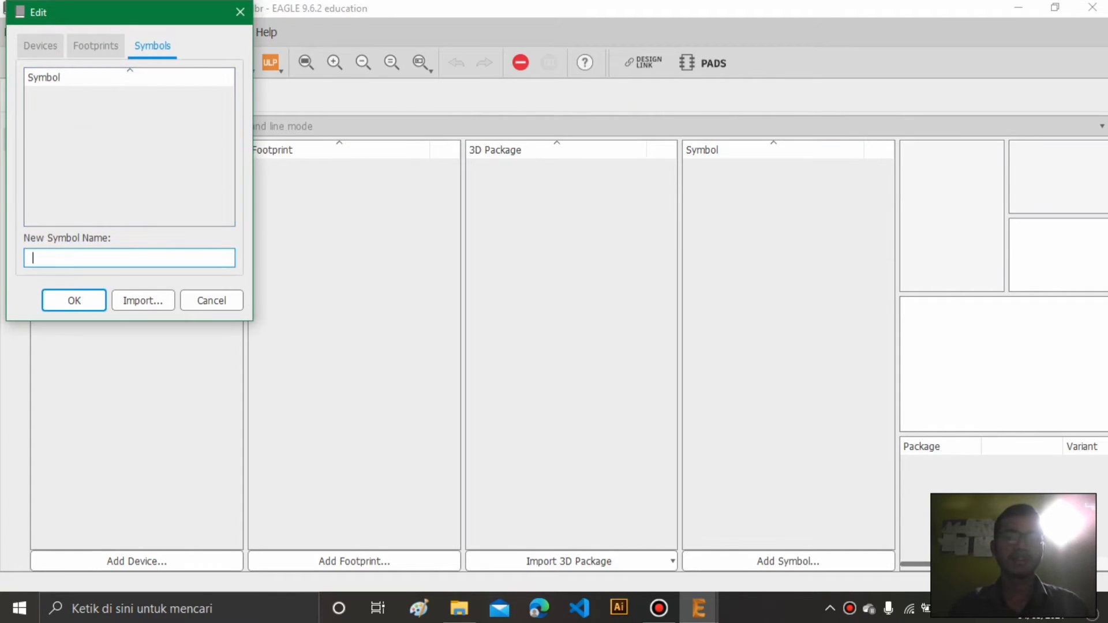
text(MICRO)
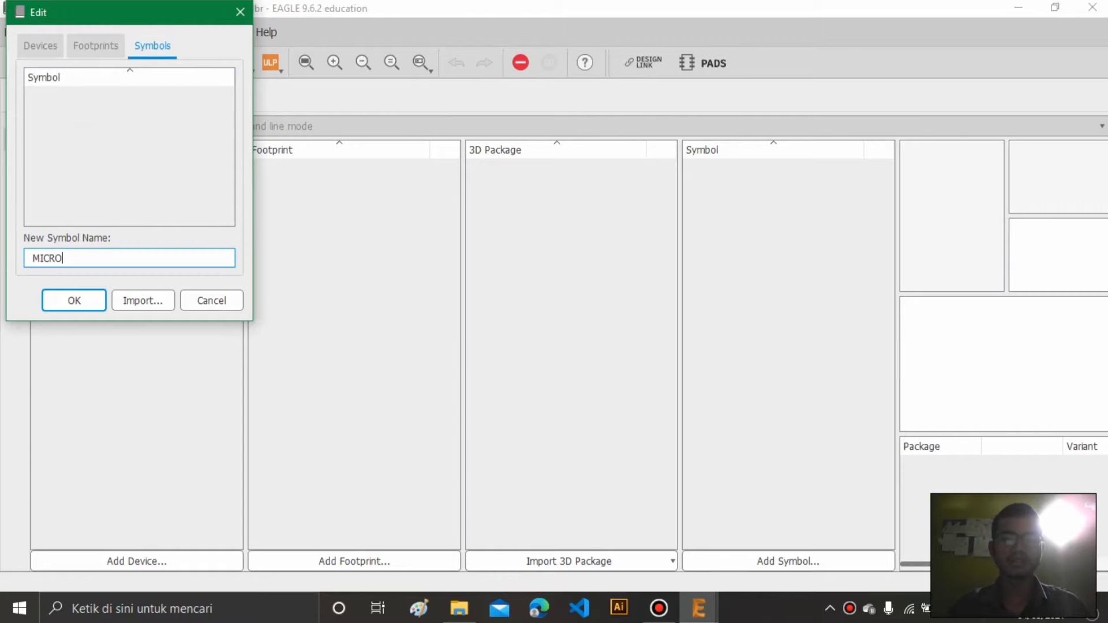
text(USB)
key(Return)
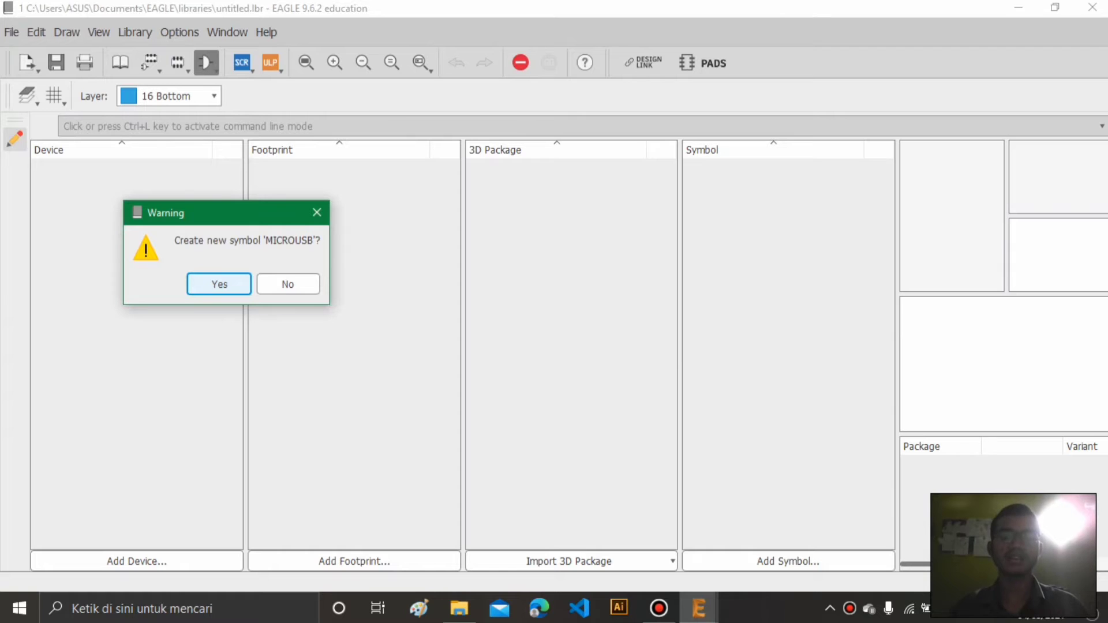
key(Return)
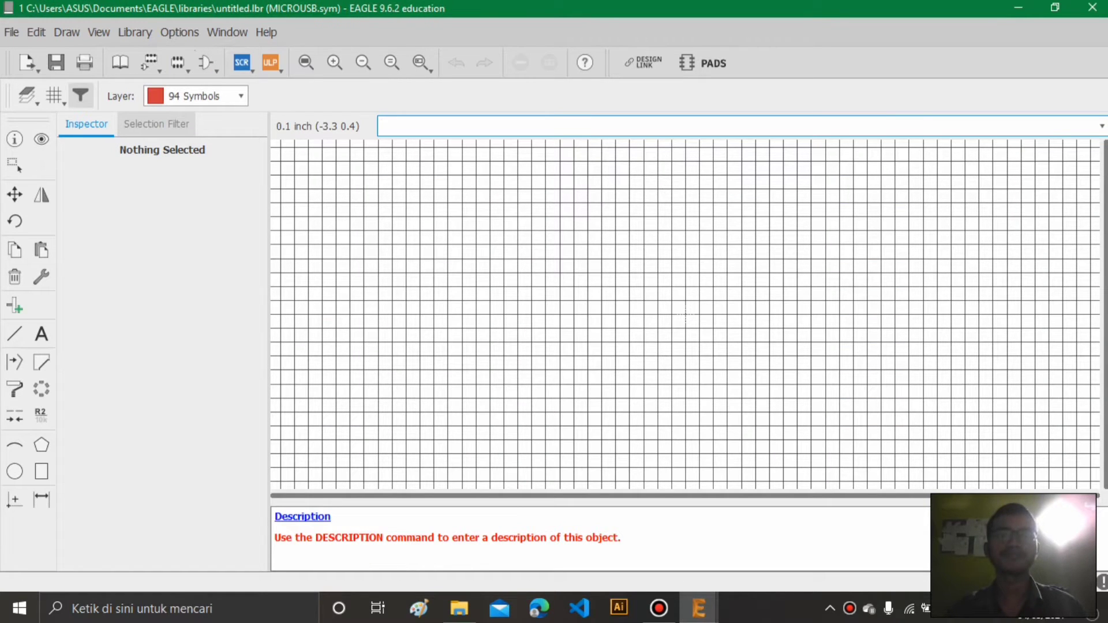
- Place five pins in a vertical column at x = -1.0 inch, spaced 0.2 inch apart from y = 0.6 down to -0.2
click(15, 165)
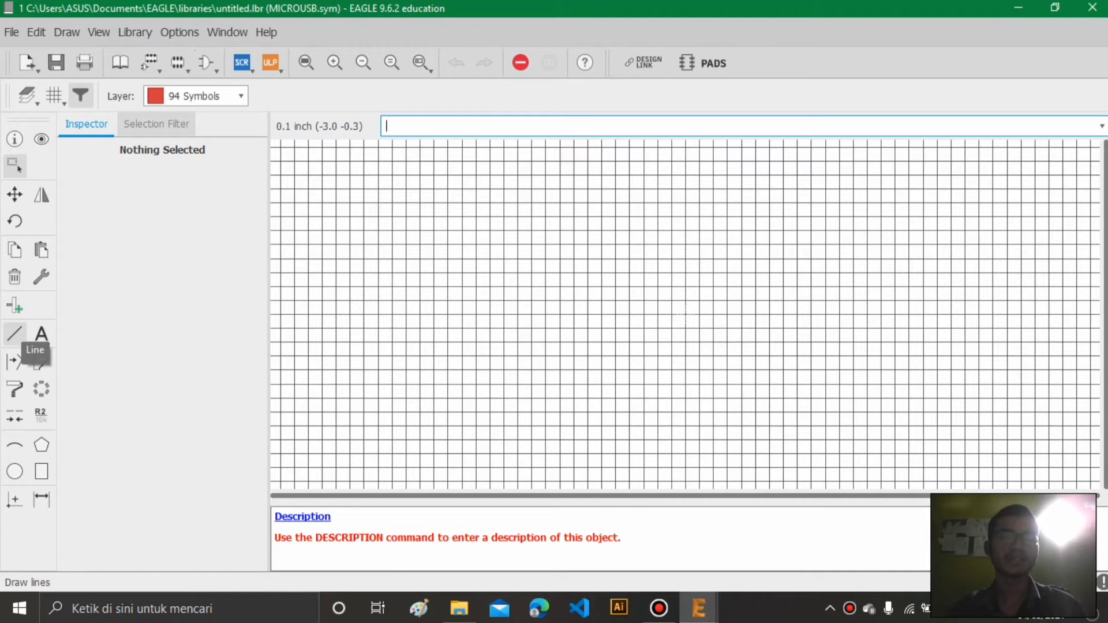
click(15, 306)
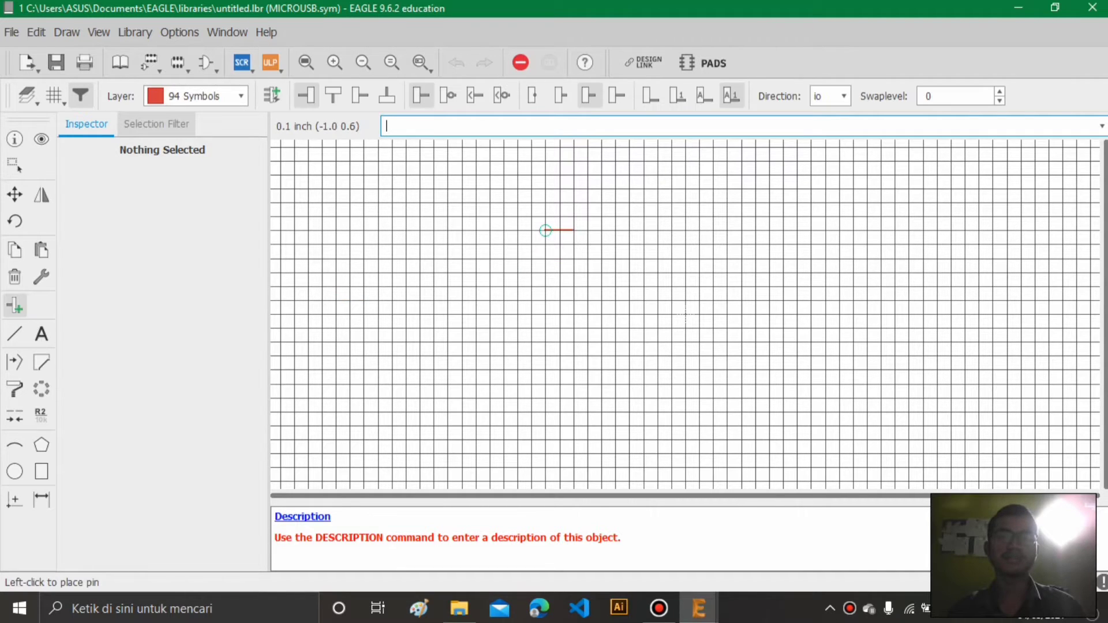
click(546, 230)
click(545, 259)
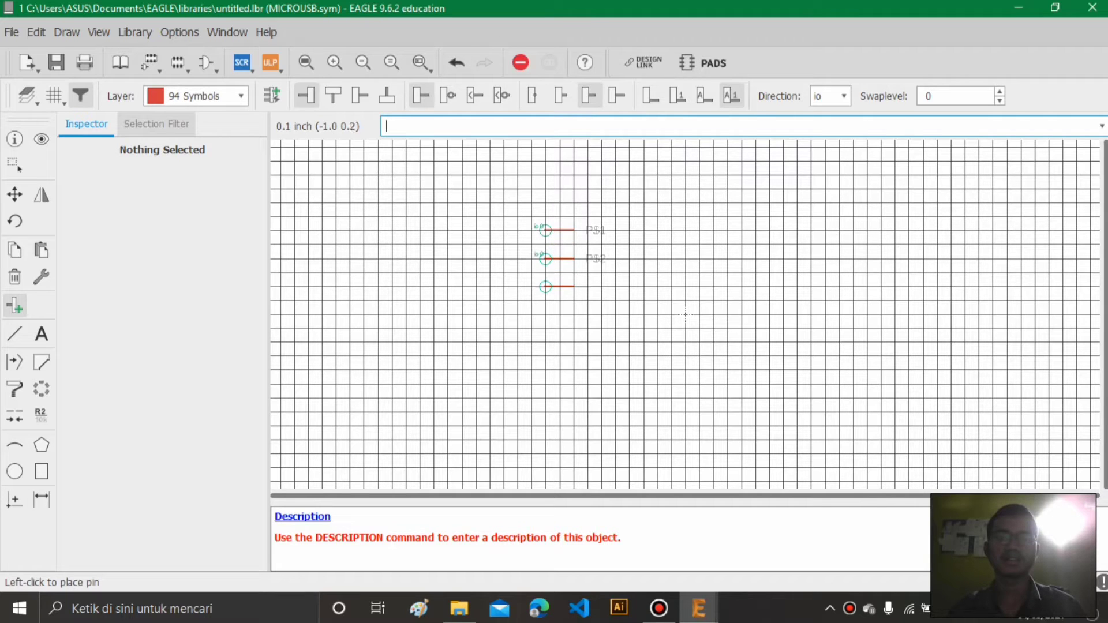
click(545, 287)
click(545, 314)
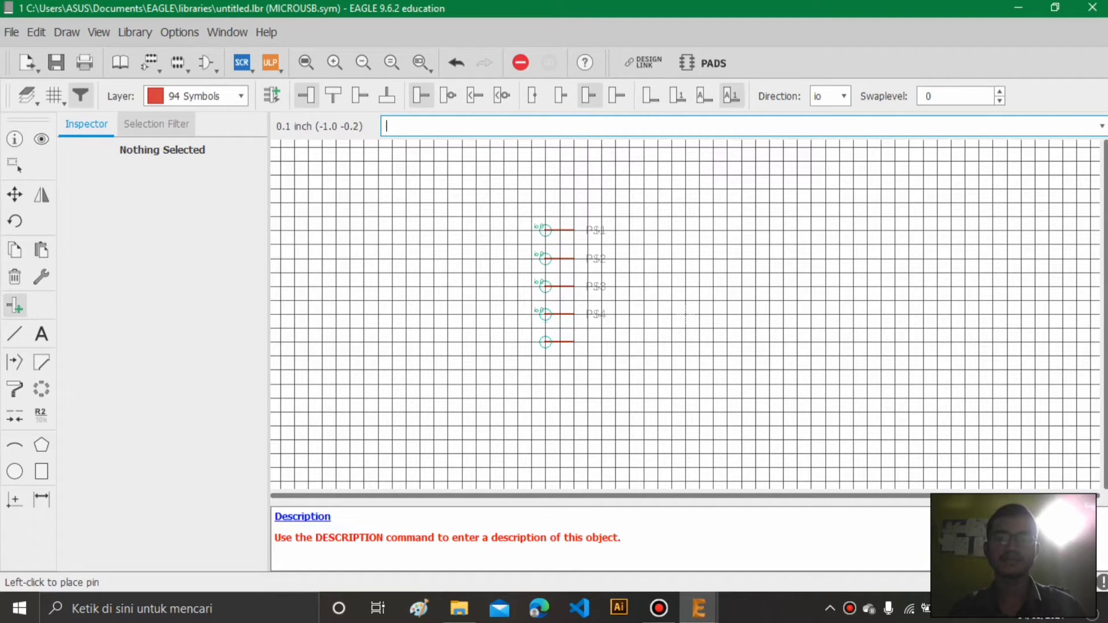
click(546, 342)
scroll(606, 346, up, 4)
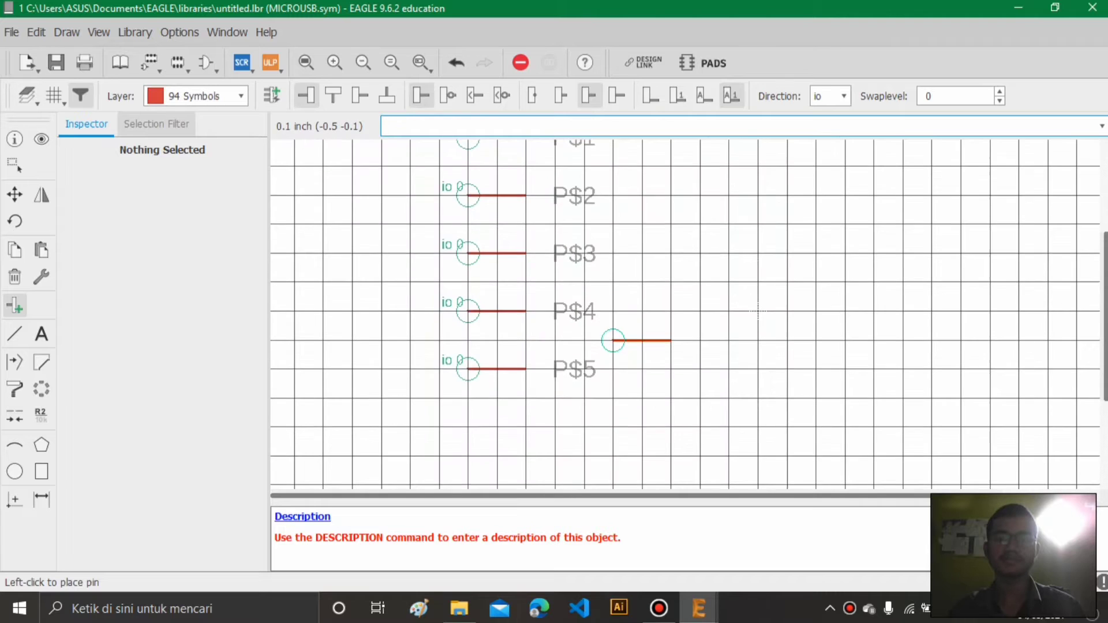
scroll(603, 435, down, 2)
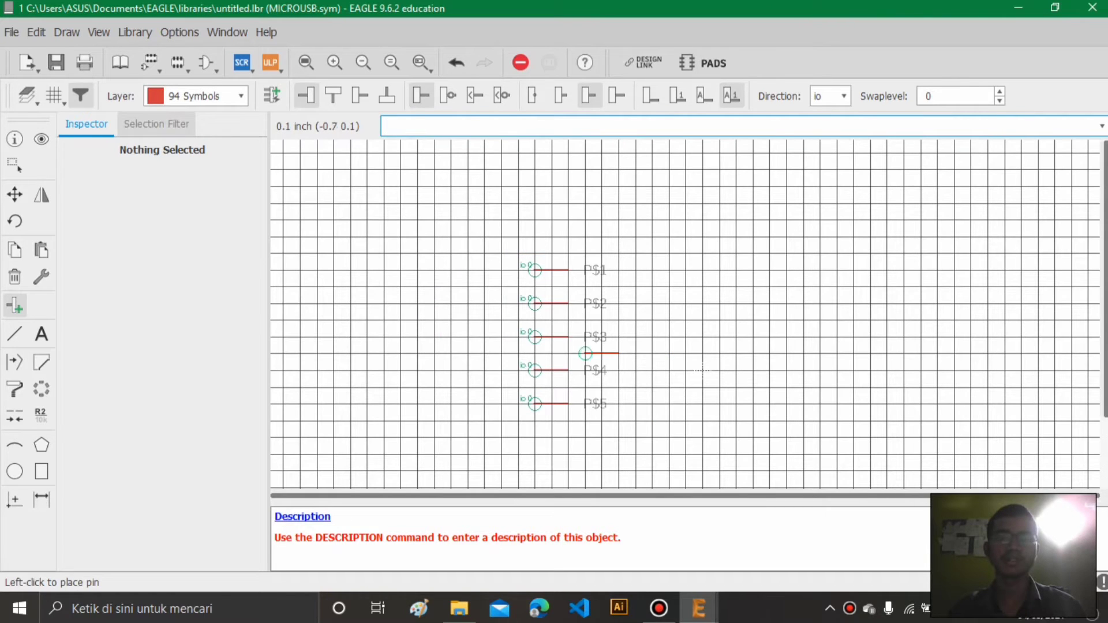
- Draw a closed line outline about 1 inch square around the pin names, with one side along the inner pin ends
click(15, 333)
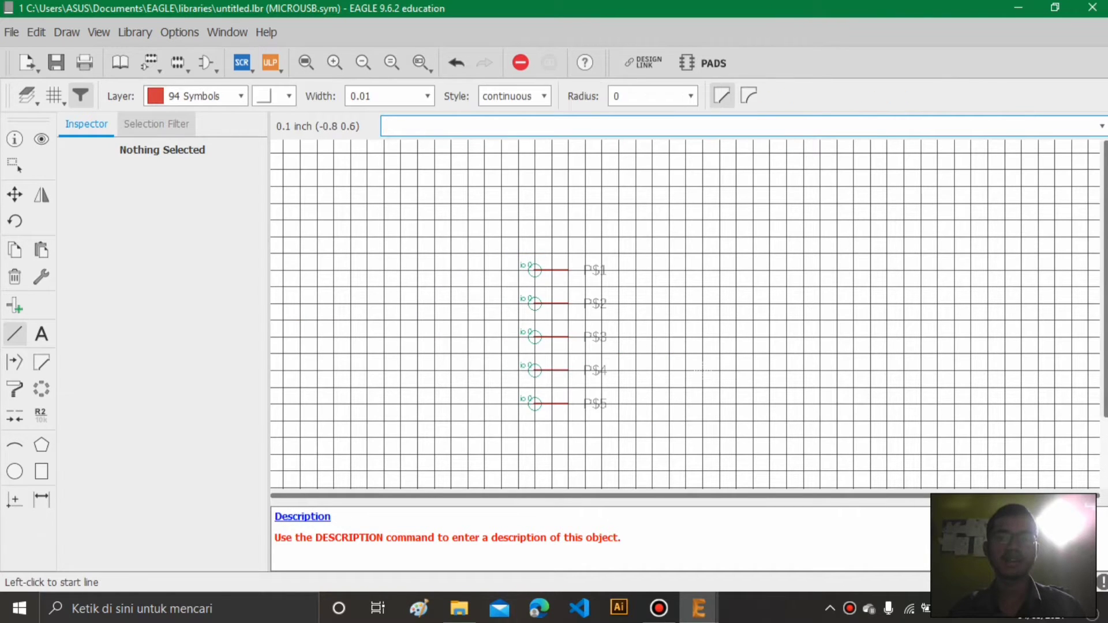
click(569, 269)
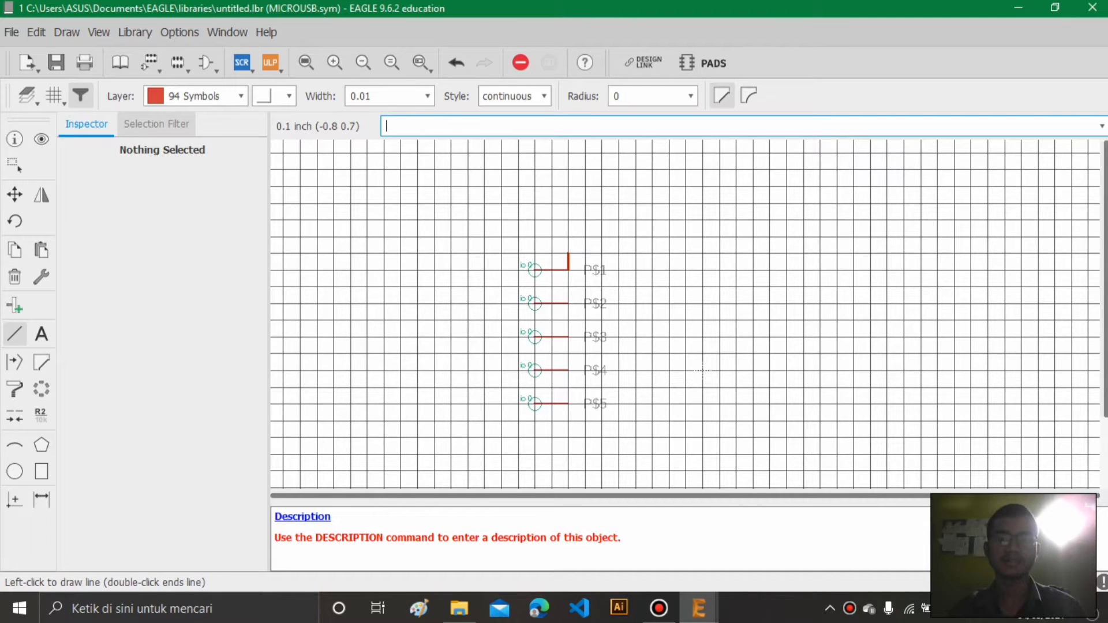
click(569, 253)
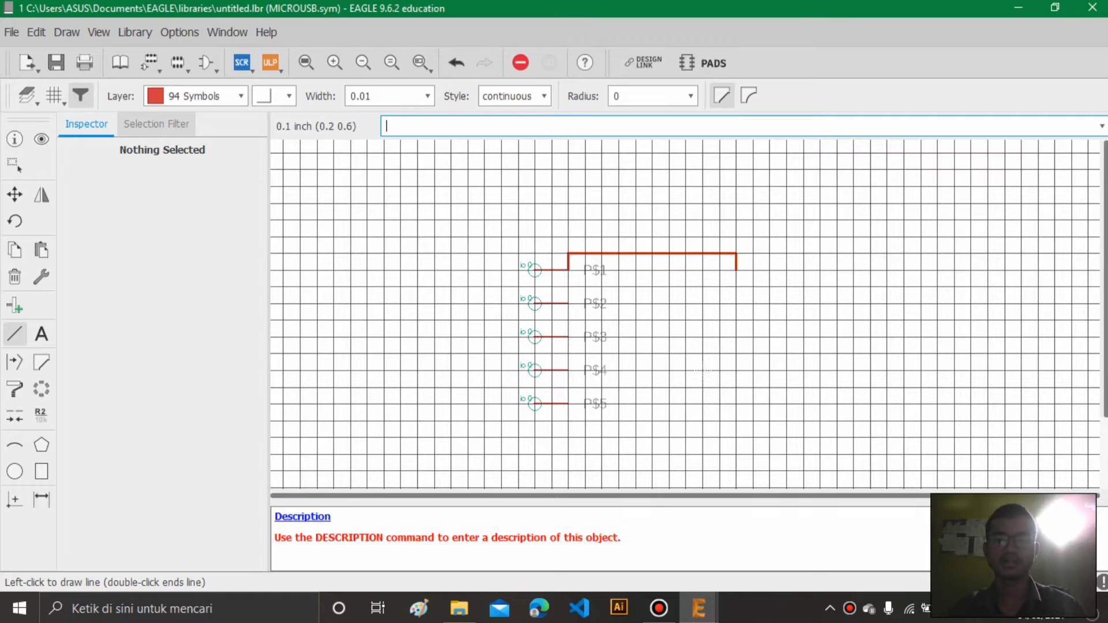
click(736, 421)
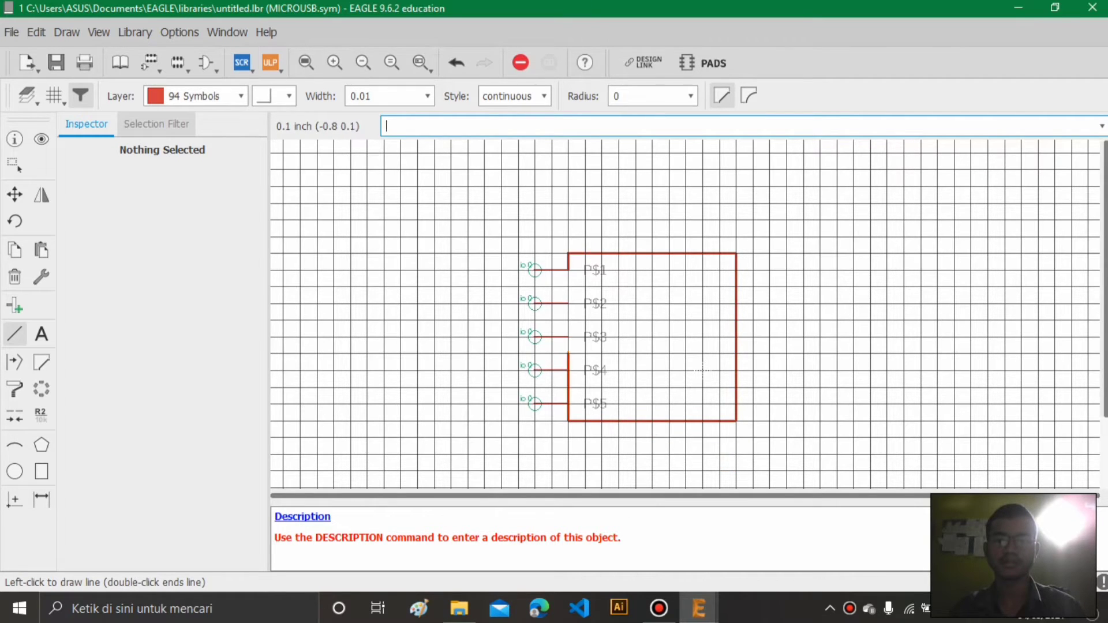
double_click(568, 254)
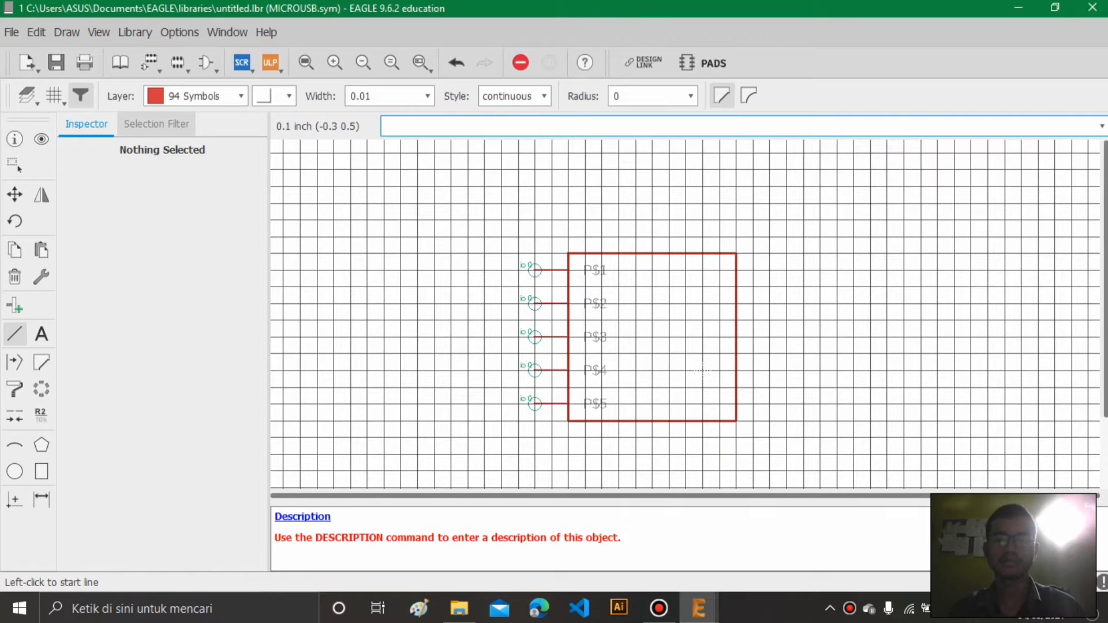
- Draw an inner rectangle about 0.5 by 0.8 inch beside the pin names, and move the outline's right edge inward to x = 0.1
middle_drag(702, 370, 647, 364)
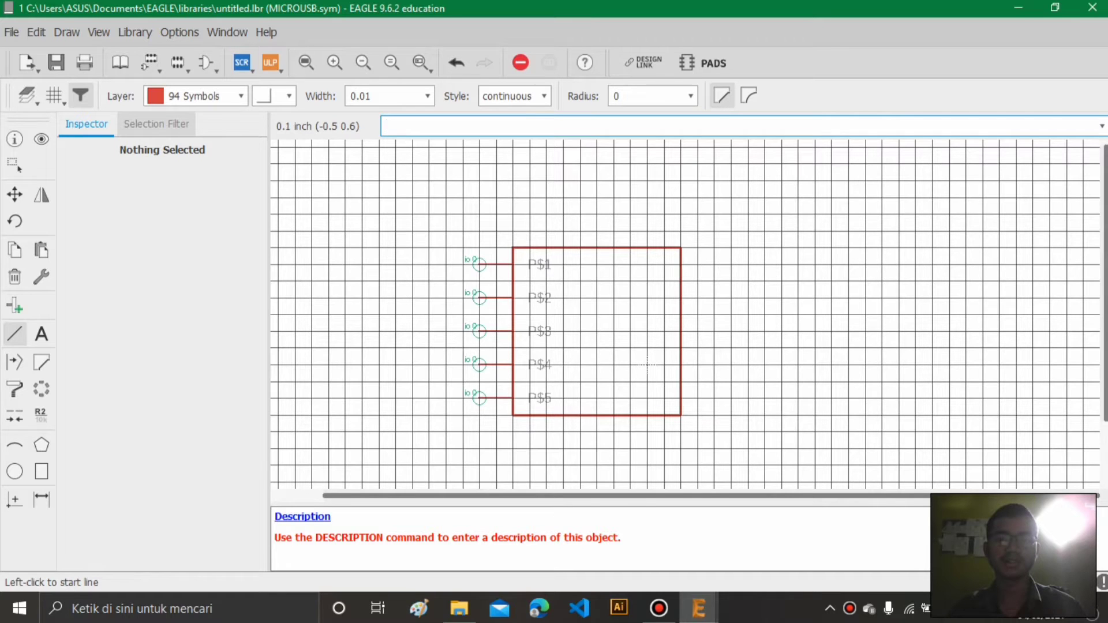
click(563, 265)
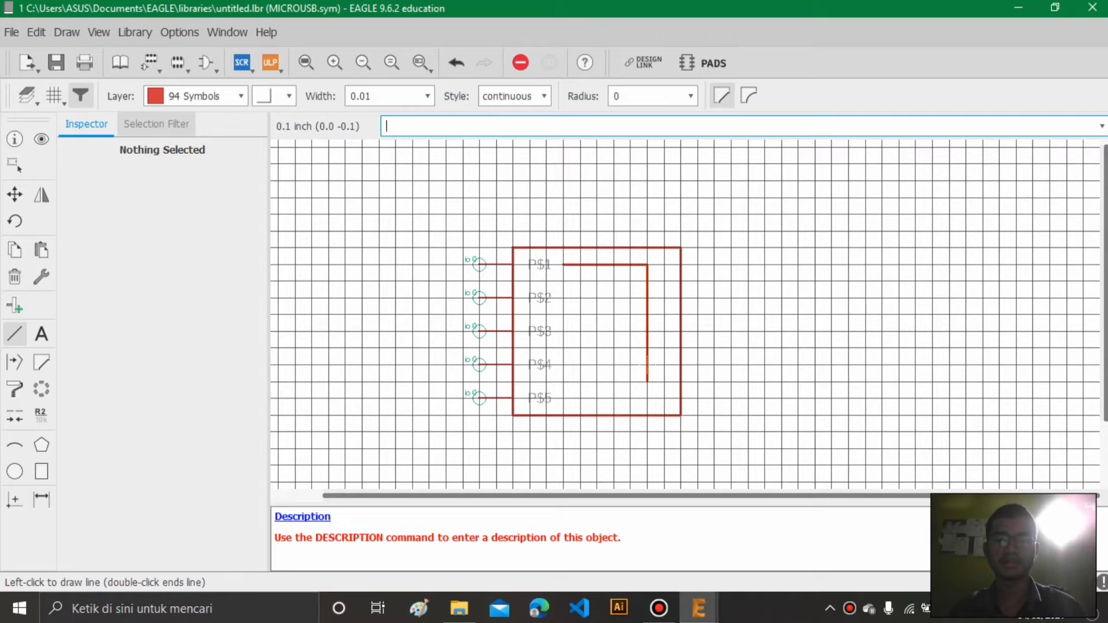
click(647, 398)
double_click(563, 265)
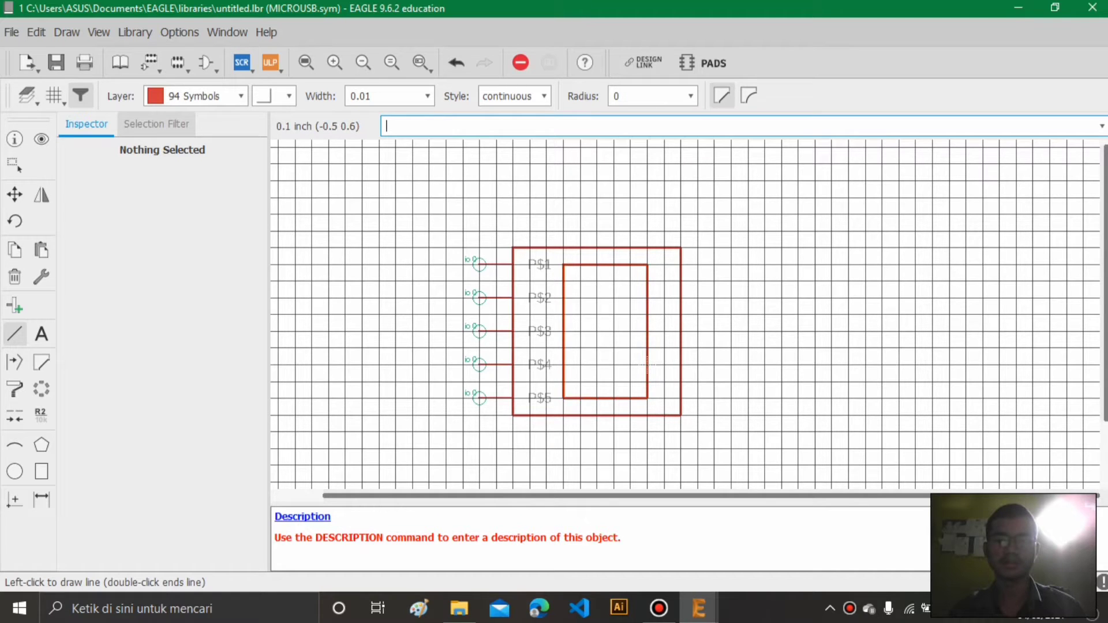
click(14, 166)
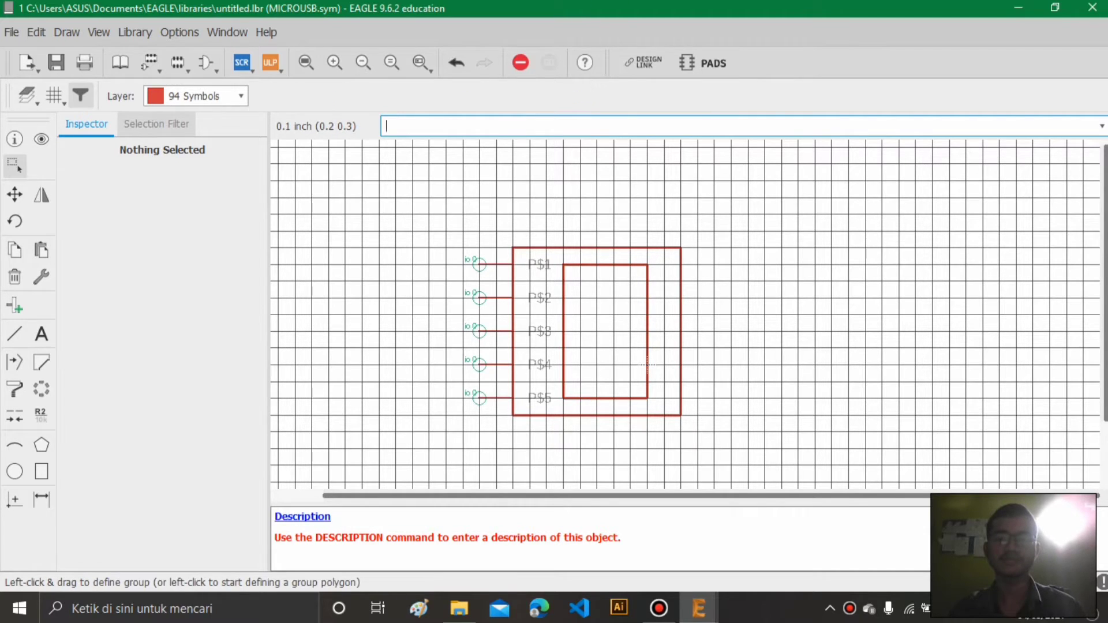
drag(681, 314, 664, 330)
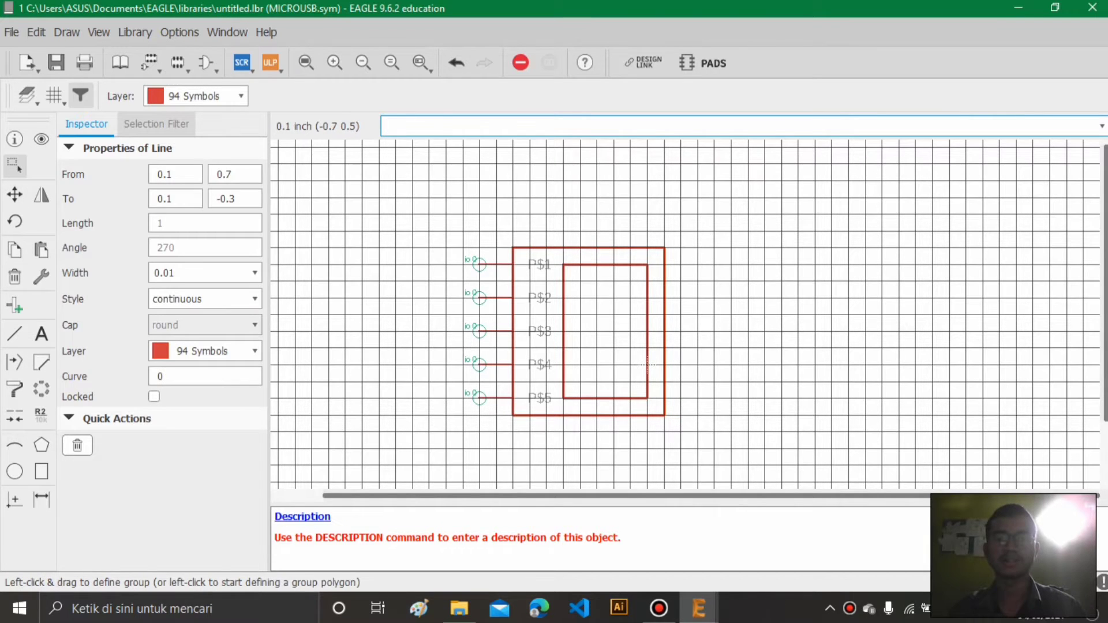
- Rename the topmost pin of the symbol VCC
middle_drag(648, 364, 713, 362)
scroll(714, 362, up, 1)
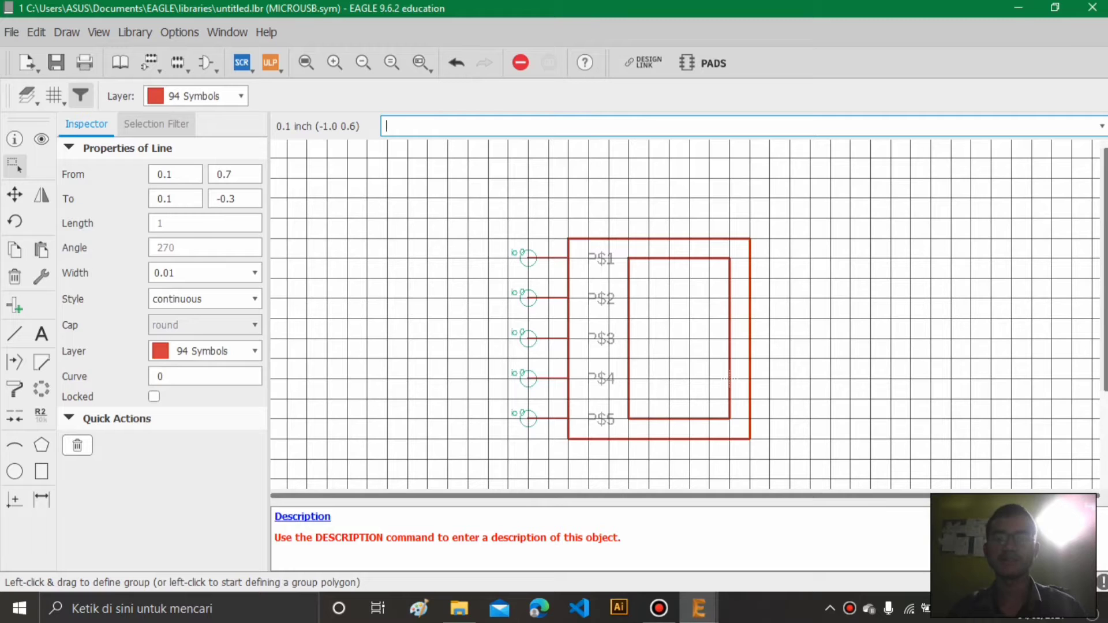
click(527, 258)
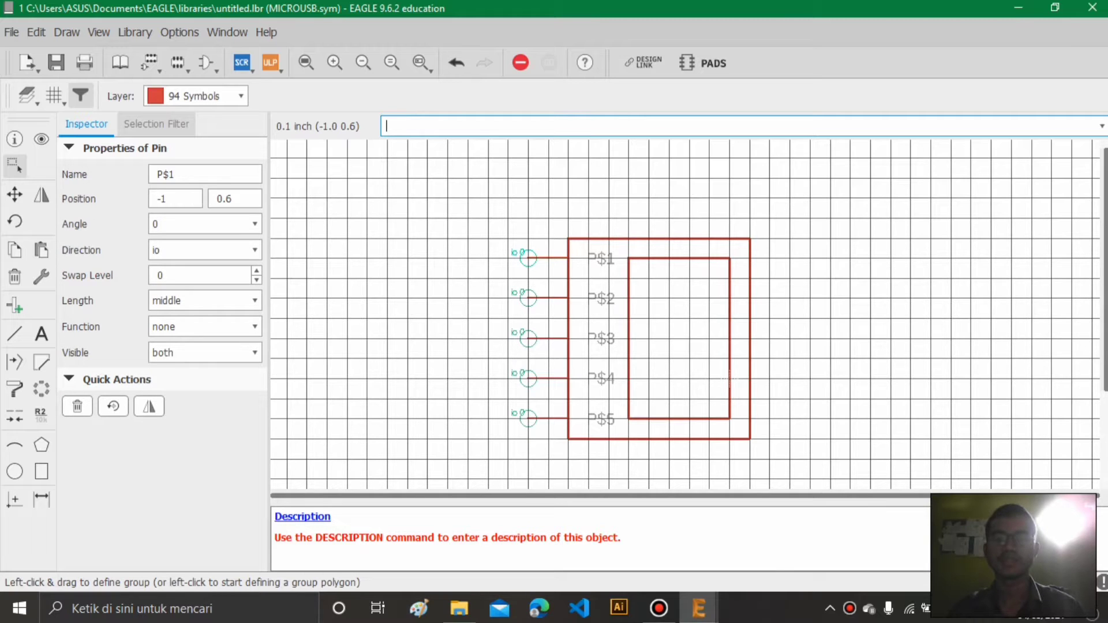
right_click(529, 258)
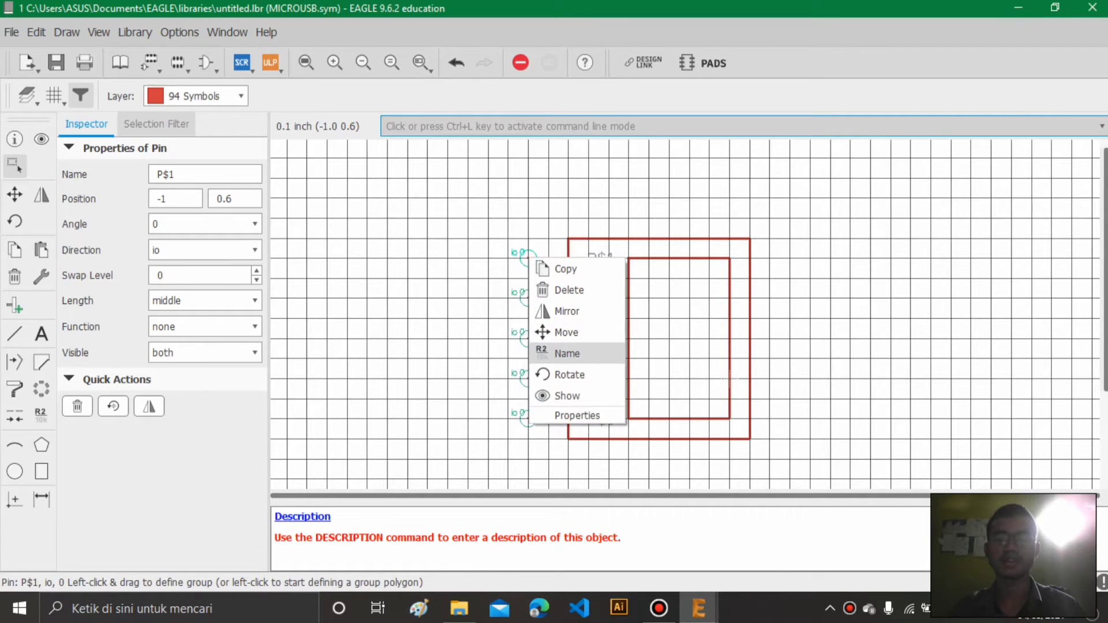
click(567, 354)
text(V)
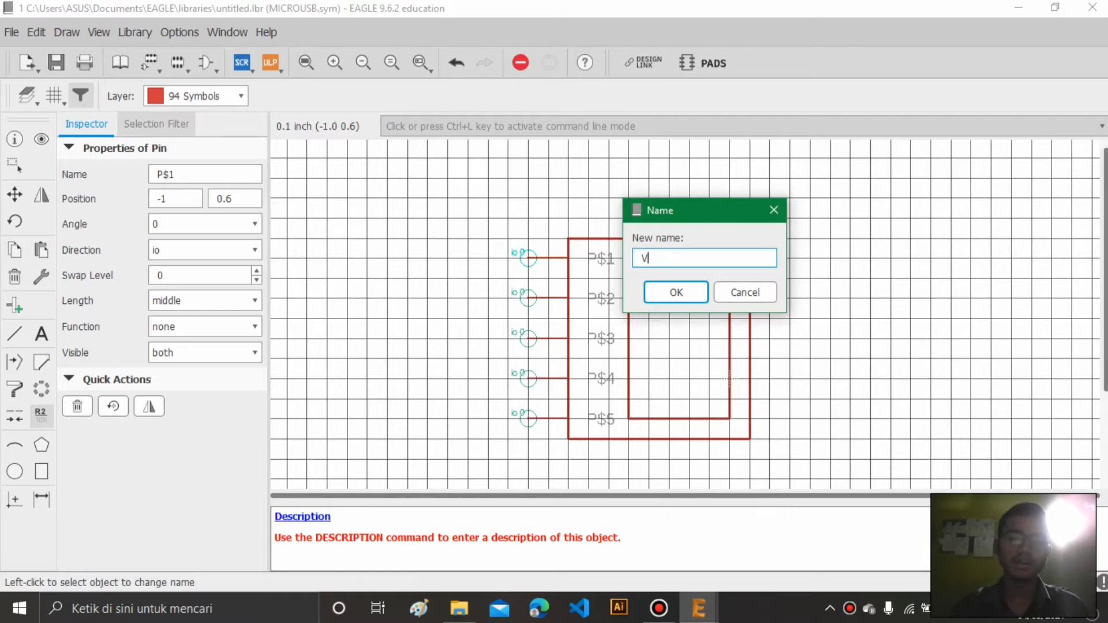
text(CC)
key(Return)
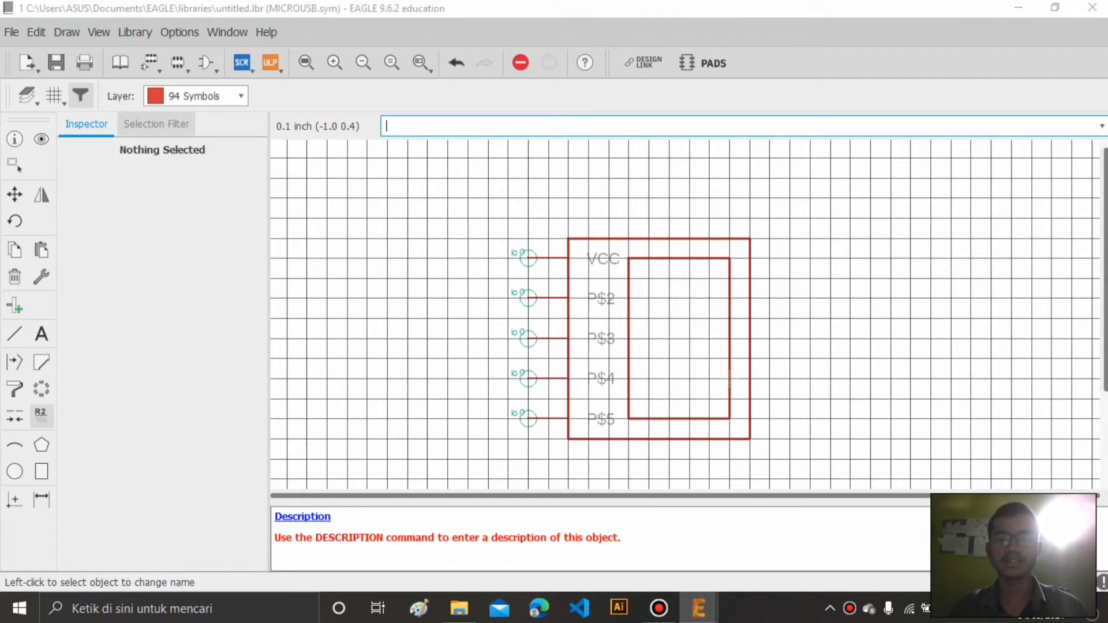
- Rename the second pin from the top D- and the third pin D+
click(729, 379)
text(D-)
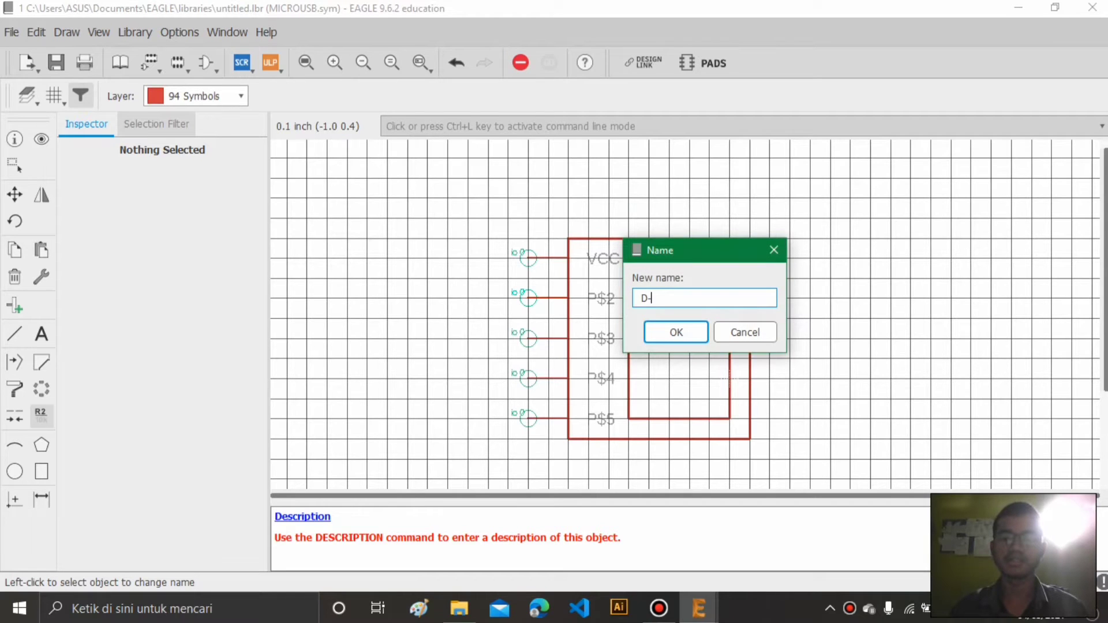
key(Return)
click(729, 379)
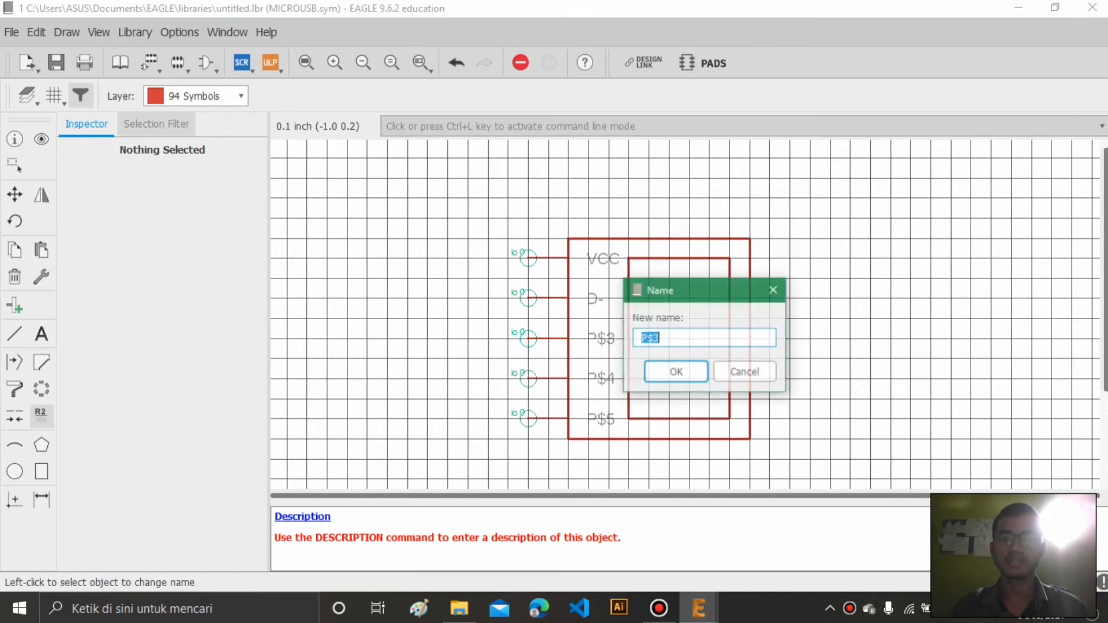
text(D+)
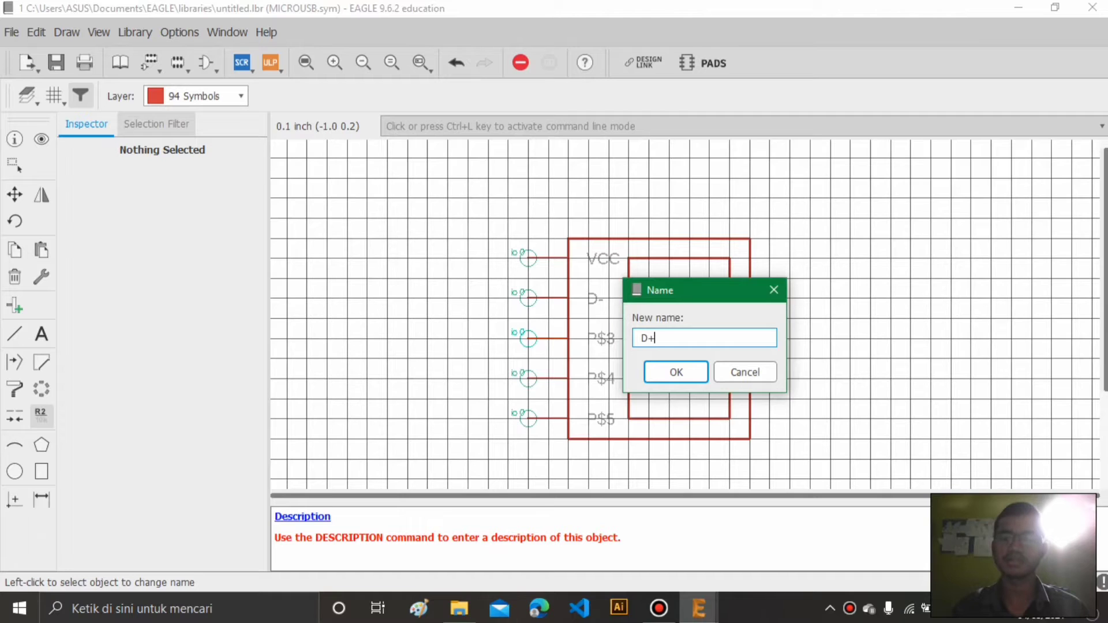
key(Return)
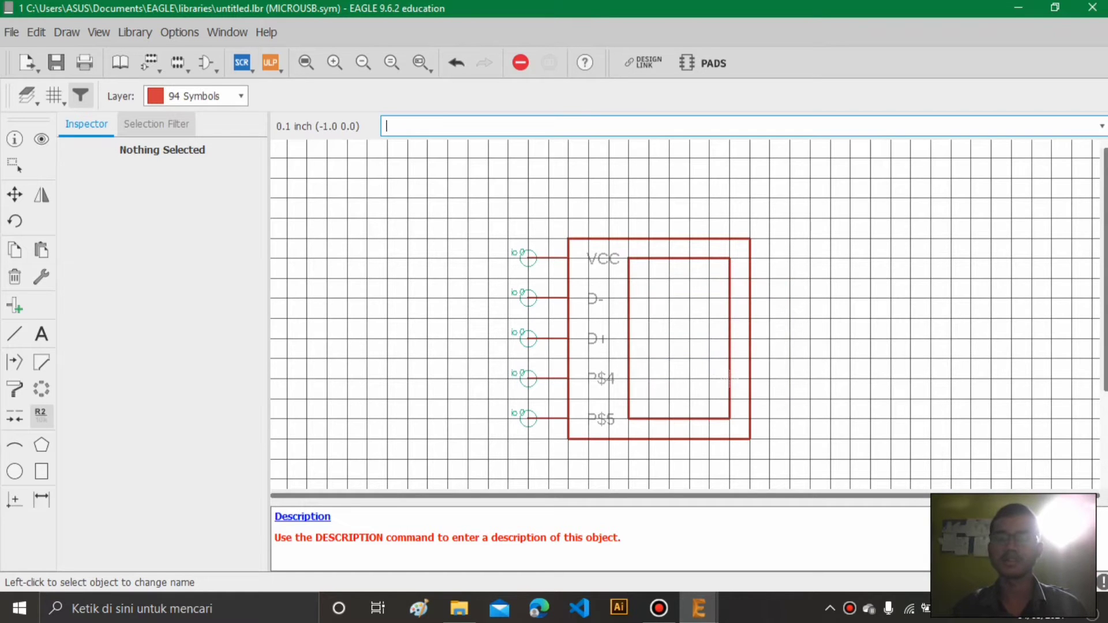
- Rename the fourth pin from the top ID and the bottom pin GND
click(729, 378)
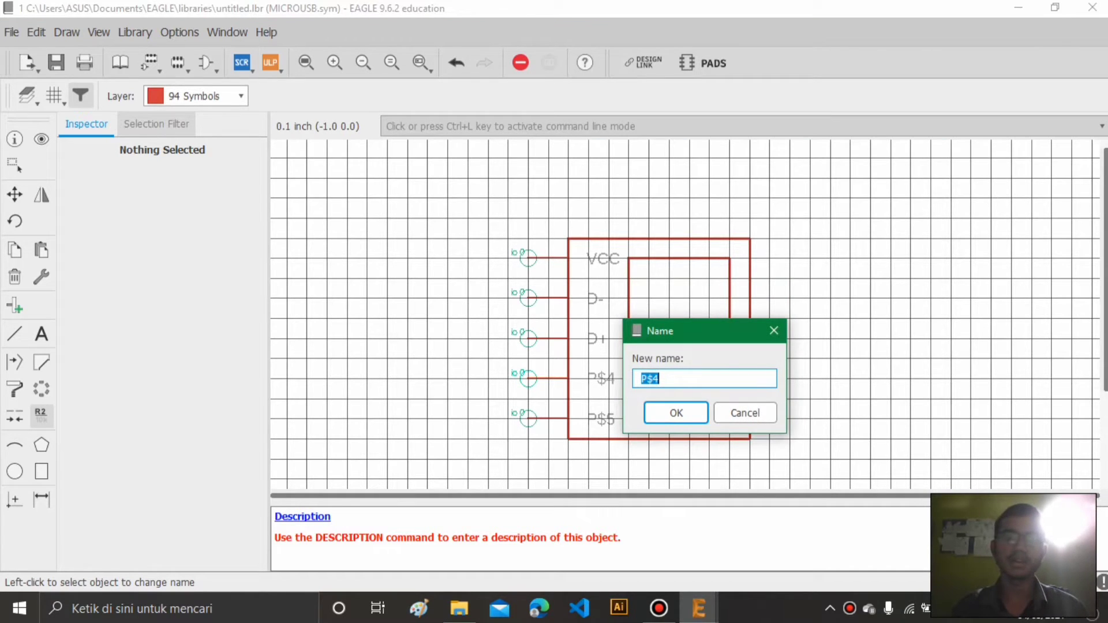
text(ID)
key(Return)
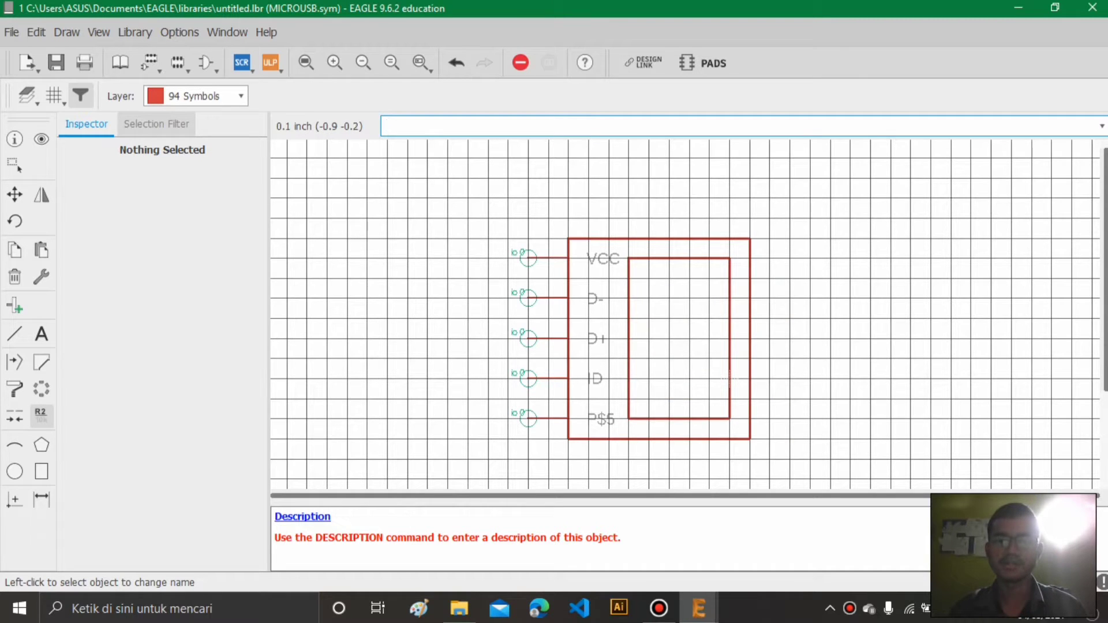
click(730, 418)
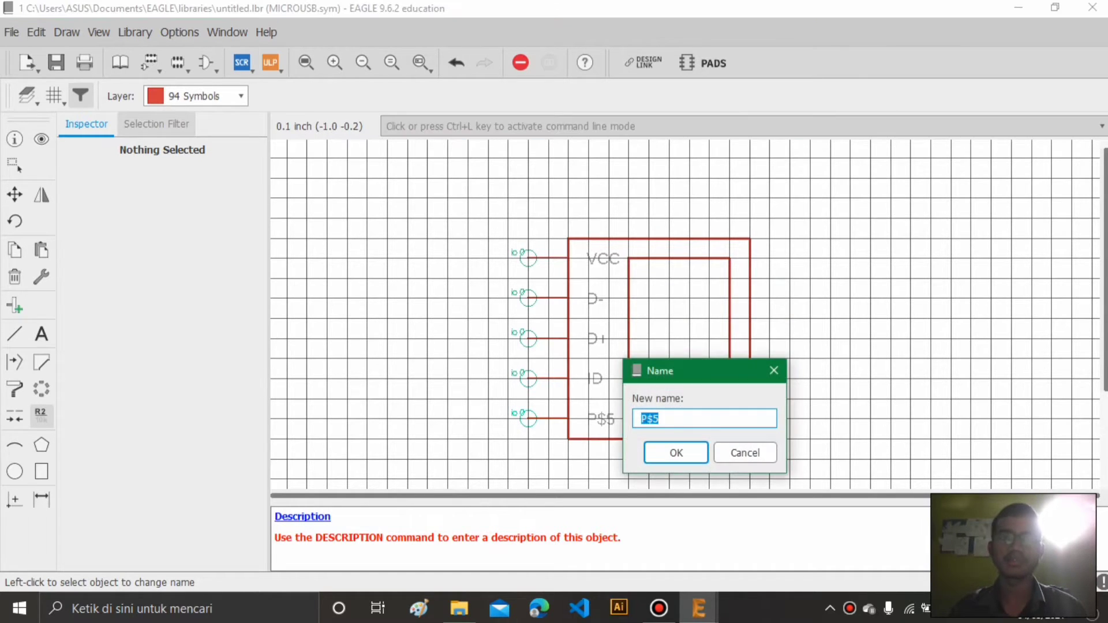
text(GND)
key(Return)
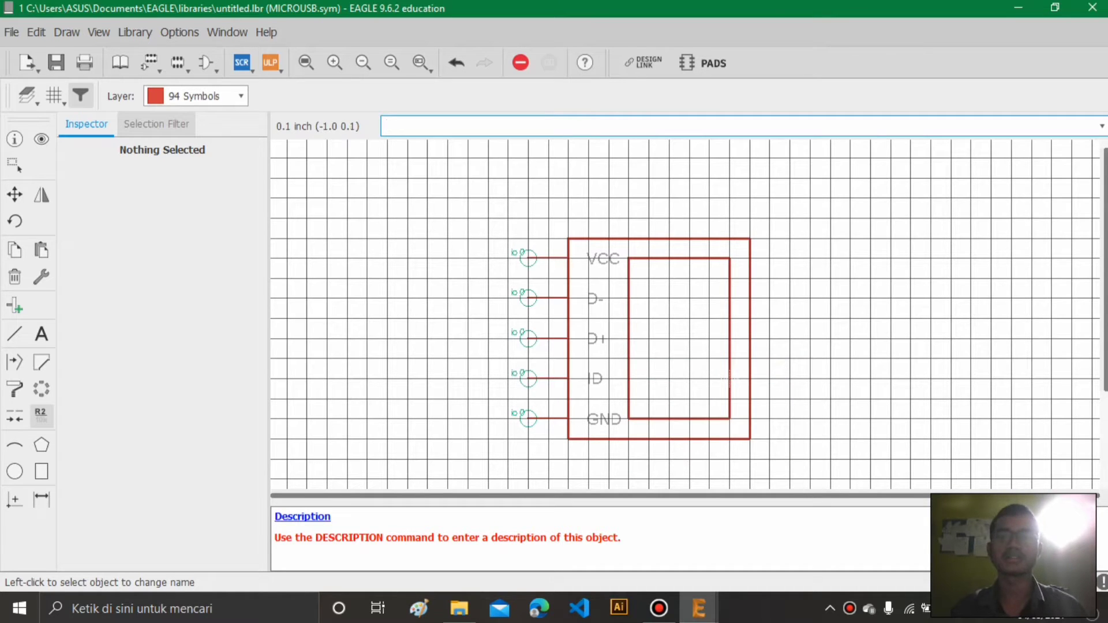
middle_drag(729, 379, 790, 363)
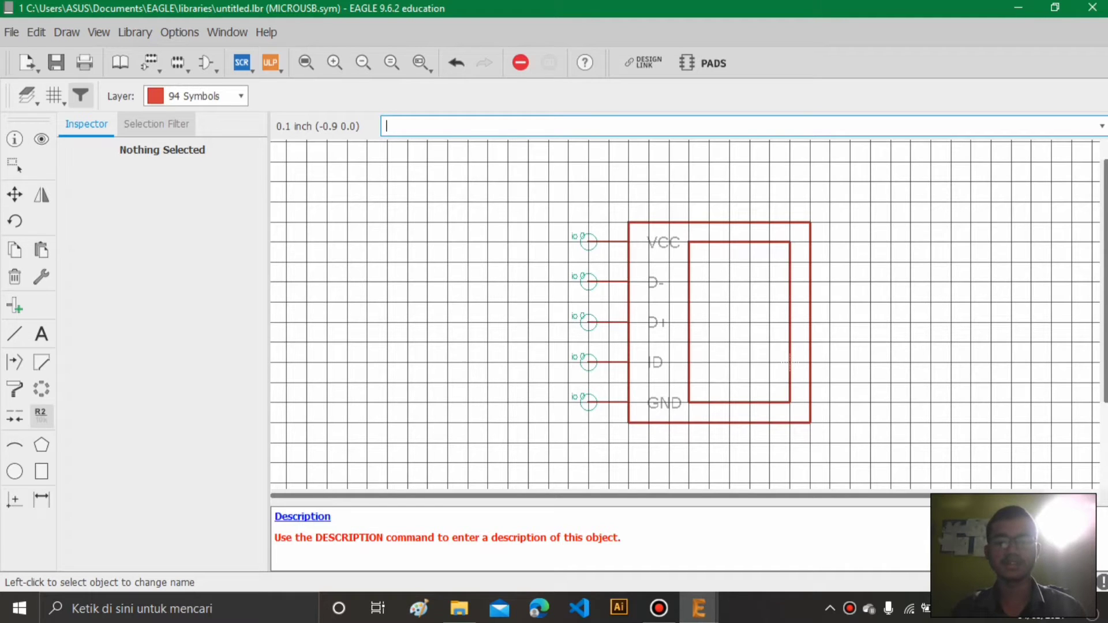
- Save the library as MICRO USB in the EAGLE libraries folder
key(ctrl+s)
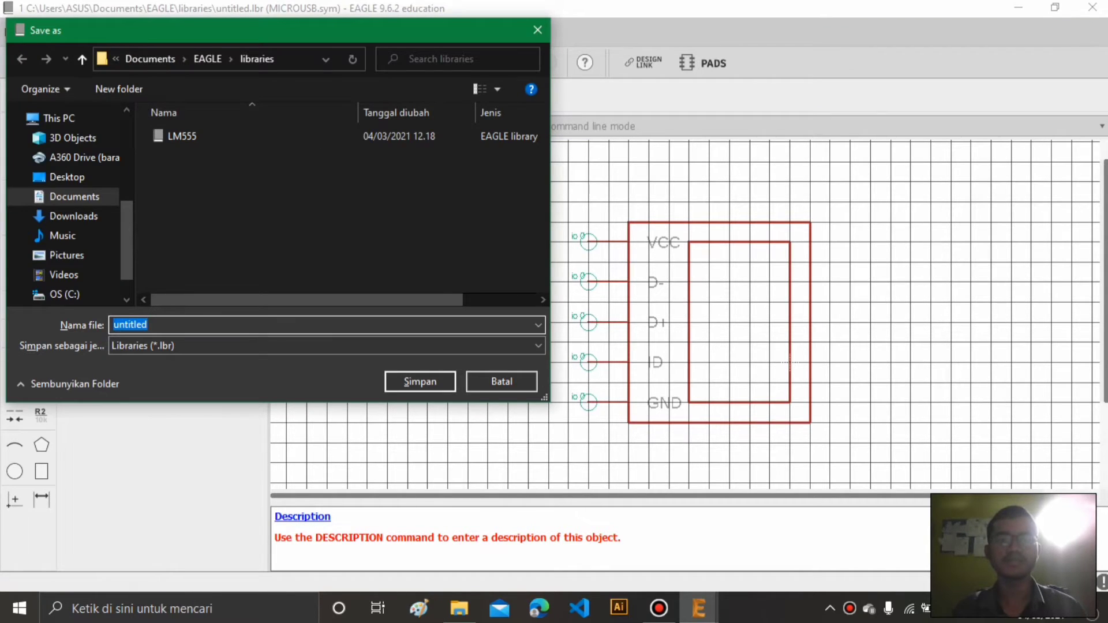
key(BackSpace)
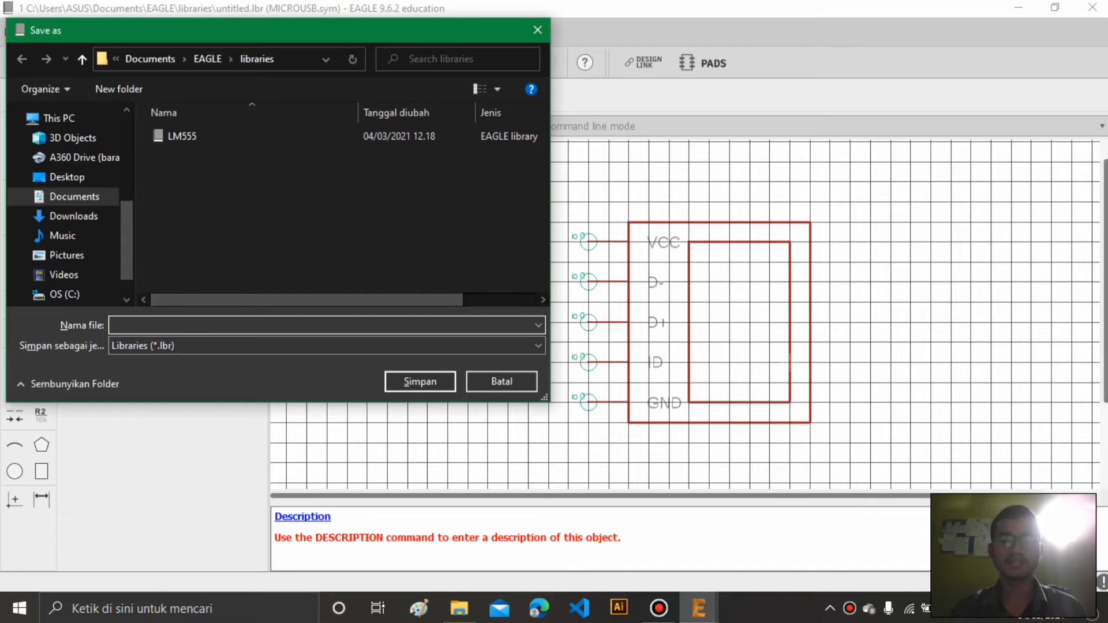
text(MICRO U)
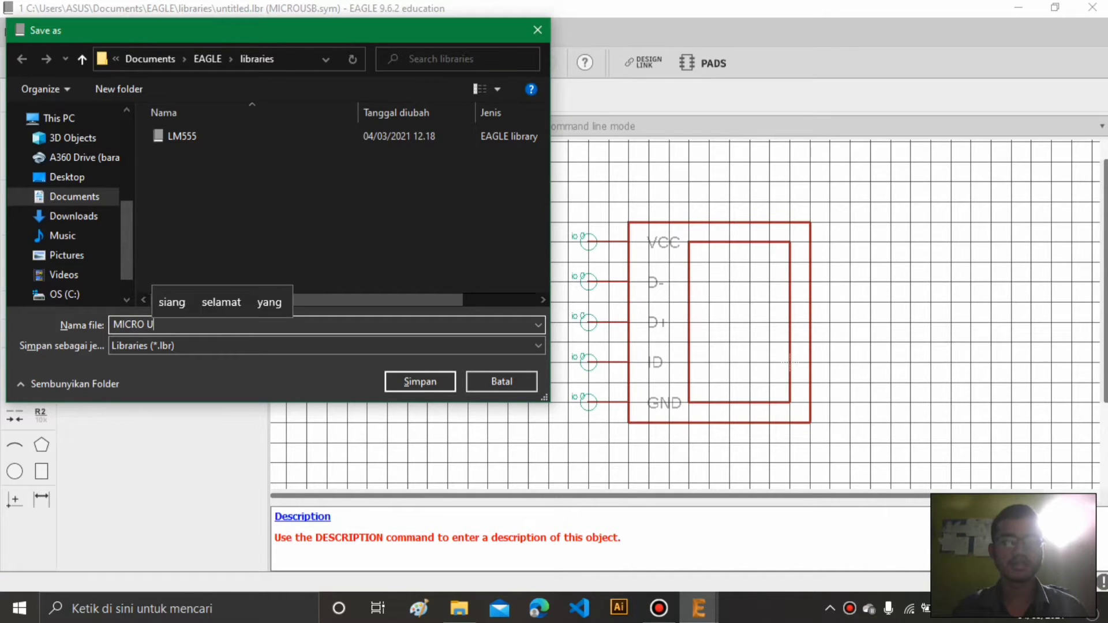
text(SB)
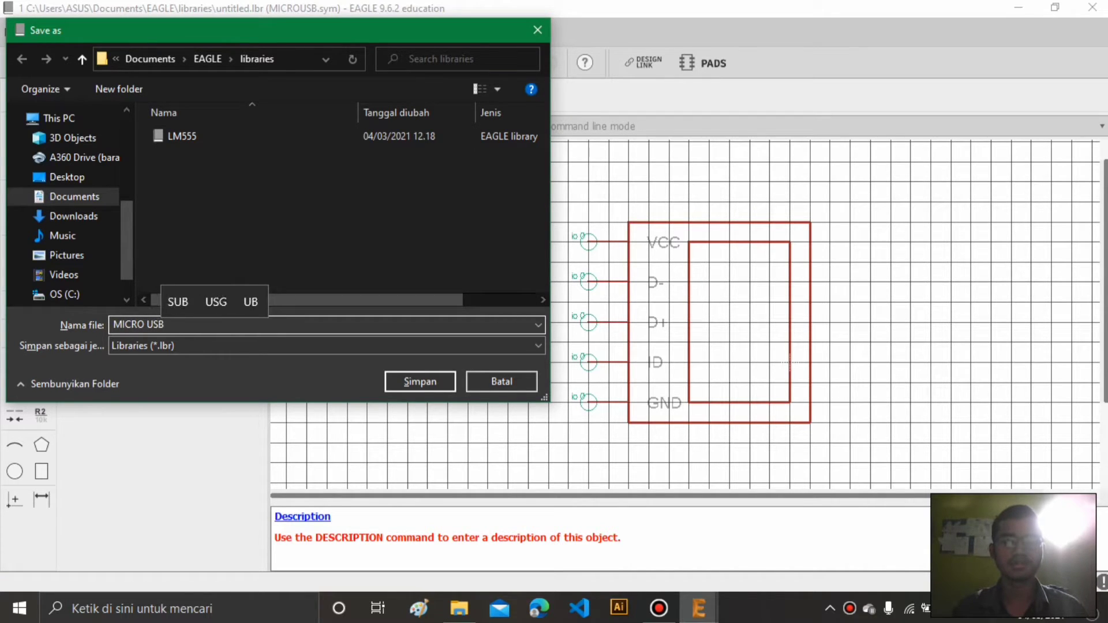
key(Return)
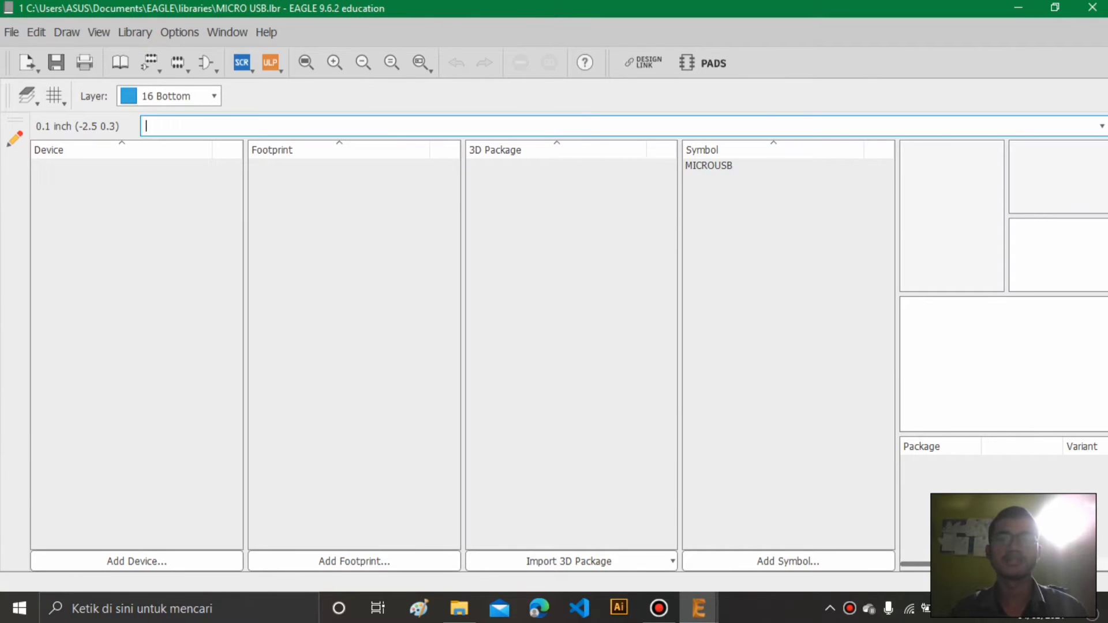
- Create a new footprint named MICROUSB in the MICRO USB library
click(709, 166)
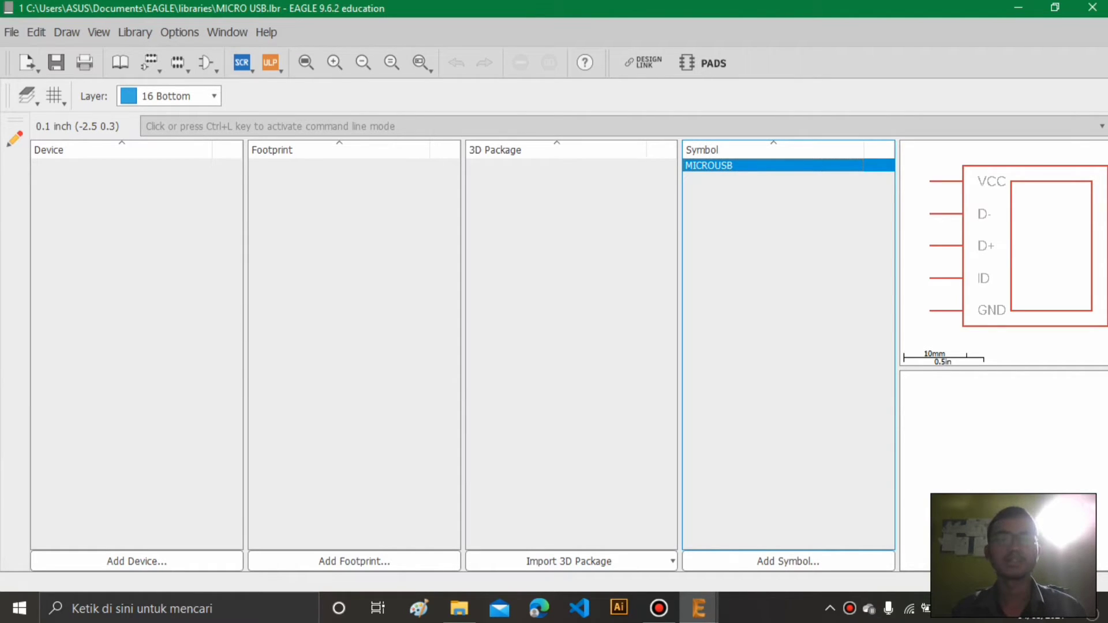
click(178, 62)
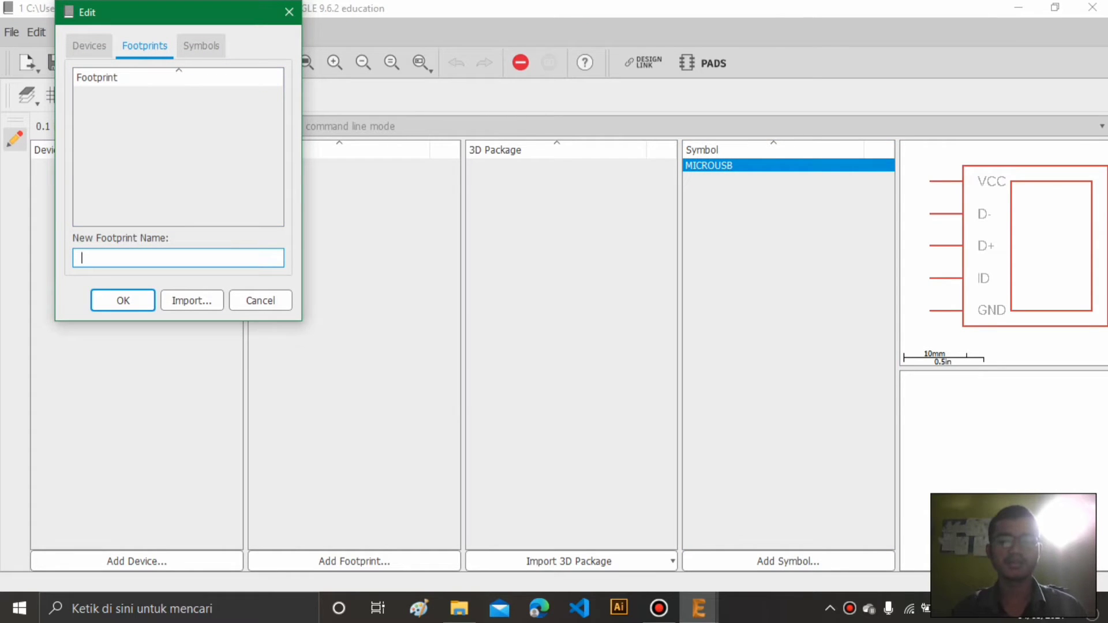
text(MICROUSB)
key(Return)
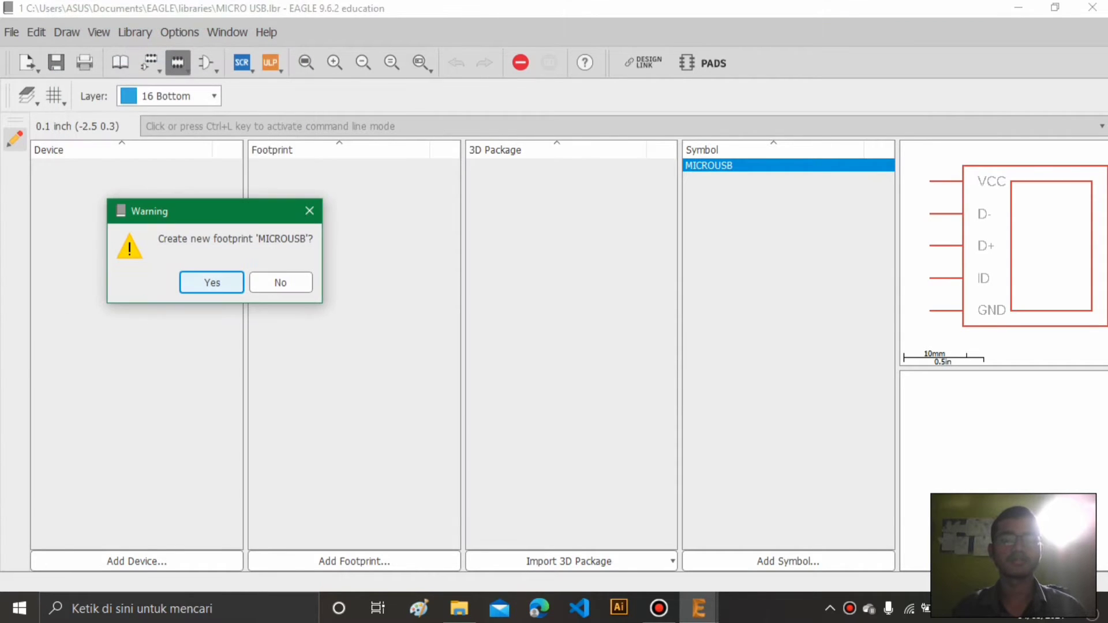
key(Return)
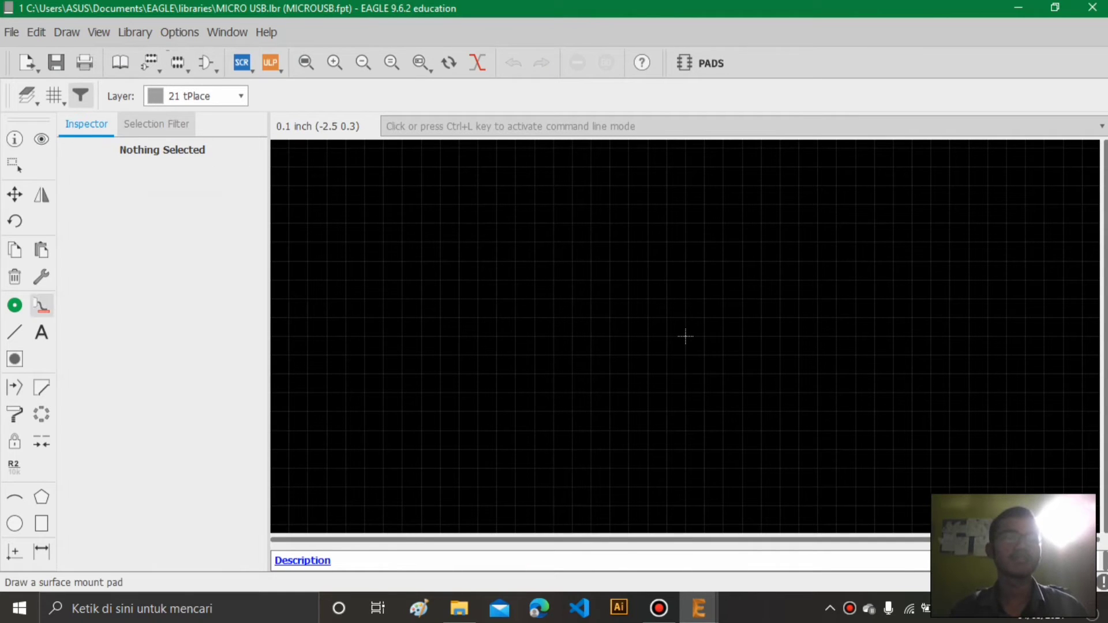
- Place five round pads in a vertical column at x = 1250 mil, spaced 100 mil apart from y = 450 down to 50
click(14, 305)
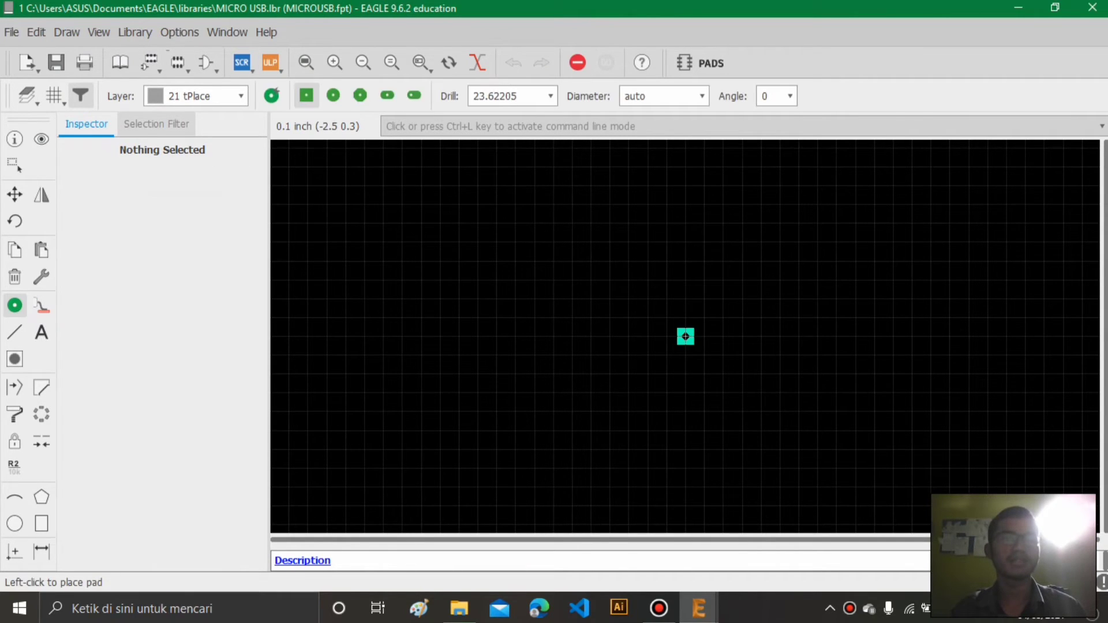
click(333, 95)
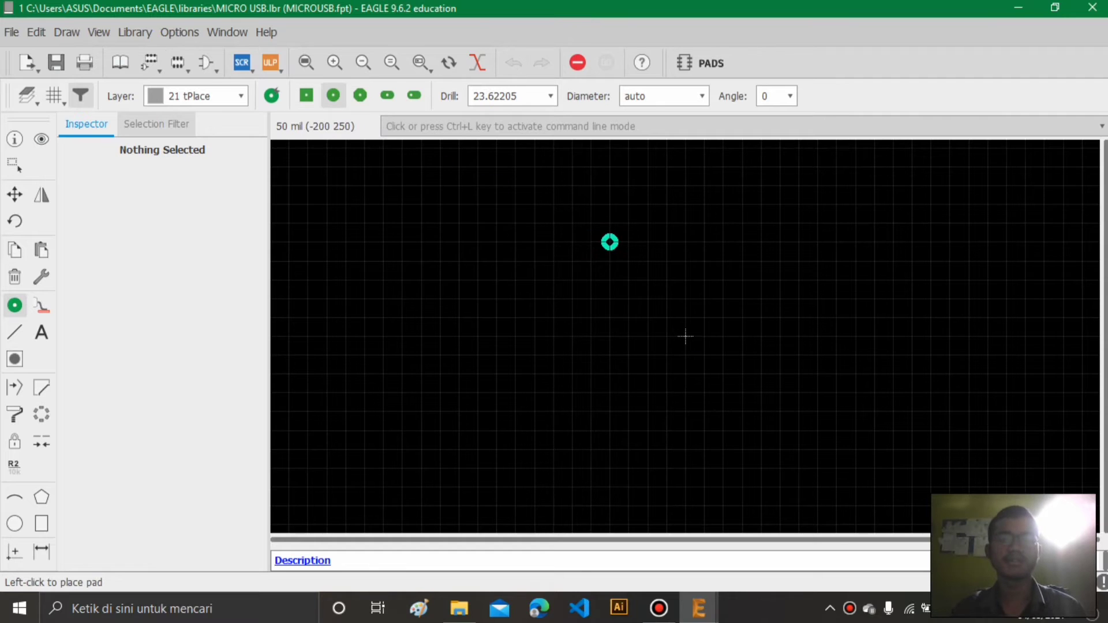
middle_drag(874, 280, 178, 371)
click(462, 258)
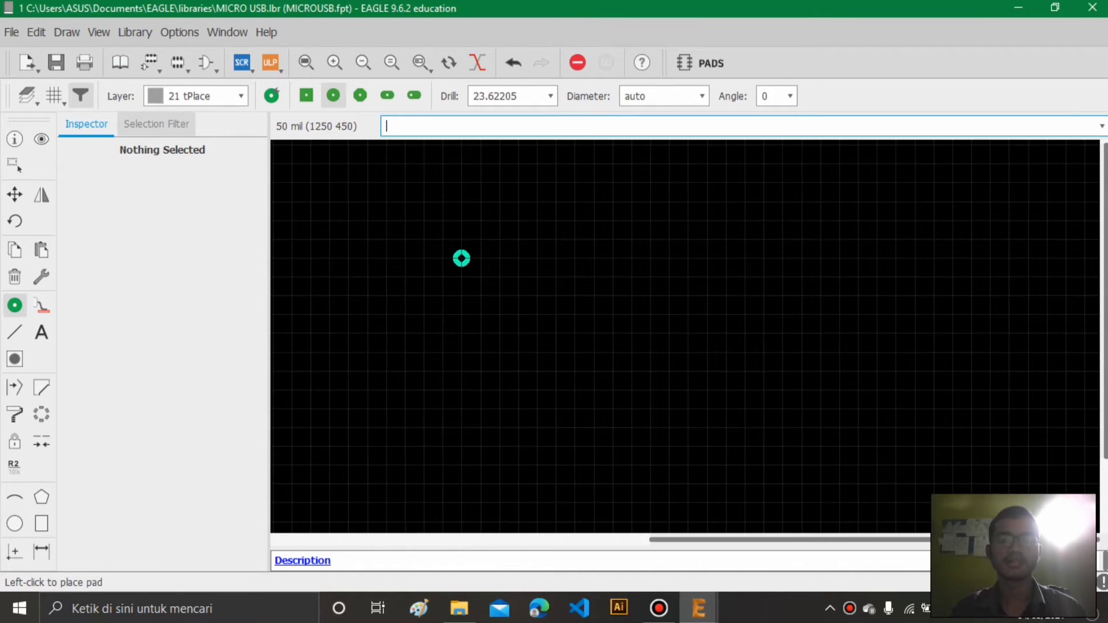
click(462, 295)
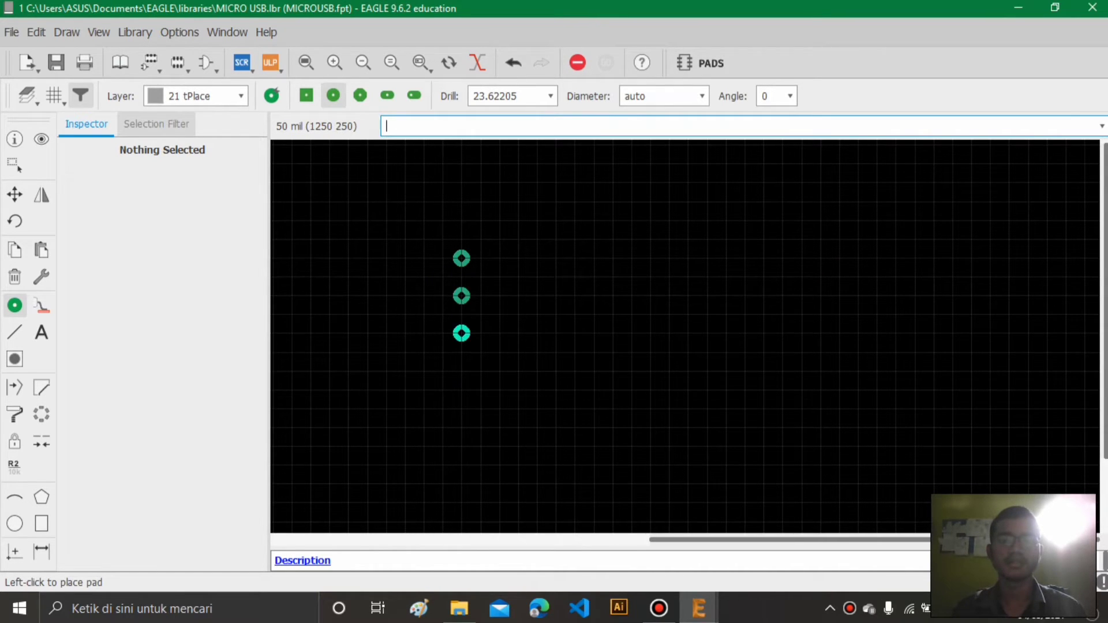
click(462, 333)
click(462, 372)
click(462, 409)
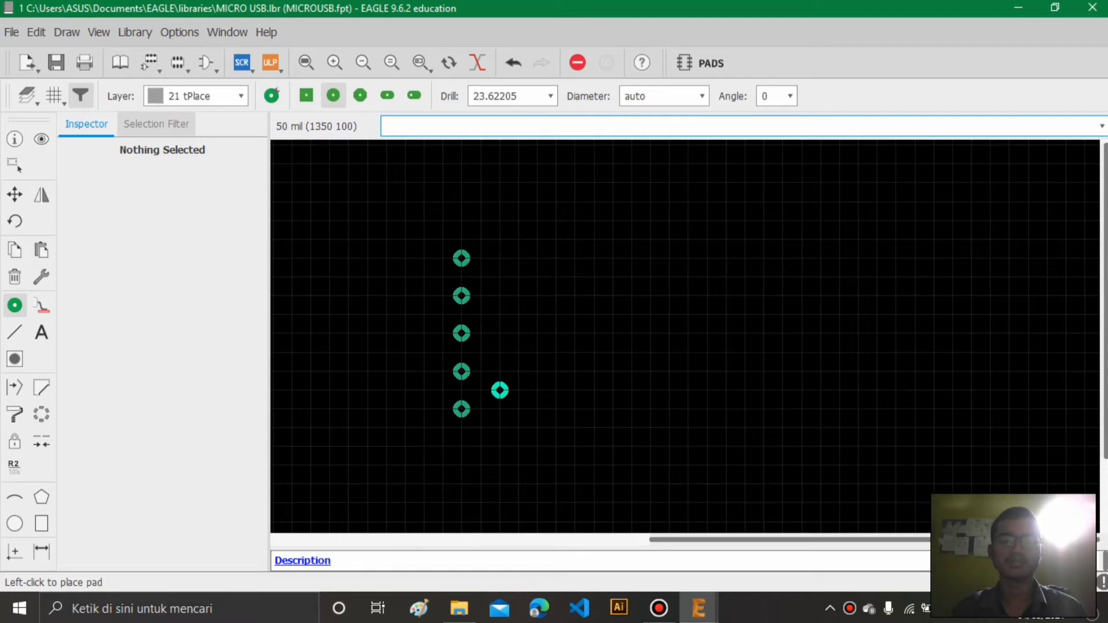
key(Escape)
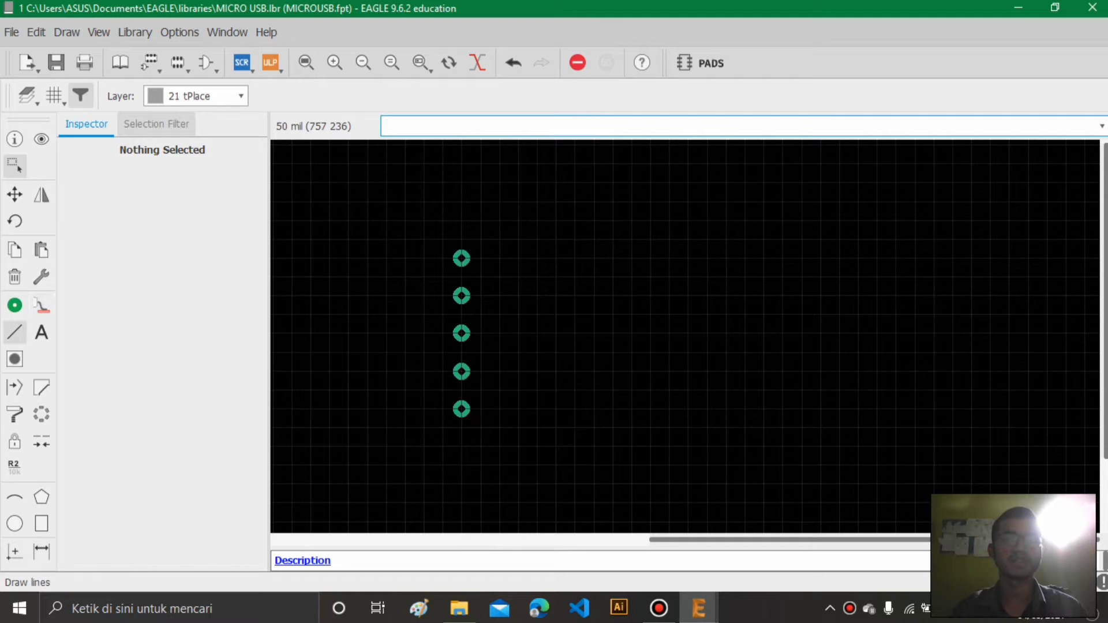
- Draw a rectangular outline about 350 by 600 mil on layer 21 tPlace, its left edge 100 mil to the right of the pads
click(15, 332)
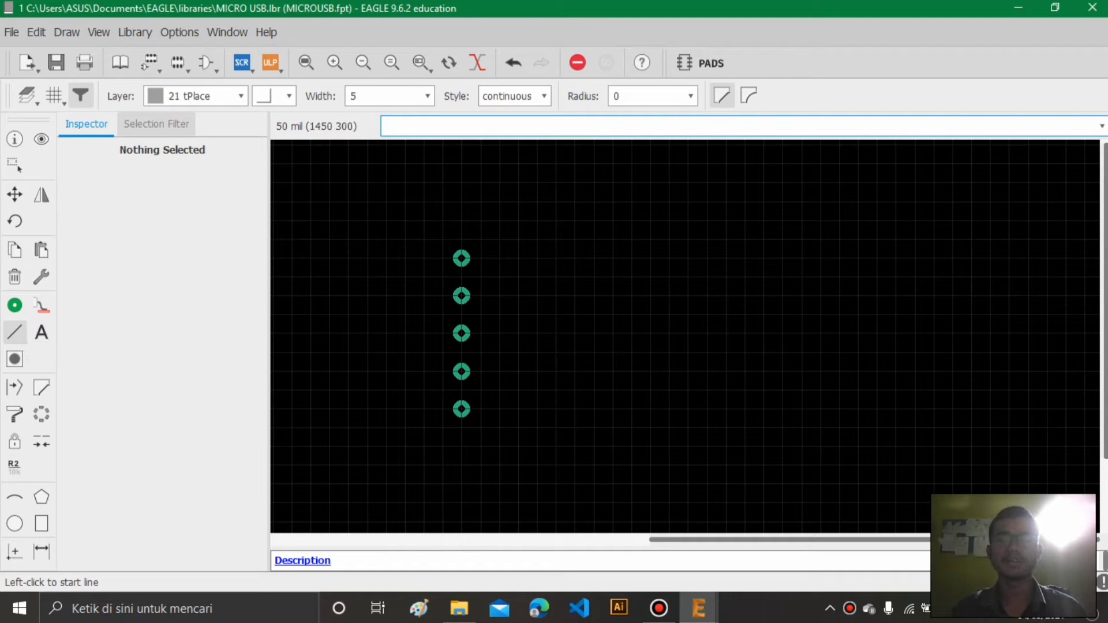
click(500, 258)
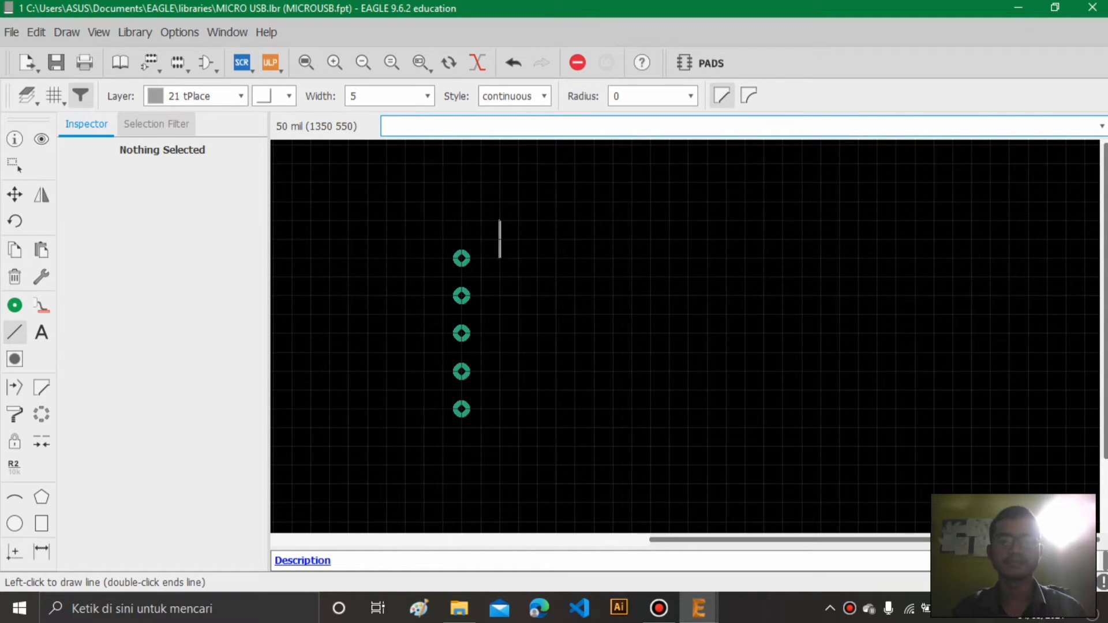
click(500, 221)
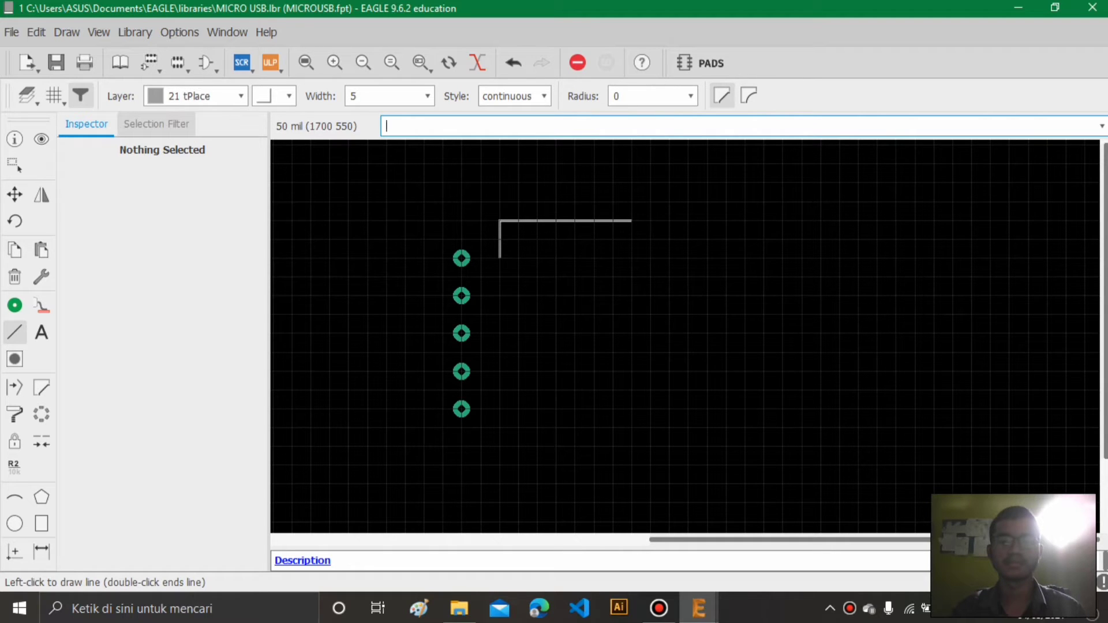
click(632, 221)
click(632, 446)
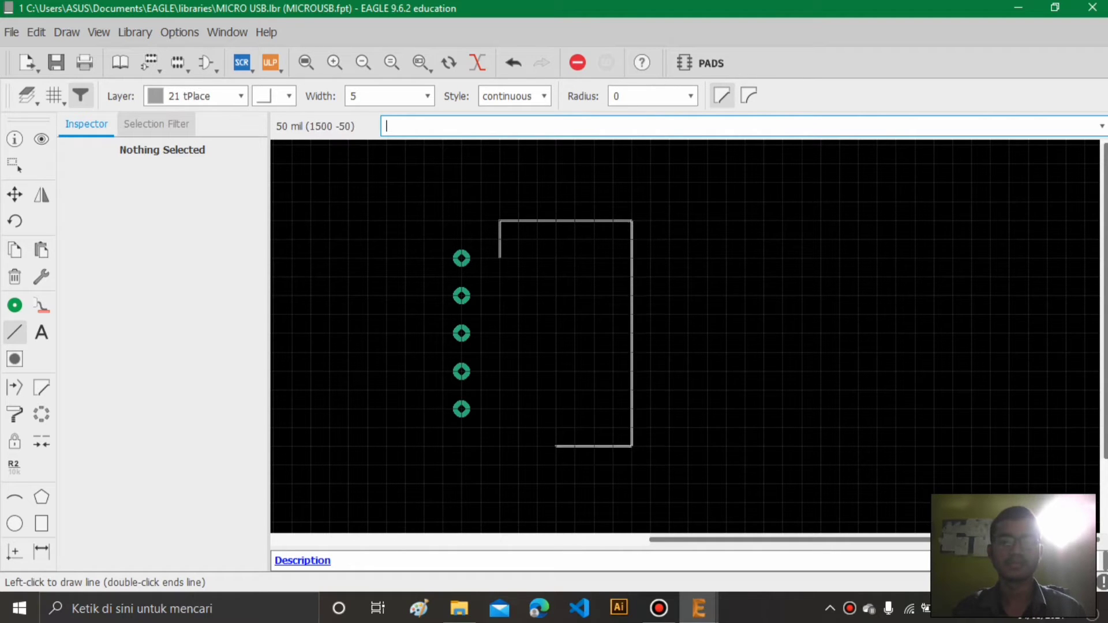
click(500, 445)
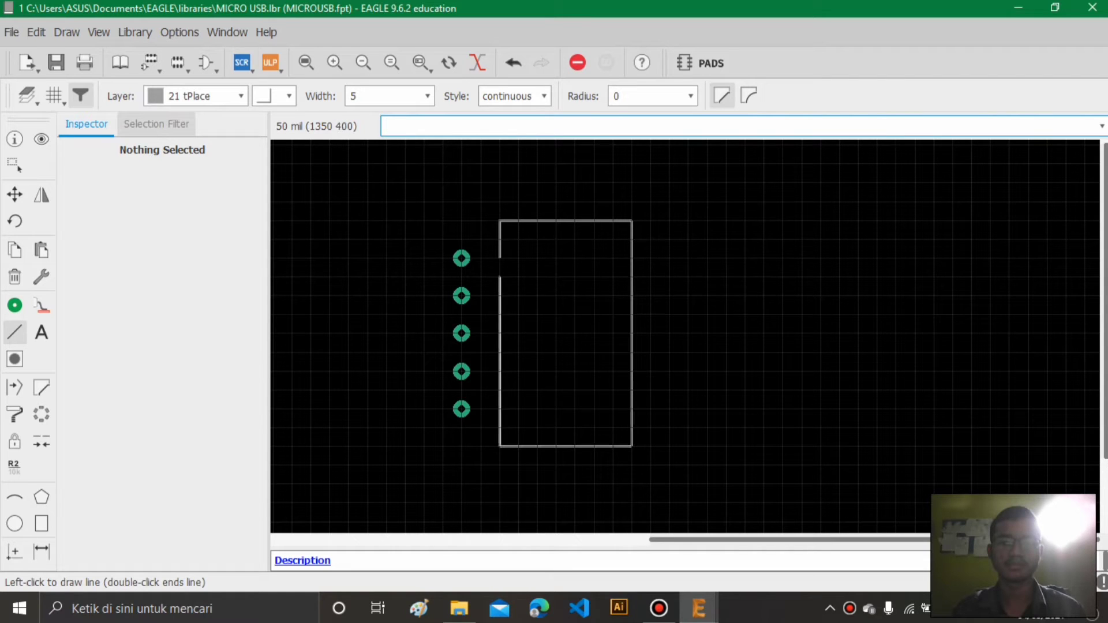
double_click(500, 258)
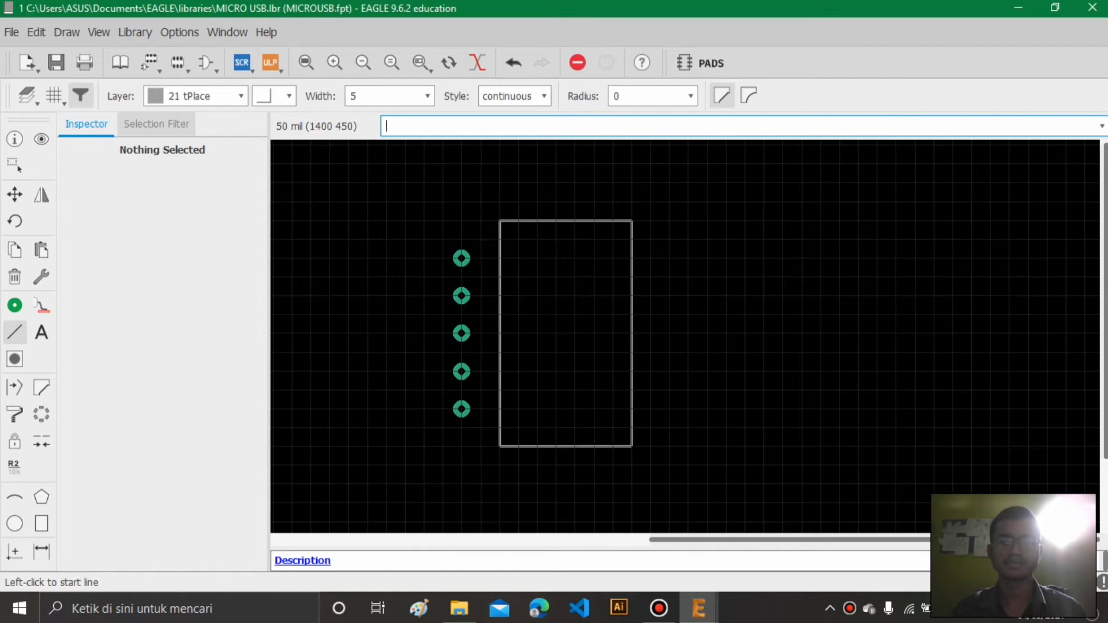
- Draw a second rectangle about 250 by 450 mil inside the footprint outline on the tPlace layer
click(517, 258)
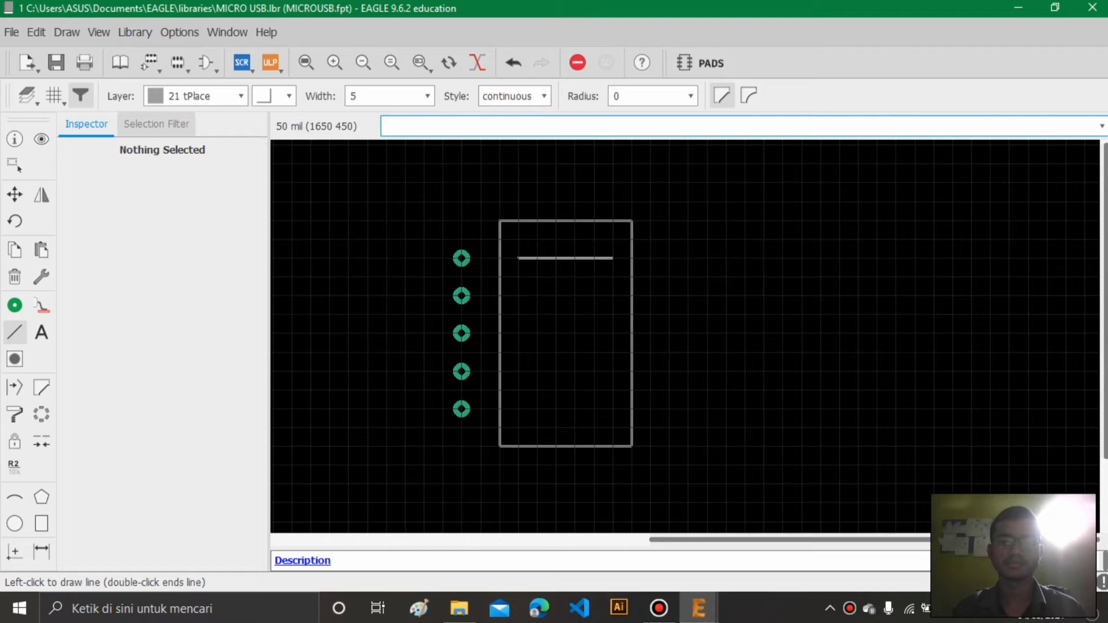
click(613, 258)
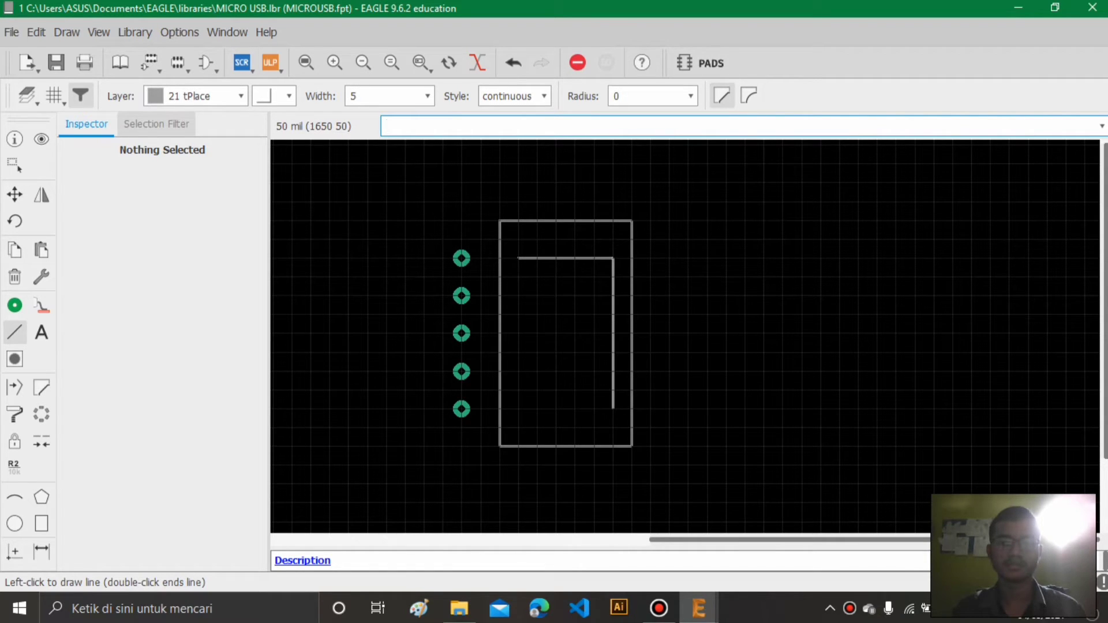
click(613, 408)
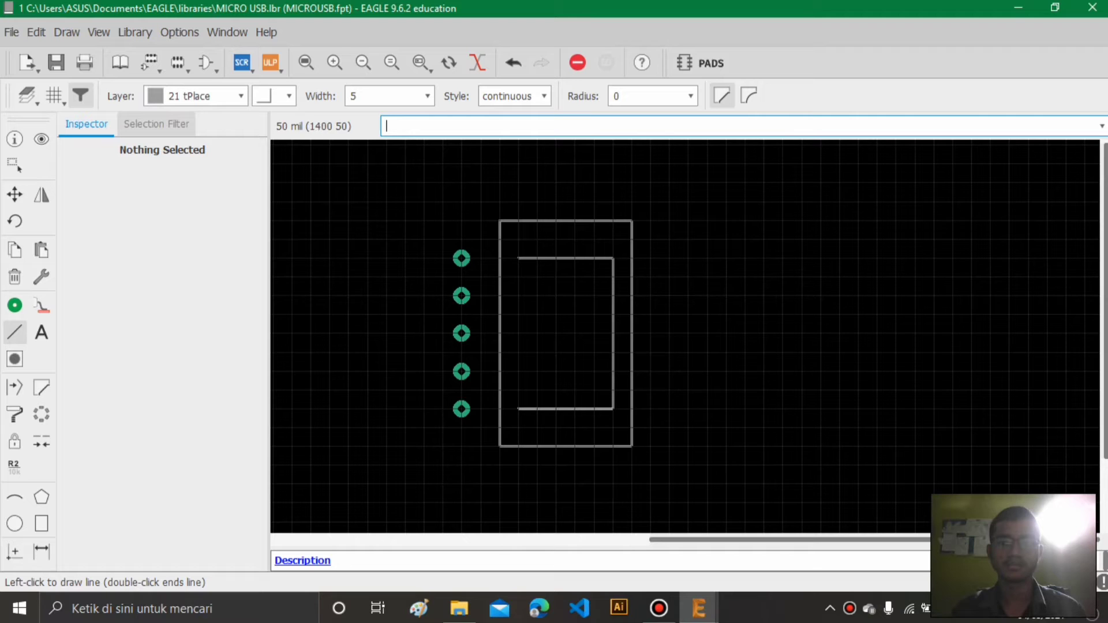
click(517, 428)
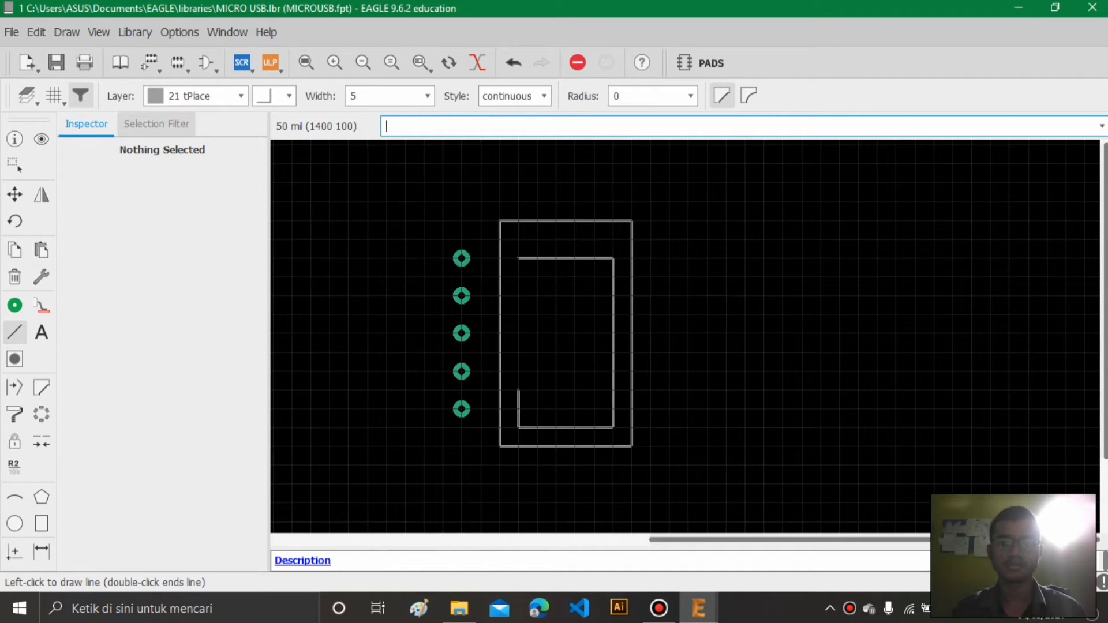
double_click(518, 258)
key(Escape)
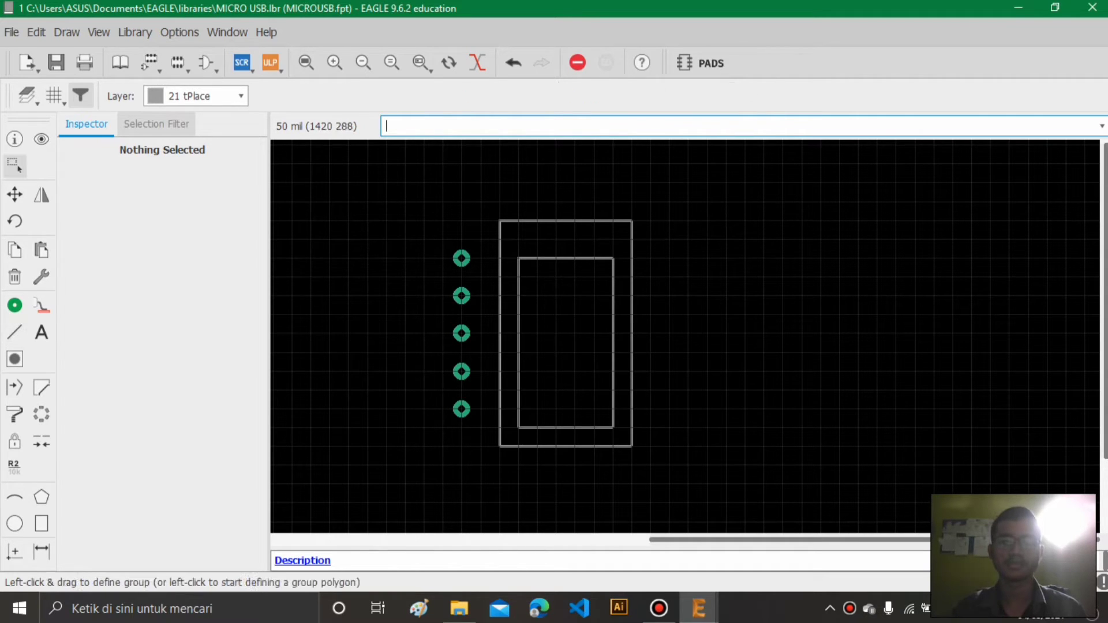
- Move the inner rectangle's left edge to x = 1450 and bottom edge to y = 50, and the outer one's top to y = 500 and bottom to 0
drag(519, 321, 538, 330)
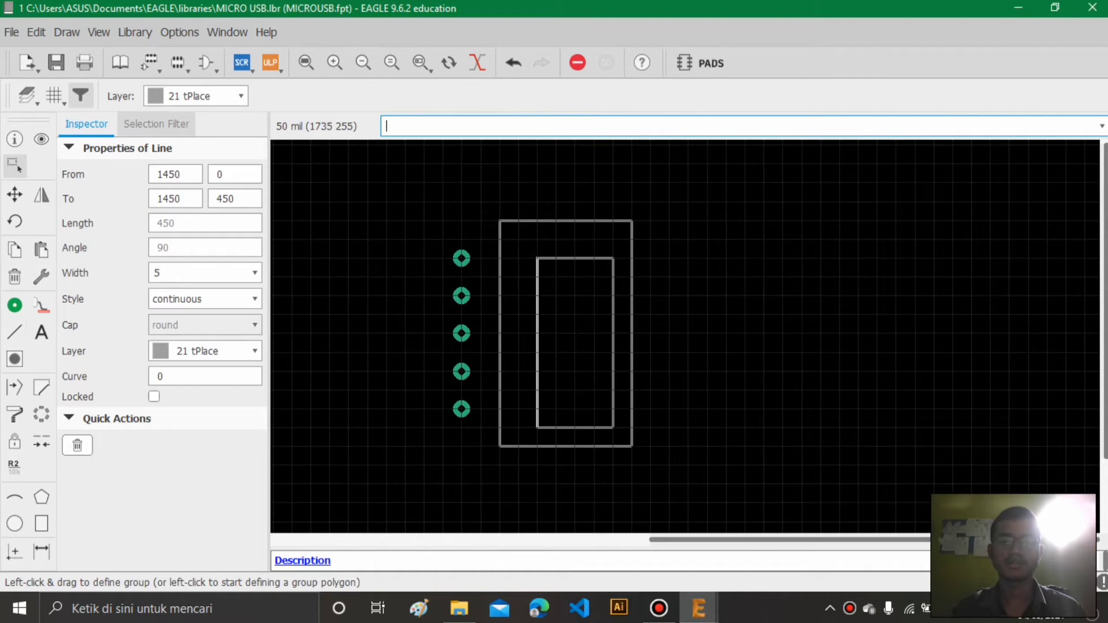
drag(568, 221, 576, 239)
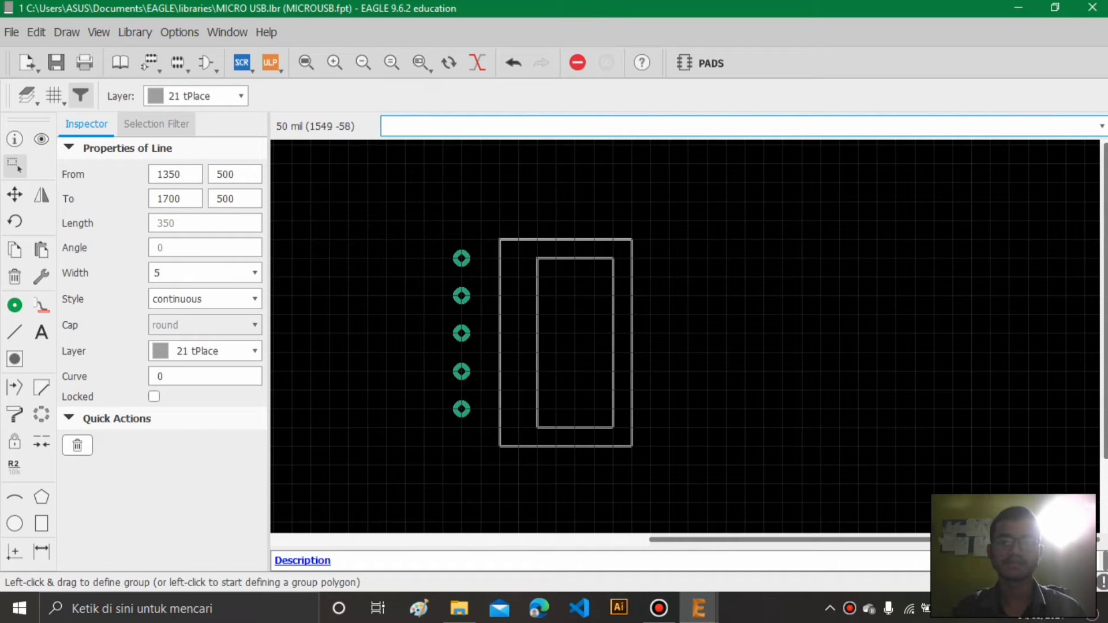
drag(573, 429, 575, 410)
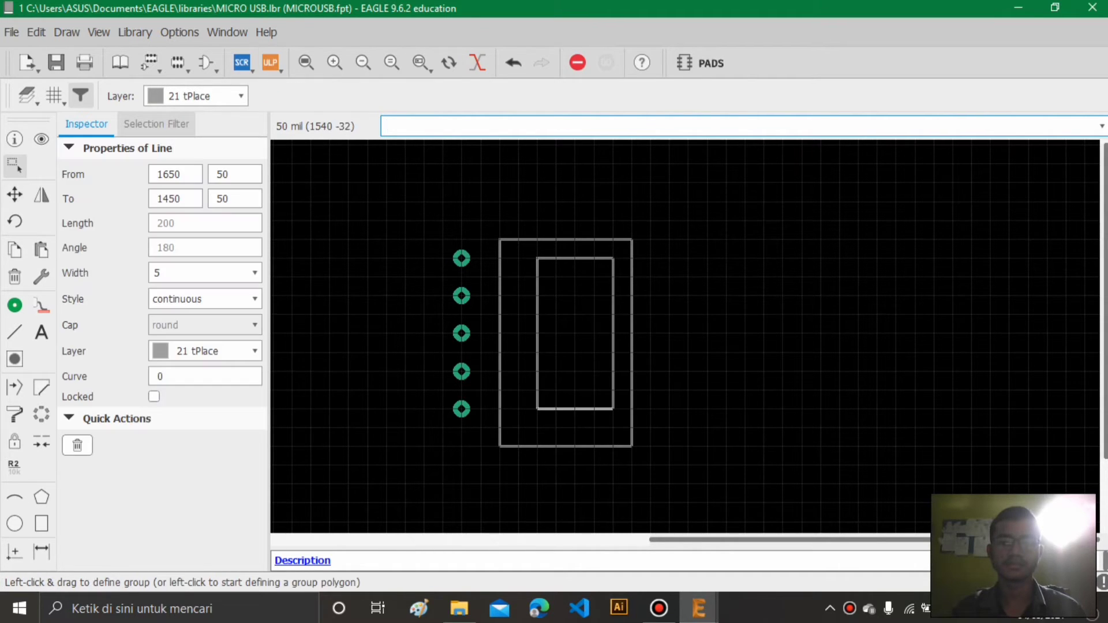
drag(570, 447, 575, 428)
- Draw a 100 mil horizontal tPlace line from each of the five pads to the outer rectangle's nearest edge and save the library
scroll(695, 365, up, 3)
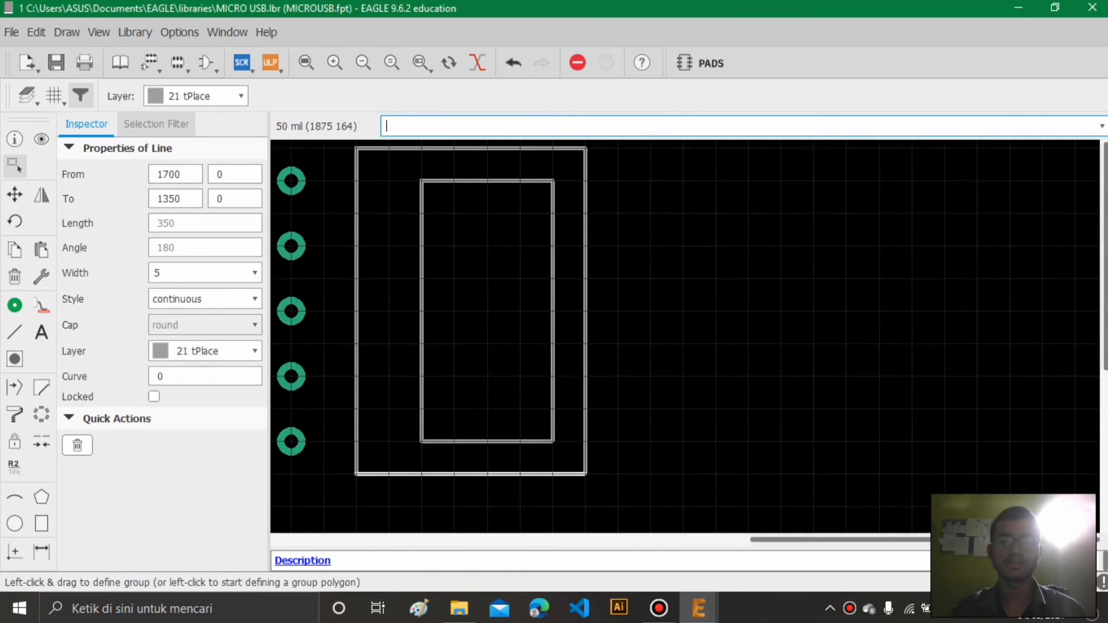
middle_drag(431, 317, 691, 365)
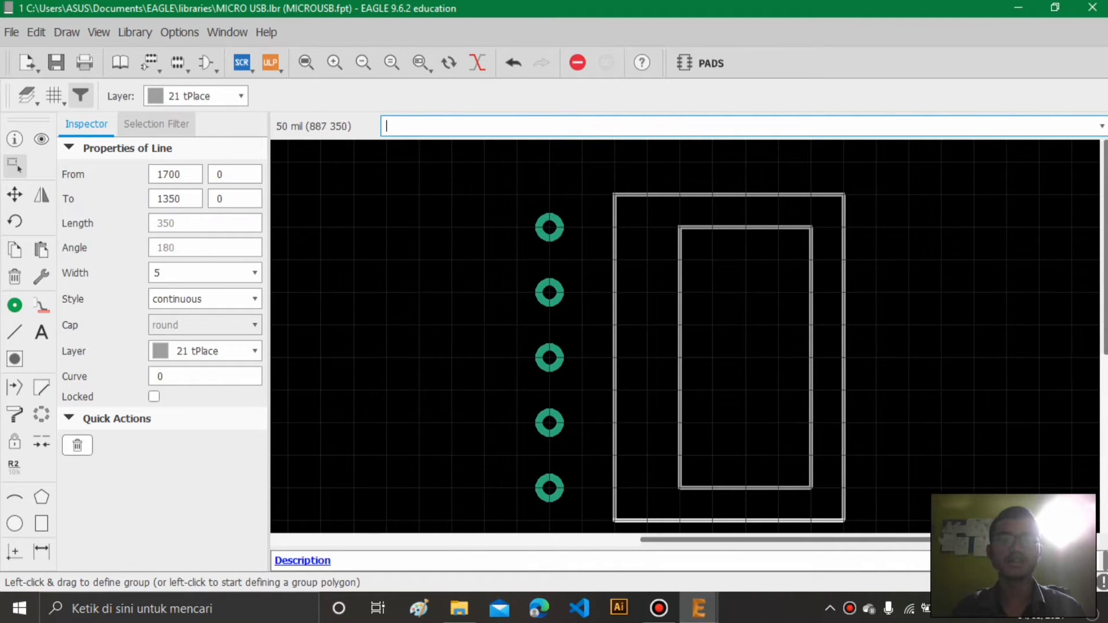
click(14, 332)
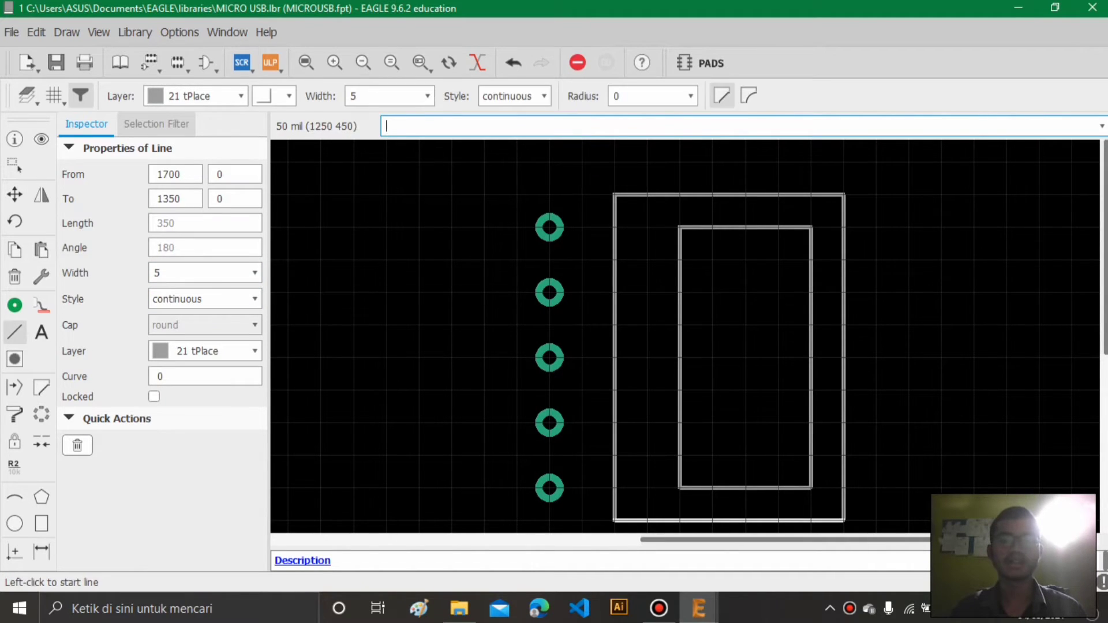
click(550, 227)
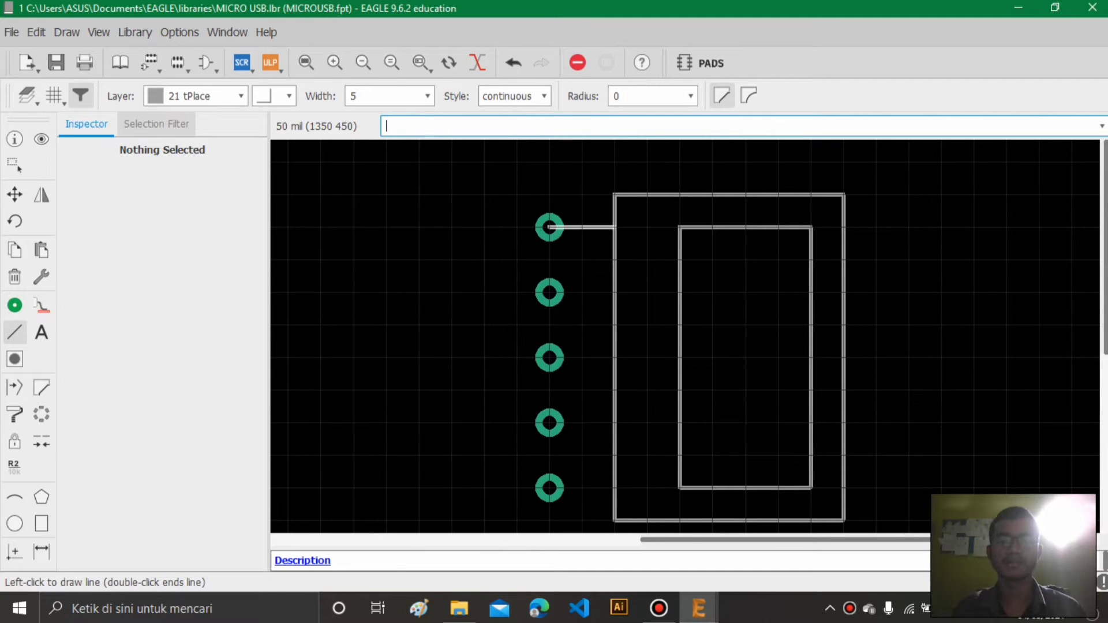
double_click(615, 227)
click(549, 292)
double_click(615, 292)
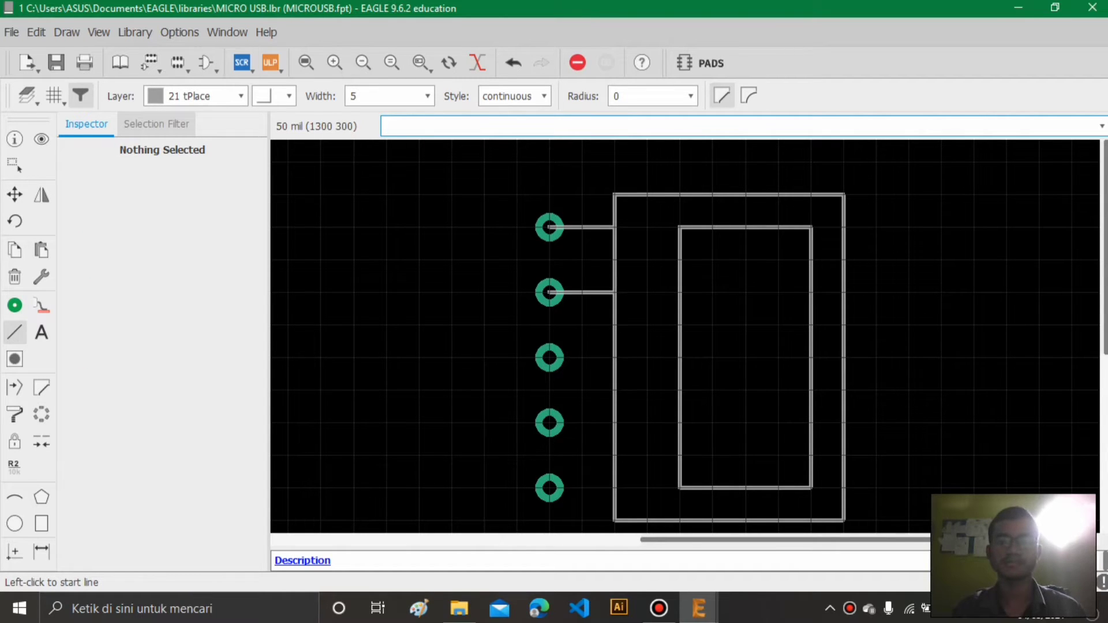
click(550, 357)
double_click(614, 357)
click(549, 423)
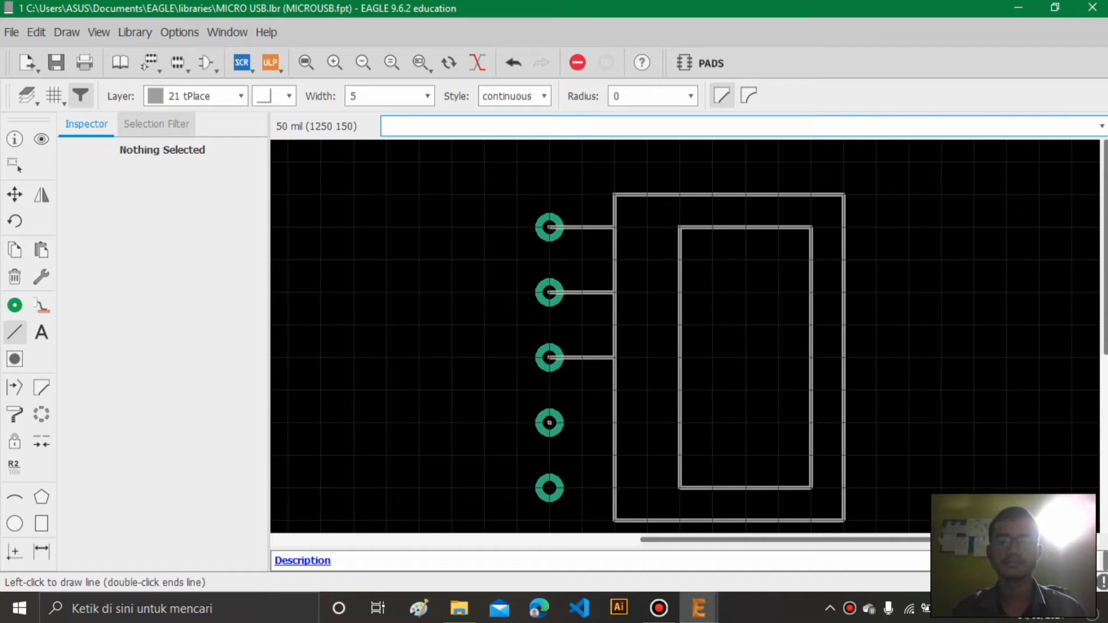
double_click(615, 422)
click(550, 488)
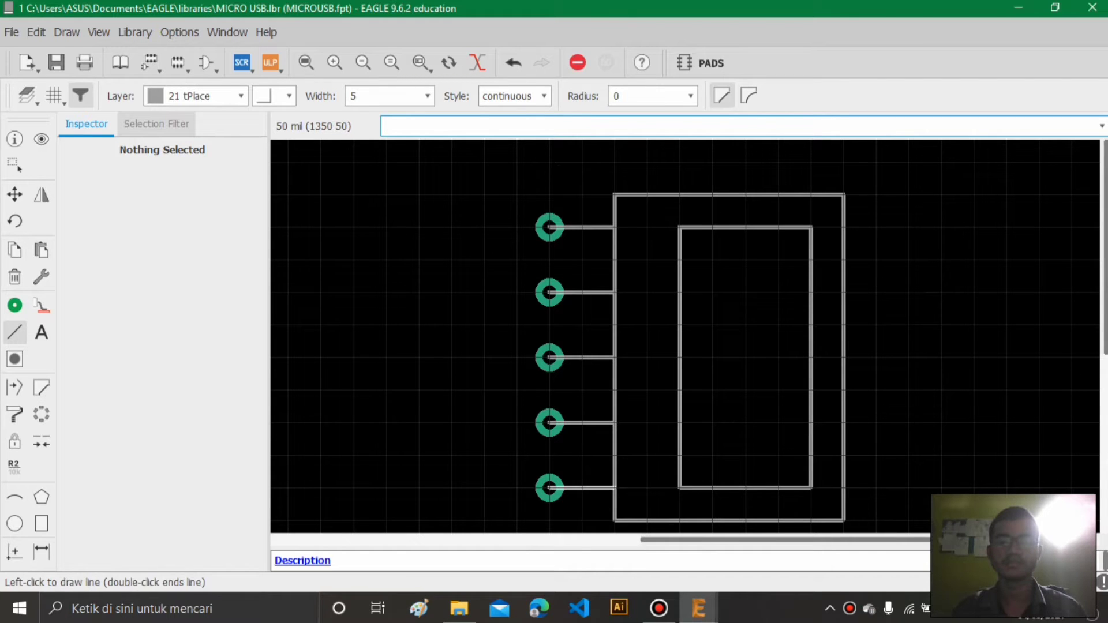
double_click(615, 488)
middle_drag(801, 347, 709, 332)
scroll(629, 327, down, 2)
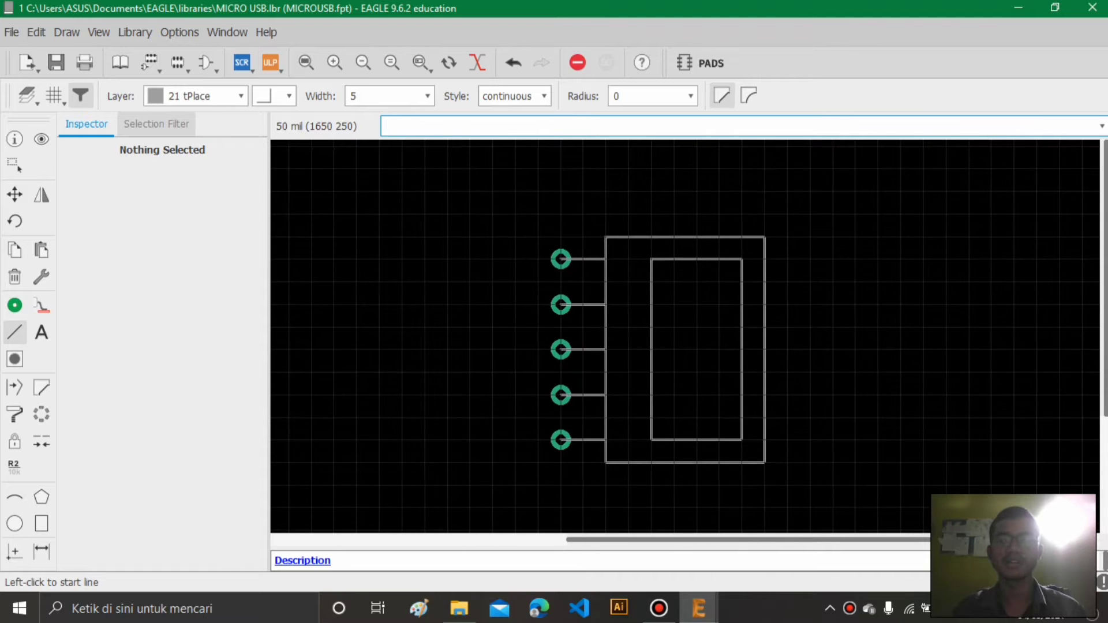
click(56, 62)
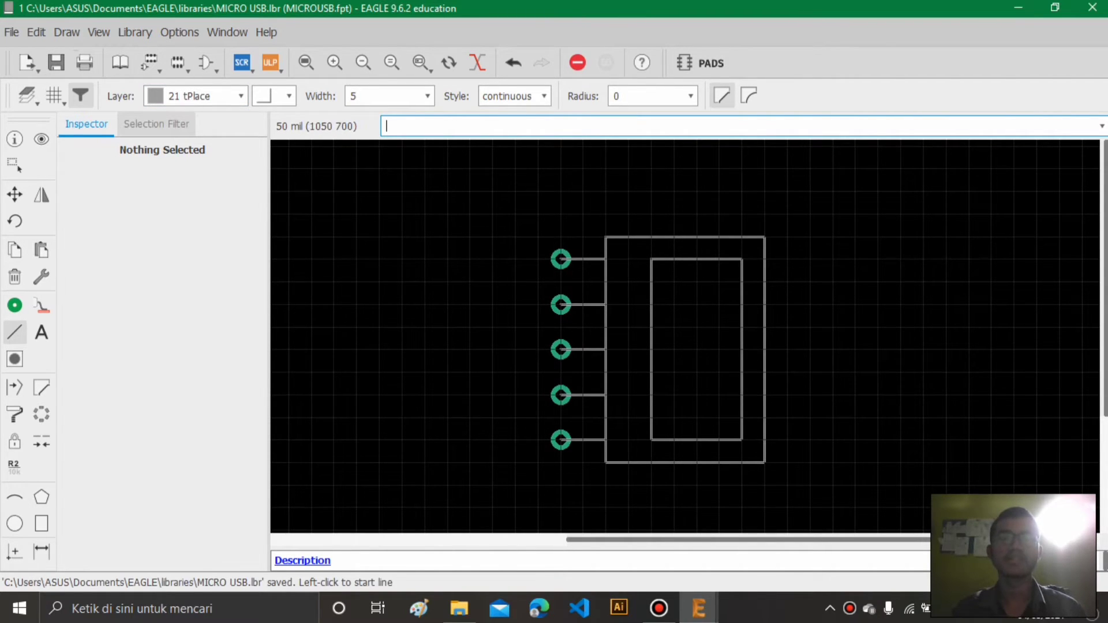
- Create a new device named MICROUSB in the library
click(149, 62)
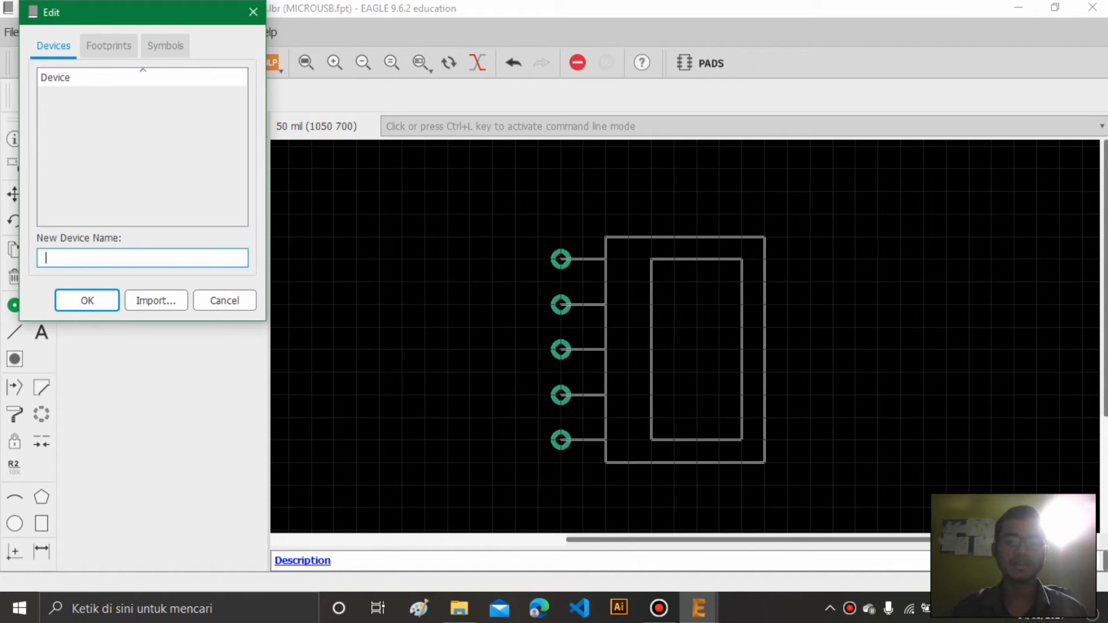
text(MICR)
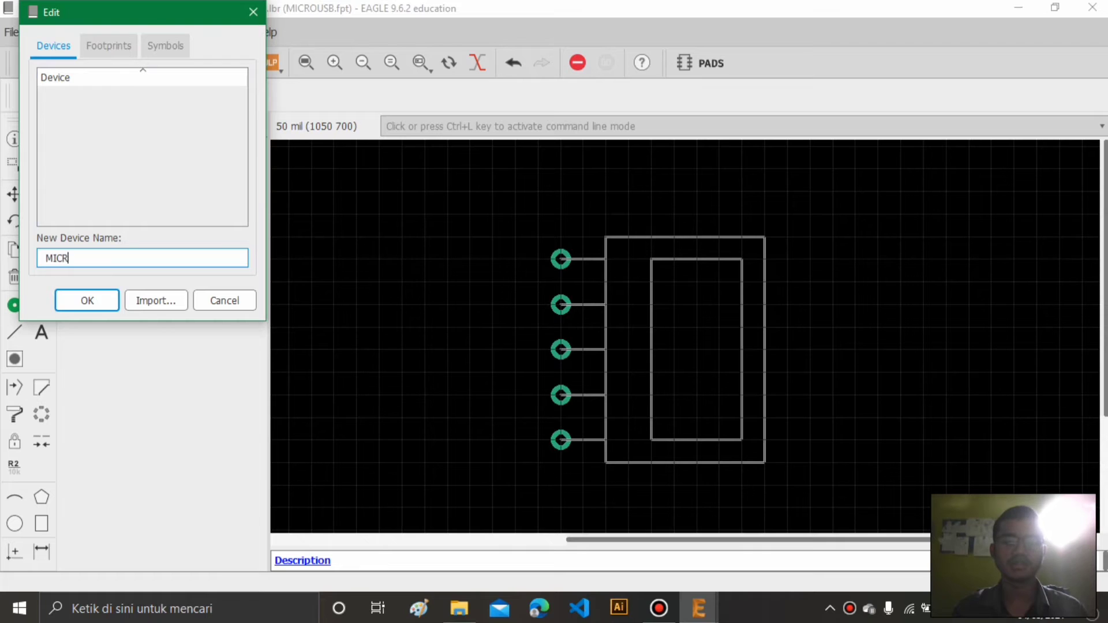
text(OUSB)
key(Return)
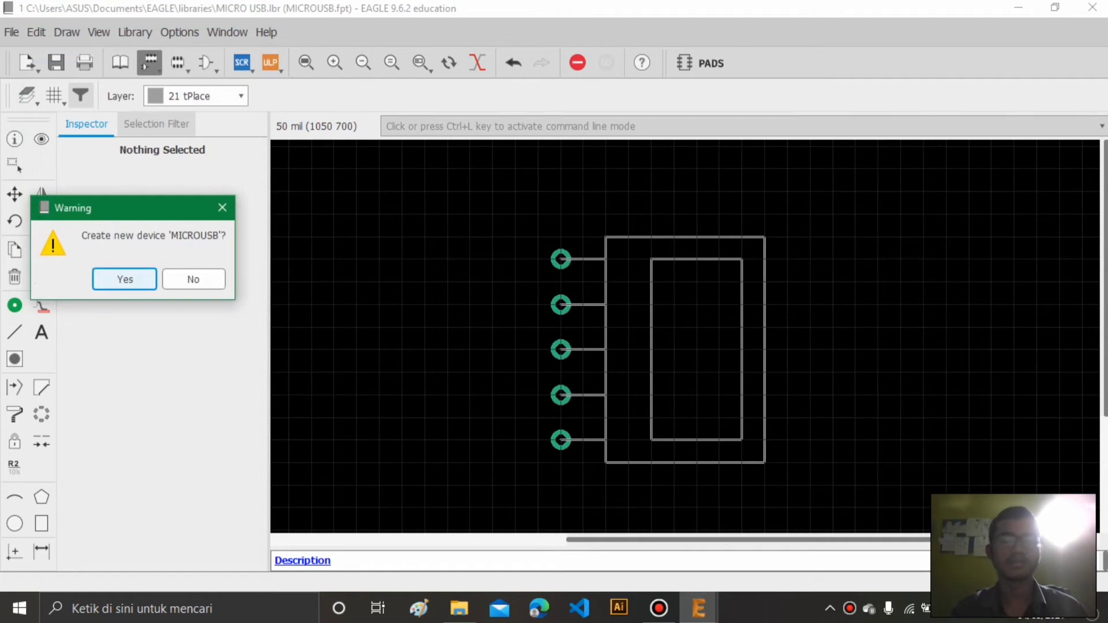
key(Return)
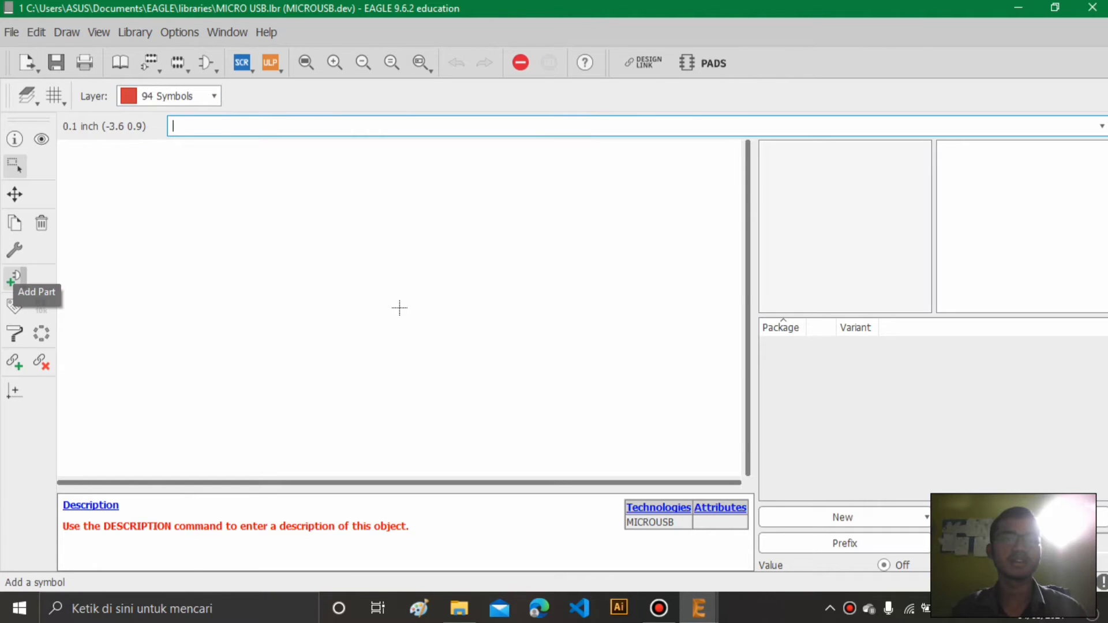
- Add one instance of the MICROUSB symbol to the device drawing
click(14, 279)
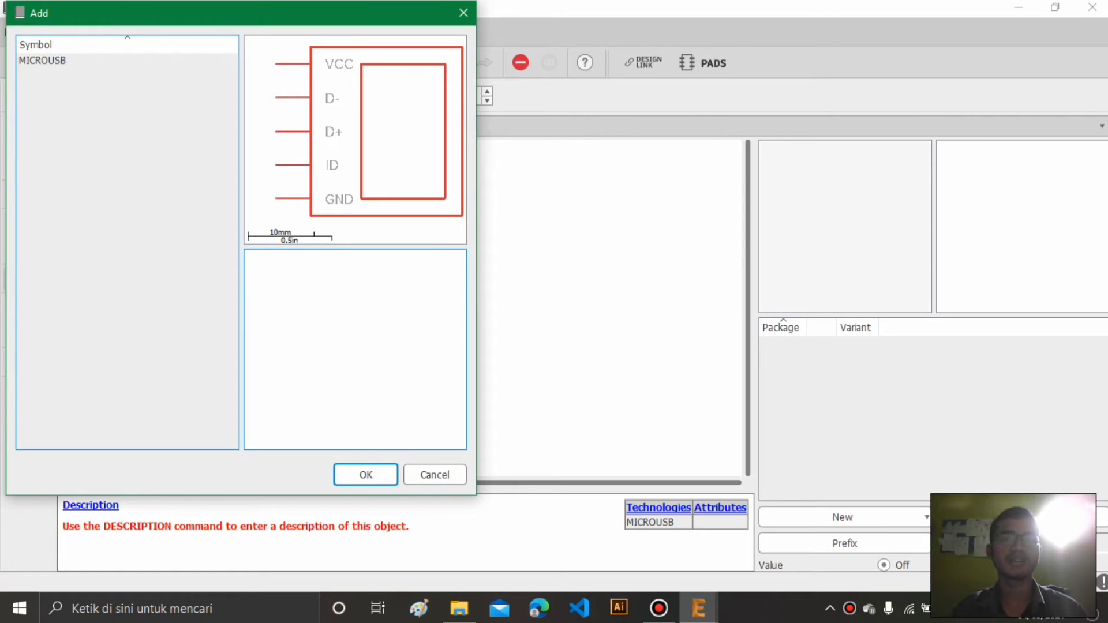
click(366, 474)
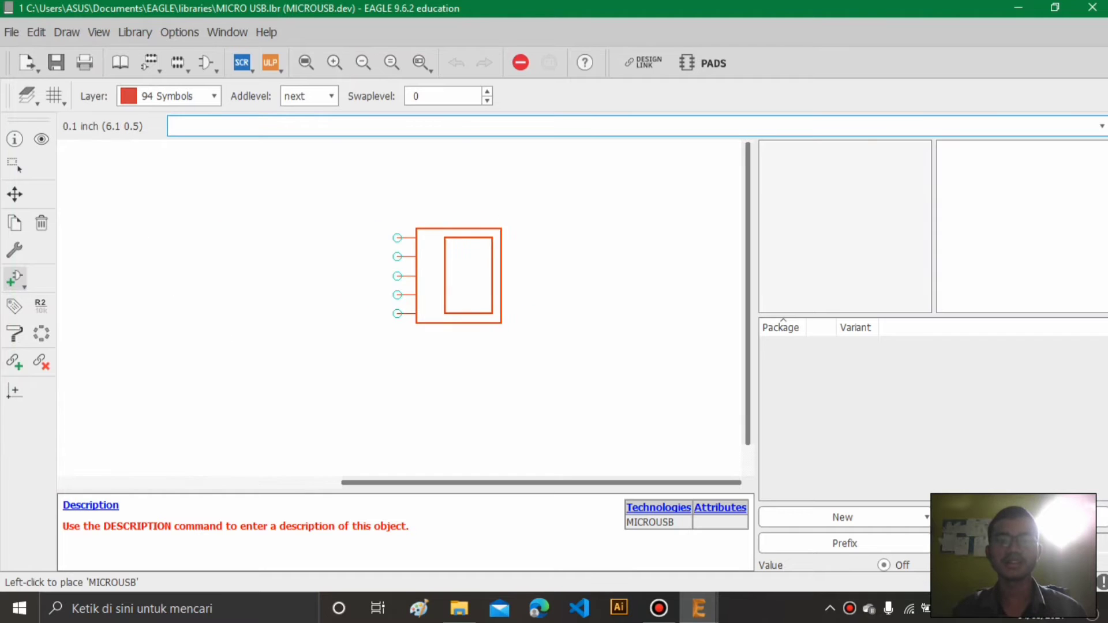
click(445, 306)
scroll(494, 309, up, 3)
scroll(494, 309, down, 1)
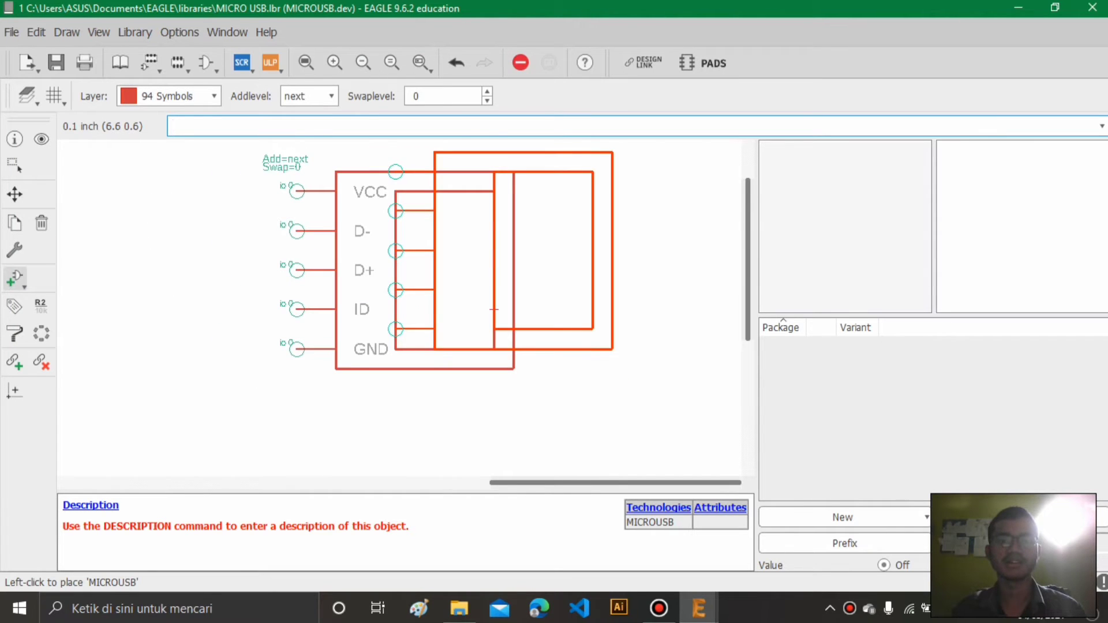
key(Escape)
click(810, 48)
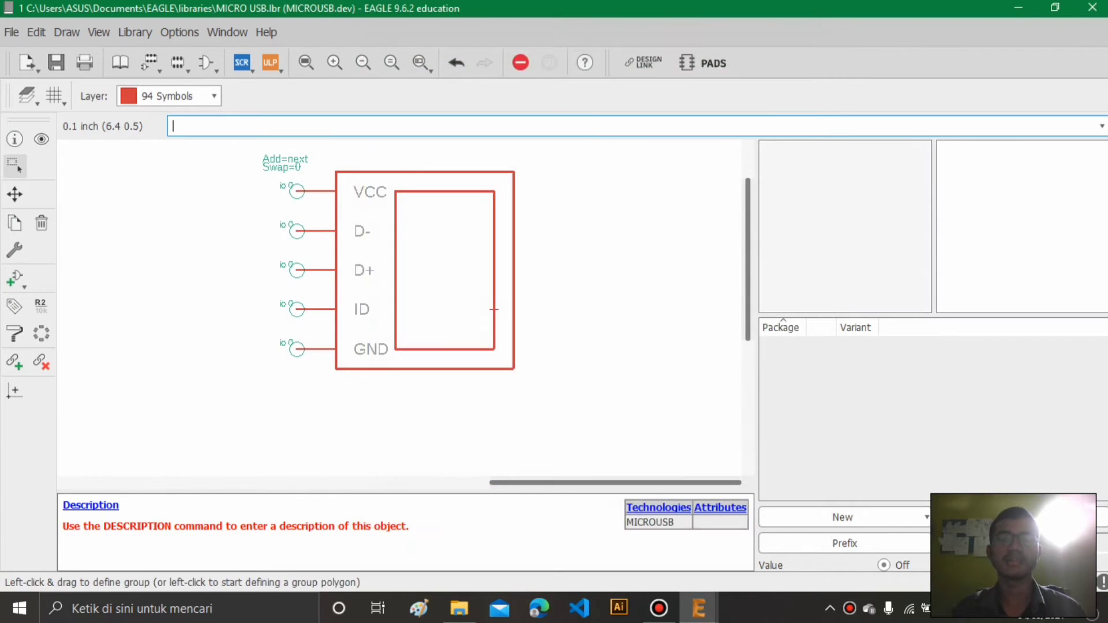
middle_drag(489, 309, 520, 334)
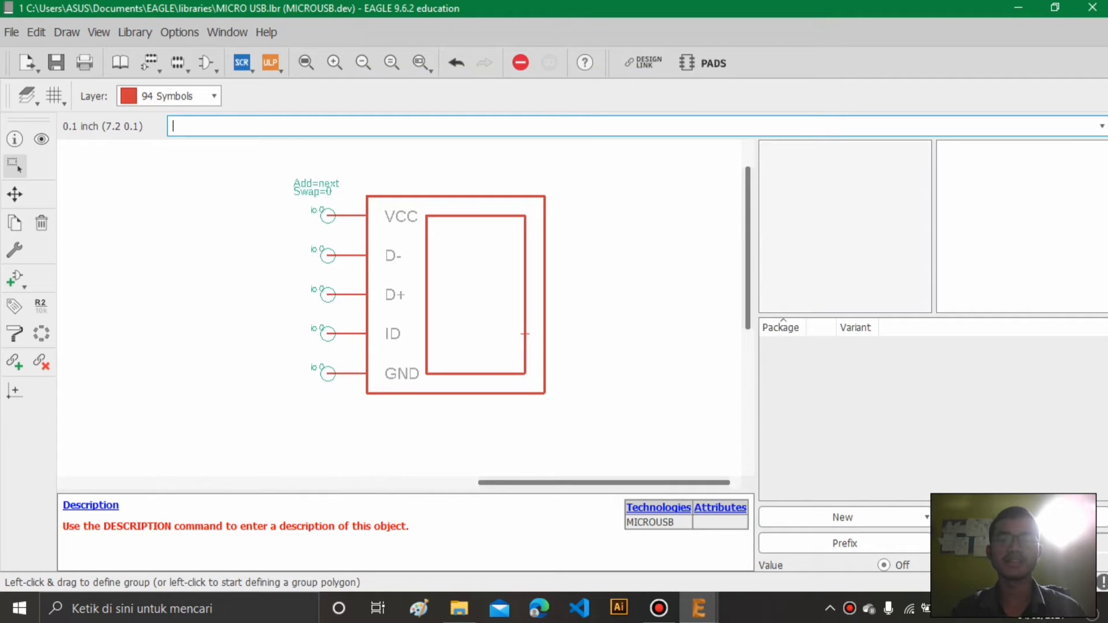
- Assign the local MICROUSB footprint to the device as a package, leaving the variant name empty
click(843, 517)
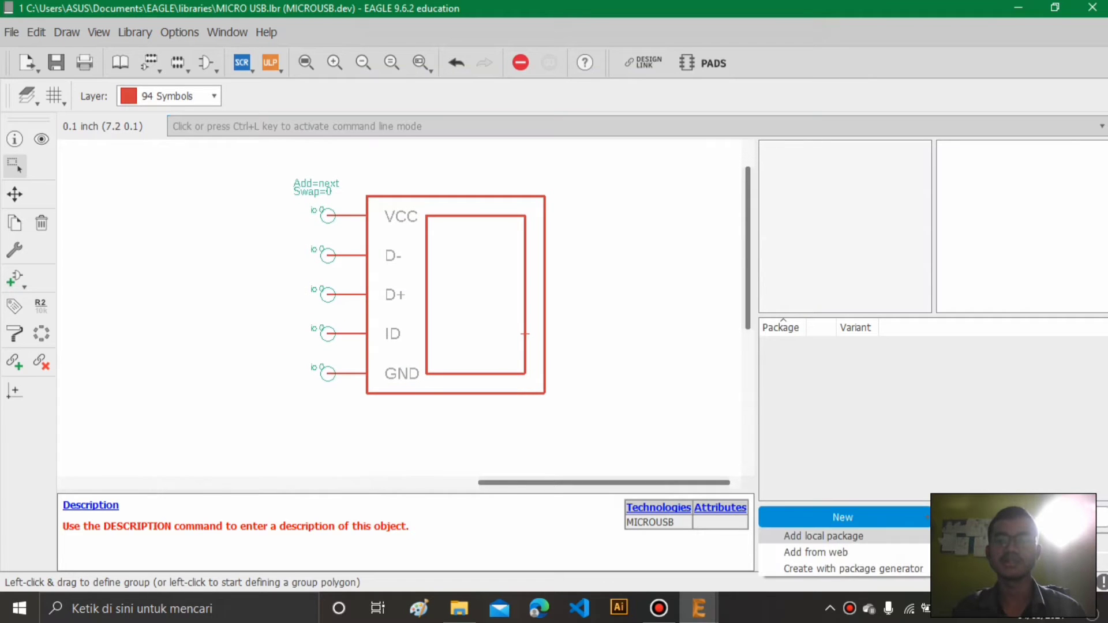
click(824, 536)
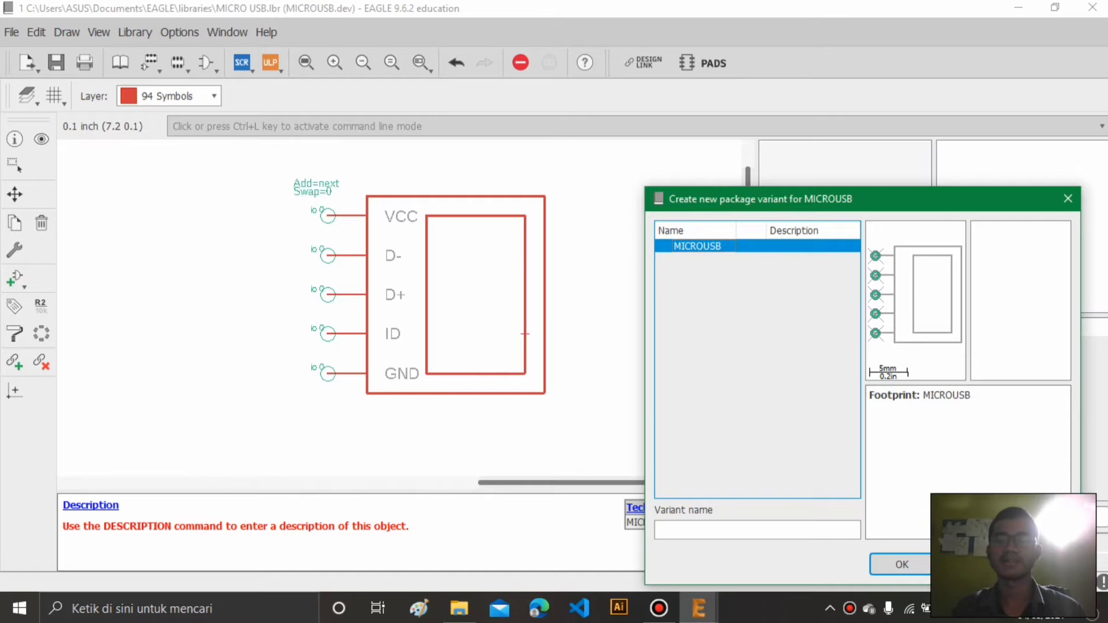
click(900, 565)
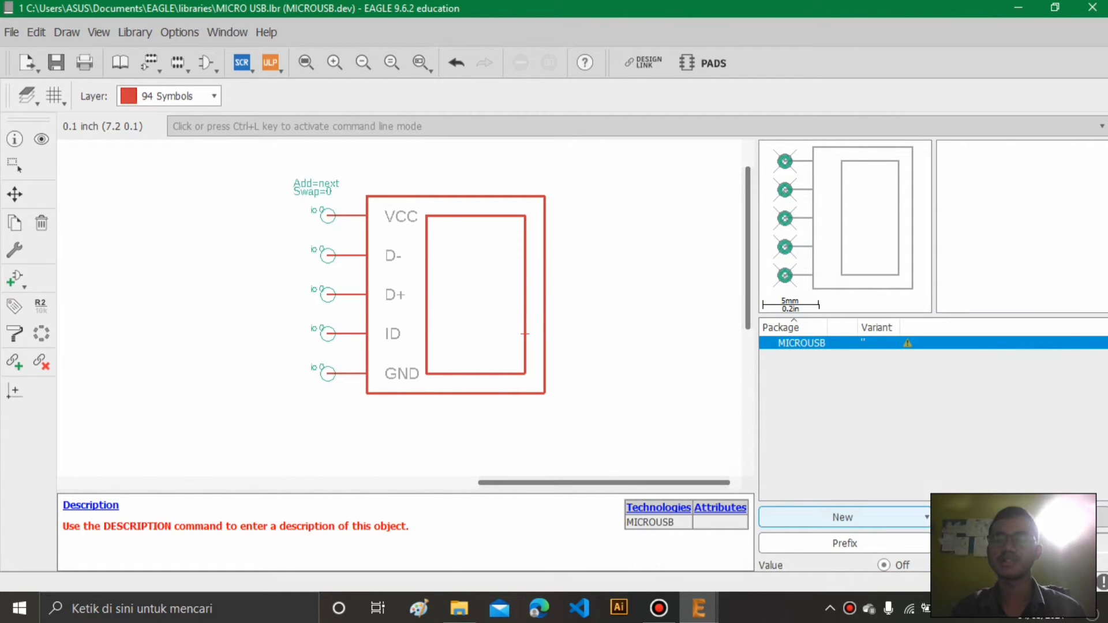
- Connect the pins to the pads as VCC to P$1, D- to P$2, D+ to P$3, ID to P$4 and GND to P$5, and save the library
click(1016, 518)
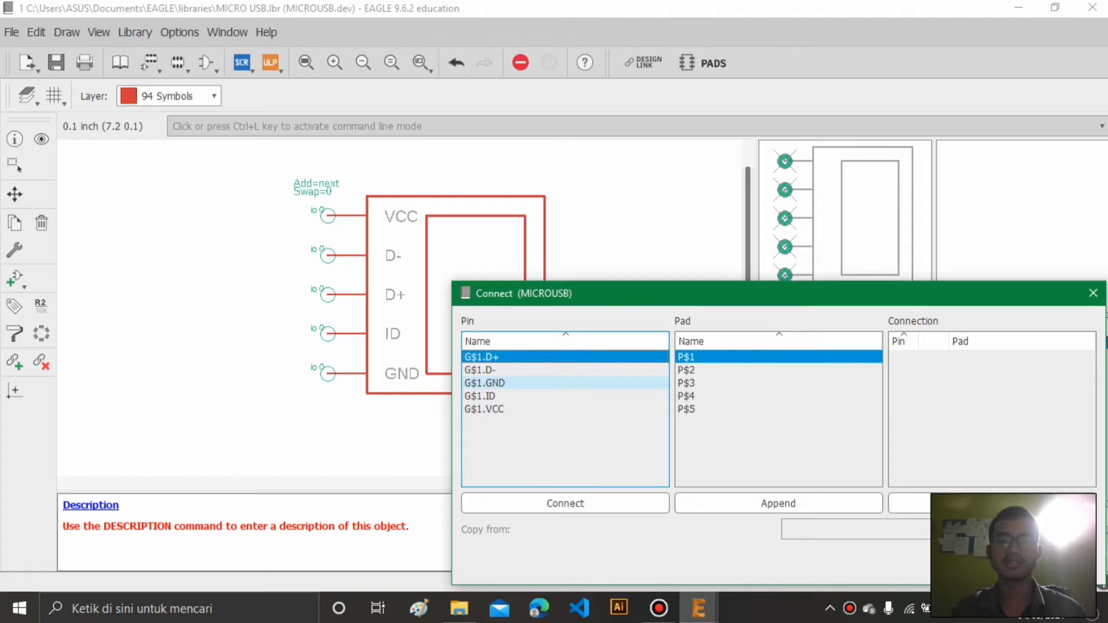
click(484, 408)
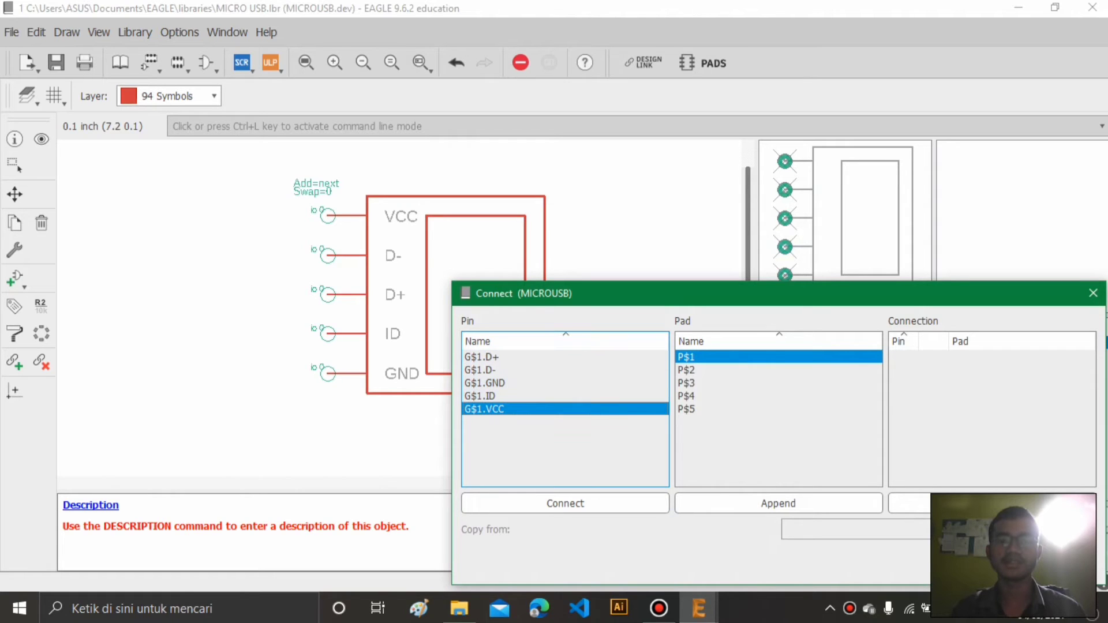
click(565, 503)
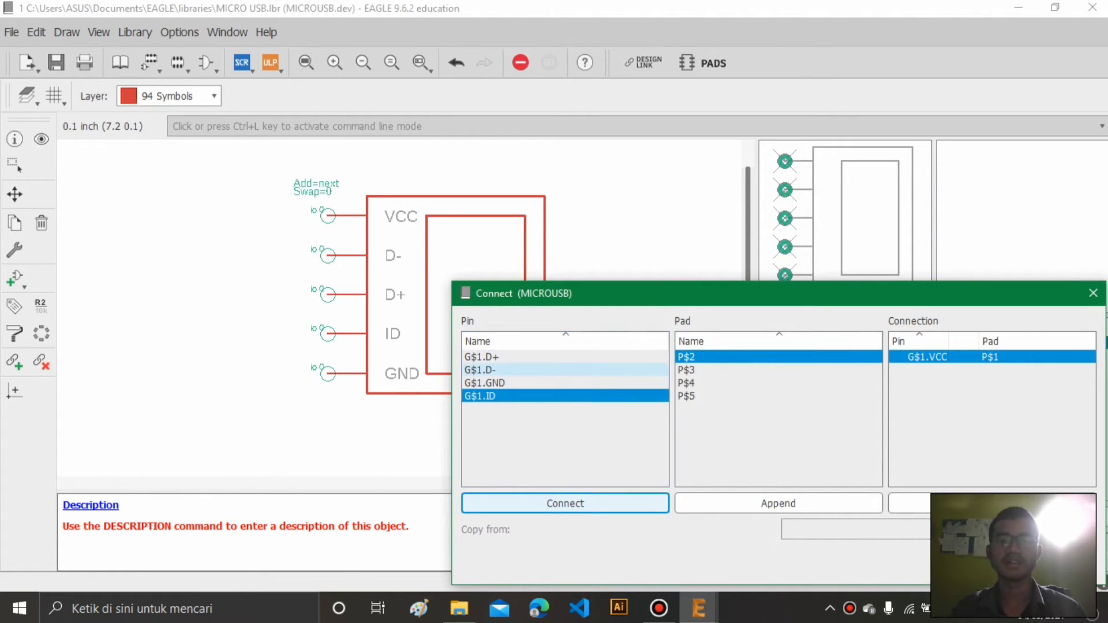
click(480, 370)
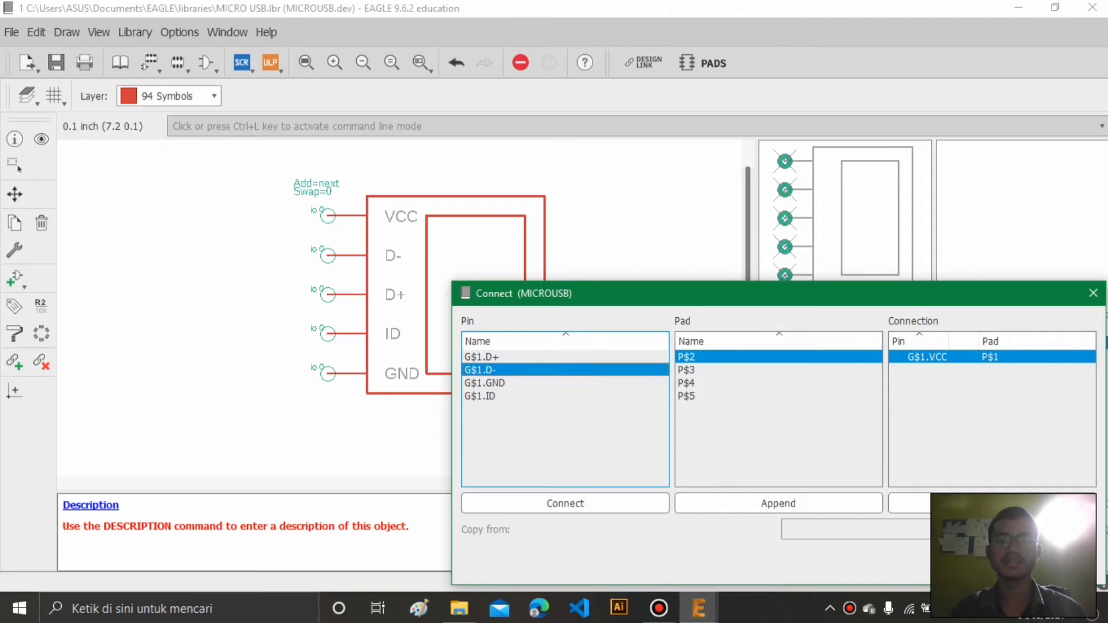
click(565, 504)
click(481, 356)
click(565, 504)
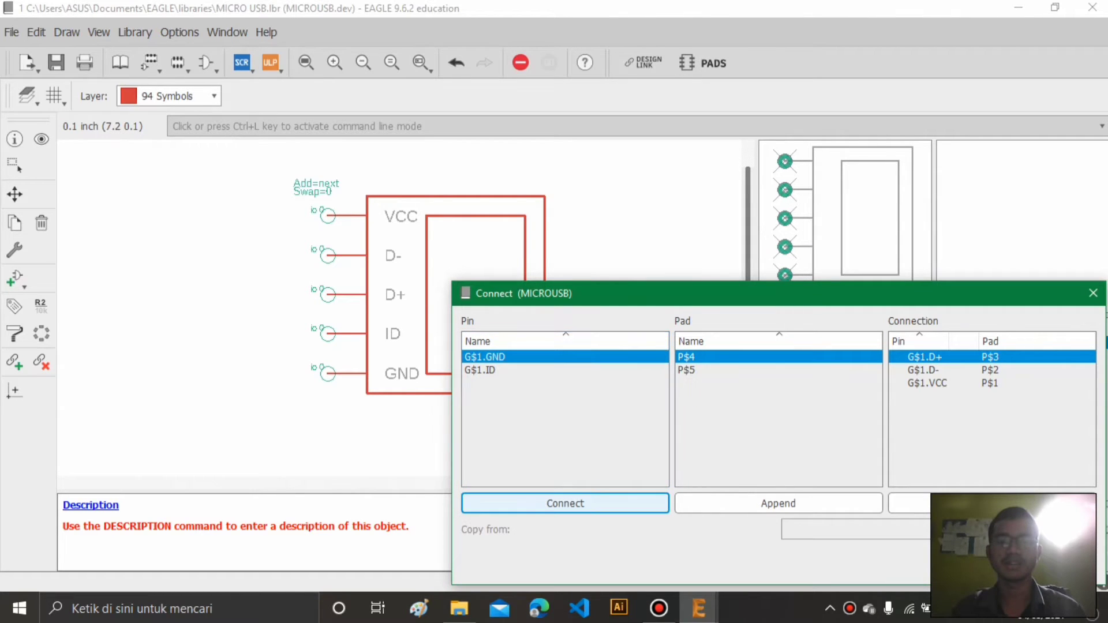
click(480, 369)
click(566, 504)
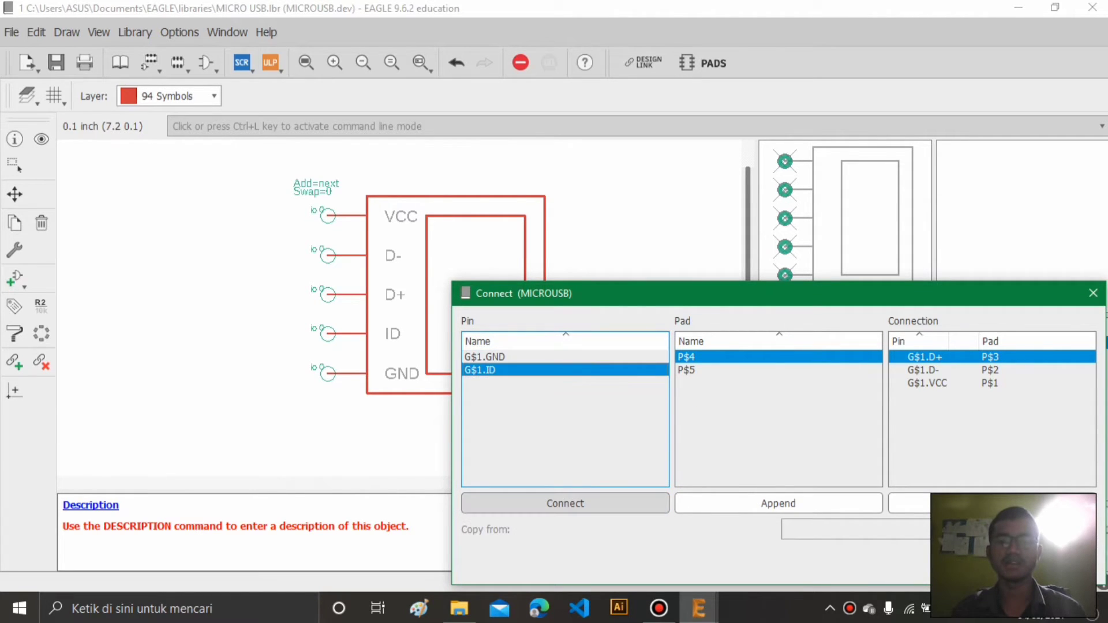
click(565, 503)
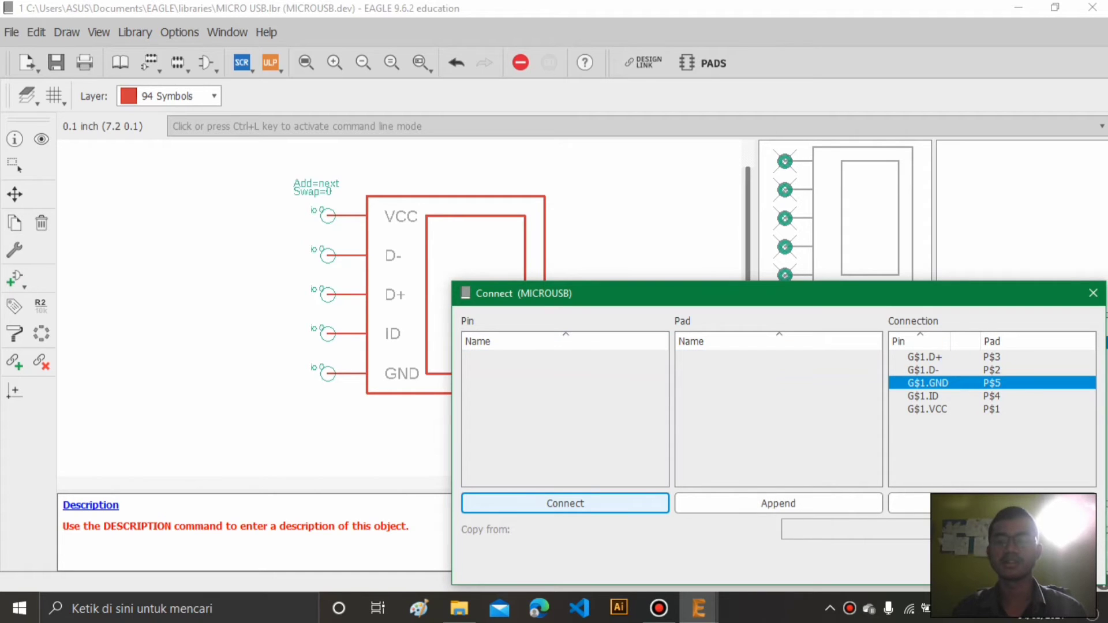
key(Return)
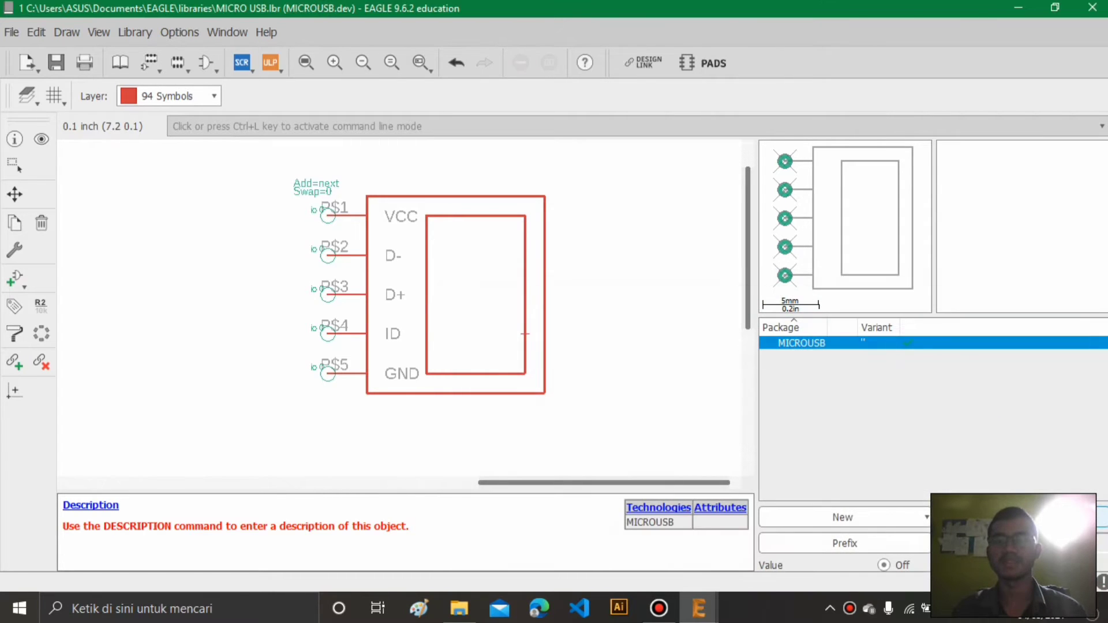
click(13, 165)
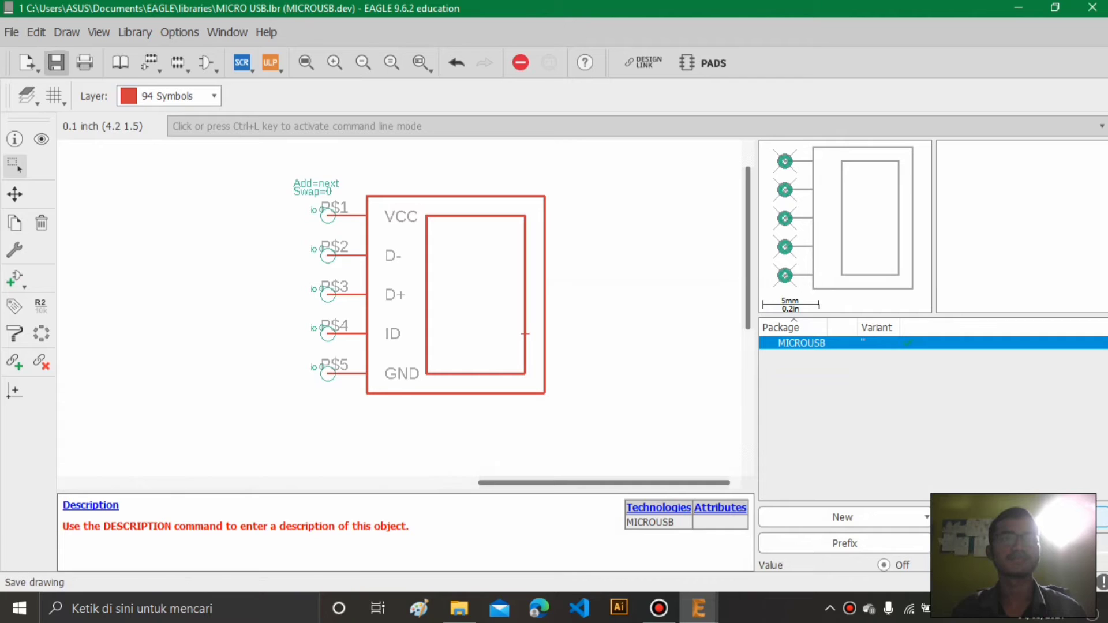
click(56, 62)
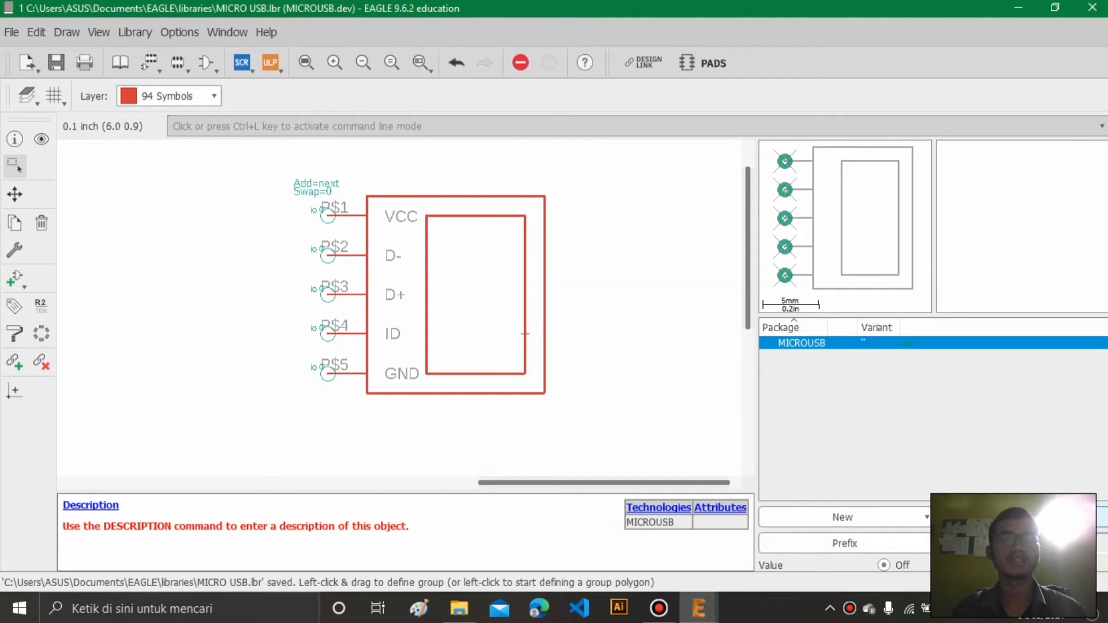
- Switch to the Control Panel and create a new schematic in the tugas 1 project
mouse_move(699, 609)
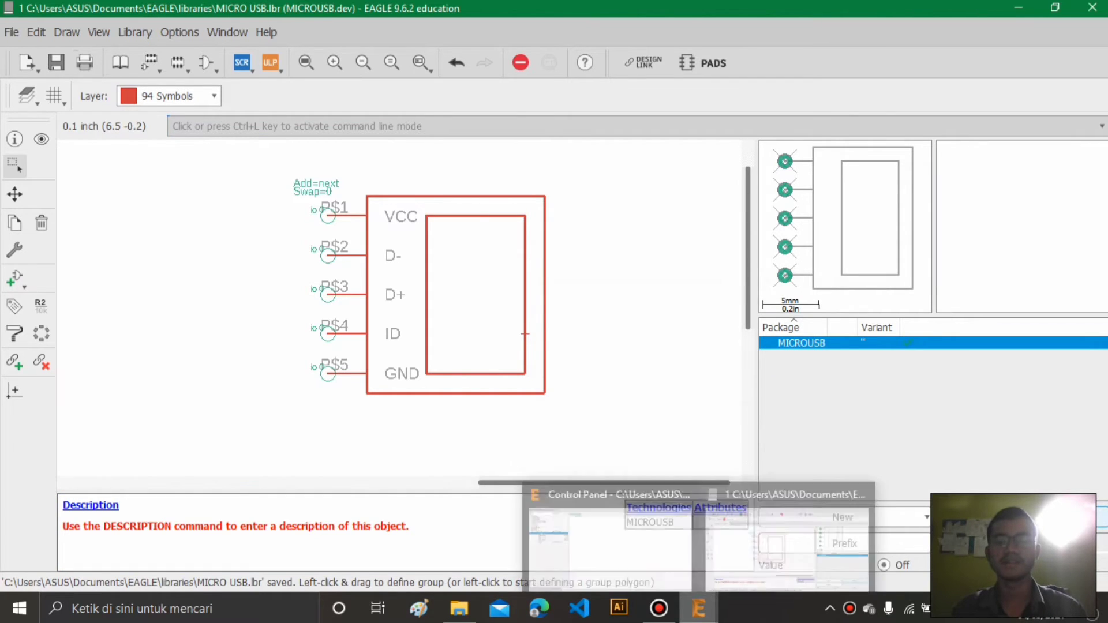
click(610, 542)
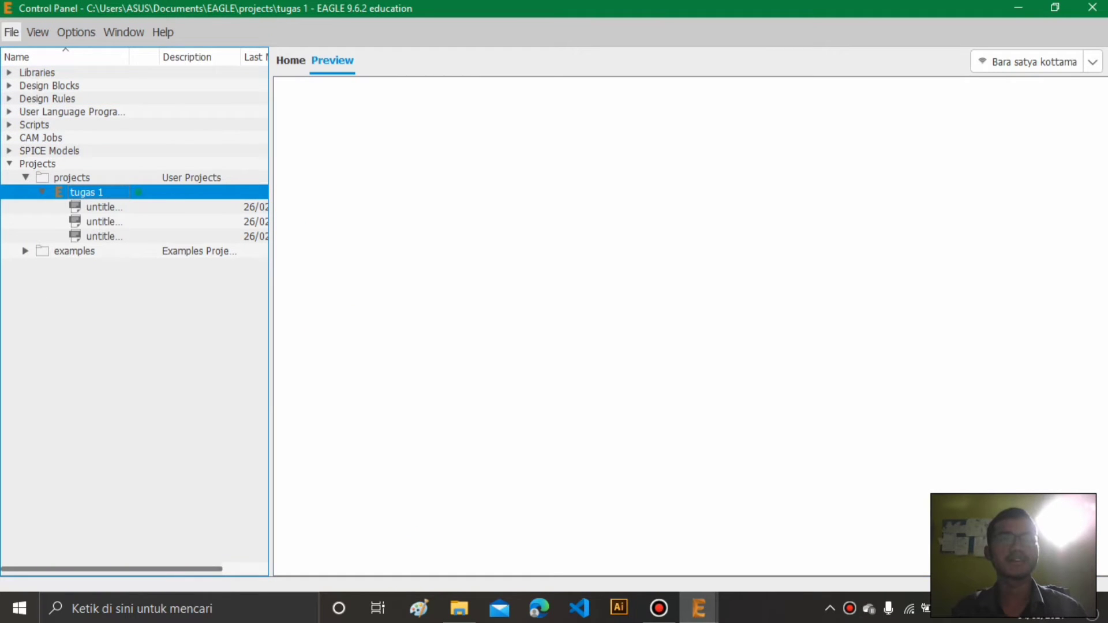
click(11, 32)
mouse_move(35, 50)
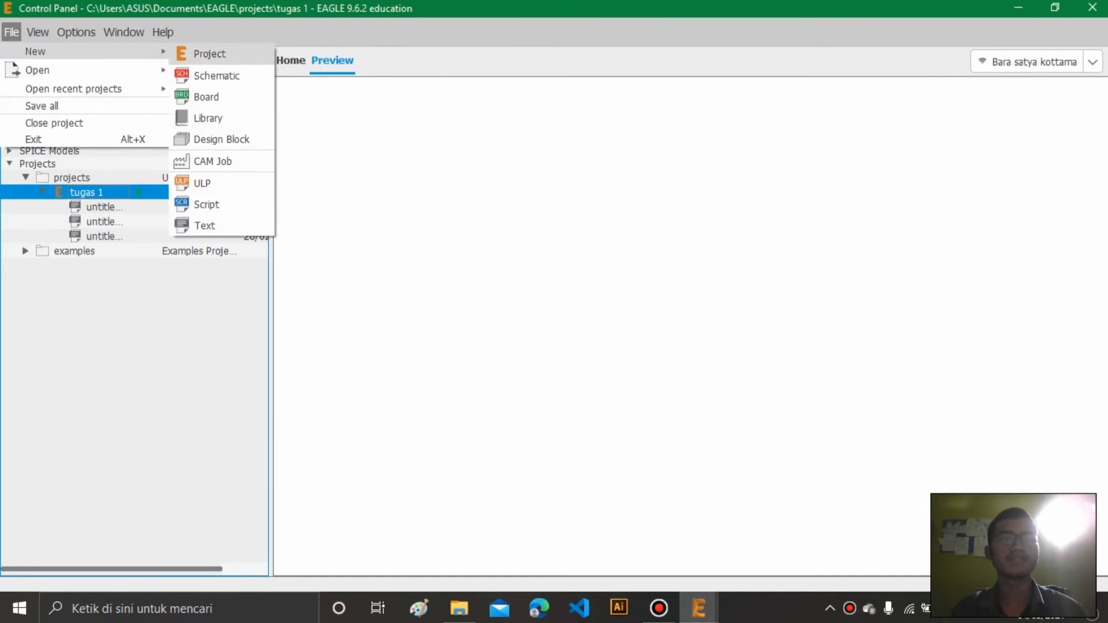
click(206, 75)
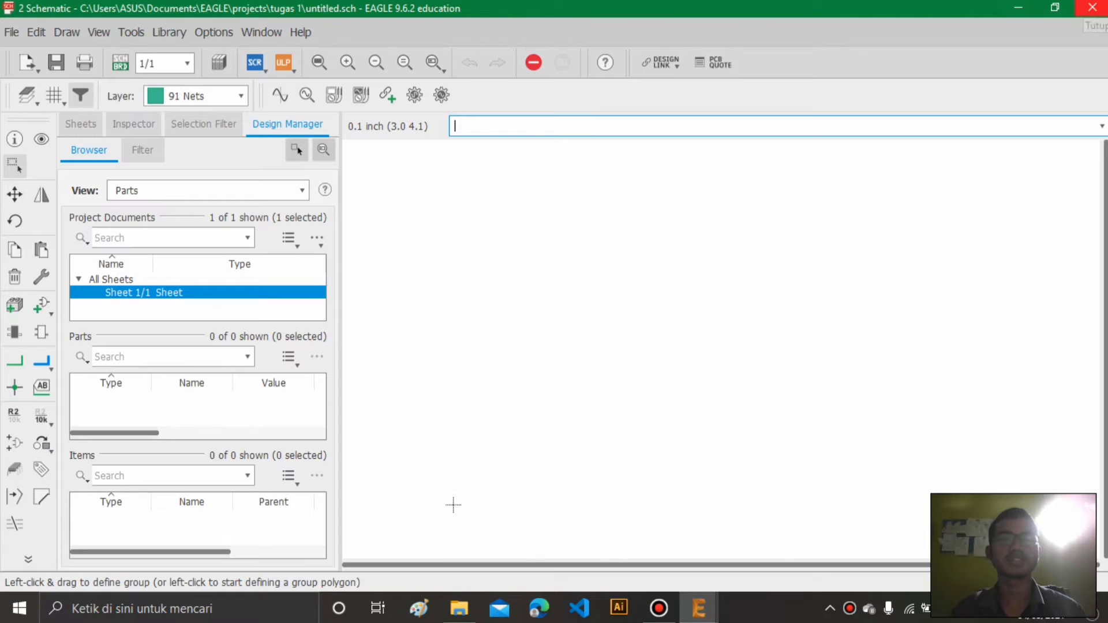
- Close the empty schematic and mark the MICRO USB.lbr user library as in use in the Control Panel
click(1093, 7)
click(9, 72)
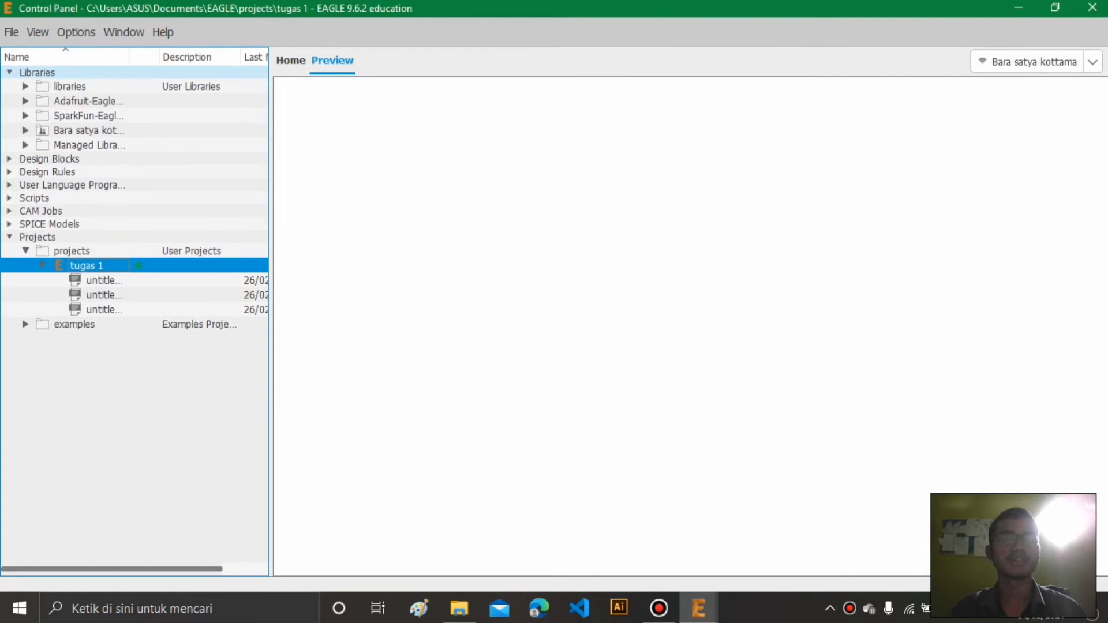
click(25, 86)
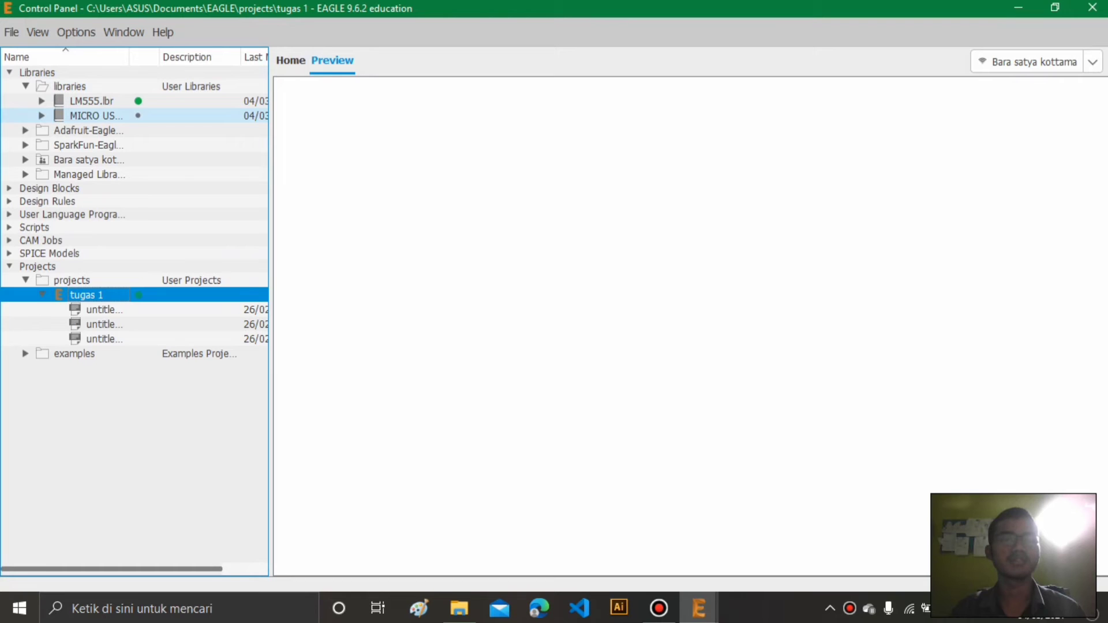
click(138, 116)
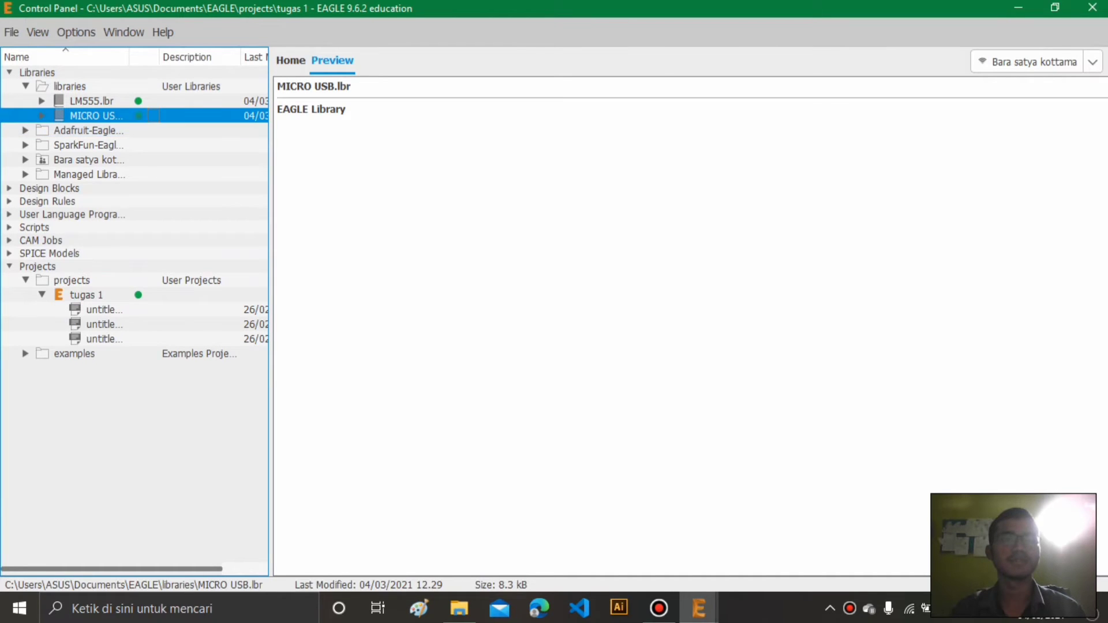
click(25, 87)
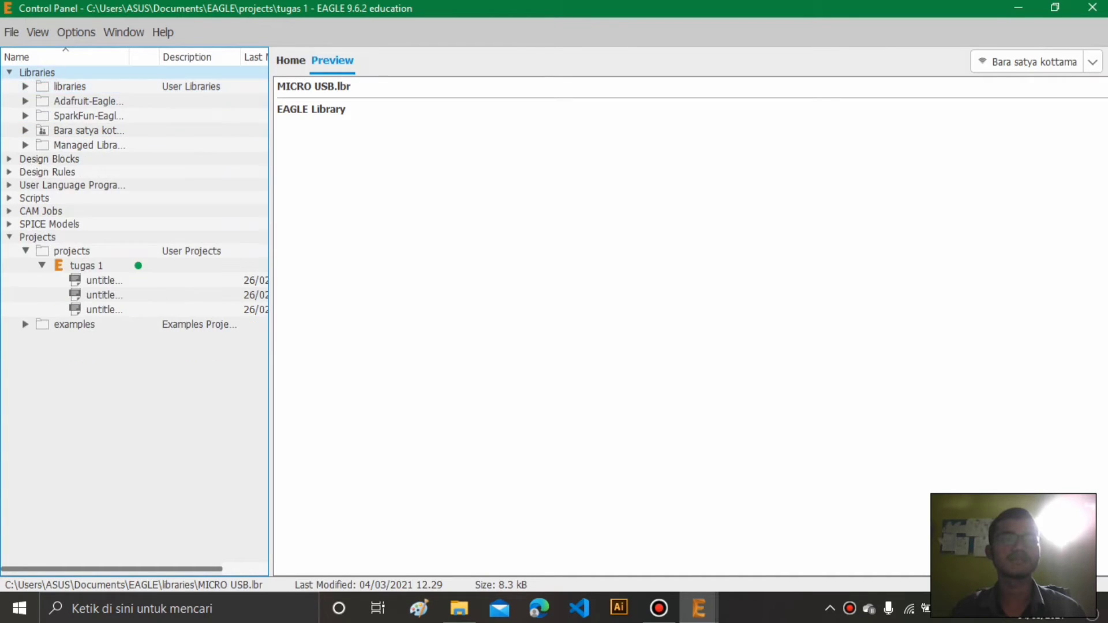
click(9, 72)
- Create a new schematic in the tugas 1 project
click(11, 32)
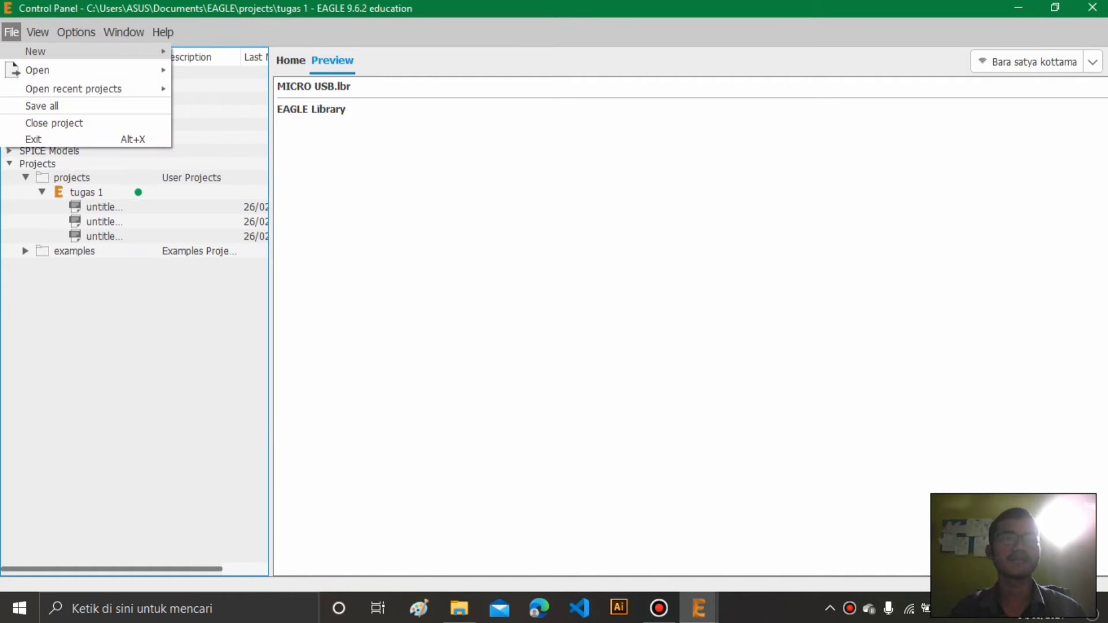
mouse_move(36, 51)
click(217, 75)
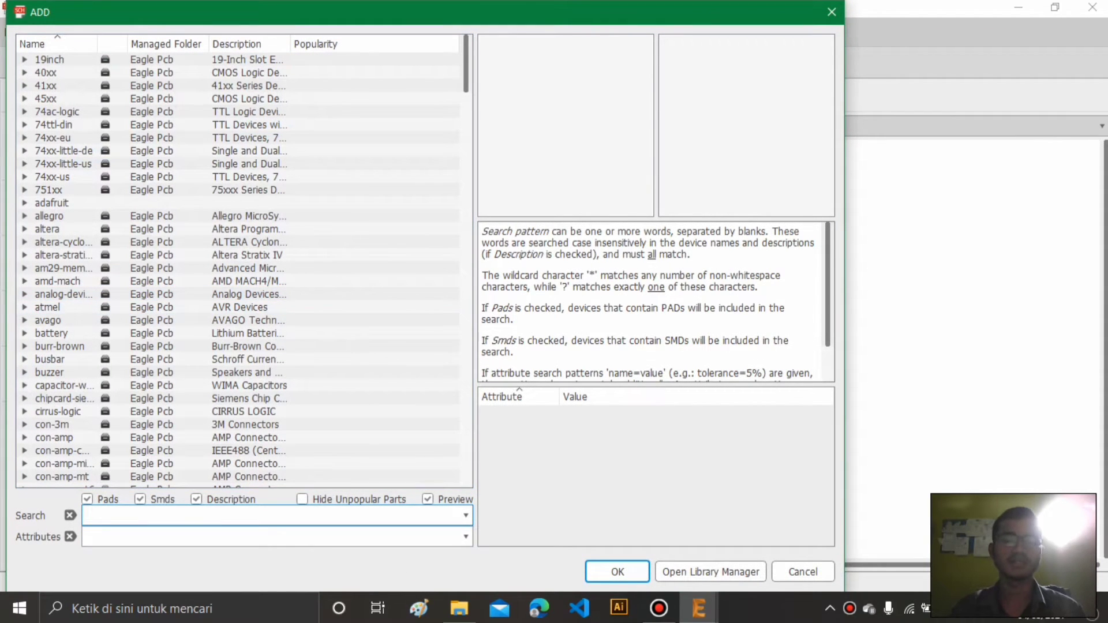
- Try to find the custom part in the component list by searching for MICRO USB
text(MOKRO)
key(BackSpace)
key(BackSpace)
key(BackSpace)
text(CRO US)
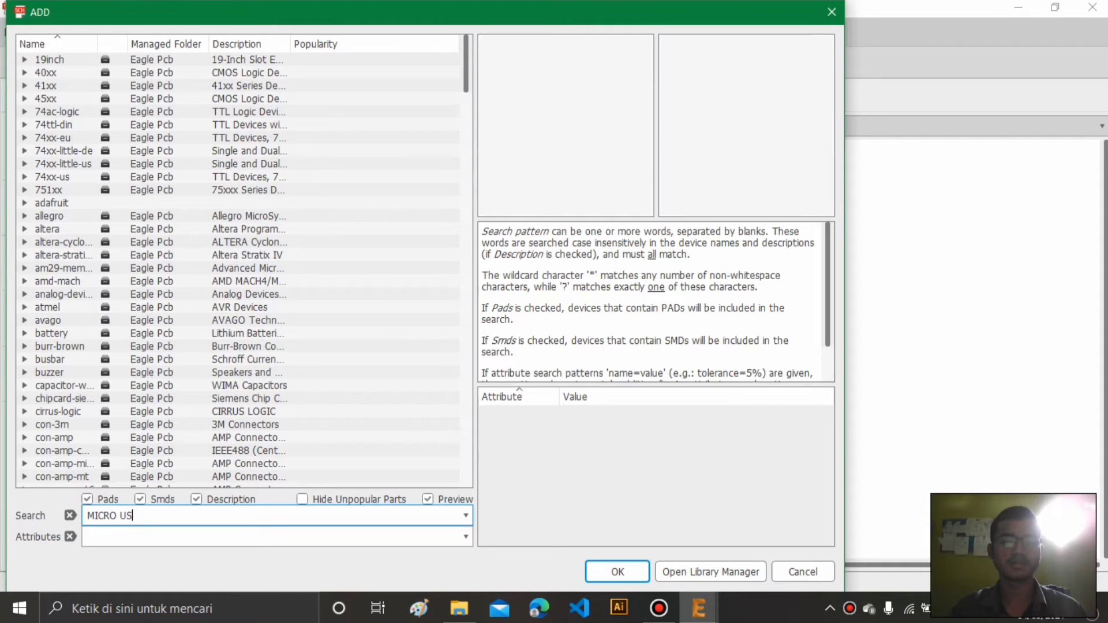
text(B)
key(Return)
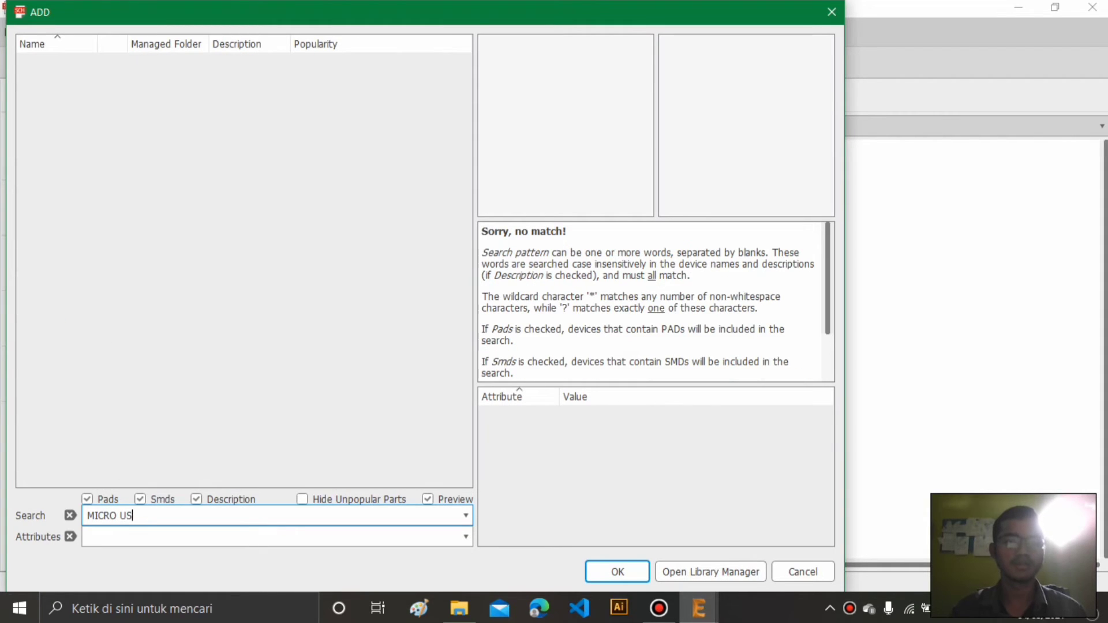
- Search the component list for MICROUSB and place one MICROUSB device in the schematic
key(BackSpace)
key(BackSpace)
key(BackSpace)
key(BackSpace)
text(USB)
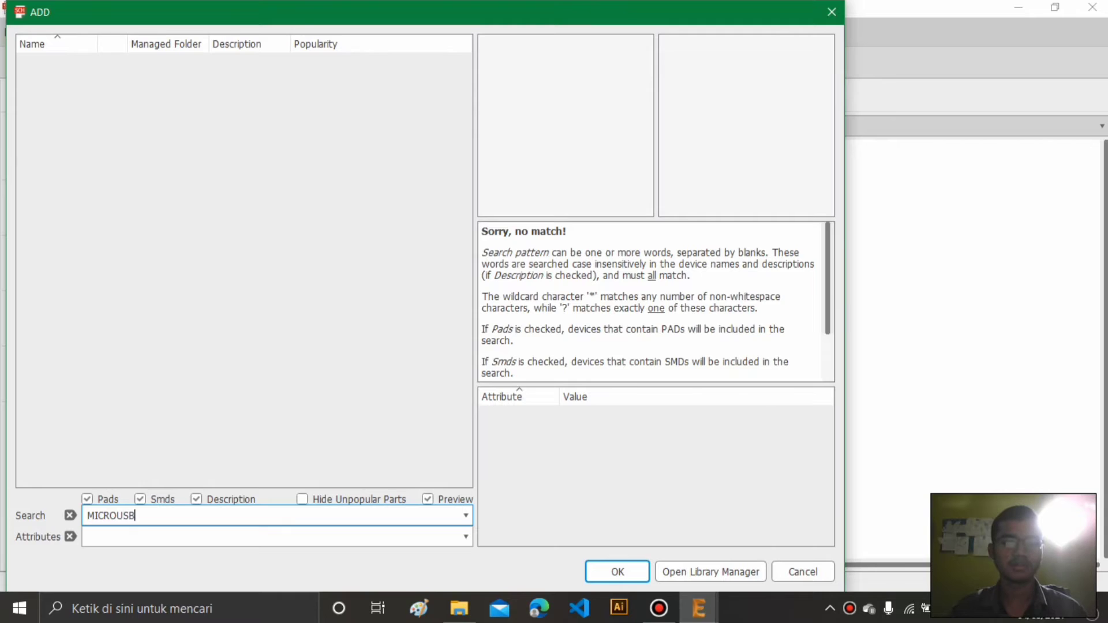
key(Return)
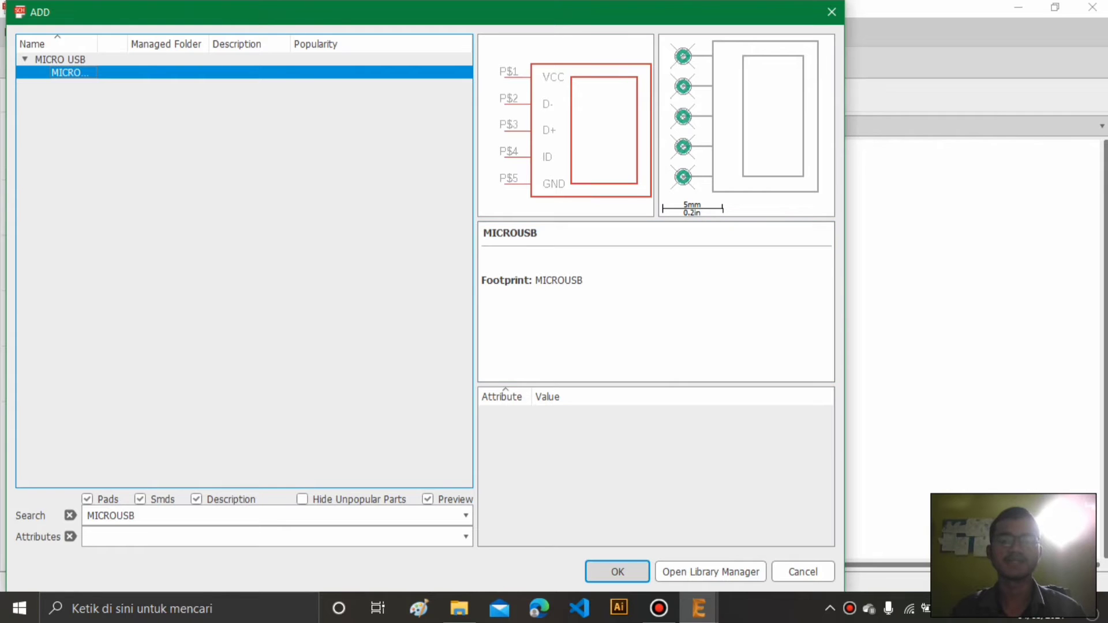
click(617, 571)
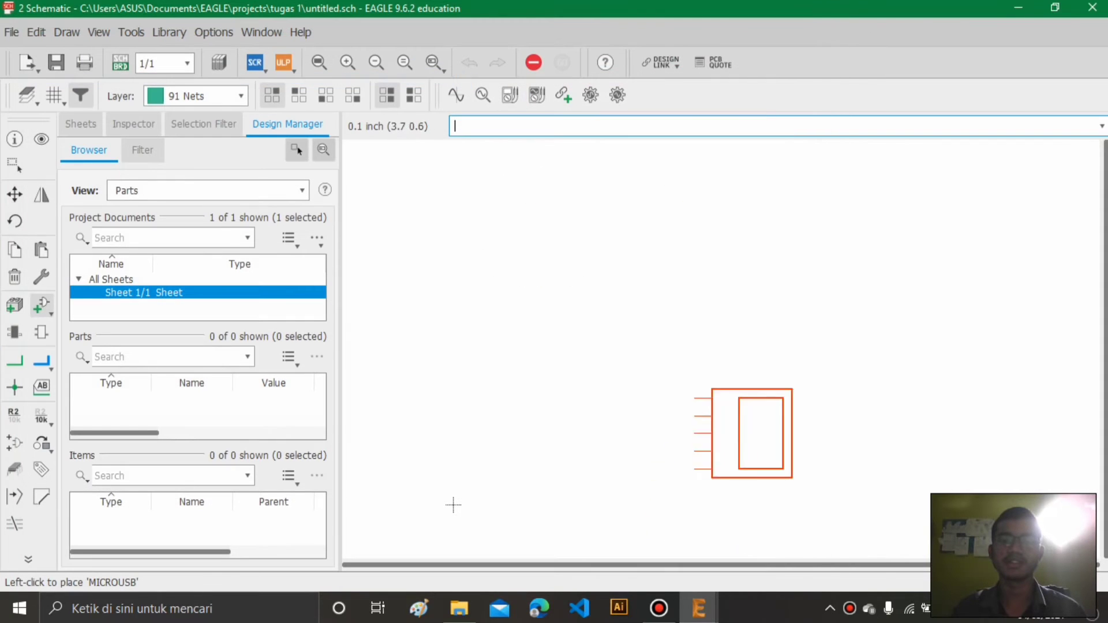
click(692, 303)
key(Escape)
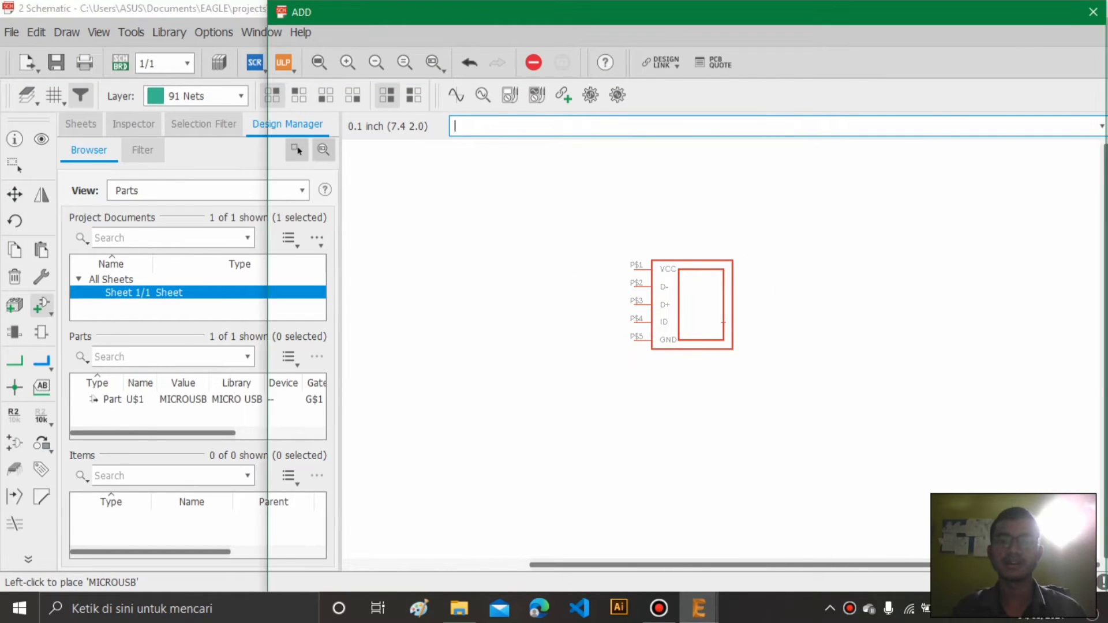
key(Escape)
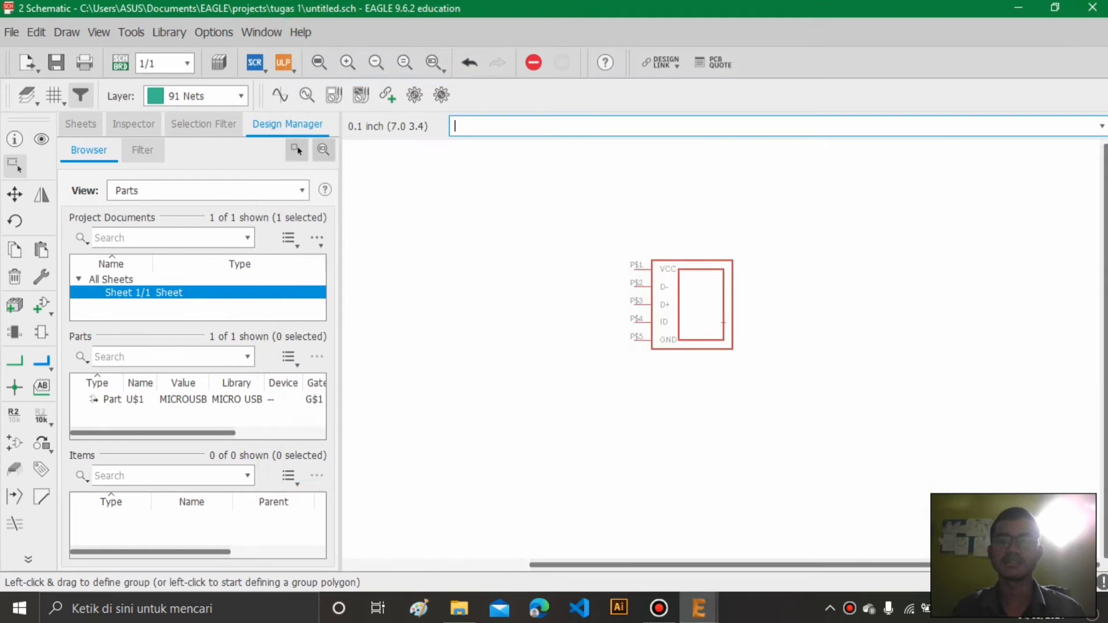
scroll(731, 397, up, 3)
middle_drag(731, 396, 767, 377)
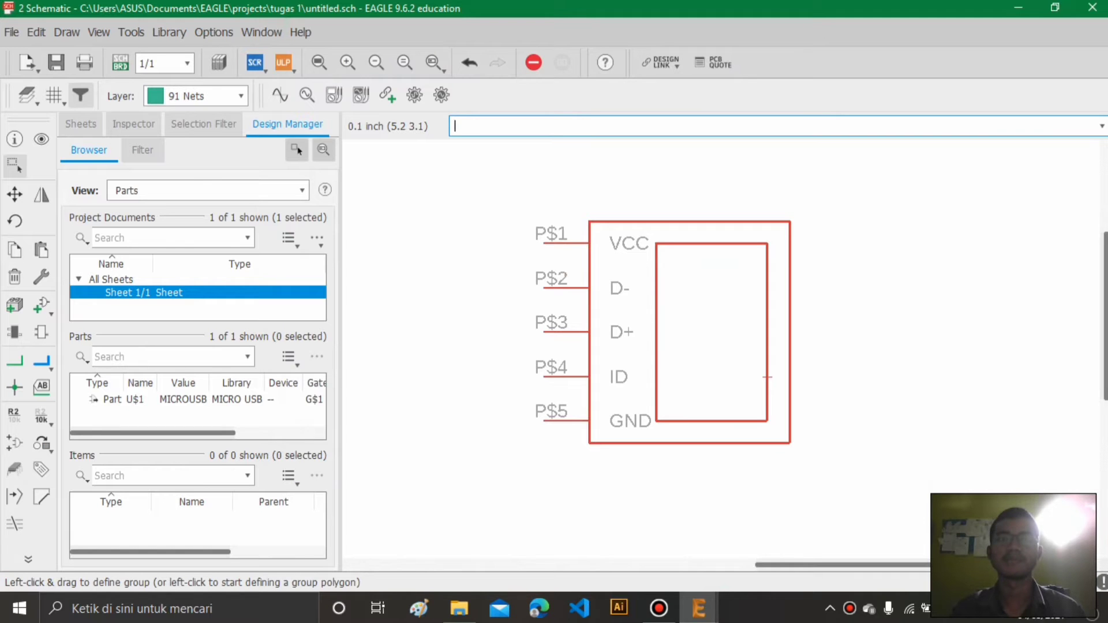
click(660, 608)
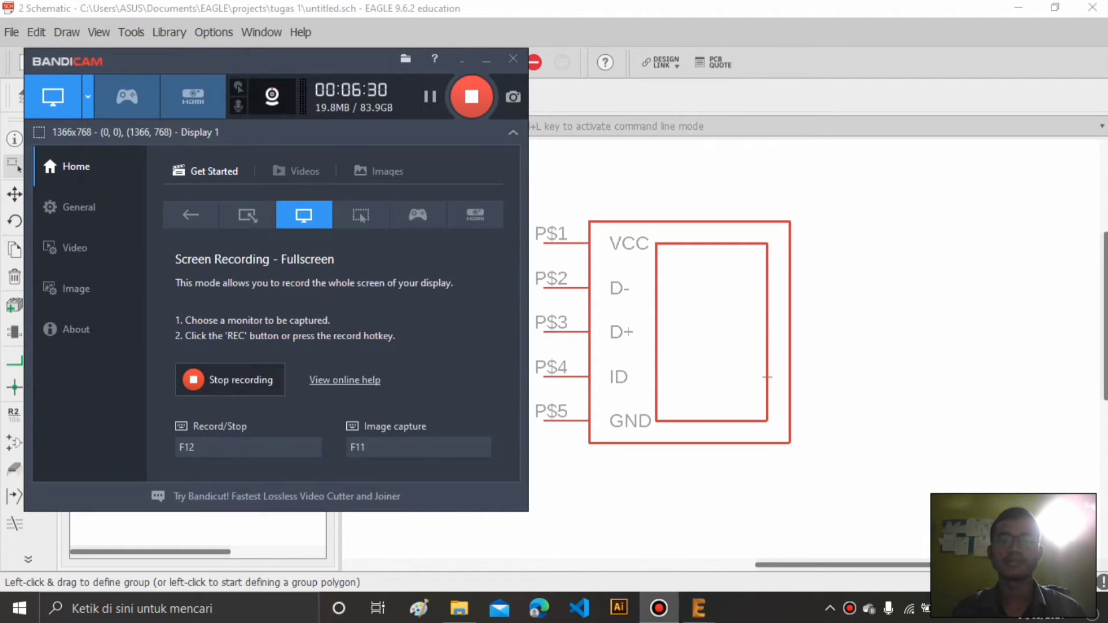
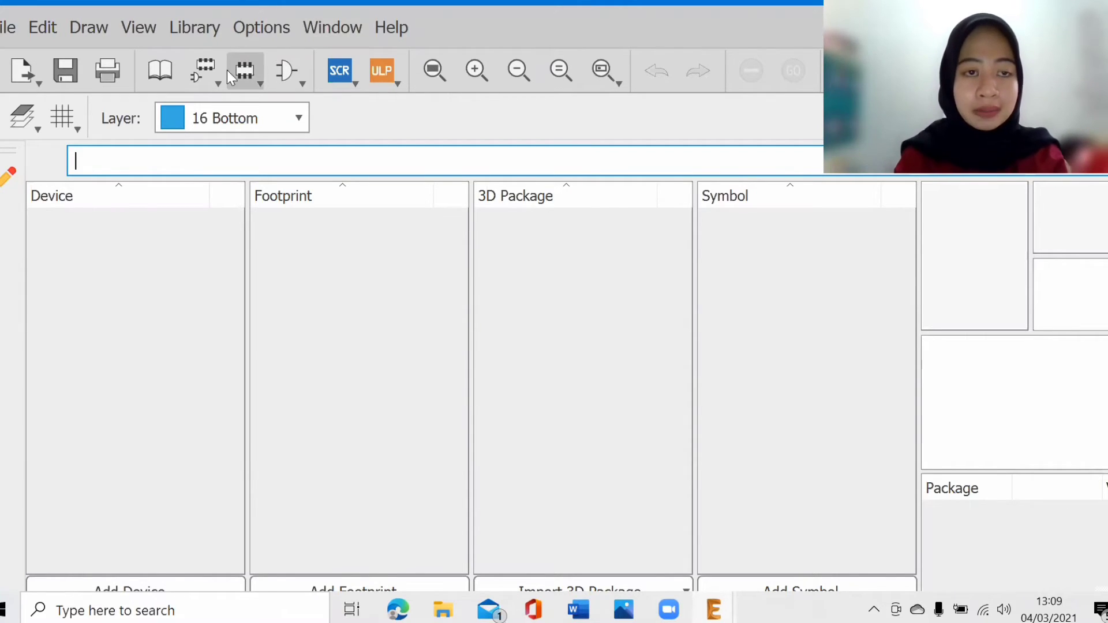
- Create a new symbol named ESP8266EX in the empty library
click(270, 71)
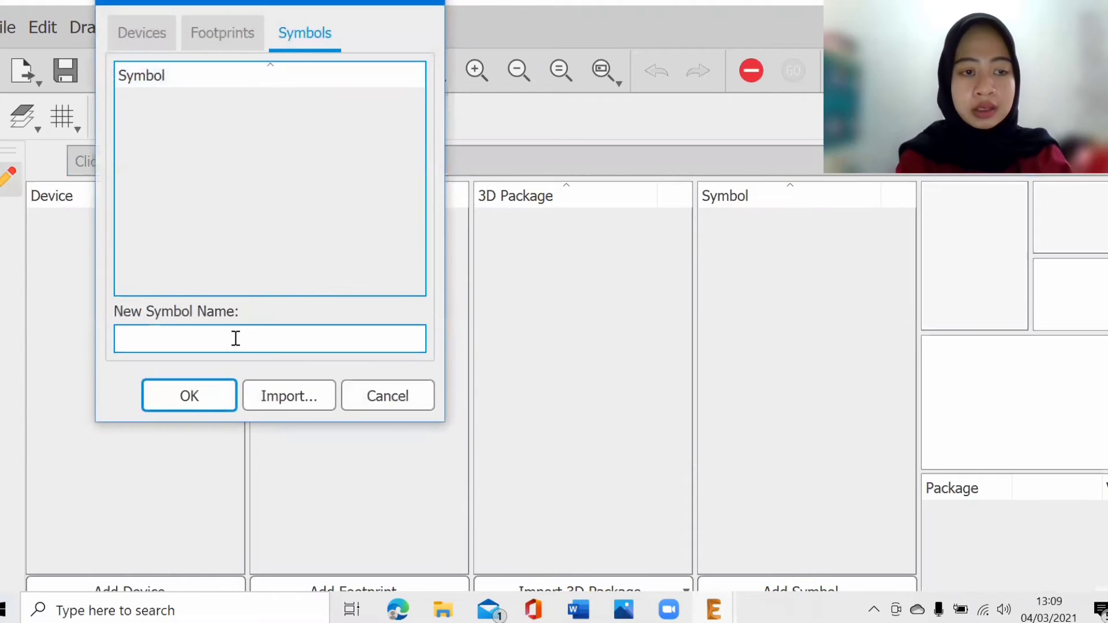
click(212, 340)
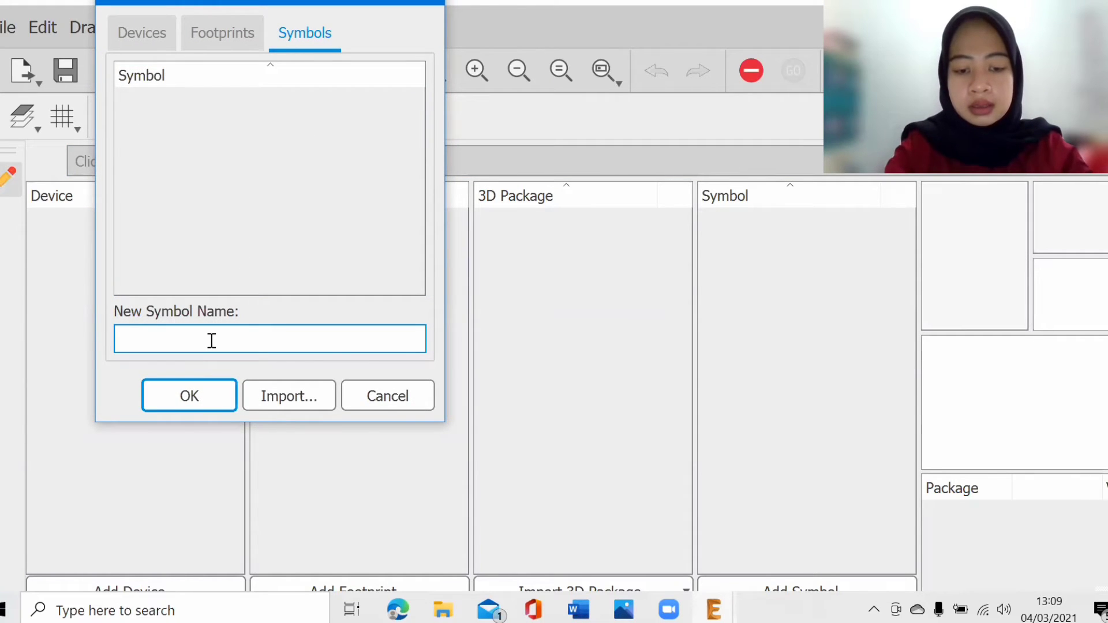
text(82)
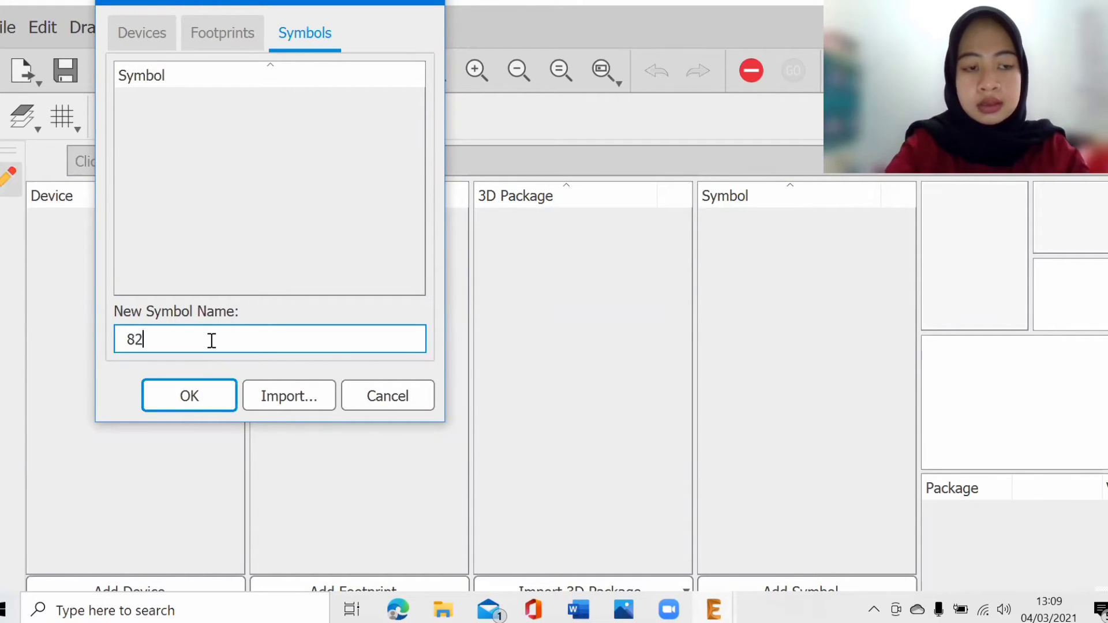
key(BackSpace)
key(BackSpace)
text(ES)
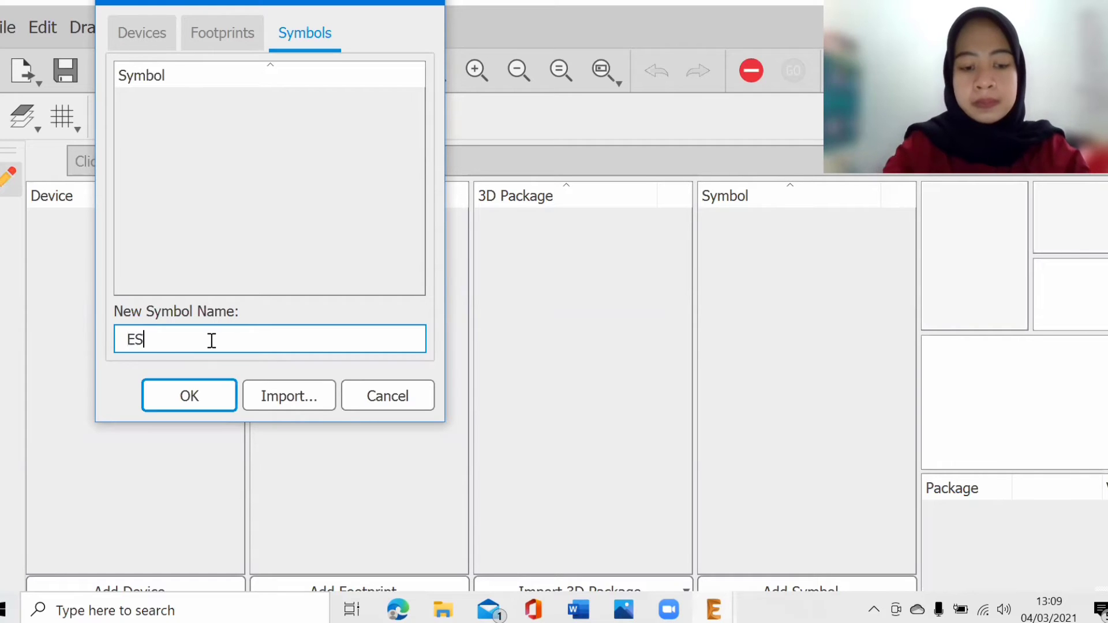
text(P8)
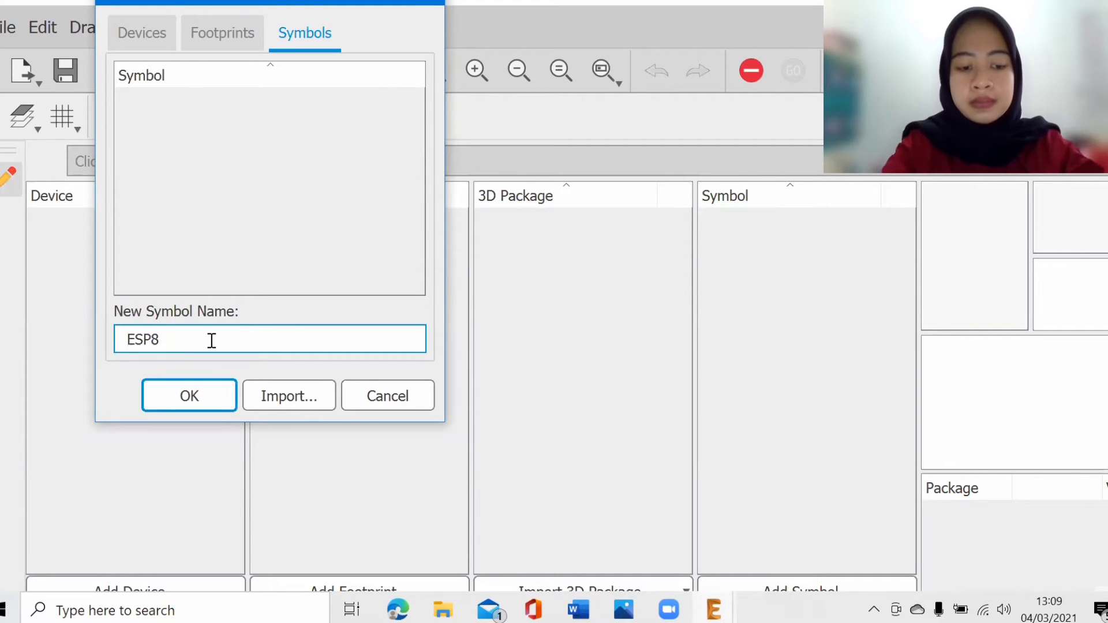
text(266EX)
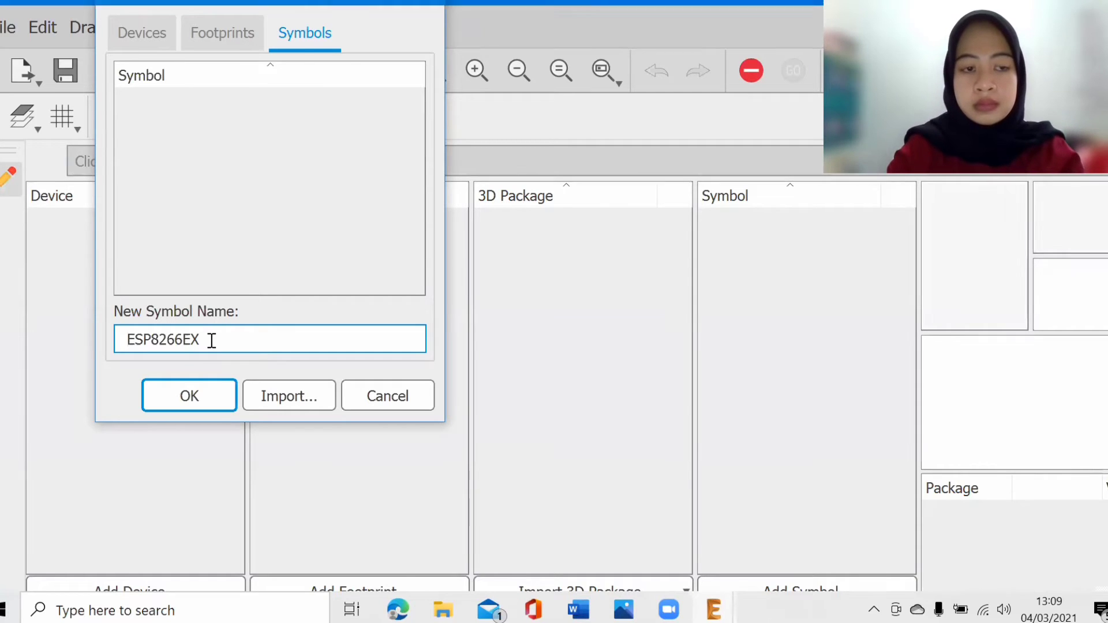
key(Return)
click(209, 376)
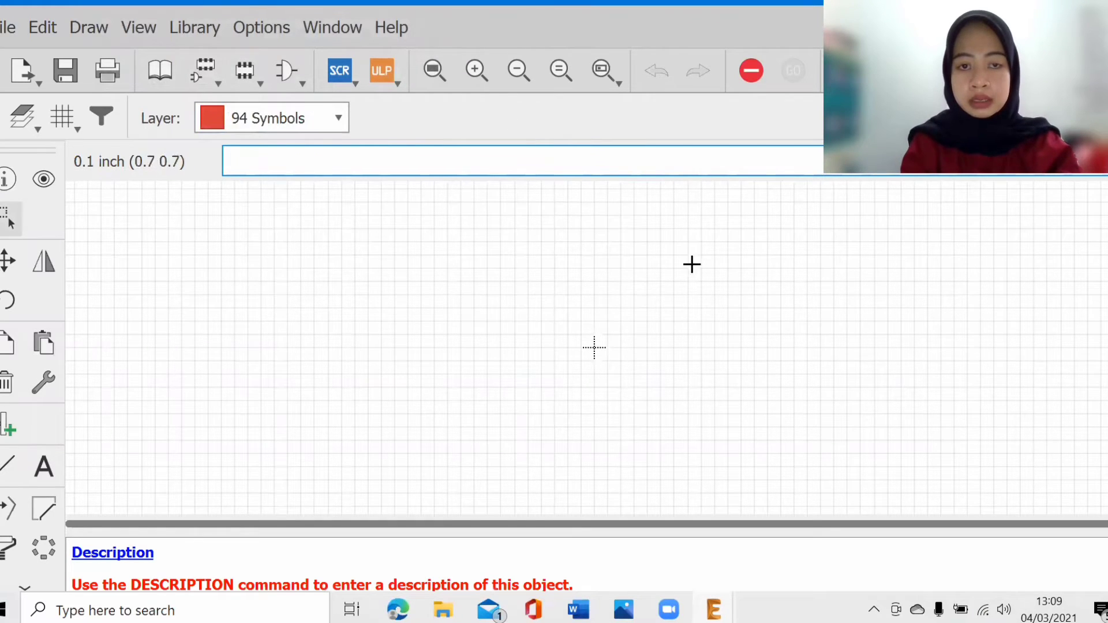
- Place eight pins in a vertical column at x -1.6 inch, spaced 0.2 inch apart from y 0.8 to -0.6
click(10, 420)
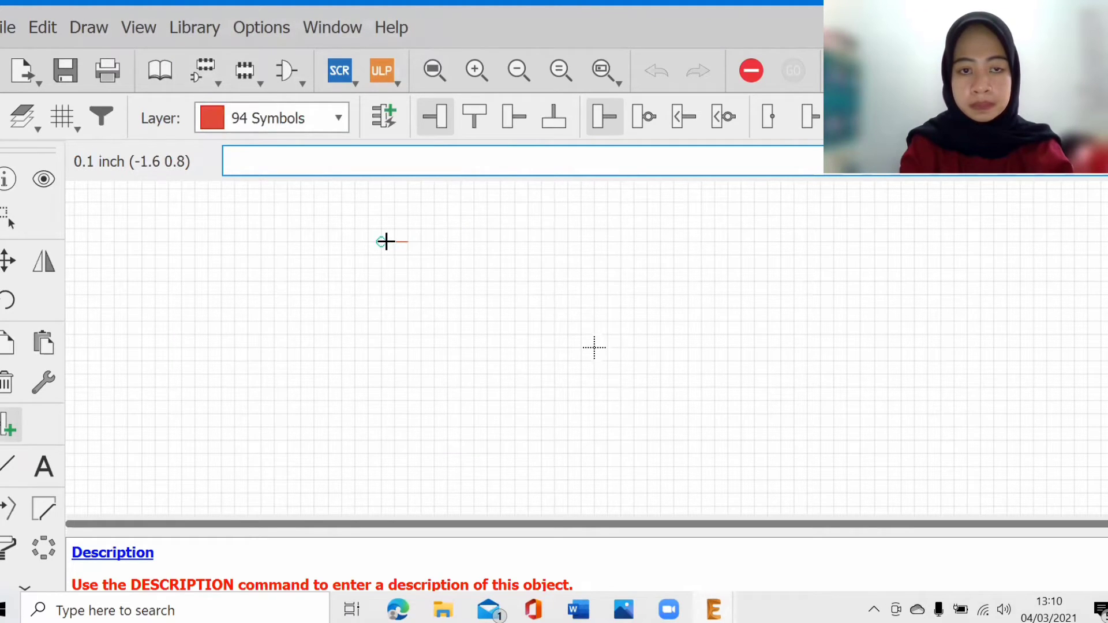
click(386, 241)
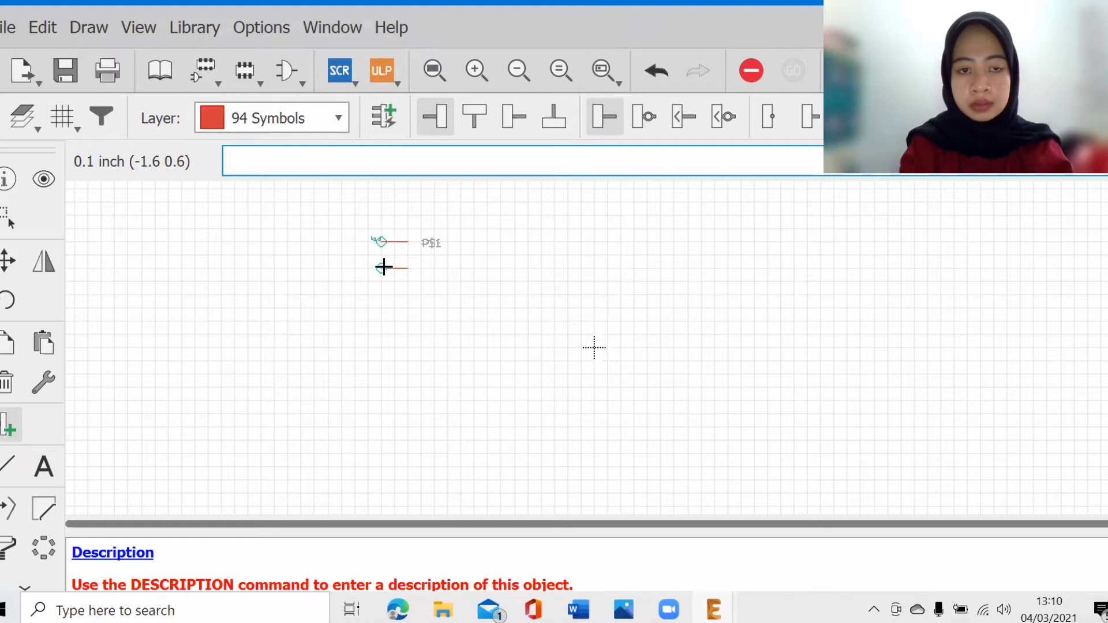
click(384, 269)
click(383, 294)
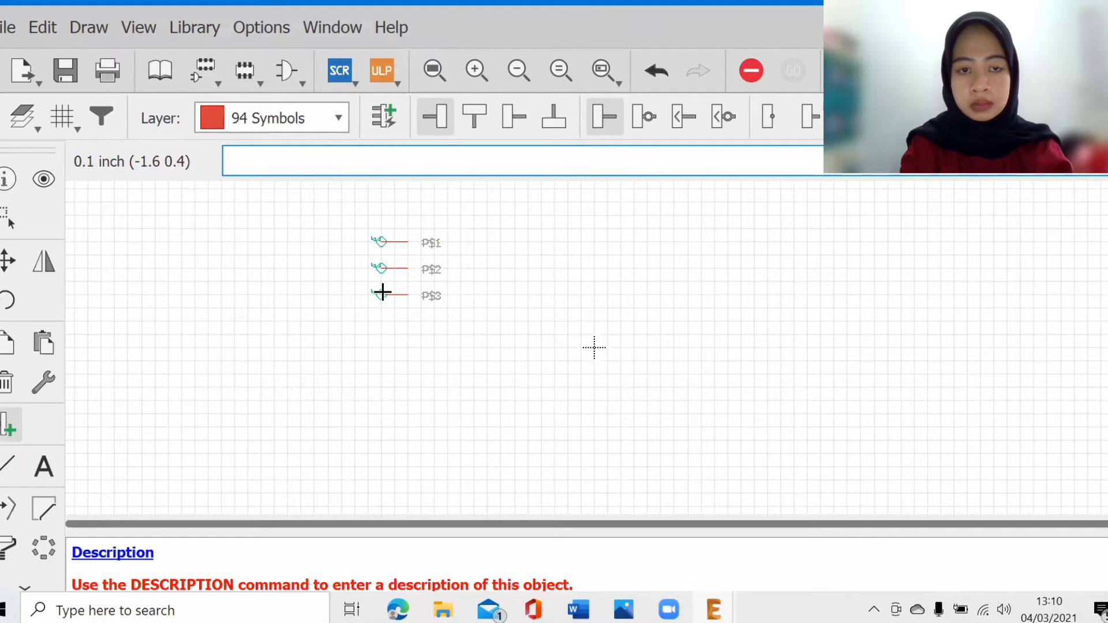
click(383, 321)
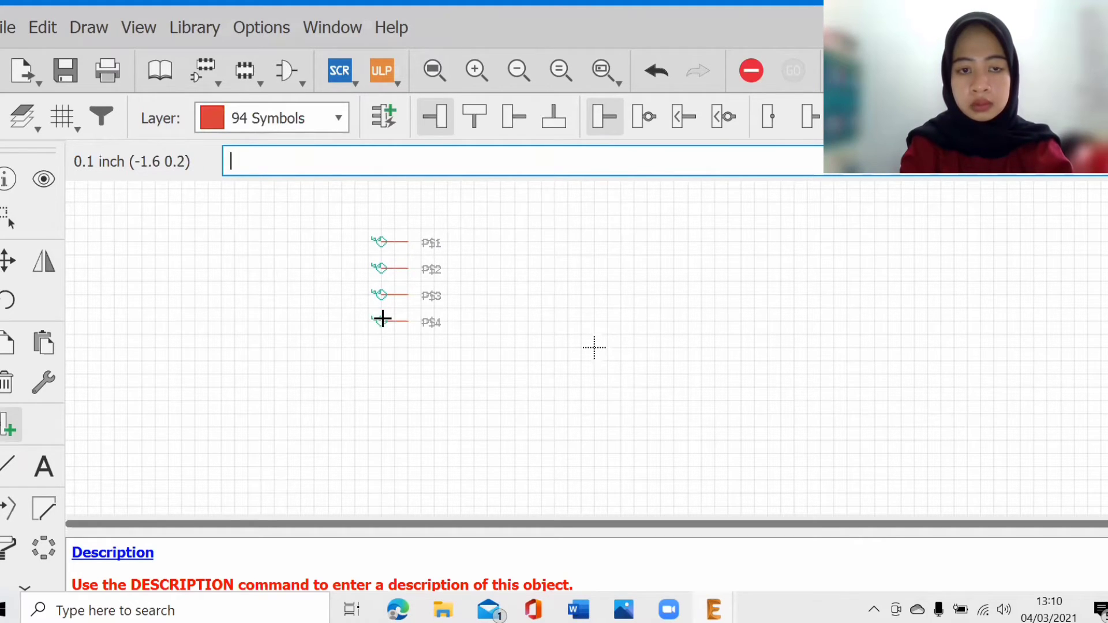
click(382, 347)
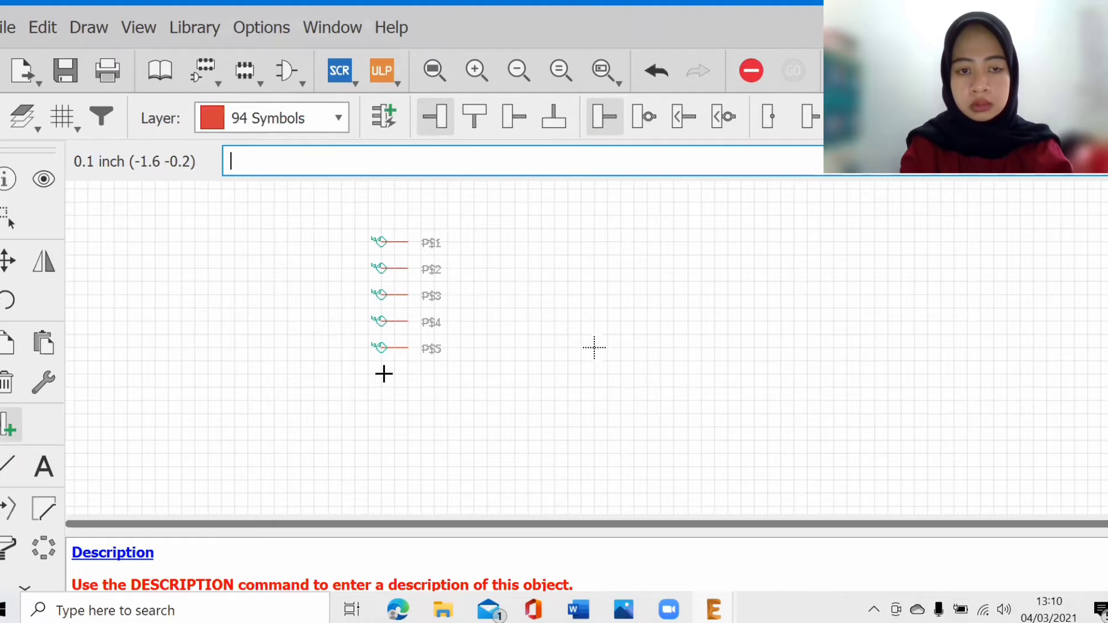
click(384, 374)
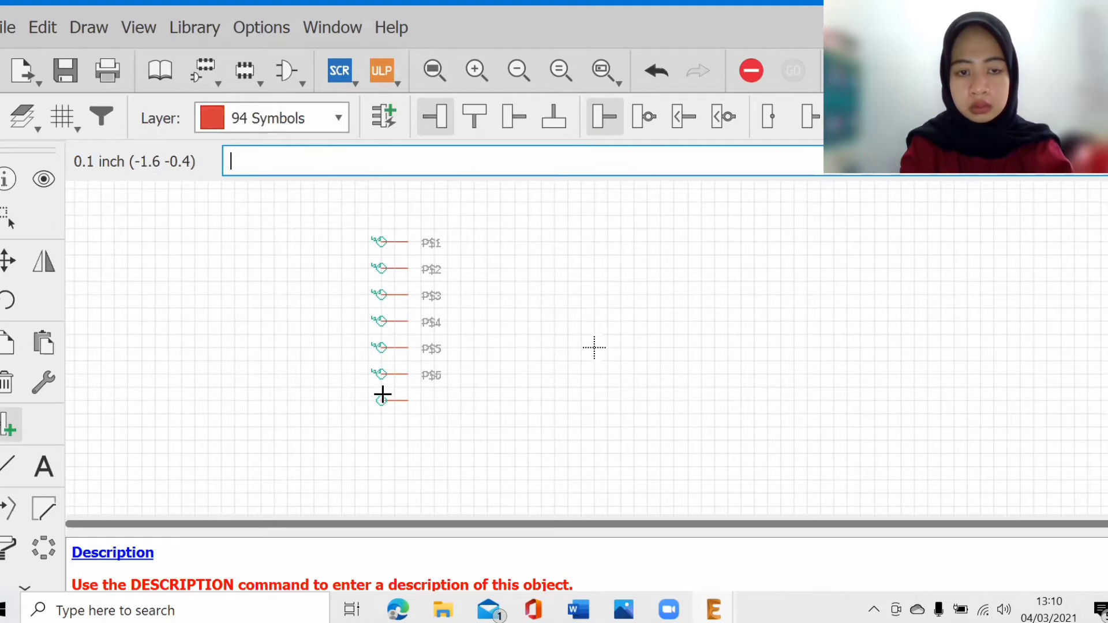
click(383, 397)
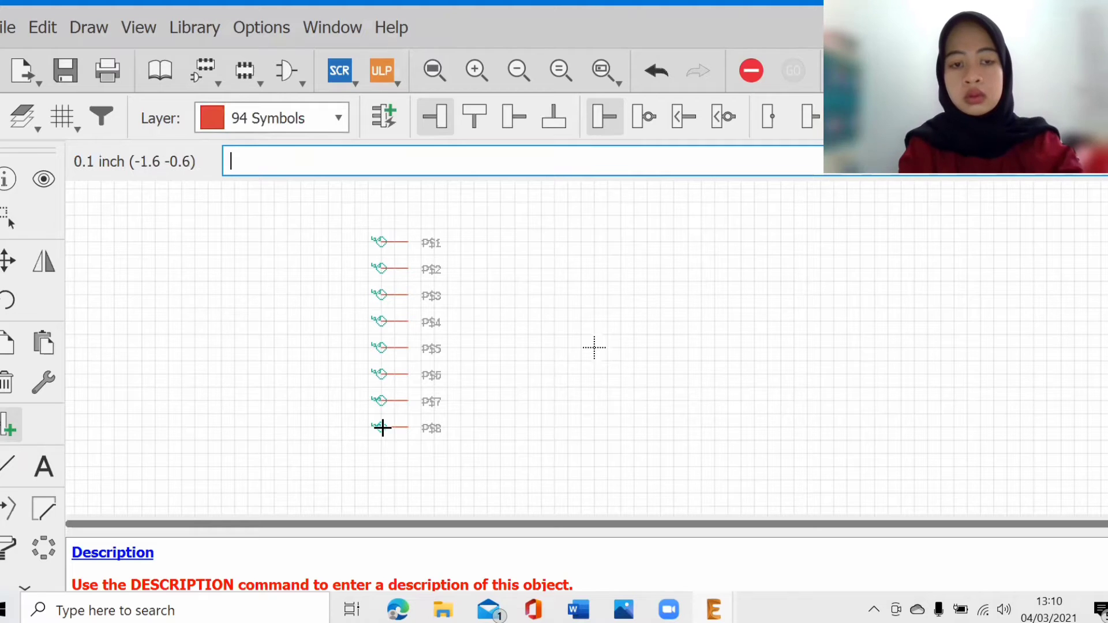
key(Escape)
- Copy the eight-pin column and paste it rotated 90 degrees as a row along the symbol's lower side
drag(339, 226, 471, 483)
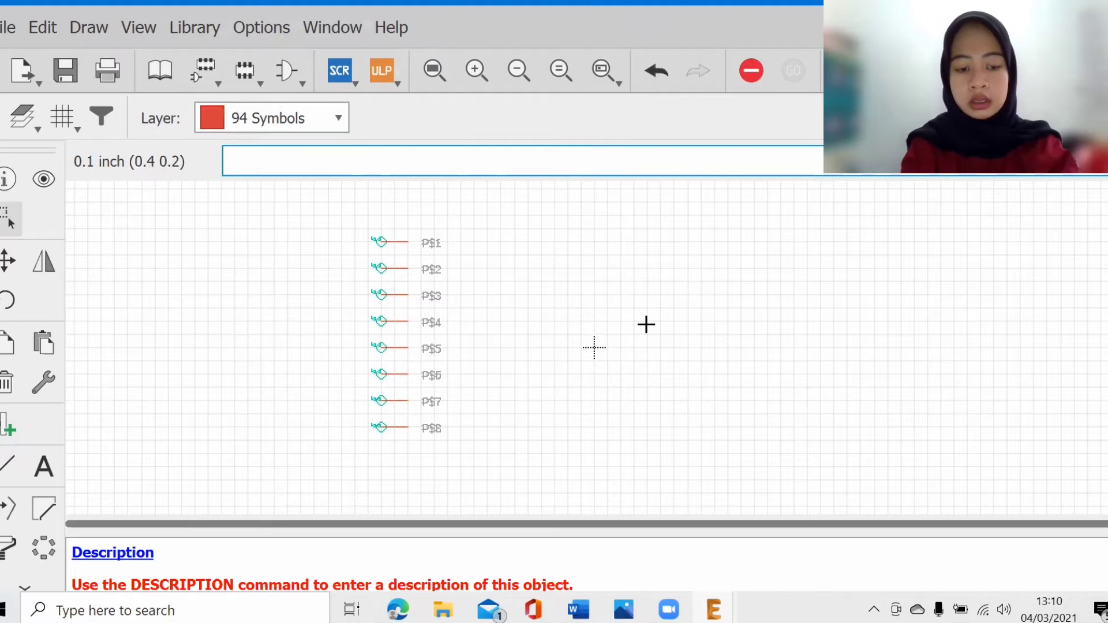
key(ctrl+v)
right_click(671, 351)
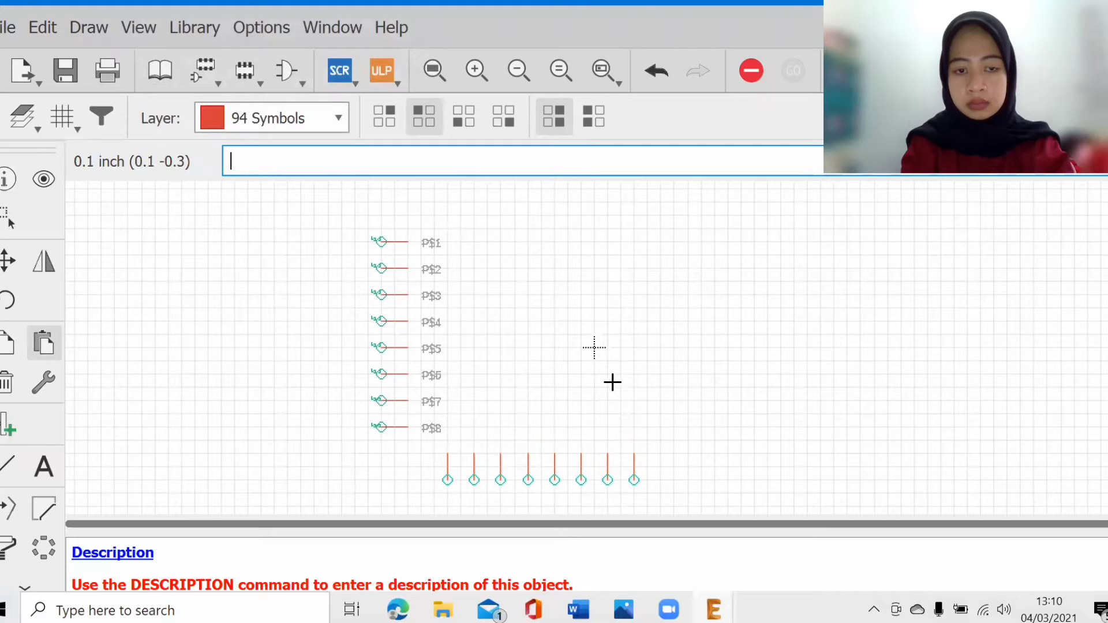
click(642, 390)
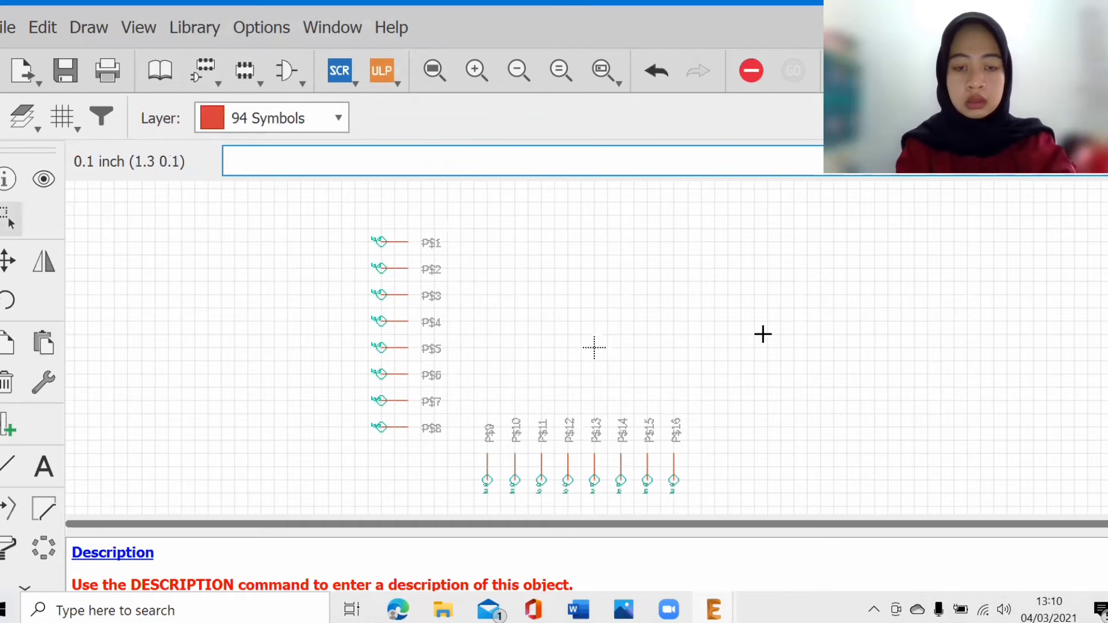
- Paste another copy of the eight pins rotated 180 degrees as a column mirroring the original pins on the opposite side
key(ctrl+v)
right_click(759, 348)
right_click(759, 350)
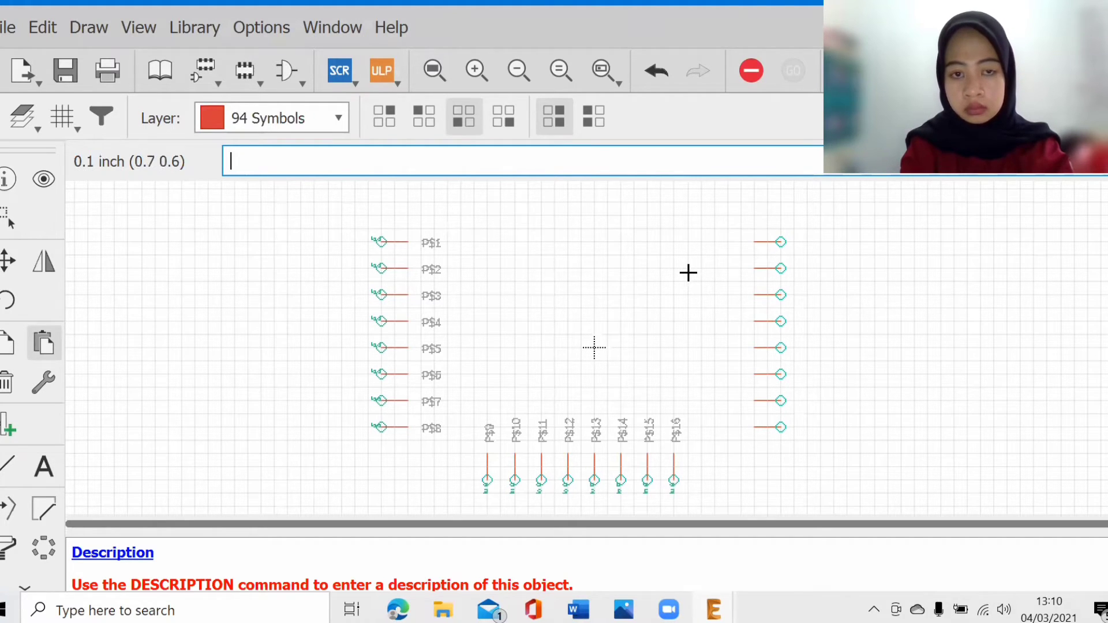
click(688, 272)
- Paste another copy of the eight pins rotated 270 degrees as a row along the symbol's upper side, aligned with the lower row
key(ctrl+v)
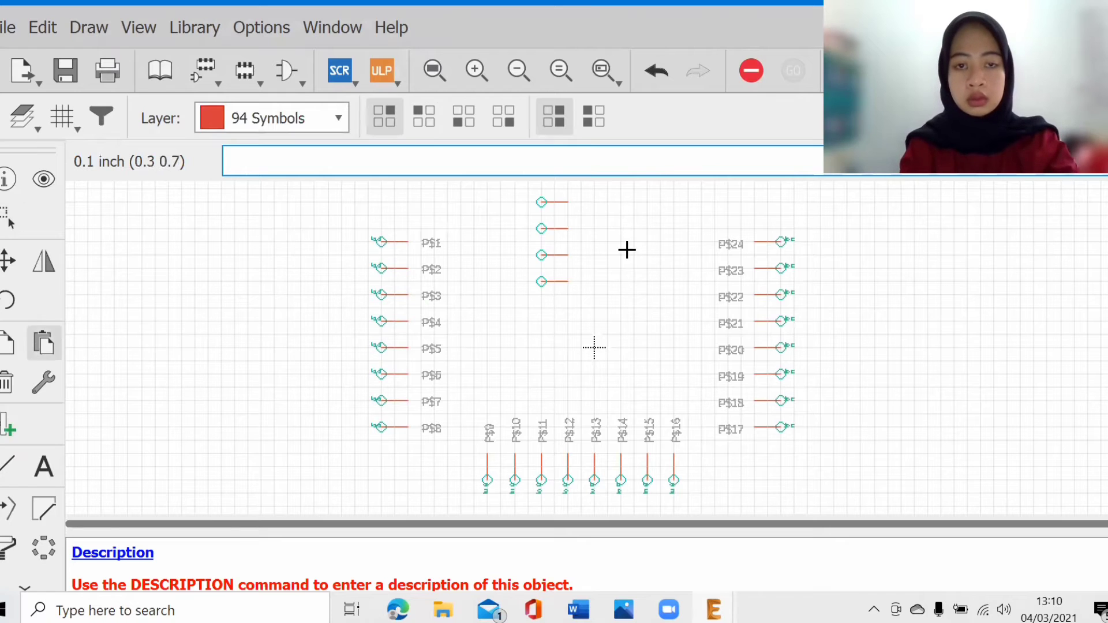
right_click(628, 249)
right_click(628, 249)
right_click(630, 248)
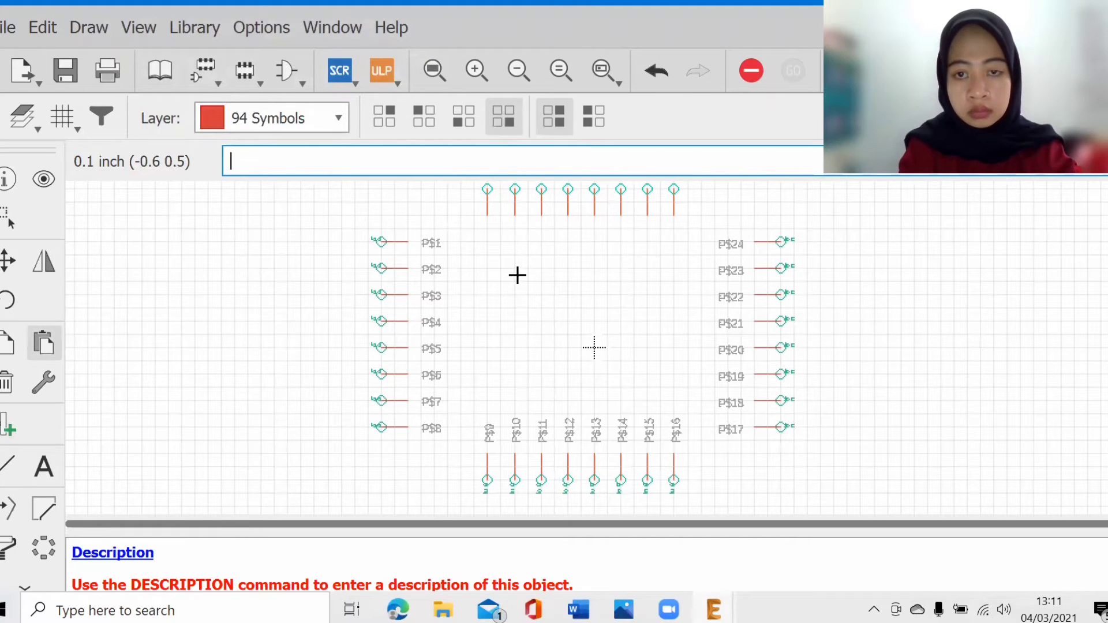
click(516, 275)
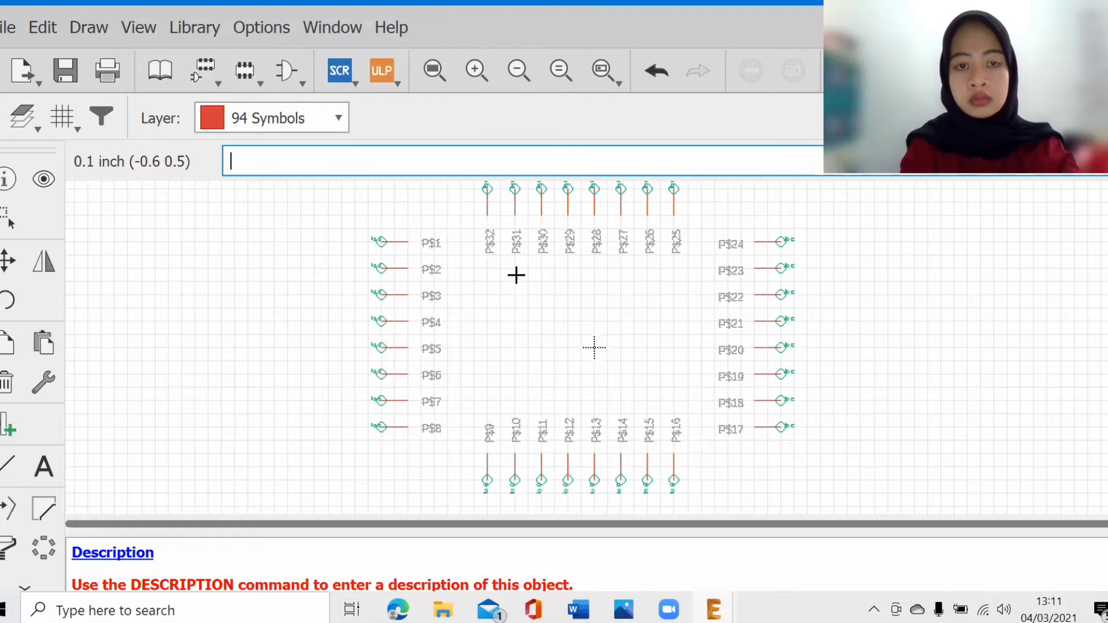
- Add a single downward-pointing pin at (-1.1 1.2) inch, beside pin P$32 in the upper row
click(7, 430)
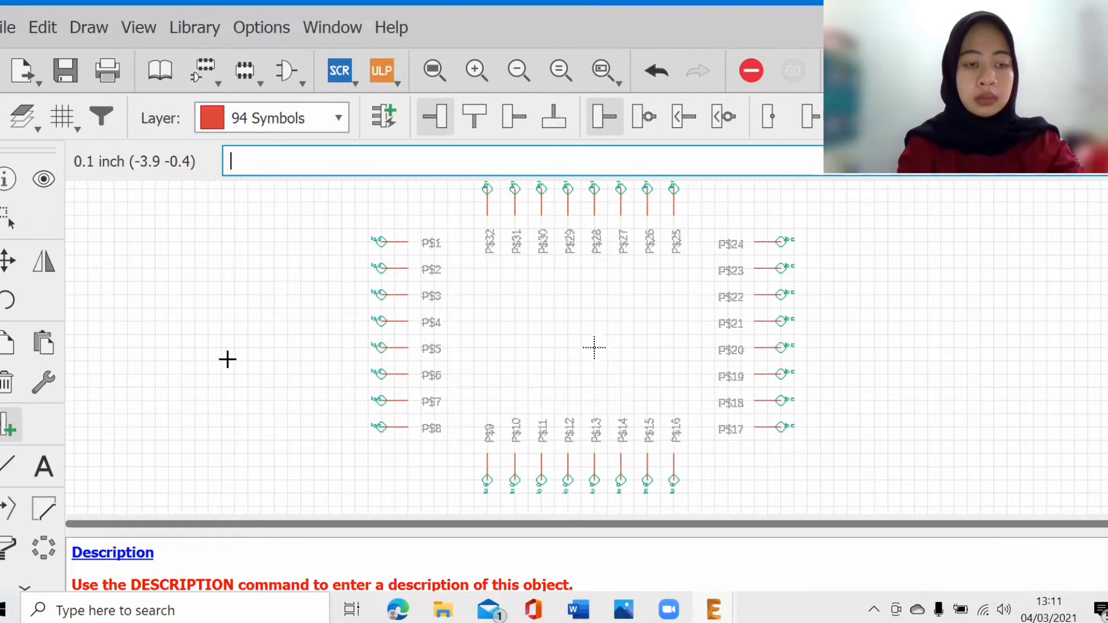
right_click(382, 192)
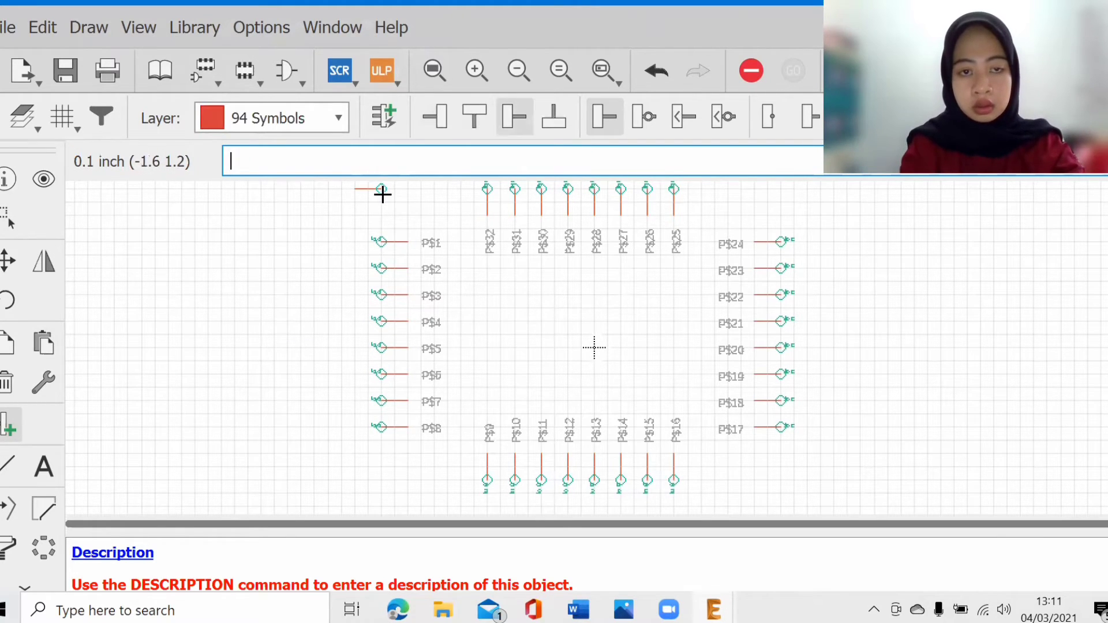
right_click(380, 189)
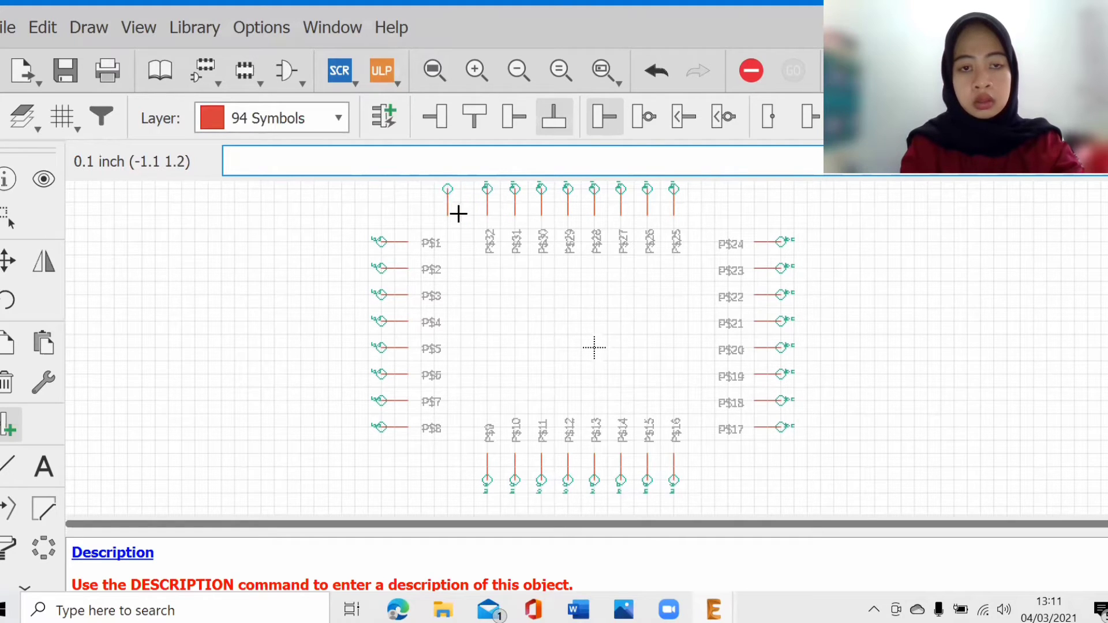
click(446, 188)
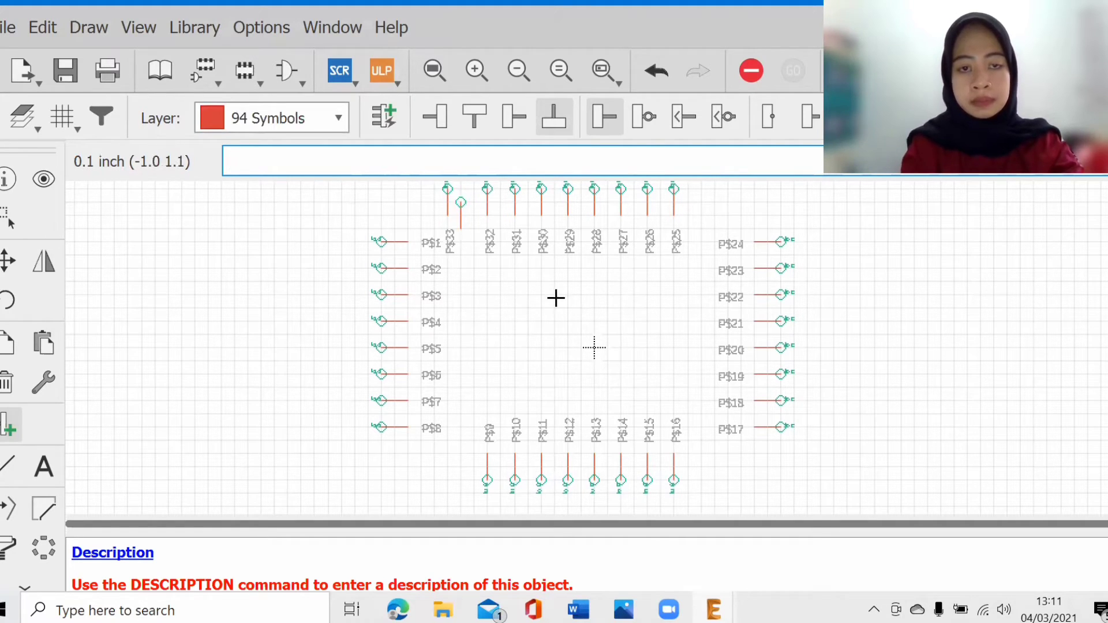
key(Escape)
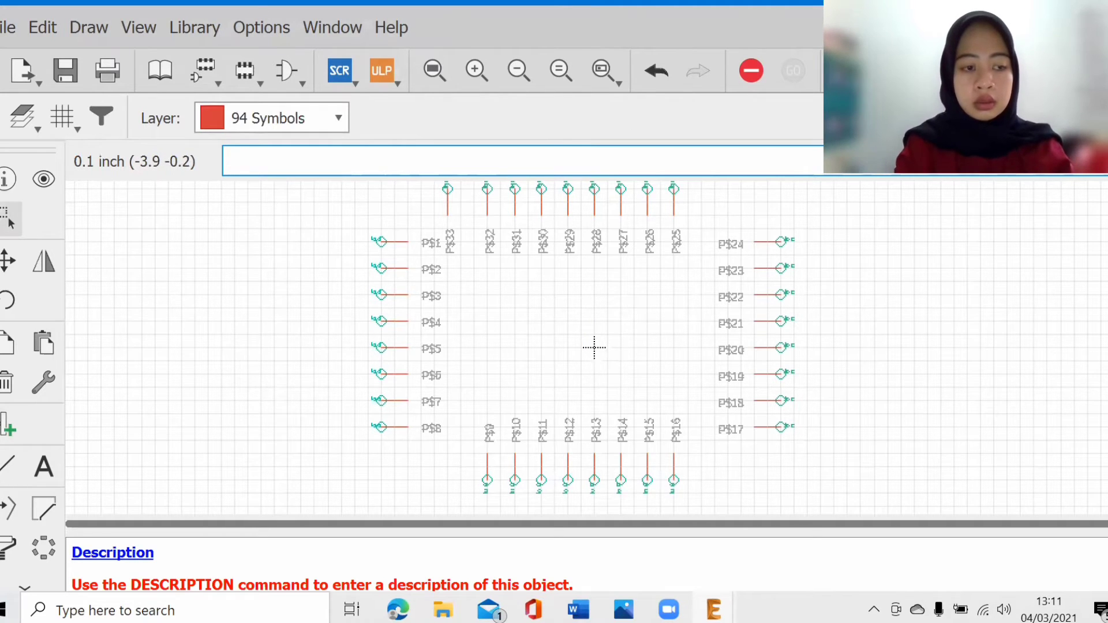
- Draw a closed rectangular outline with 0.01 lines on the Symbols layer through the inner pin ends, from (-1.4 1.0) to (1.2 -0.8) inch
click(8, 467)
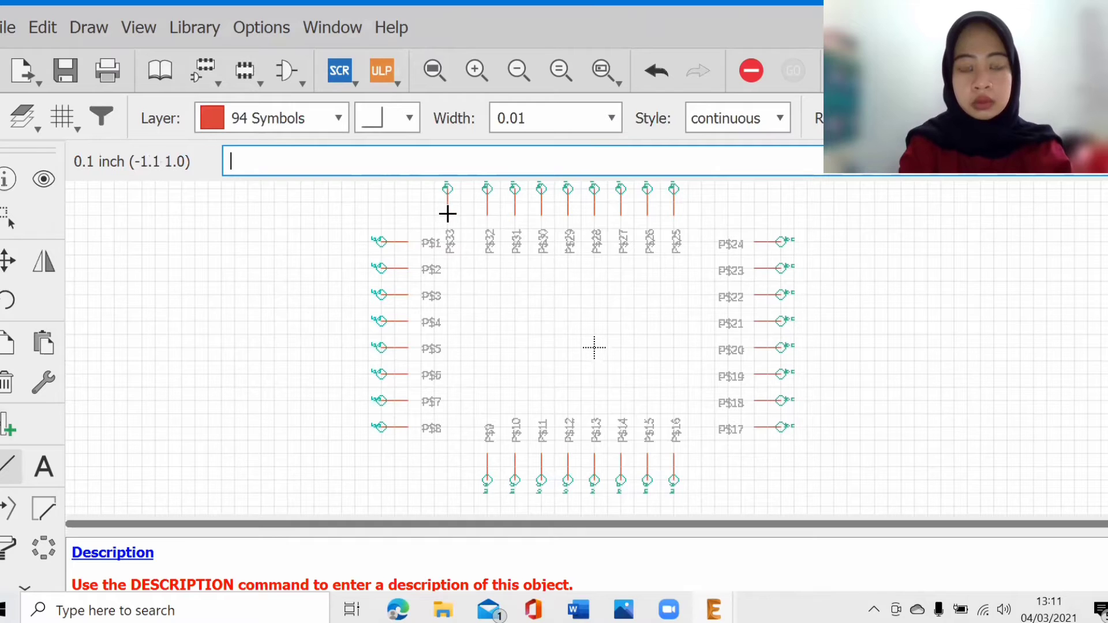
double_click(408, 215)
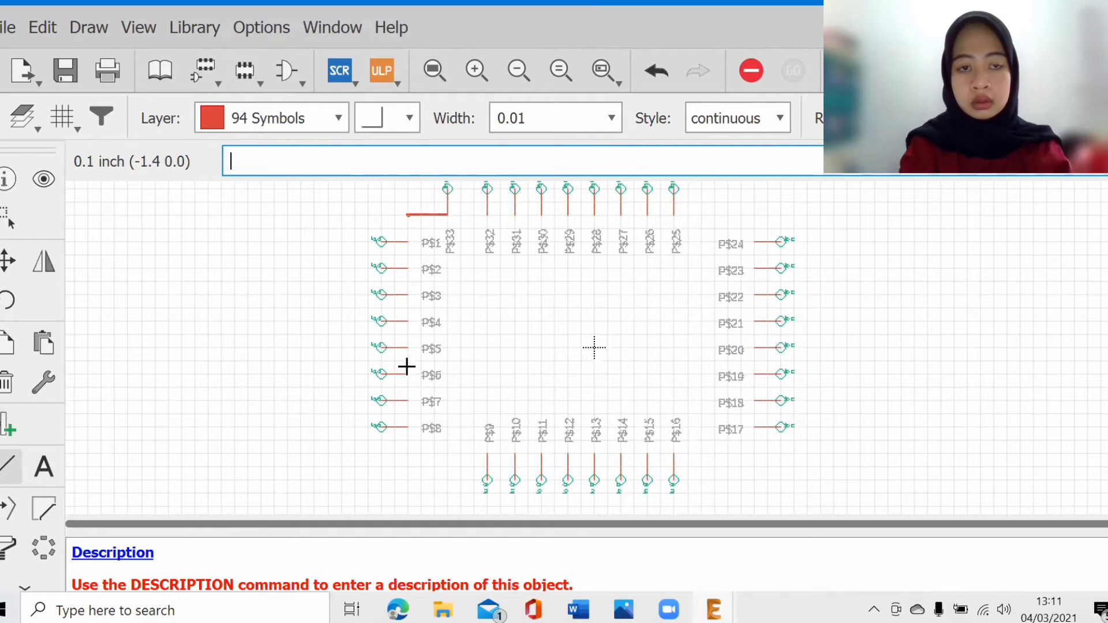
click(409, 453)
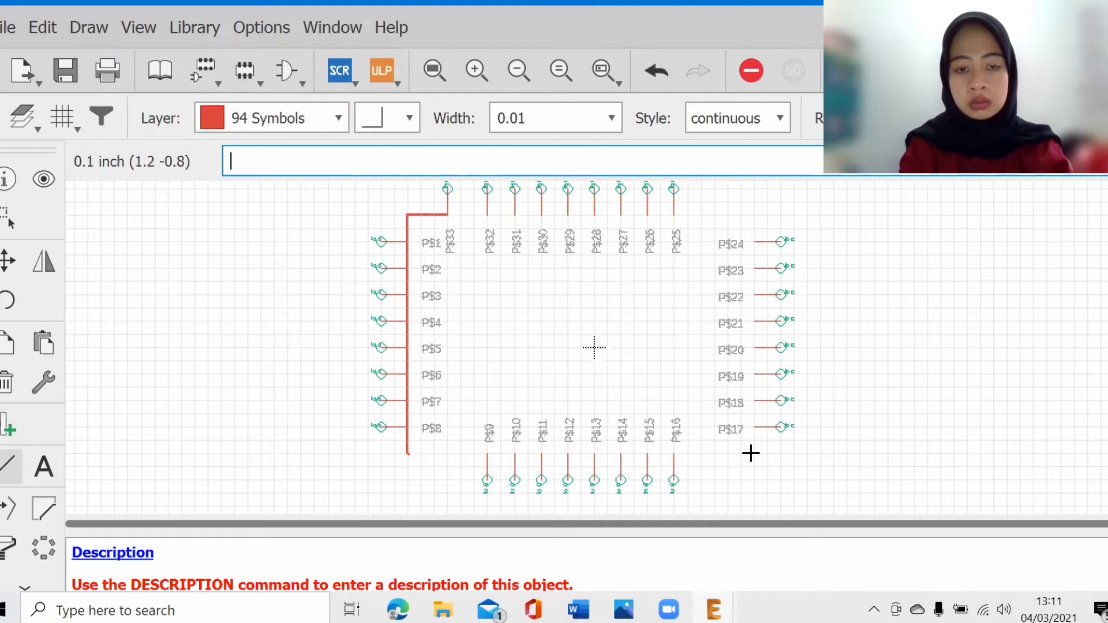
click(753, 214)
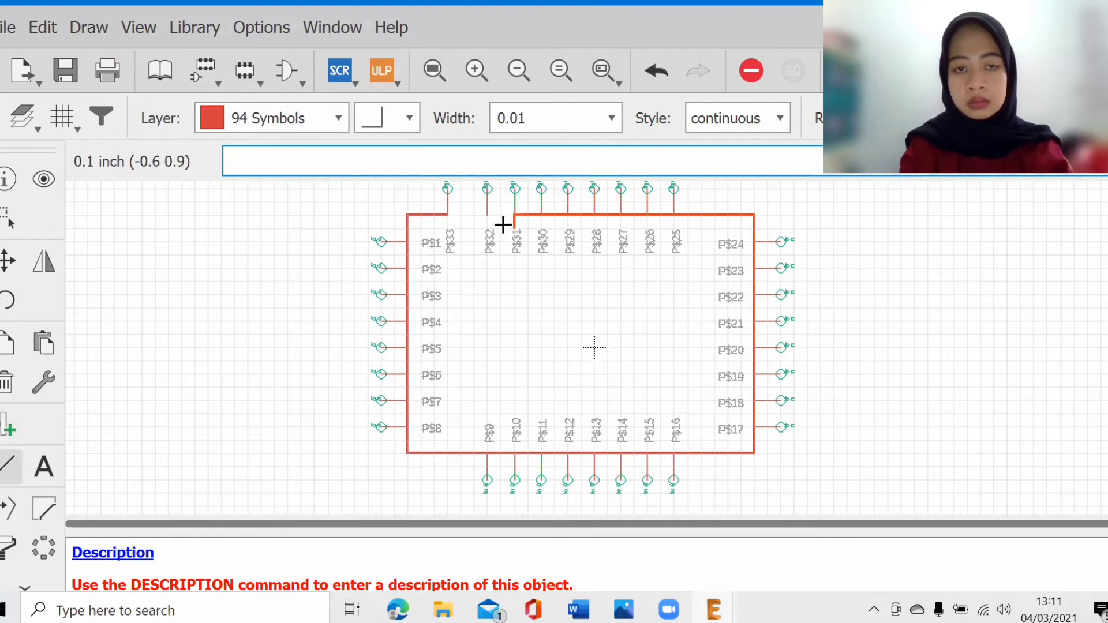
double_click(440, 217)
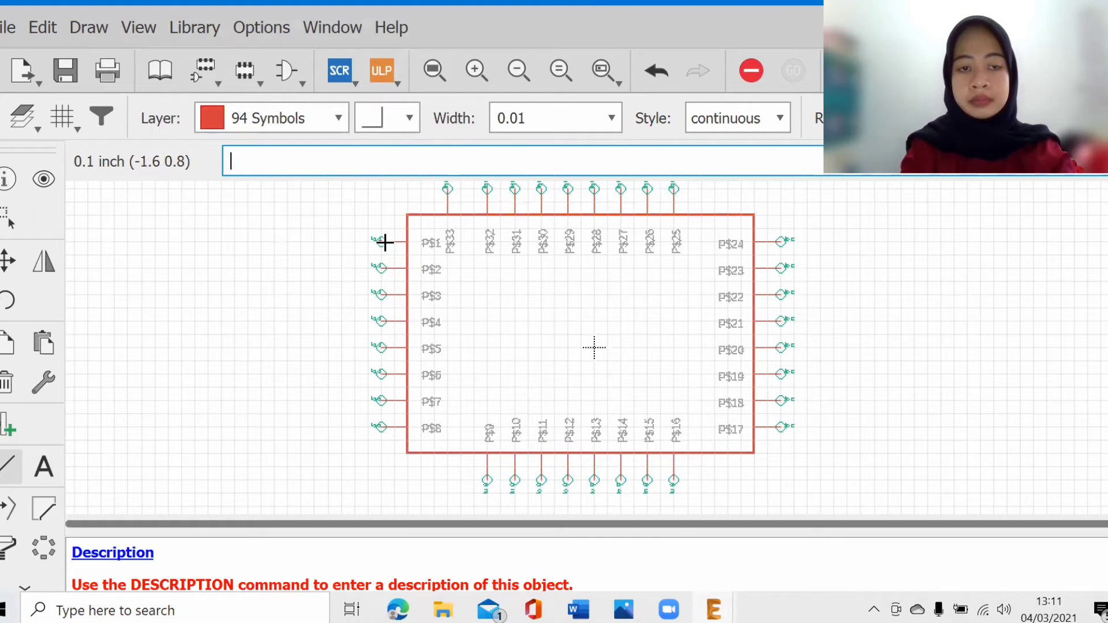
key(Escape)
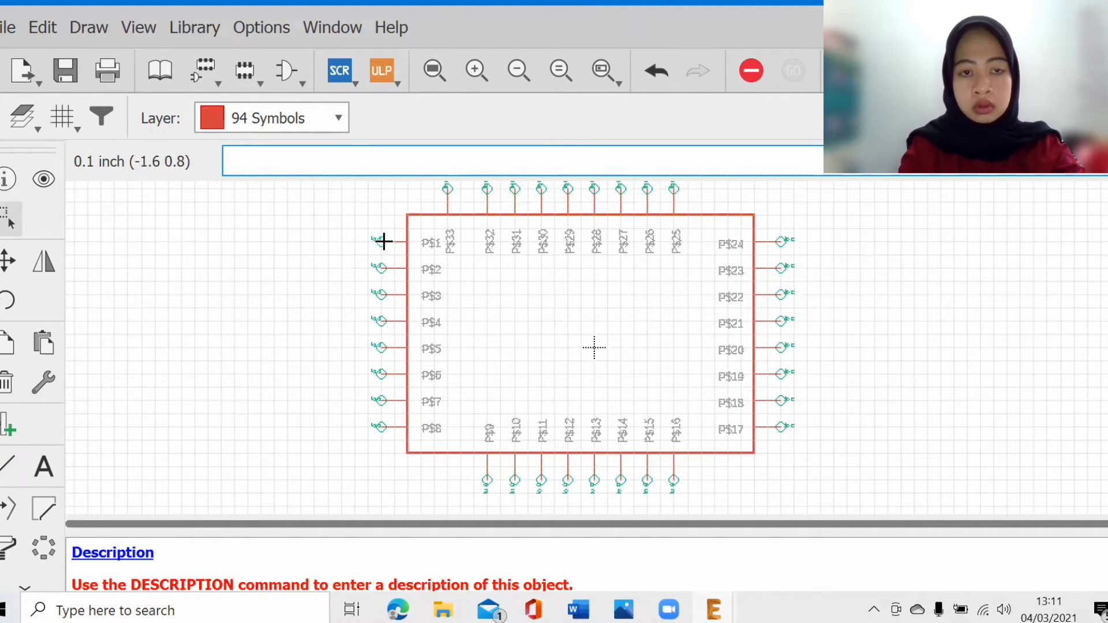
- Rename pins P$1, P$2 and P$3 as VDDA, LNA and VDD2P3
right_click(384, 241)
click(450, 382)
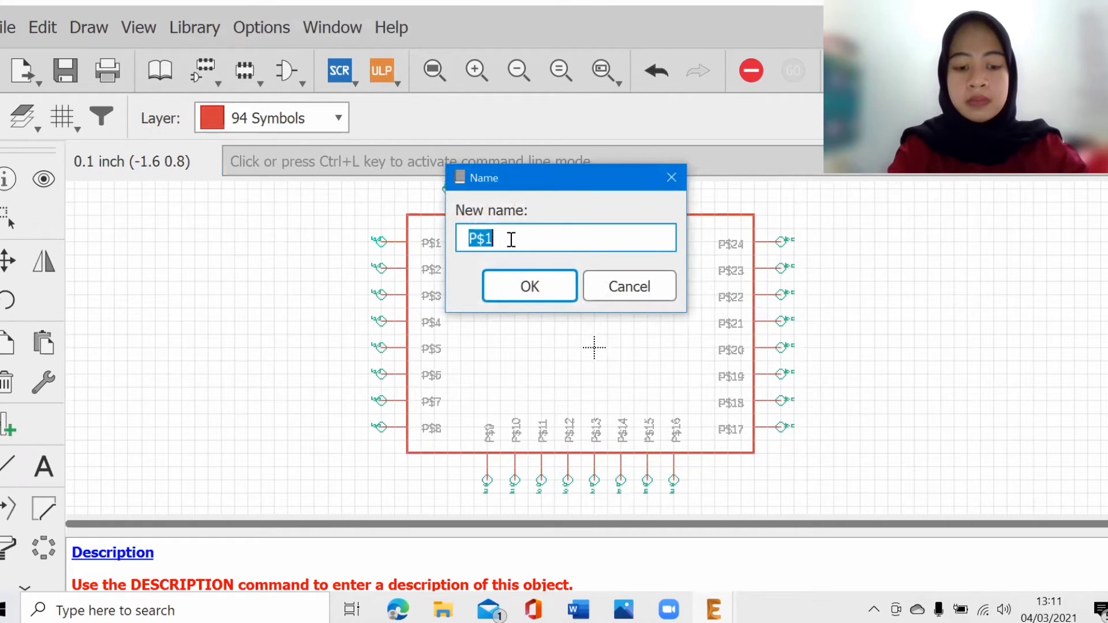
text(VDDA)
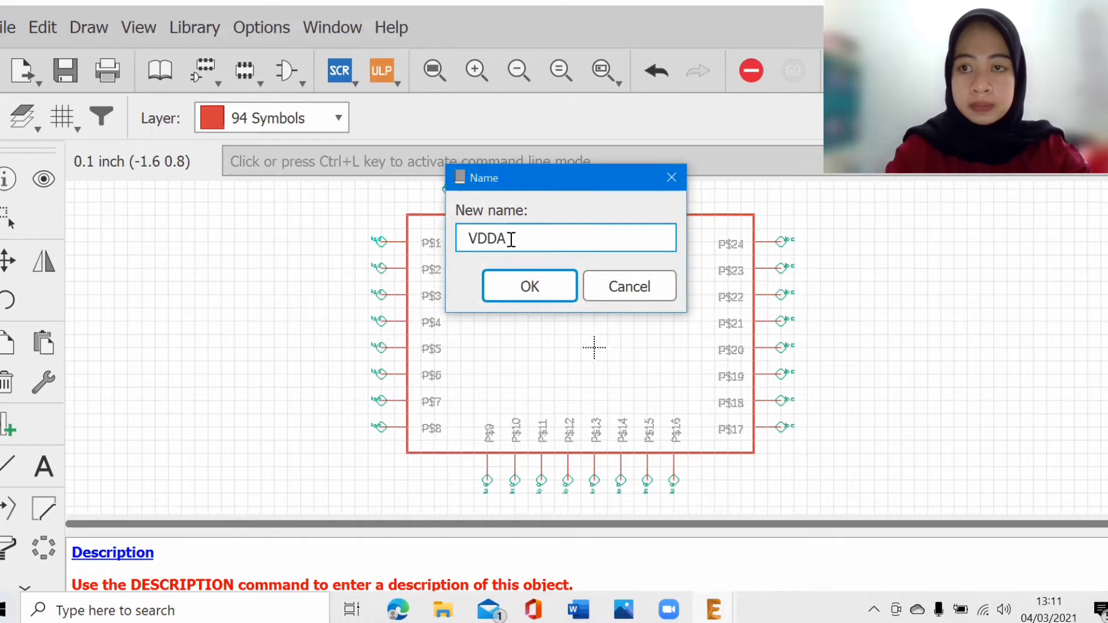
key(Return)
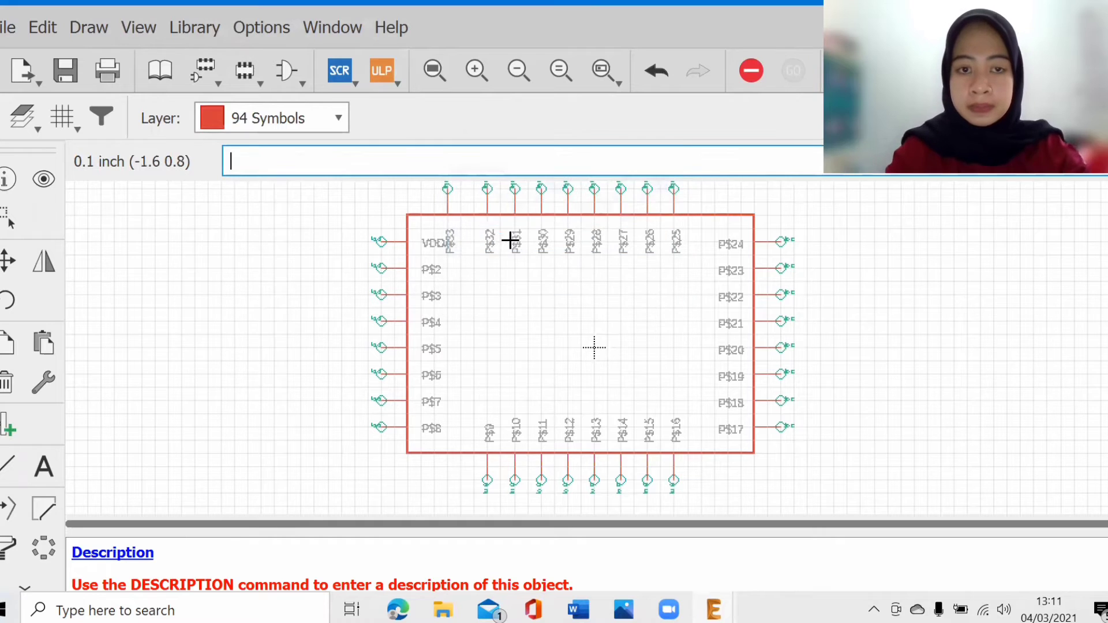
click(380, 271)
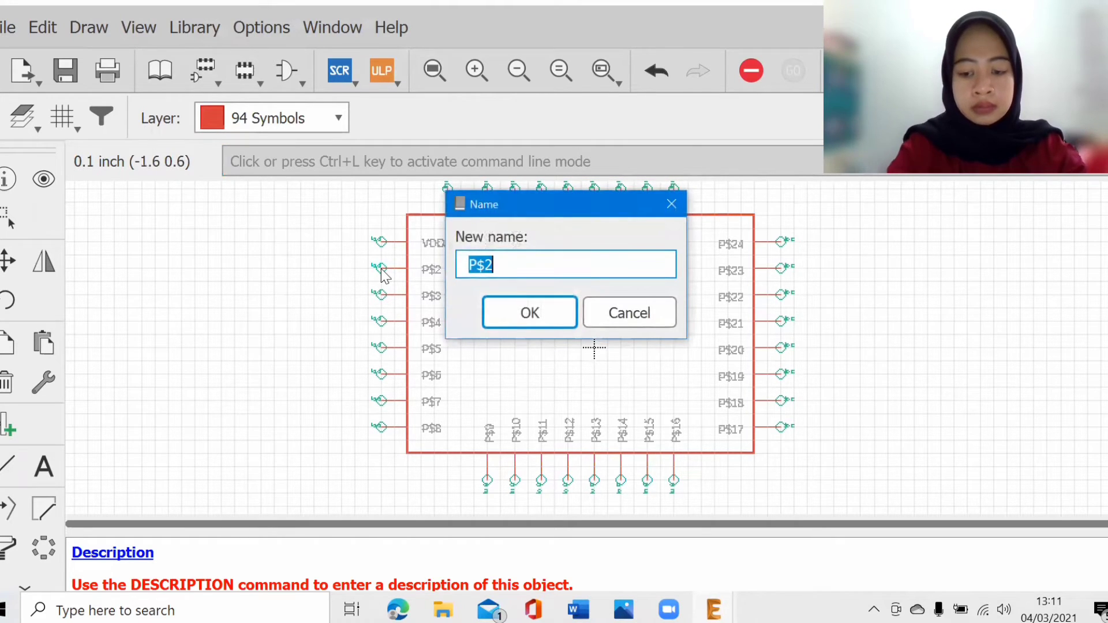
text(LNA)
key(Return)
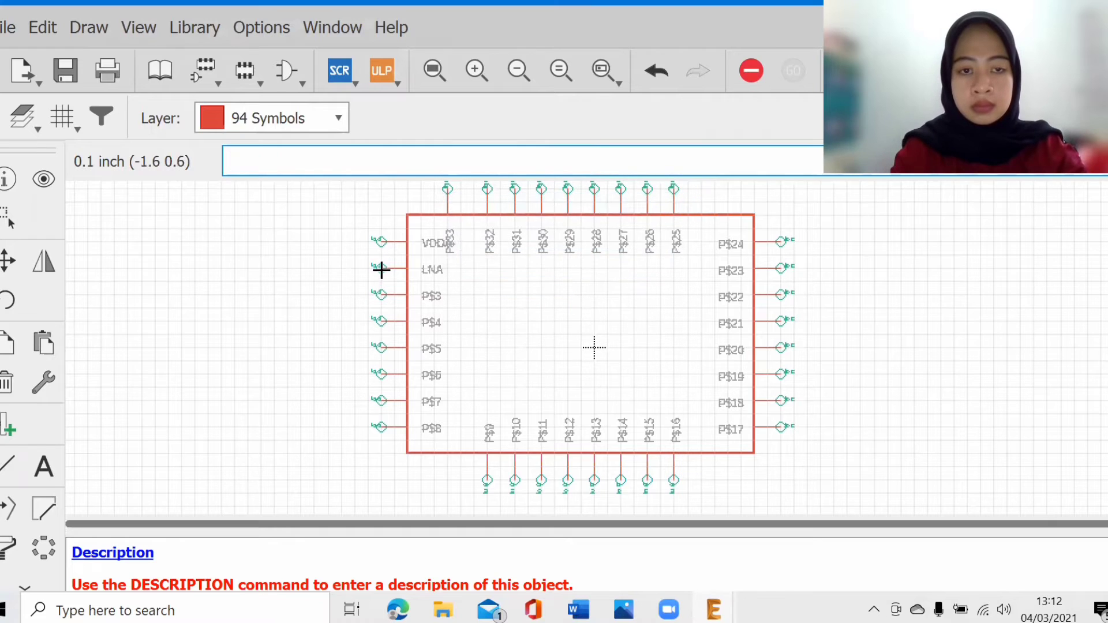
click(384, 299)
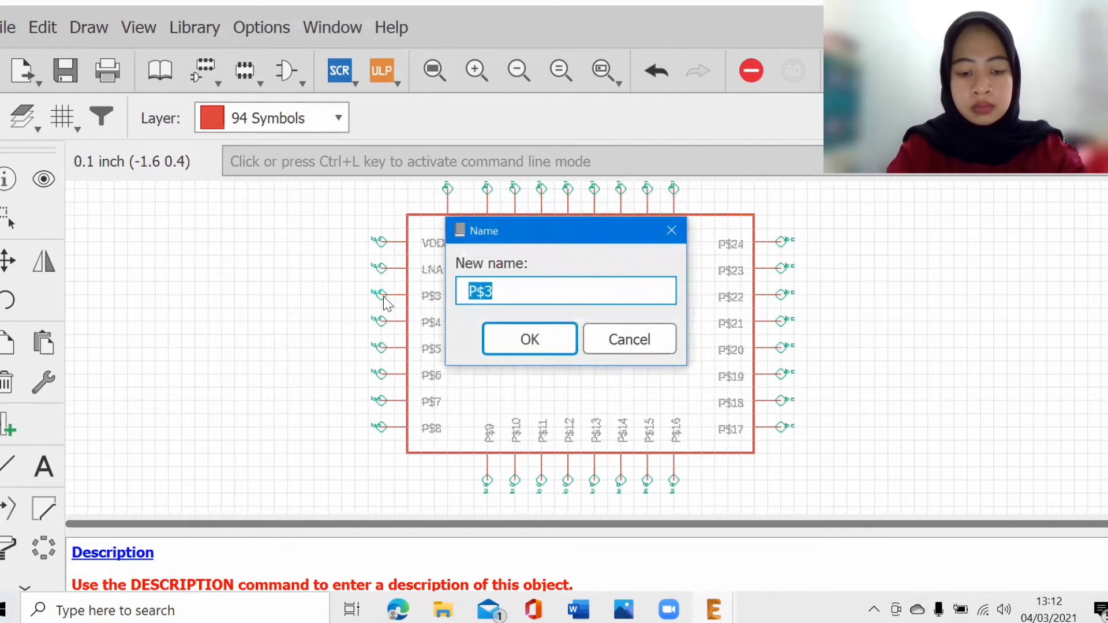
text(VDD2)
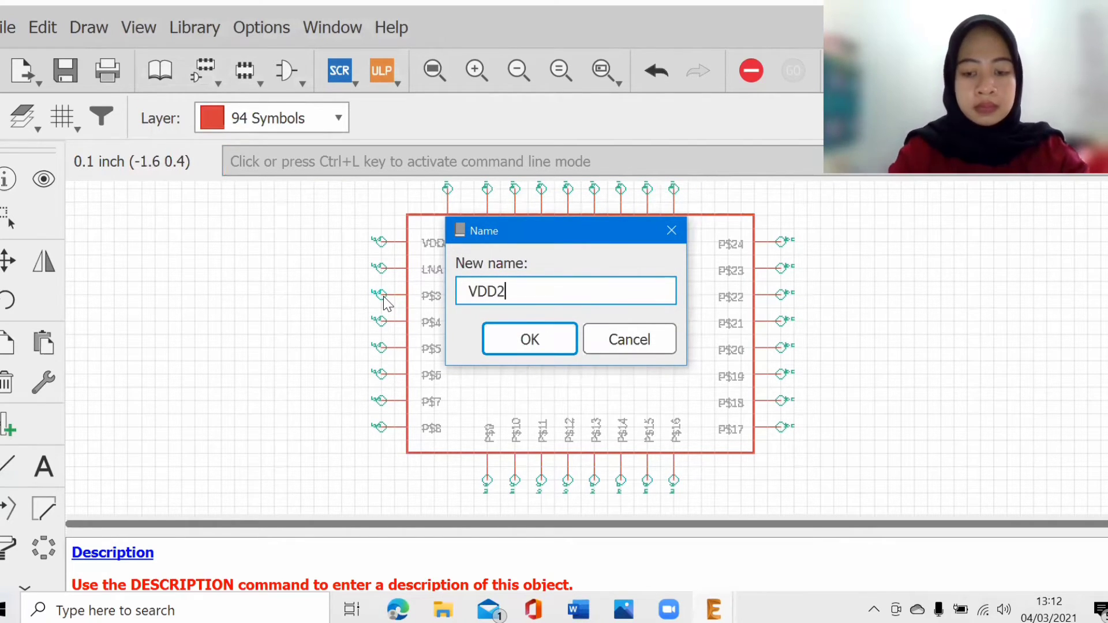
text(P3)
key(Return)
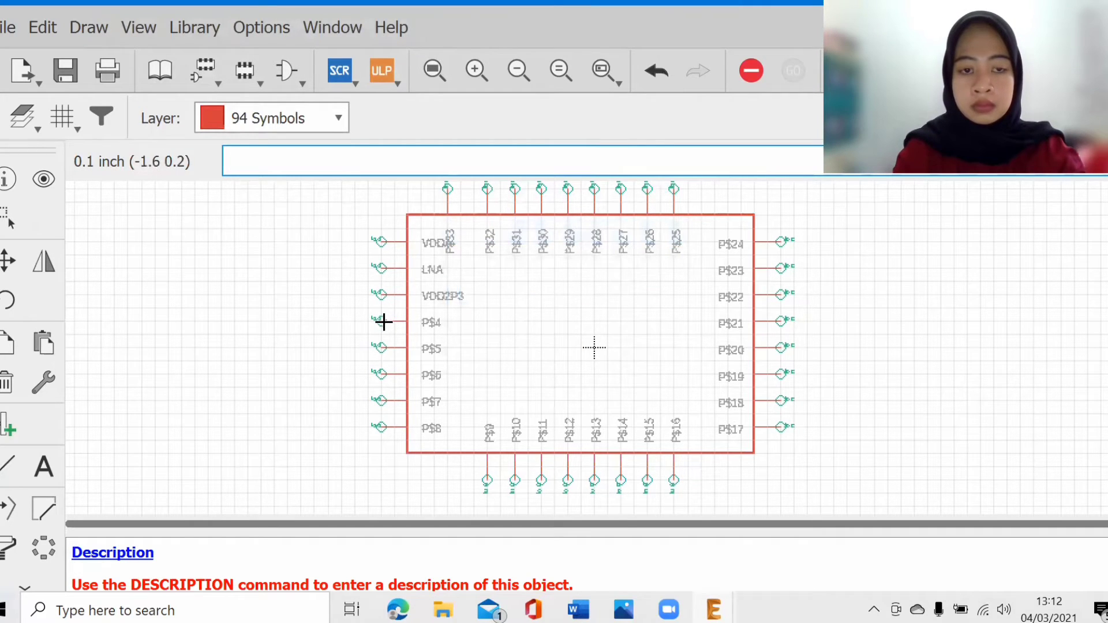
- Enter a new name starting with VD for pin P$4
click(383, 321)
text(VD)
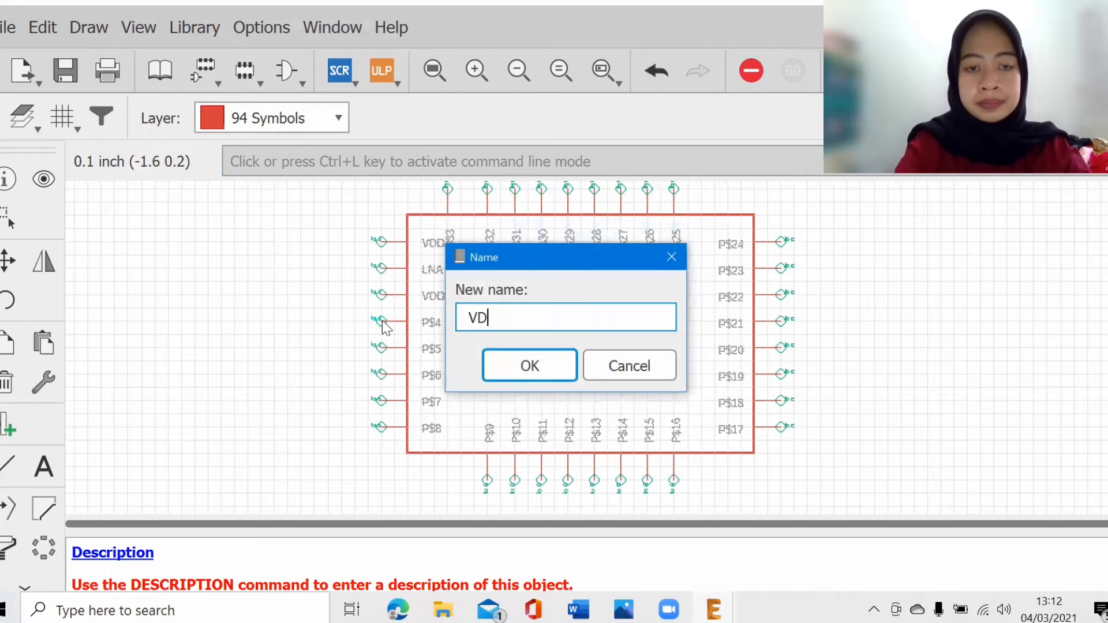
- Rename pin P$4 as VDD3P3 and pin P$5 as VDD_RTC
text(D3)
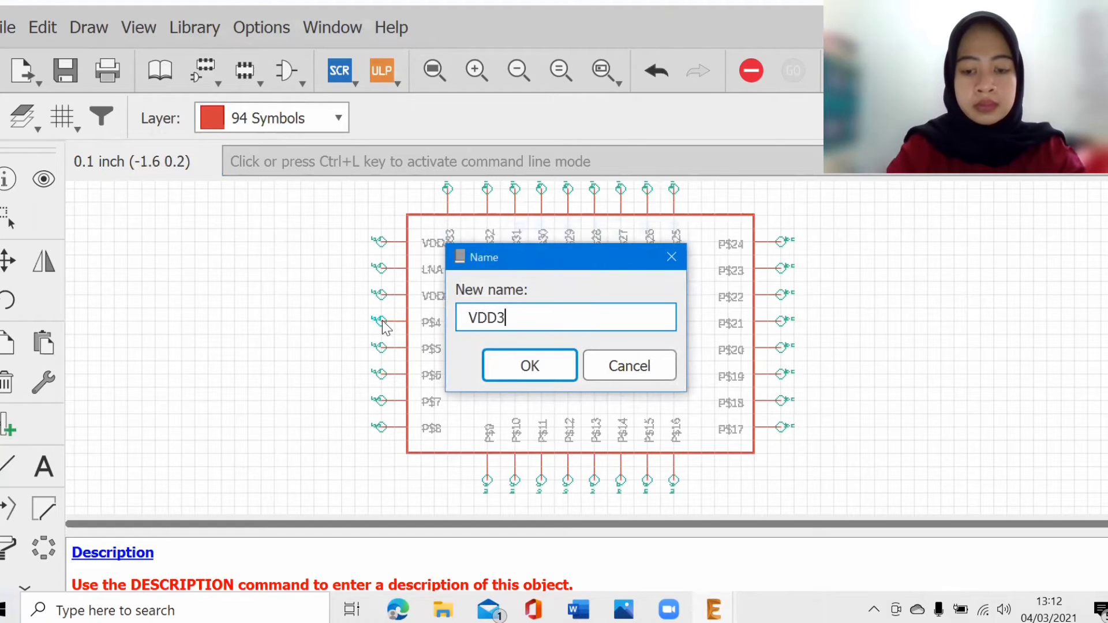
text(P3)
key(Return)
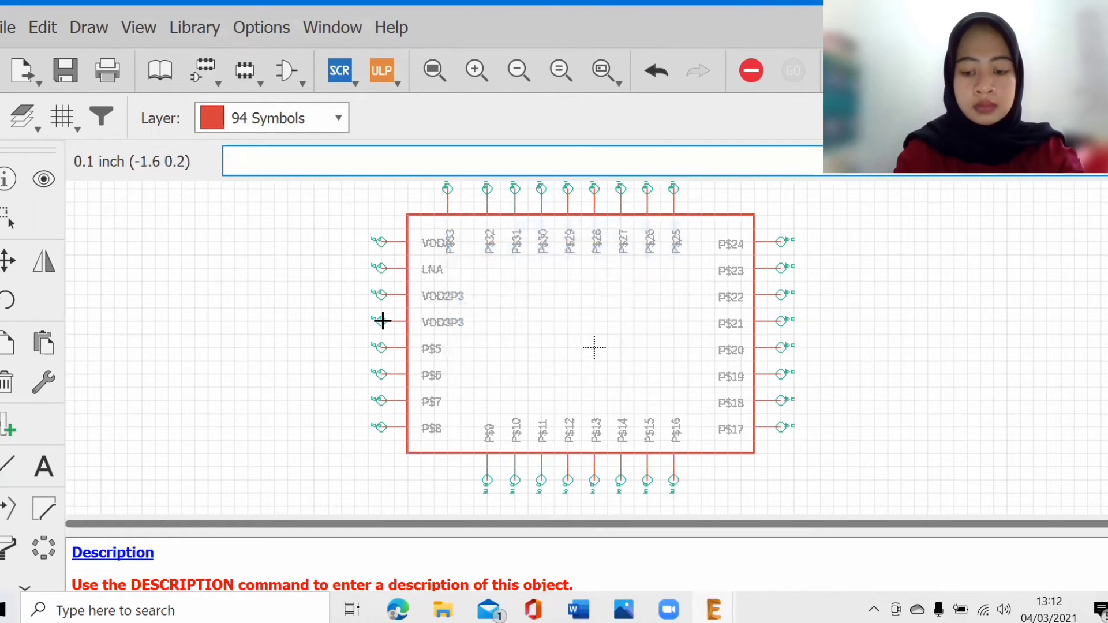
click(380, 347)
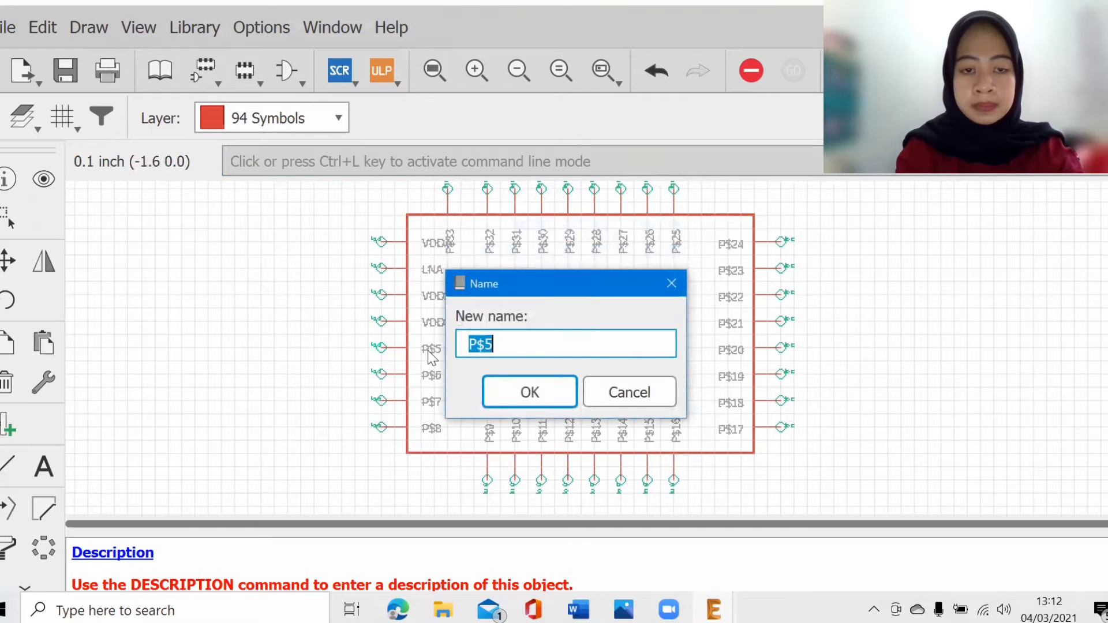
text(VDD)
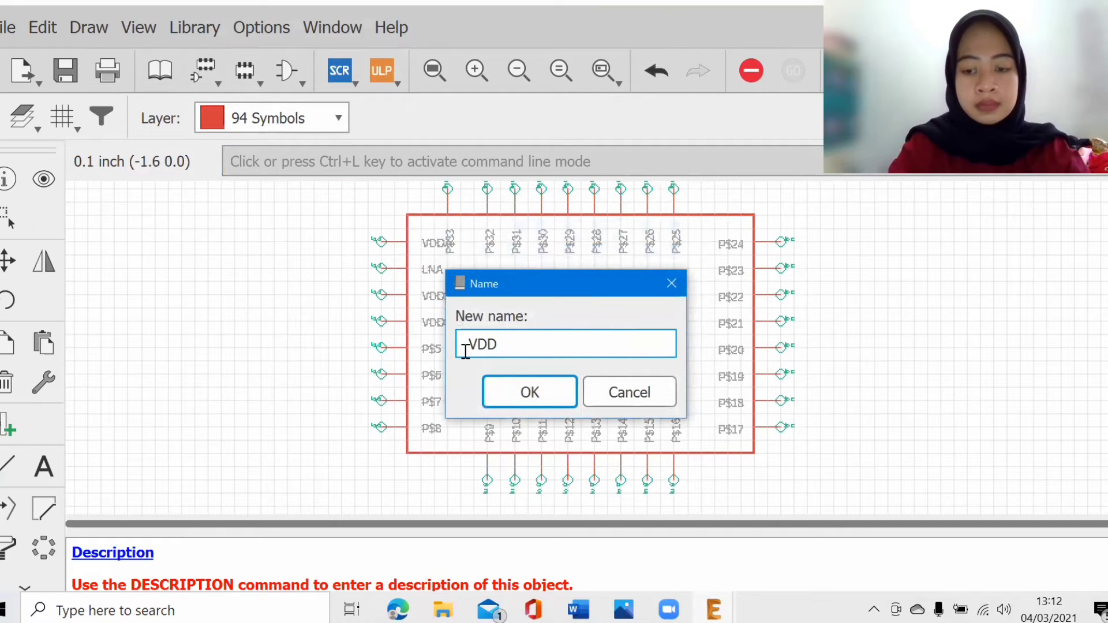
text(_RTC)
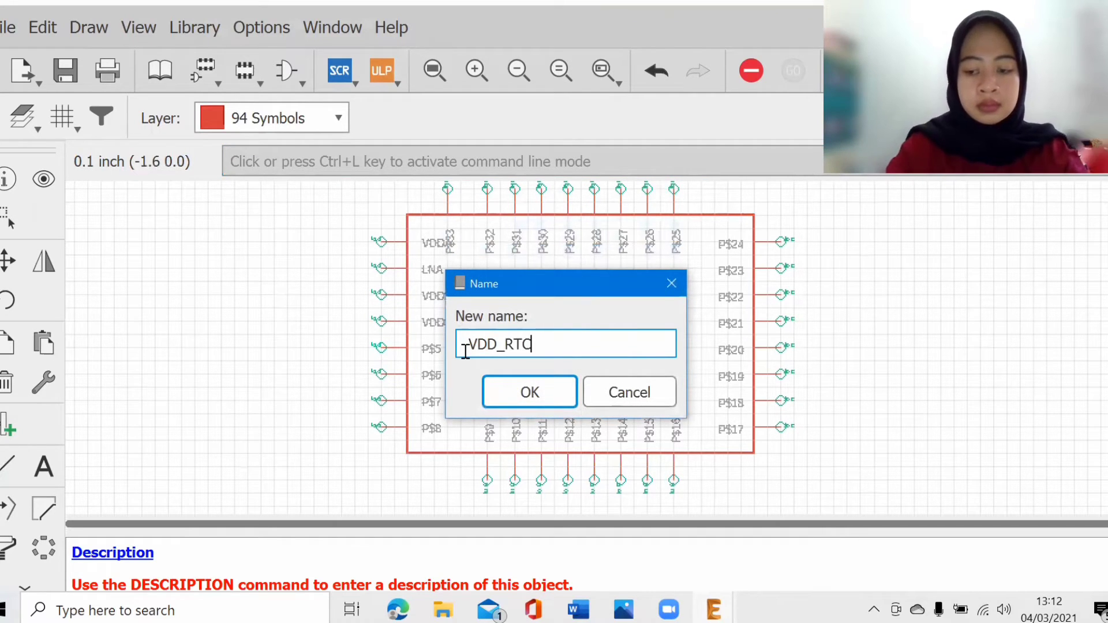
key(Return)
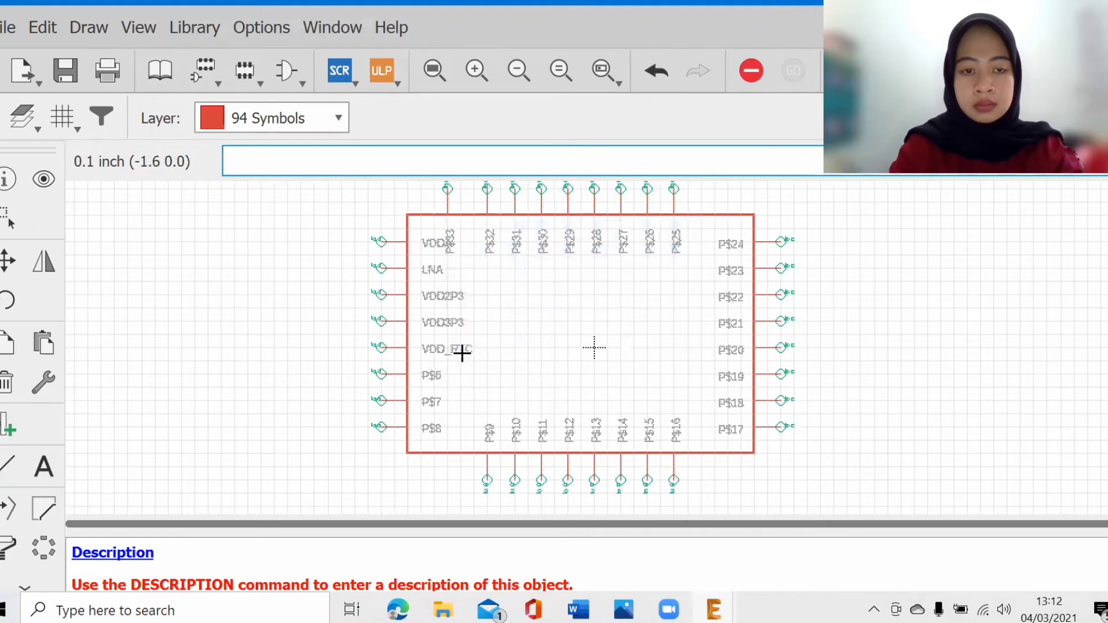
- Rename pin P$6 as TOUT and pin P$7 as CHIP_EN
click(382, 375)
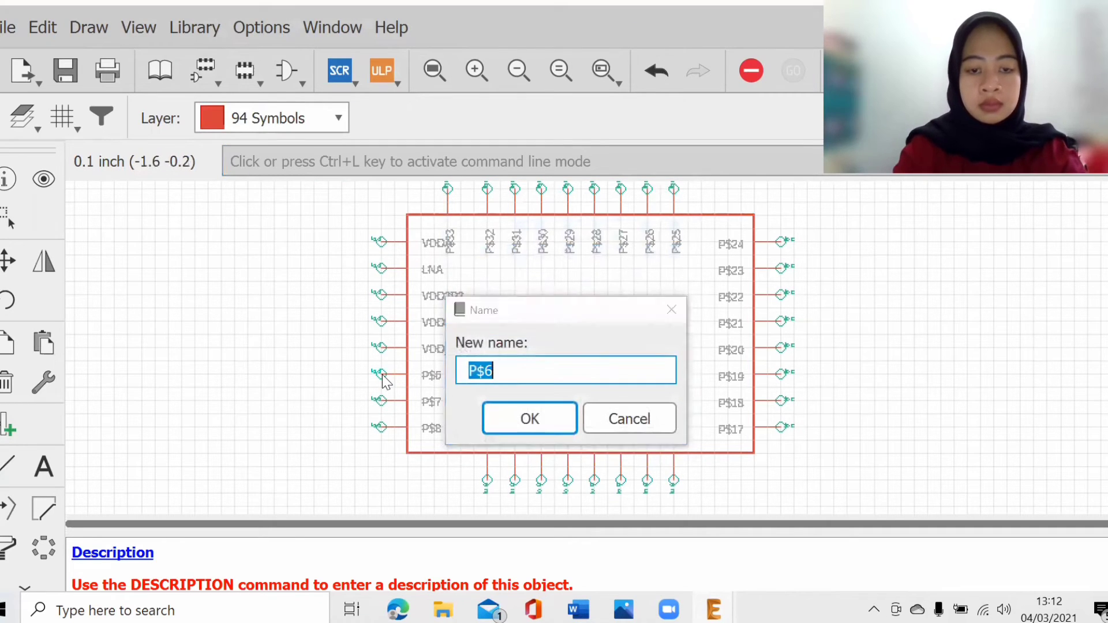
text(TOUT)
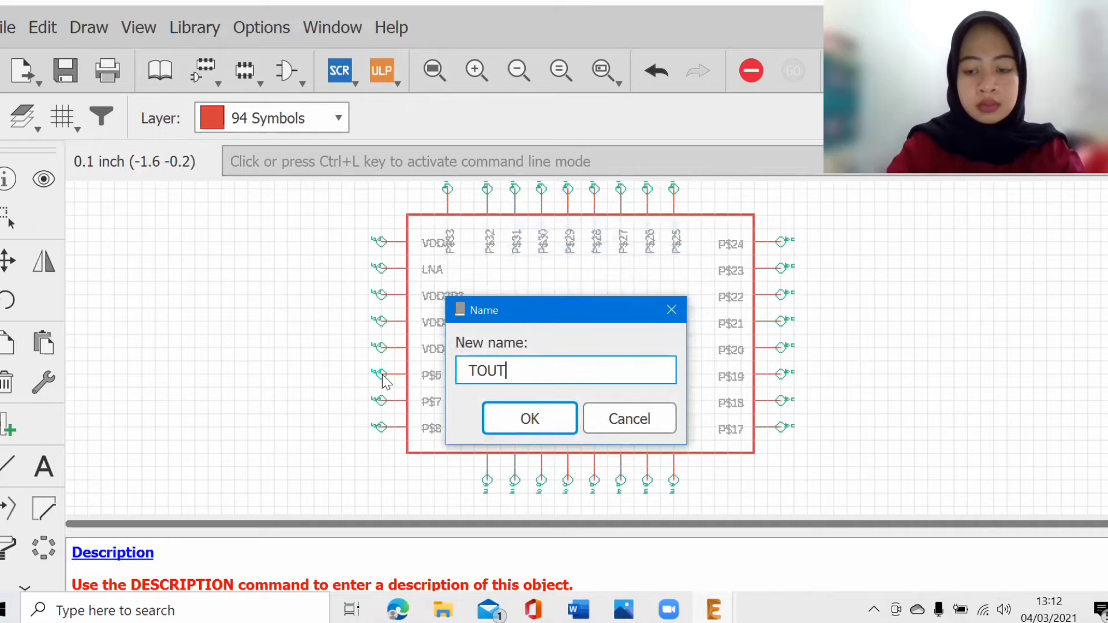
key(Return)
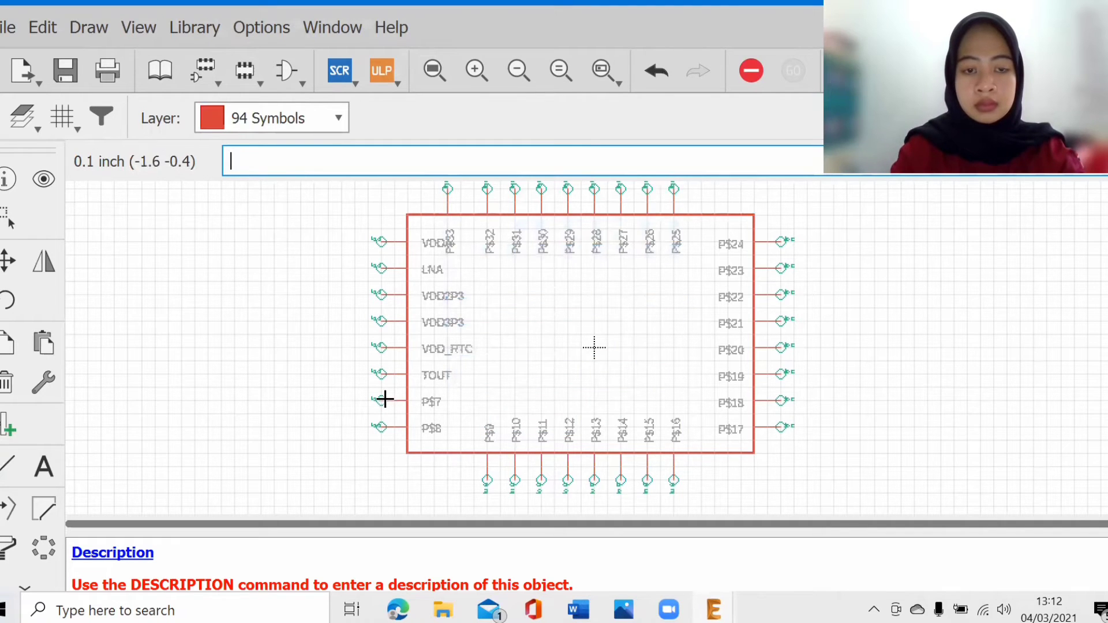
click(382, 400)
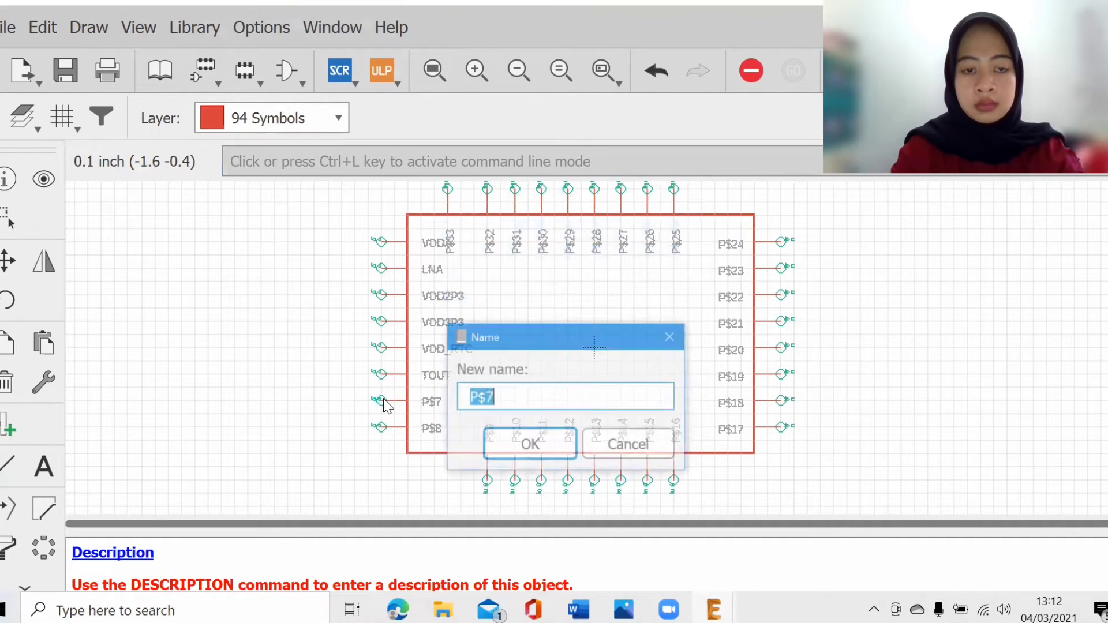
text(CHIP)
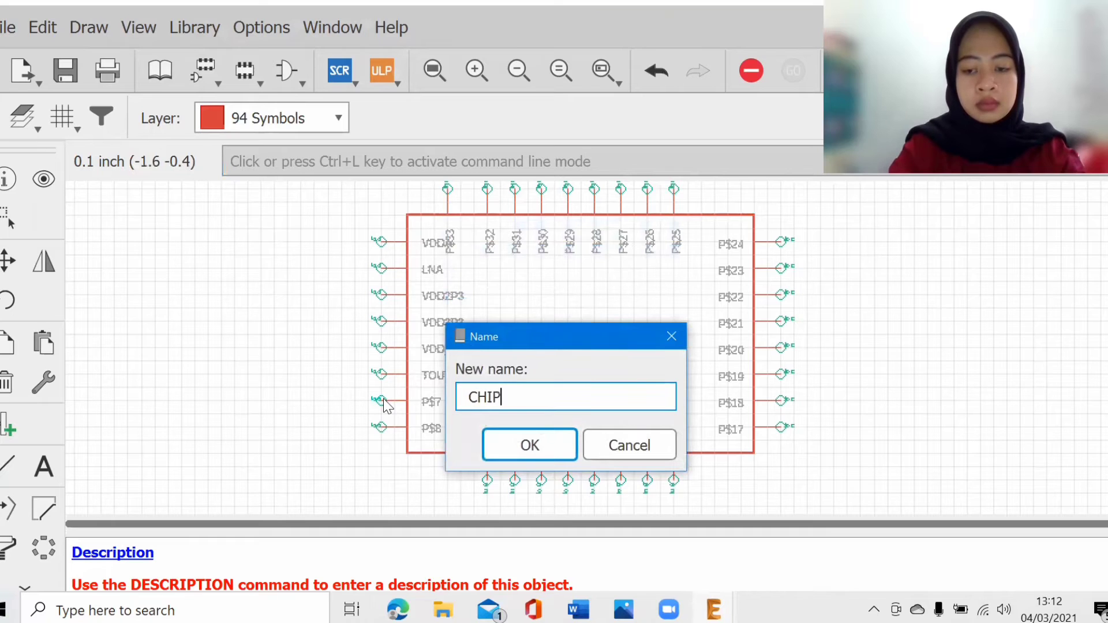
text(_EN)
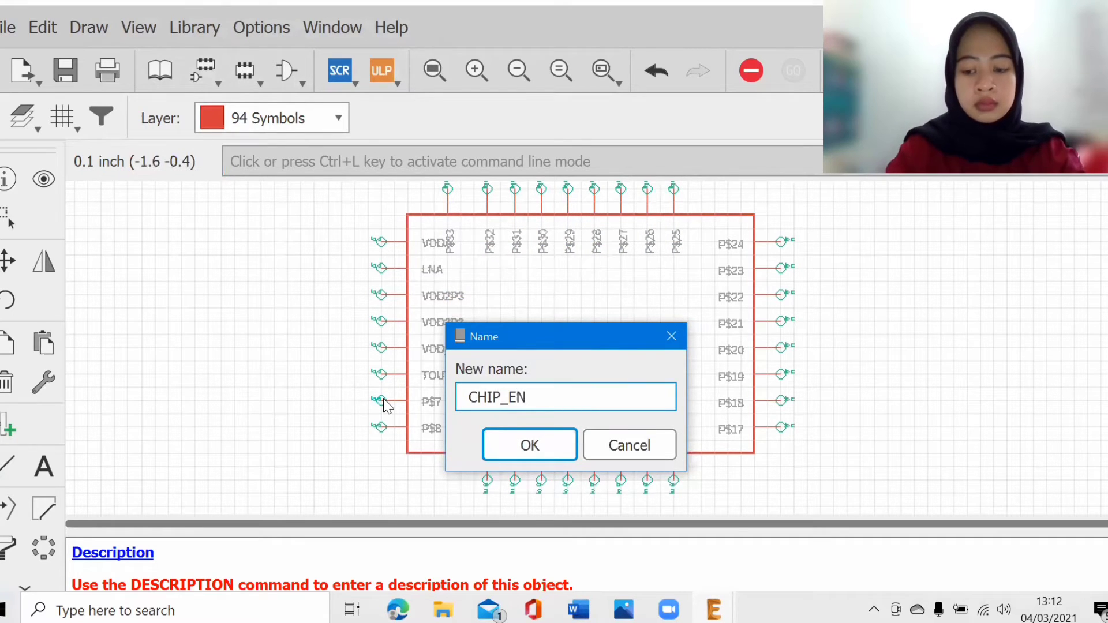
key(Return)
- Rename pin P$8, the lowest pin on the symbol's left side, as XPD_DCDC
click(383, 428)
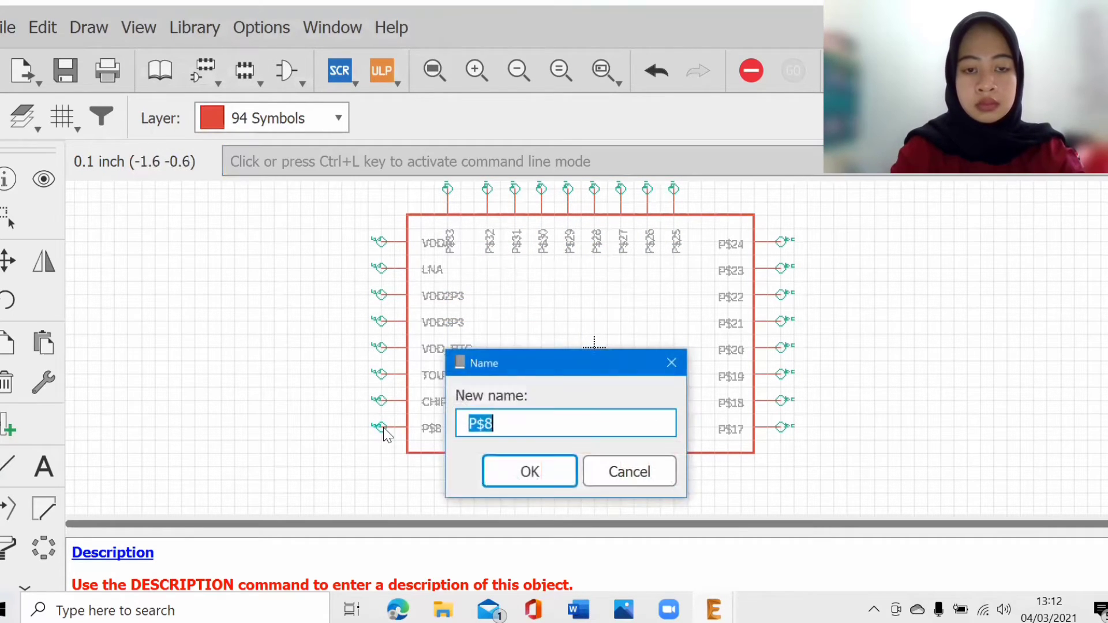
text(XPD)
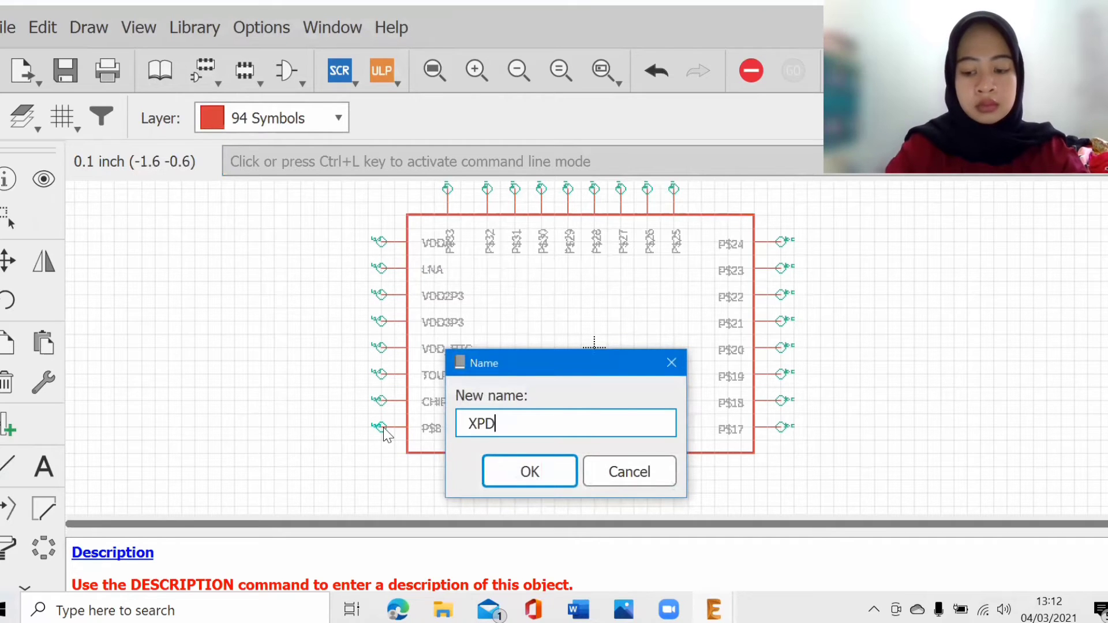
text(_DCDC)
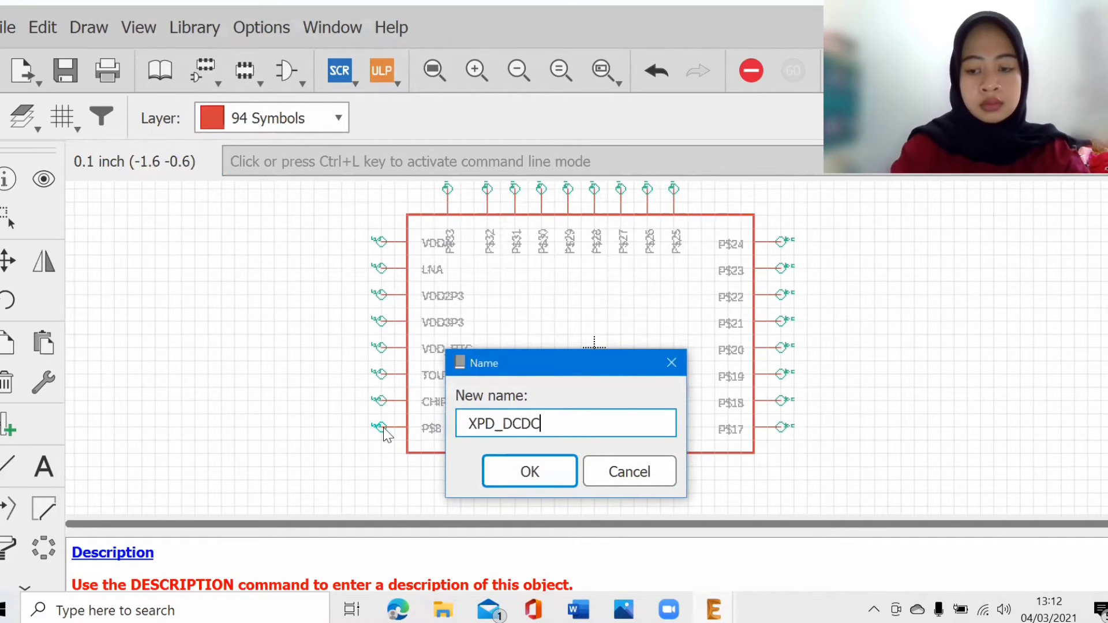
key(Return)
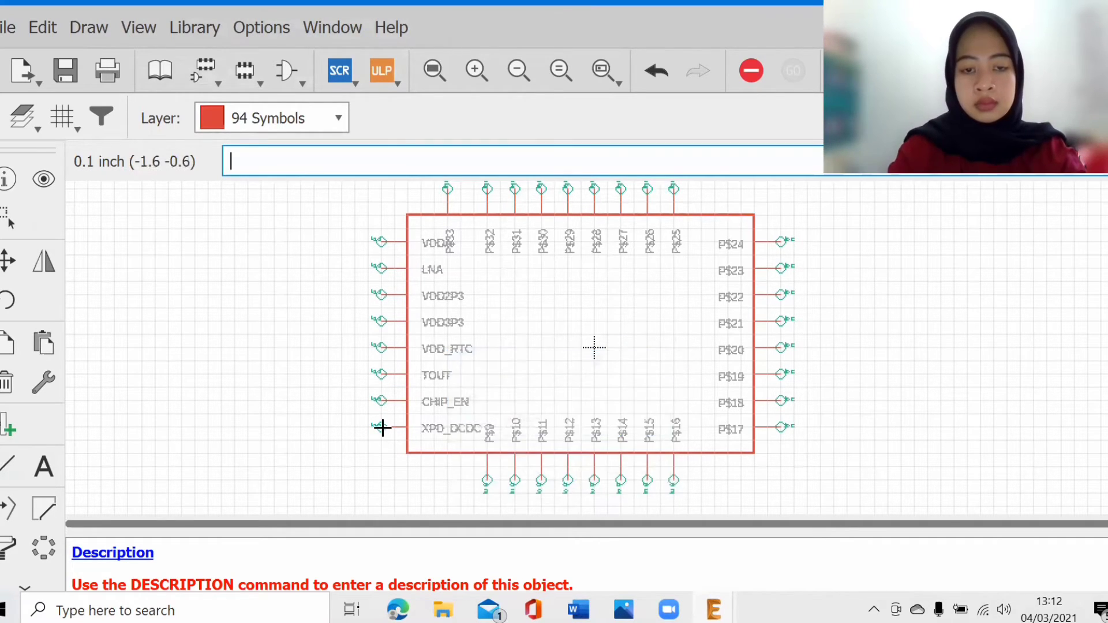
- Rename pin P$9 as MTMS and pin P$10 as MTDI on the symbol's lower edge
click(488, 479)
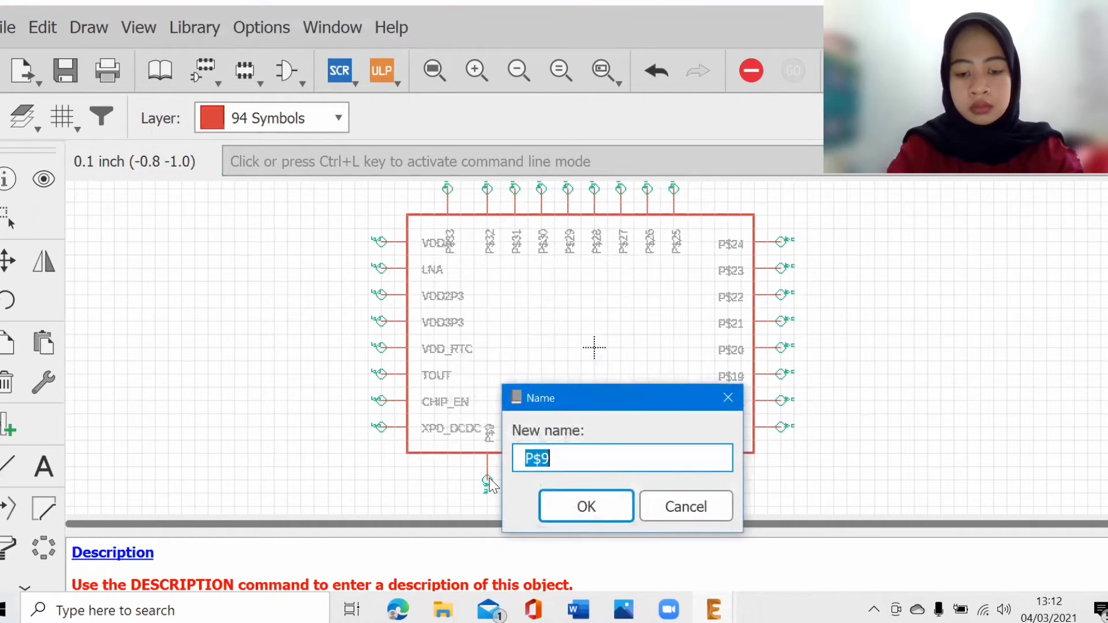
text(MTMS)
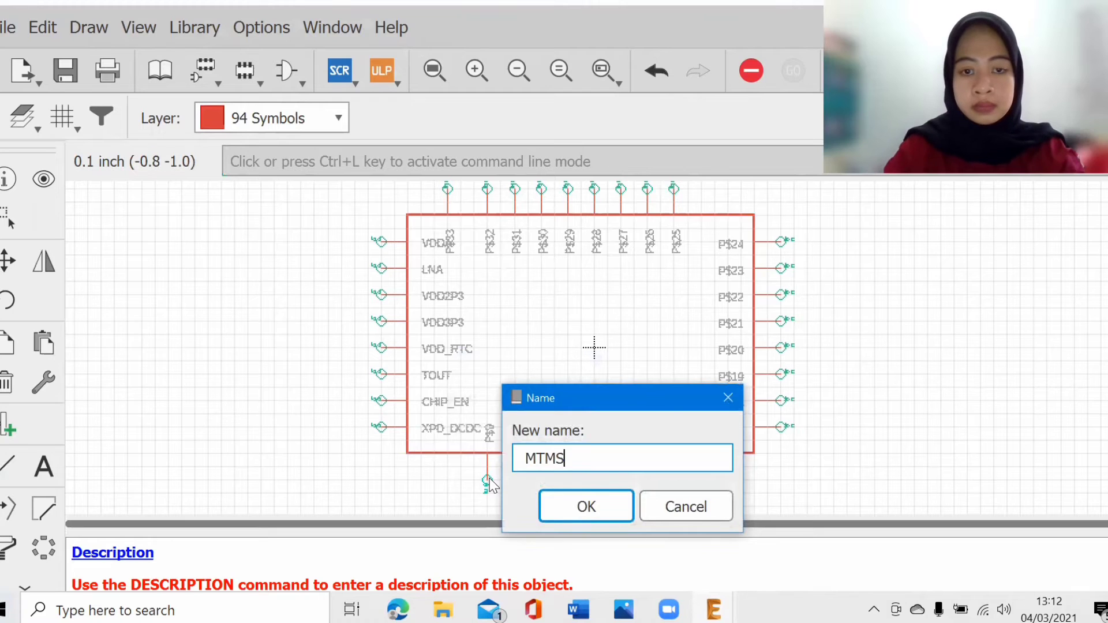
key(Return)
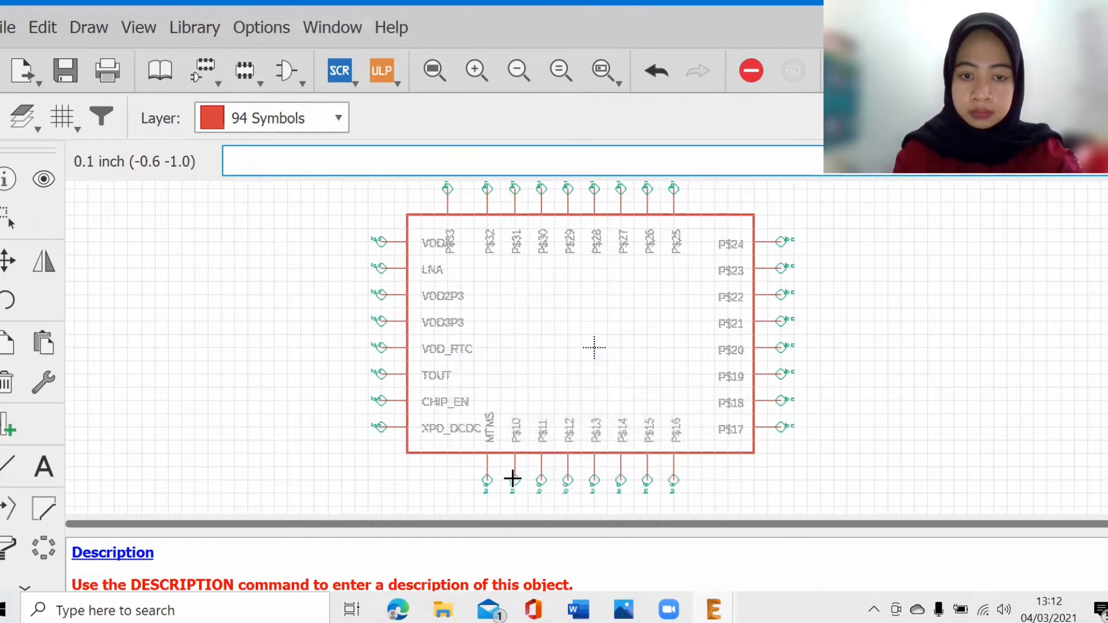
click(515, 479)
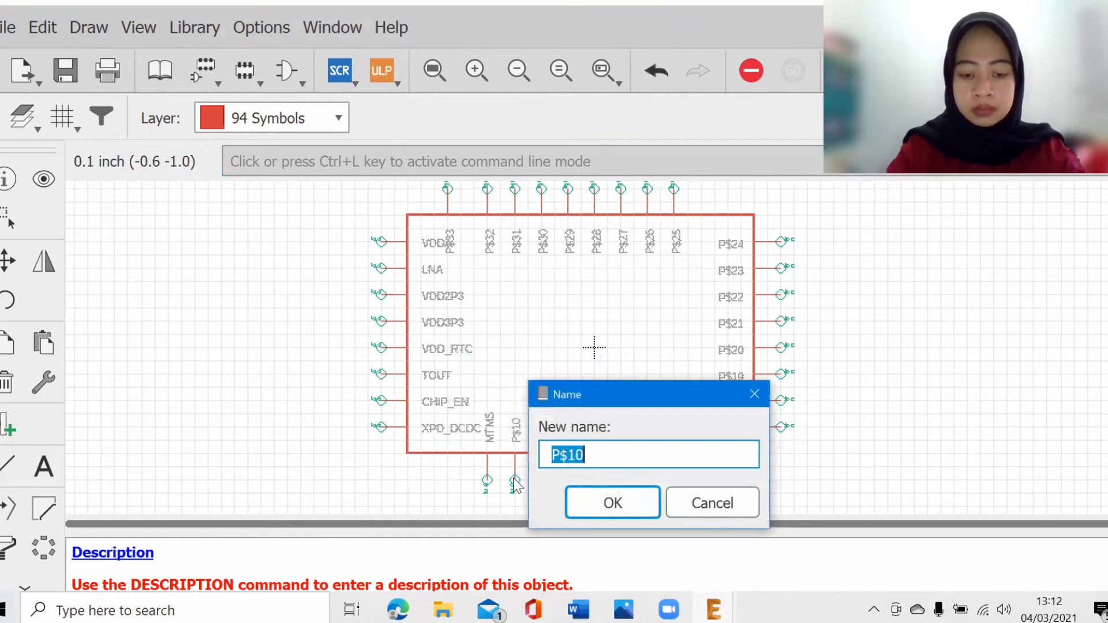
text(MTDI)
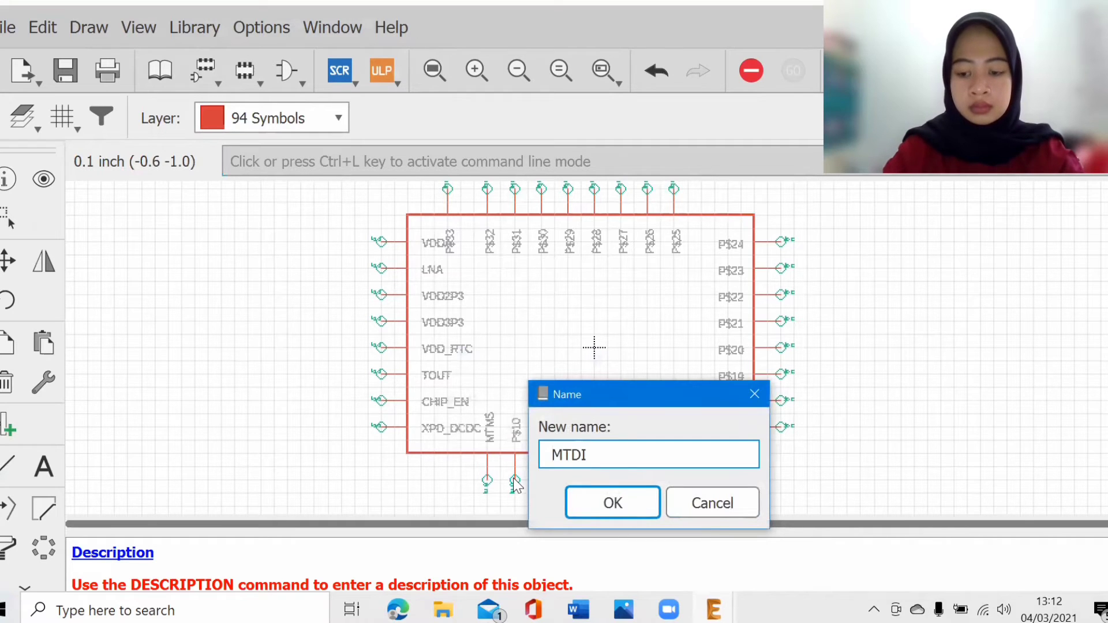
key(Return)
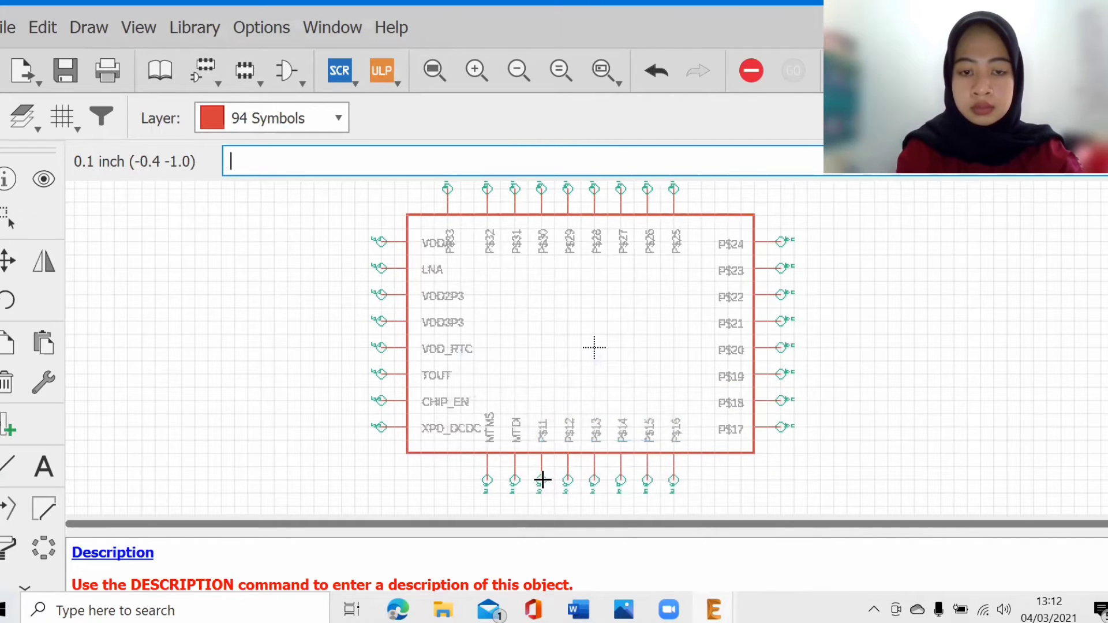
- Rename pin P$11 as VDDPST and pin P$12 as MTCK
click(543, 479)
text(VDDPST)
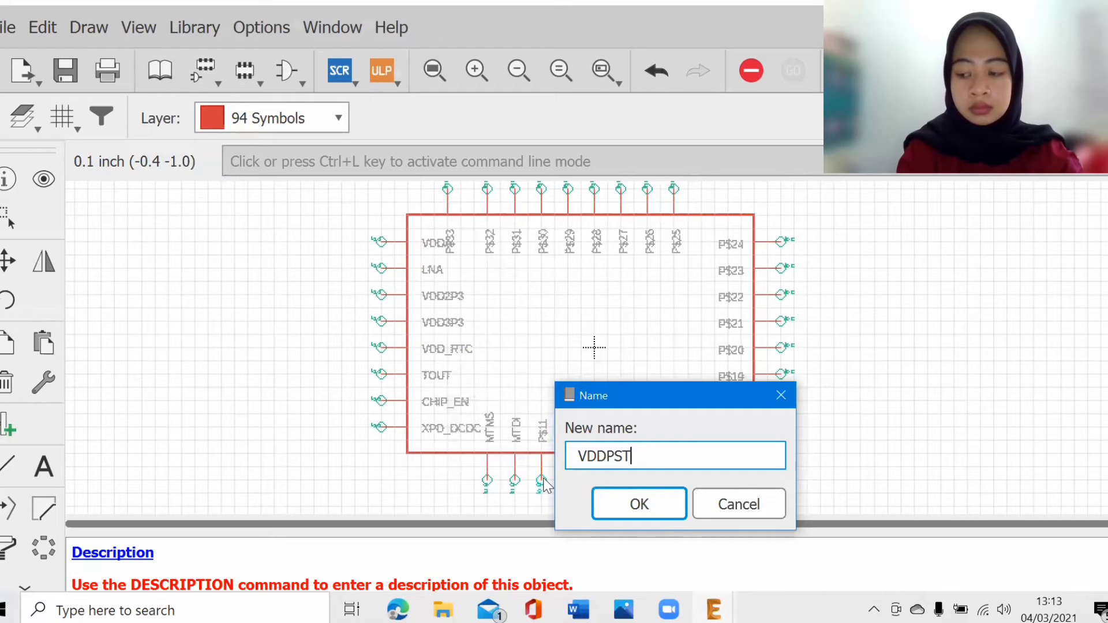
key(Return)
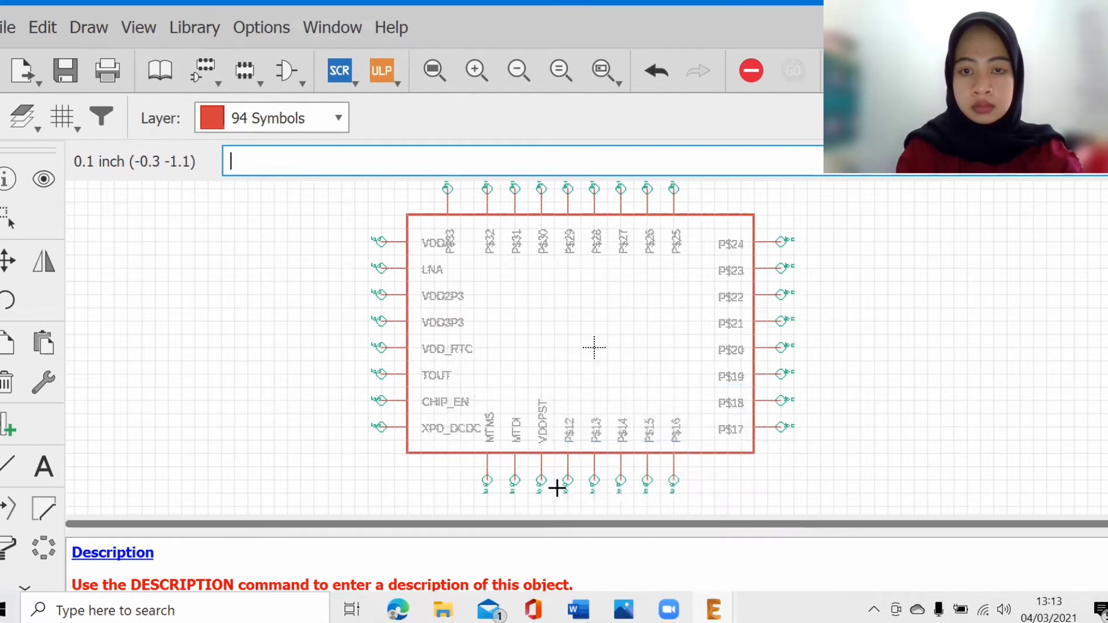
click(566, 478)
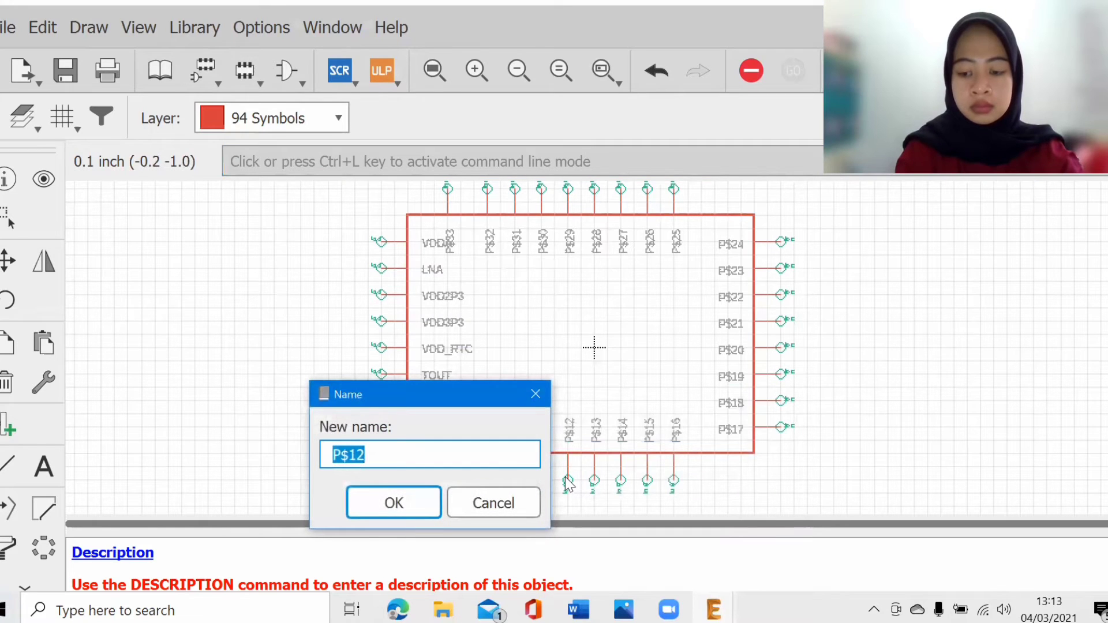
text(MTCK)
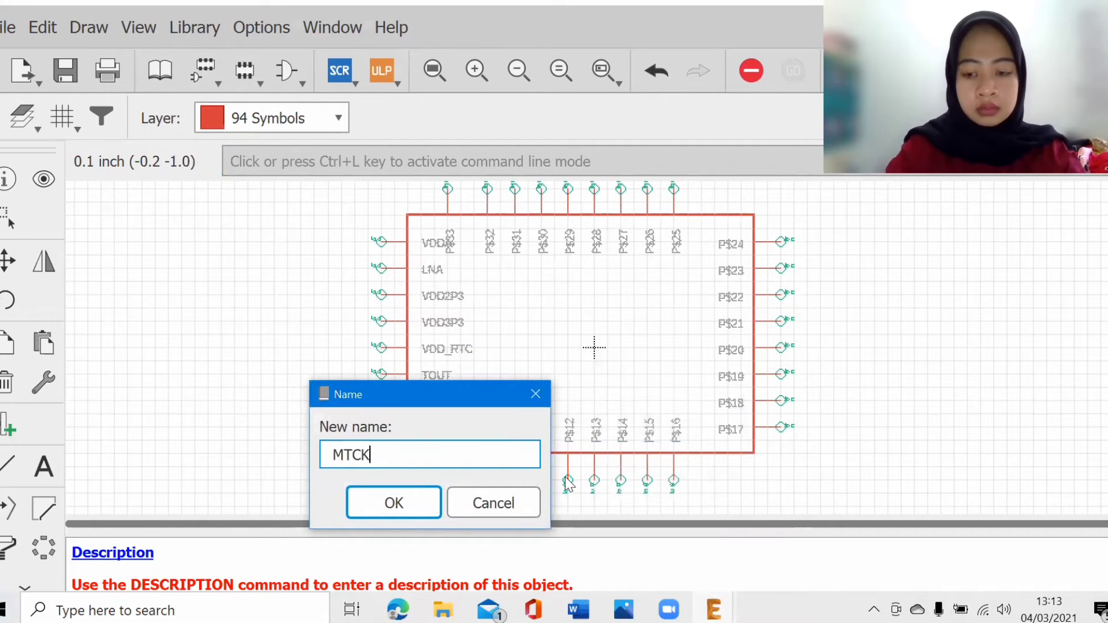
key(Return)
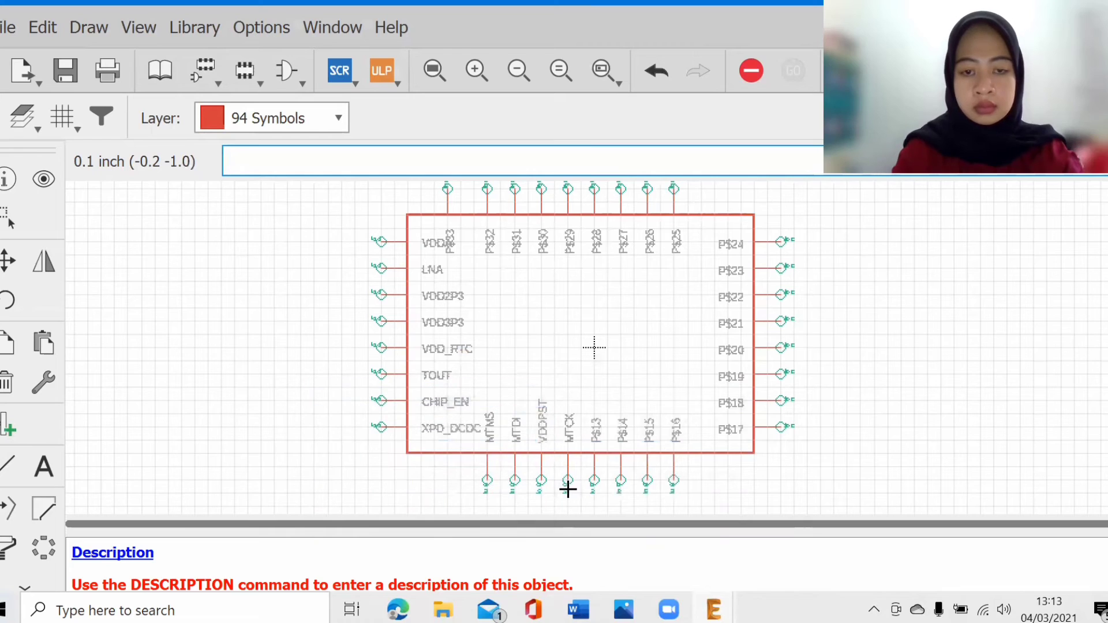
- Rename pin P$13 on the symbol's lower edge as GPIO2
click(594, 480)
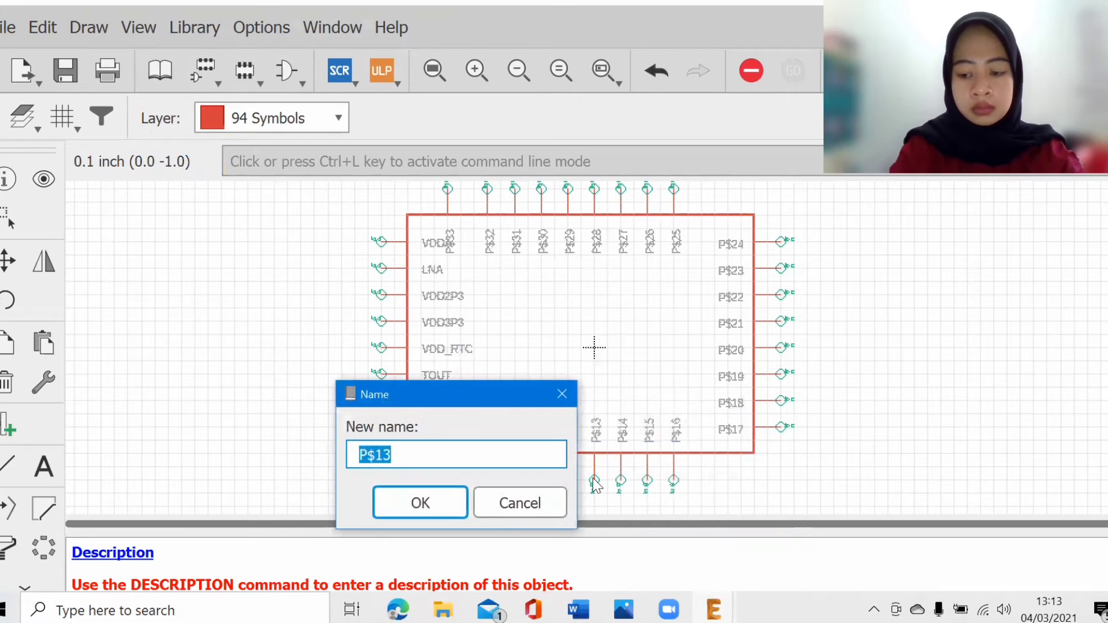
text(G)
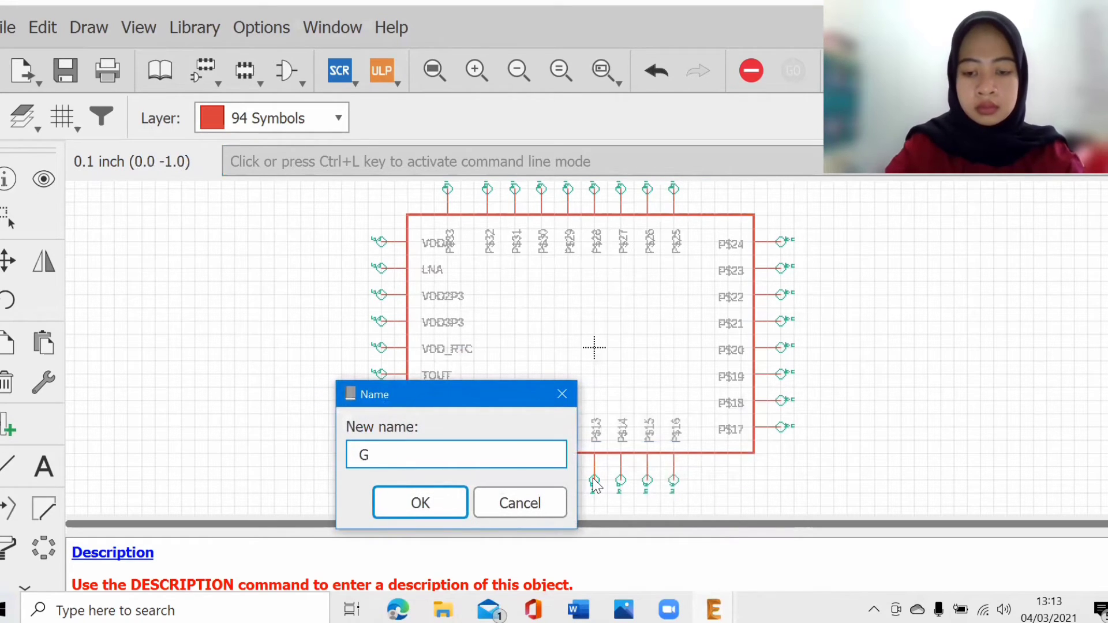
text(PIO)
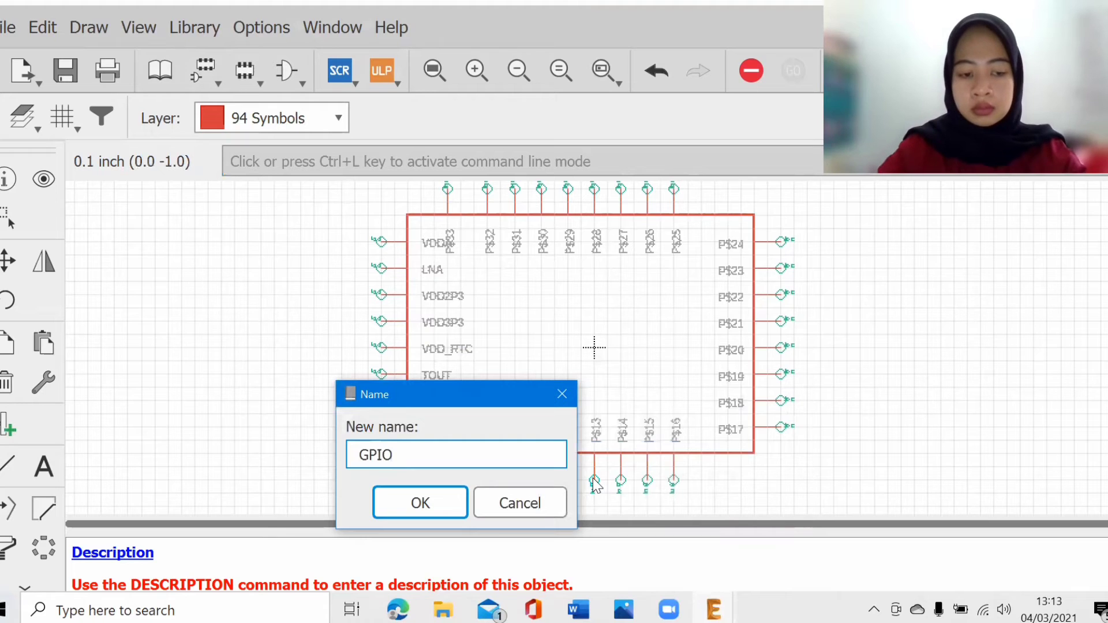
text(2)
key(Return)
- Try naming pin P$14 on the symbol's lower edge GPIO0, and undo that rename
click(620, 481)
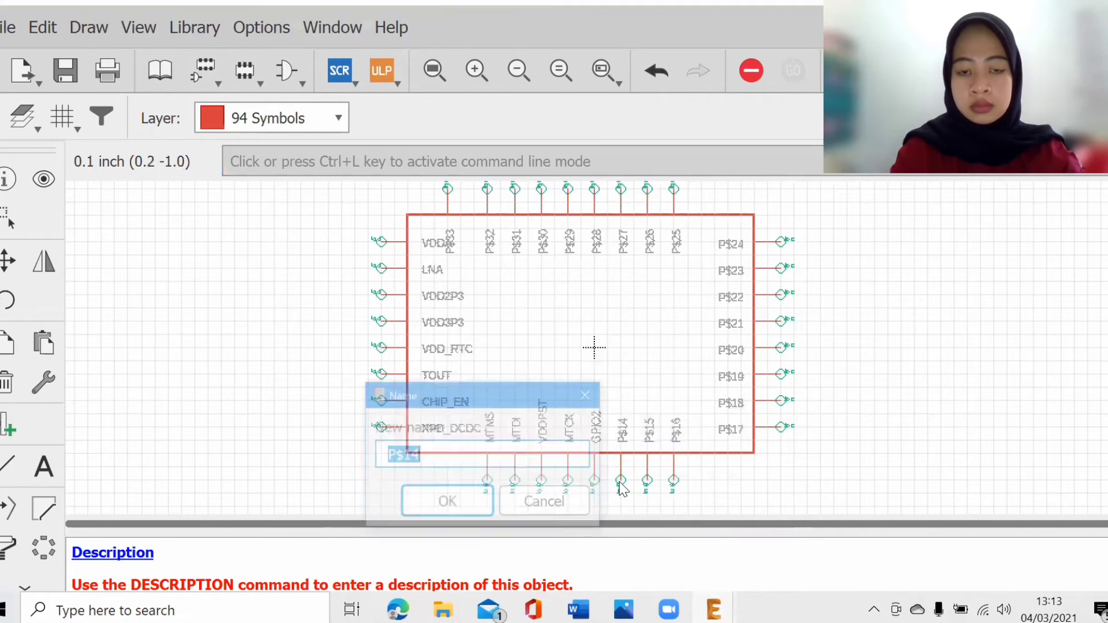
text(GPI)
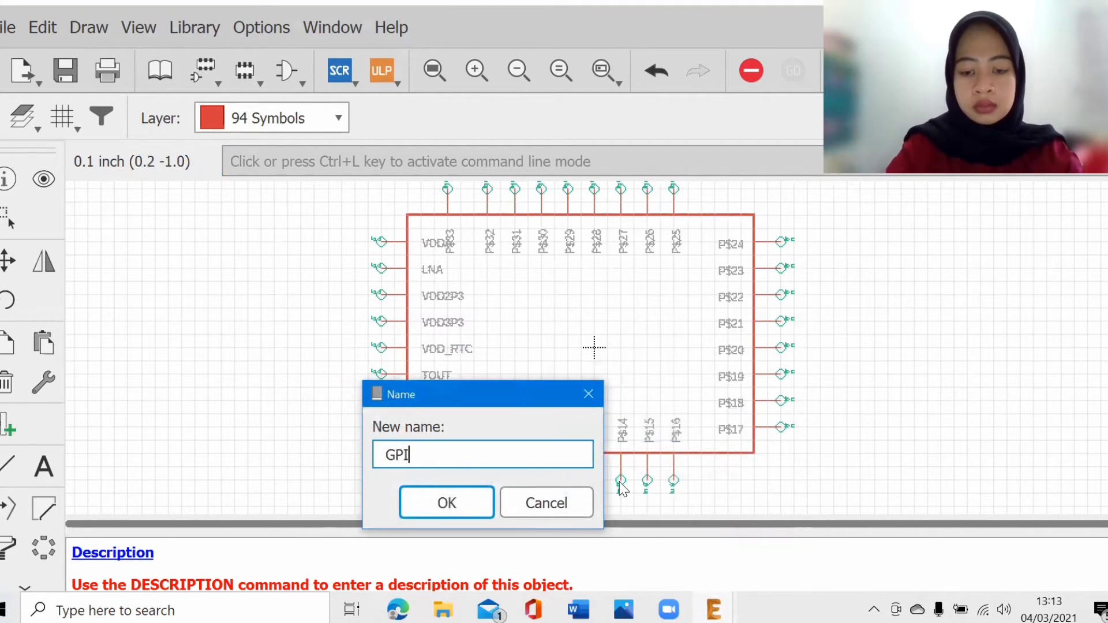
text(O0)
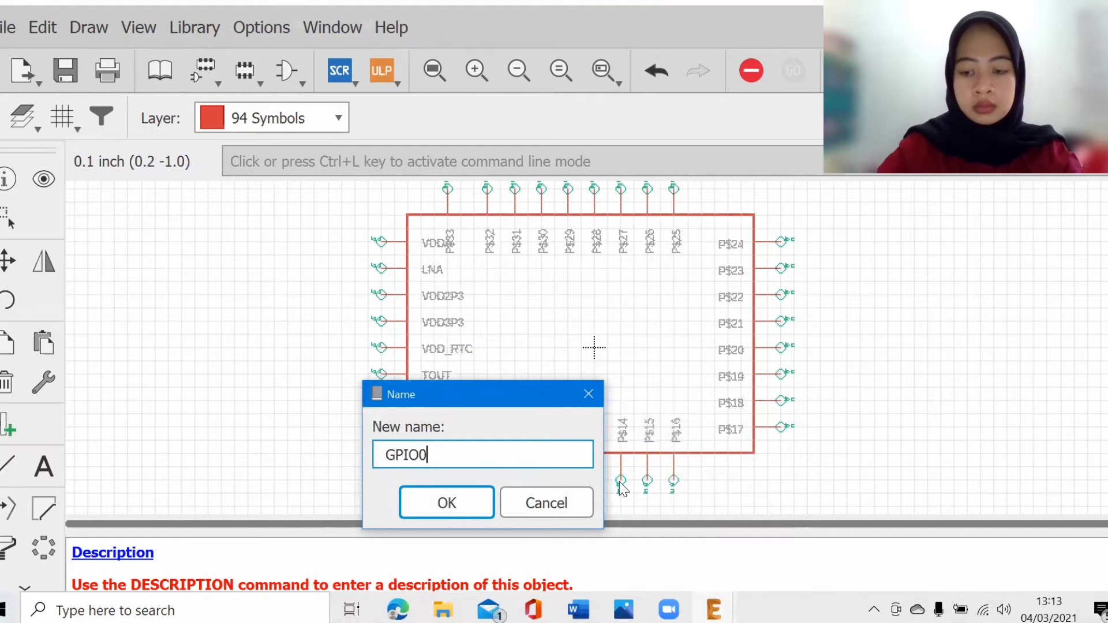
key(Return)
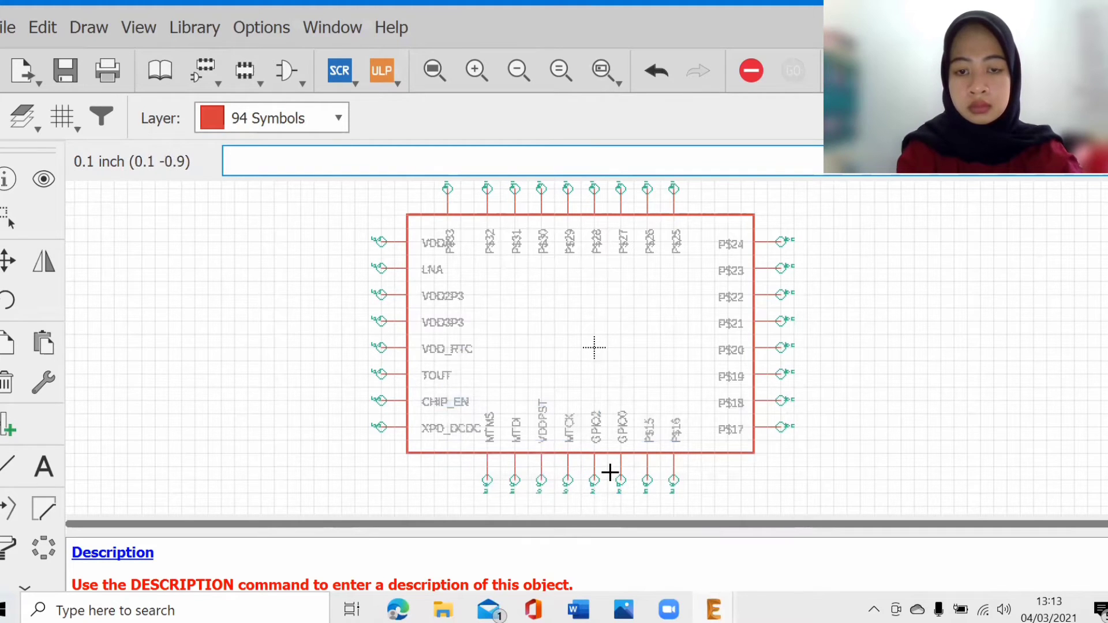
key(ctrl+z)
key(ctrl+z)
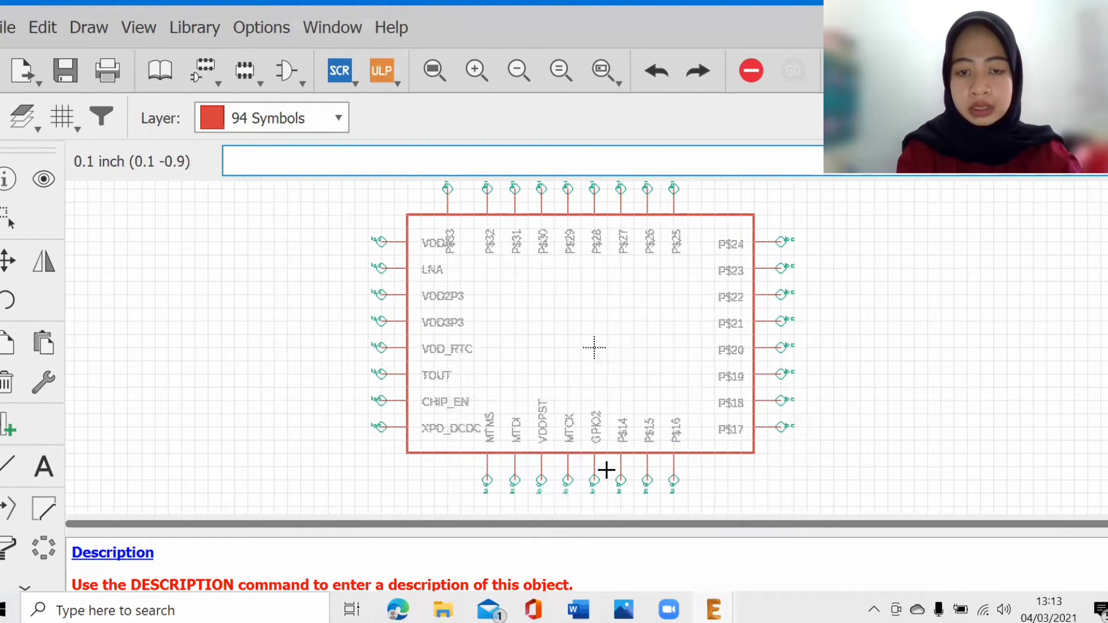
- Rename pin P$13 as MTDO and pin P$14 as GPIO2 on the symbol's lower edge
click(593, 476)
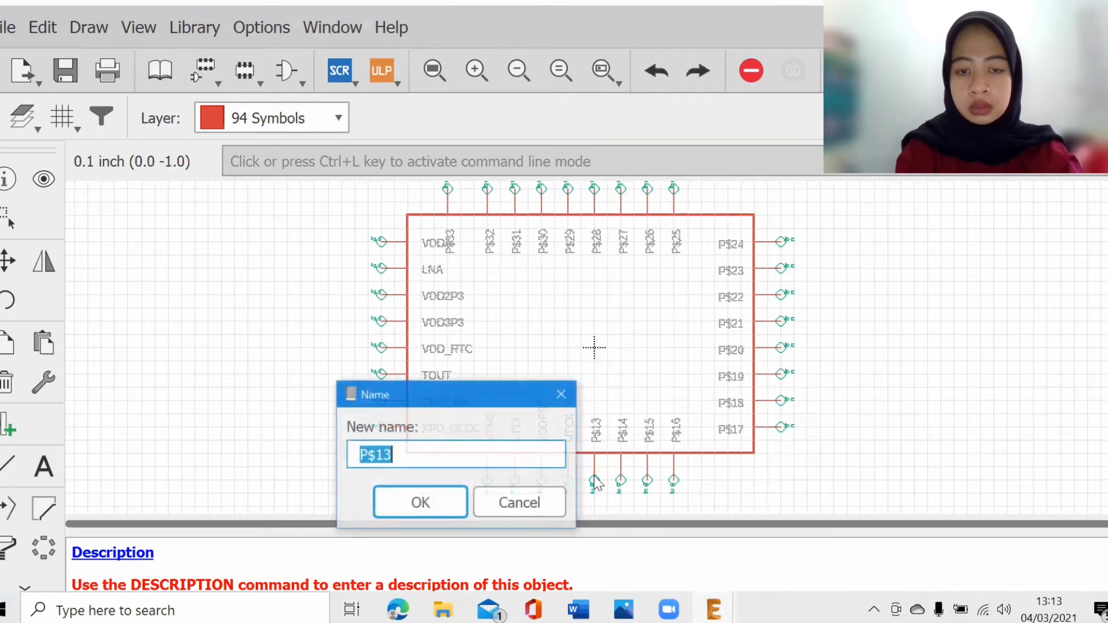
text(MT)
text(DO)
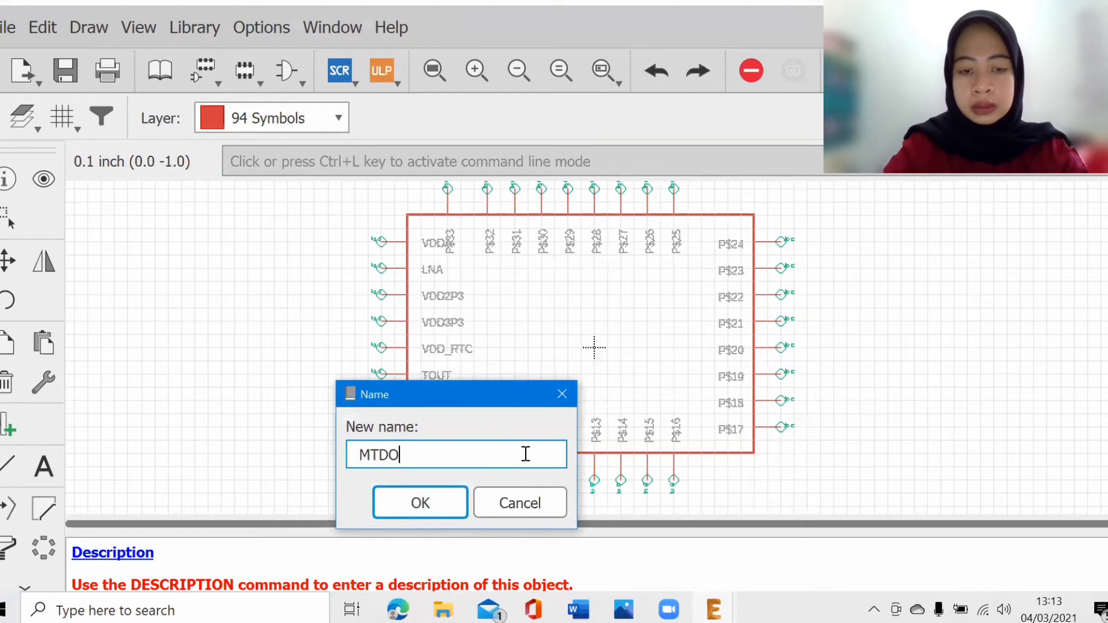
key(Return)
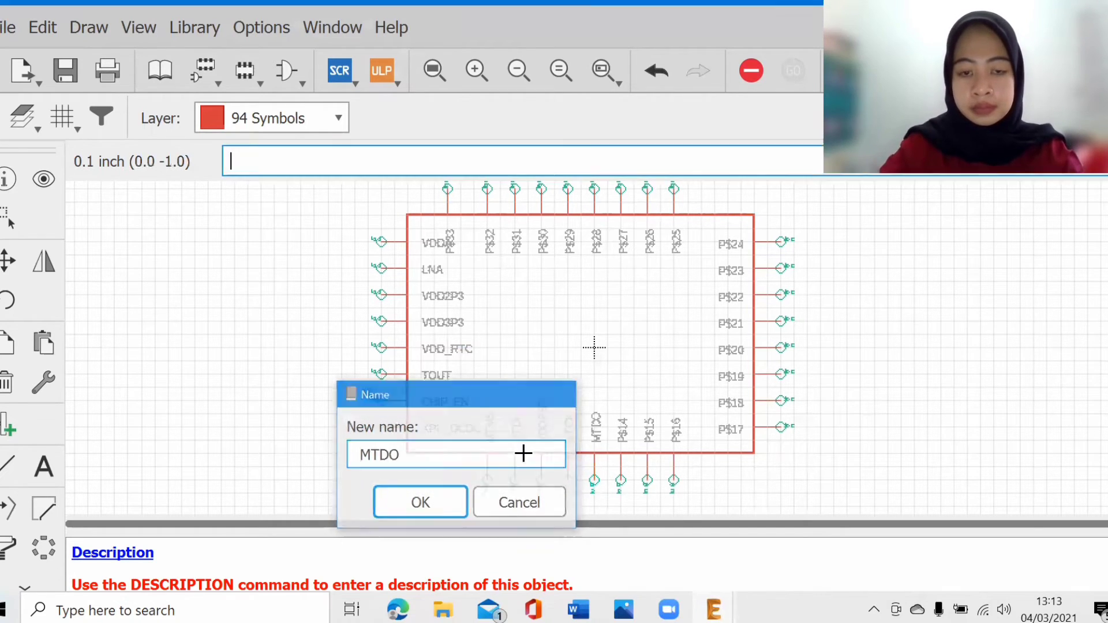
click(621, 480)
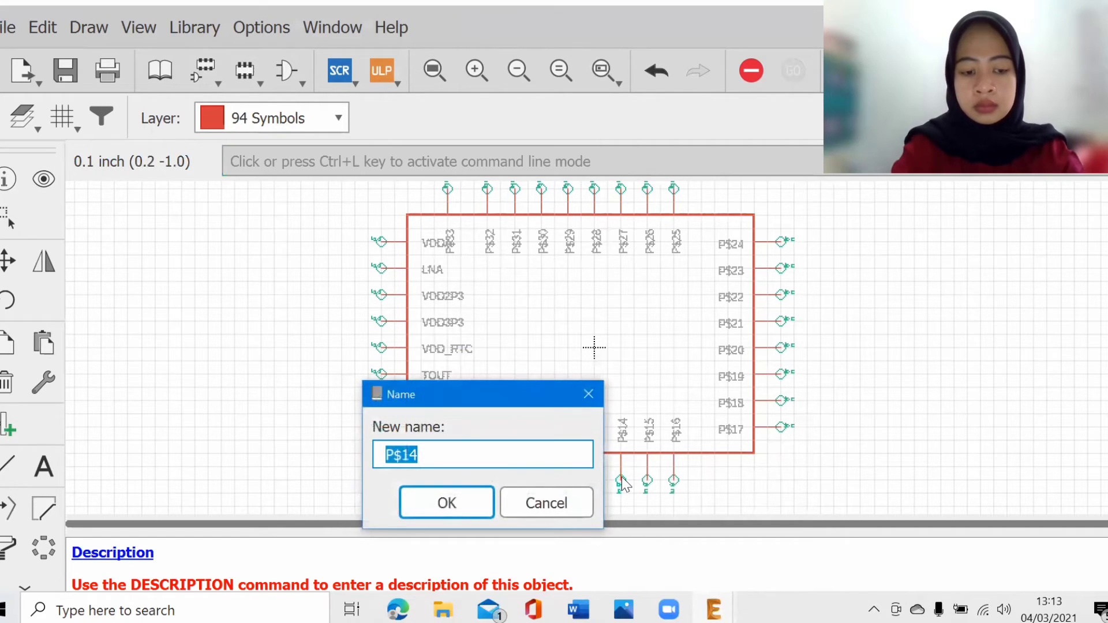
text(G)
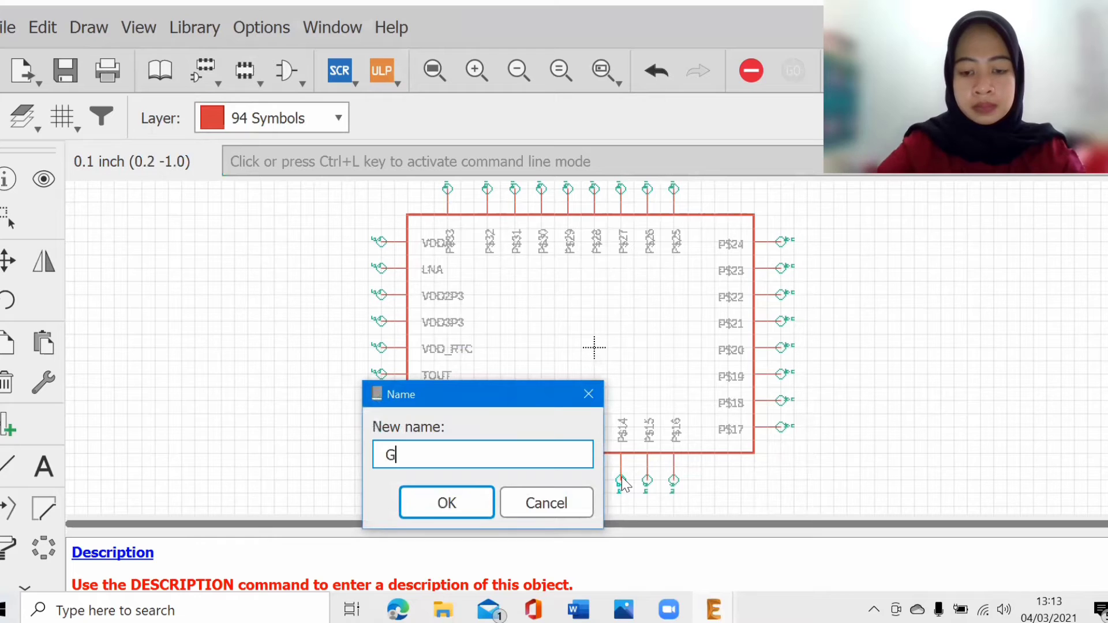
text(PI)
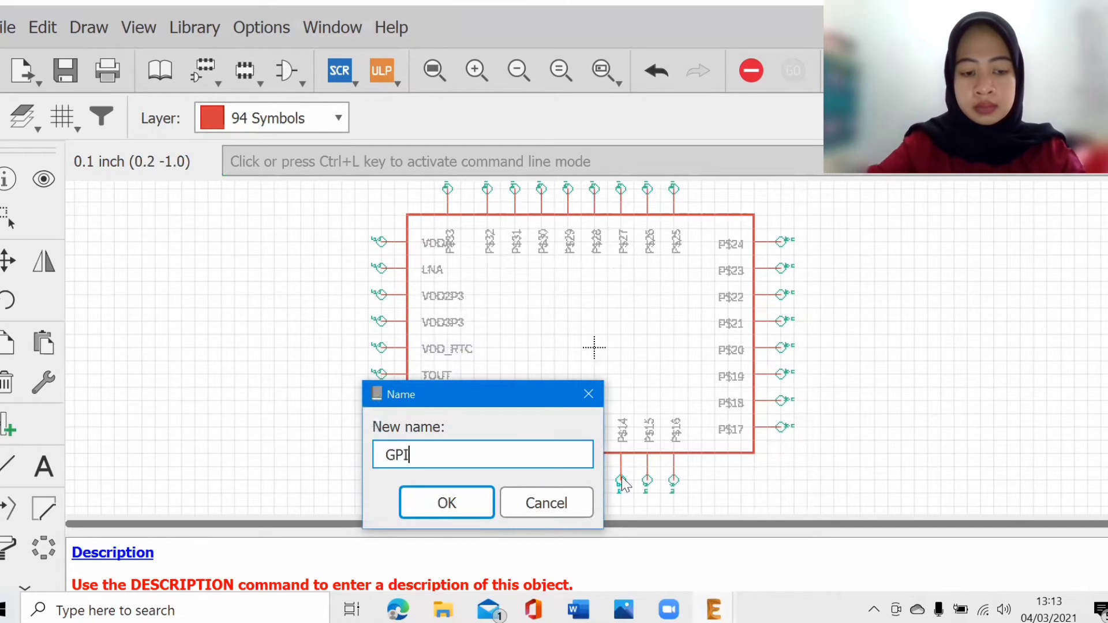
text(O2)
key(Return)
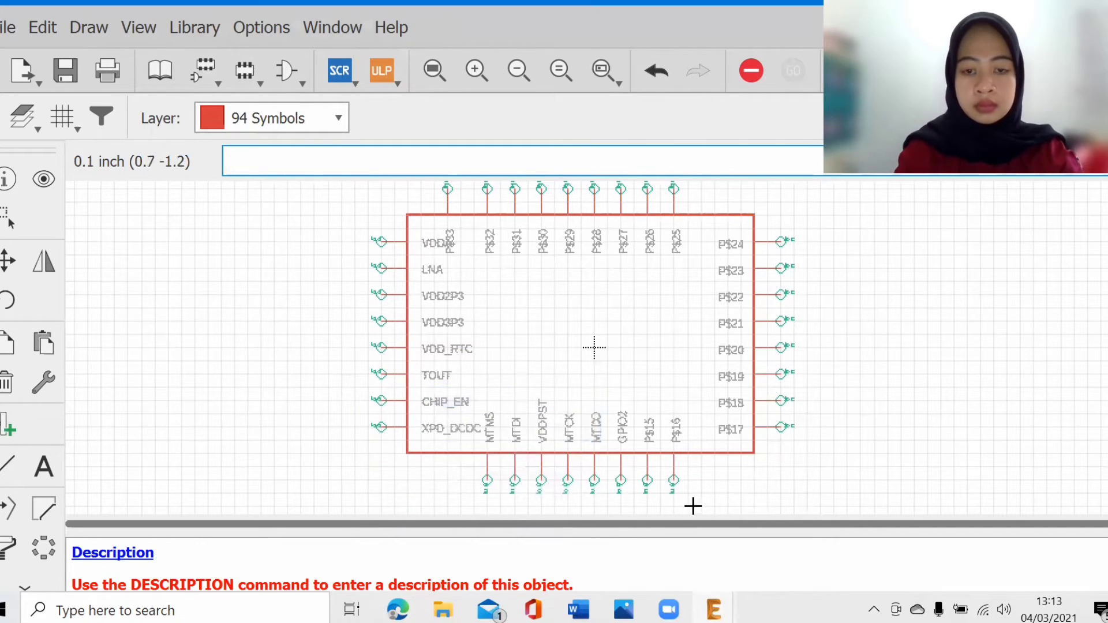
- Rename pin P$15 on the symbol's lower edge as GPIO0
click(646, 477)
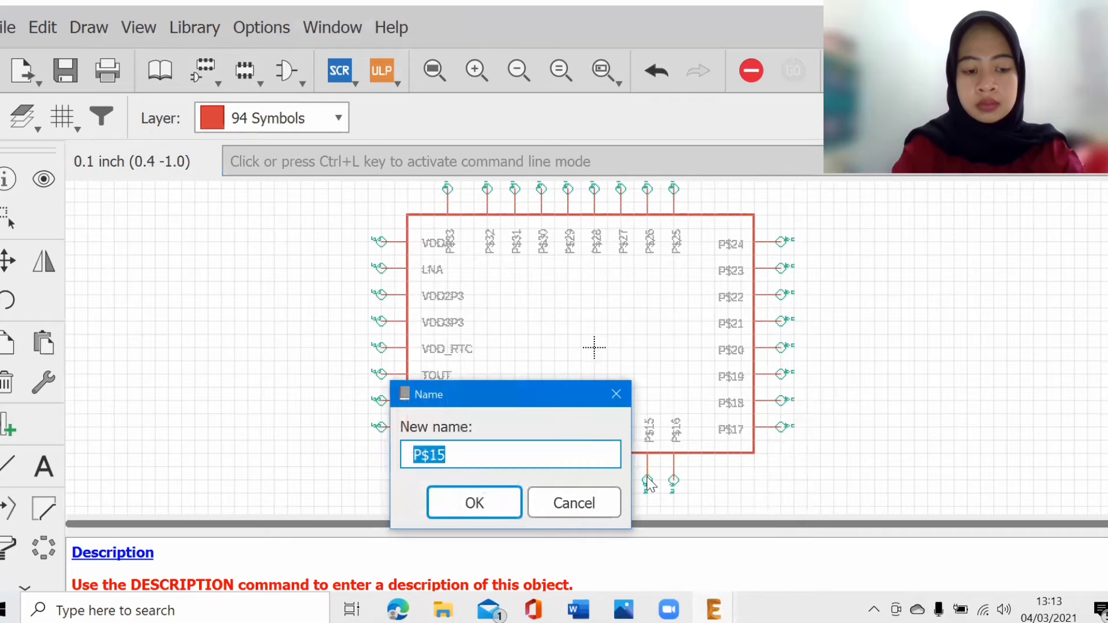
text(GP)
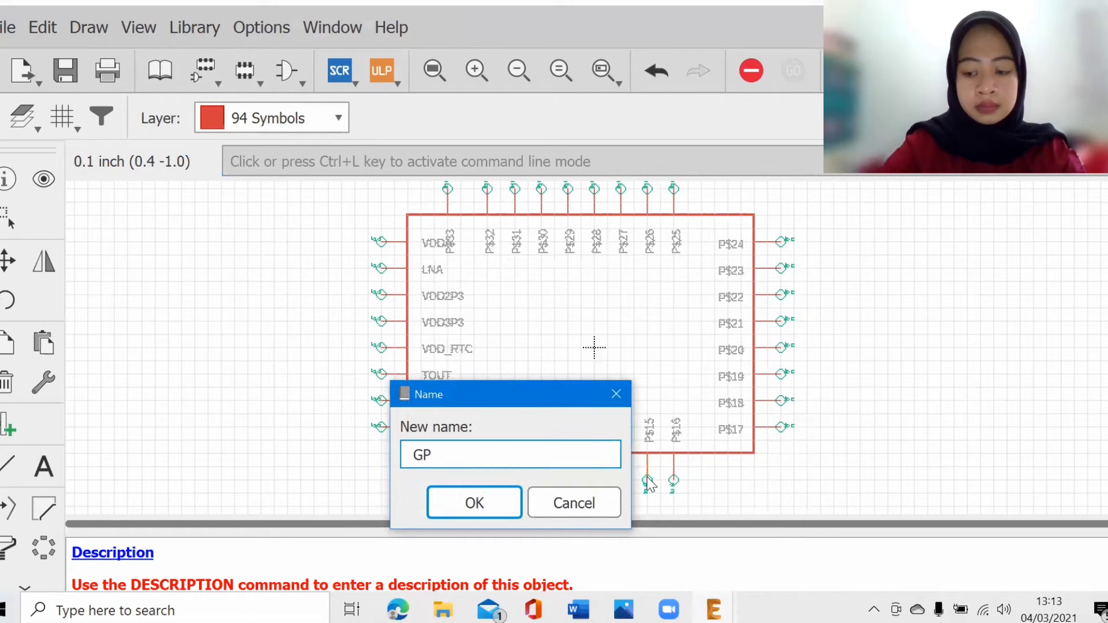
text(IO0)
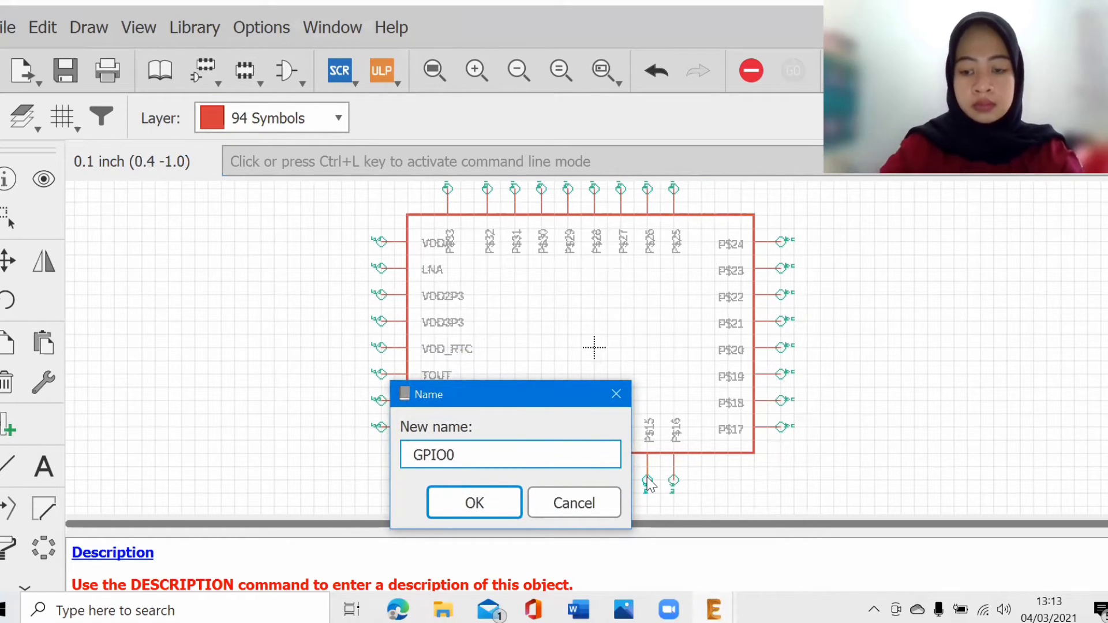
key(Return)
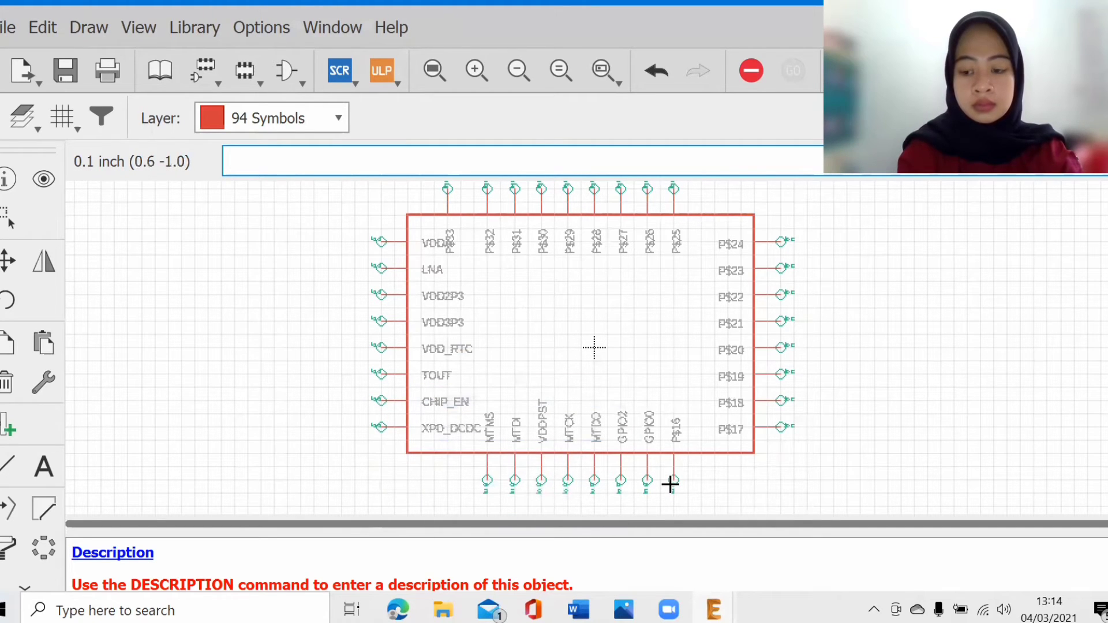
- Rename pin P$16, the last pin on the symbol's lower edge, as VDD/GPIO4
click(672, 481)
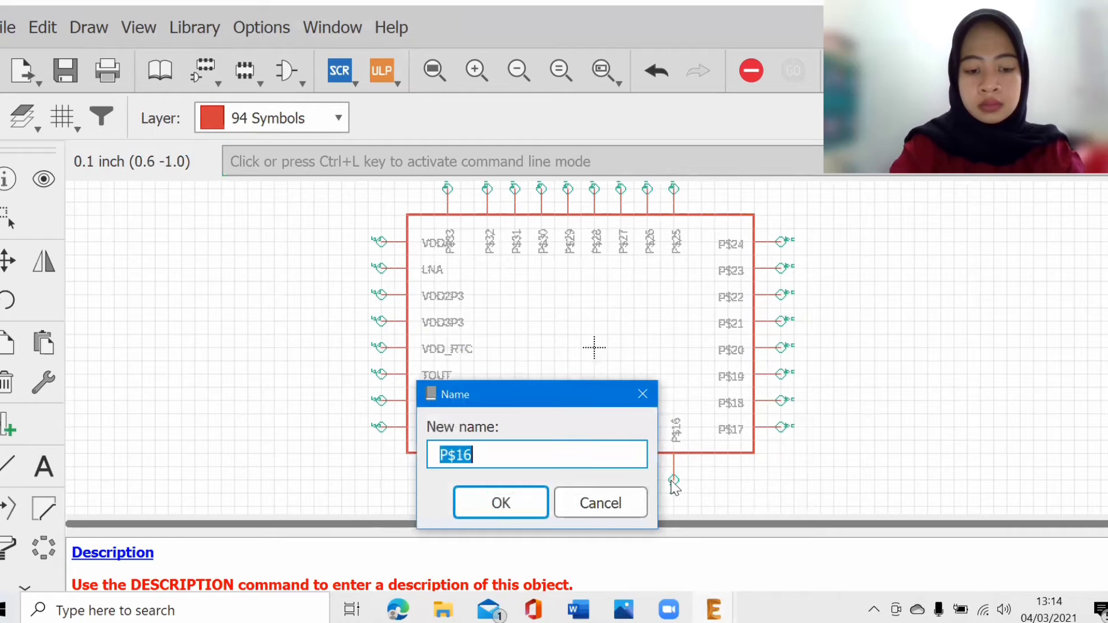
text(VDD)
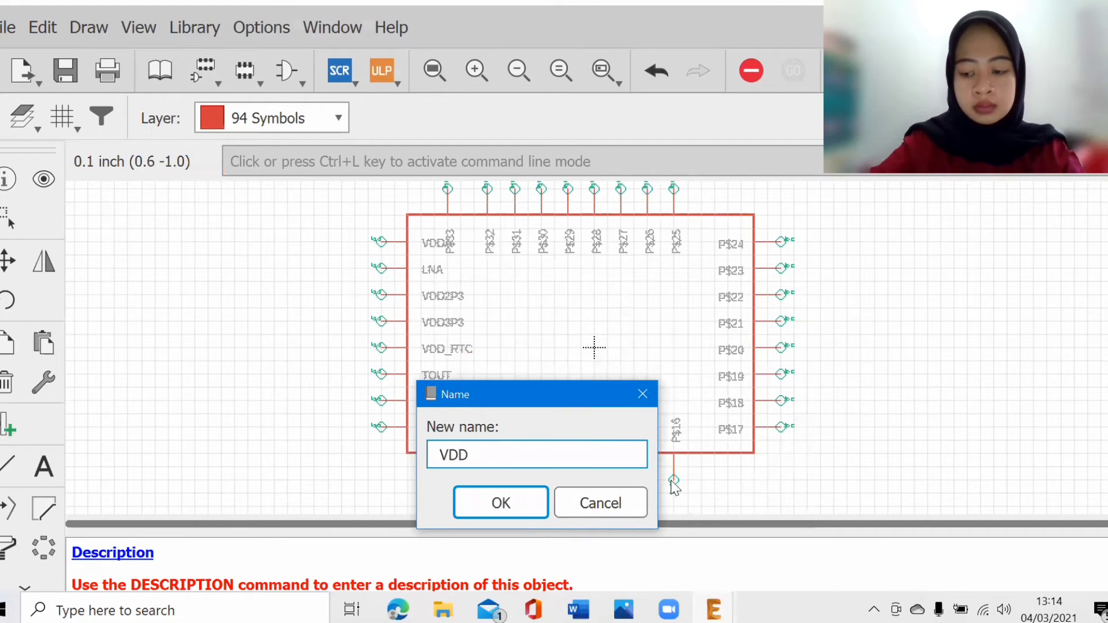
text(/G)
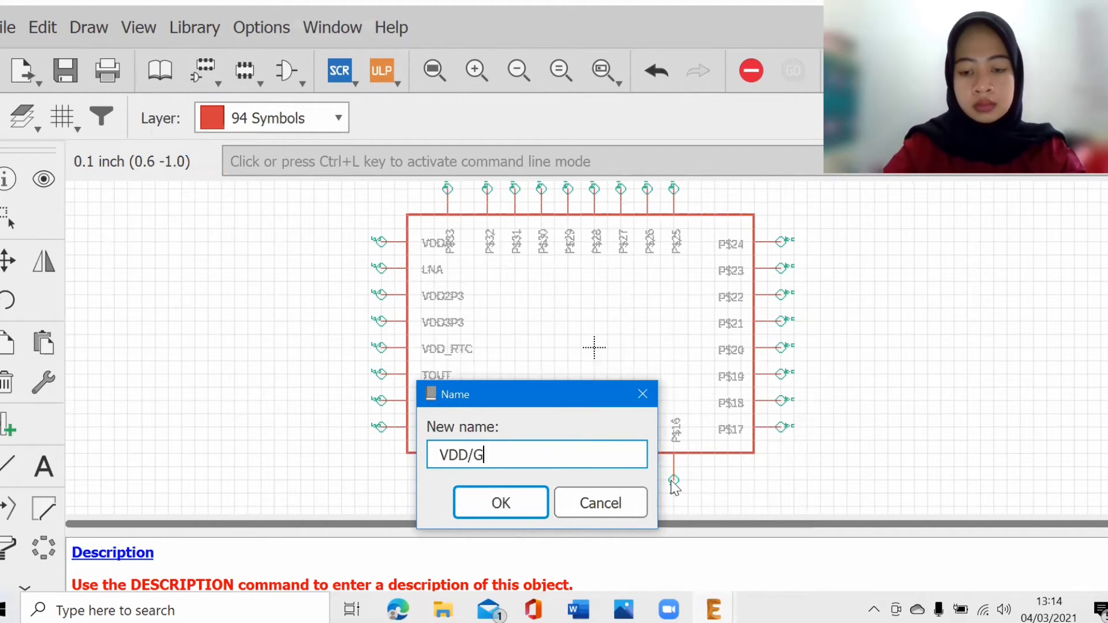
text(PIO)
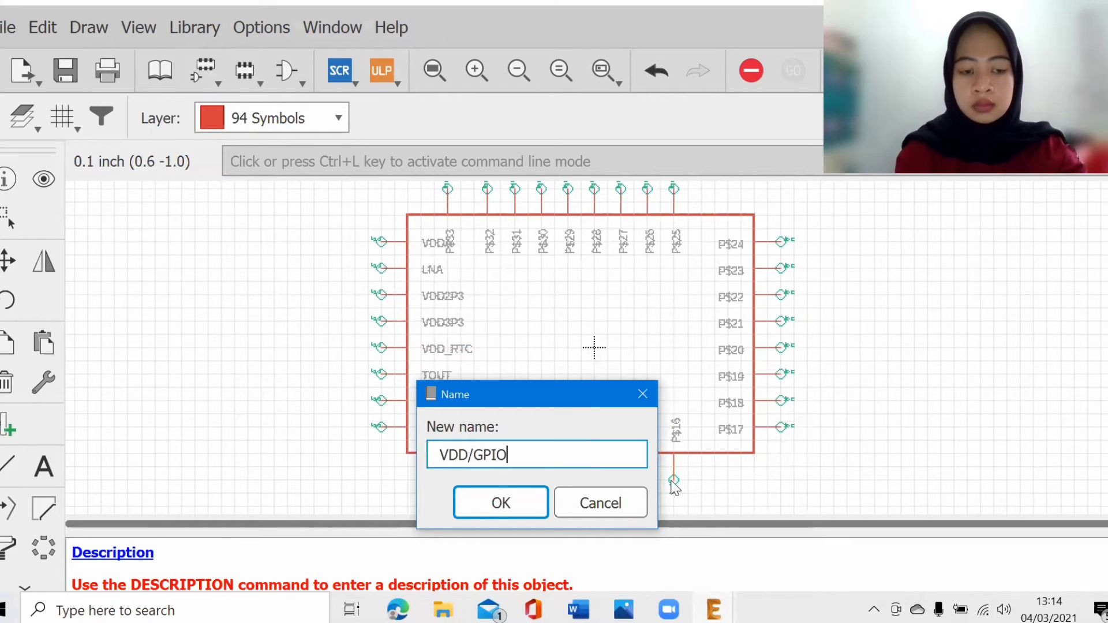
text(4)
key(Return)
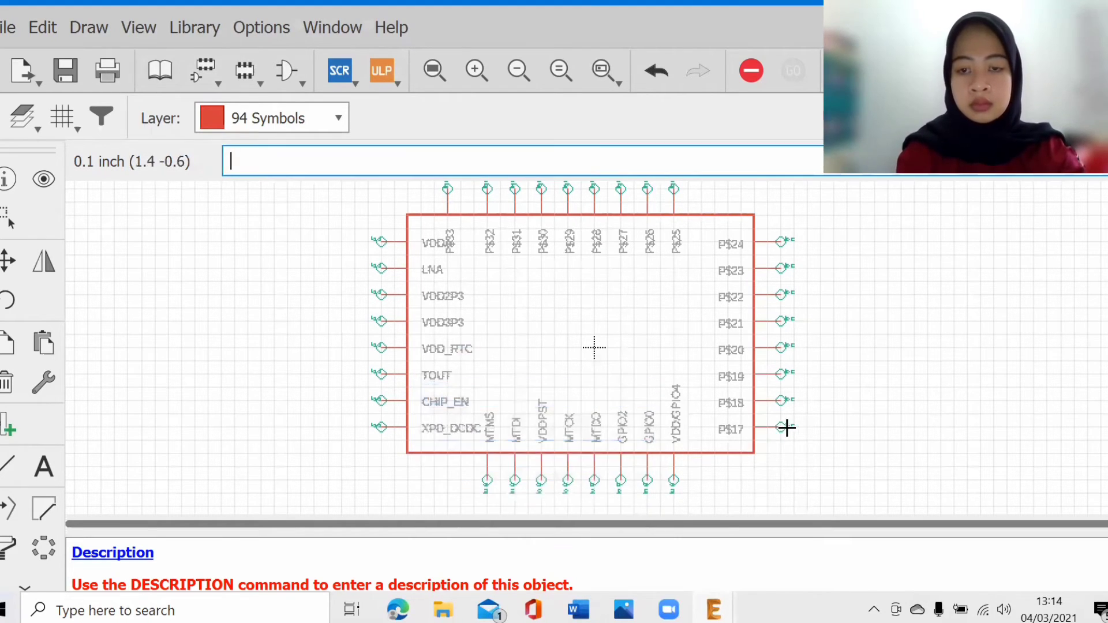
- Rename pin P$17 as VDDST and pin P$18 as SD_DATA_2 on the symbol's right edge
click(785, 427)
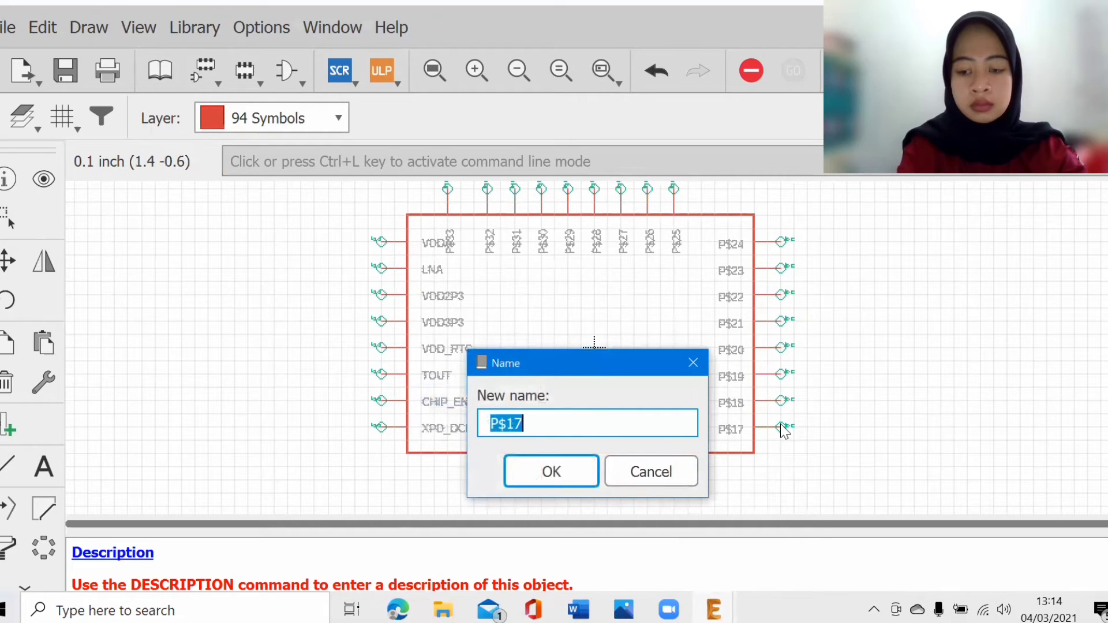
text(VDD)
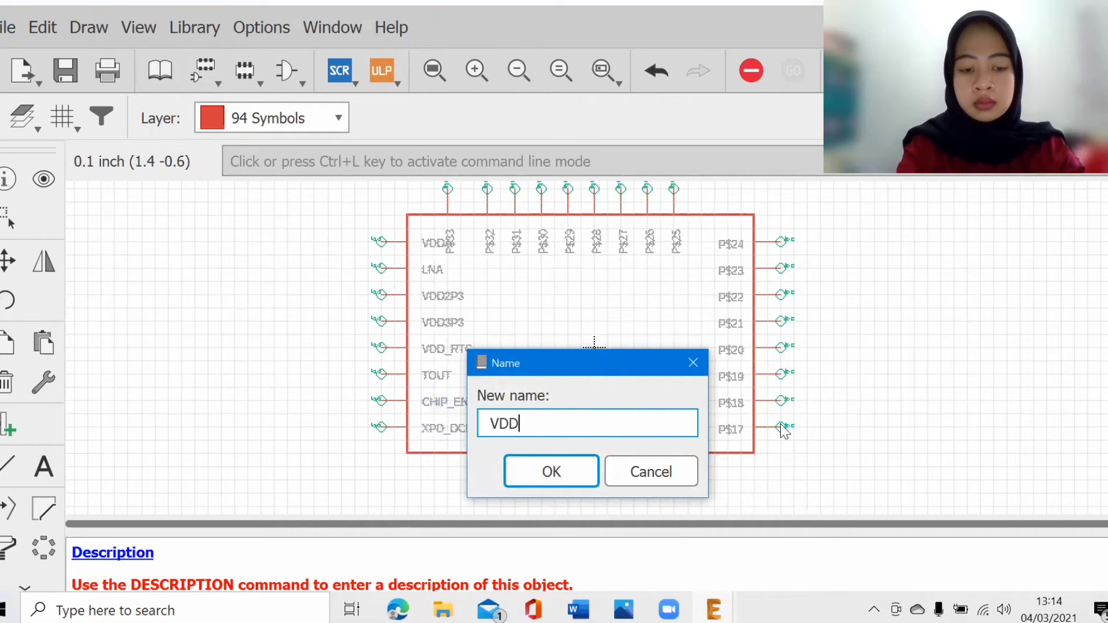
text(ST)
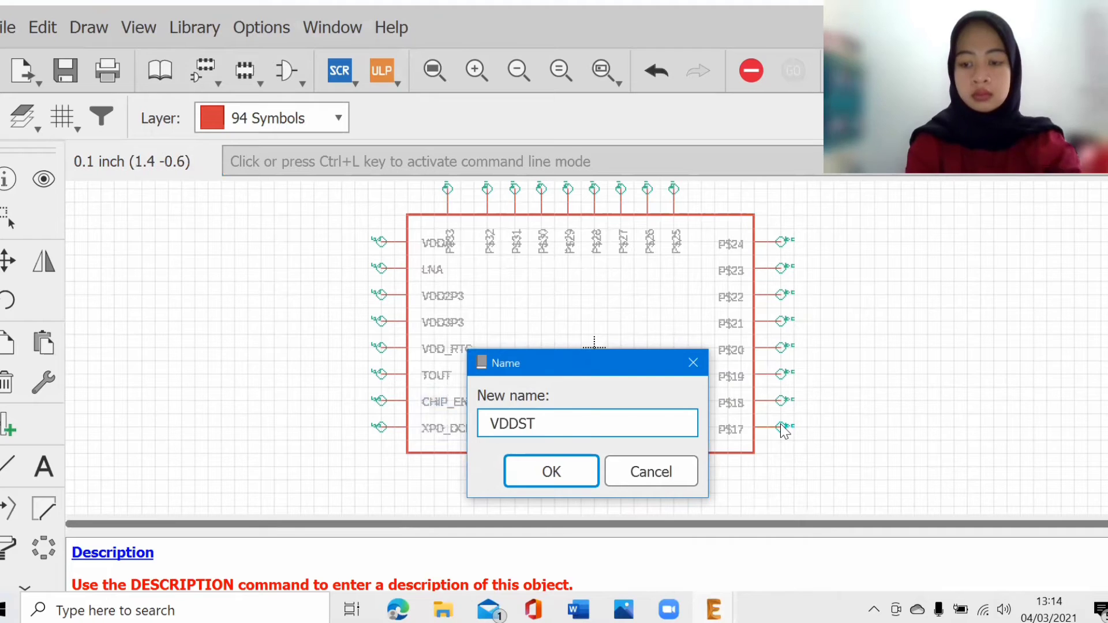
key(Return)
click(779, 400)
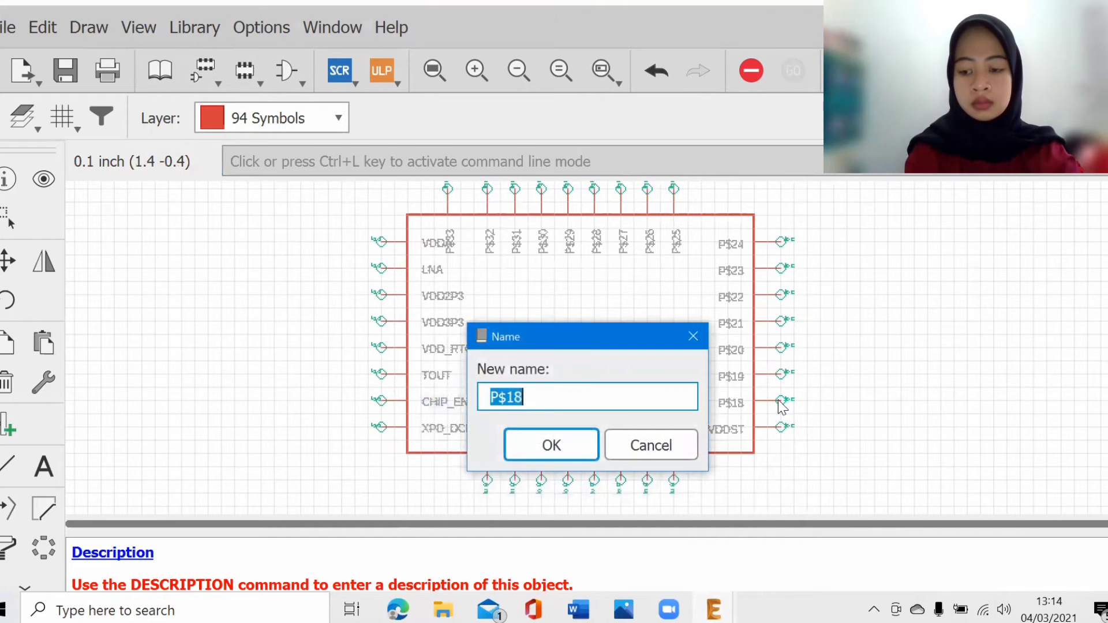
text(SD_DA)
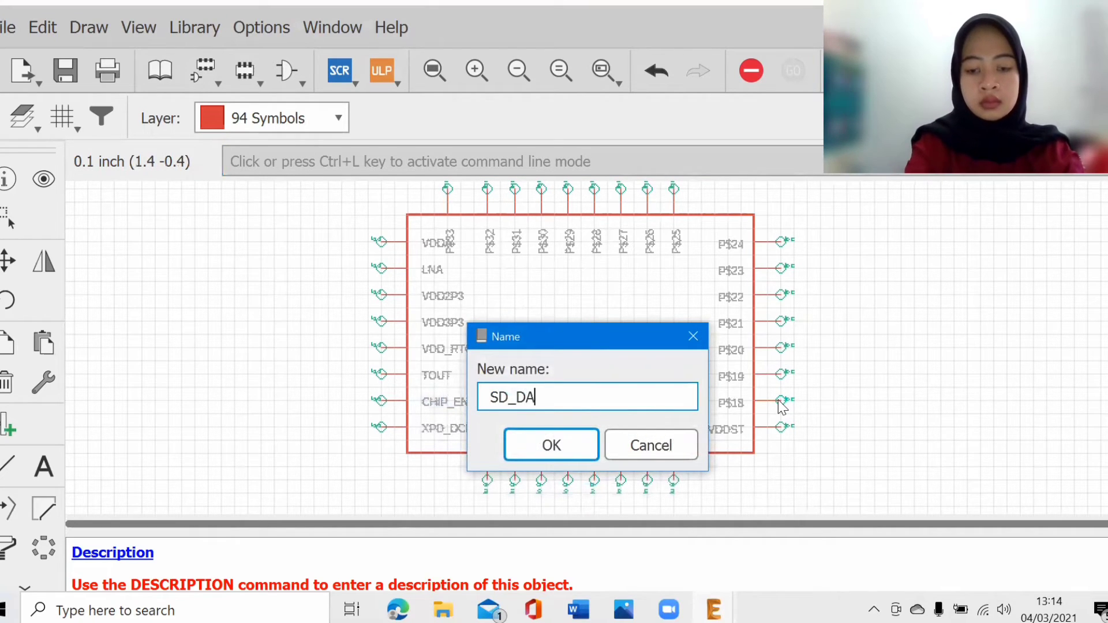
text(TA_2)
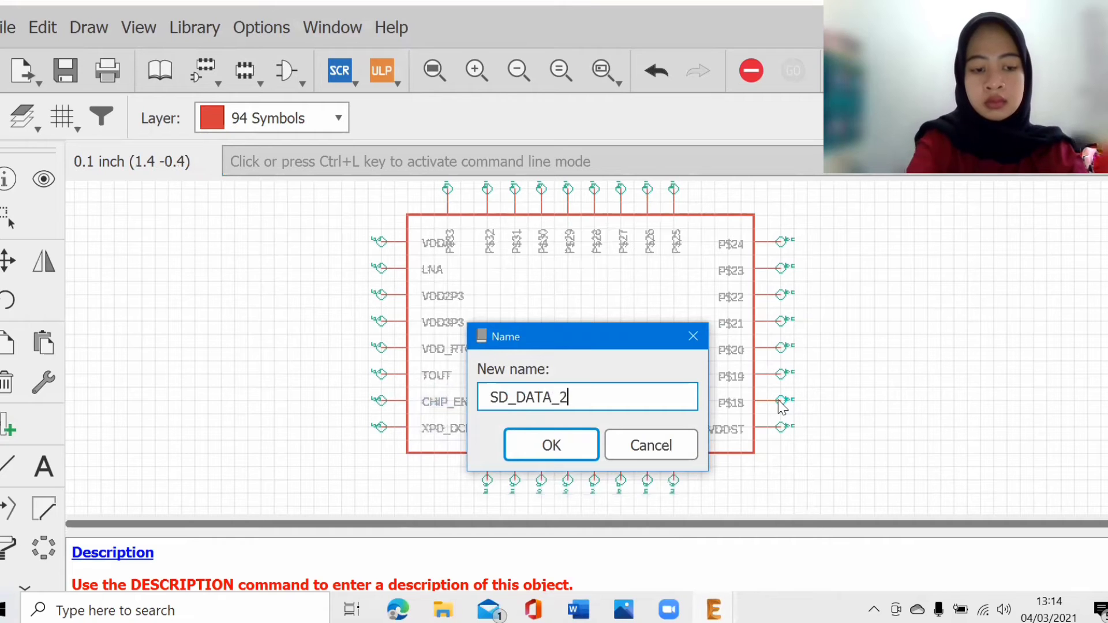
key(Return)
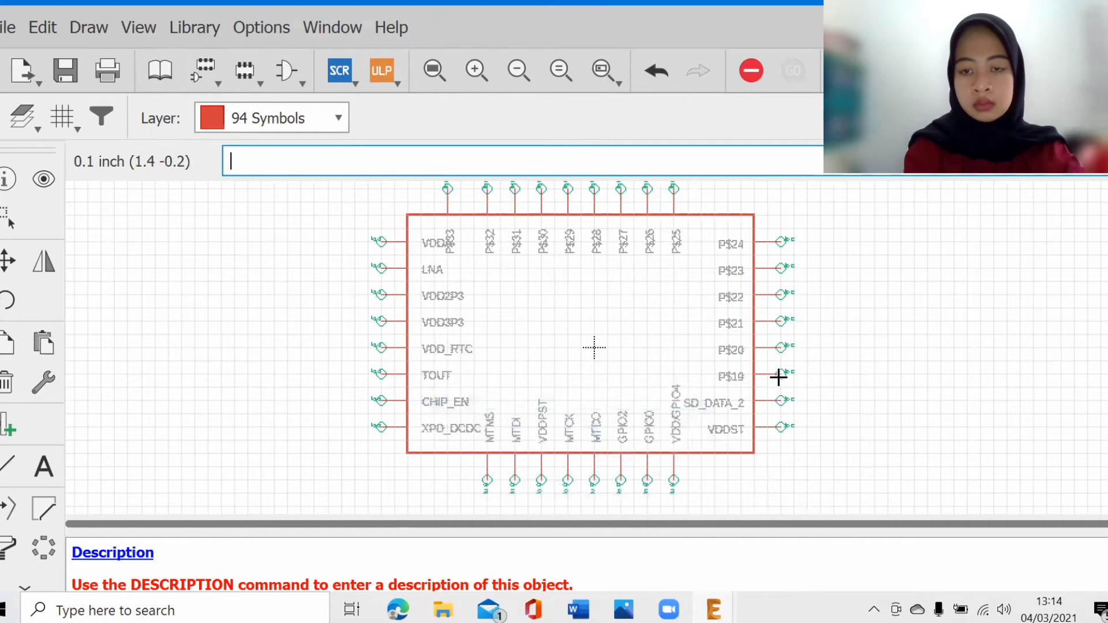
- Rename pin P$19 on the symbol's right edge as SD_DATA_3
click(781, 374)
text(SD_)
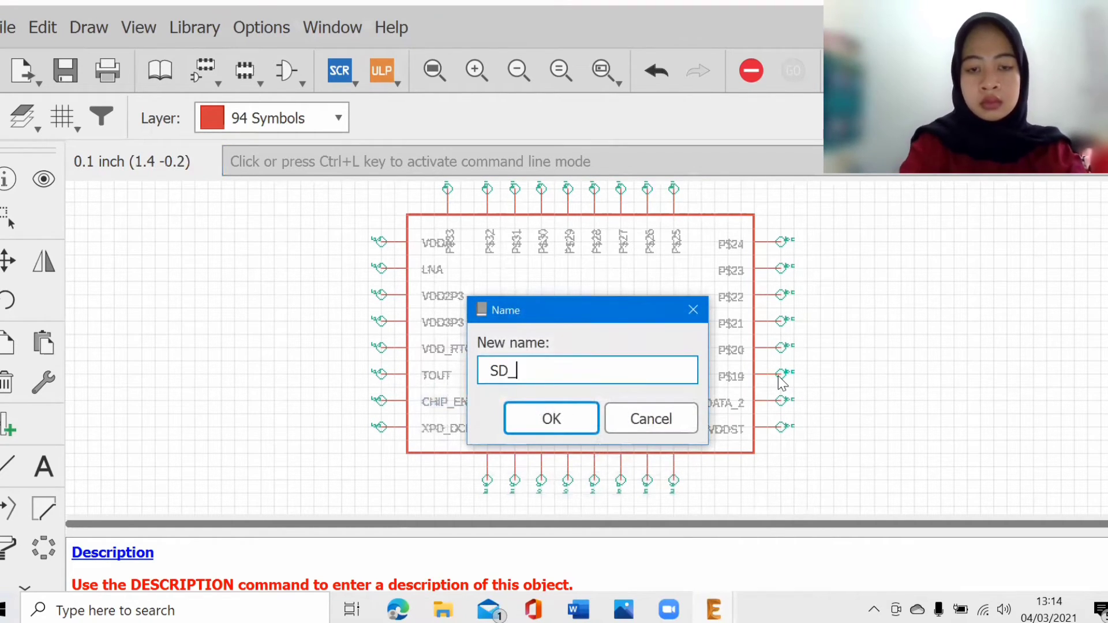
text(DARA)
key(BackSpace)
key(BackSpace)
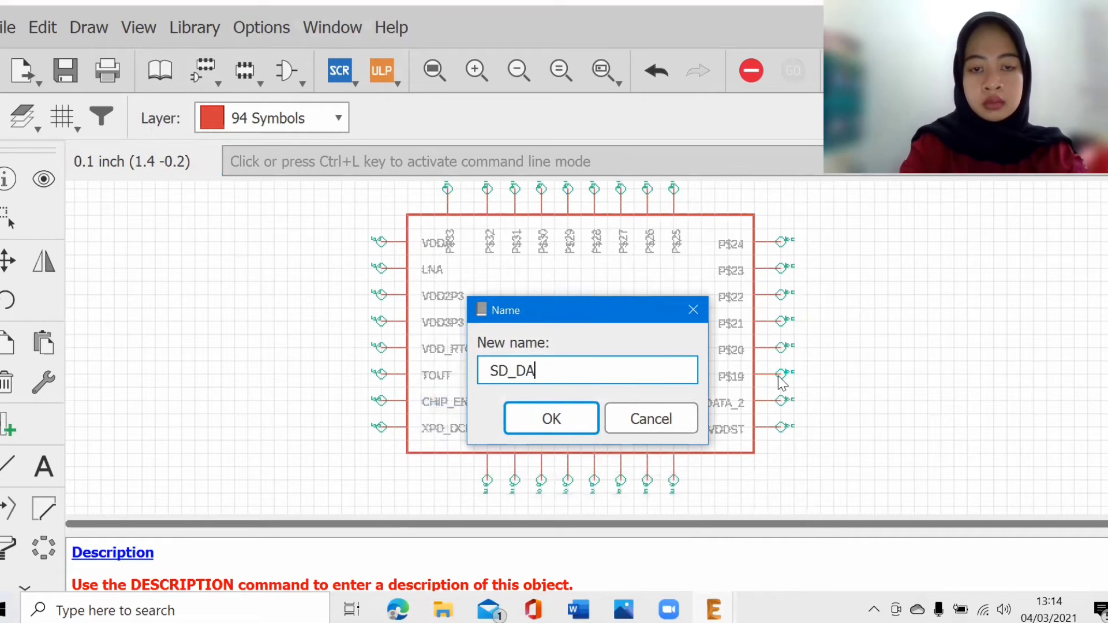
text(TA_3)
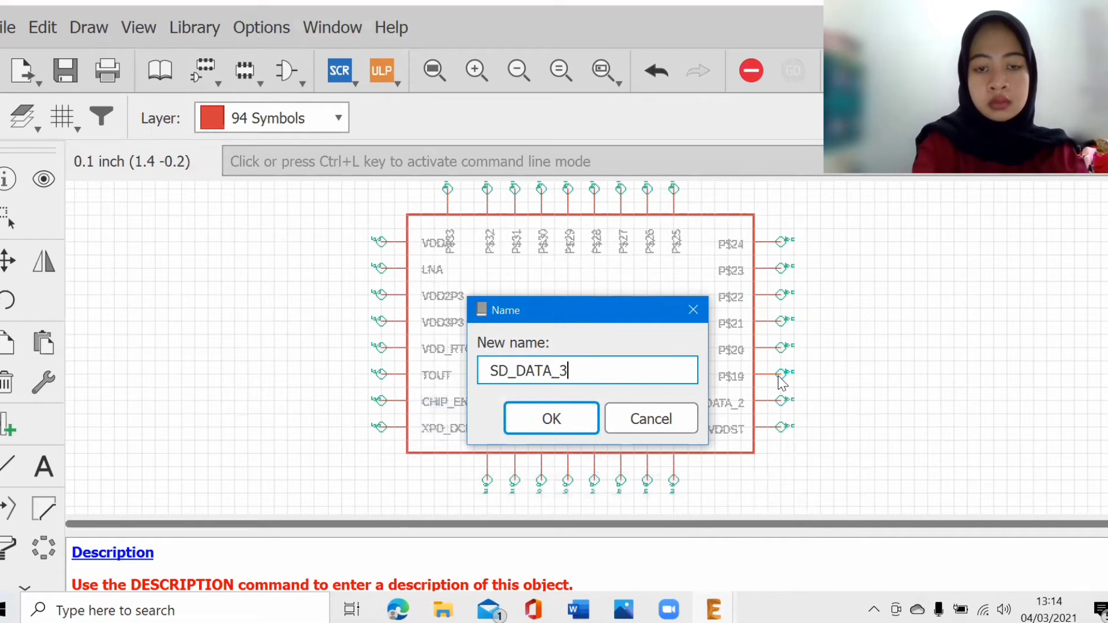
key(Return)
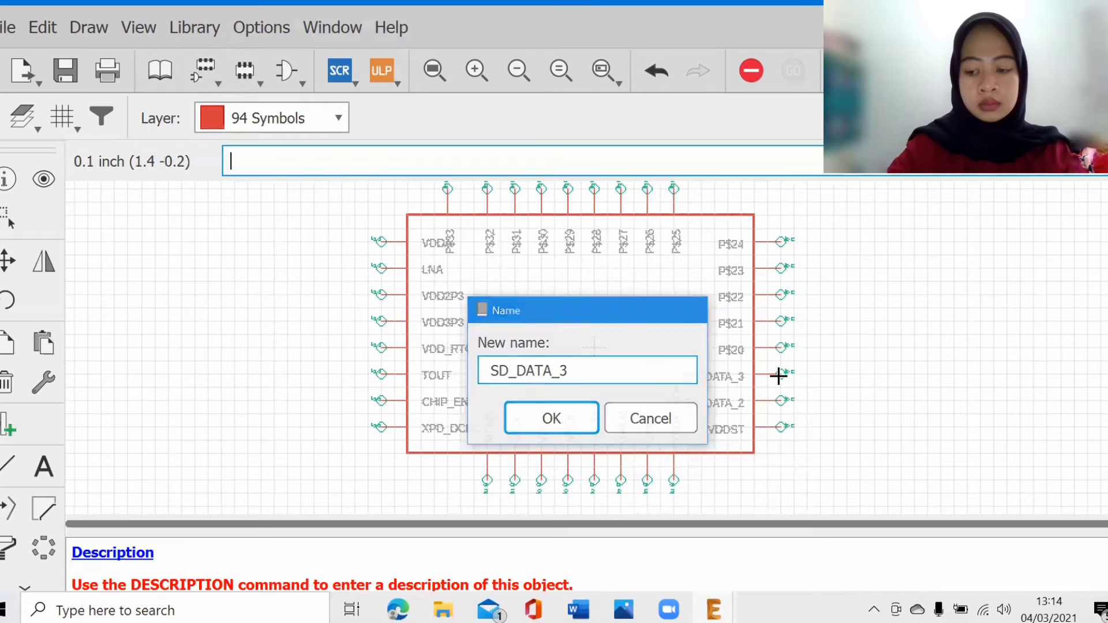
- Rename pin P$20 as SD_CMD and pin P$21 as SD_CLK on the symbol's right edge
click(783, 348)
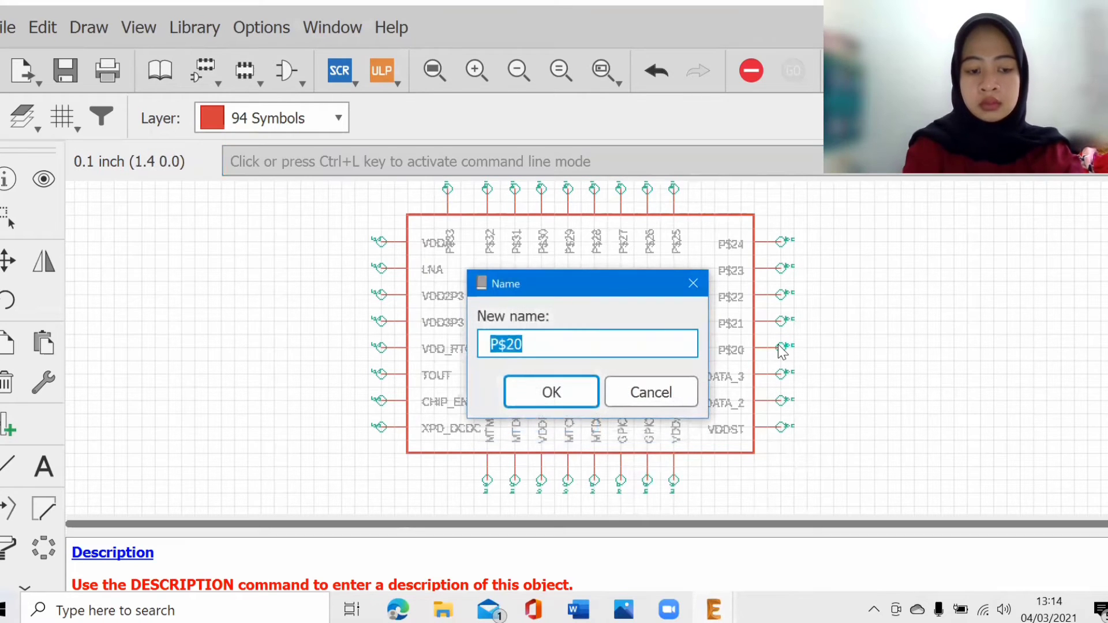
text(SD_CMD)
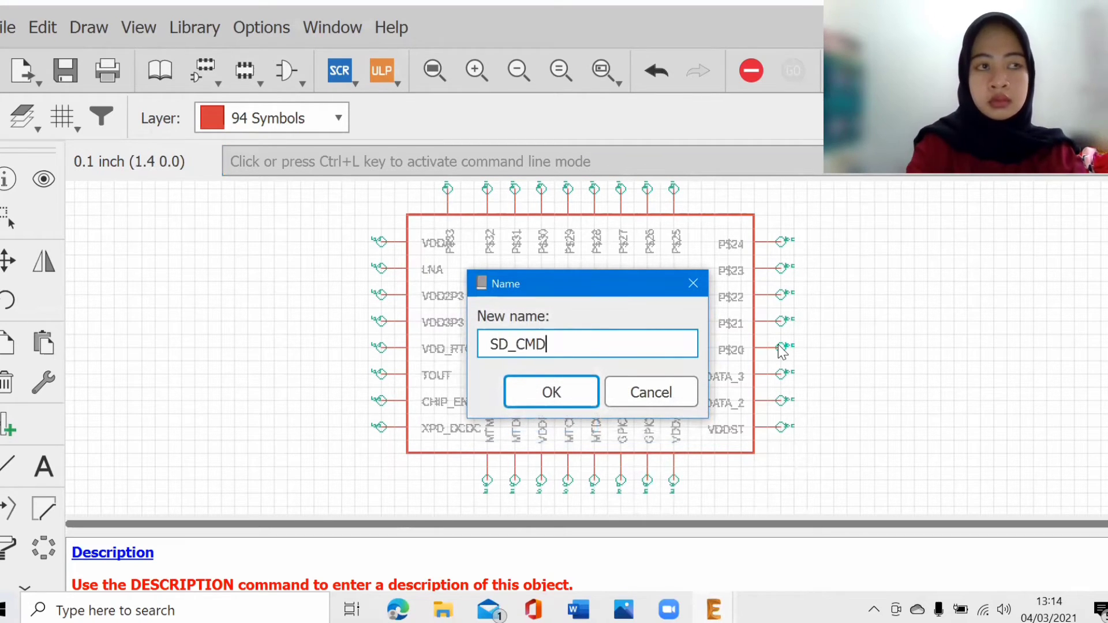
key(Return)
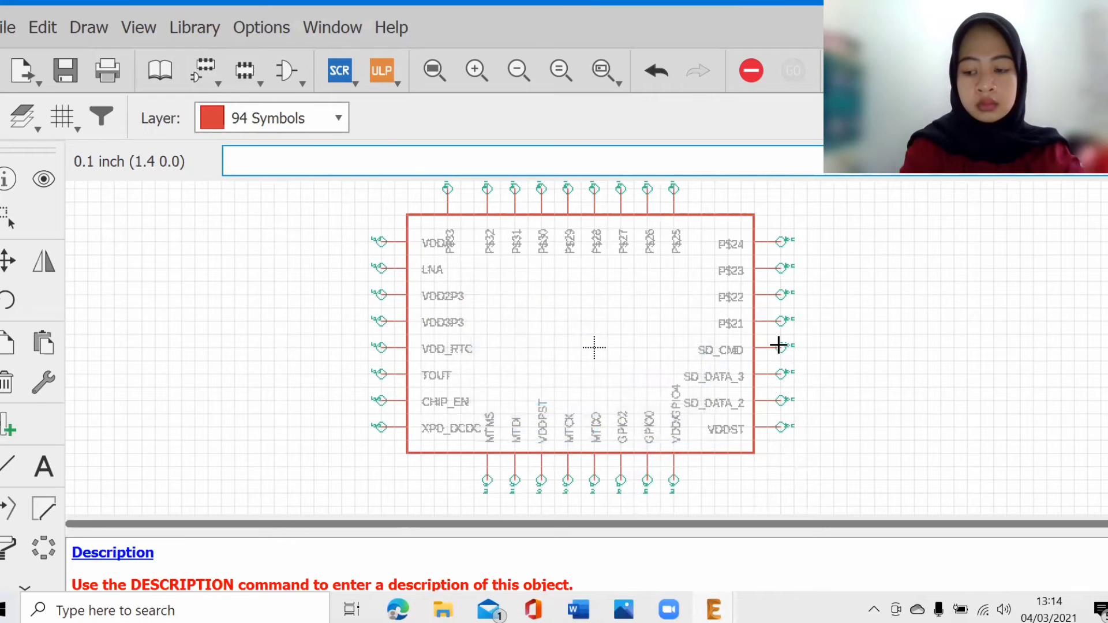
click(780, 319)
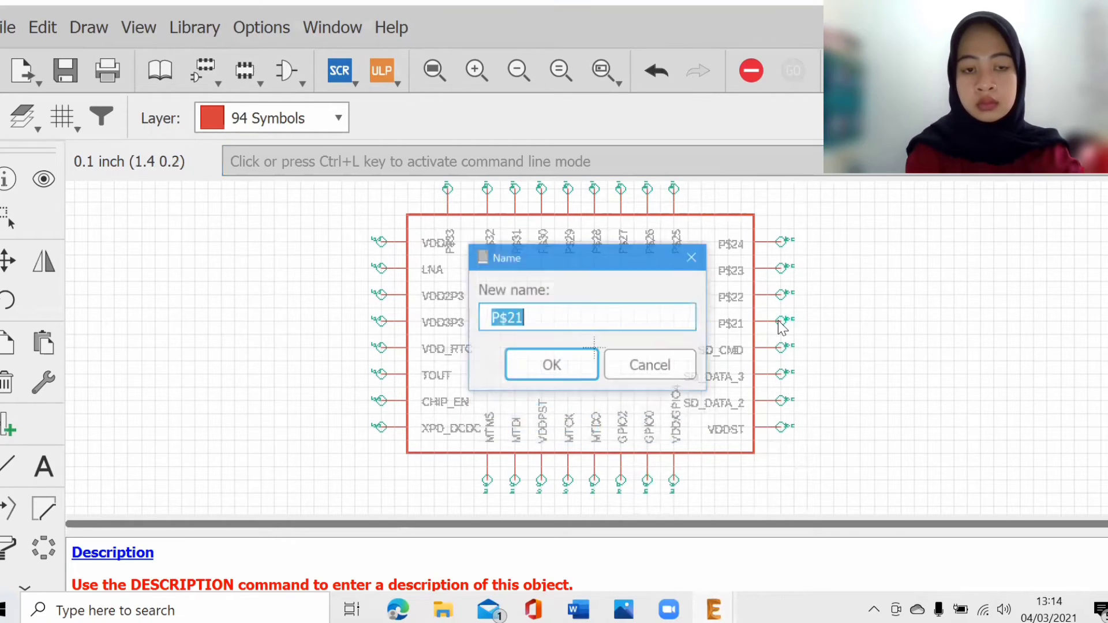
text(SD_CLK)
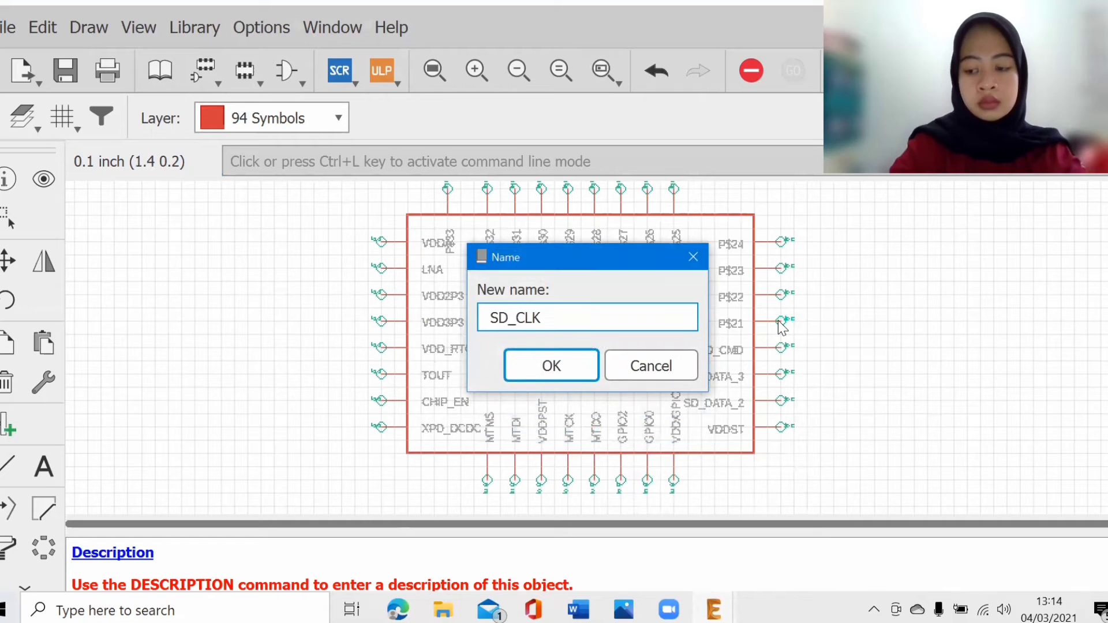
key(Return)
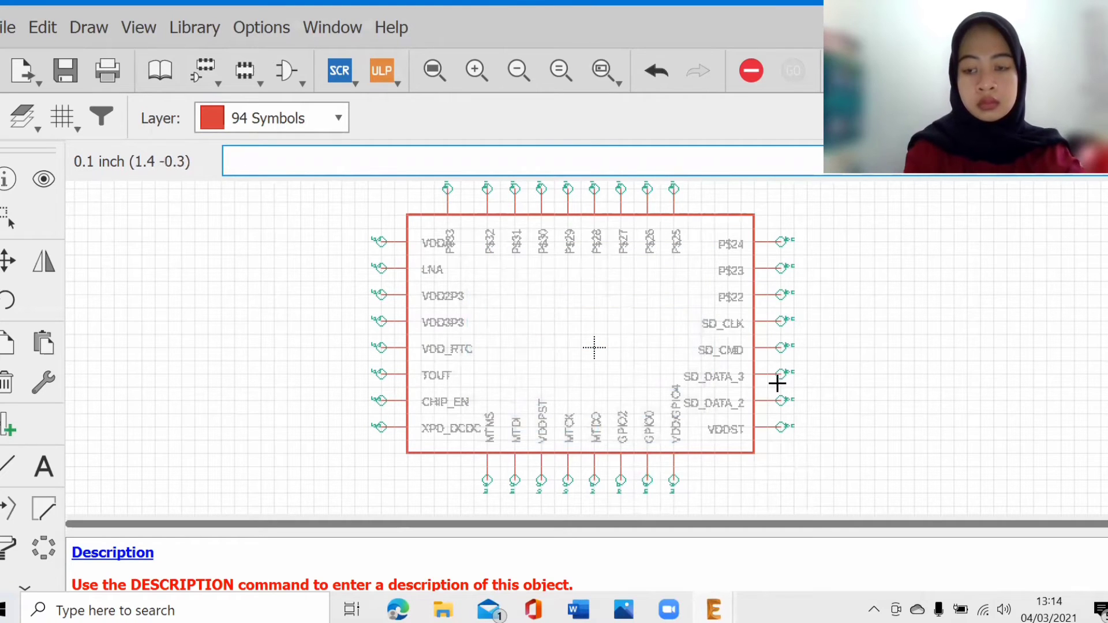
- Rename pin P$22 on the symbol's right edge as SD_DATA_0, ending with the digit zero
click(776, 295)
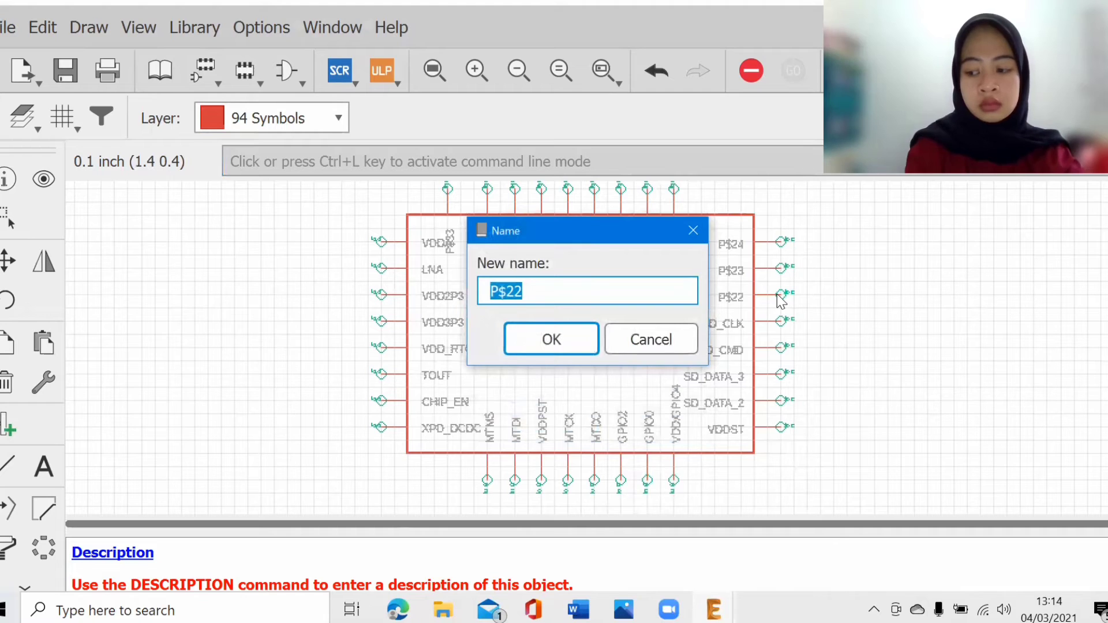
text(SD_DATA)
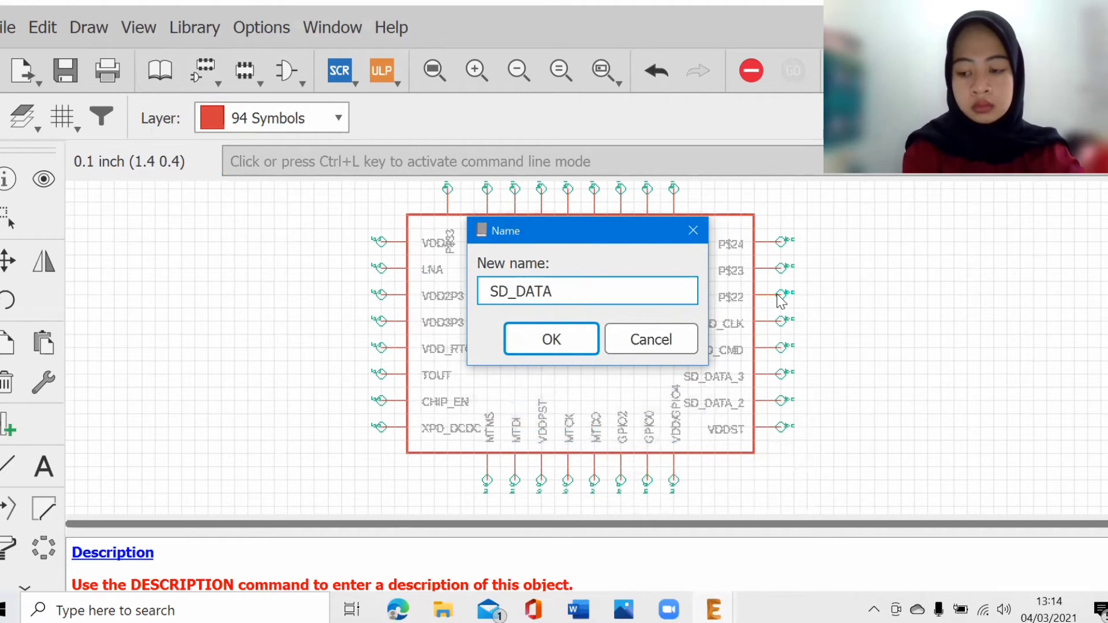
text(_0)
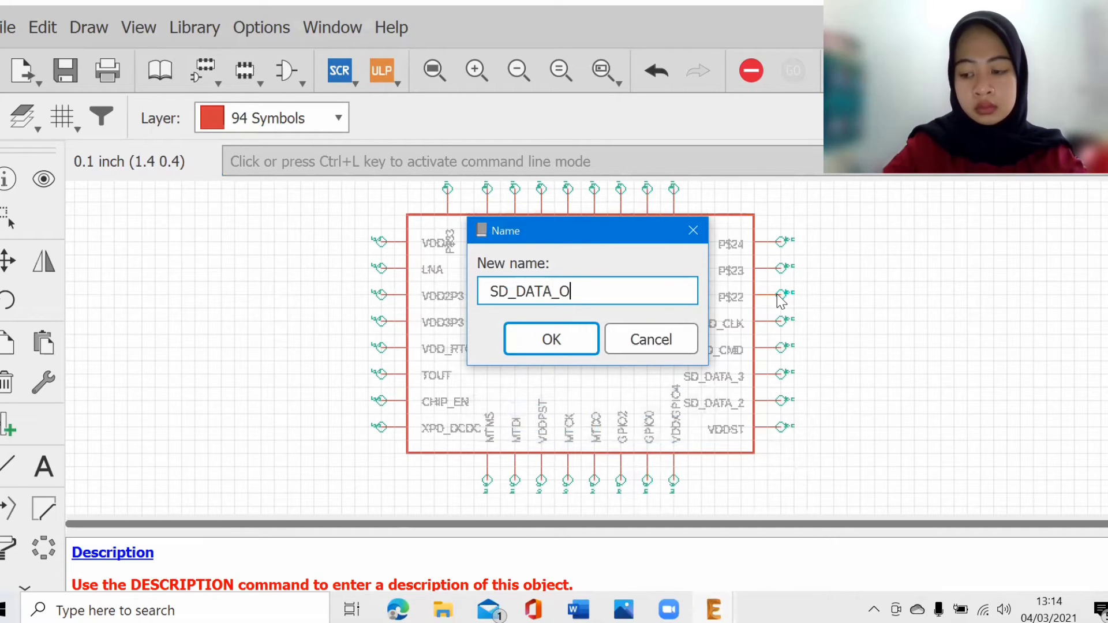
key(Return)
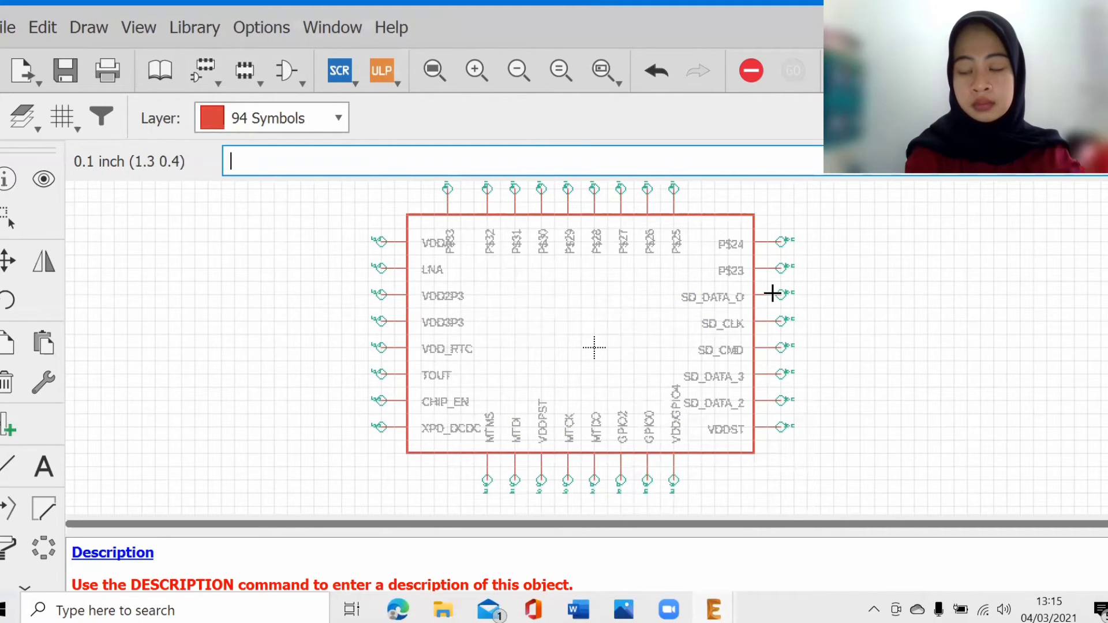
click(774, 294)
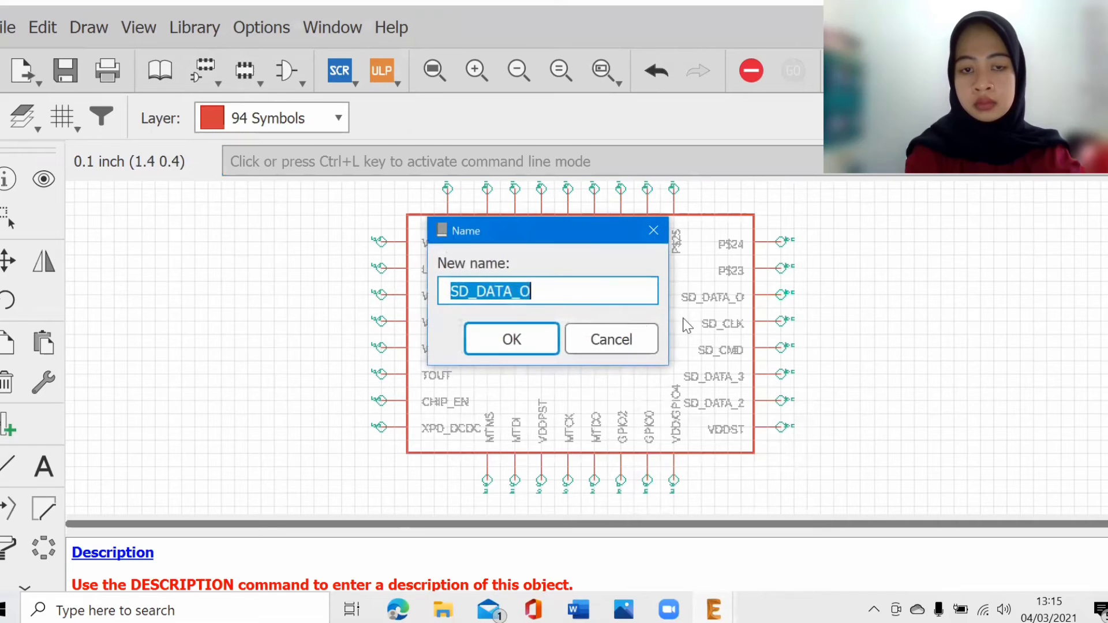
click(560, 294)
key(BackSpace)
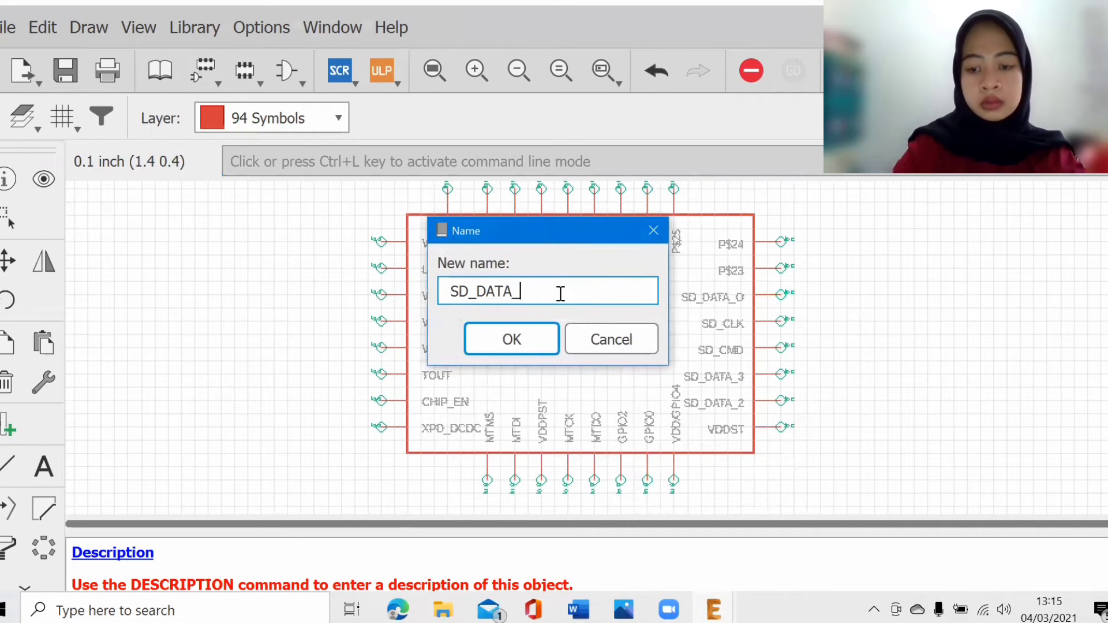
text(0)
key(Return)
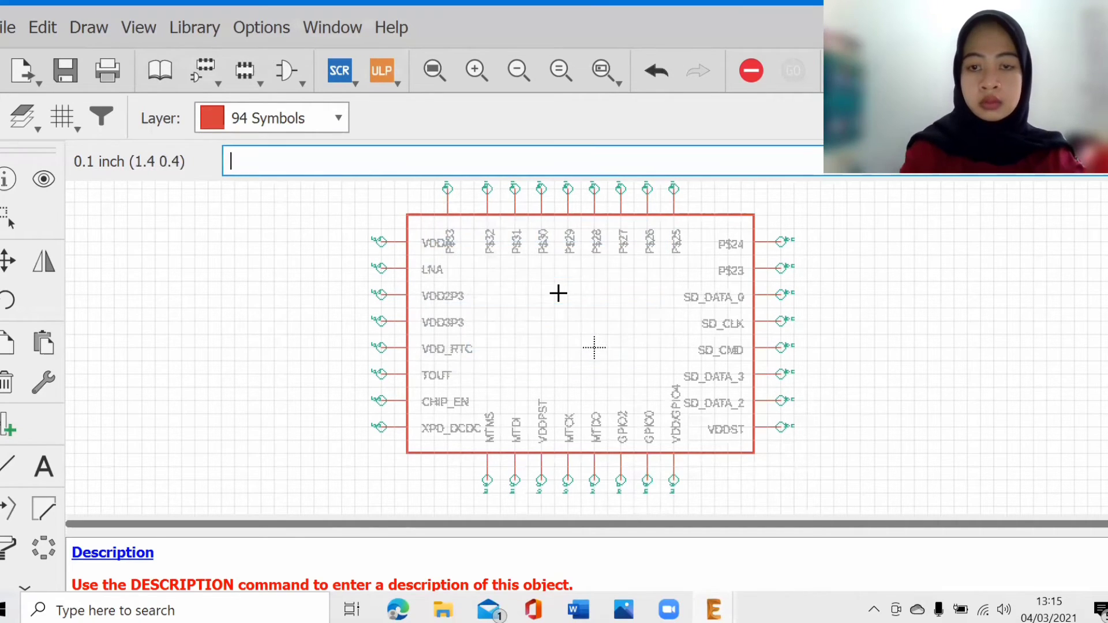
- Rename pin P$23 on the symbol's right edge as SD_DATA_1
click(782, 268)
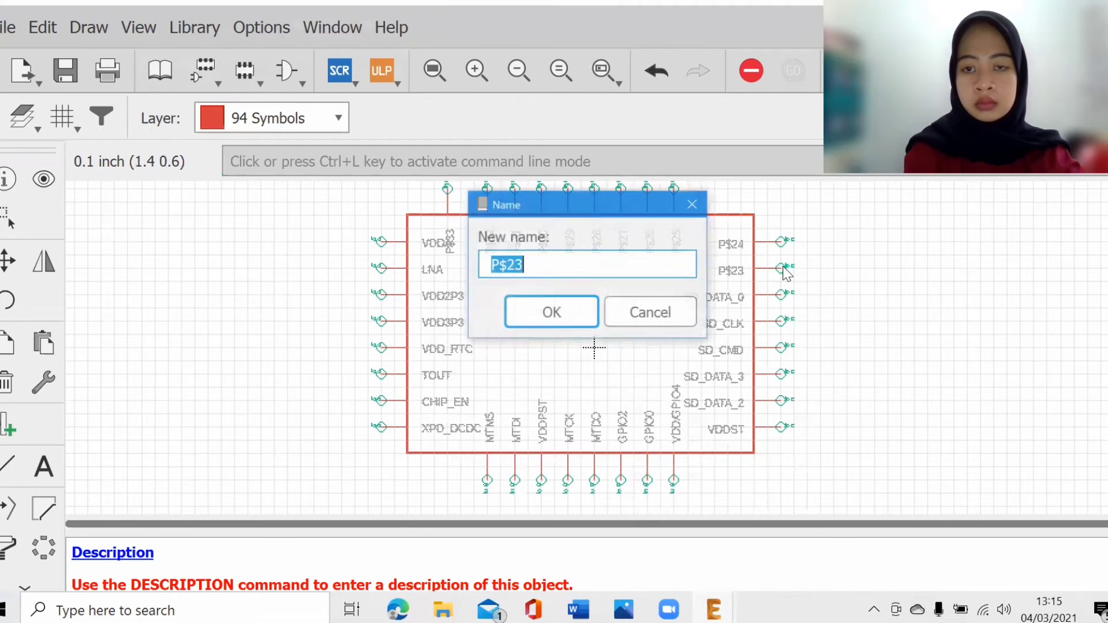
text(SD_)
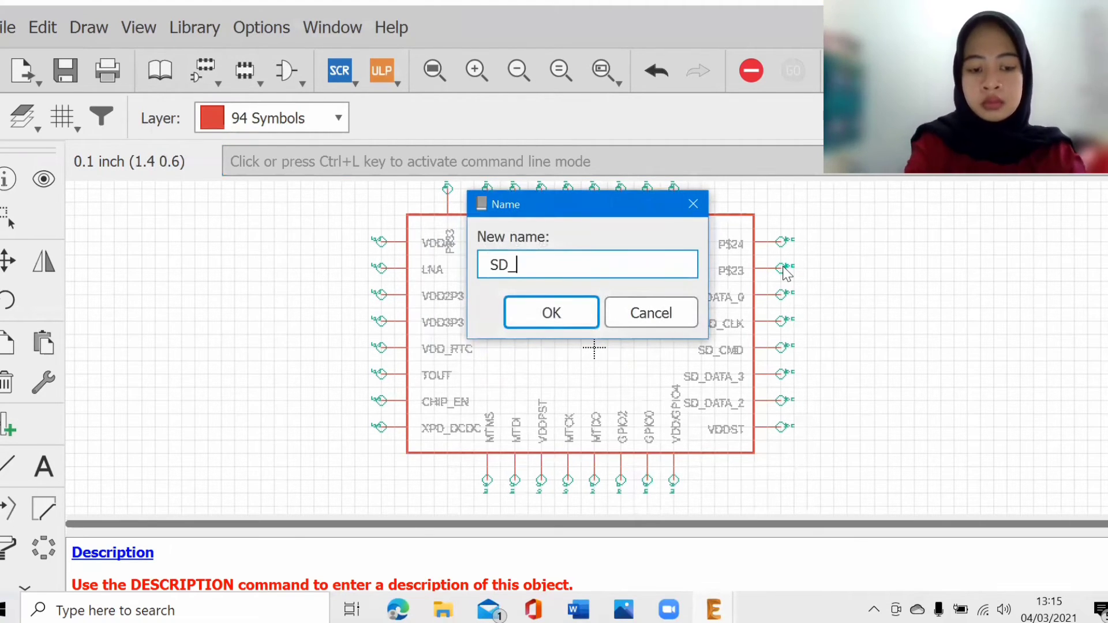
text(DATA_)
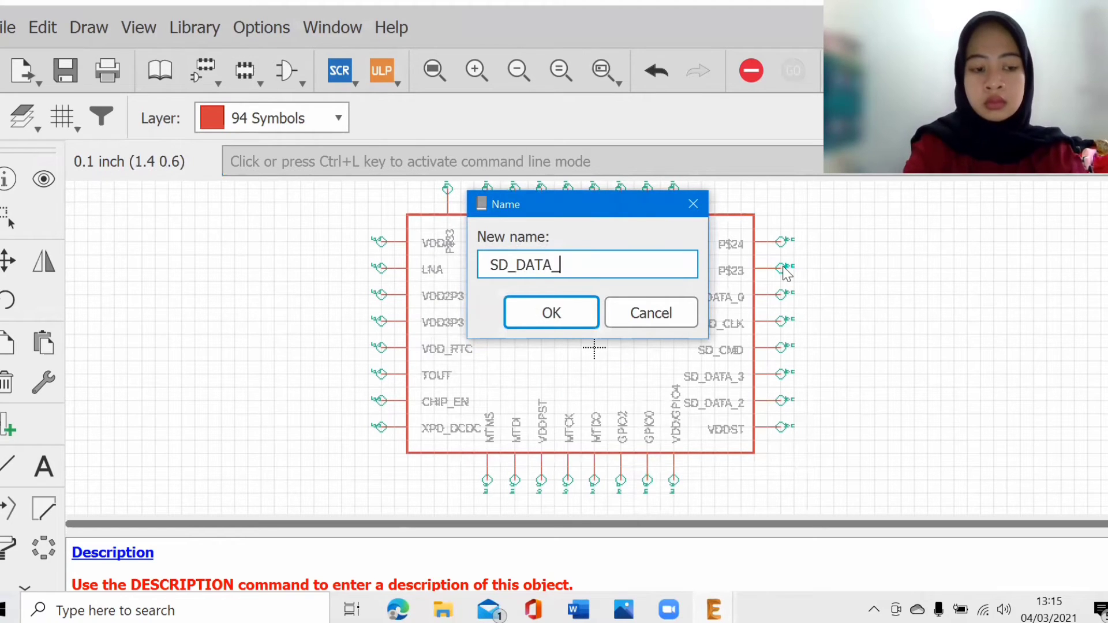
text(1)
key(Return)
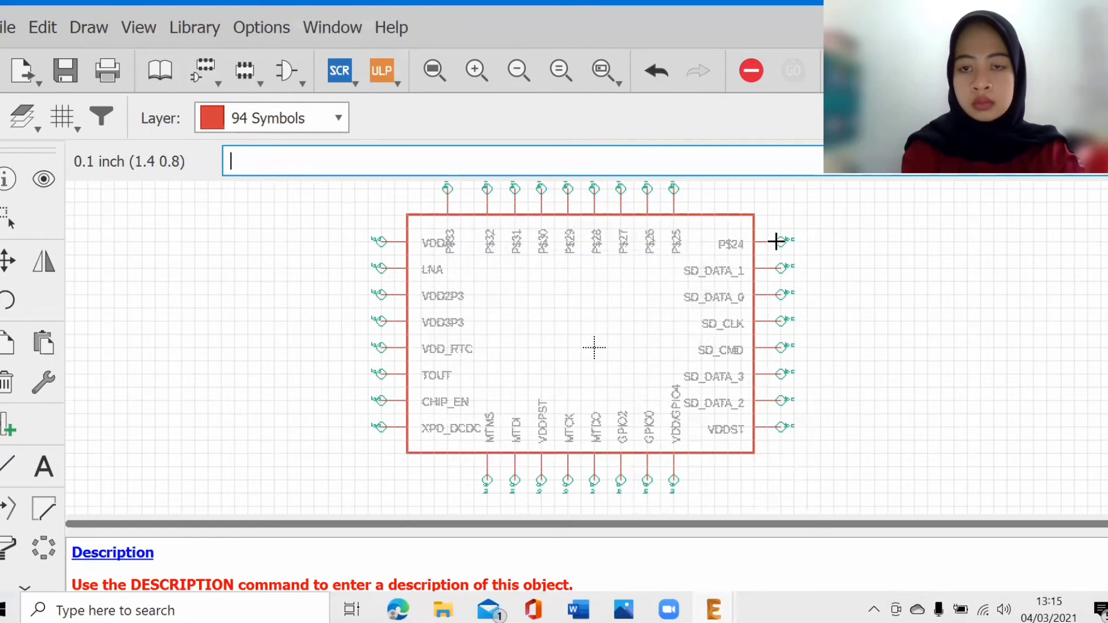
- Rename pin P$24, the uppermost pin on the symbol's right edge, as GPIO5/DVDD
click(777, 241)
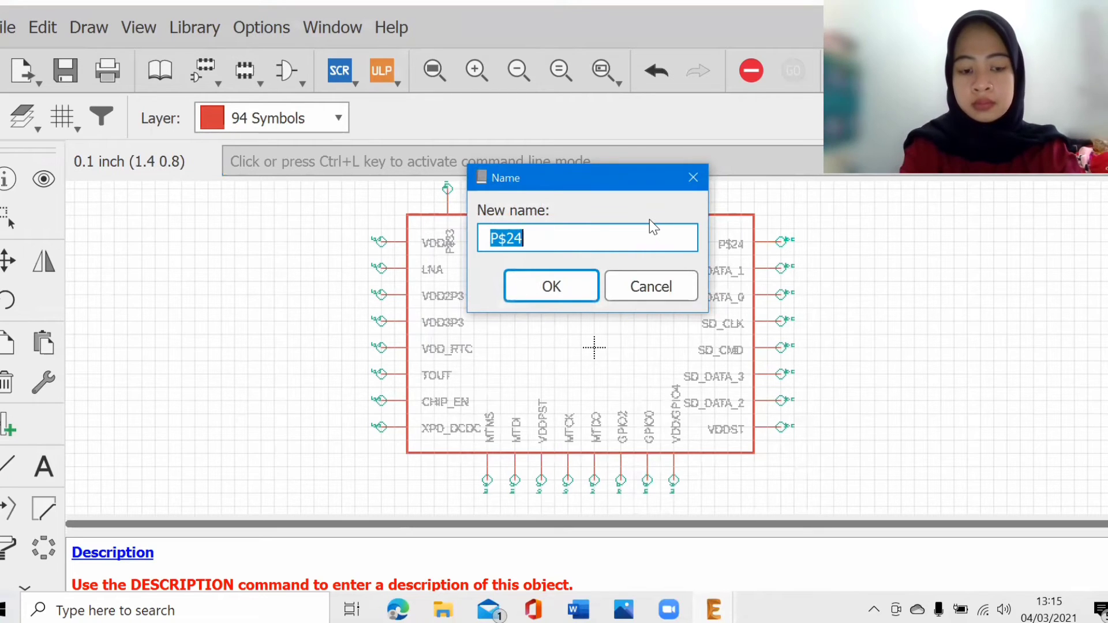
text(GPI)
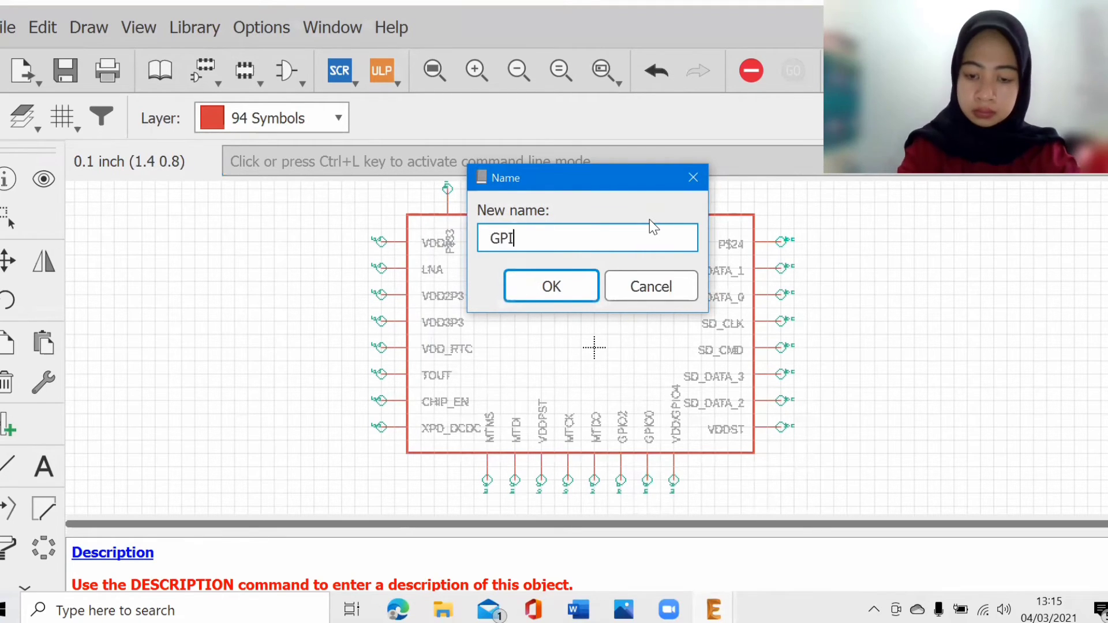
text(O)
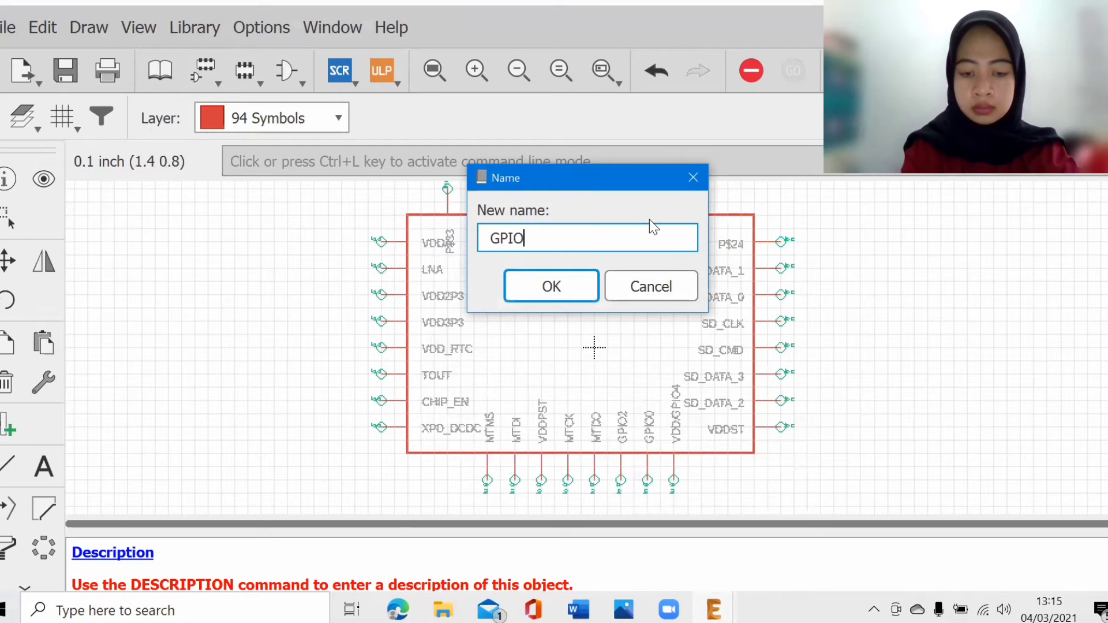
text(5/)
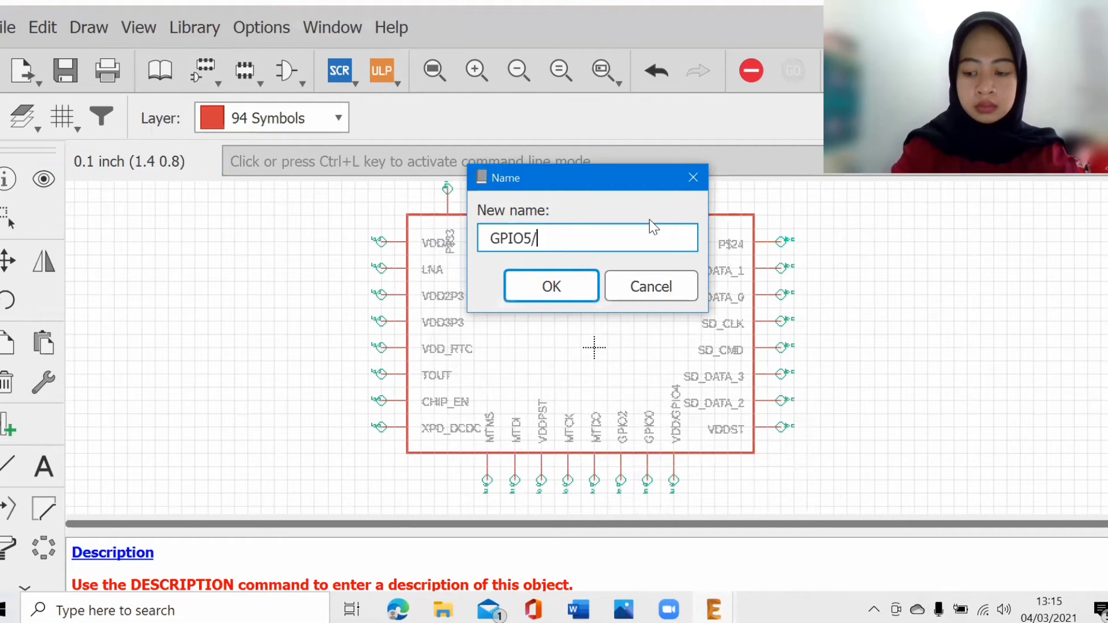
text(DV)
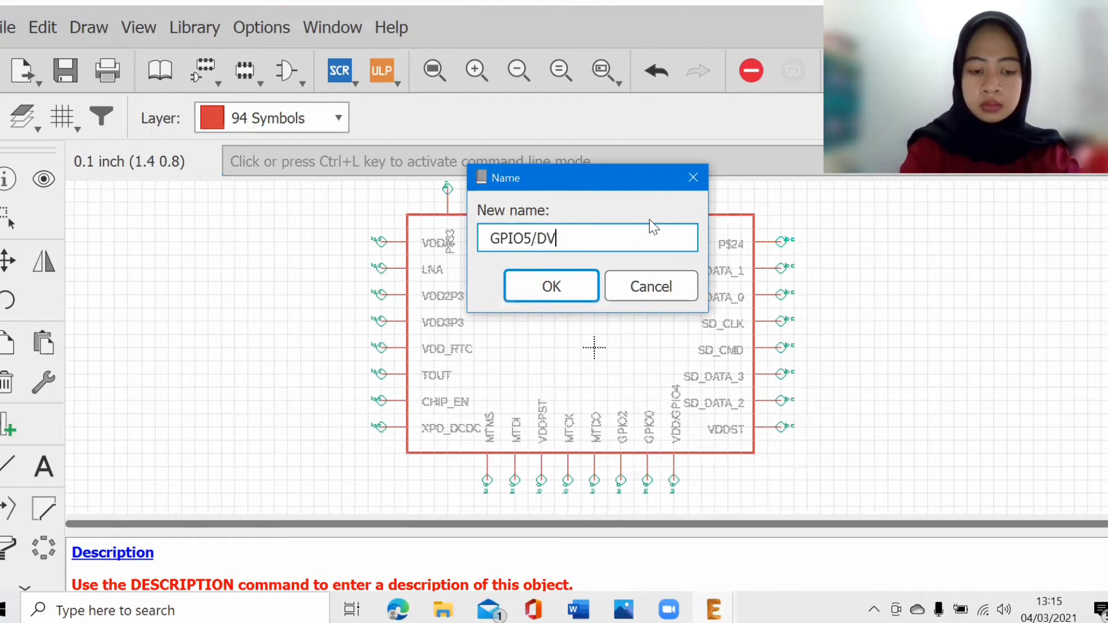
text(DD)
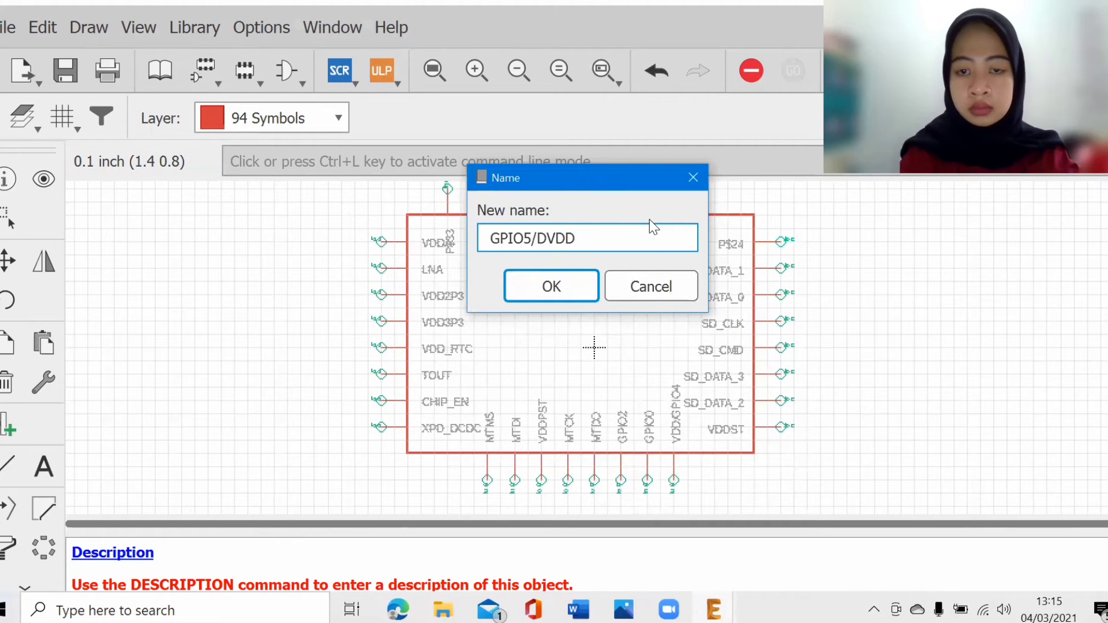
key(Return)
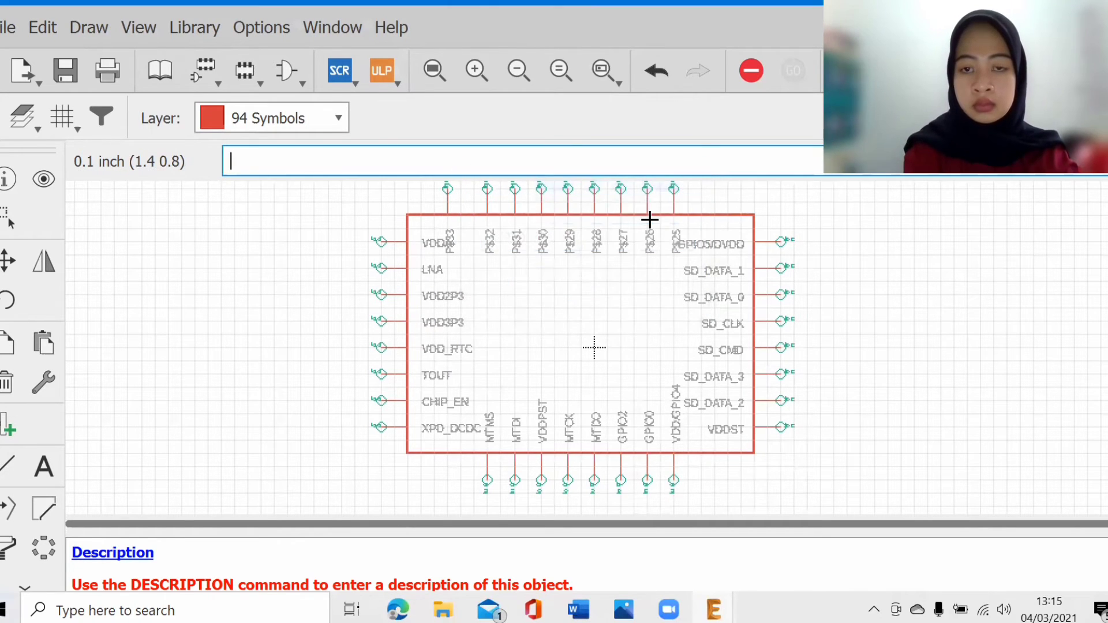
- Rename pin P$25 as V0RXD and pin P$26 as OUTXD on the symbol's upper edge
click(670, 190)
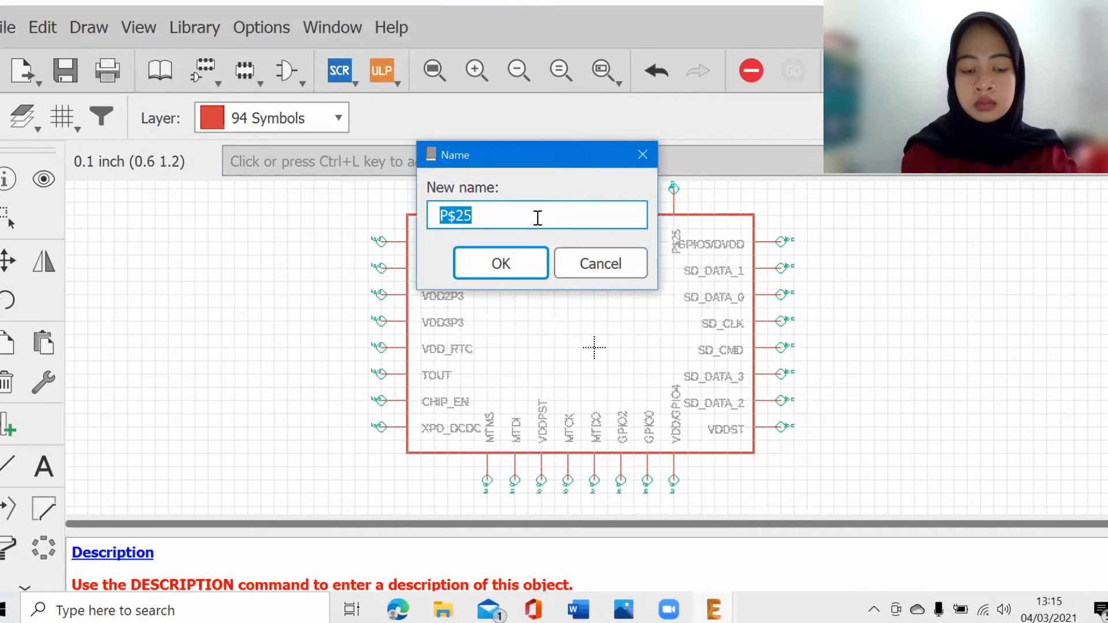
text(V)
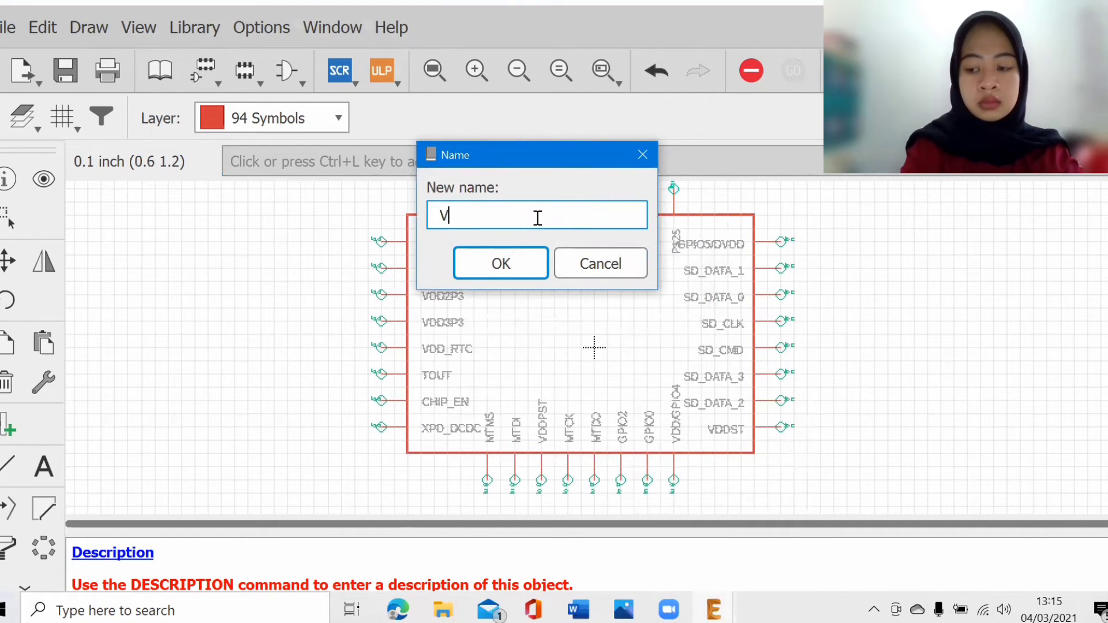
text(0)
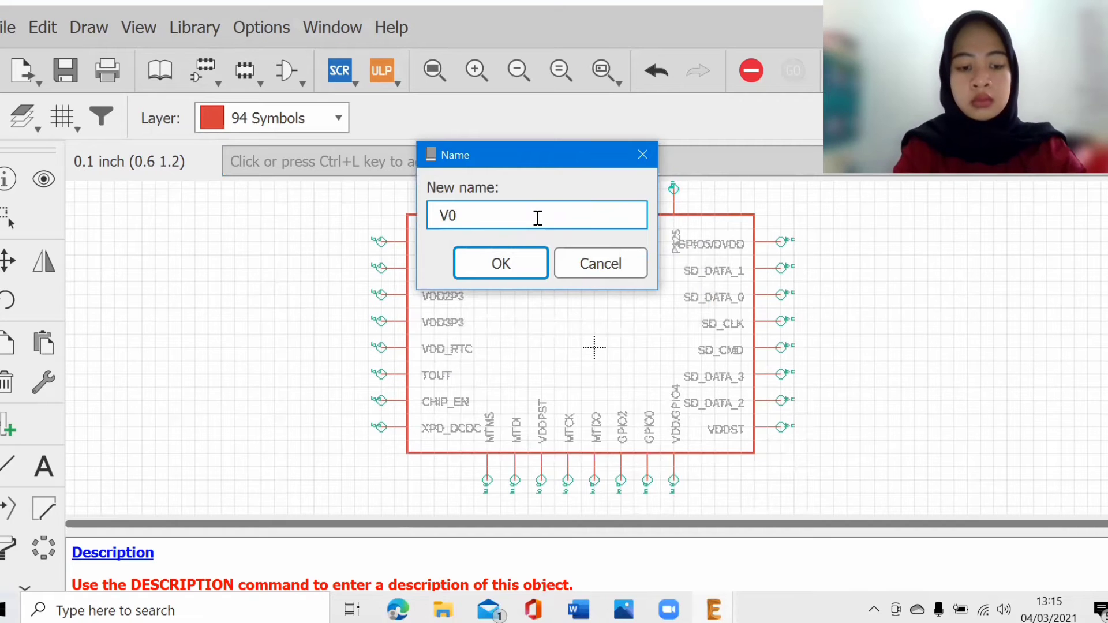
text(RXD)
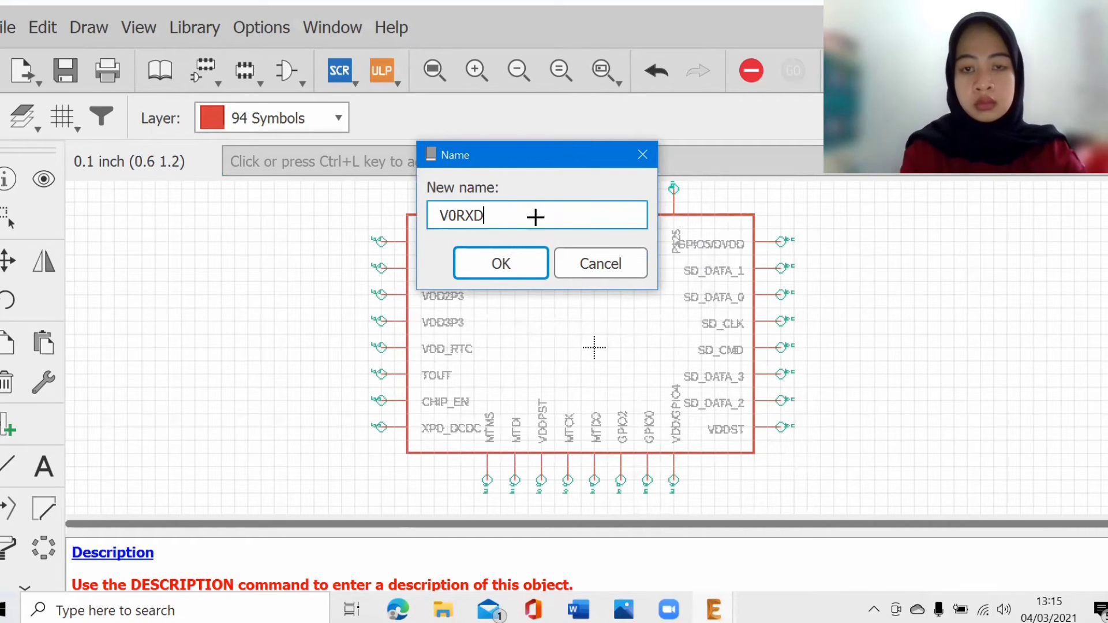
key(Return)
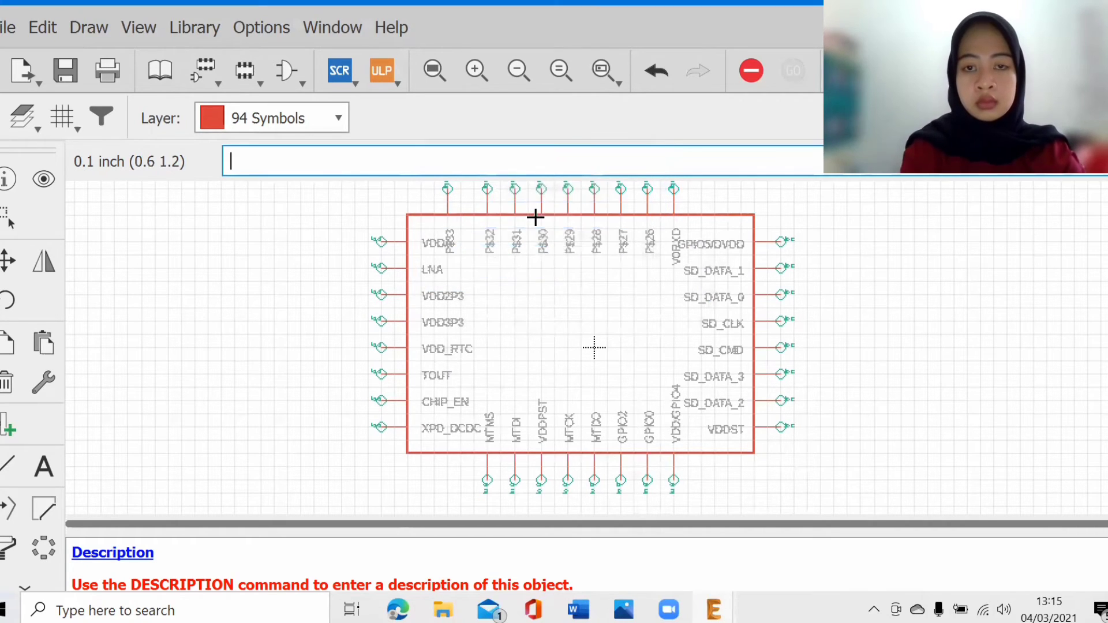
click(647, 190)
text(OU)
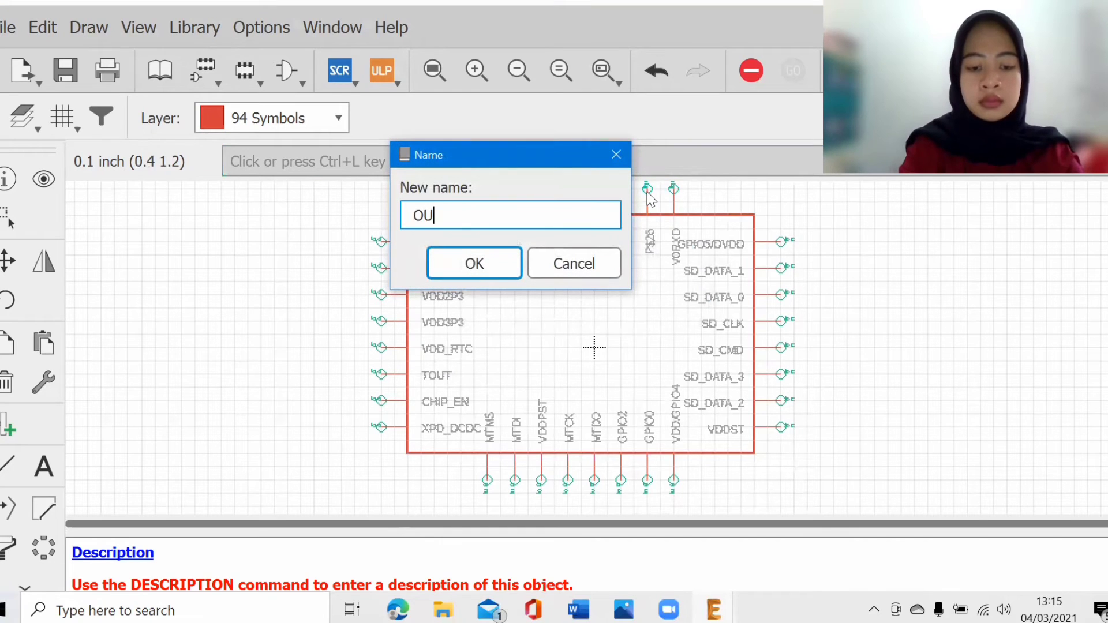
text(TXD)
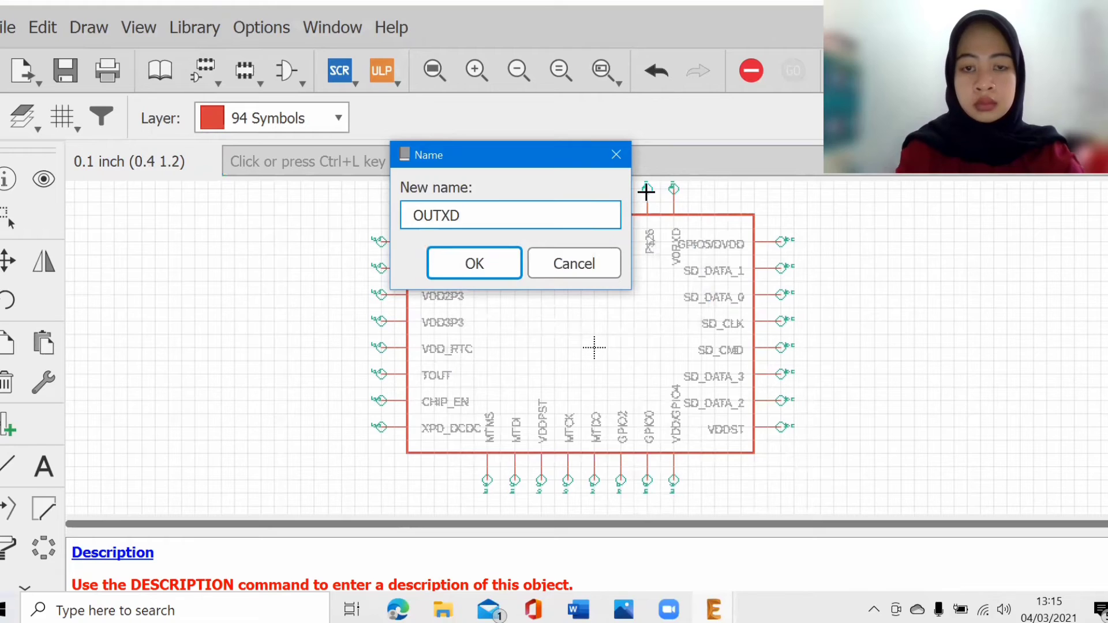
key(Return)
- Rename pin P$27 as XTAL_OUT and pin P$28 as XTAL_IN on the symbol's upper edge
click(621, 191)
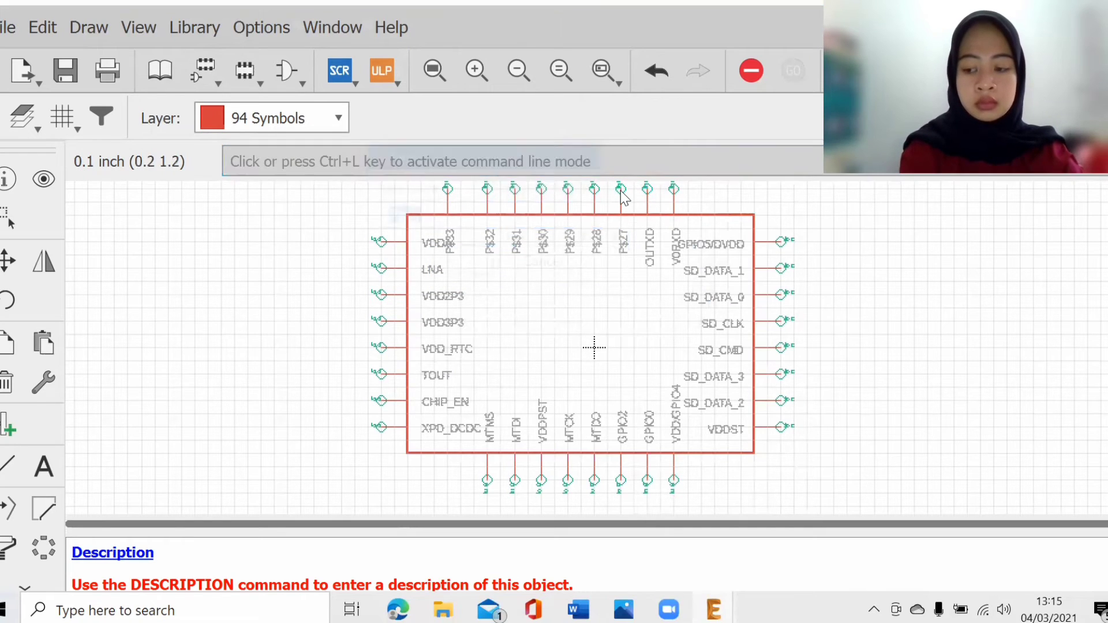
text(X)
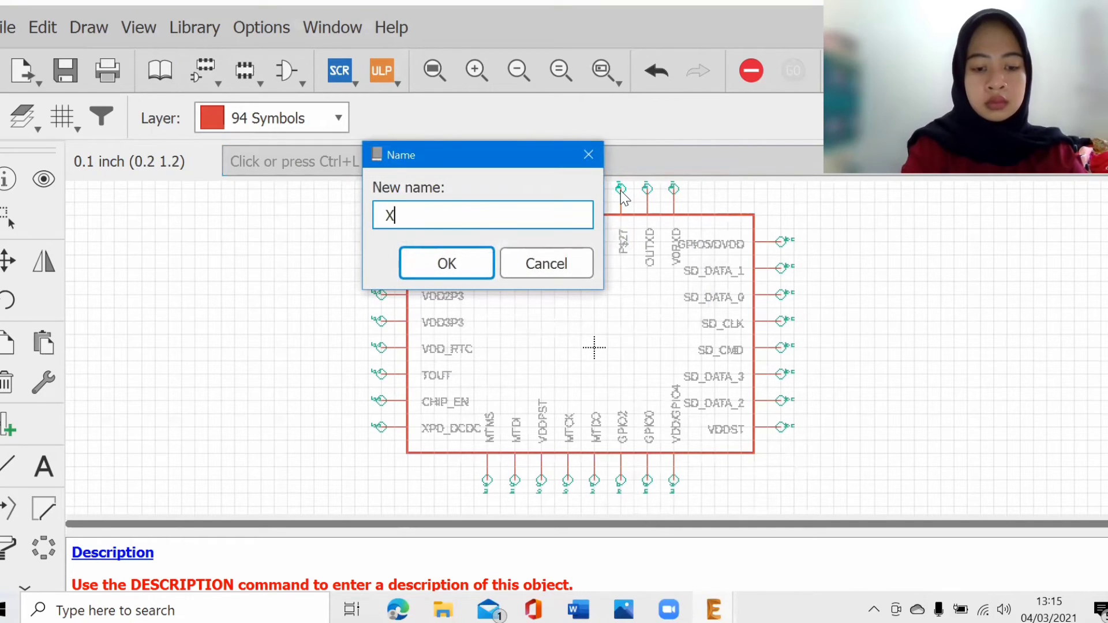
text(TAL_)
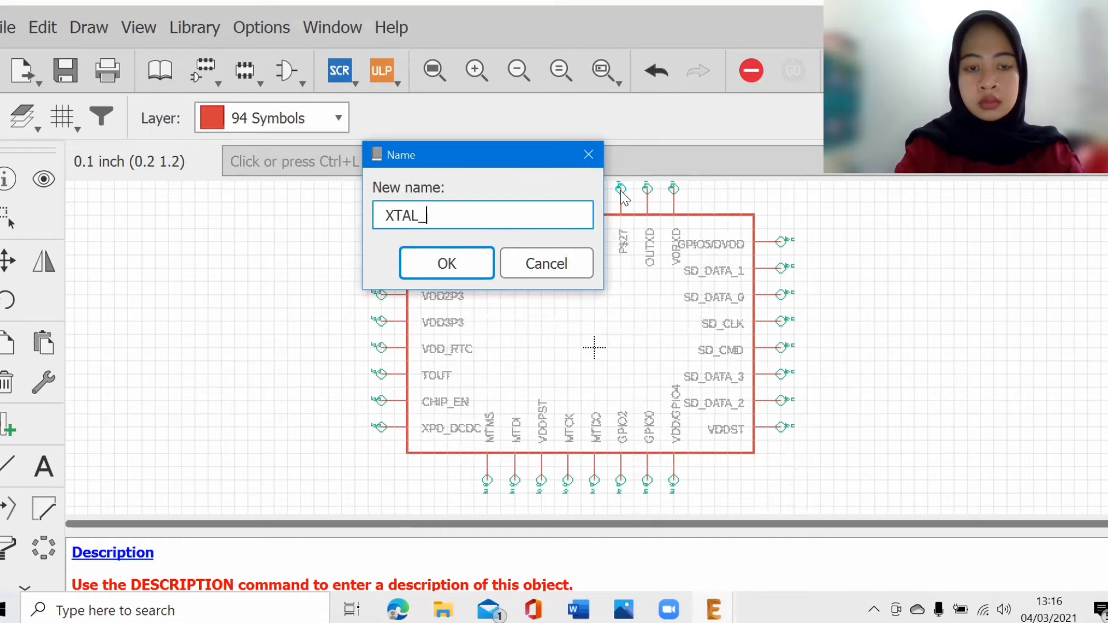
text(OUT)
key(Return)
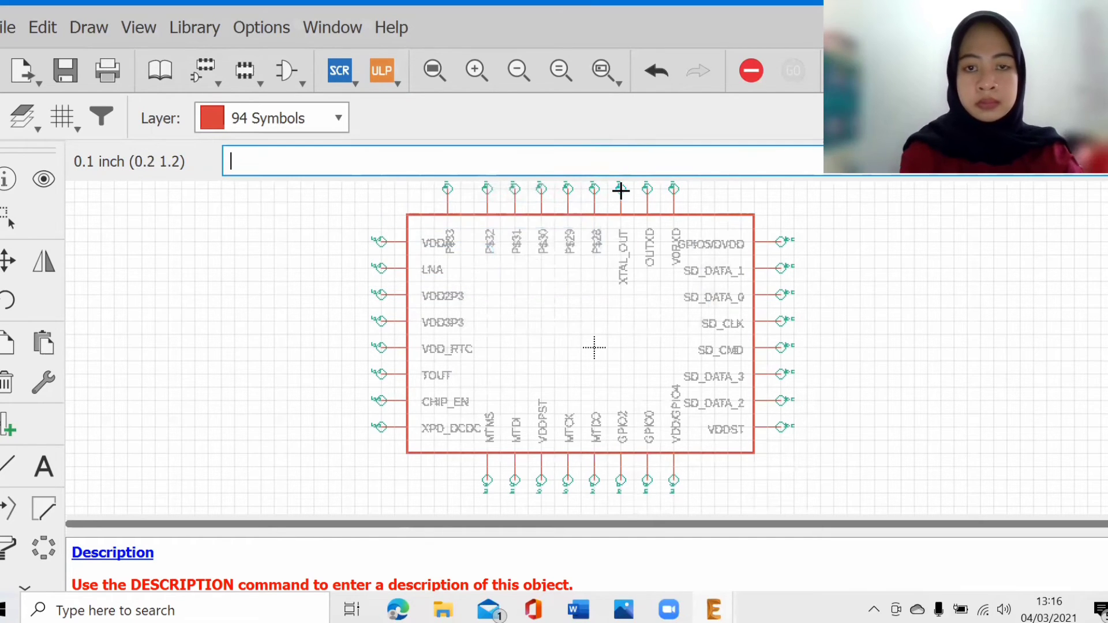
click(594, 190)
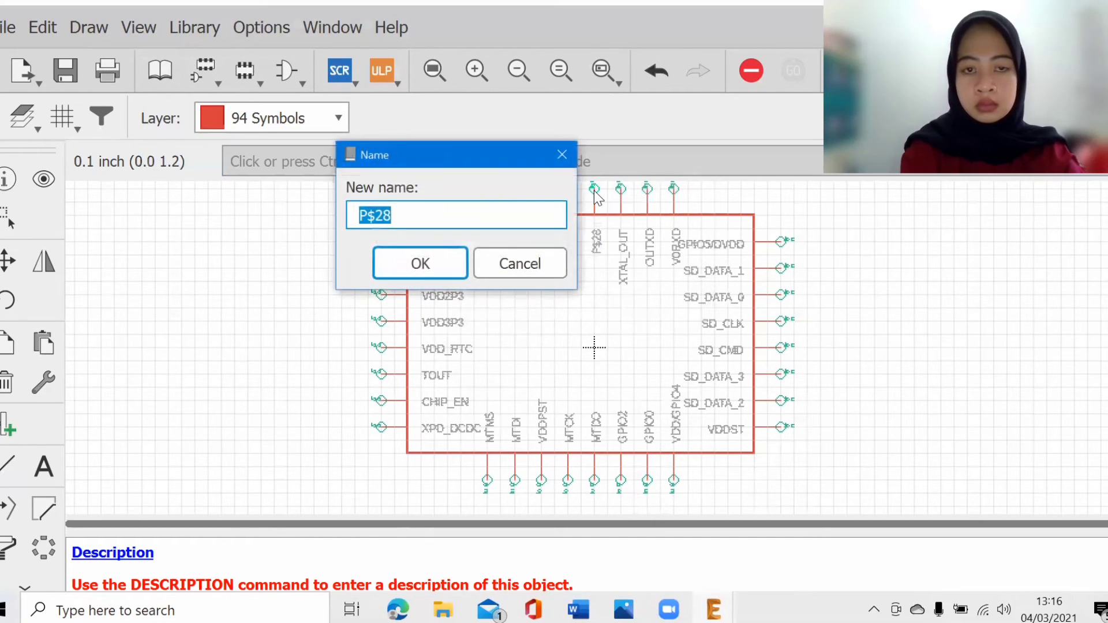
text(XT)
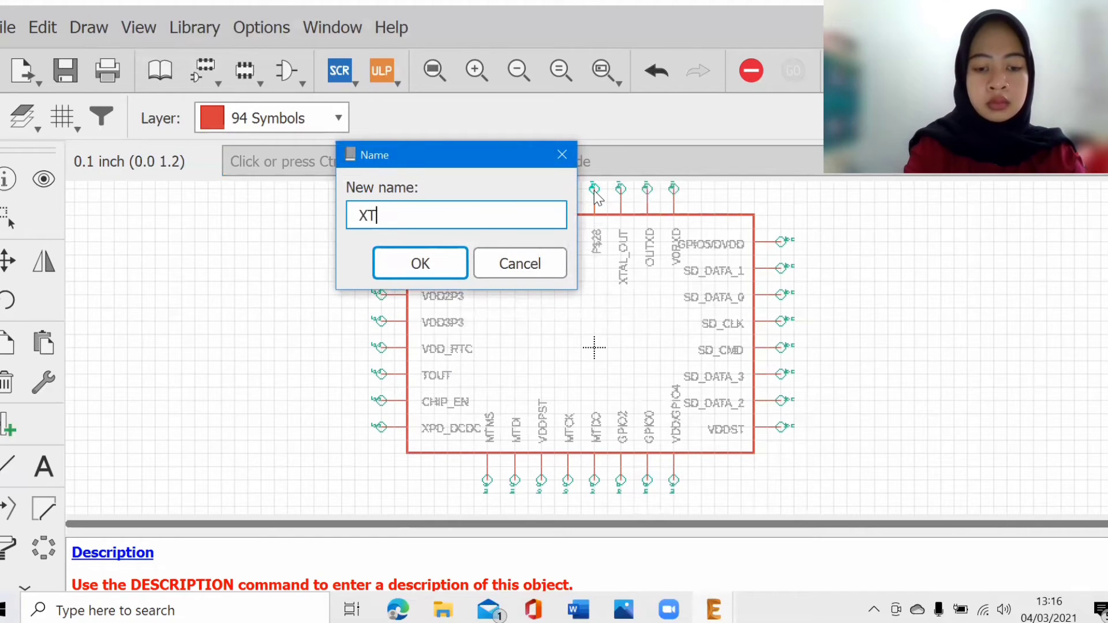
text(AL_IN)
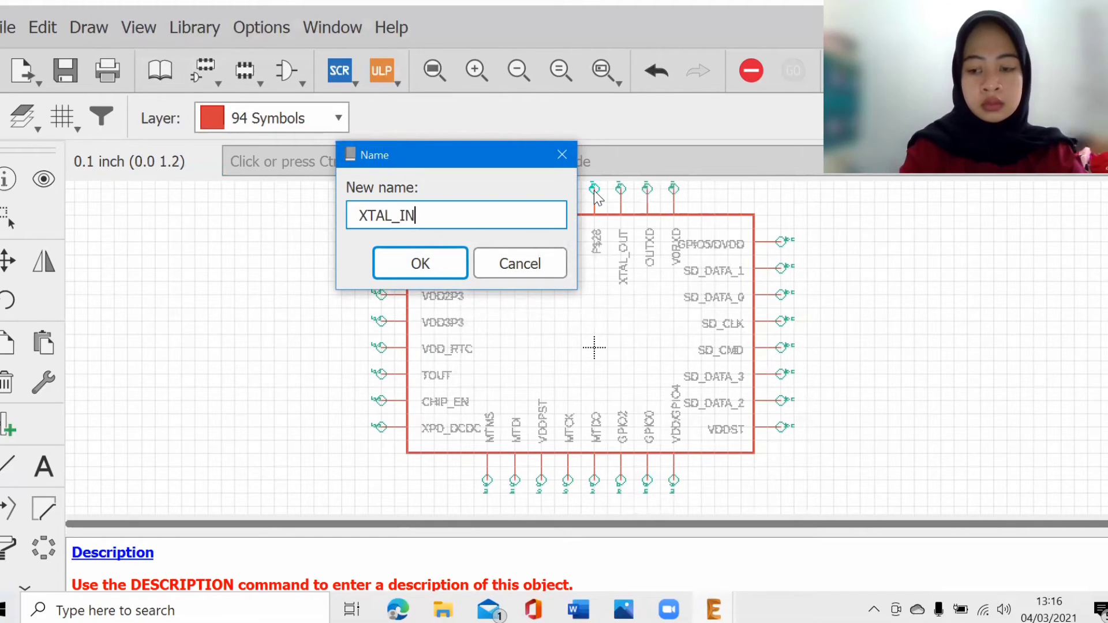
key(Return)
- Rename pin P$29 on the symbol's upper edge as VDDD
click(568, 191)
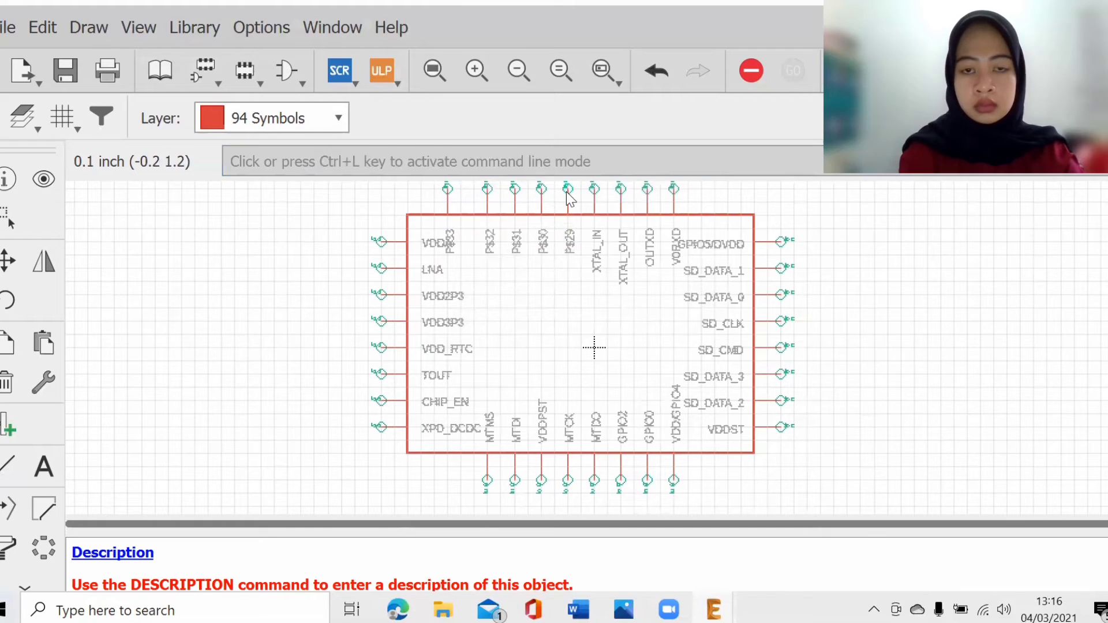
text(VDDD)
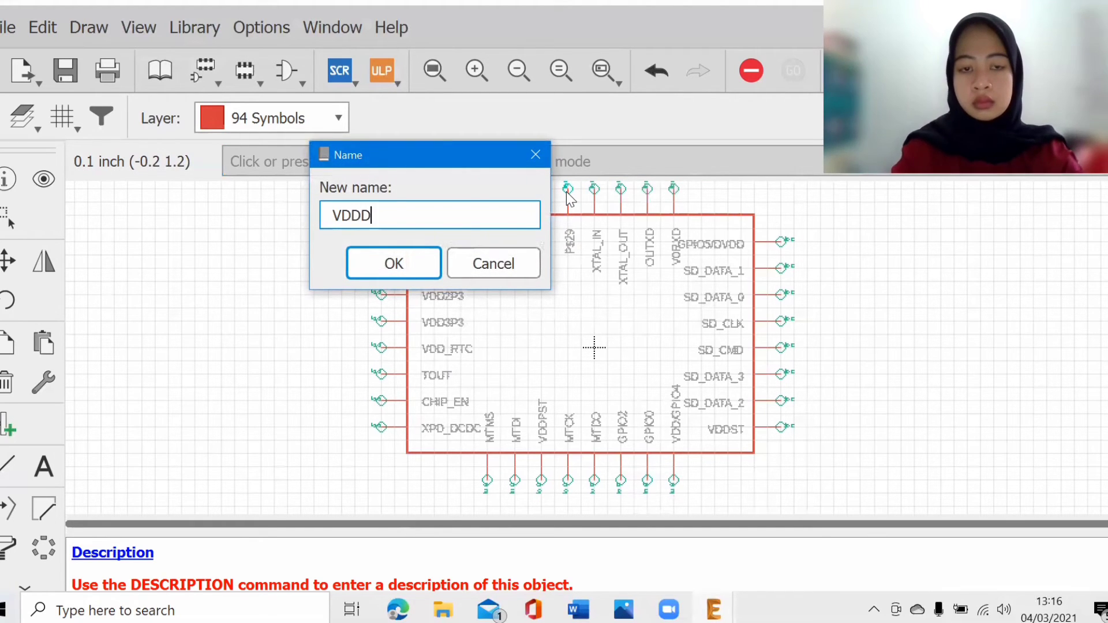
key(Return)
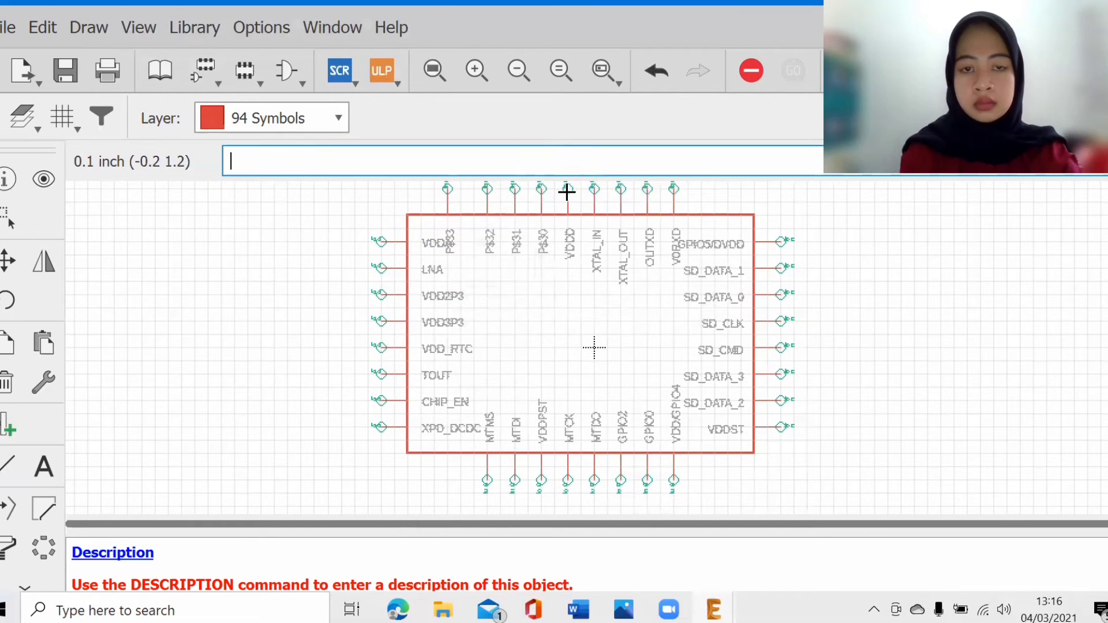
- Try to rename pin P$30 on the symbol's upper edge as VDDA
click(541, 190)
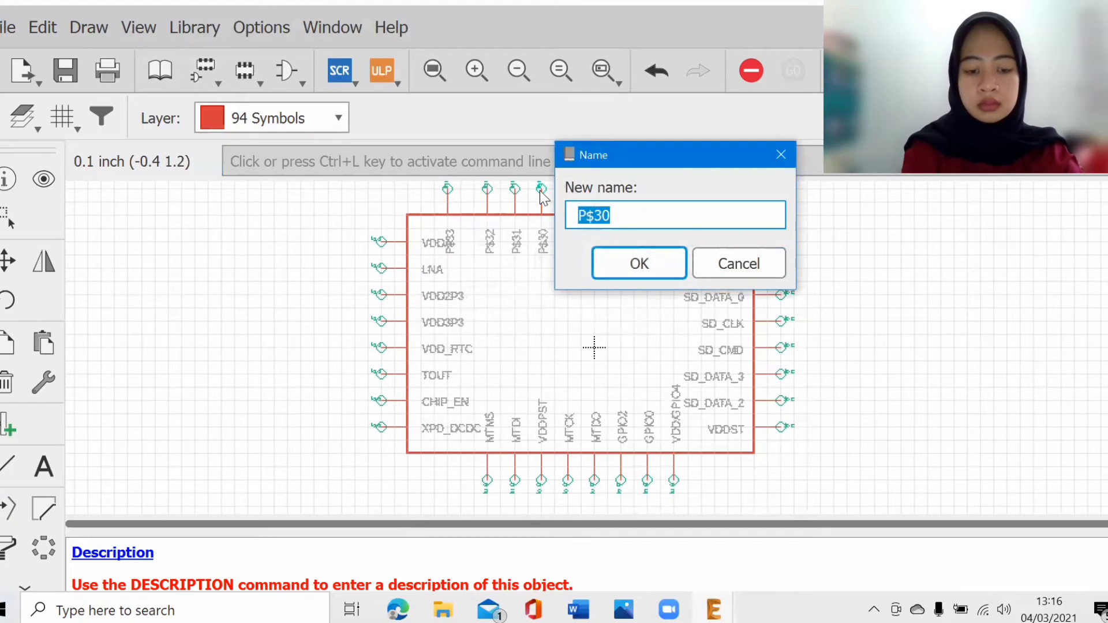
text(VDDA)
key(Return)
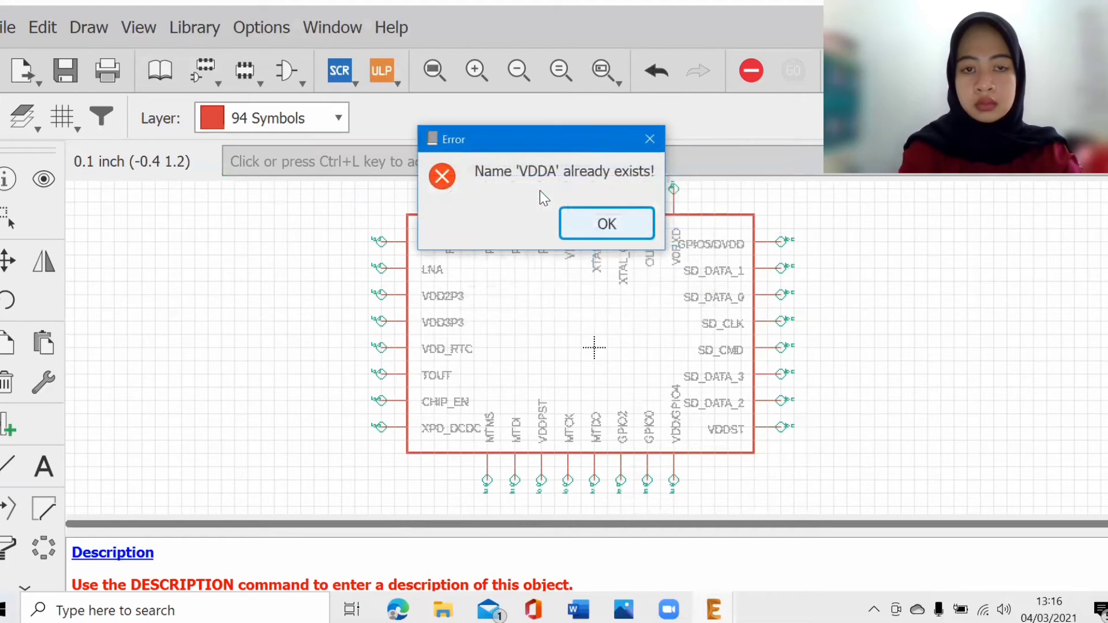
click(603, 223)
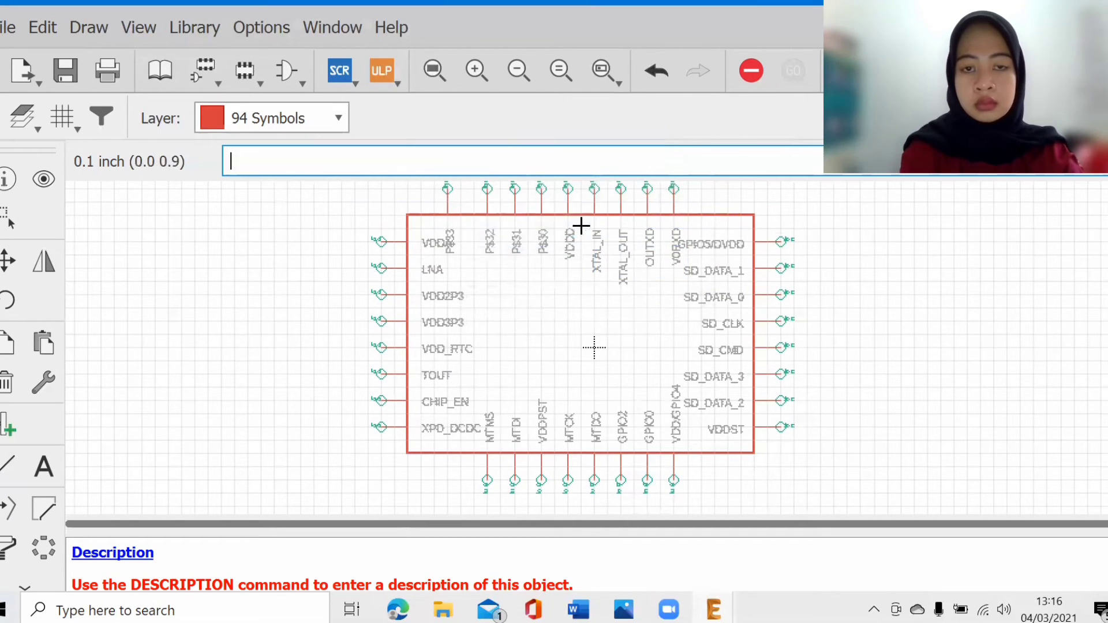
- Rename pin P$30 on the symbol's upper edge as VDDA2
click(542, 192)
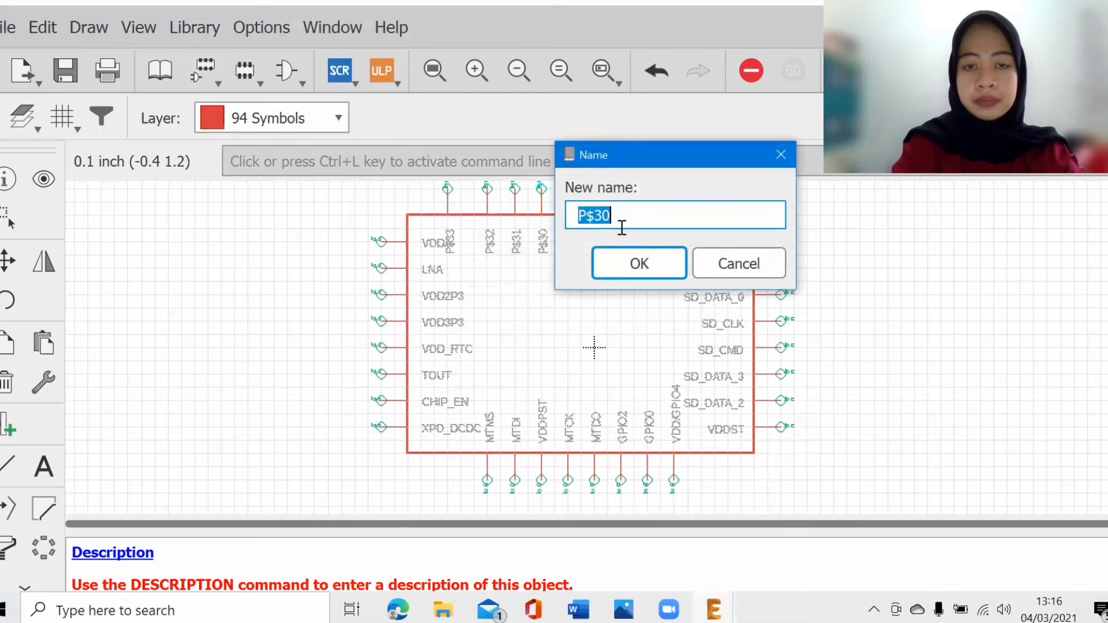
key(BackSpace)
text(VDDA2)
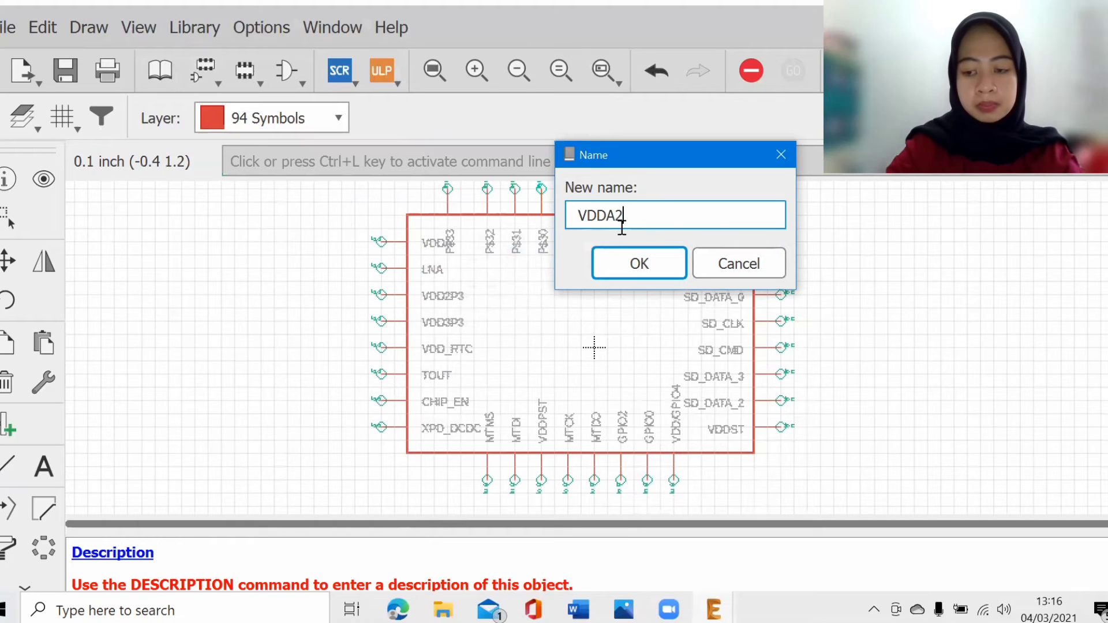
key(Return)
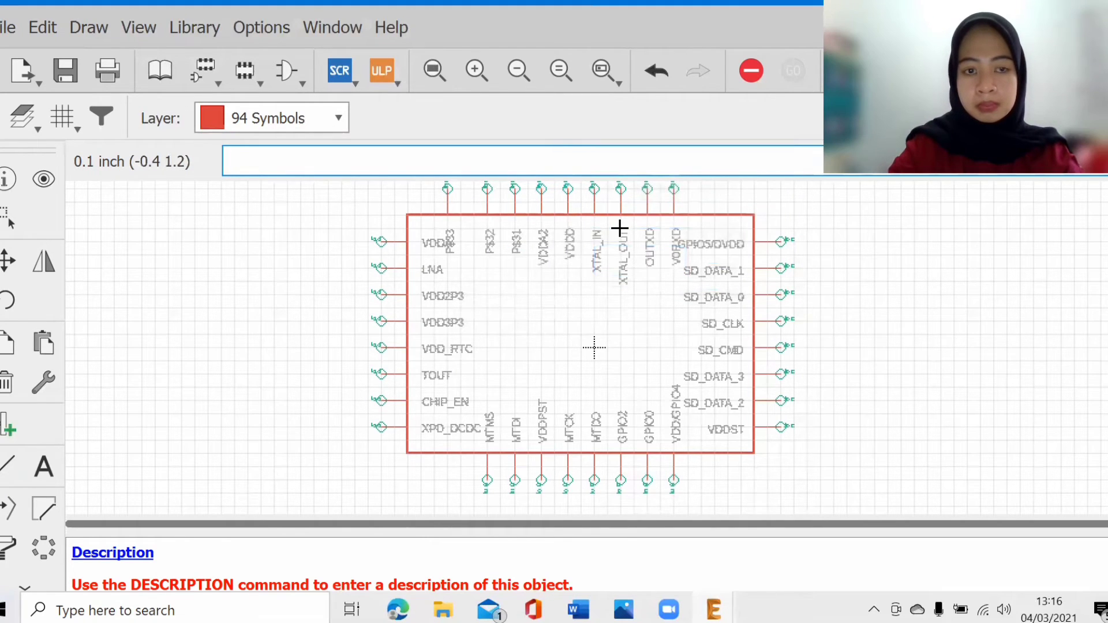
- Rename pin P$31 on the symbol's upper edge as RES12K
click(513, 189)
text(RE)
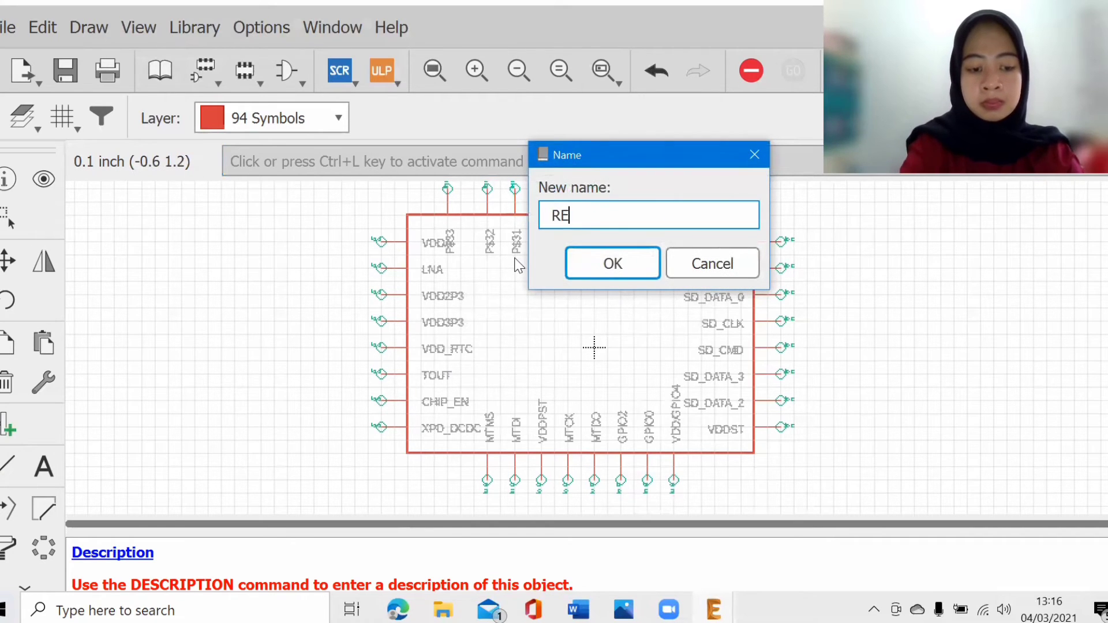
text(S12)
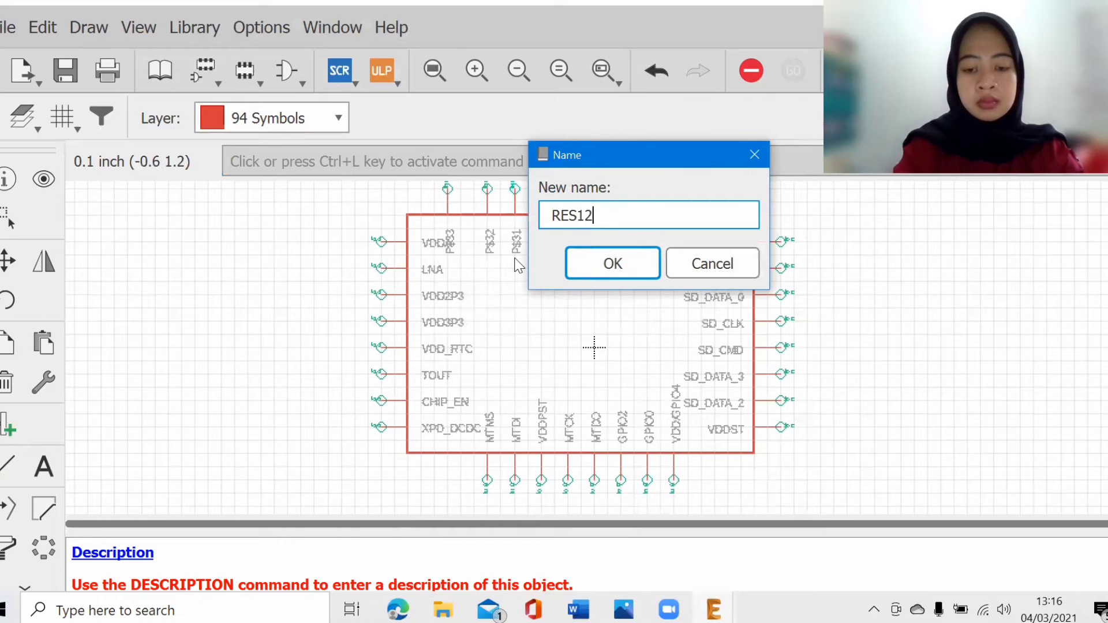
text(K)
key(Return)
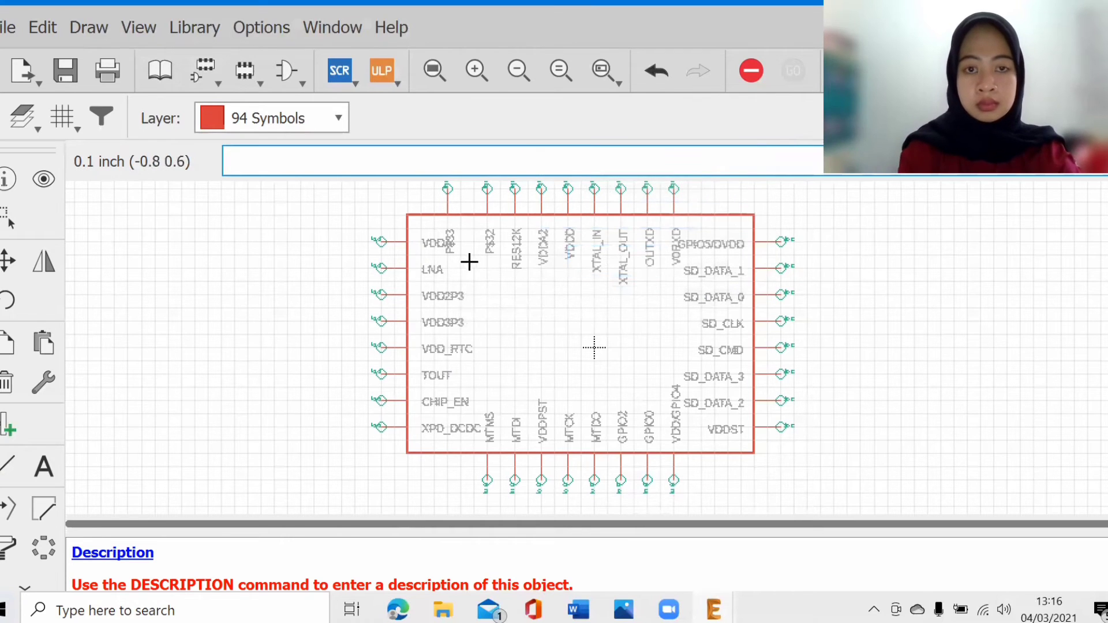
- Rename pin P$32 on the symbol's upper edge as EXT-RSTB
click(488, 189)
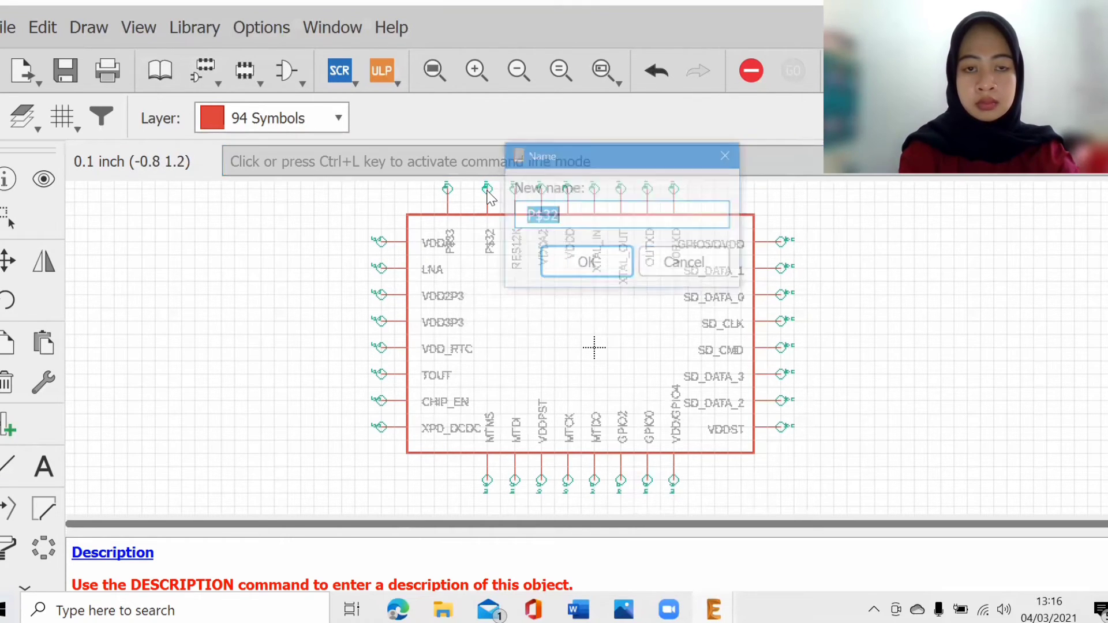
text(EXT)
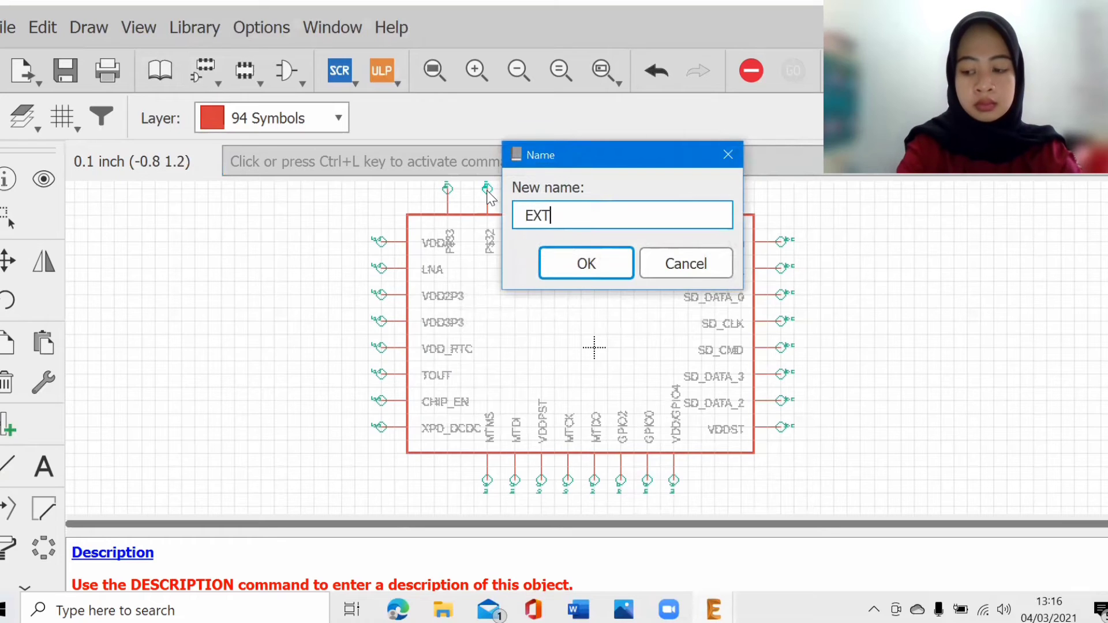
text(-RSTB)
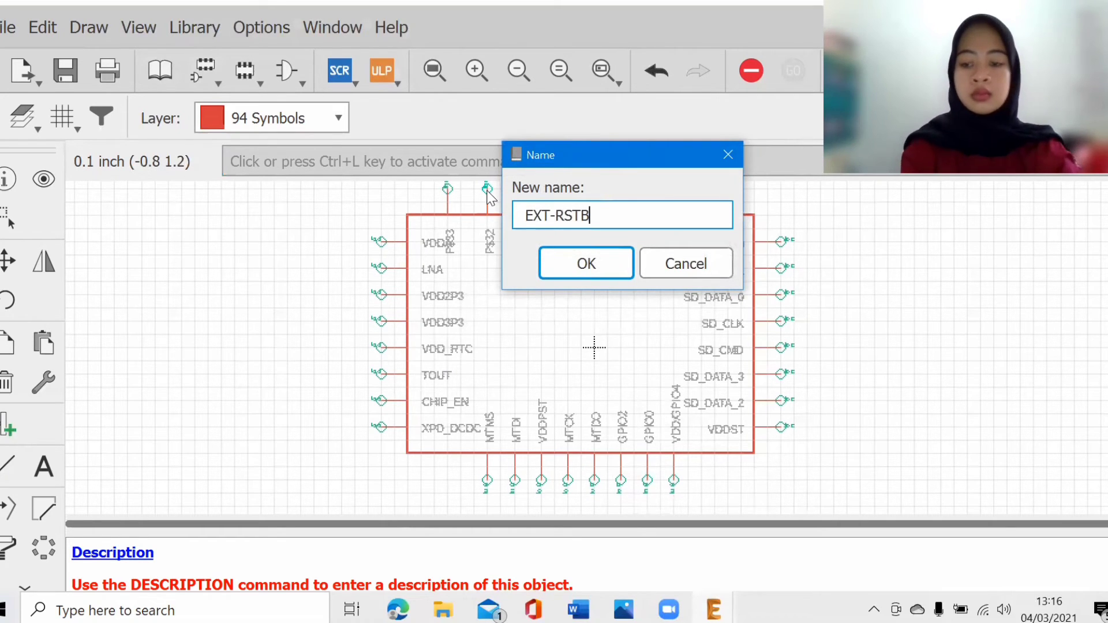
key(Return)
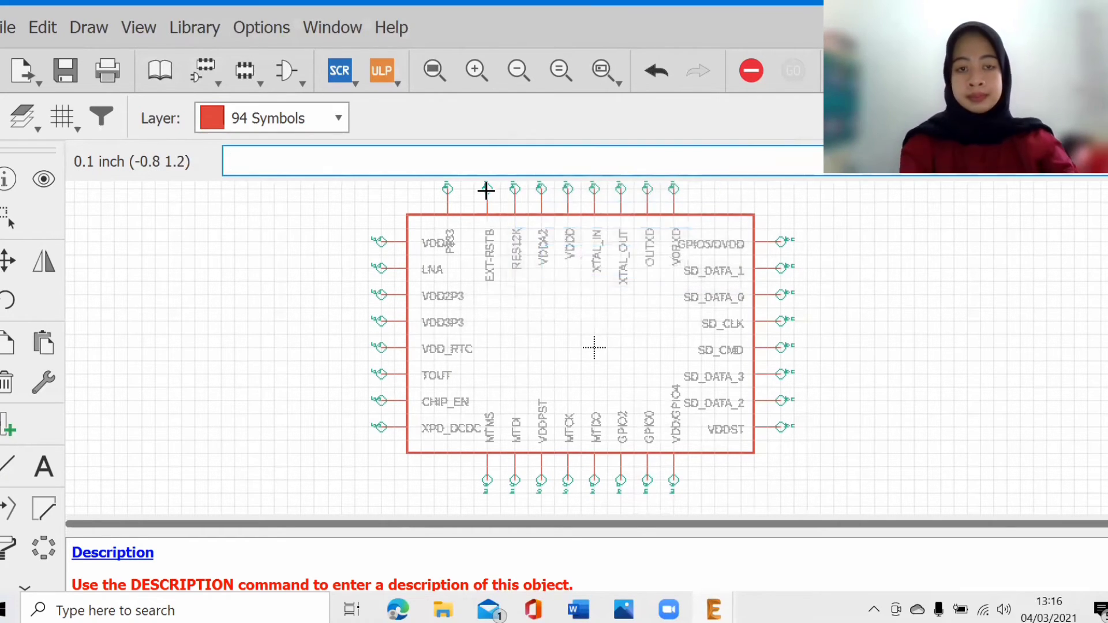
- Try to draw a circle inside the symbol's upper-left corner, then undo the last change
click(87, 28)
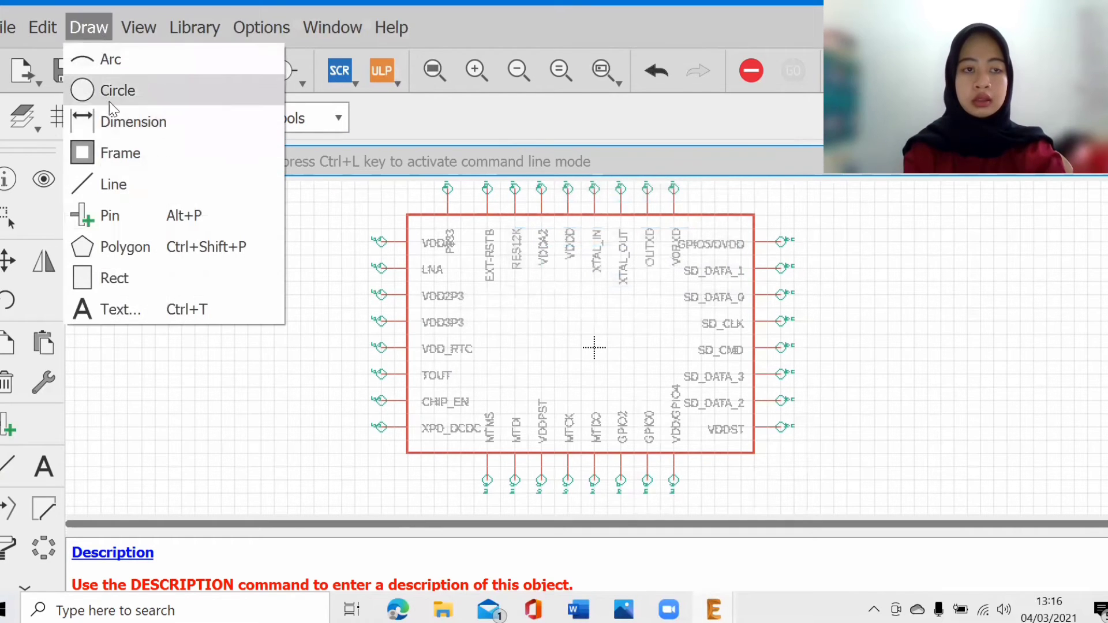
click(110, 101)
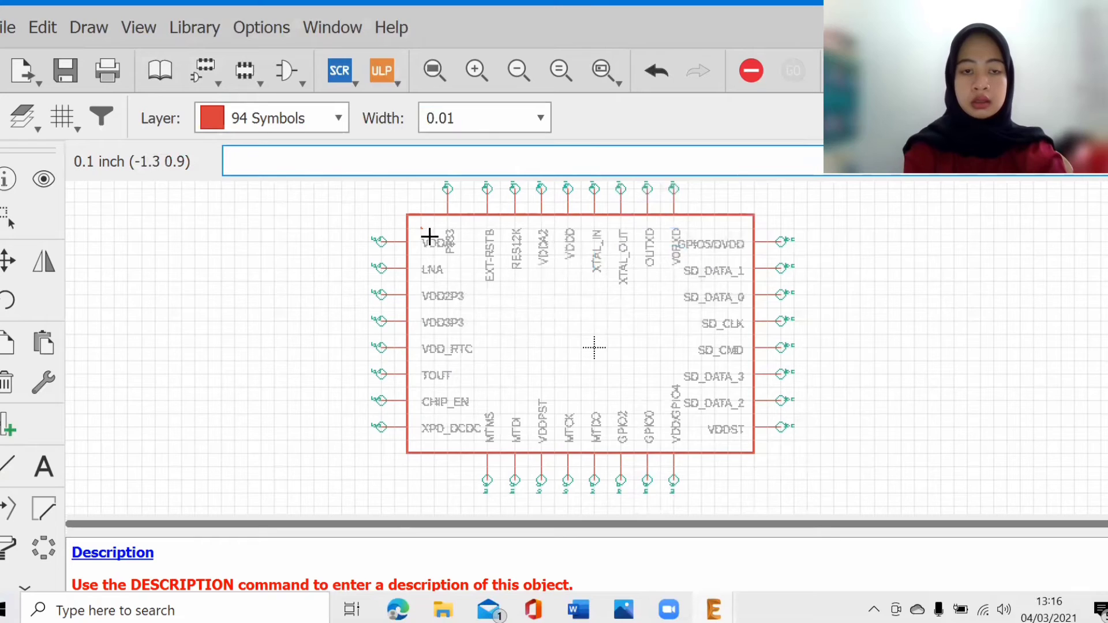
click(421, 228)
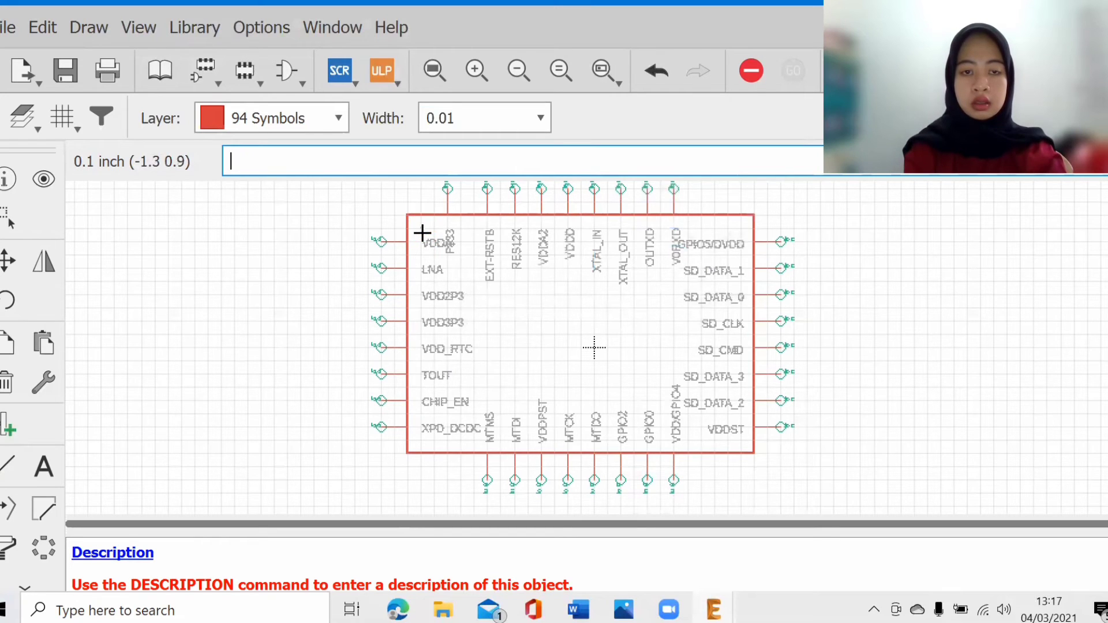
click(425, 233)
key(ctrl+z)
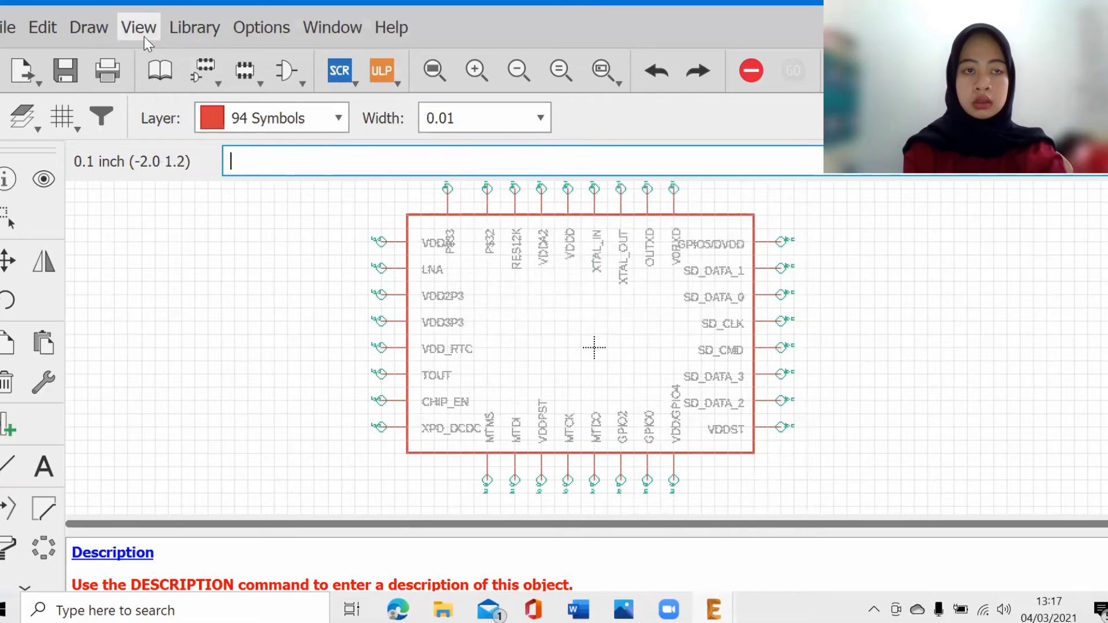
- Draw a circle of about 0.1 inch radius inside the upper-left corner of the symbol outline
click(107, 38)
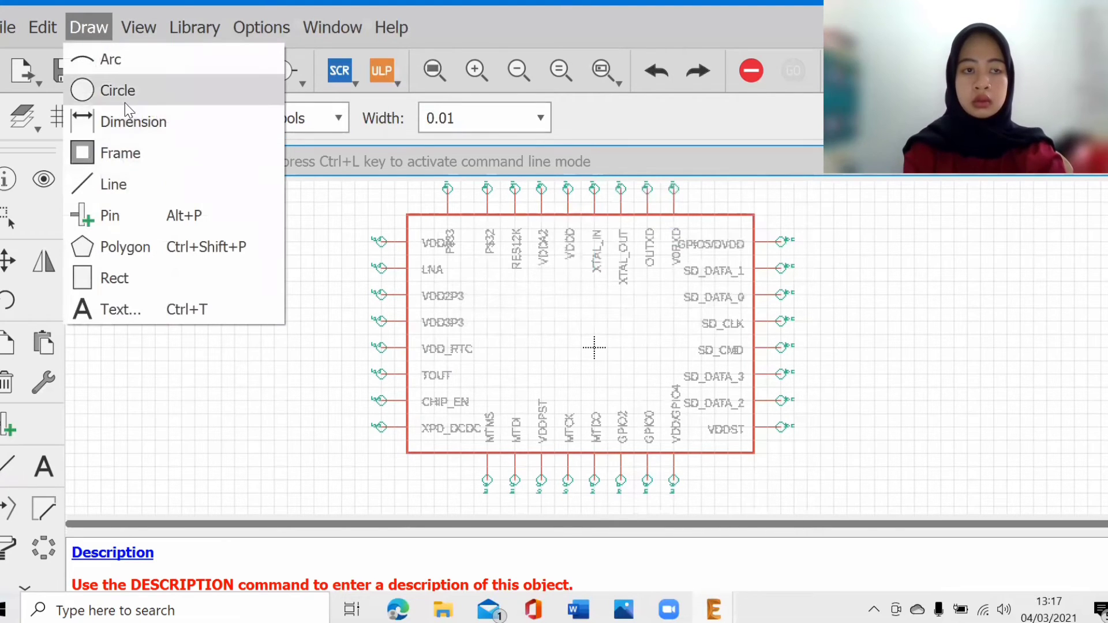
click(124, 100)
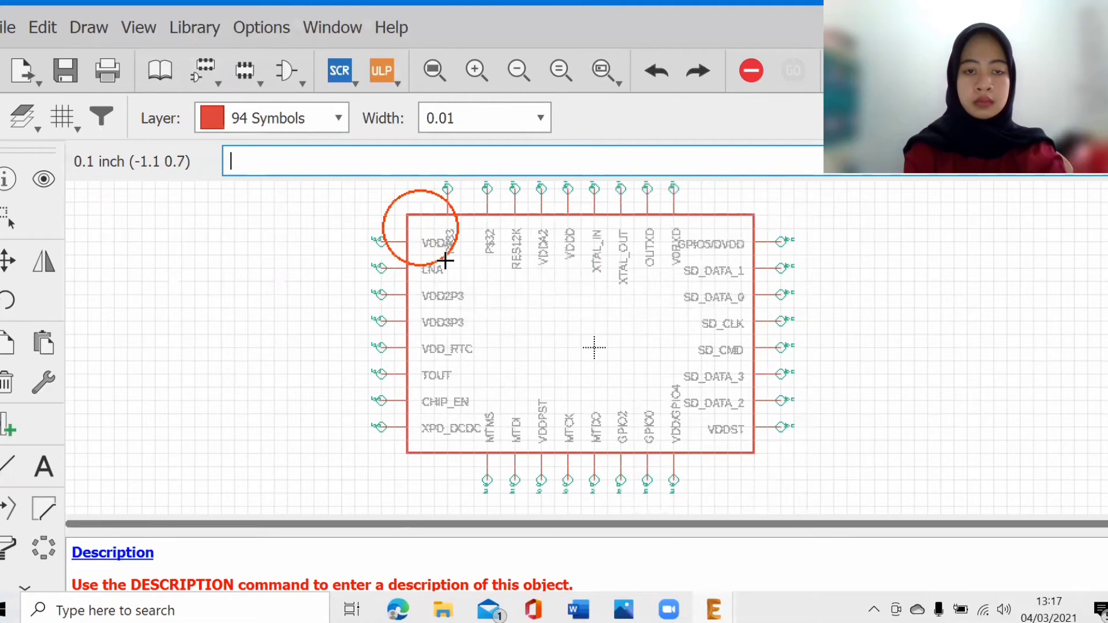
click(425, 237)
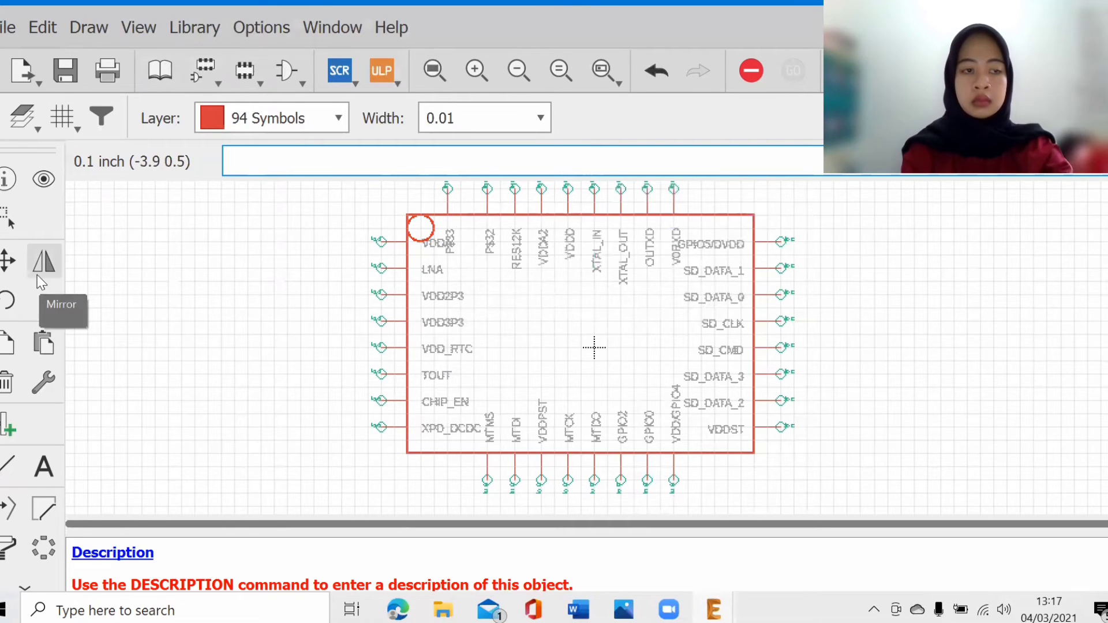
- Move the corner circle diagonally inward by about one grid square, onto the label of the upper-left VDDA pin
click(8, 260)
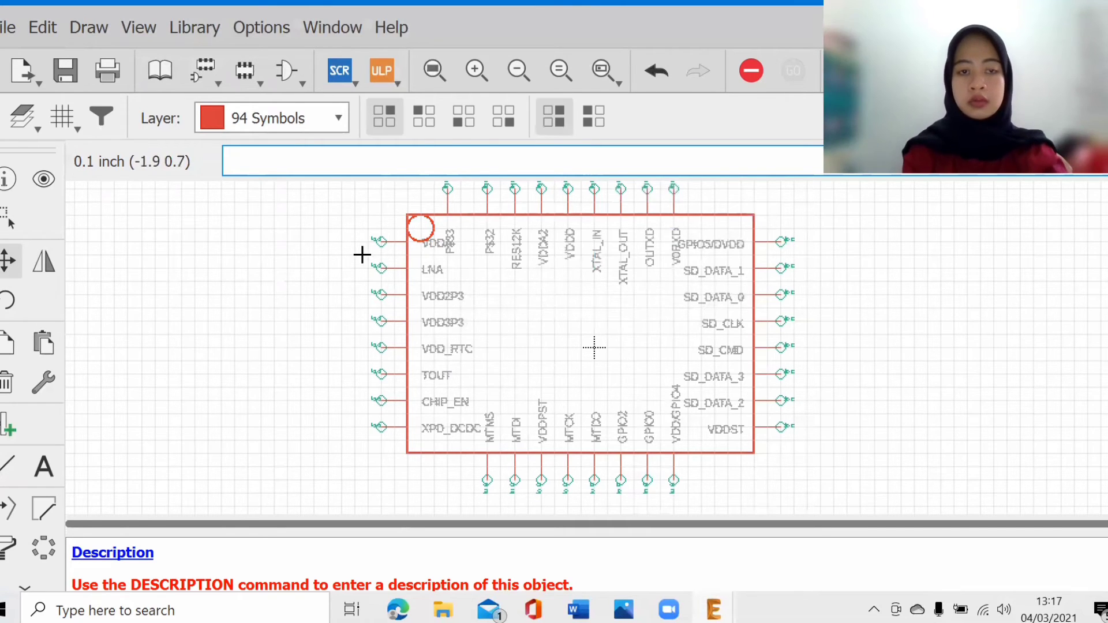
click(429, 235)
click(441, 252)
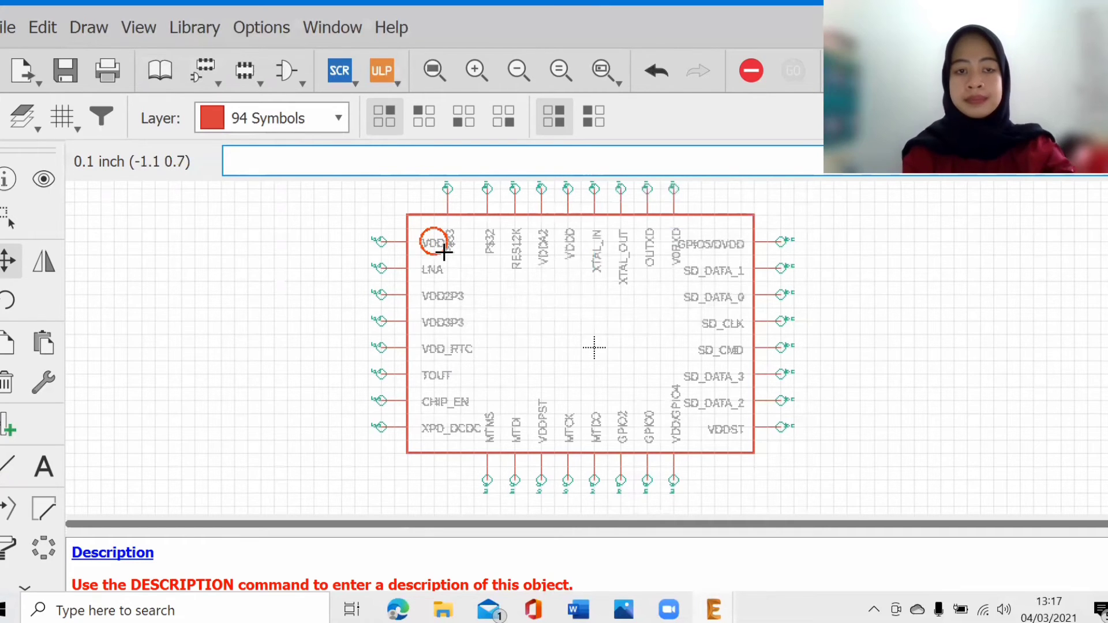
click(444, 252)
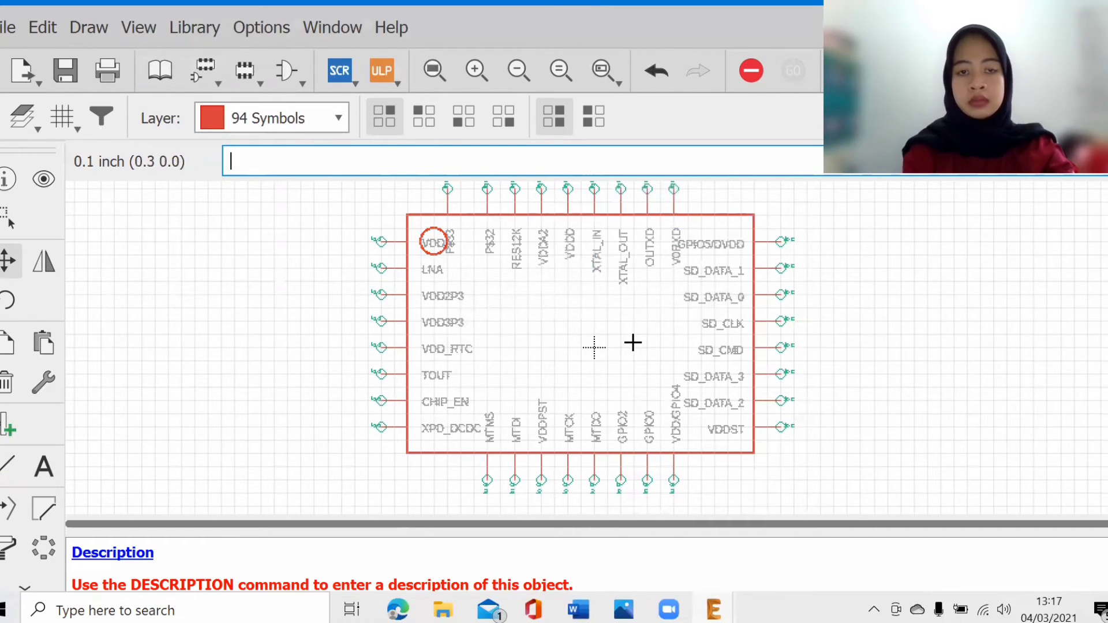
- Save the library as ESP8266EX in the EAGLE libraries folder
click(67, 78)
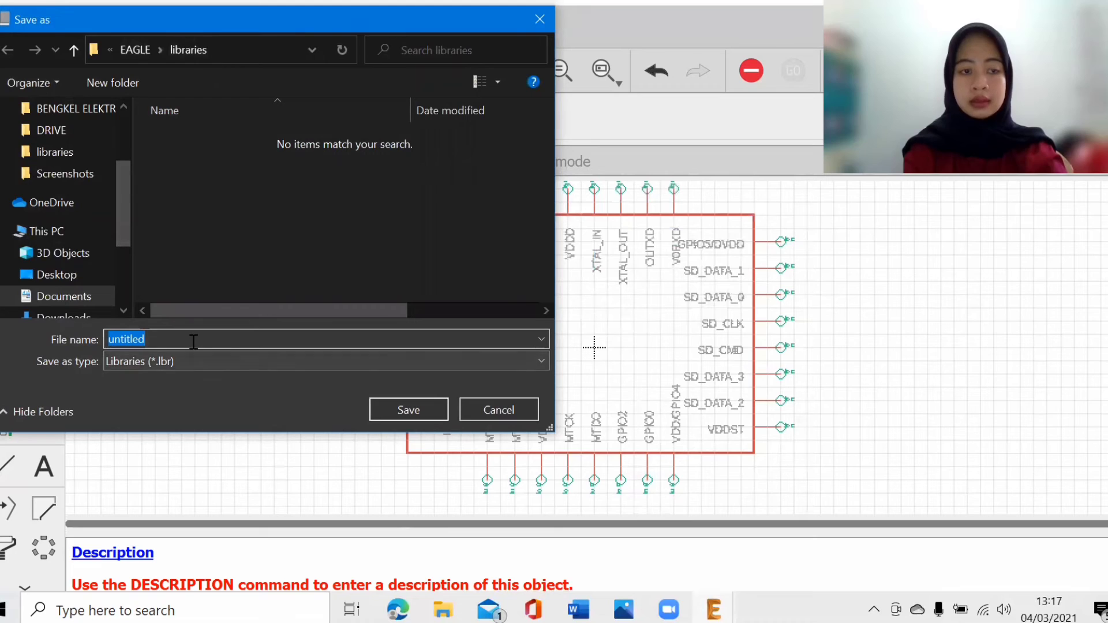
text(ESP8266EX)
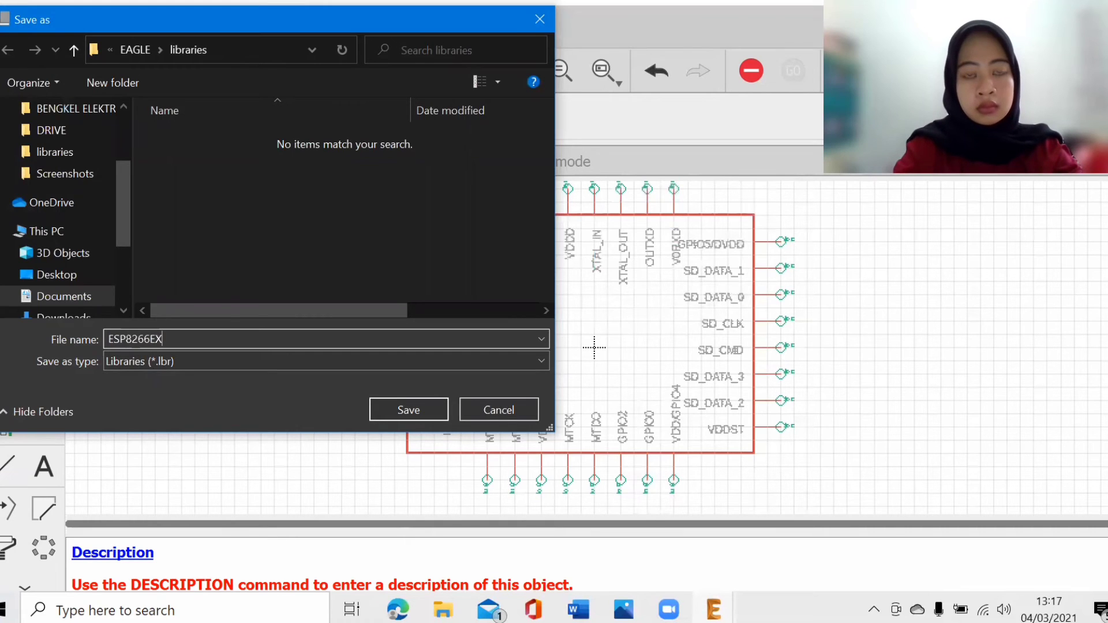
key(Return)
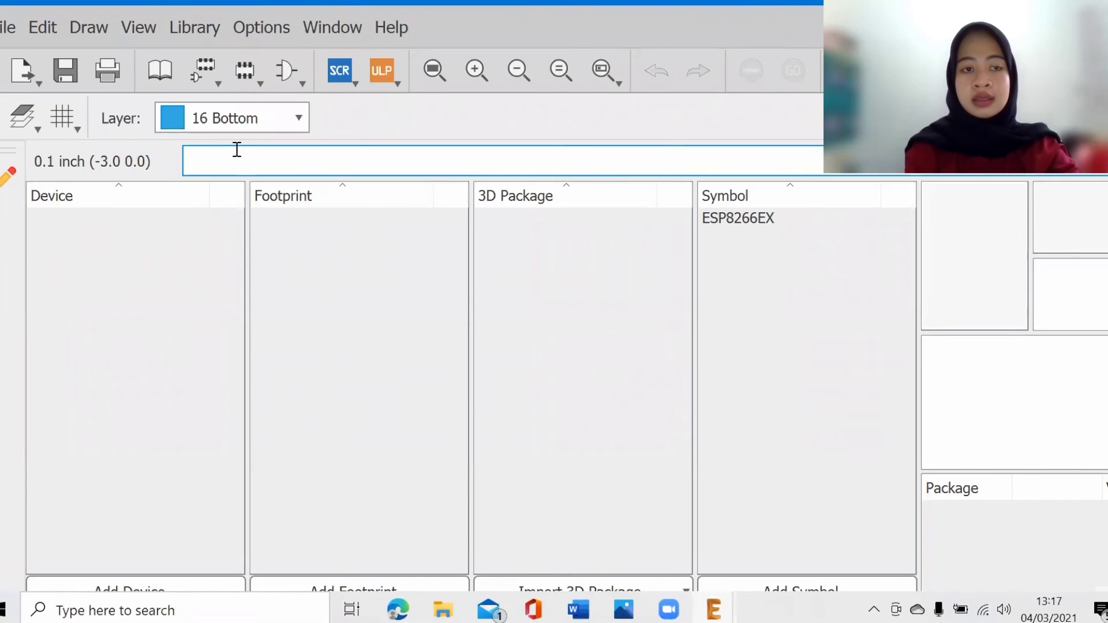
- Create a new footprint named ESP8266 in the library and open it for editing
click(239, 81)
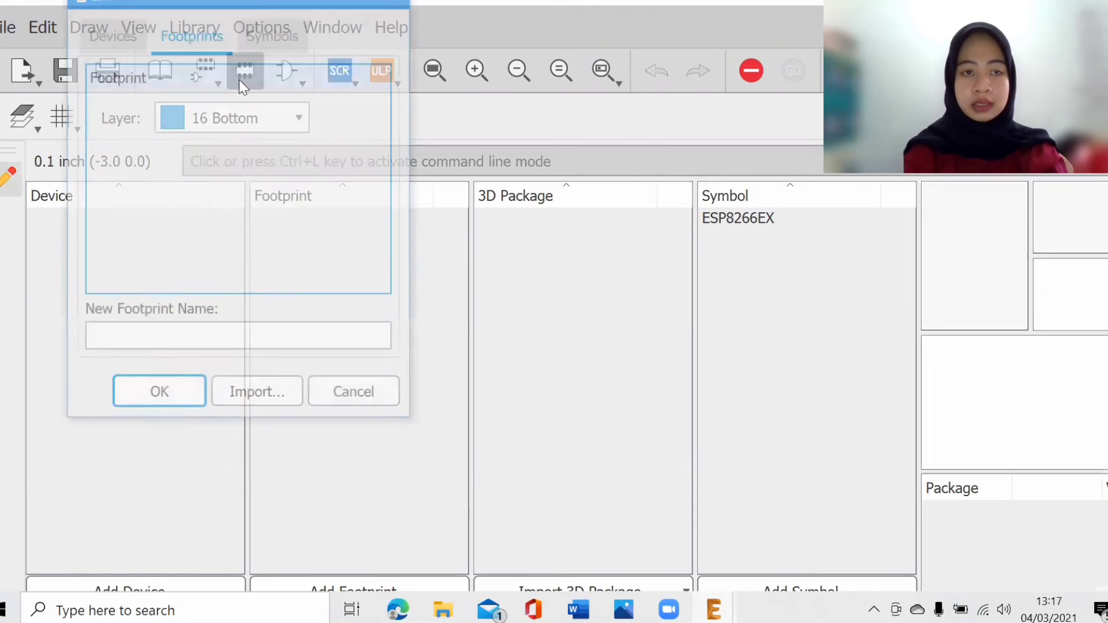
click(154, 340)
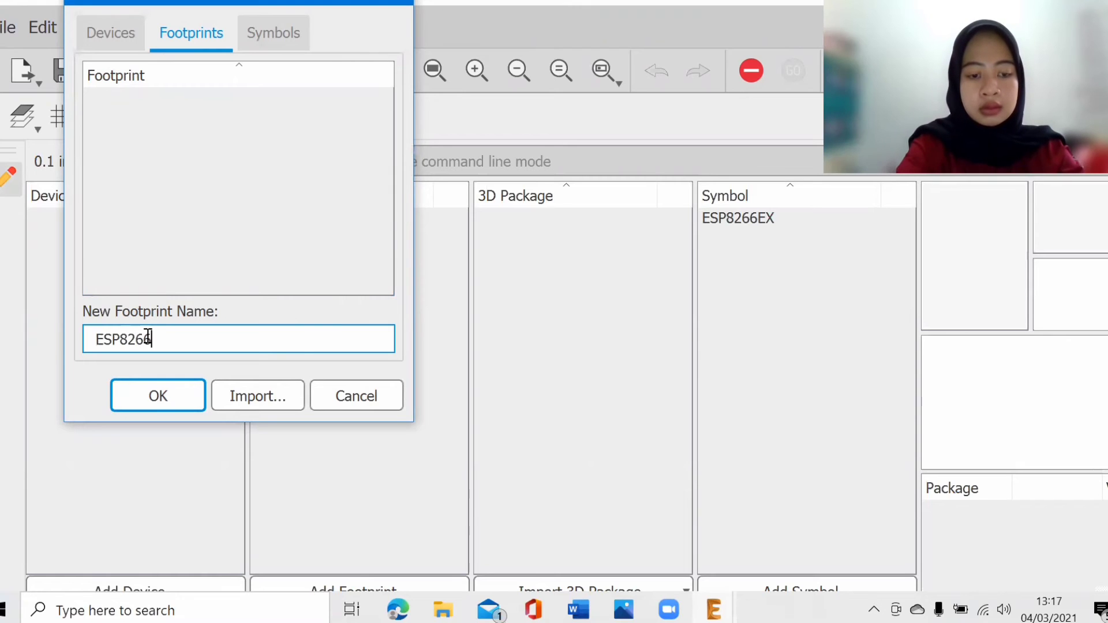
click(183, 403)
click(174, 437)
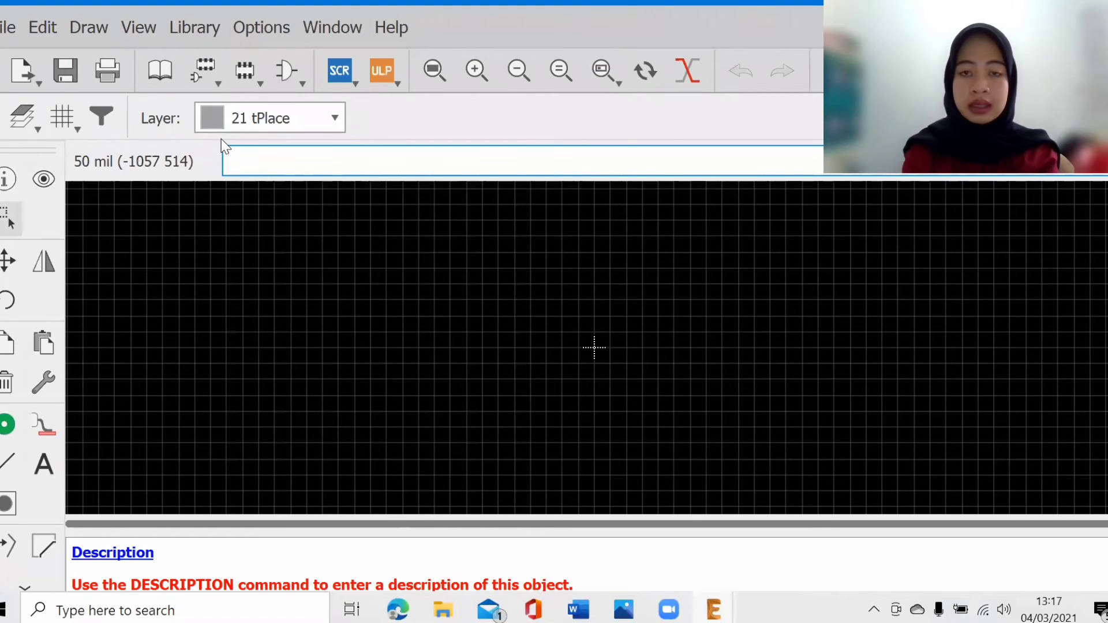
- Place a top row of eight round pads at 100 mil spacing from (-500 400) to (200 400), plus one more at (-650 400)
click(8, 425)
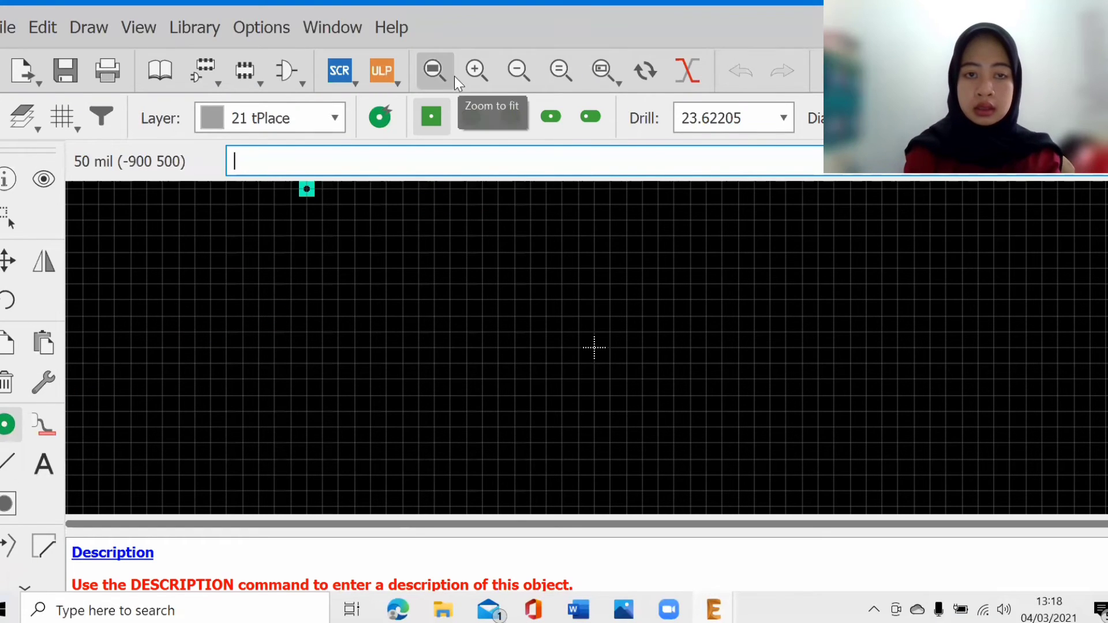
click(472, 118)
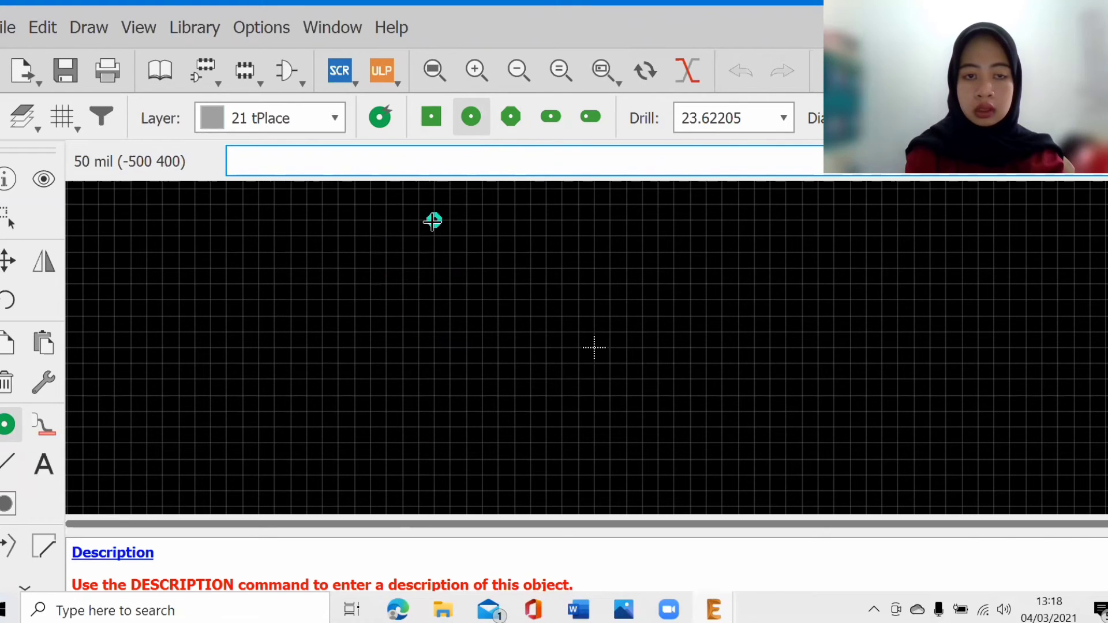
click(433, 222)
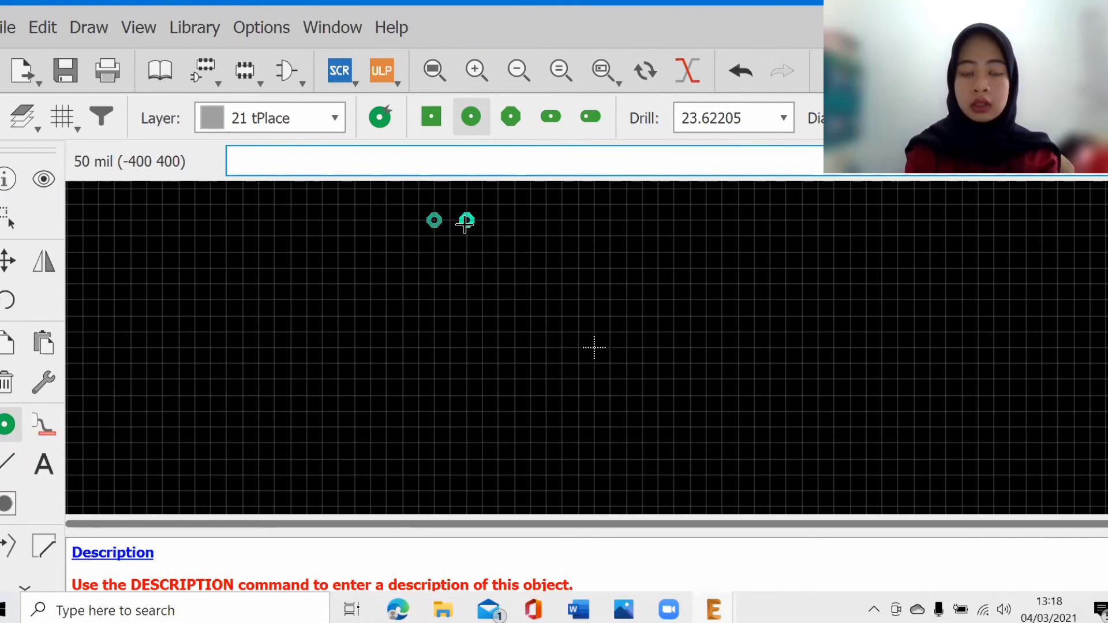
click(465, 222)
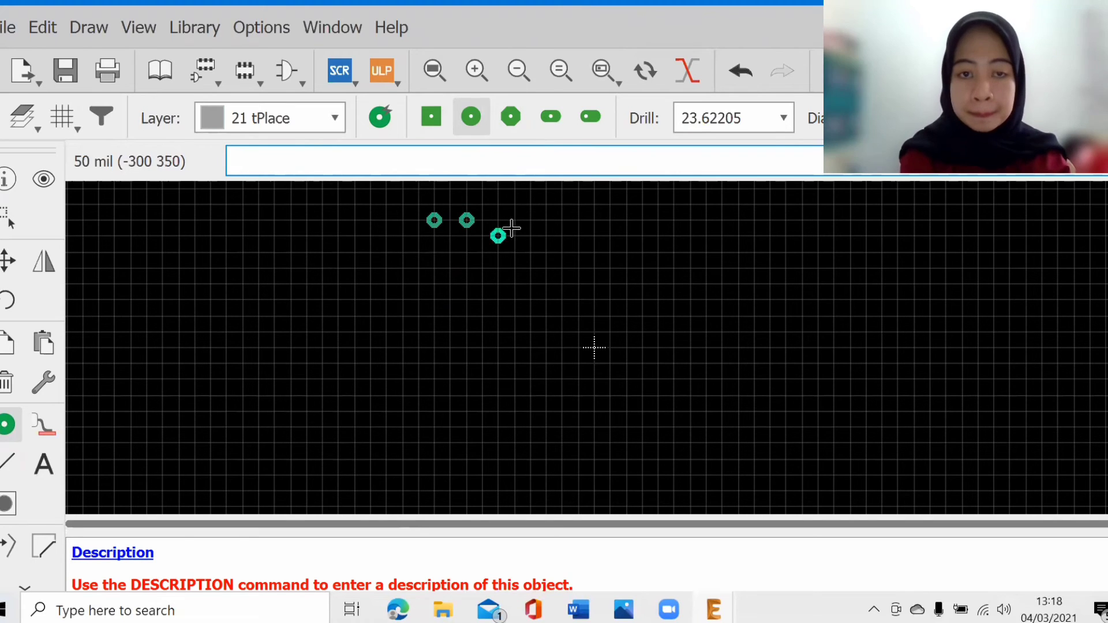
click(498, 220)
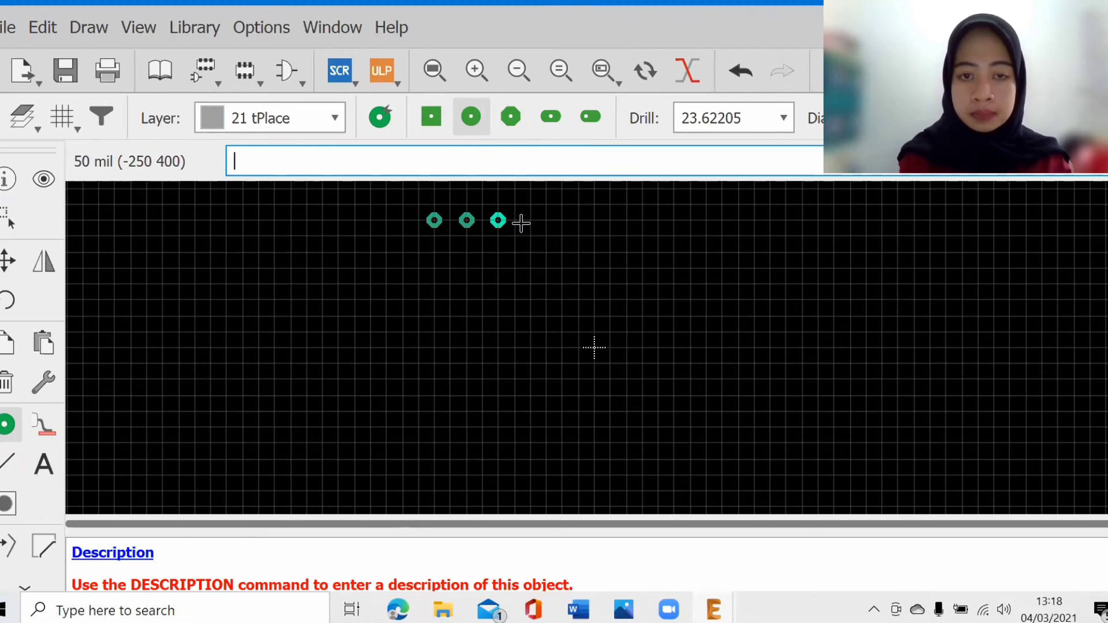
click(531, 222)
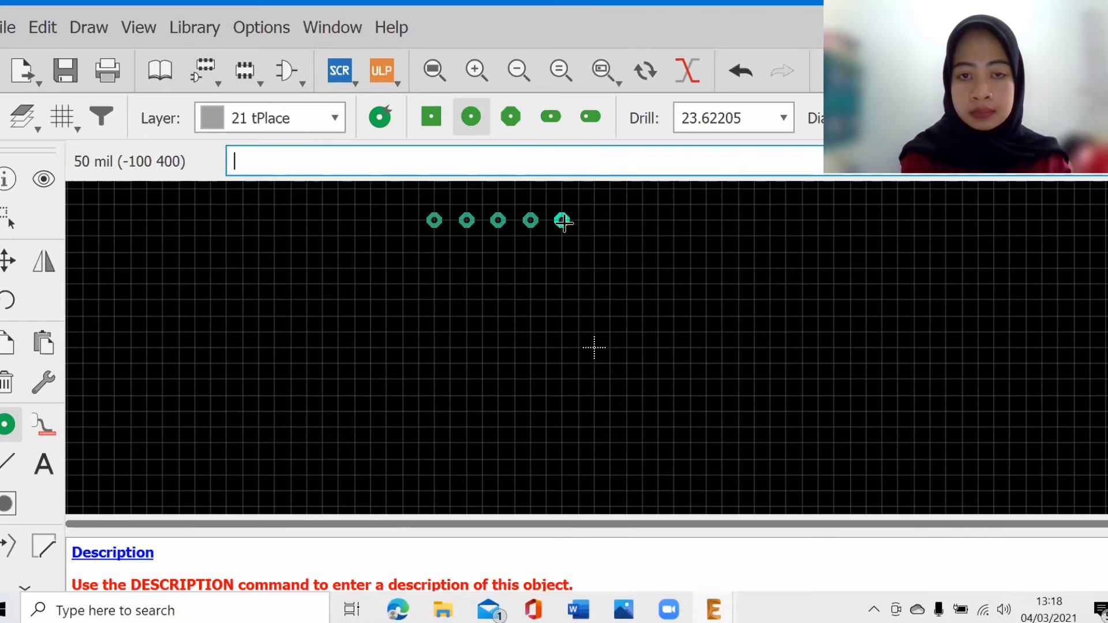
click(562, 221)
click(594, 222)
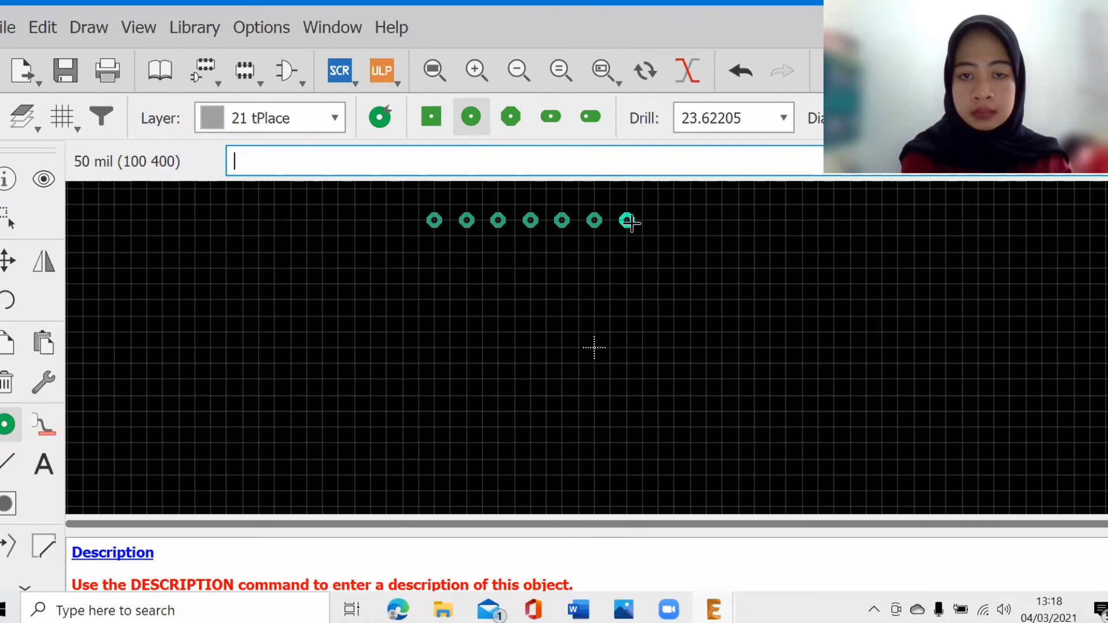
click(626, 220)
click(658, 221)
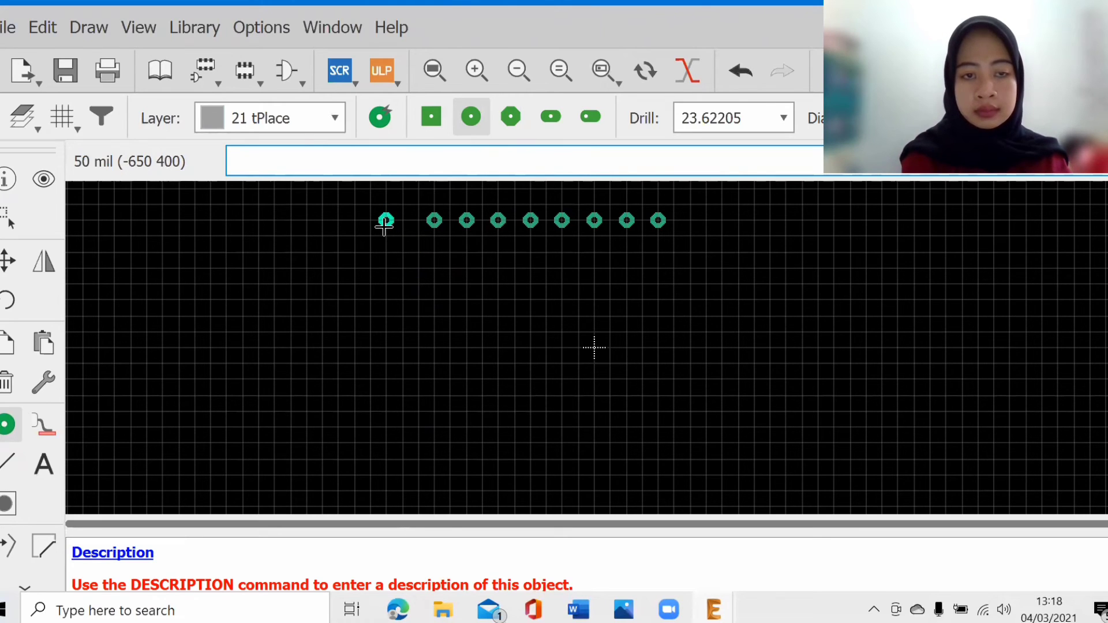
click(385, 224)
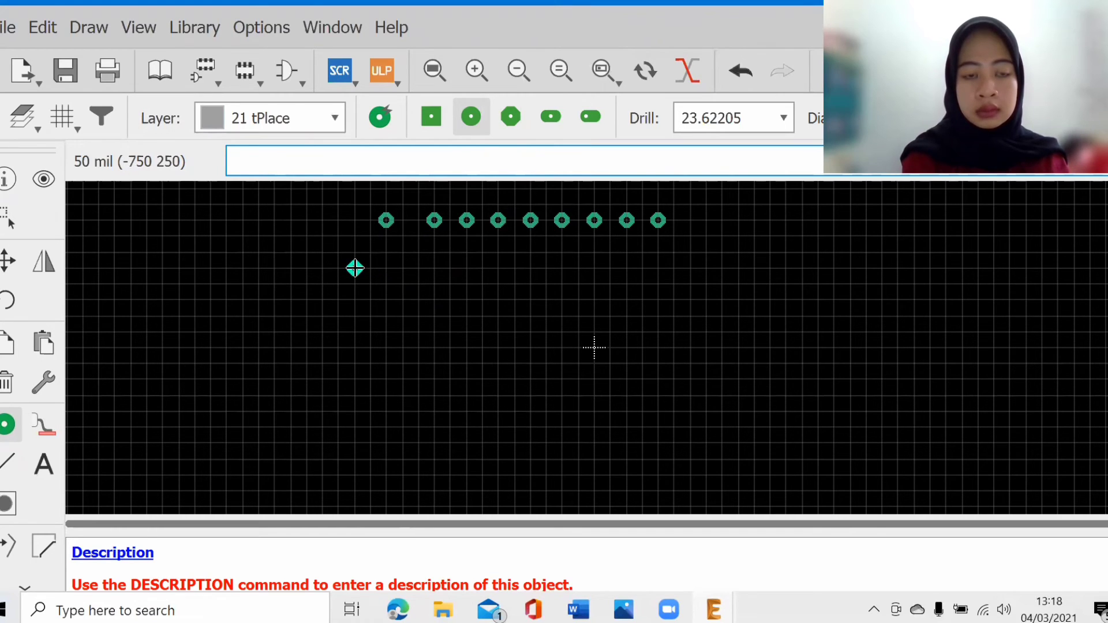
- Place a vertical column of eight round pads at 100 mil spacing down x = -750, from y = 250 to y = -450 mil
click(355, 269)
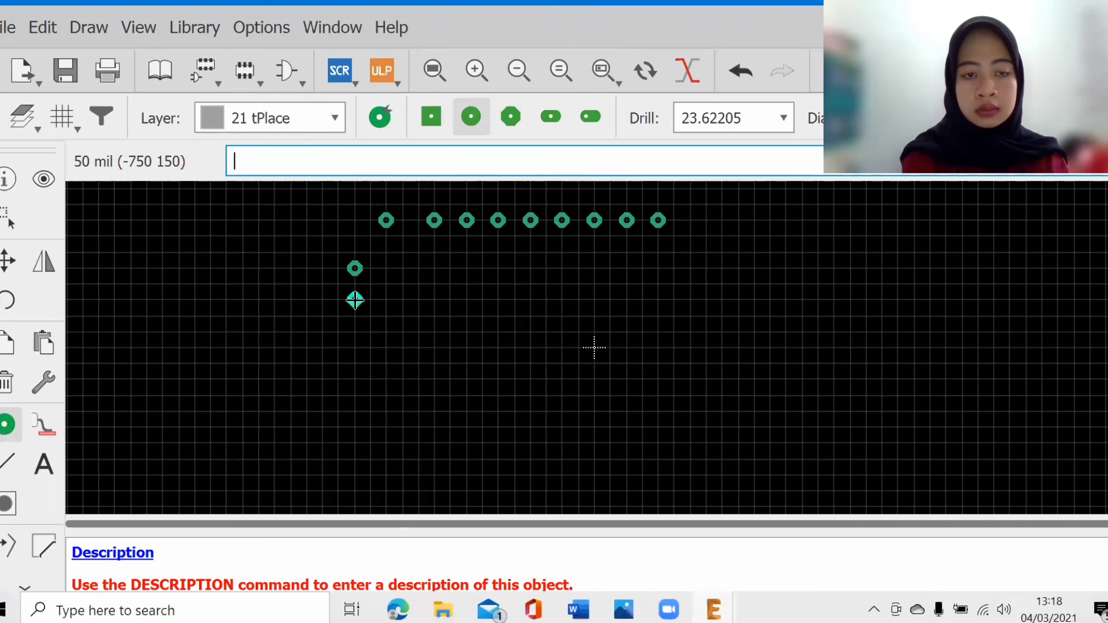
click(355, 300)
click(355, 332)
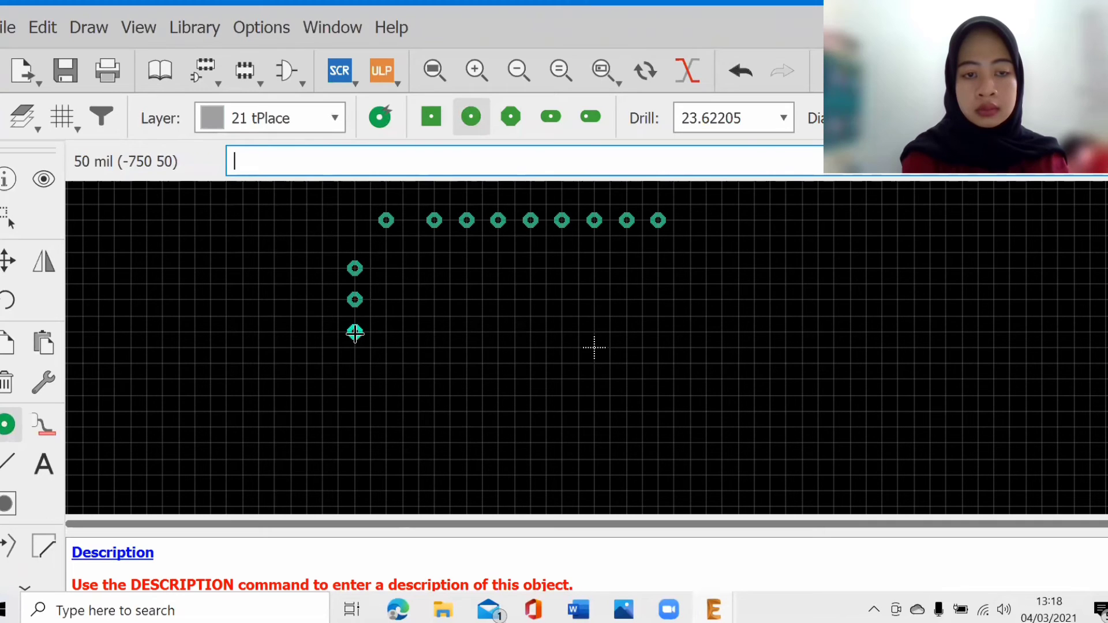
click(353, 363)
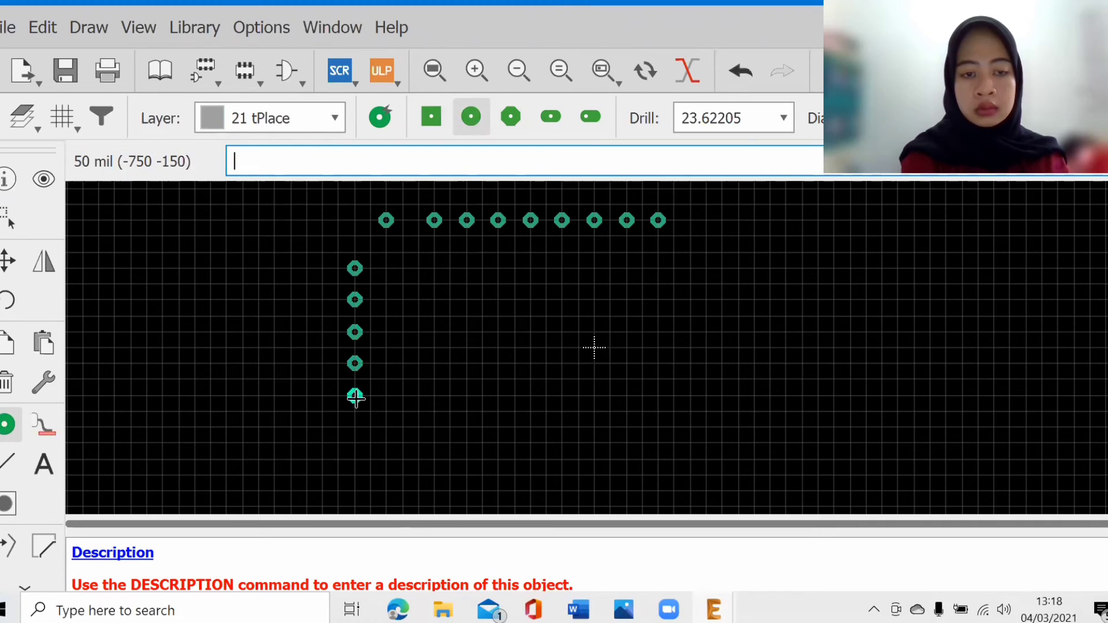
click(355, 396)
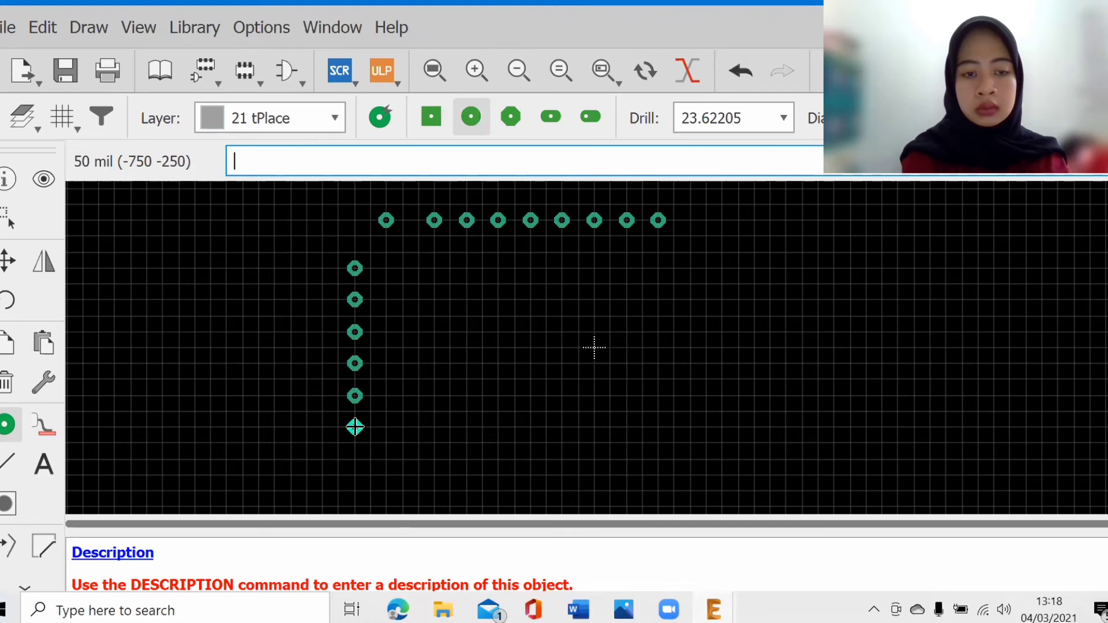
click(355, 427)
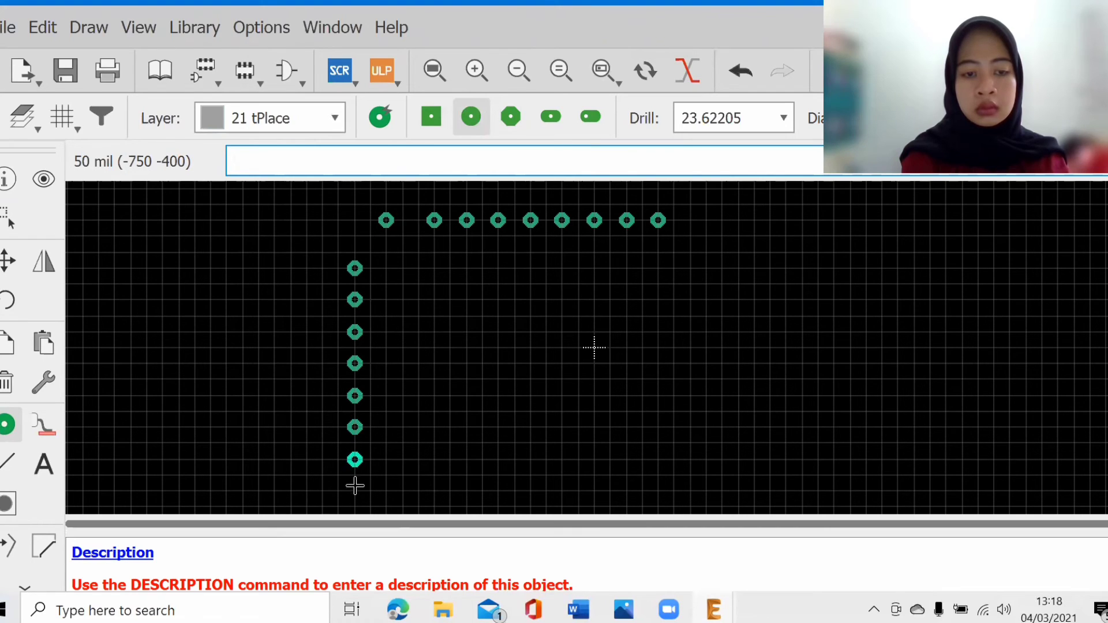
click(355, 459)
click(355, 491)
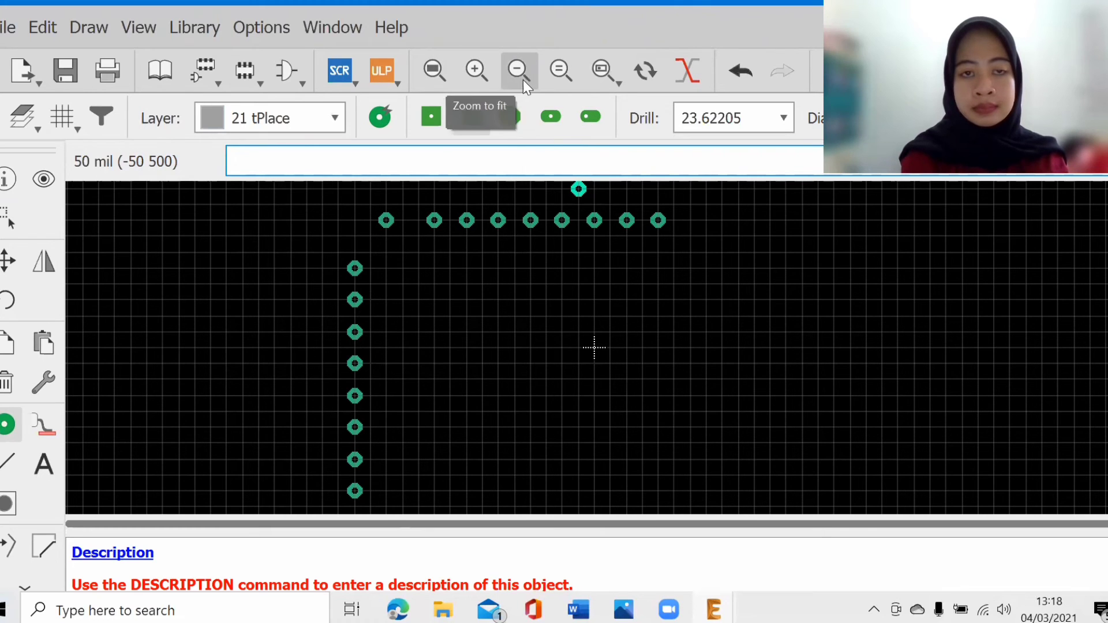
- Place a bottom row of eight round pads at 100 mil spacing from (-500 -550) to (200 -550)
click(438, 74)
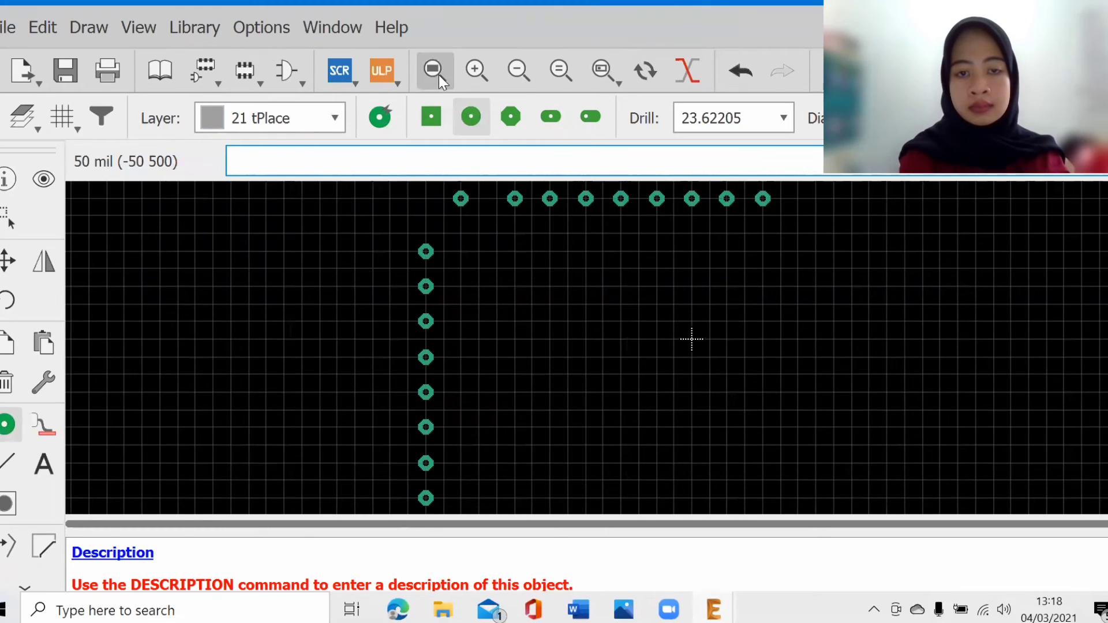
scroll(605, 247, down, 2)
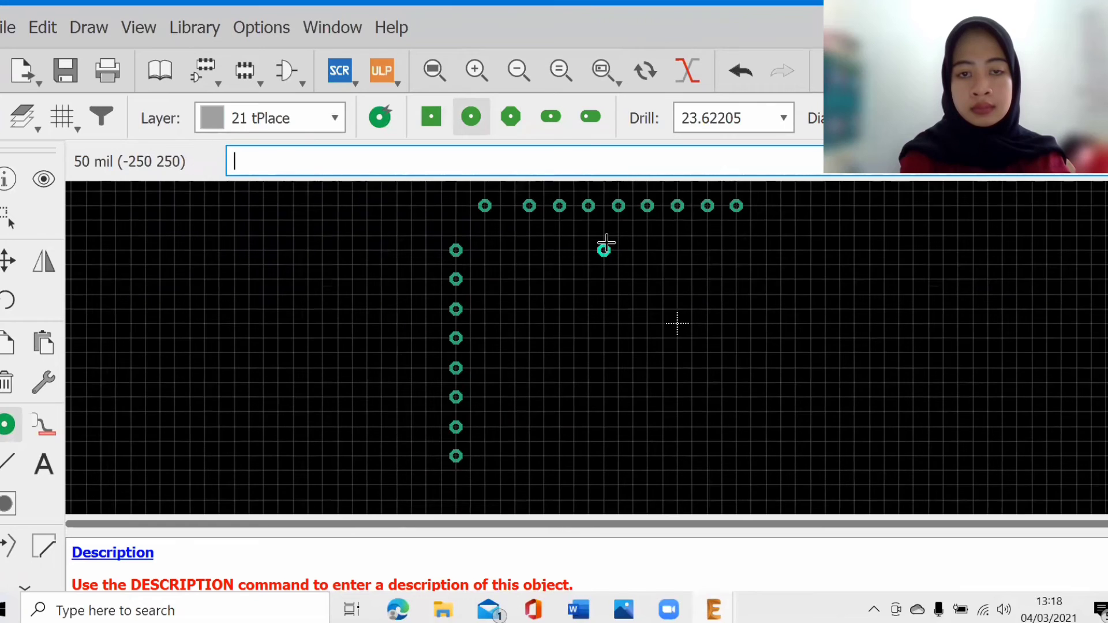
scroll(604, 247, up, 1)
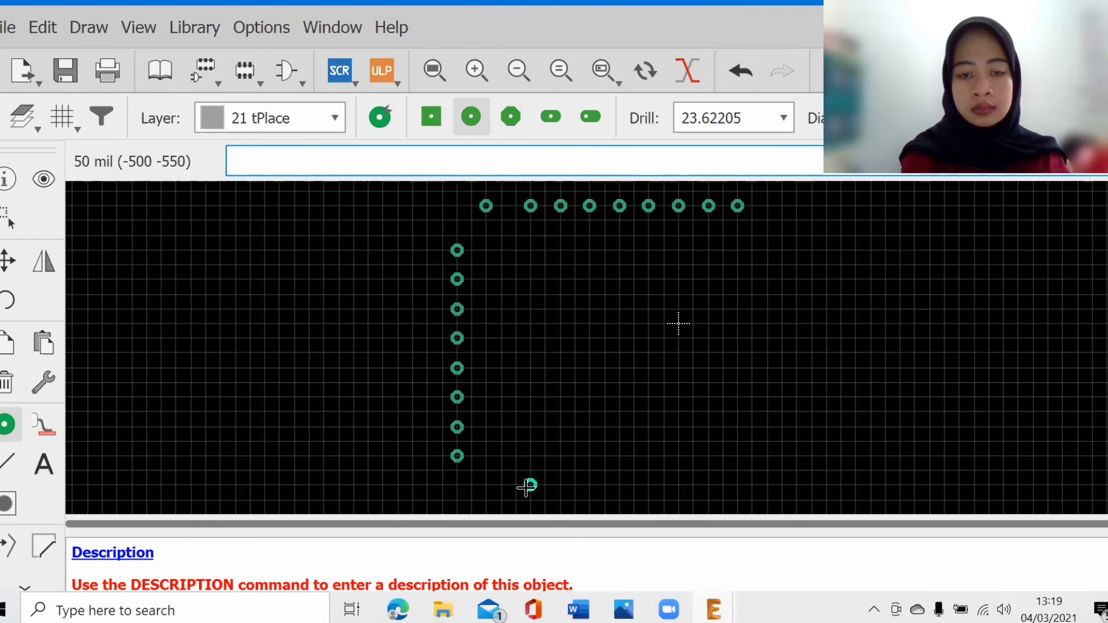
click(527, 486)
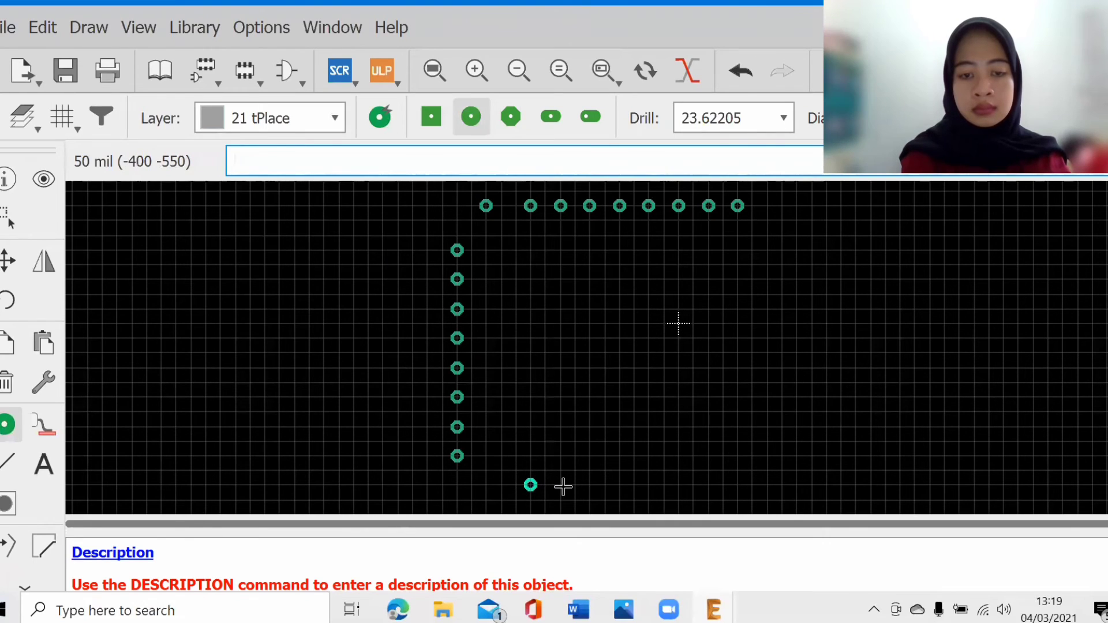
click(561, 485)
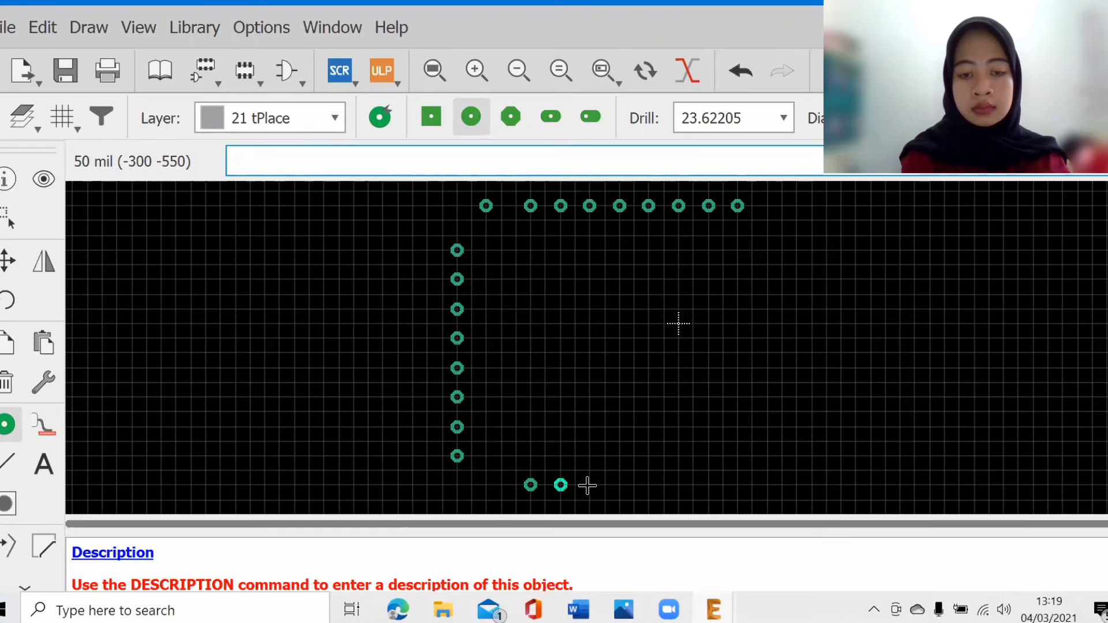
click(589, 485)
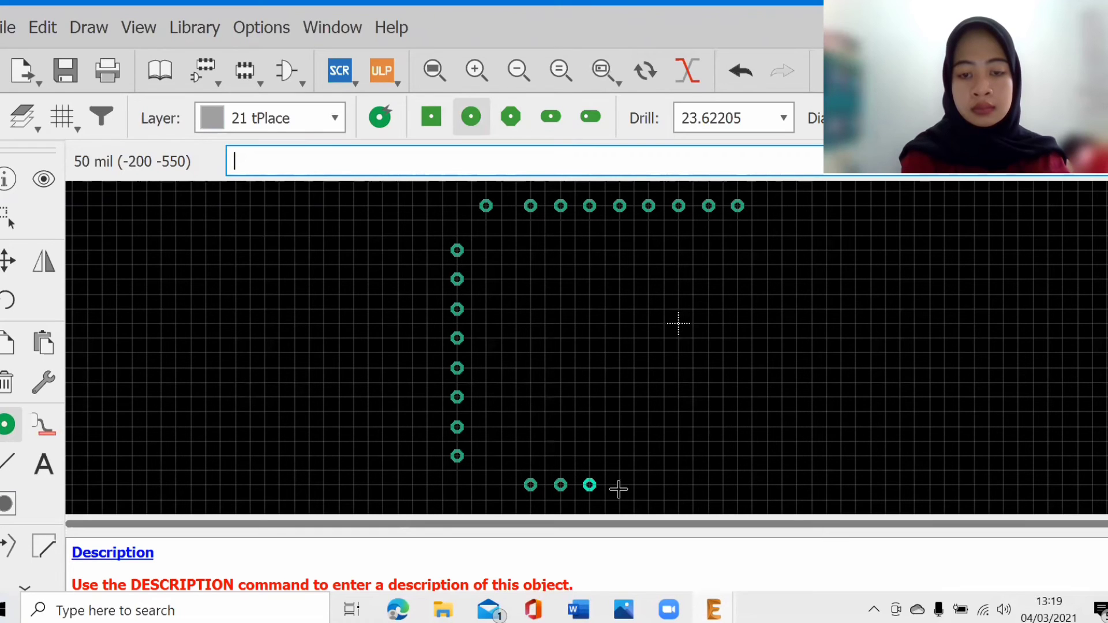
click(649, 486)
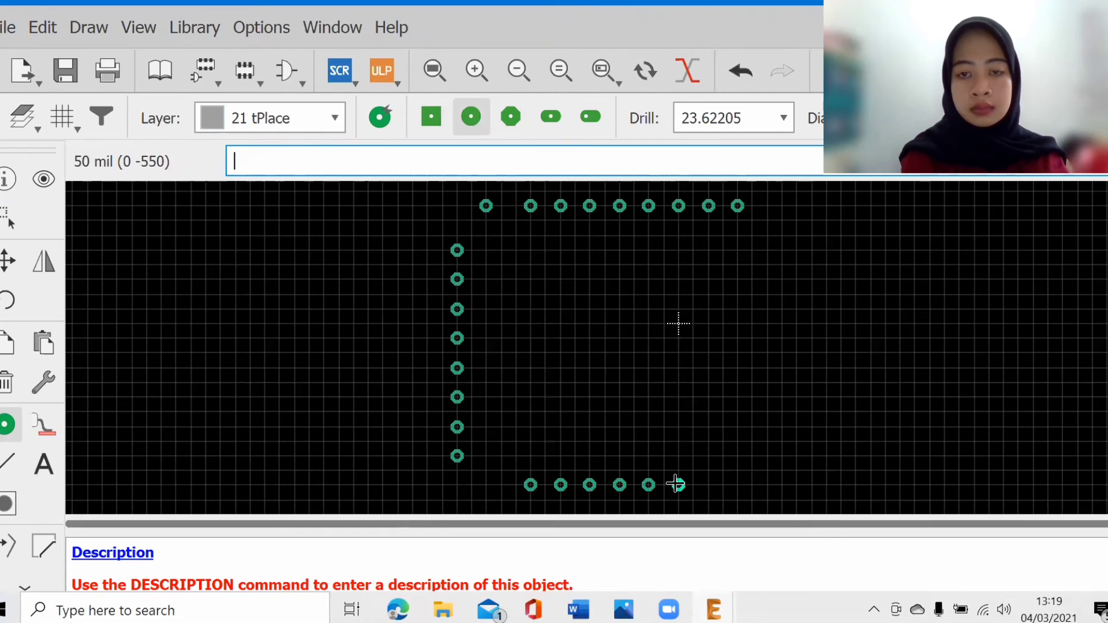
click(676, 484)
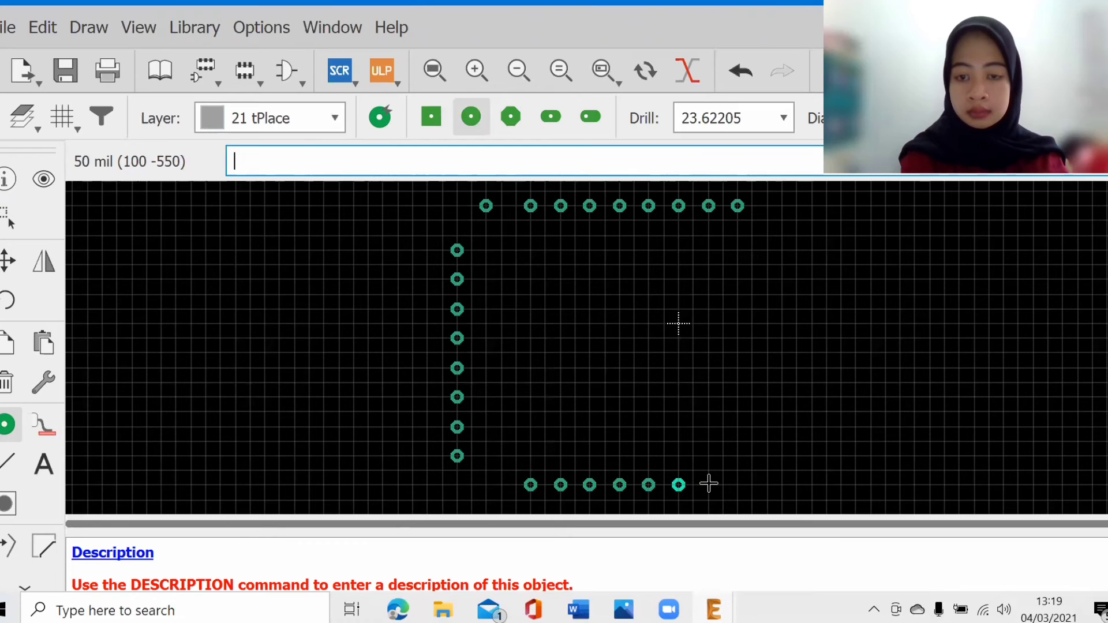
click(709, 485)
click(739, 485)
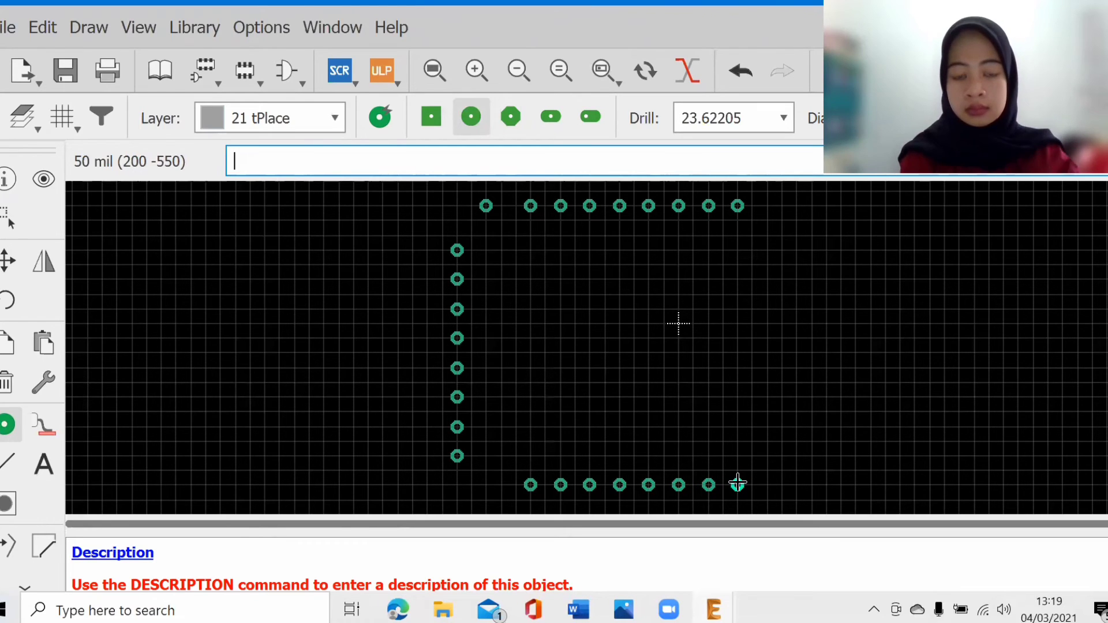
key(Escape)
- Copy the left column of eight pads and place the copy at x = 300 mil as the opposite column
drag(427, 248, 494, 492)
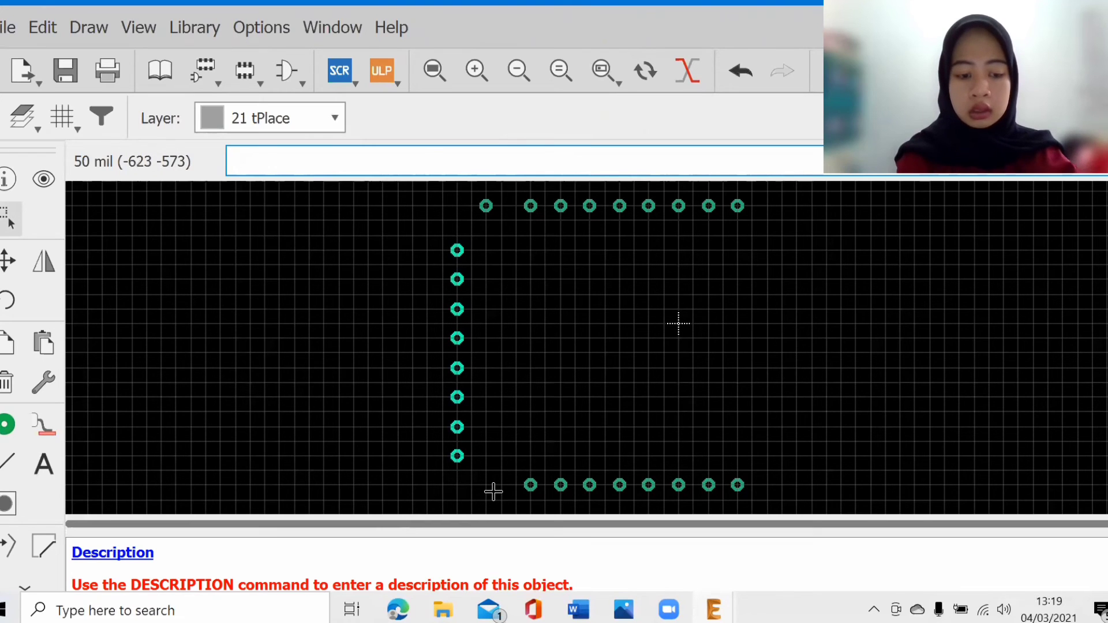
key(ctrl+v)
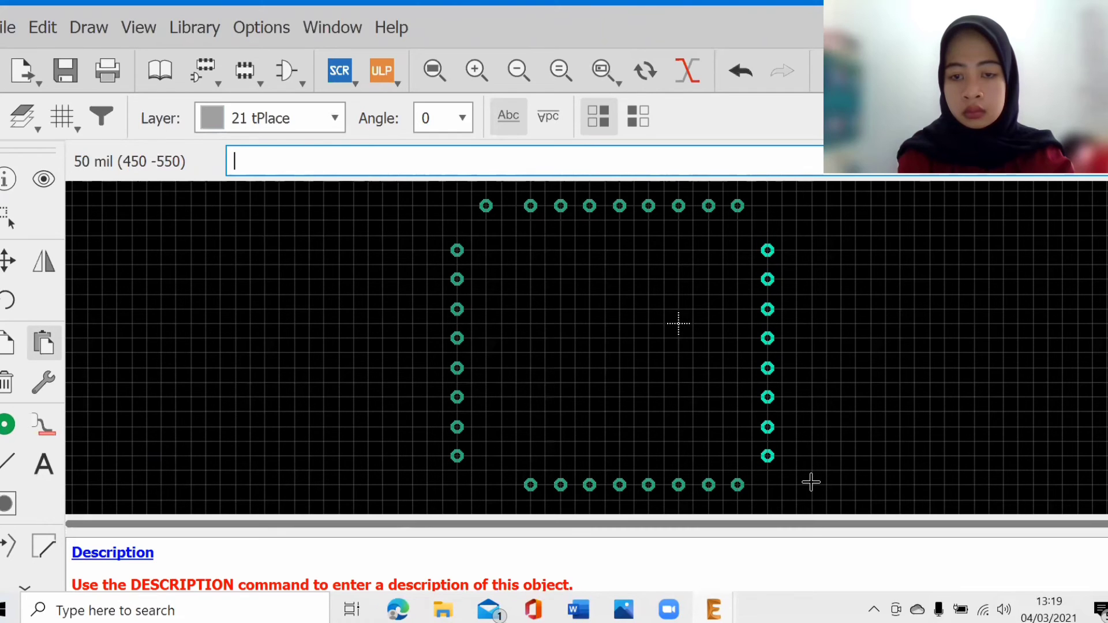
click(811, 482)
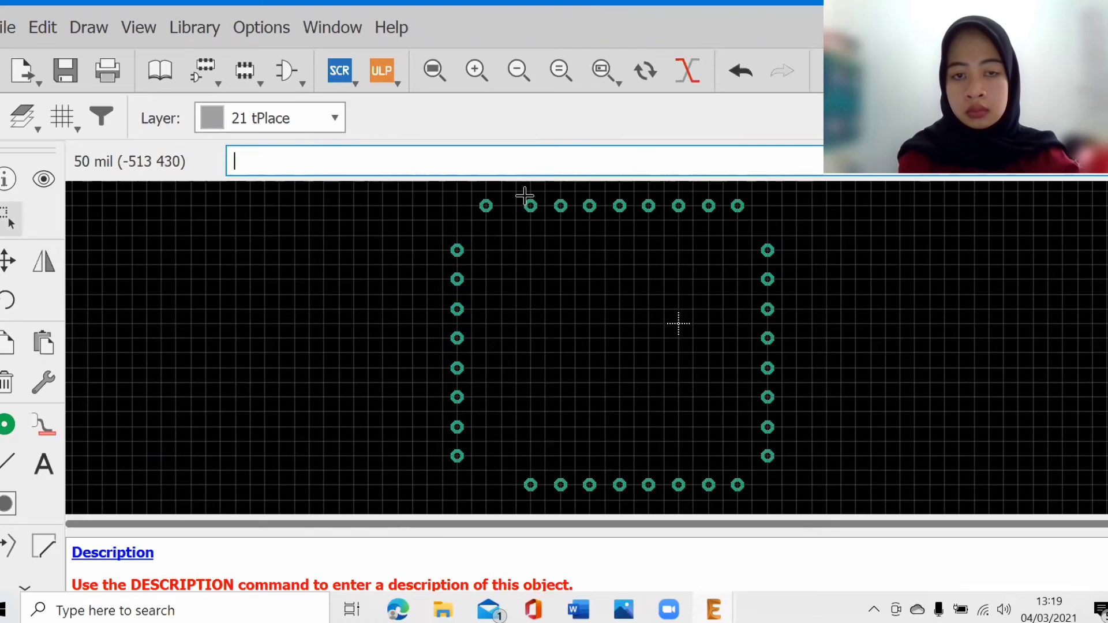
- Replace the top row of nine pads with a copy placed 50 mil lower, deleting the original row
drag(518, 194, 643, 209)
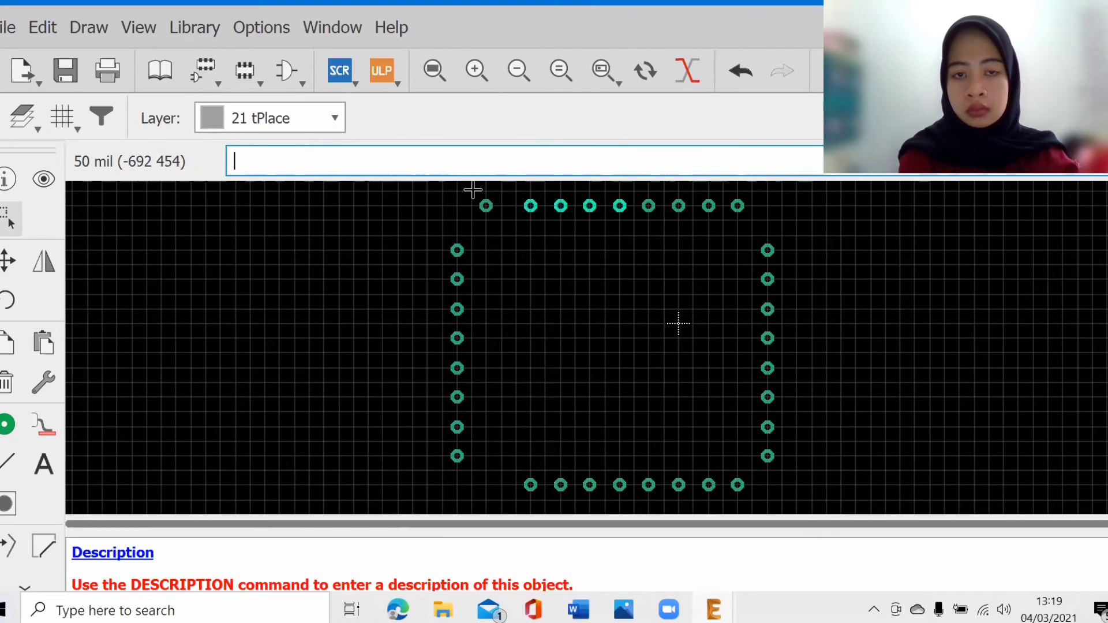
drag(473, 191, 762, 233)
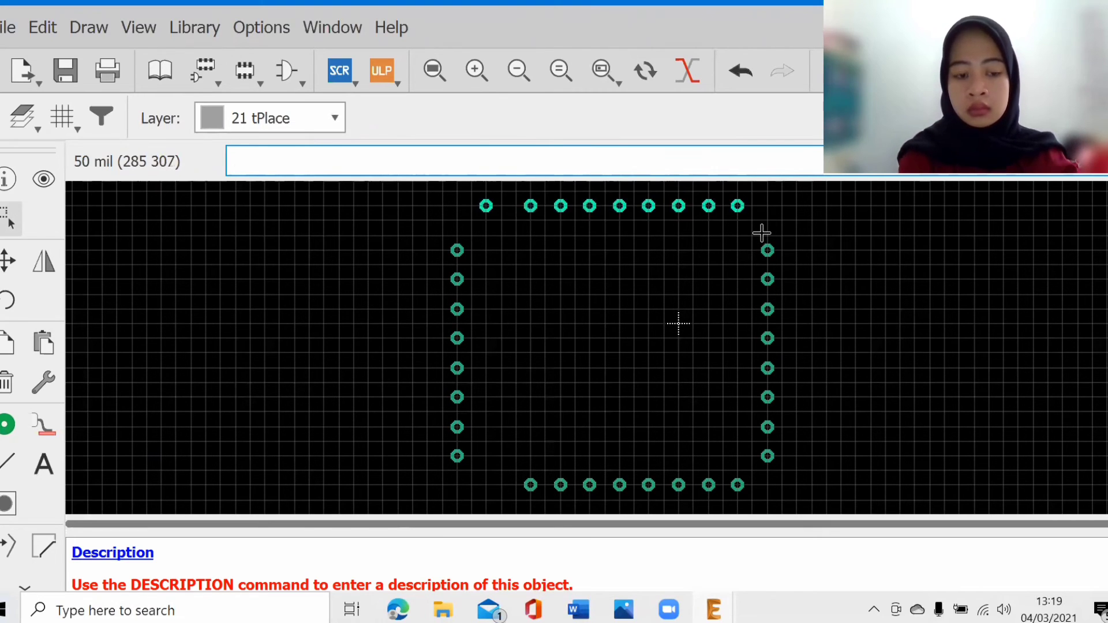
key(ctrl+v)
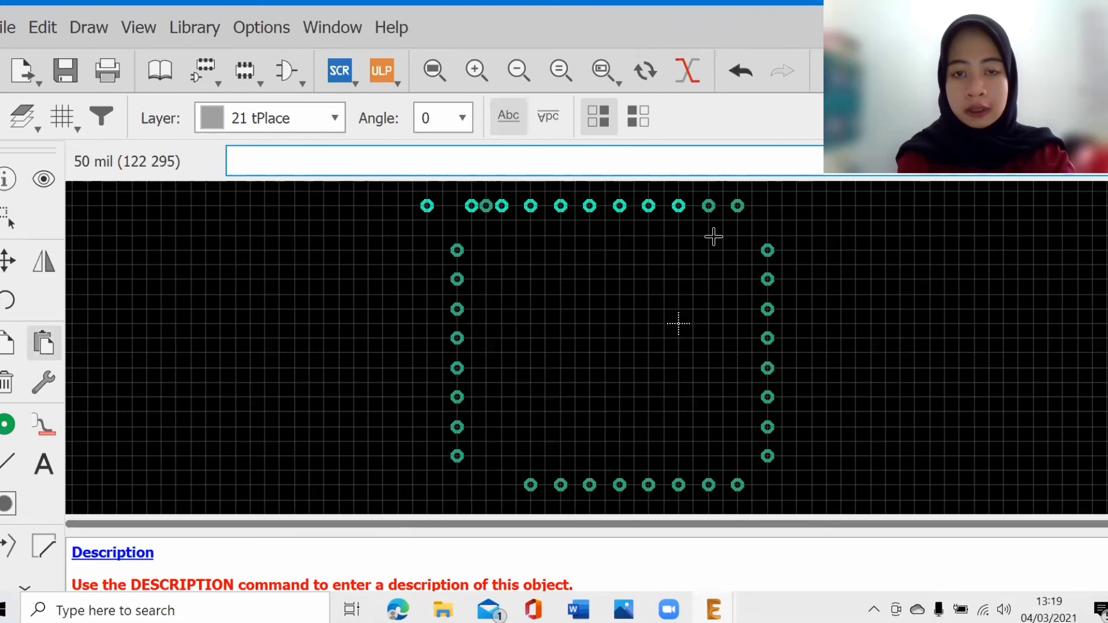
click(762, 252)
drag(461, 195, 767, 213)
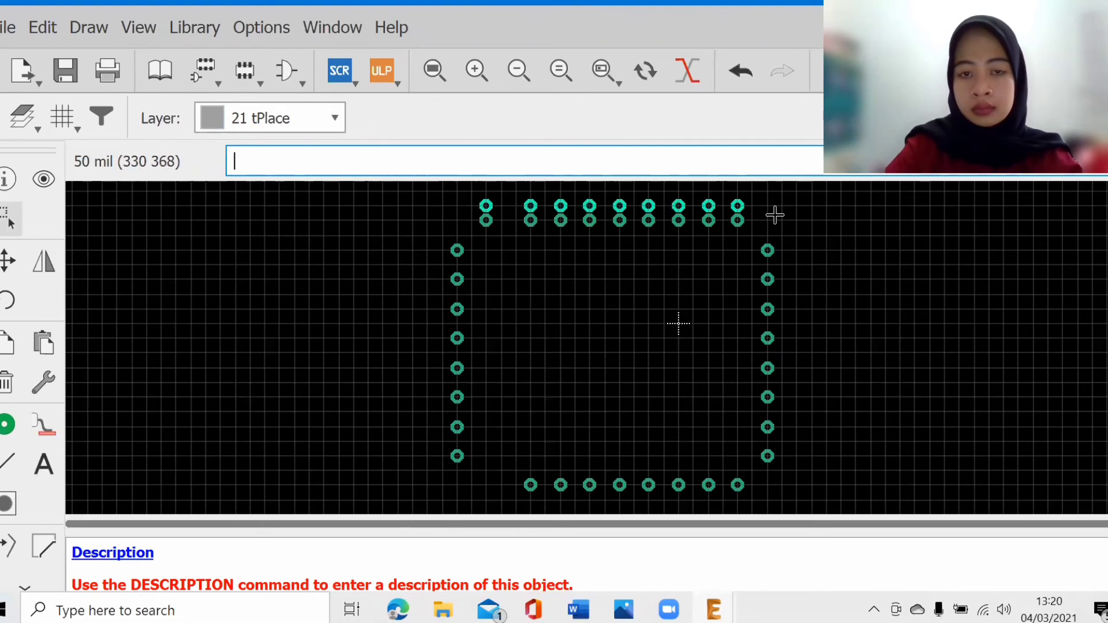
key(Delete)
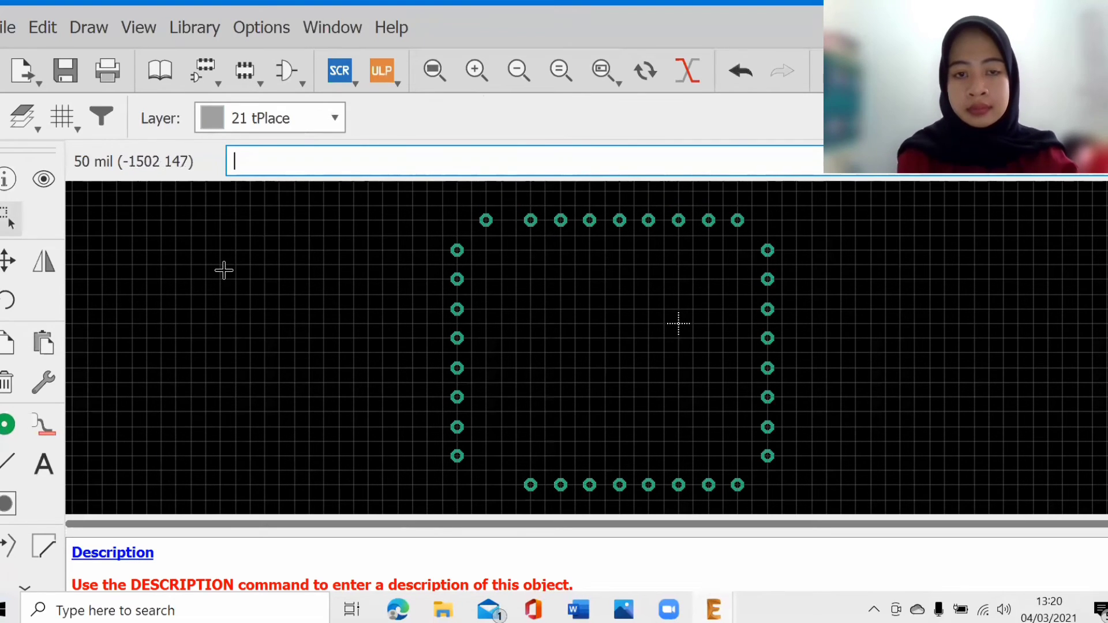
- Draw a 100 mil vertical lead line on tPlace from each of the nine top-row pads inward to y = 250
click(8, 461)
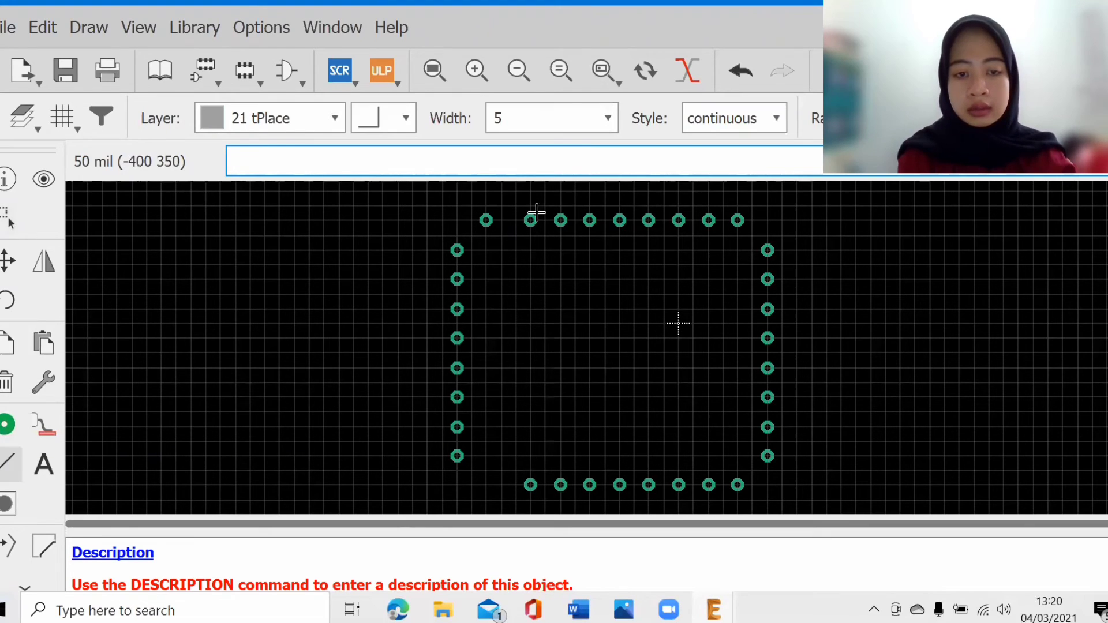
double_click(487, 250)
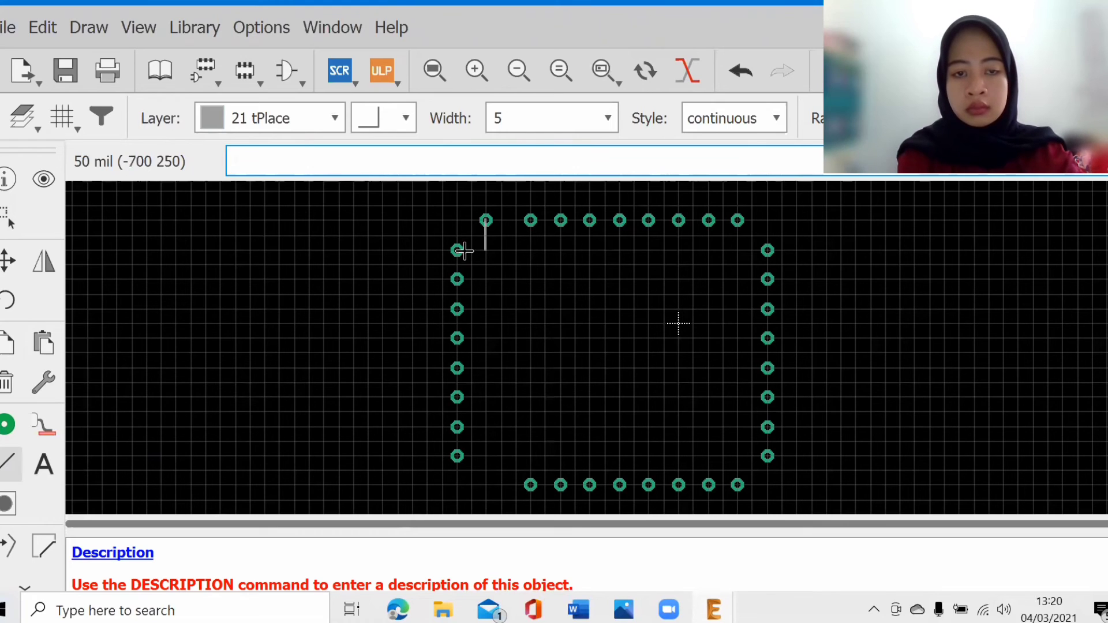
click(530, 221)
double_click(532, 250)
click(560, 222)
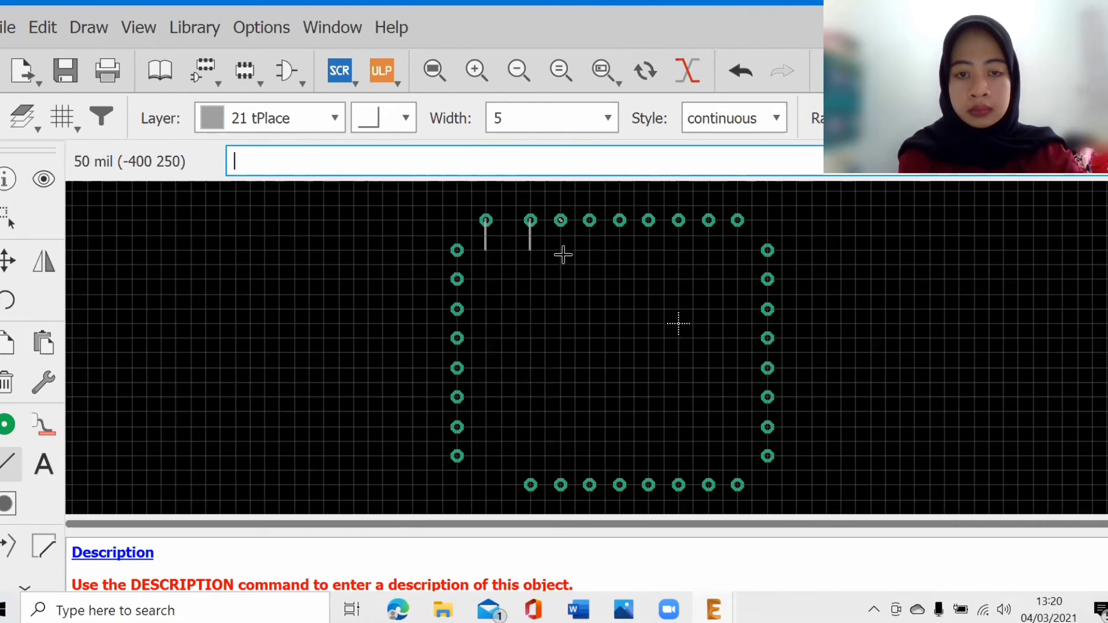
double_click(561, 250)
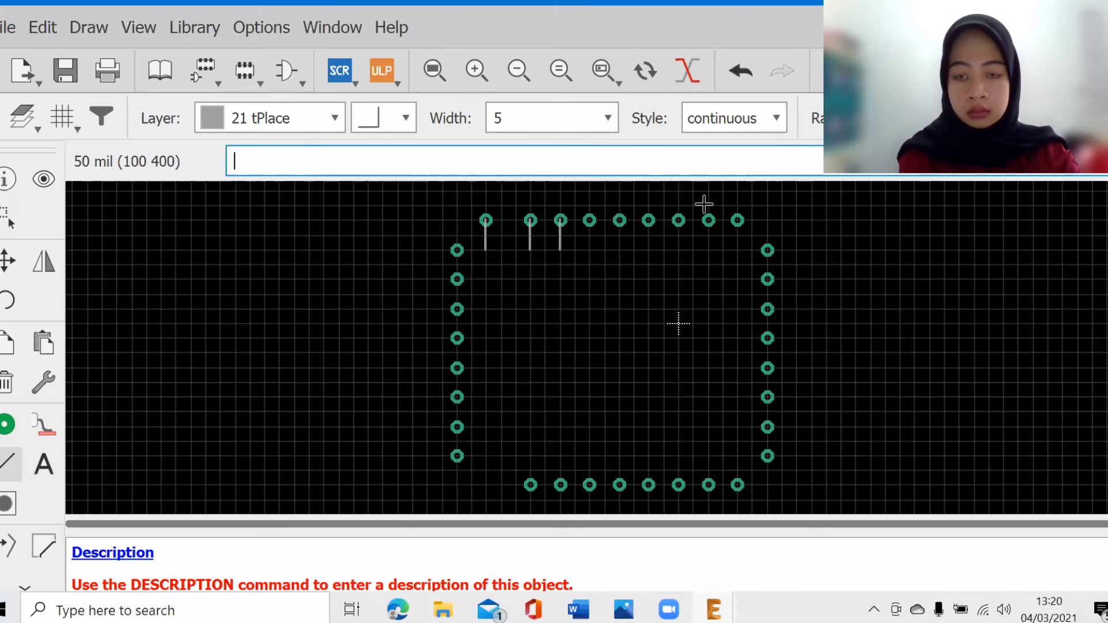
click(589, 221)
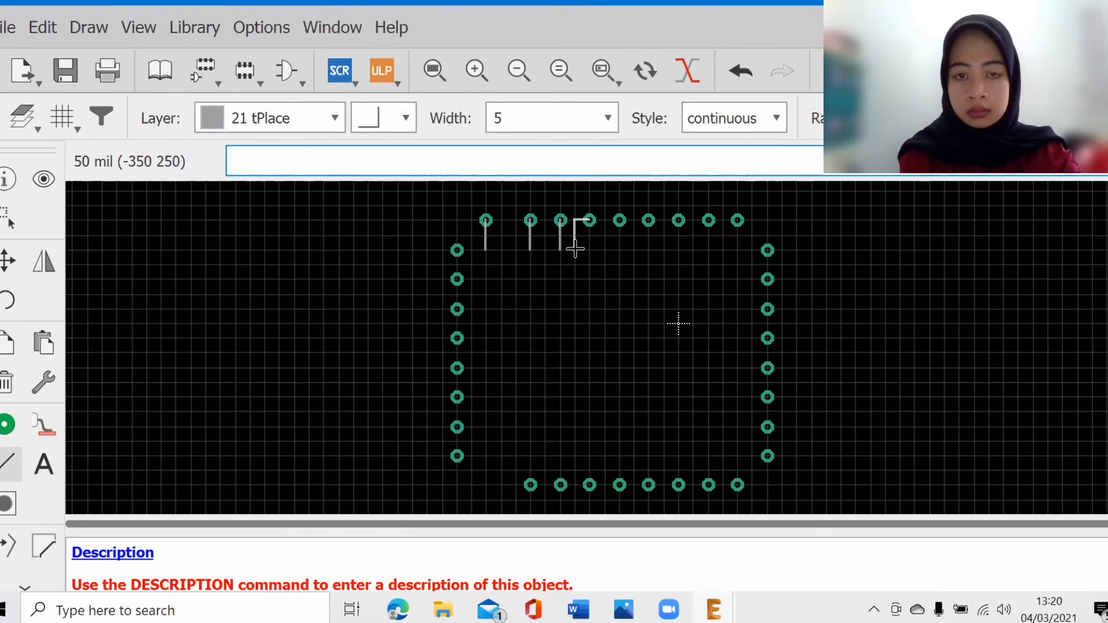
double_click(589, 250)
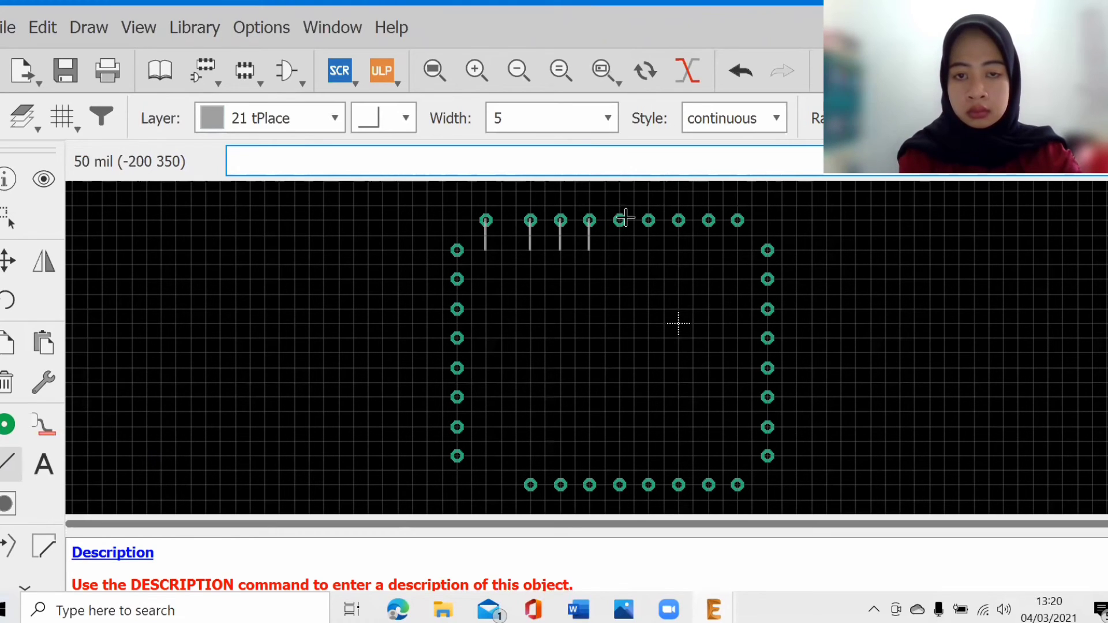
double_click(620, 250)
click(648, 221)
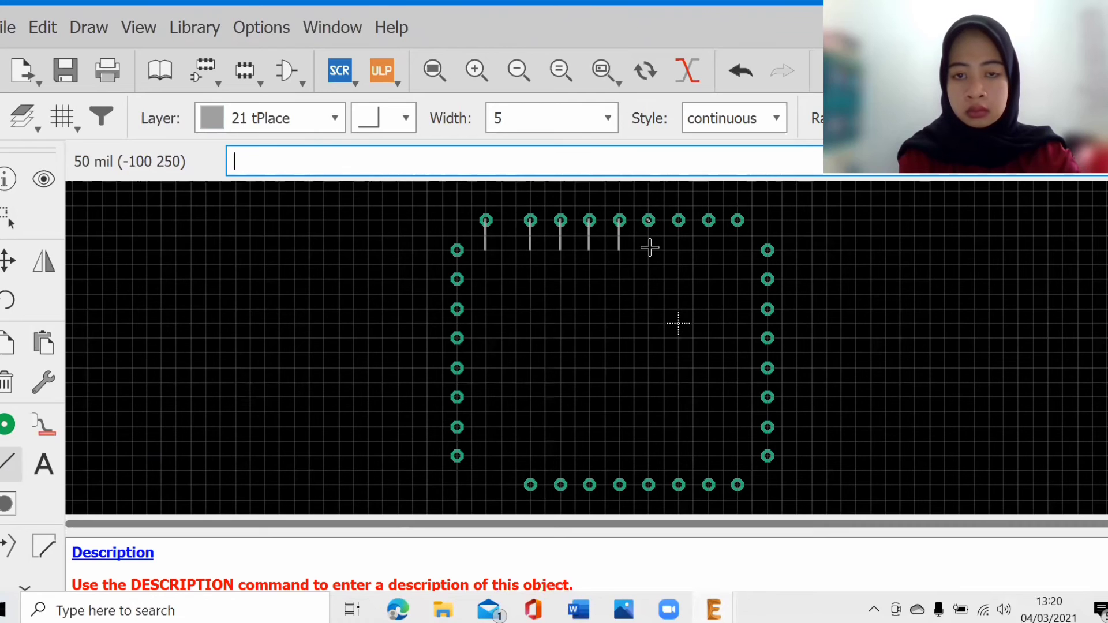
double_click(648, 250)
double_click(679, 250)
click(709, 221)
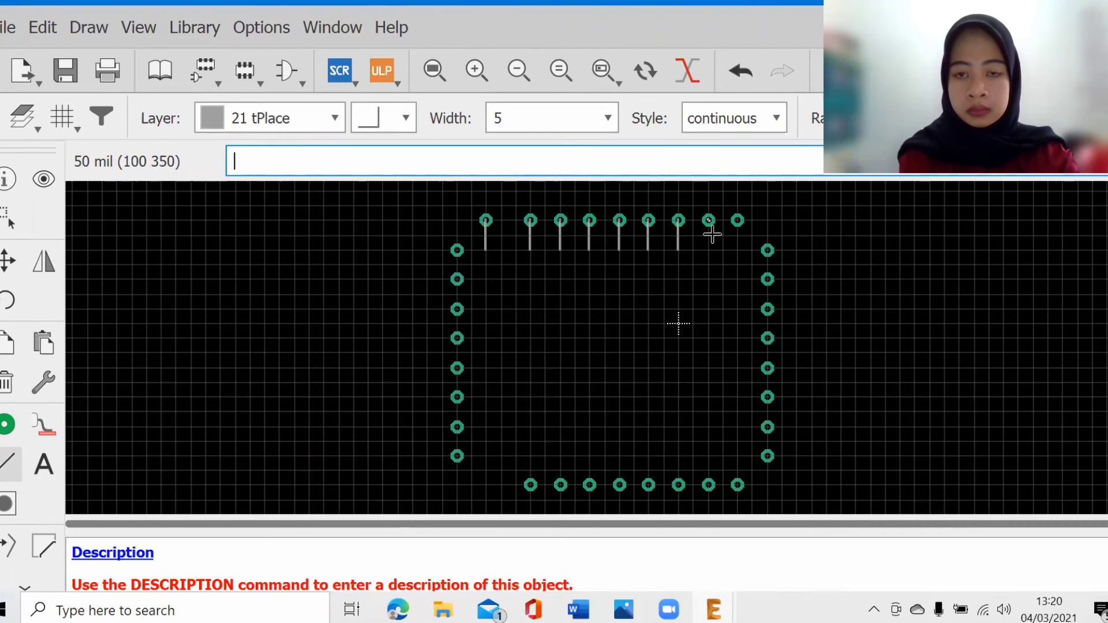
double_click(709, 250)
click(736, 222)
double_click(736, 250)
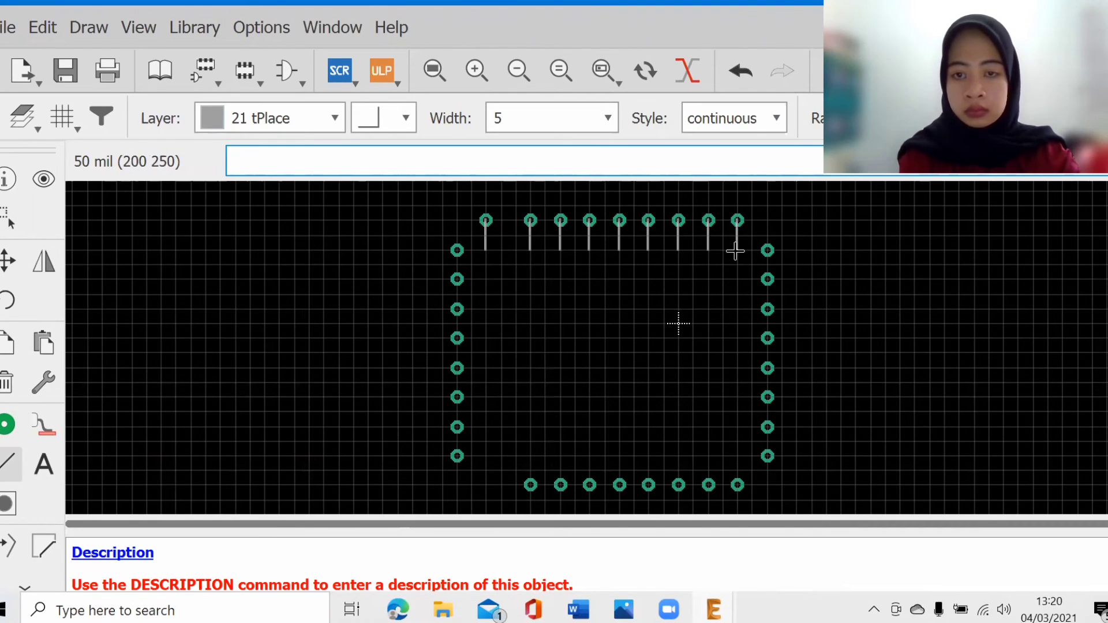
- Draw a 100 mil horizontal lead line from each of the eight pads at x = 300 inward to x = 200
click(767, 250)
double_click(737, 250)
click(766, 279)
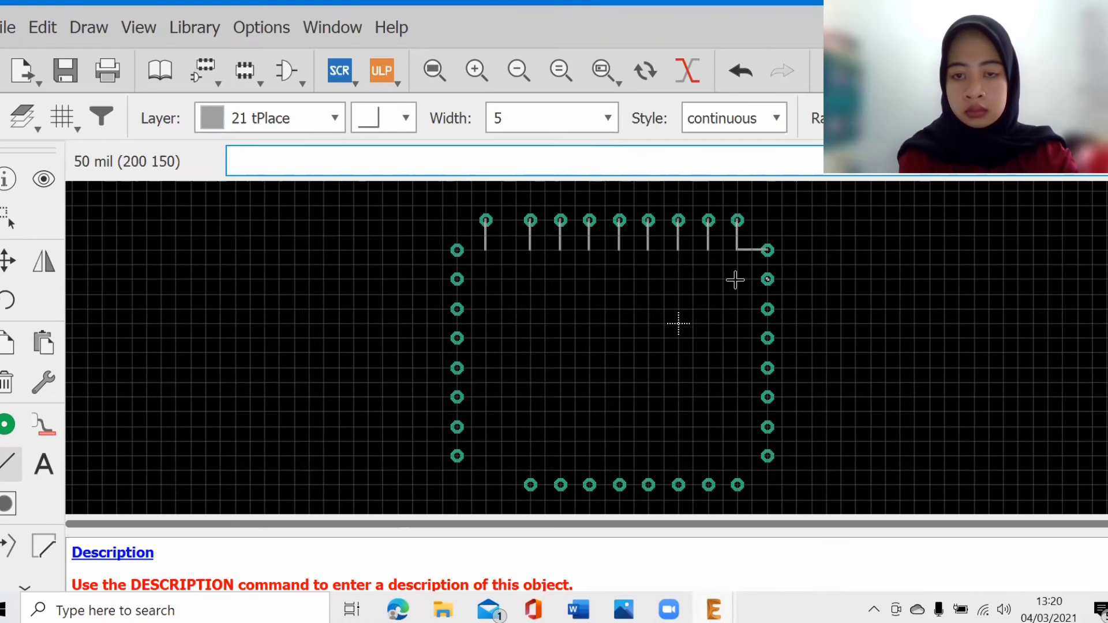
double_click(737, 279)
click(767, 310)
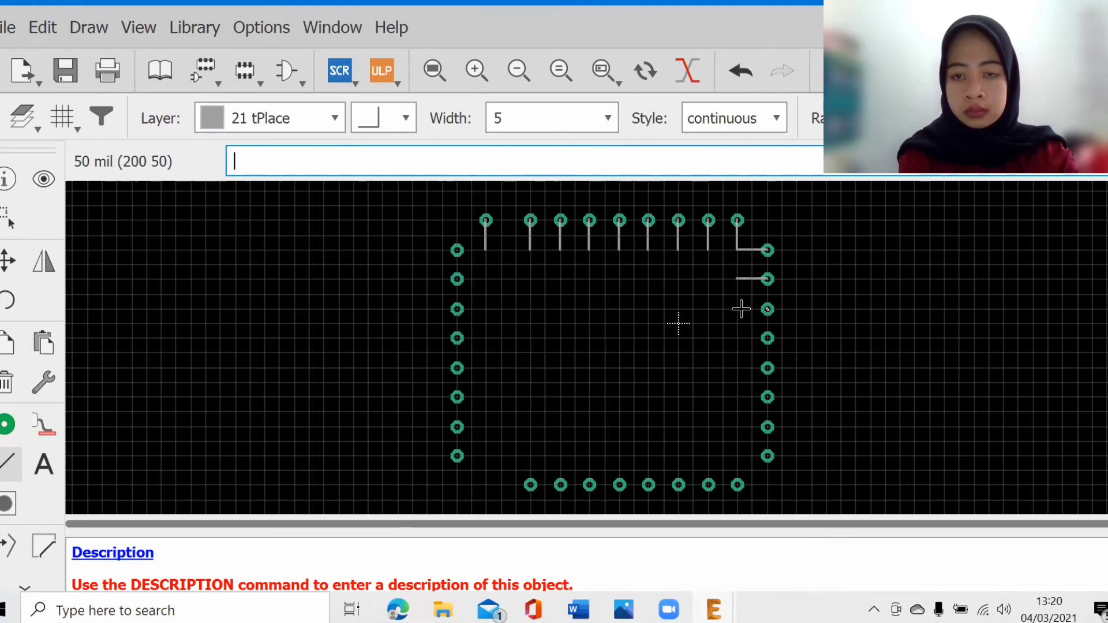
double_click(737, 310)
double_click(740, 339)
click(766, 369)
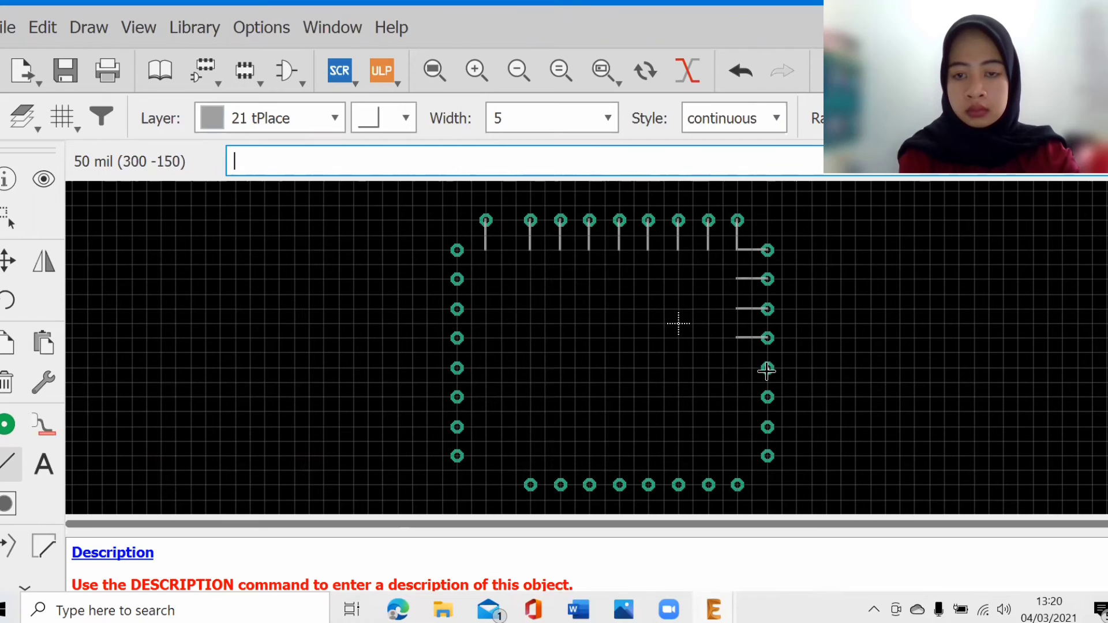
double_click(739, 368)
click(766, 397)
double_click(738, 397)
click(767, 428)
double_click(737, 427)
click(767, 456)
double_click(737, 456)
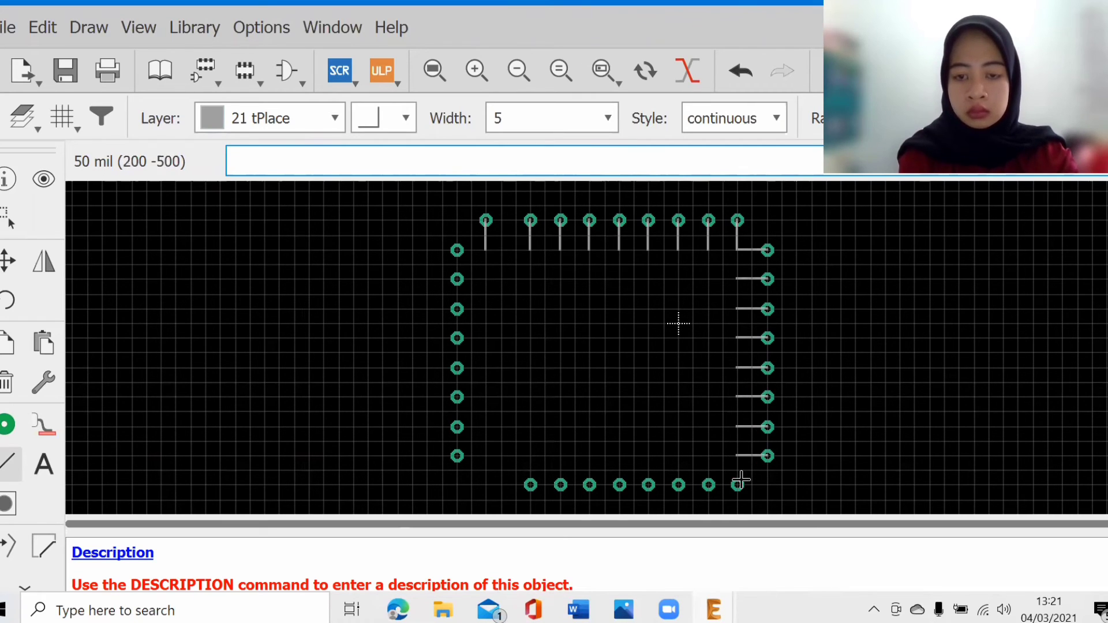
- Draw a 100 mil vertical lead line from each of the eight bottom-row pads inward to y = -450
click(739, 483)
double_click(737, 454)
click(708, 483)
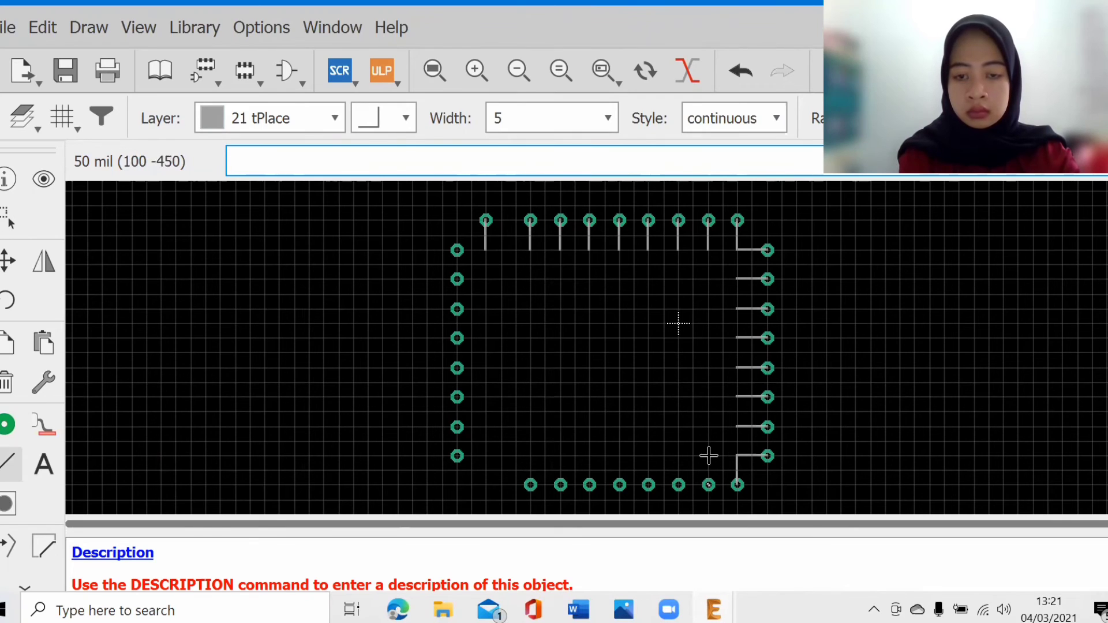
double_click(709, 455)
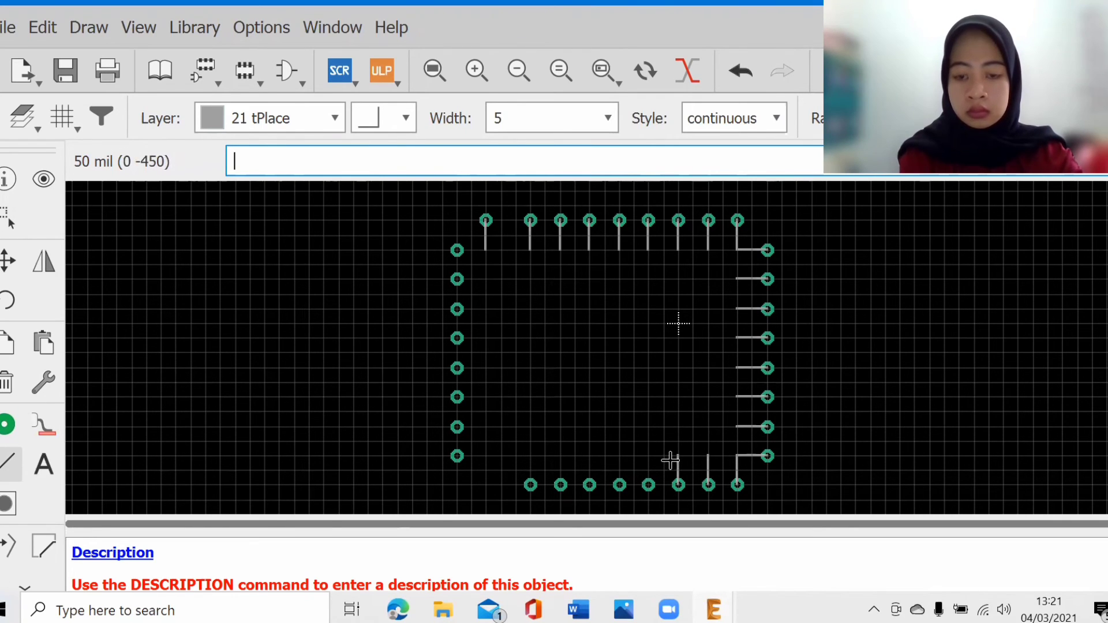
click(648, 485)
double_click(648, 456)
double_click(620, 456)
click(589, 485)
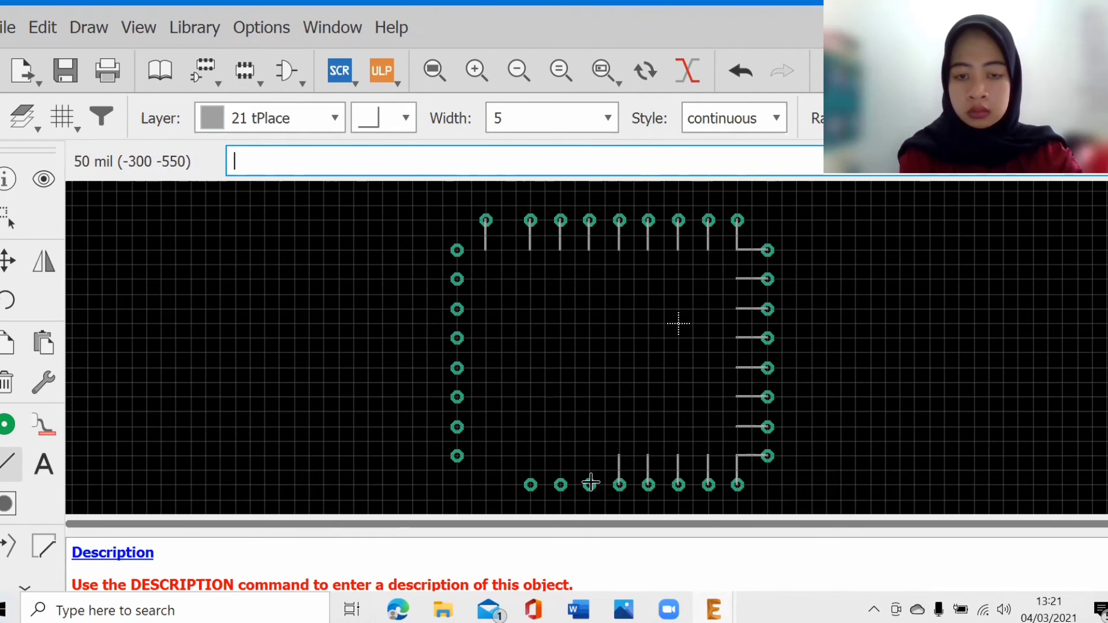
double_click(589, 456)
click(560, 484)
double_click(560, 455)
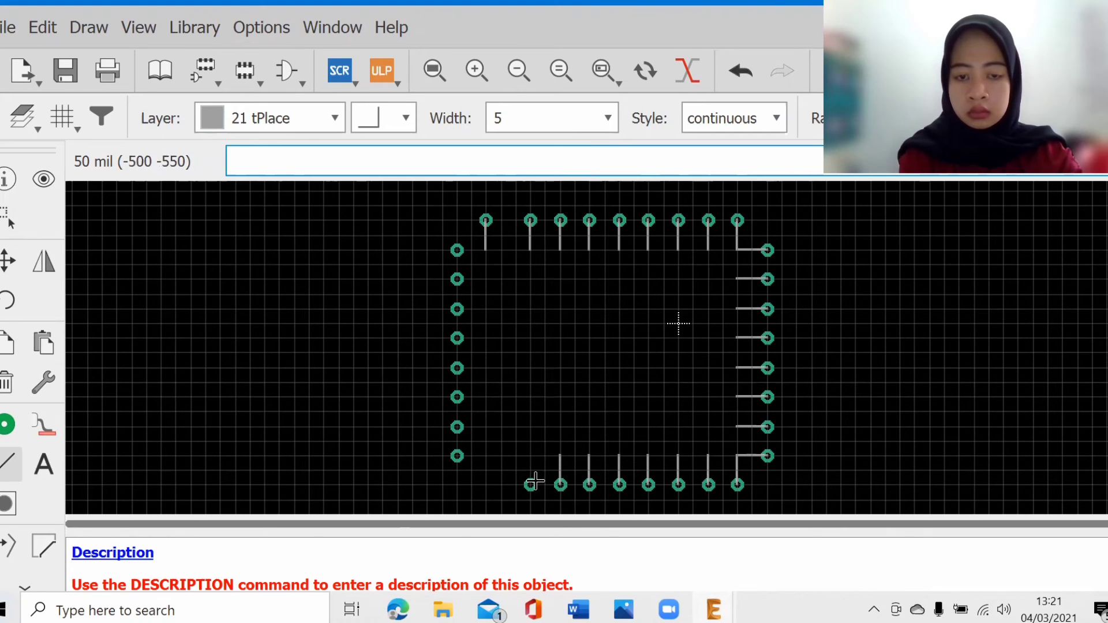
click(530, 485)
double_click(532, 456)
- Draw a 100 mil horizontal lead line from each of the upper seven pads at x = -750 inward to x = -650
click(457, 456)
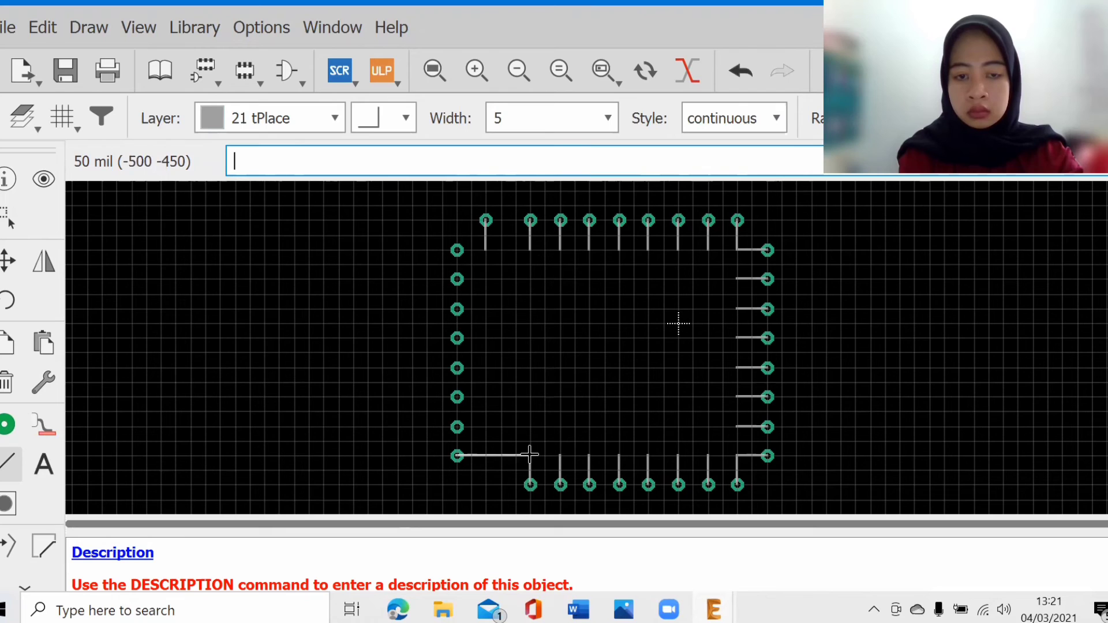
key(Escape)
click(456, 250)
double_click(484, 250)
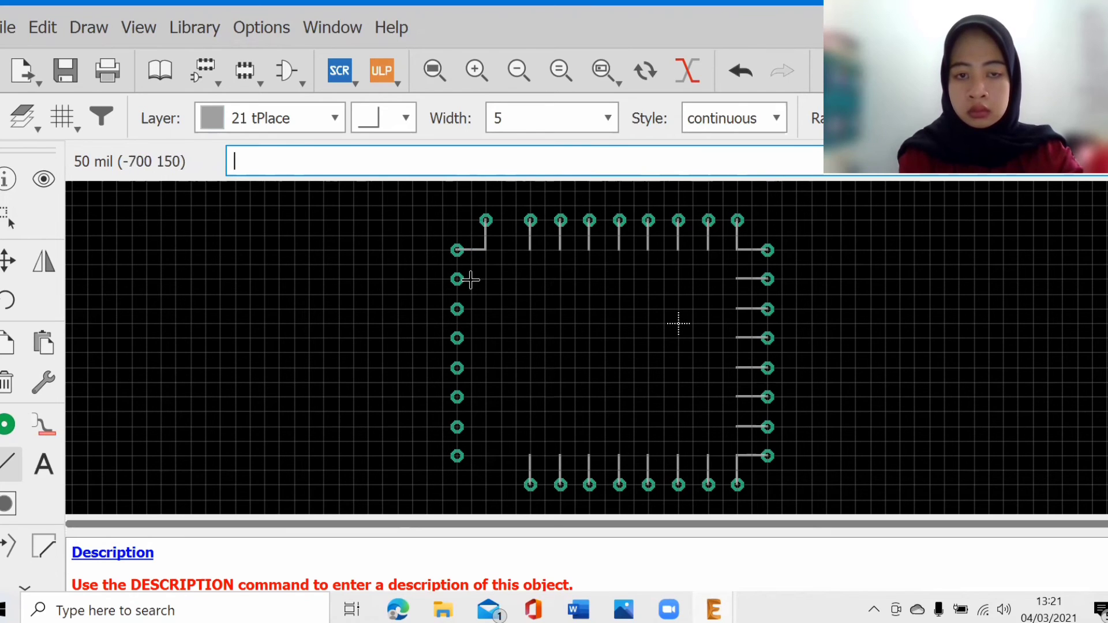
click(458, 280)
double_click(485, 279)
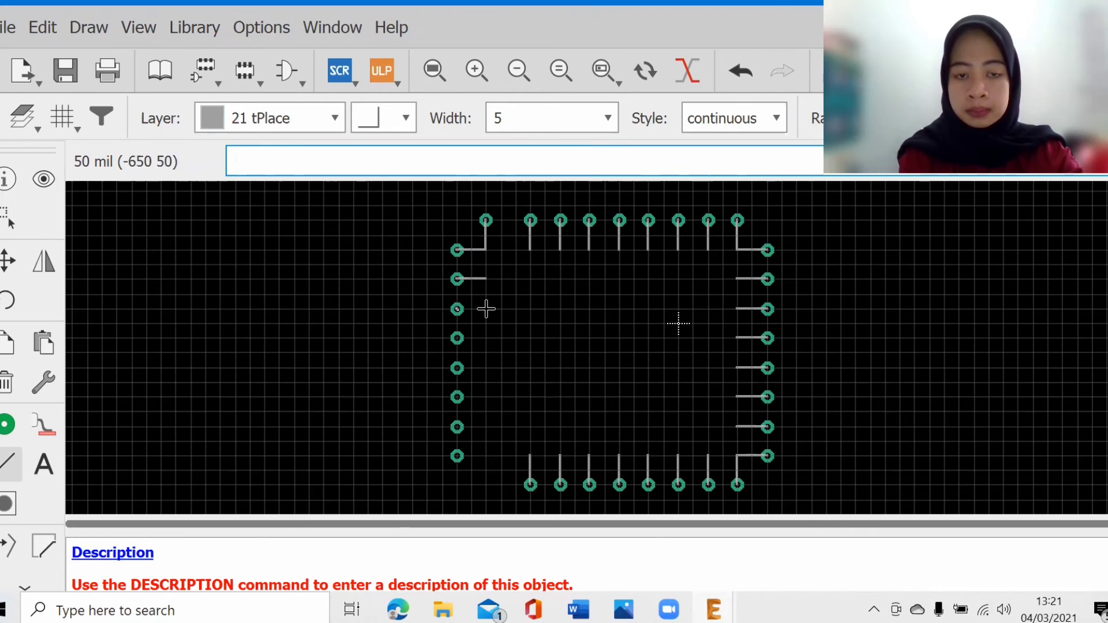
click(456, 309)
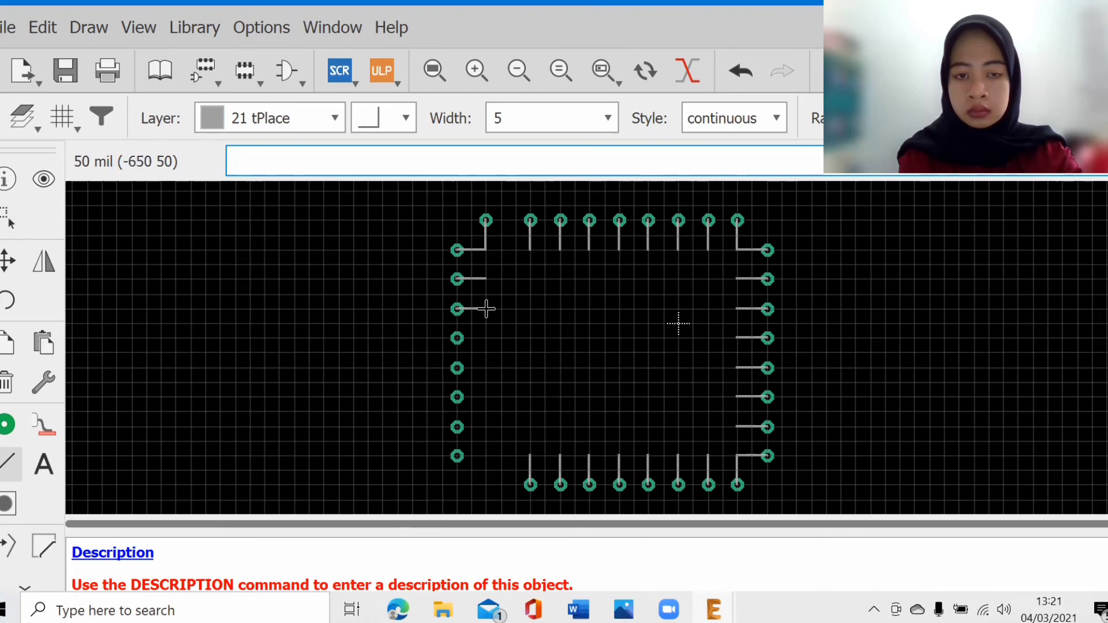
double_click(486, 309)
click(457, 339)
double_click(485, 338)
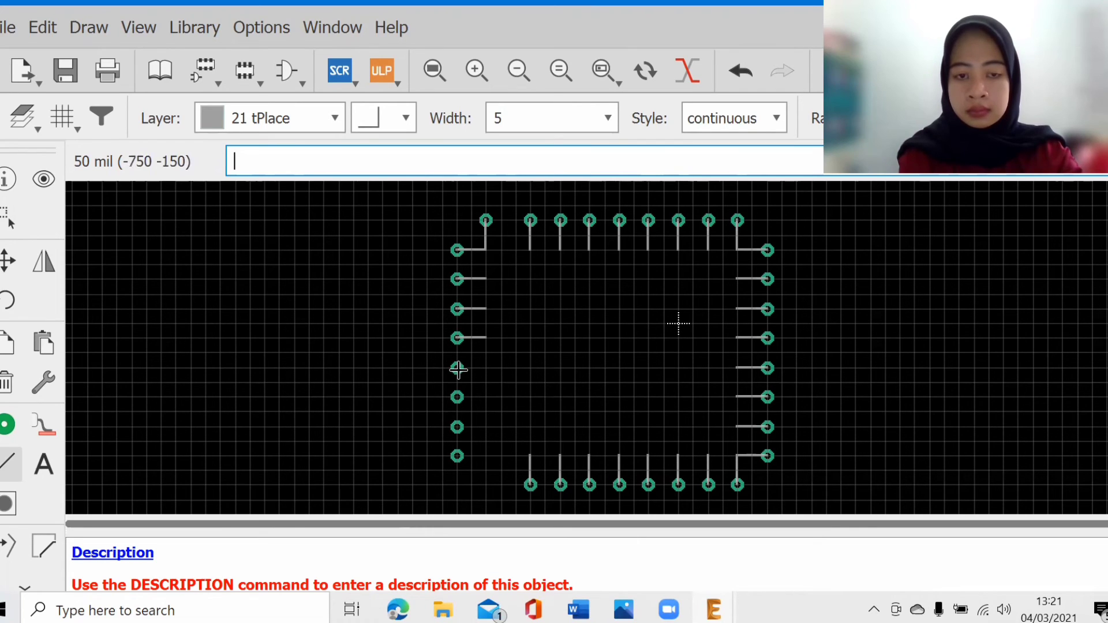
click(457, 368)
double_click(485, 368)
click(457, 397)
double_click(485, 397)
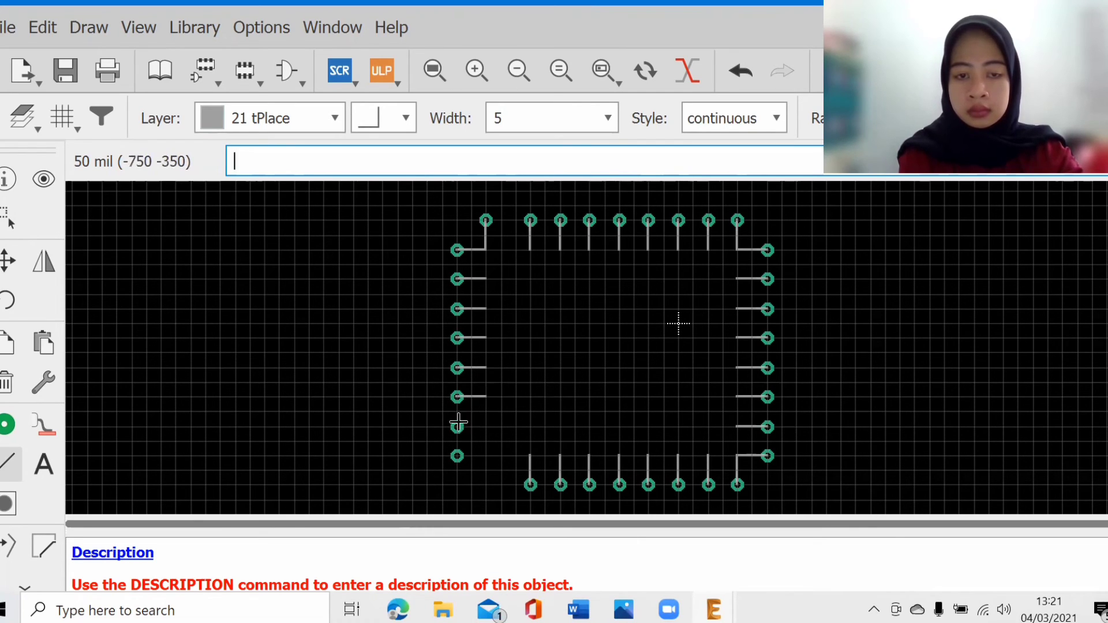
click(457, 427)
double_click(486, 427)
- Draw the inner body rectangle between (-650 250) and (200 -450), starting its lower edge from the pad at (-750 -450)
click(457, 456)
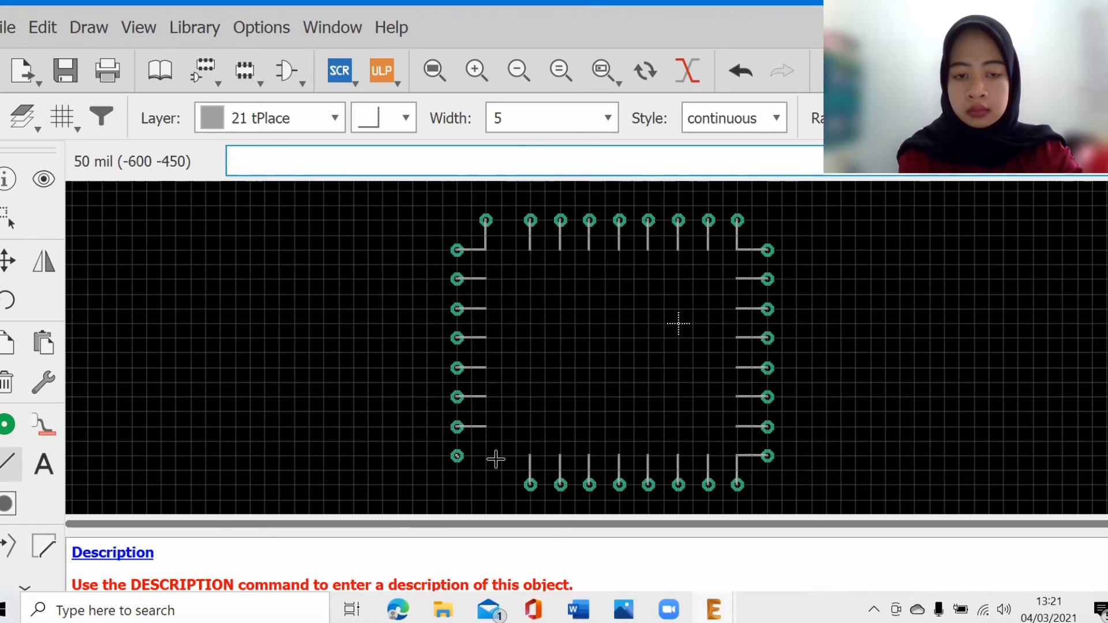
click(738, 456)
double_click(738, 250)
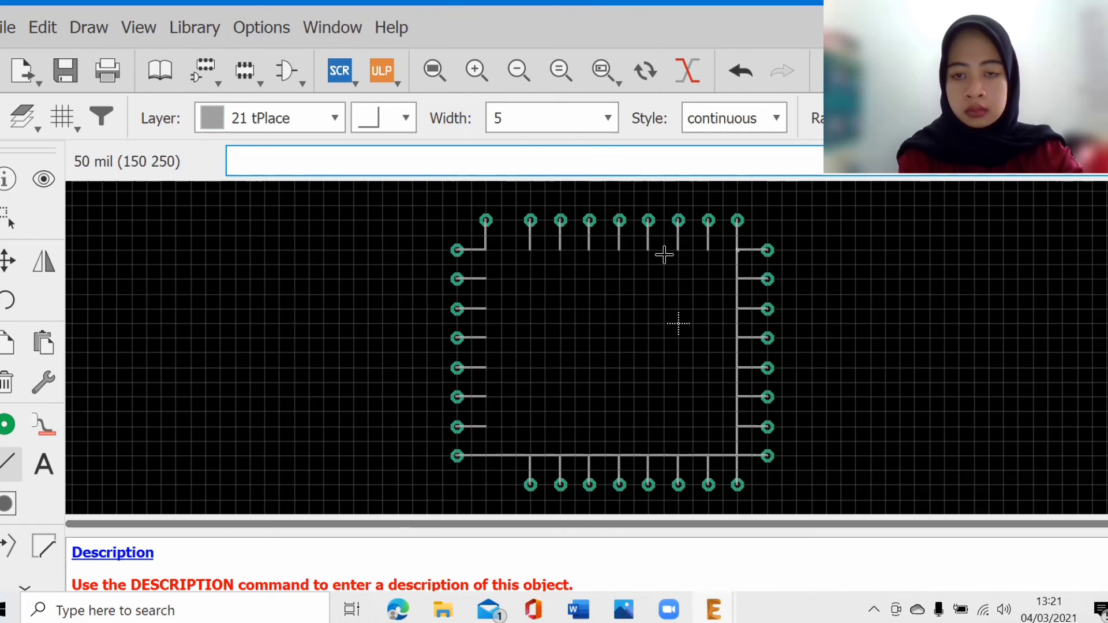
click(483, 248)
double_click(487, 453)
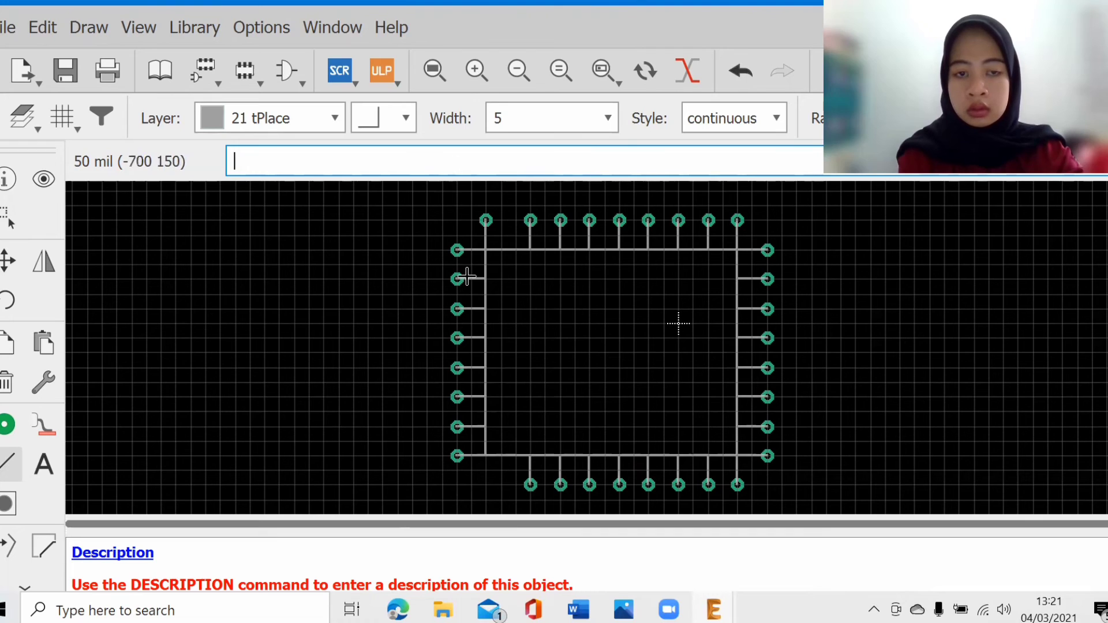
- Draw the outer rectangle through the pad rows from (-750 350) to (300 -550) and save the library
click(457, 219)
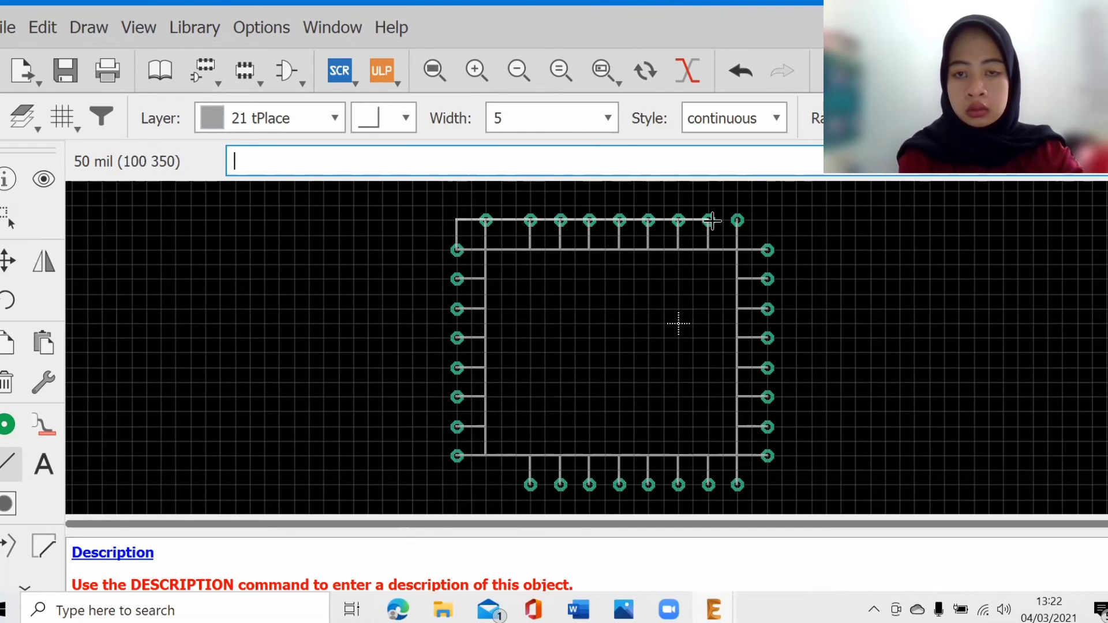
click(767, 219)
click(767, 484)
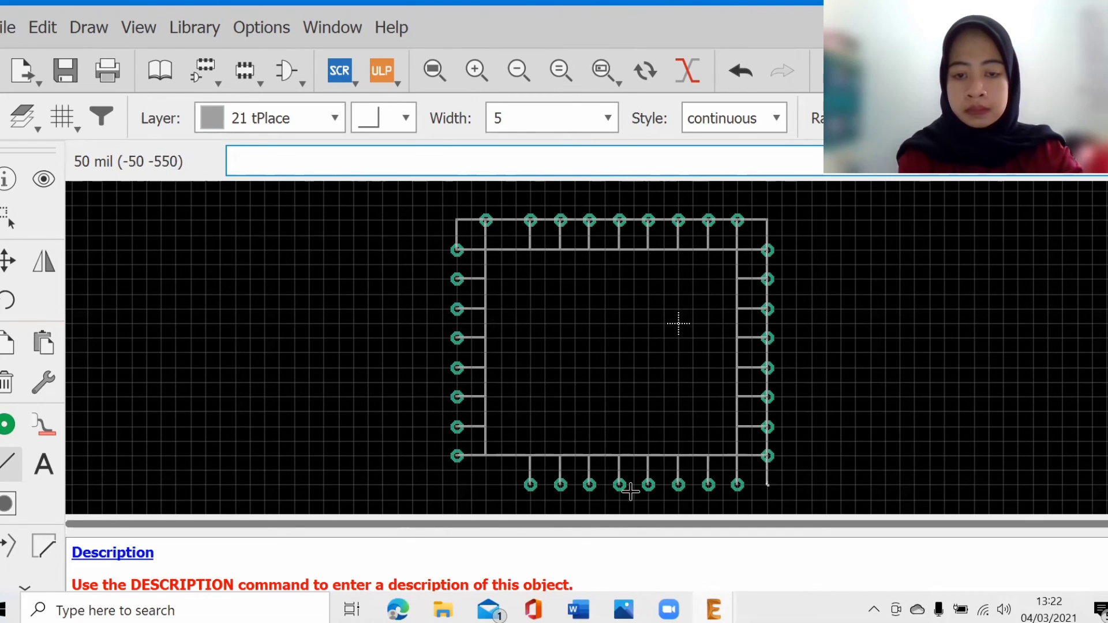
click(457, 483)
double_click(457, 220)
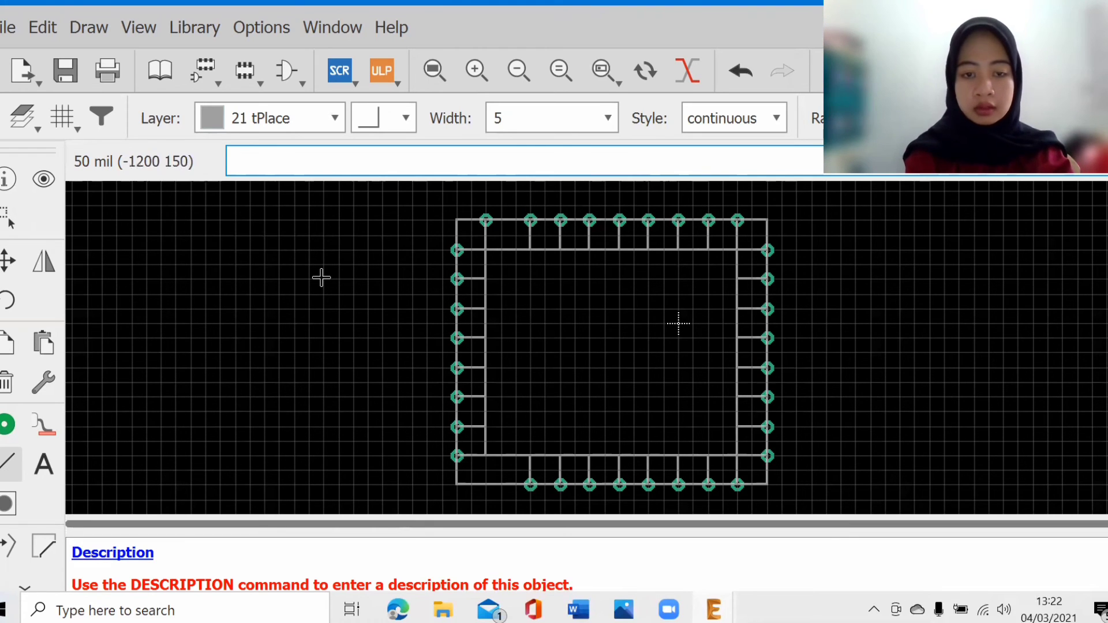
click(65, 70)
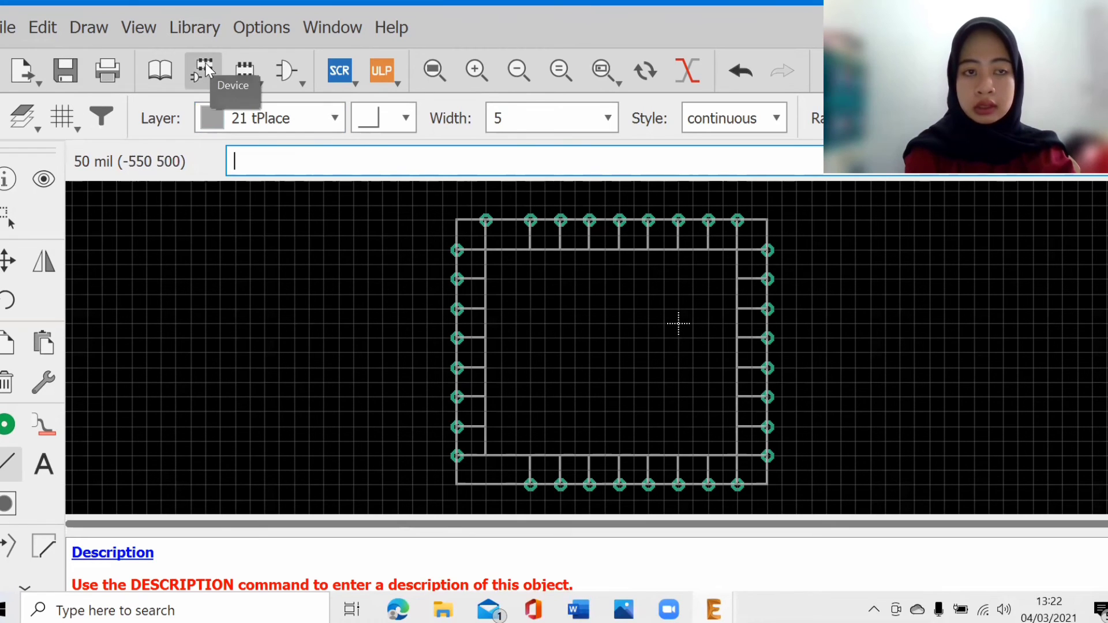
- Create a new device named ESP8266EX in the library
click(206, 69)
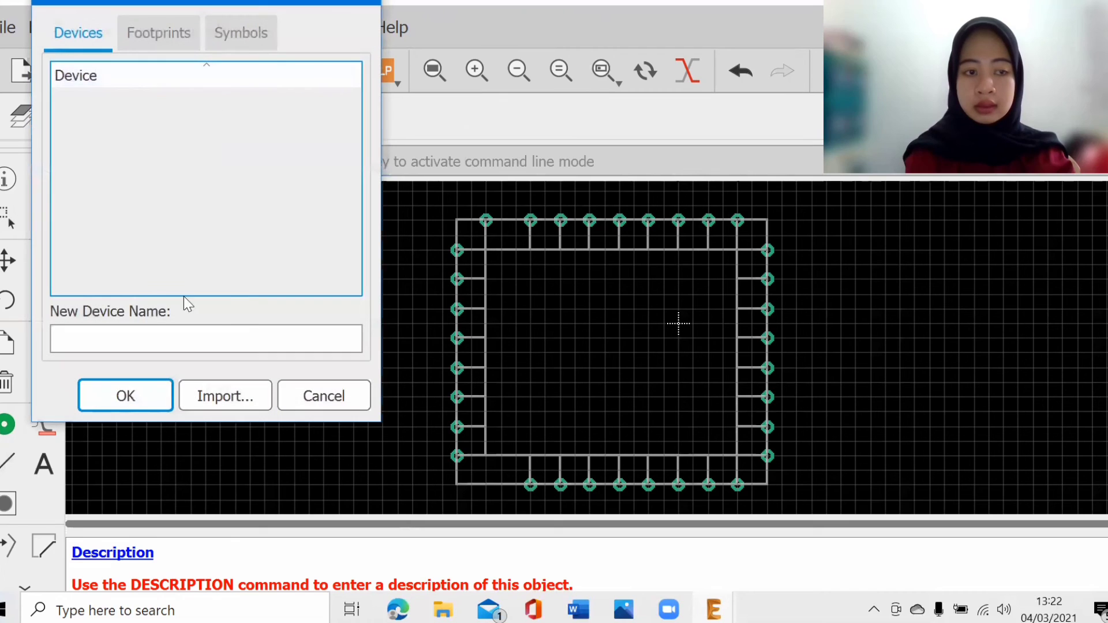
click(182, 339)
text(ESP)
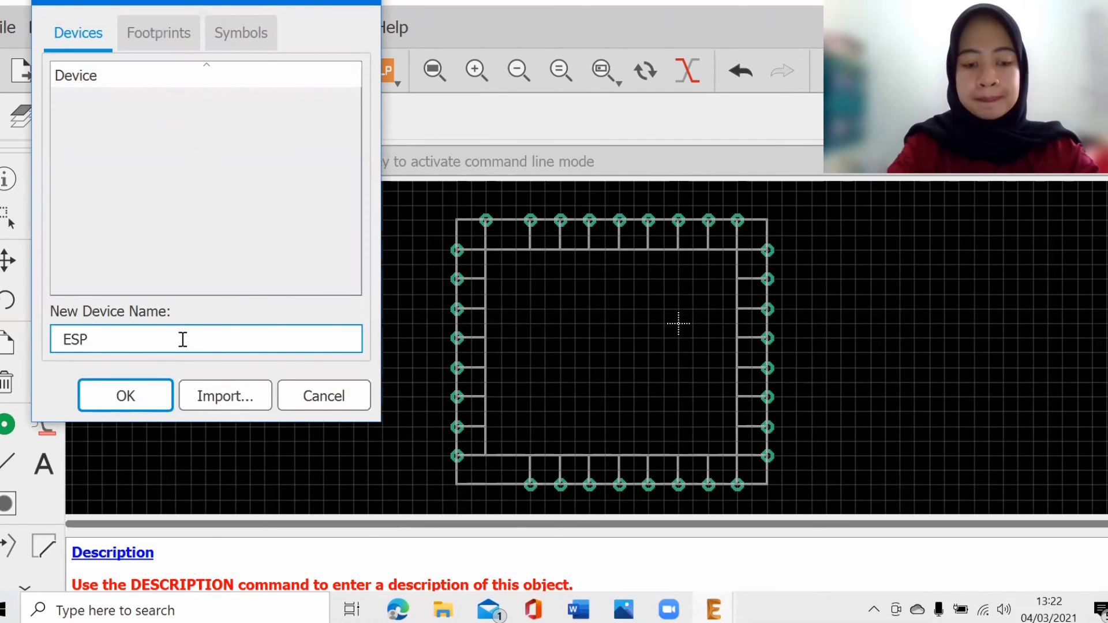
text(8266EX)
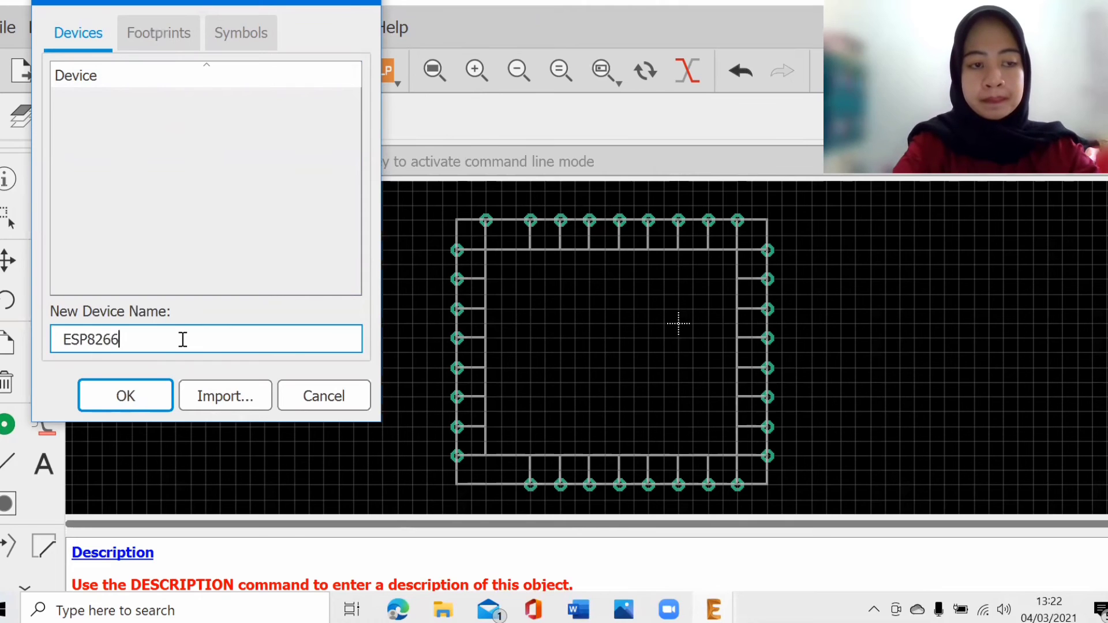
click(166, 390)
click(166, 430)
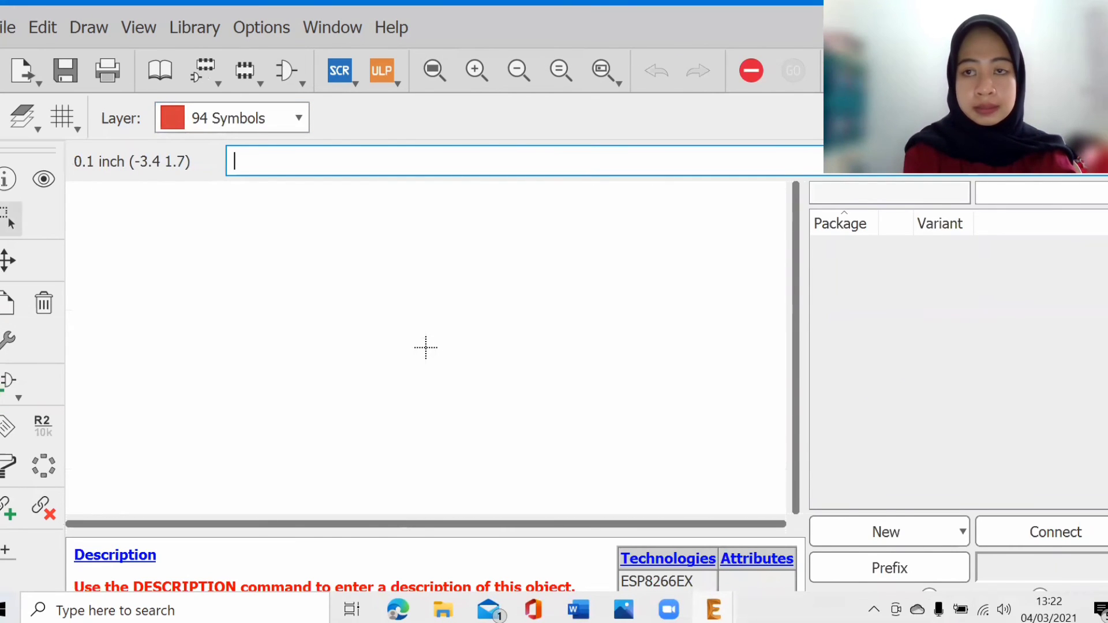
- Place one instance of the ESP8266EX symbol near the origin of the device drawing
click(8, 381)
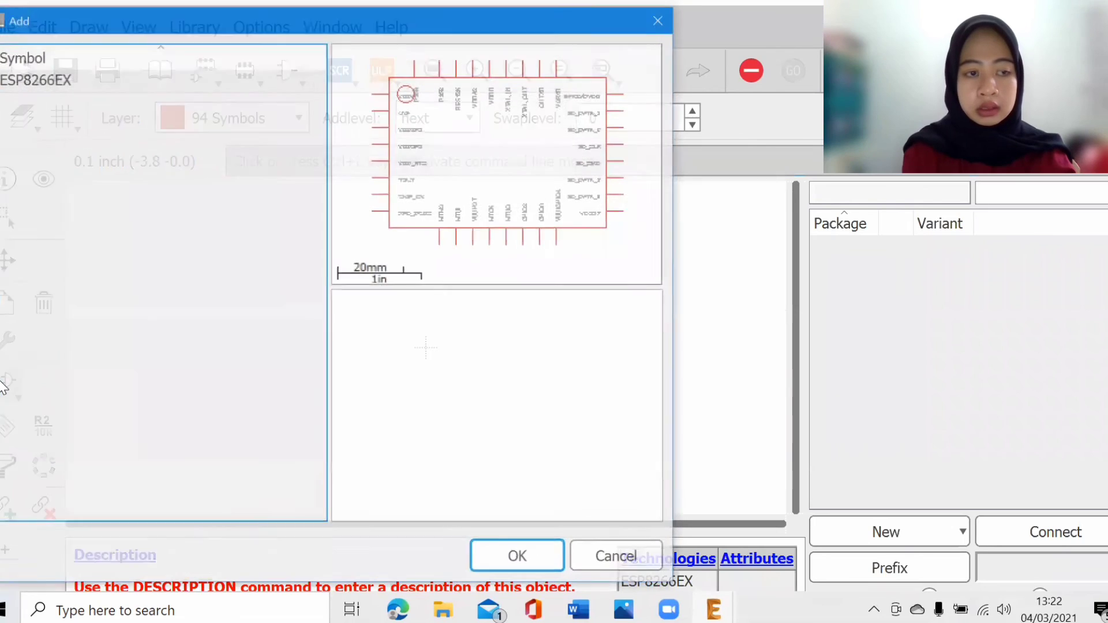
click(518, 559)
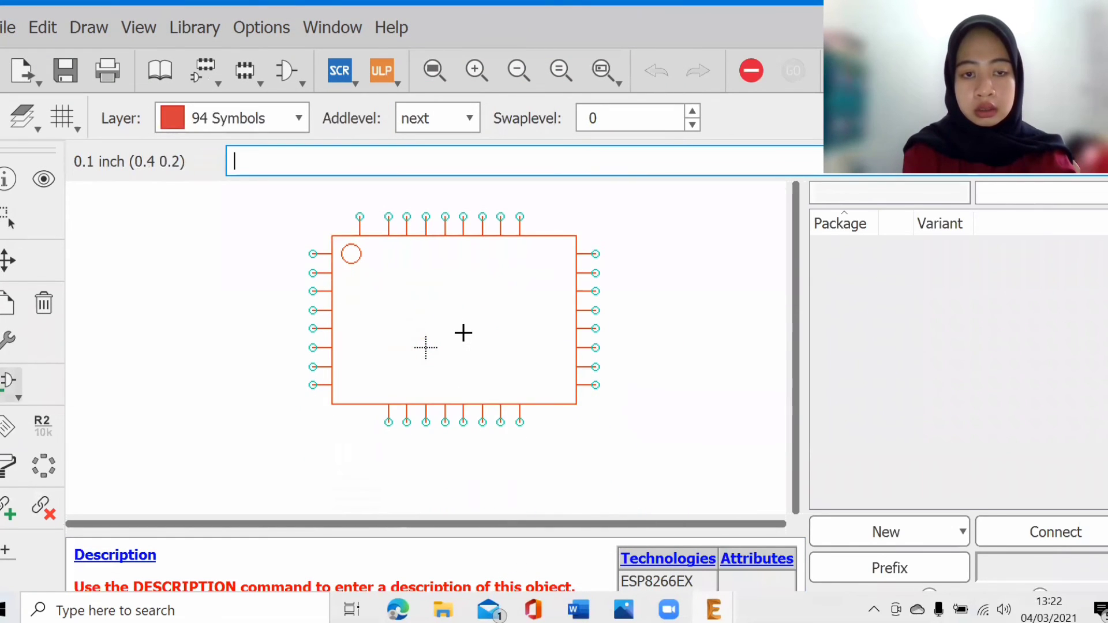
click(463, 337)
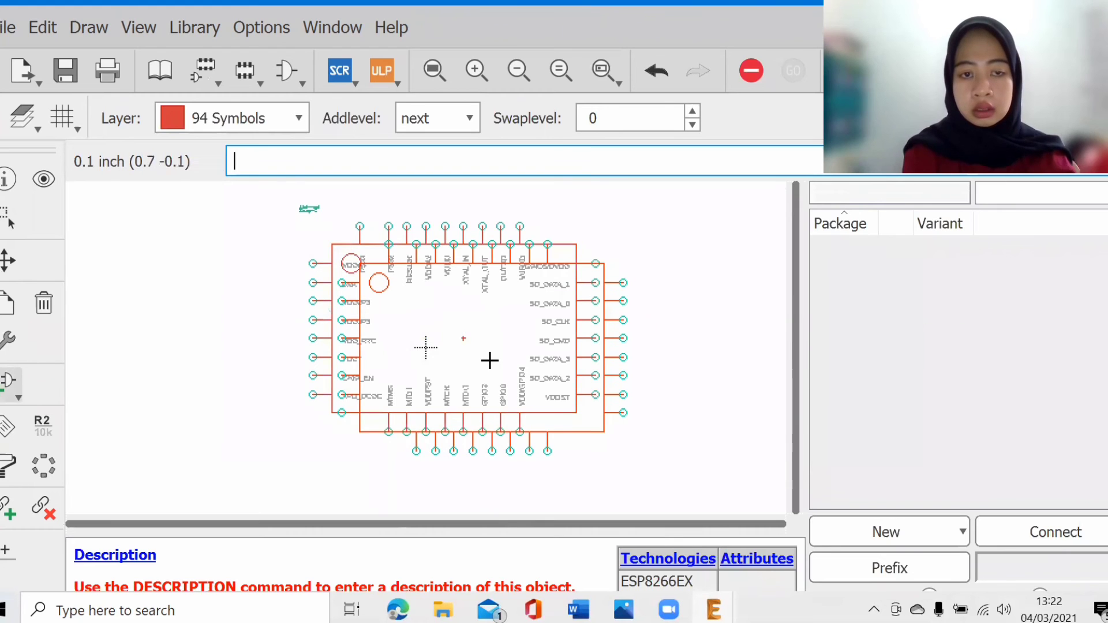
scroll(489, 361, down, 1)
key(Escape)
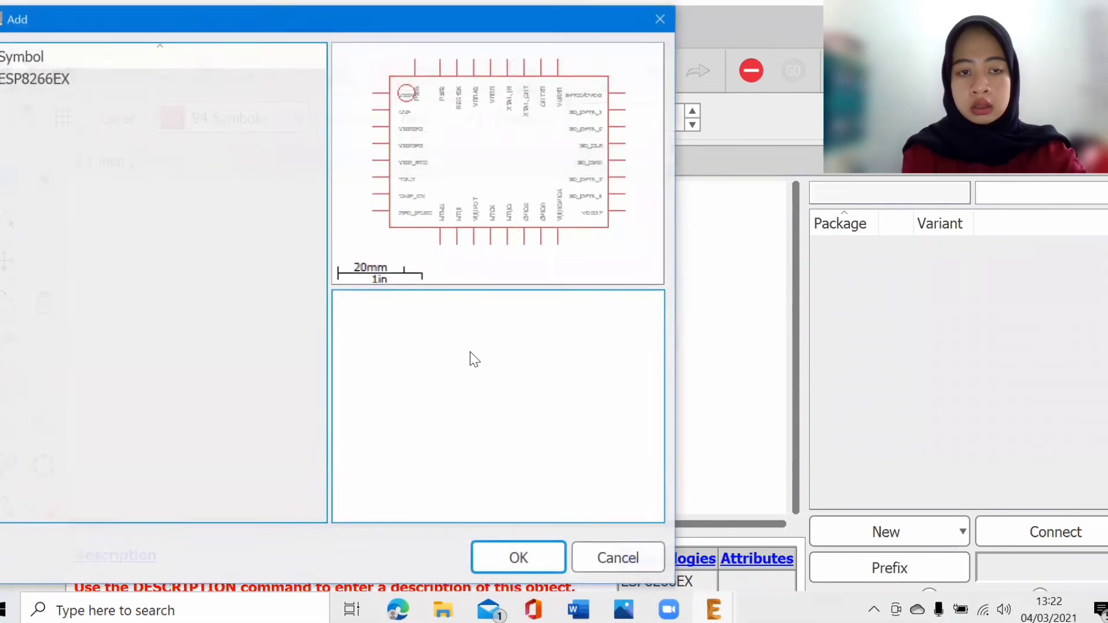
click(621, 560)
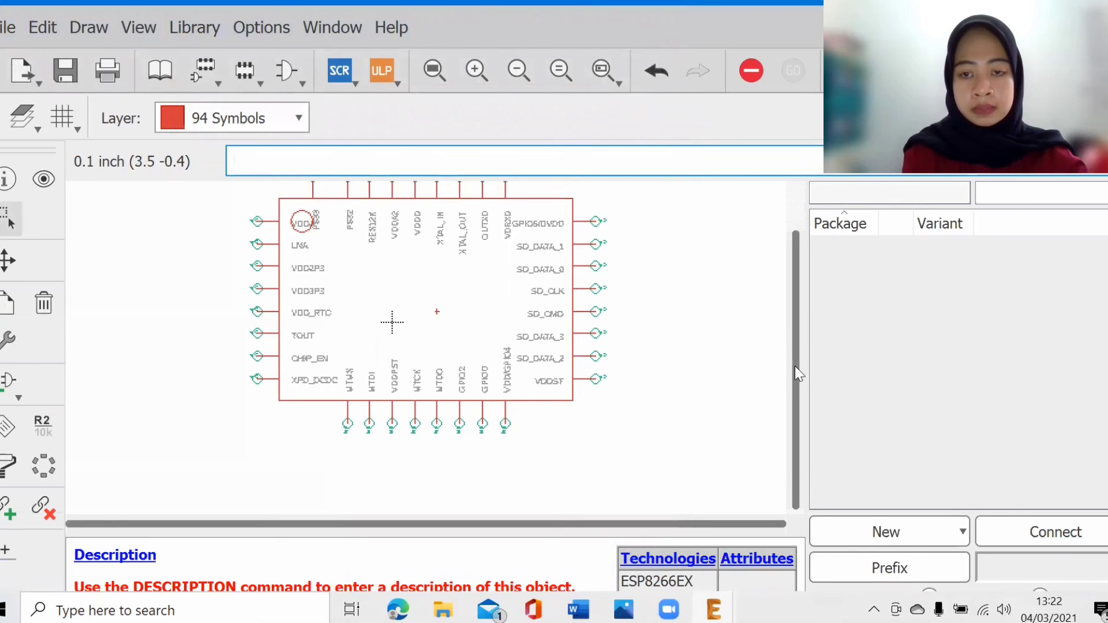
drag(795, 366, 803, 316)
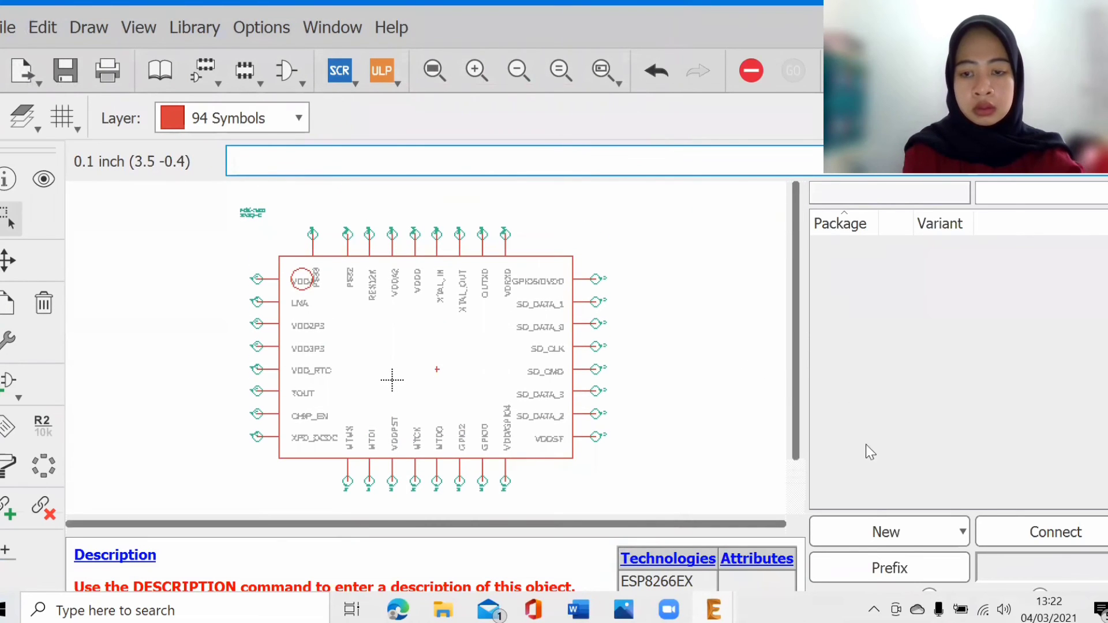
- Add the local ESP8266EX footprint as the device's package variant with a blank variant name, and enlarge its preview
click(882, 529)
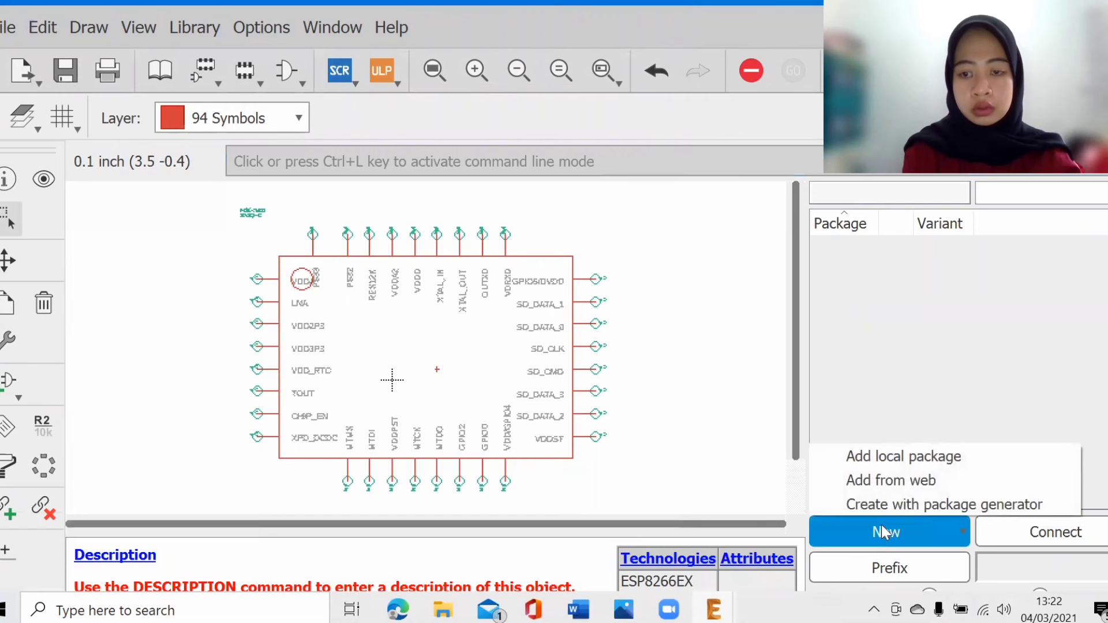
click(865, 459)
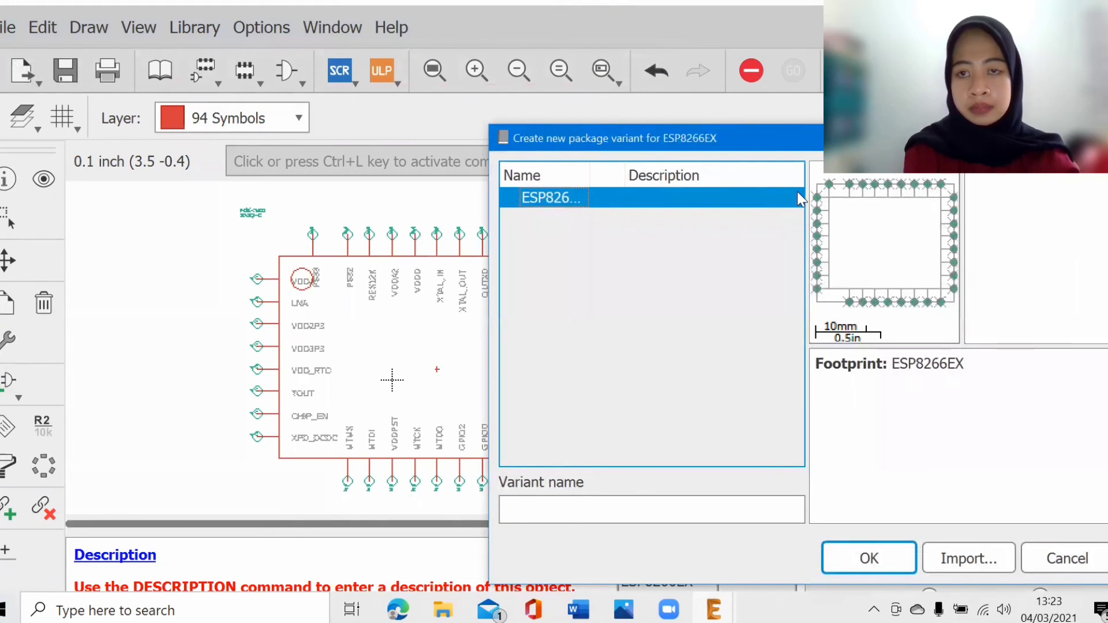
click(869, 558)
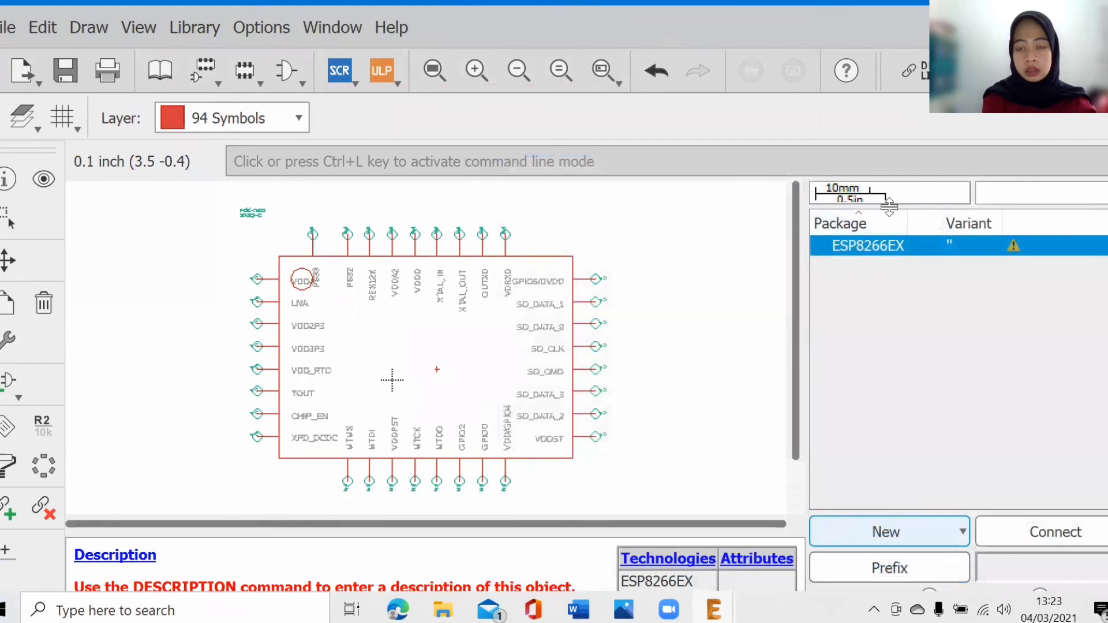
drag(889, 204, 893, 360)
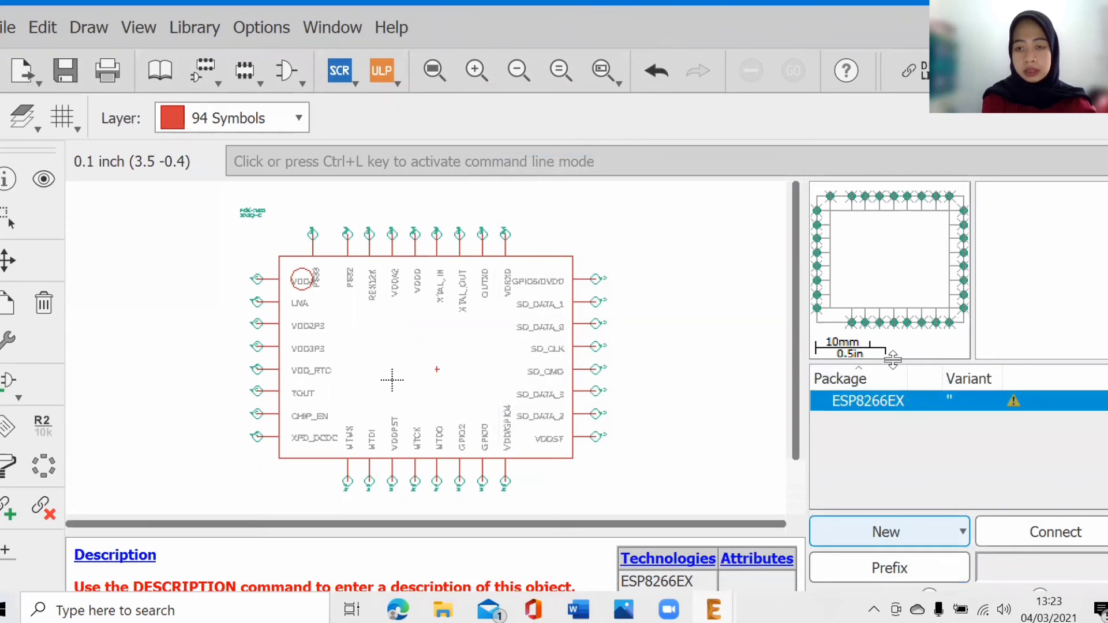
- Connect all symbol pins to the footprint pads in listed order, from CHIP_EN with P$10 to XTAL_OUT with P$42, and save the library
click(992, 525)
click(567, 461)
click(567, 462)
click(567, 461)
click(568, 462)
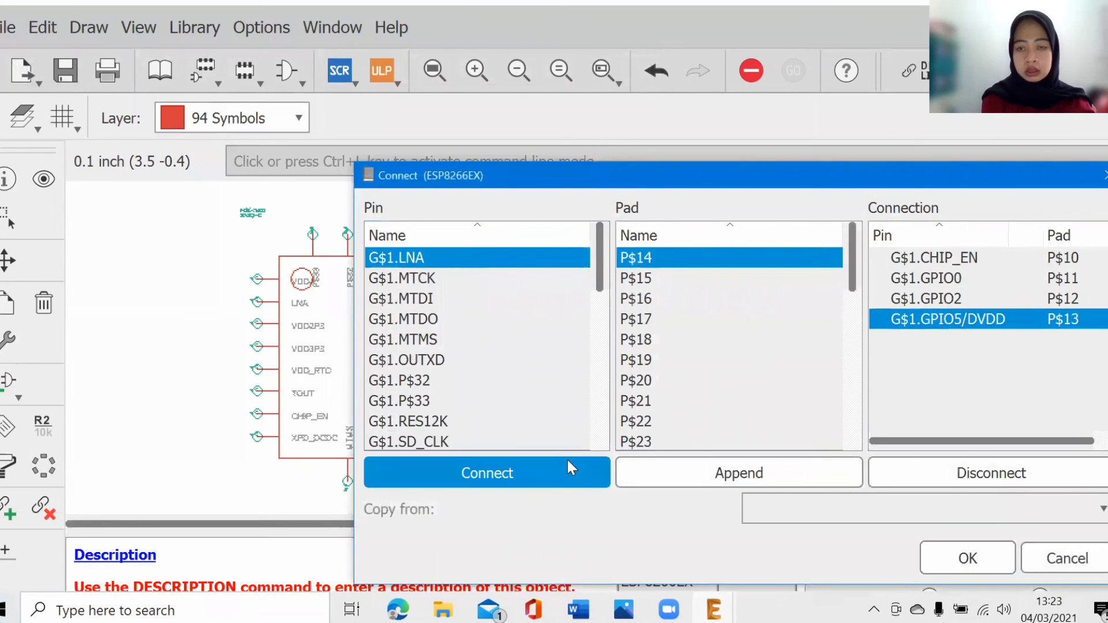
click(567, 461)
click(567, 462)
click(567, 460)
click(567, 459)
click(567, 459)
click(567, 458)
click(567, 459)
click(566, 458)
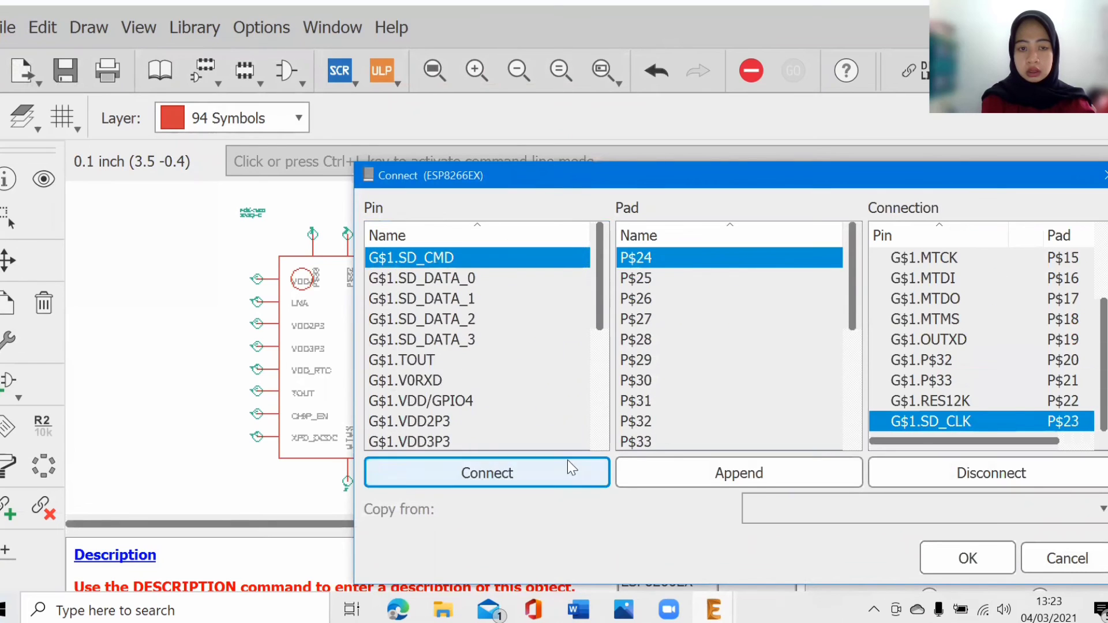
click(567, 460)
click(567, 460)
double_click(567, 459)
click(567, 460)
double_click(567, 460)
click(567, 460)
double_click(567, 459)
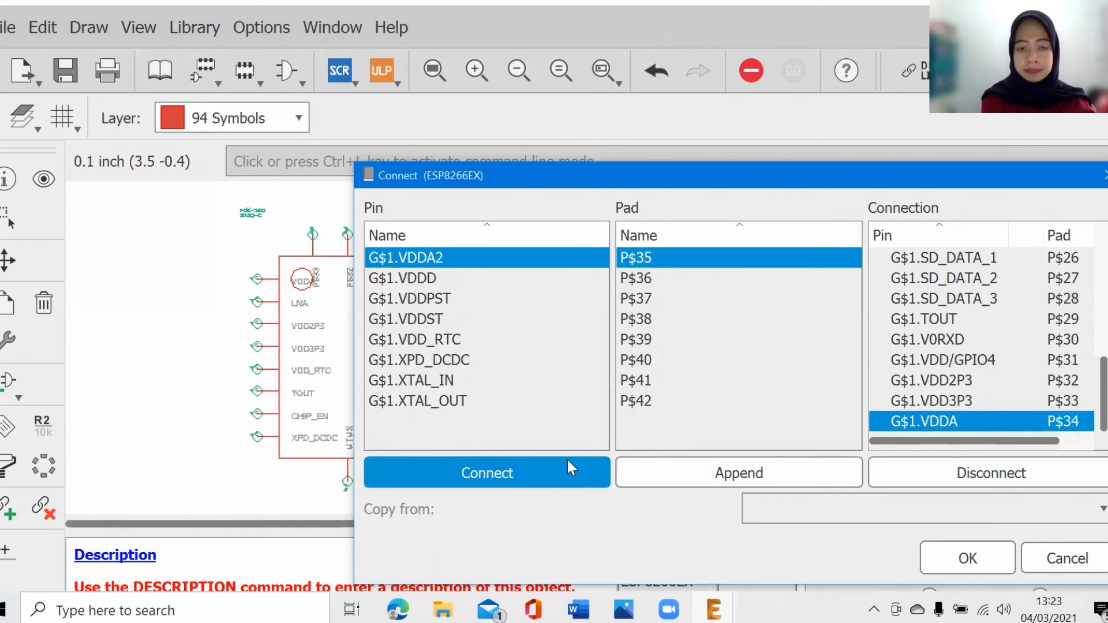
double_click(566, 459)
click(567, 459)
double_click(567, 459)
double_click(567, 459)
click(567, 458)
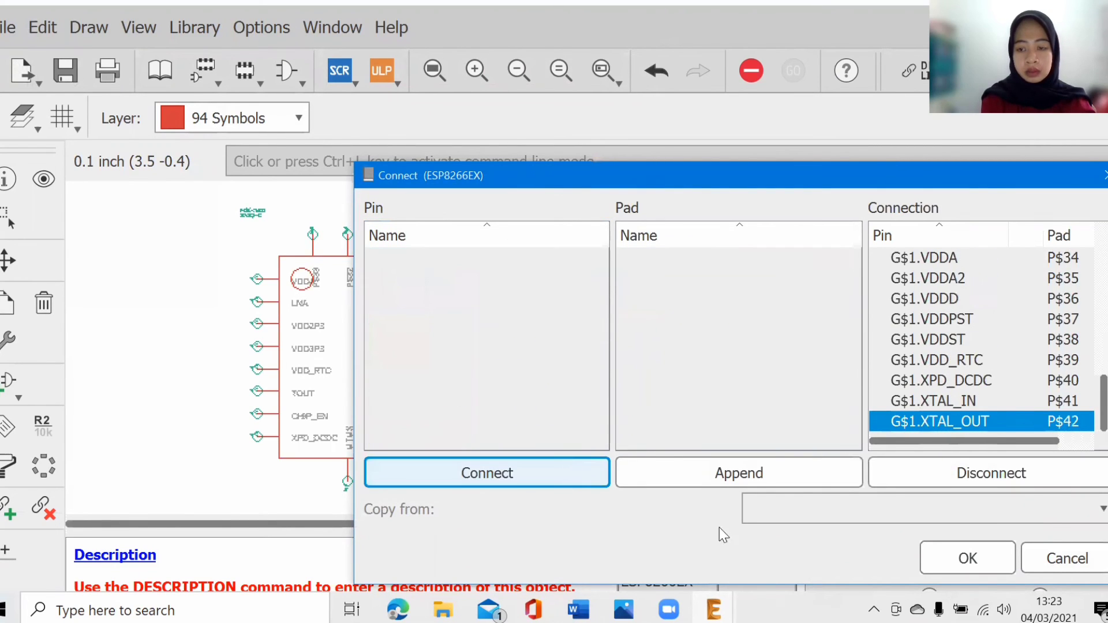
click(930, 559)
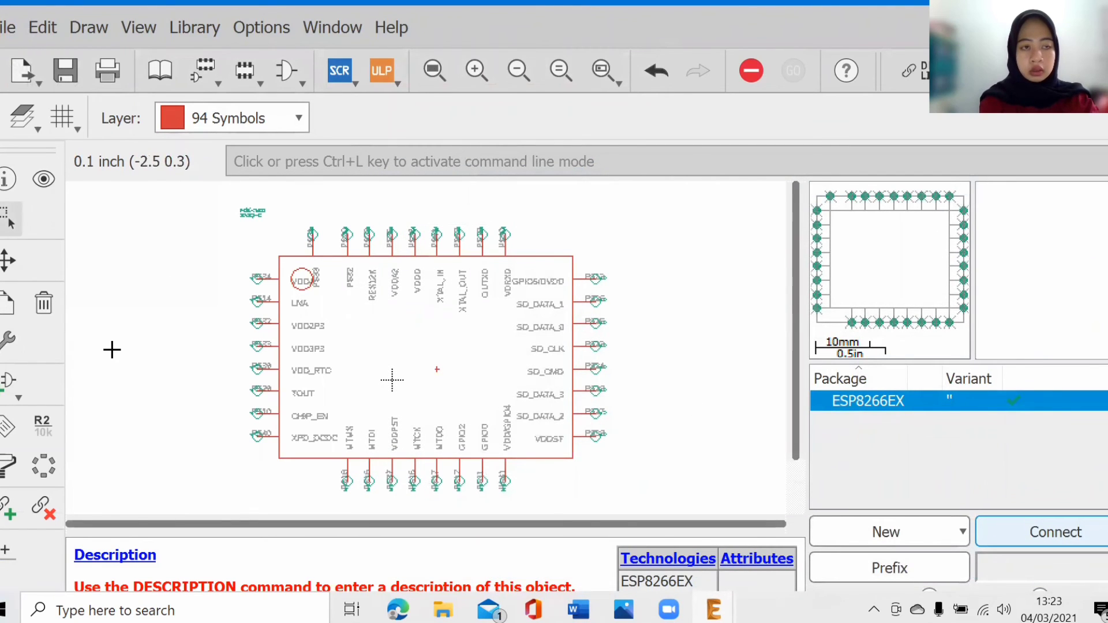
click(63, 75)
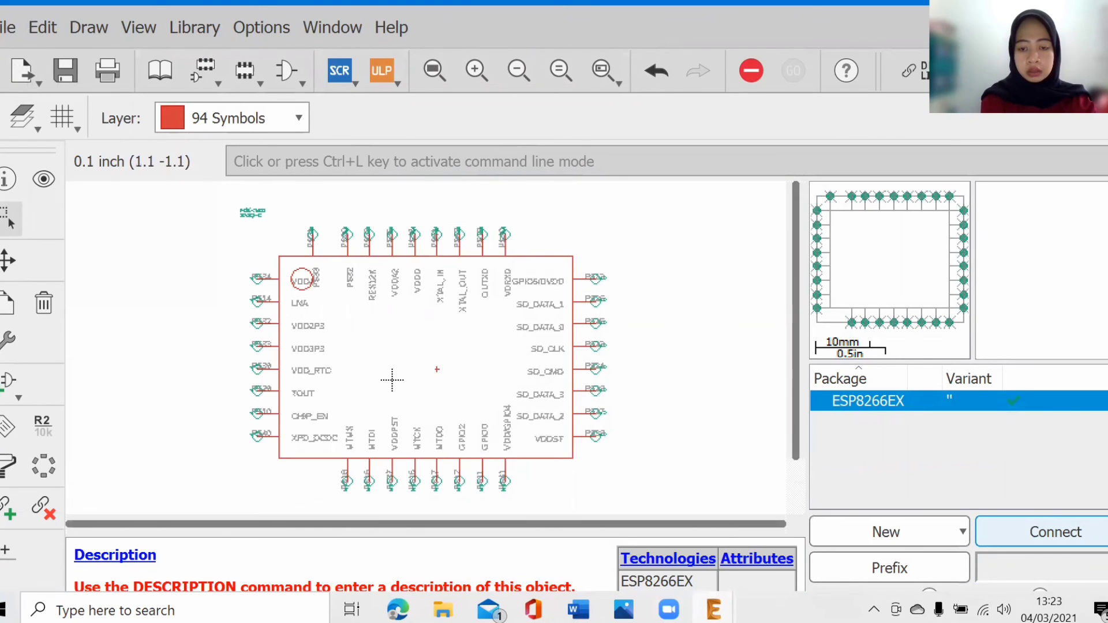
- Switch to the EAGLE Control Panel and mark ESP8266EX.lbr in the local libraries folder as in use
mouse_move(714, 609)
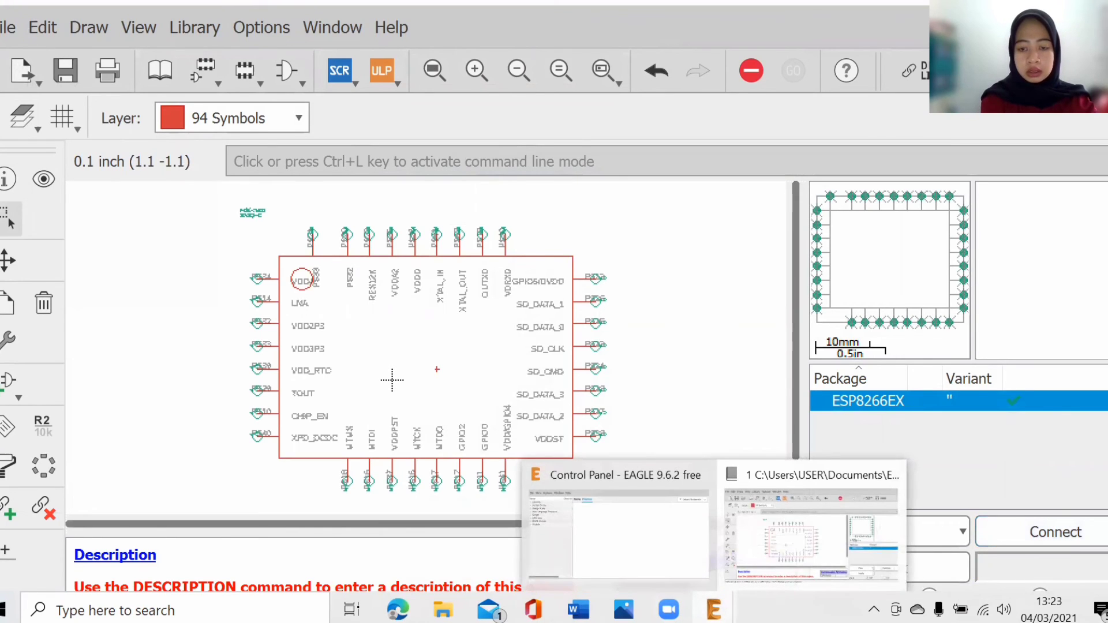
click(647, 540)
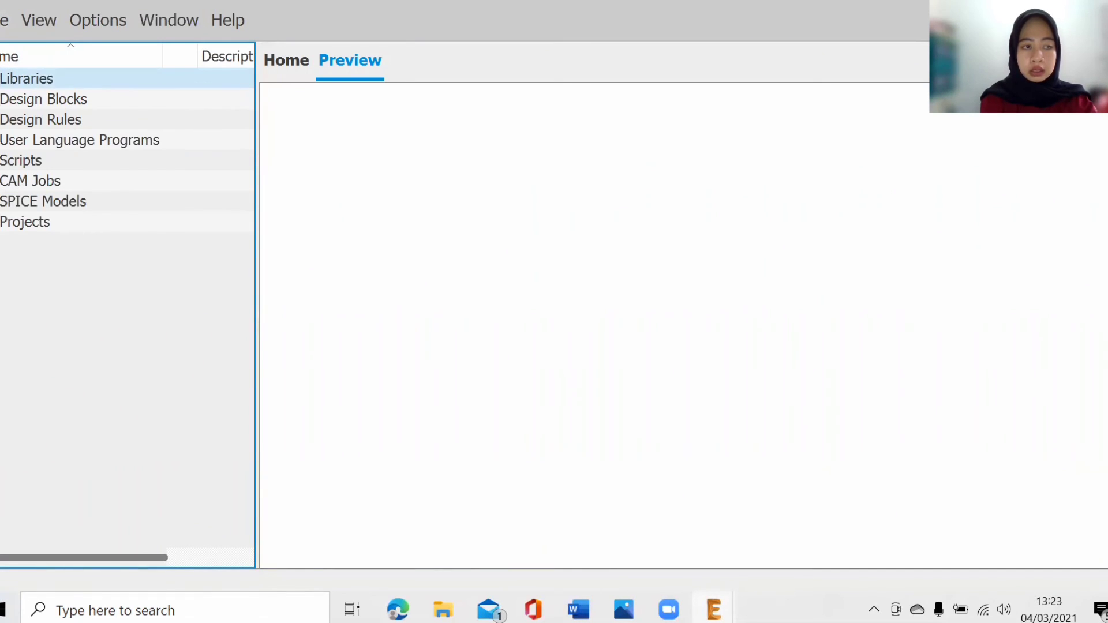
click(0, 78)
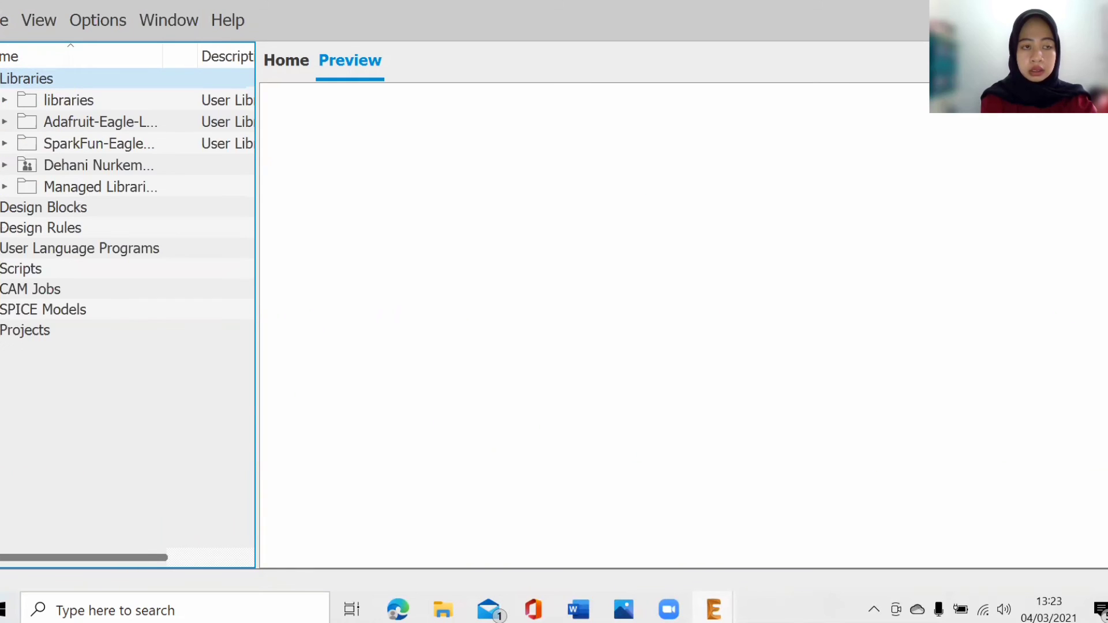
click(4, 99)
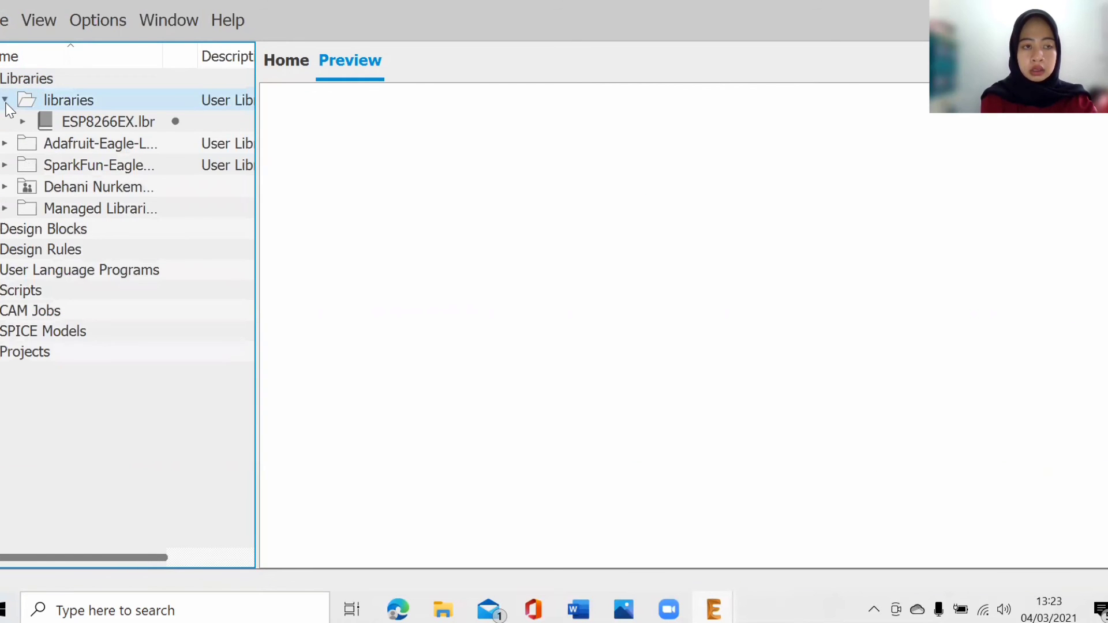
click(177, 123)
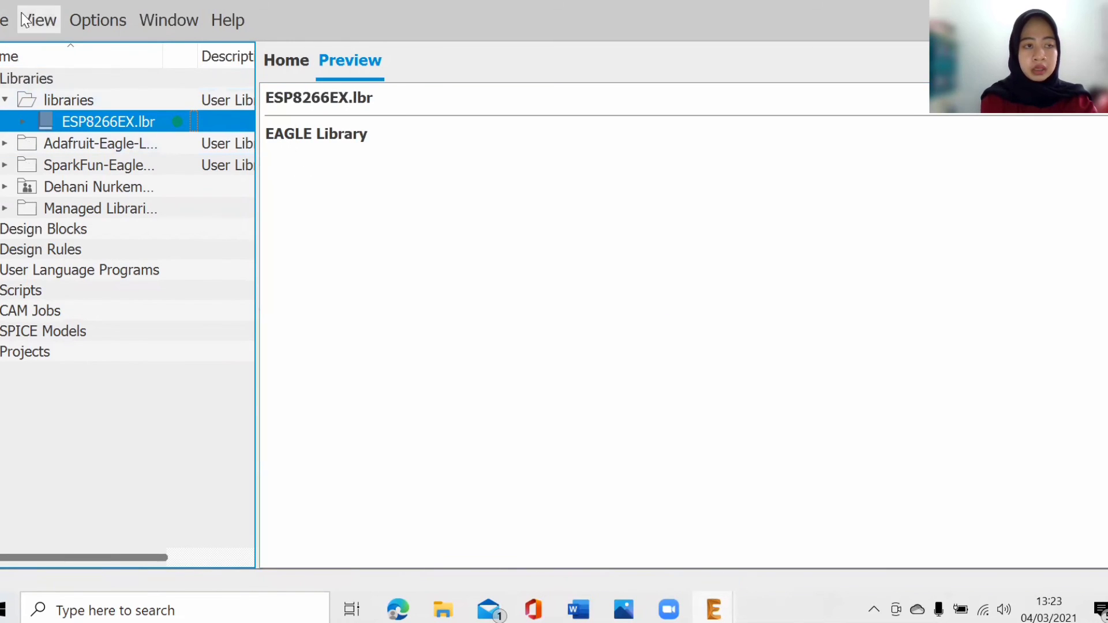
- Create a new schematic from the Control Panel
click(5, 19)
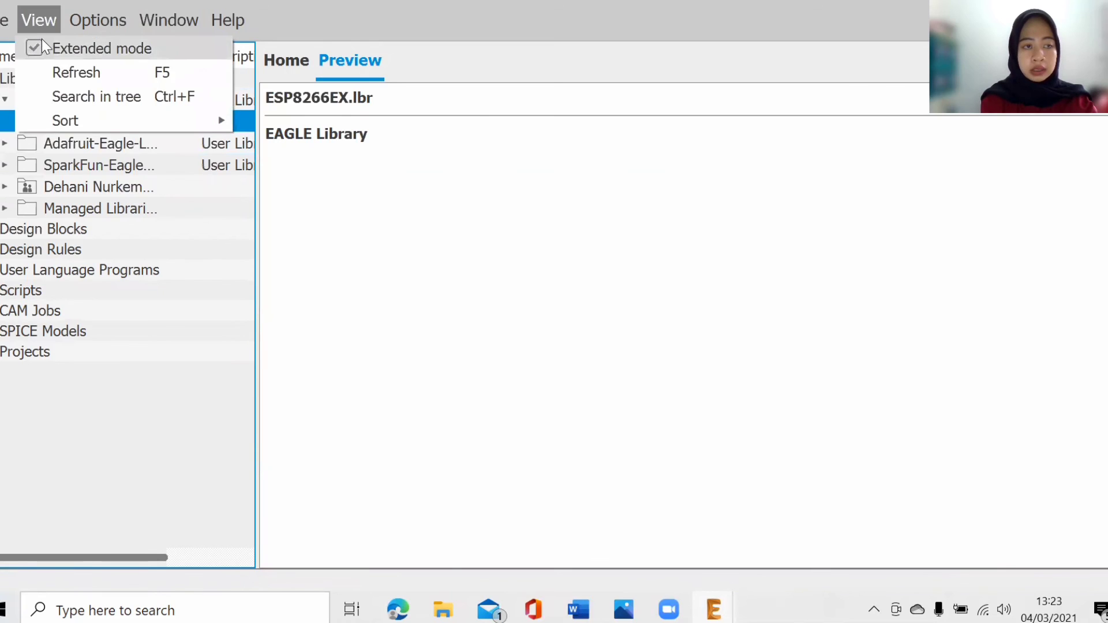
mouse_move(8, 56)
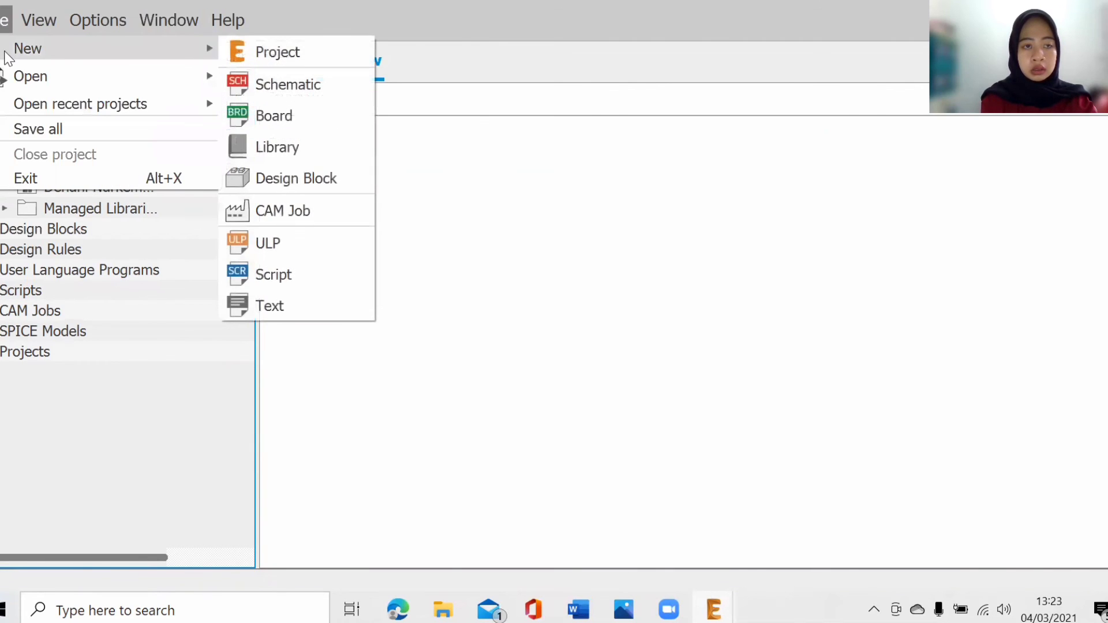
click(258, 93)
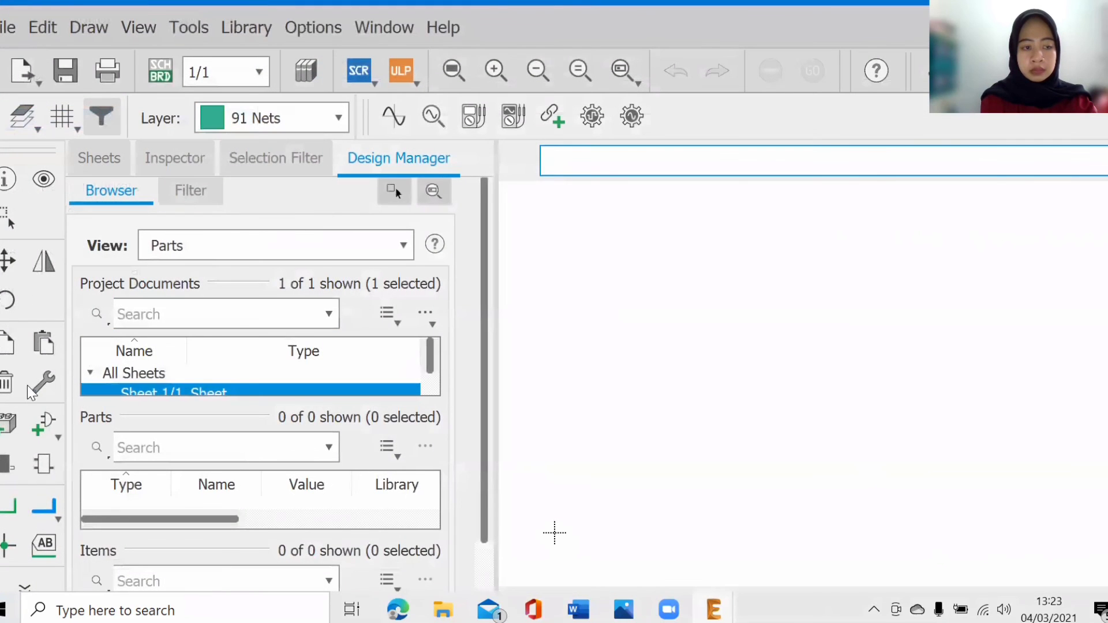
- Search the parts for ESP8266EX and place one instance of the device on the schematic sheet
click(38, 427)
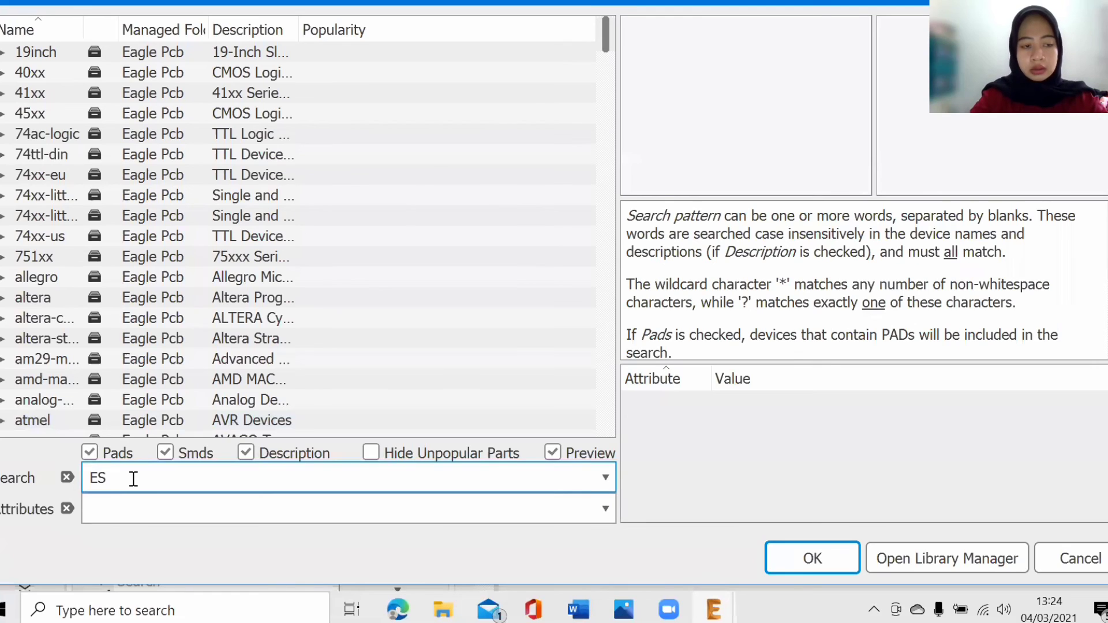
text(ESP82)
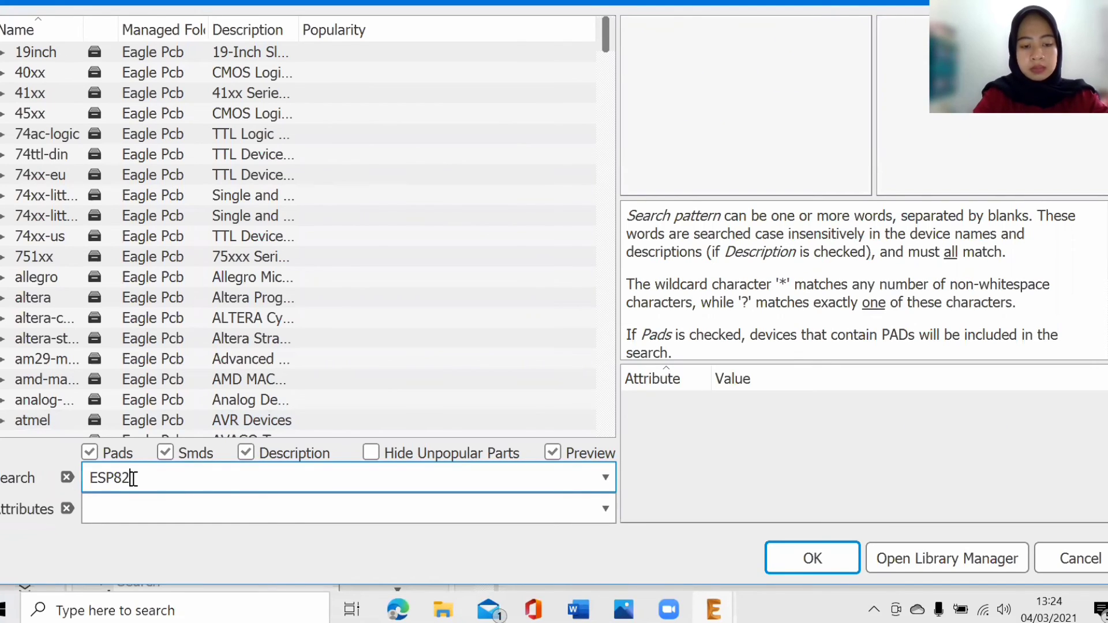
text(66EX)
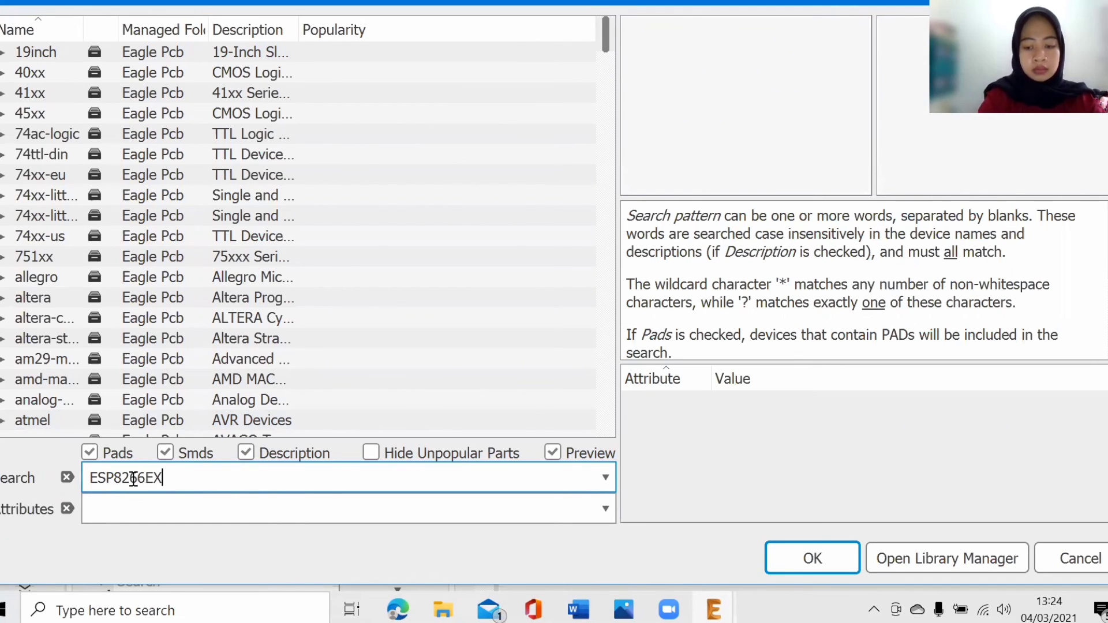
key(Return)
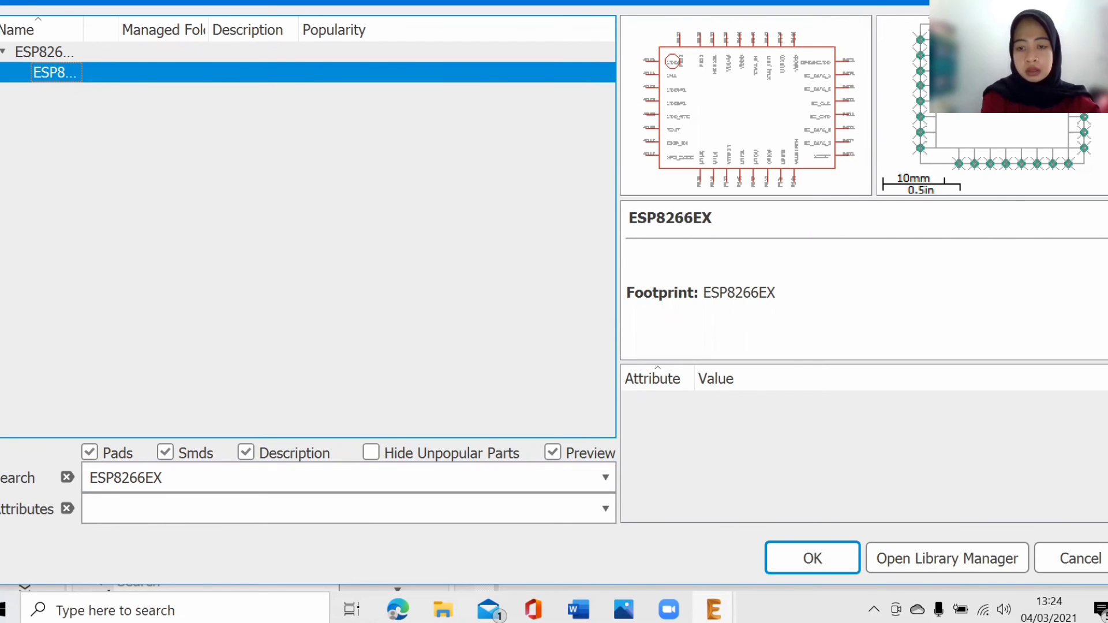
click(843, 560)
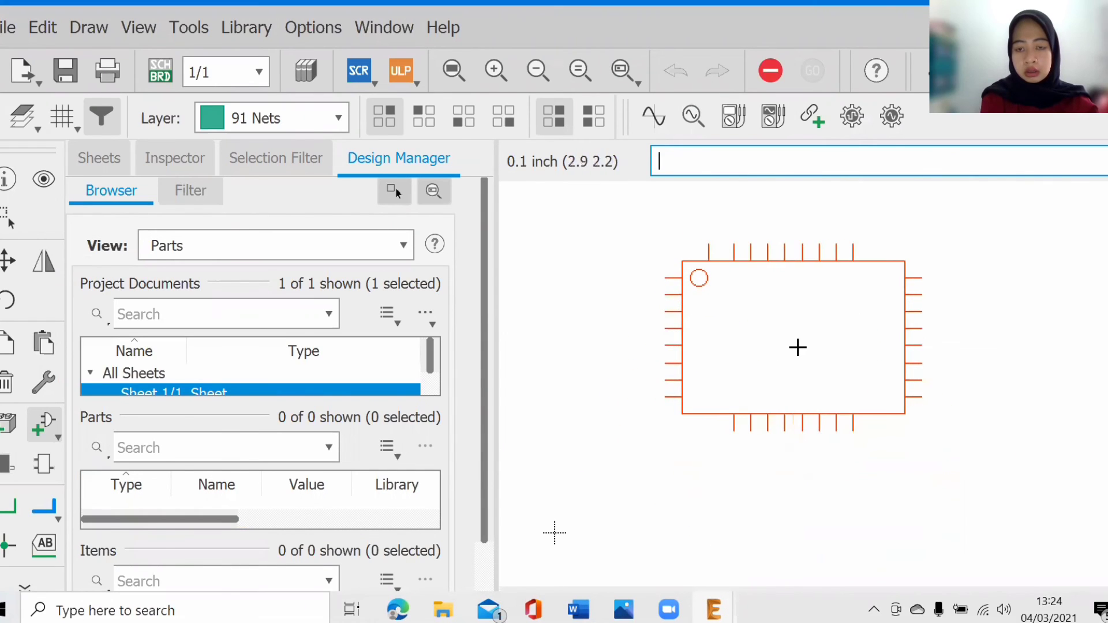
click(801, 345)
key(Escape)
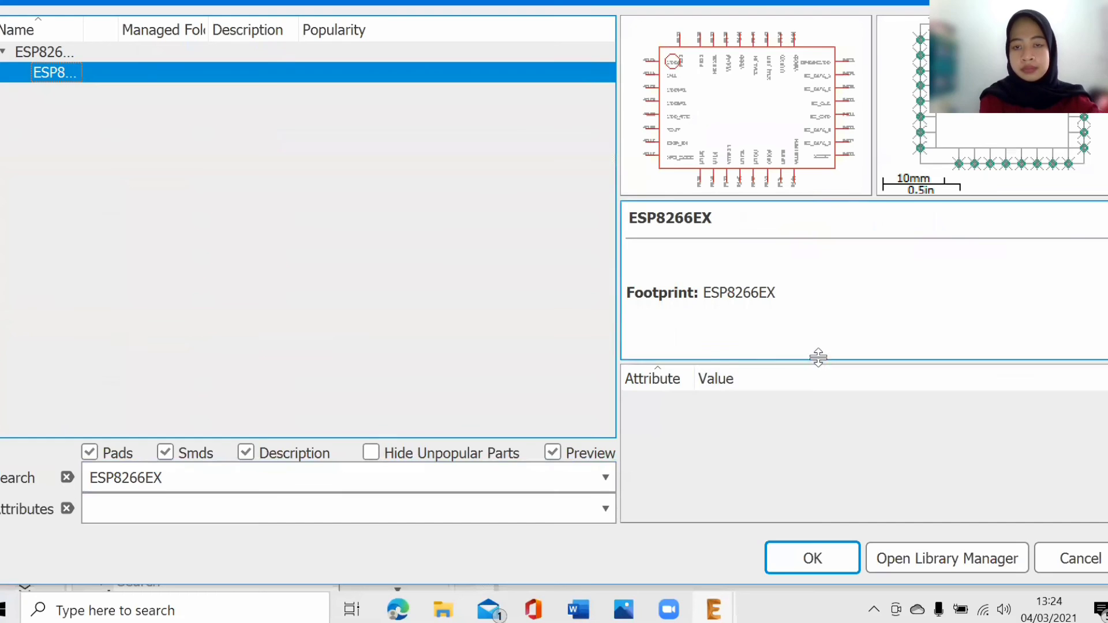
click(1060, 554)
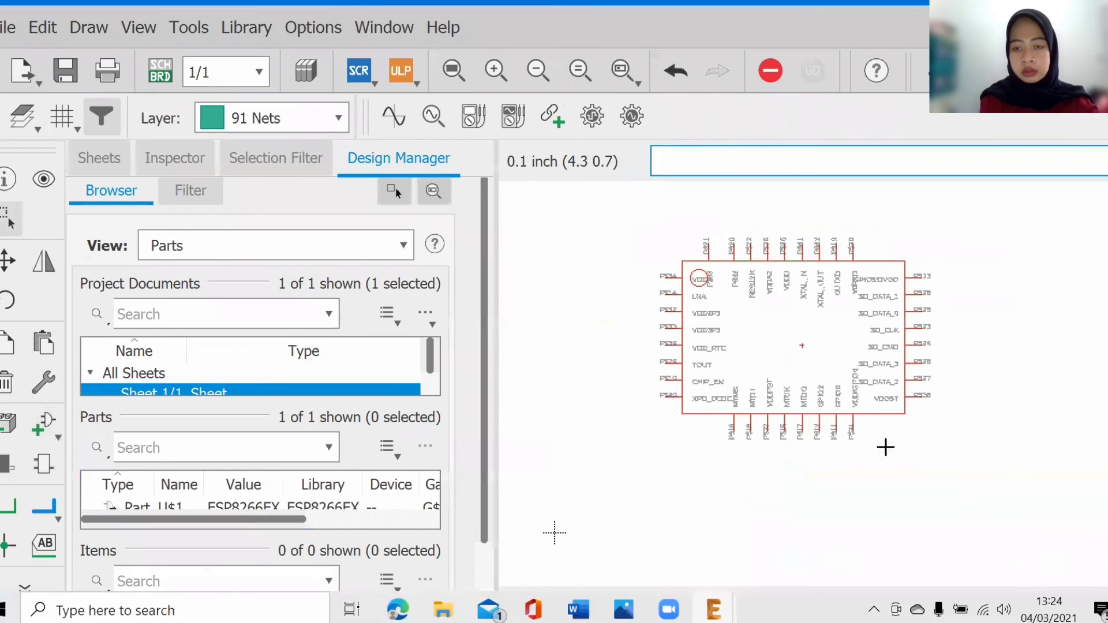
scroll(875, 419, up, 2)
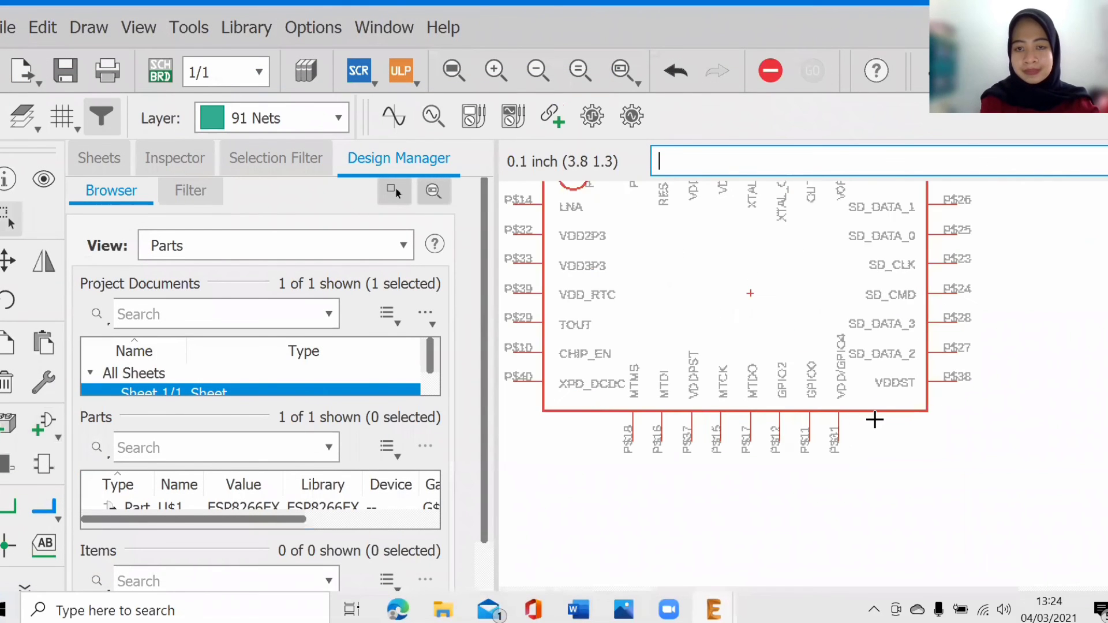
scroll(875, 419, down, 3)
scroll(875, 419, up, 2)
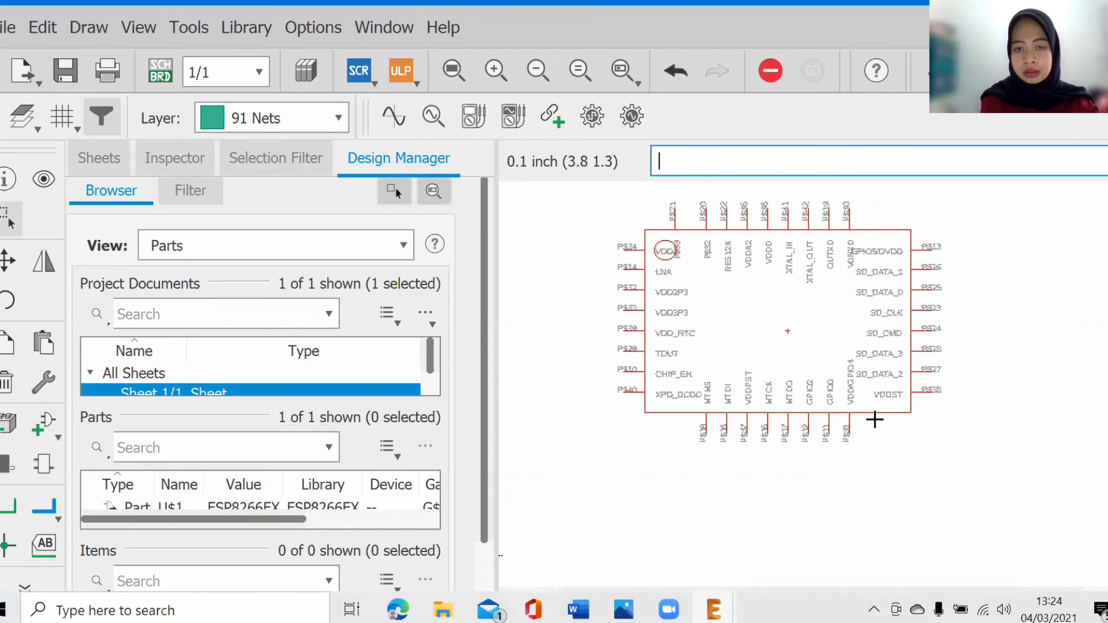
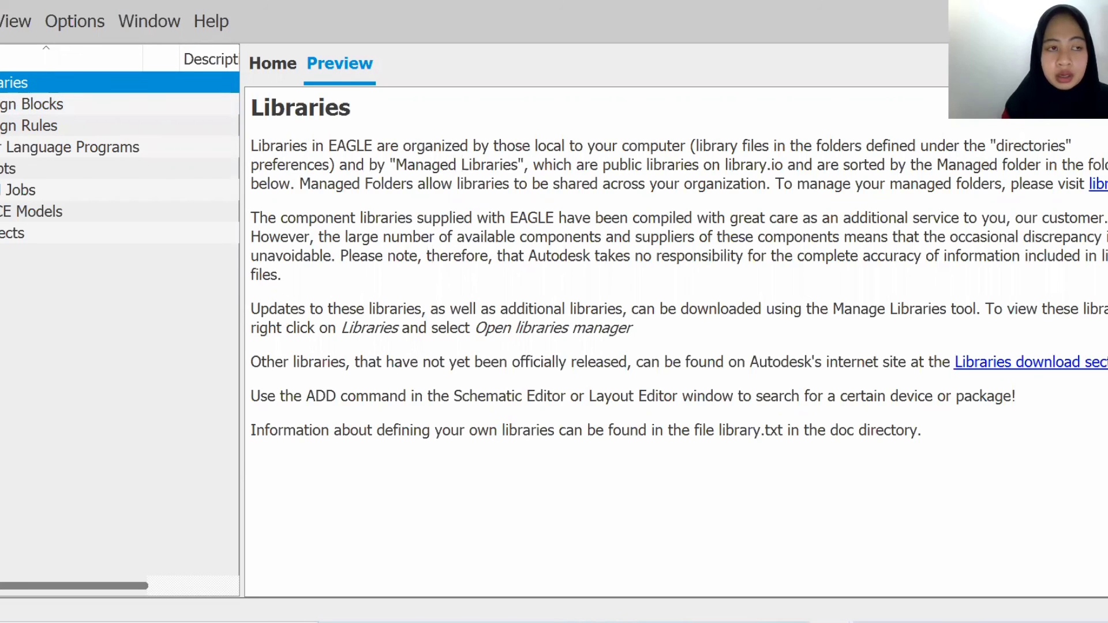
- Check the local library files listed in the Control Panel and create a new schematic
click(1, 82)
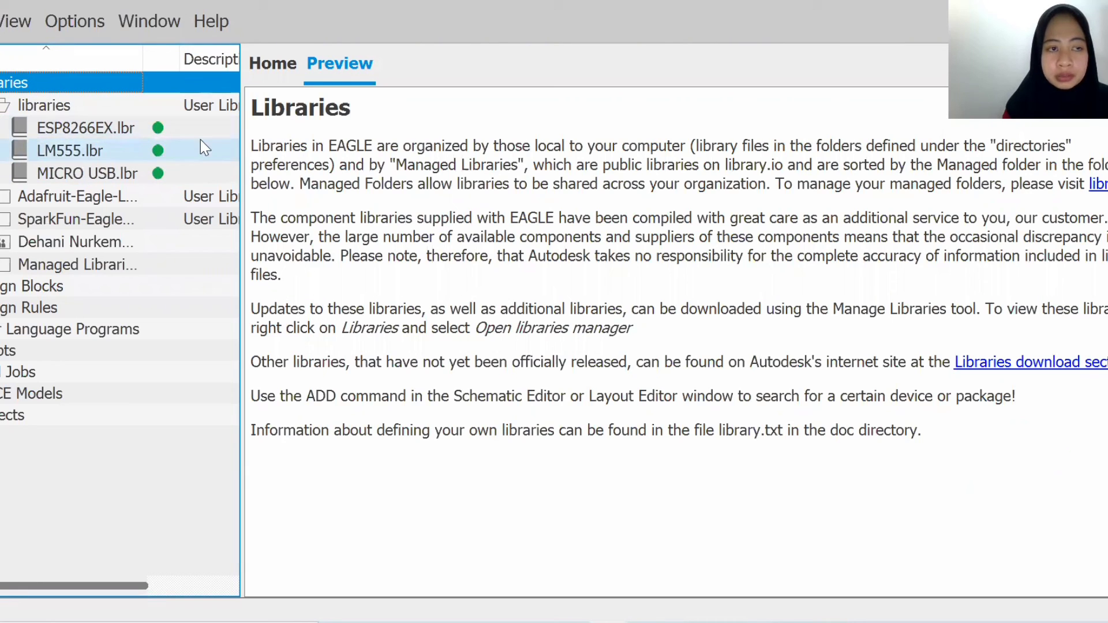
click(1, 105)
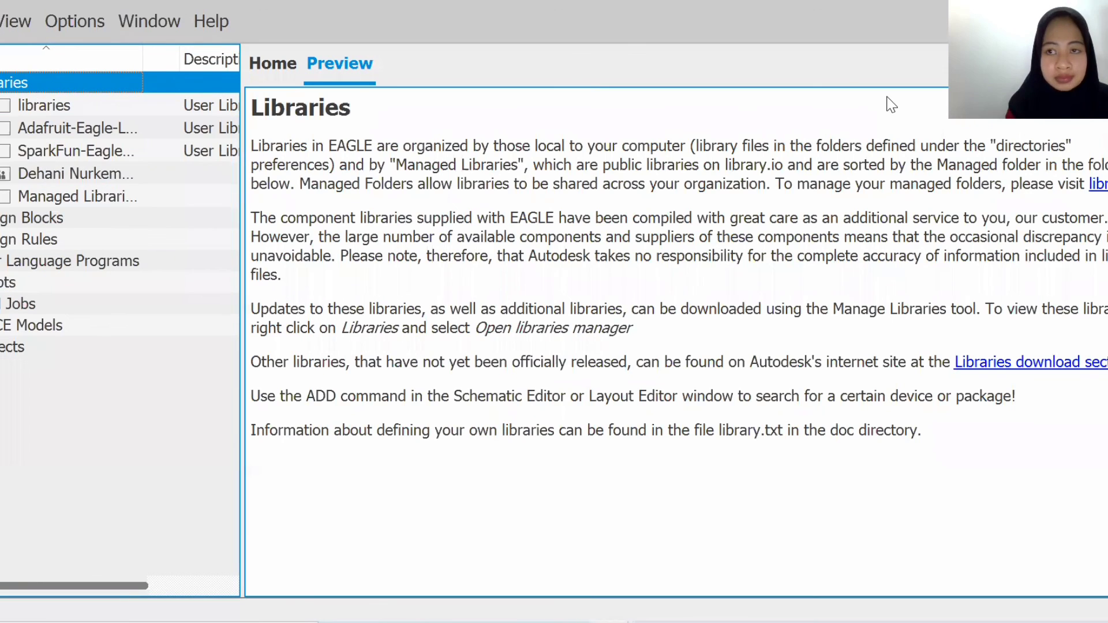
click(0, 21)
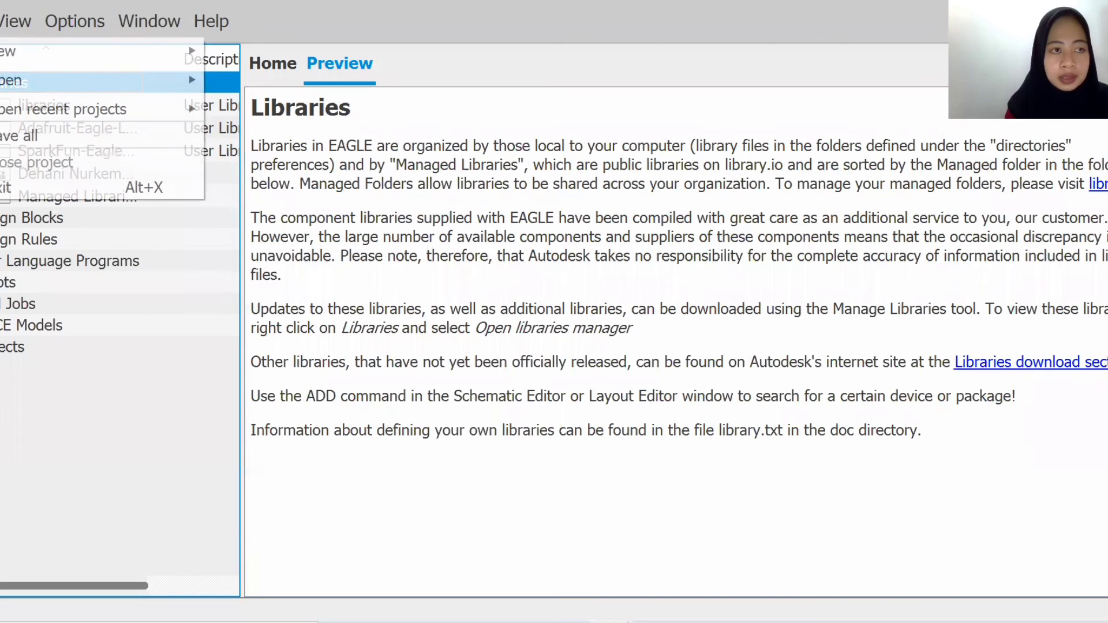
mouse_move(2, 54)
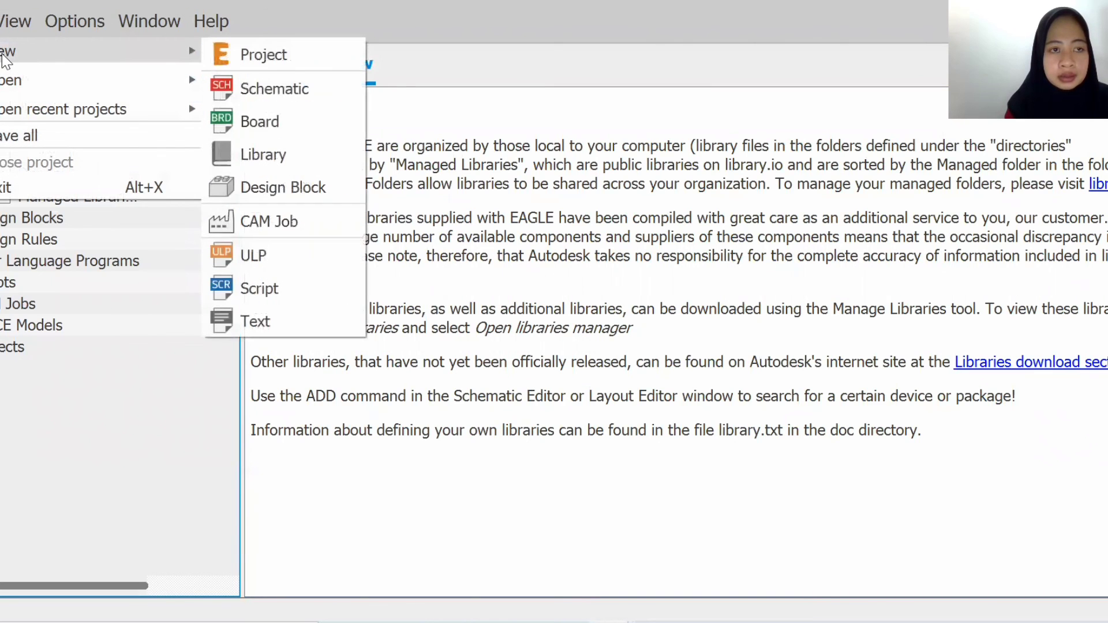
click(254, 88)
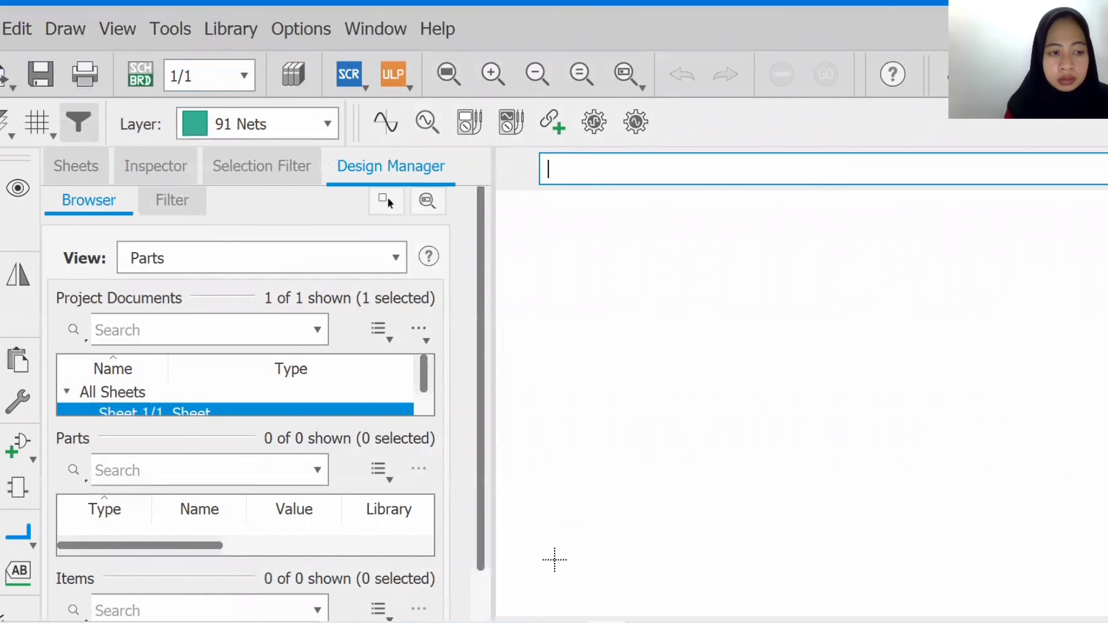
- Start adding a part and load the LM555 library file from the EAGLE libraries folder into the libraries in use
click(16, 446)
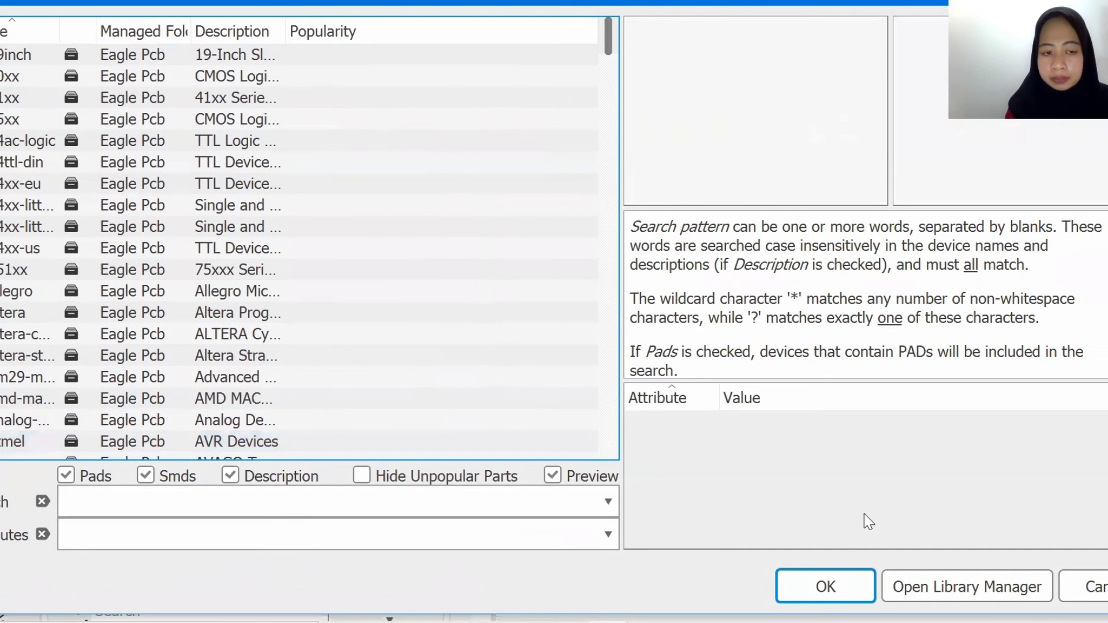
click(967, 587)
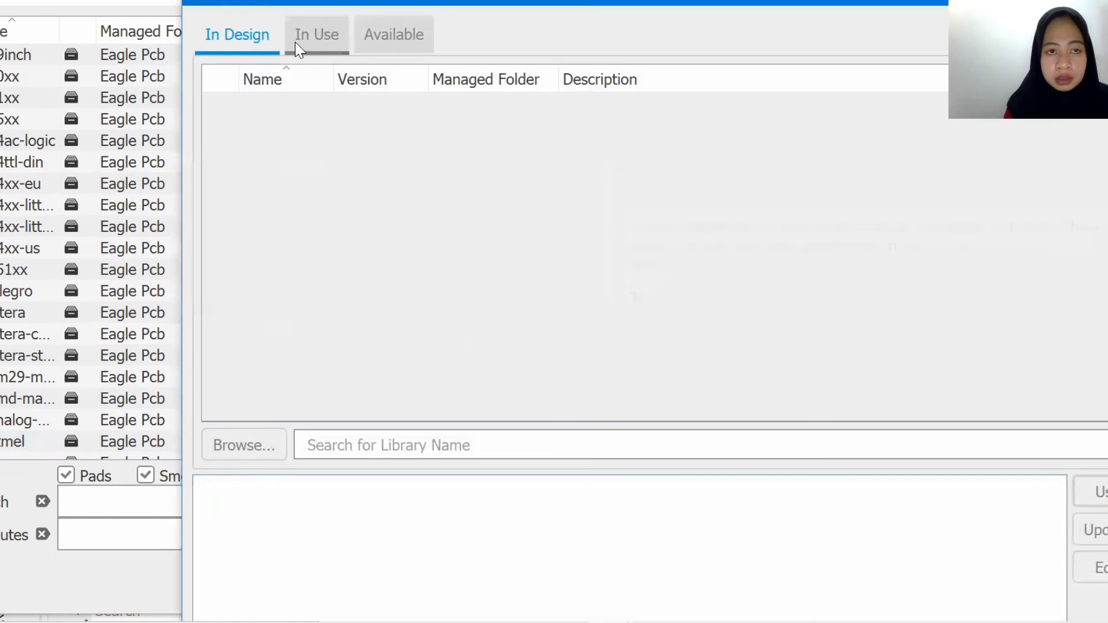
click(311, 35)
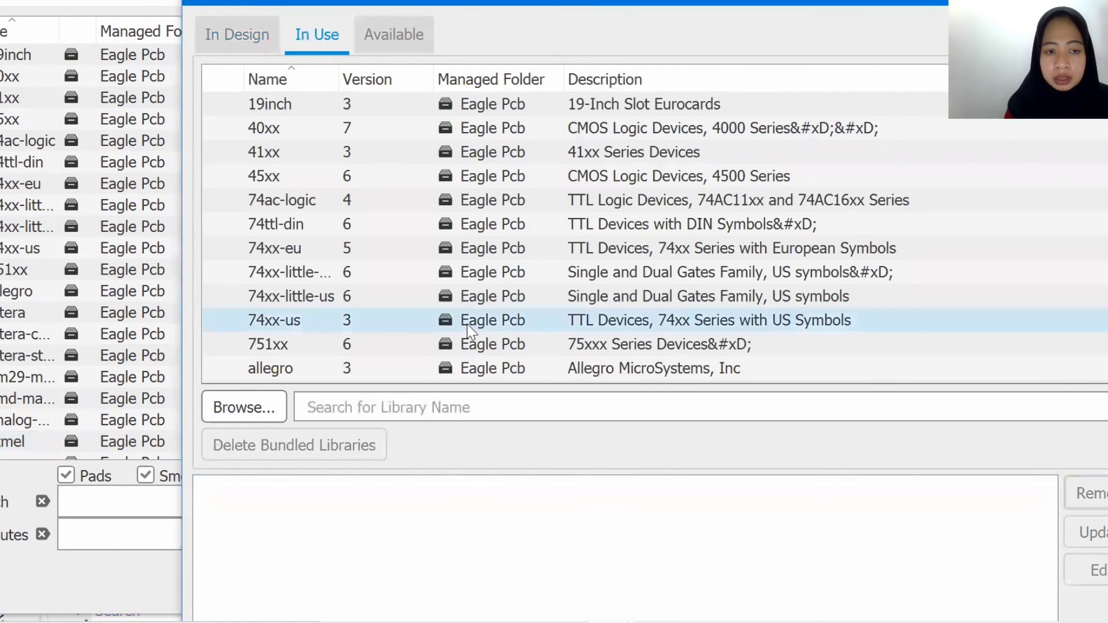
click(261, 405)
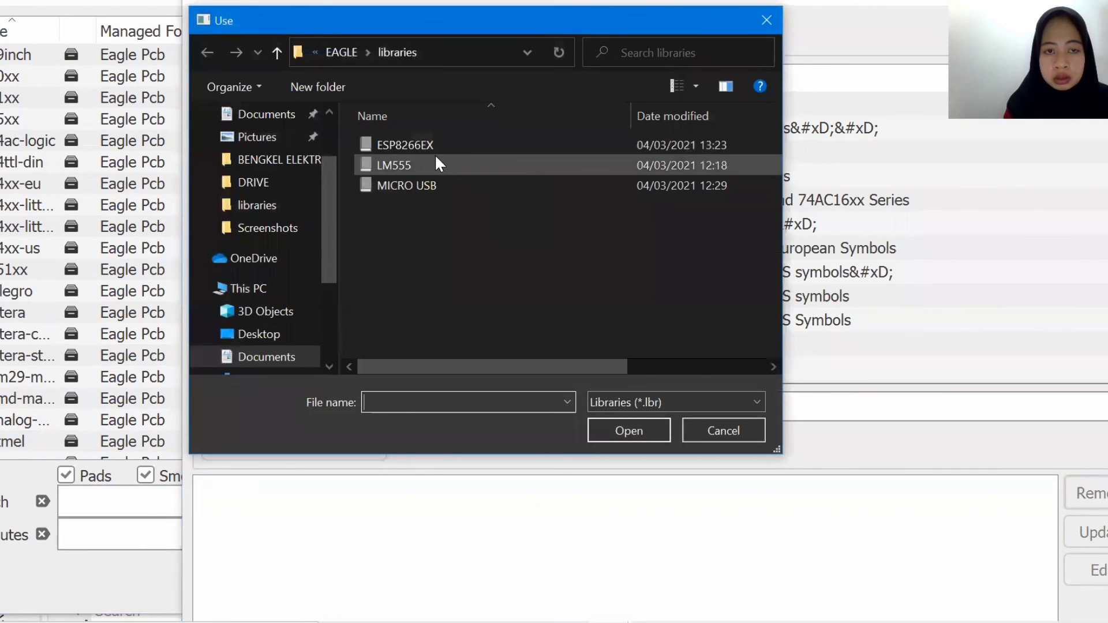
click(427, 162)
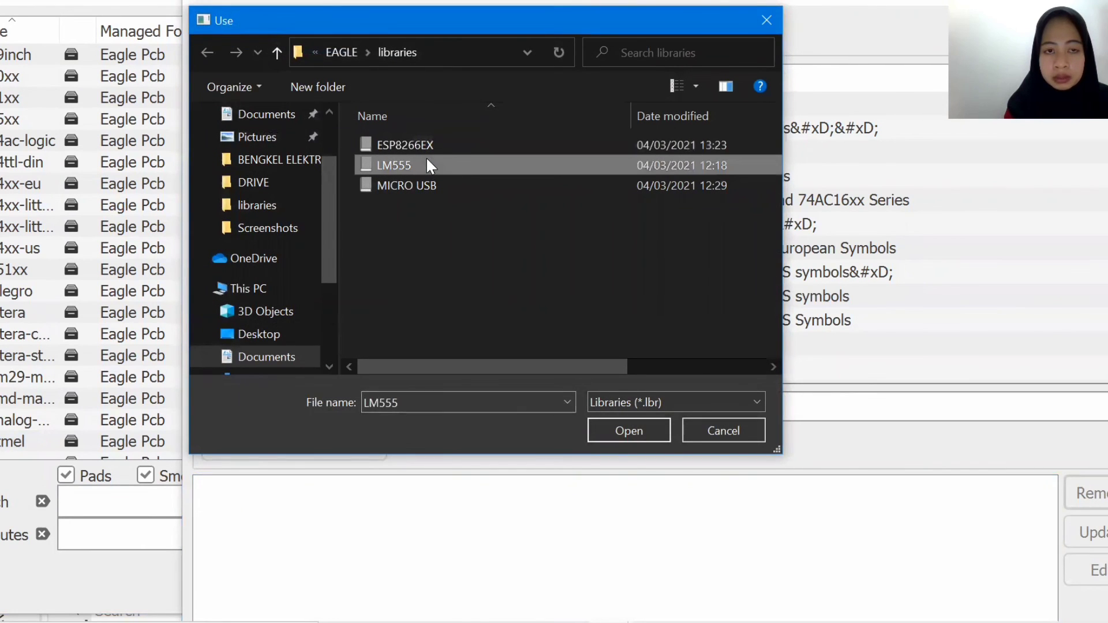
click(615, 431)
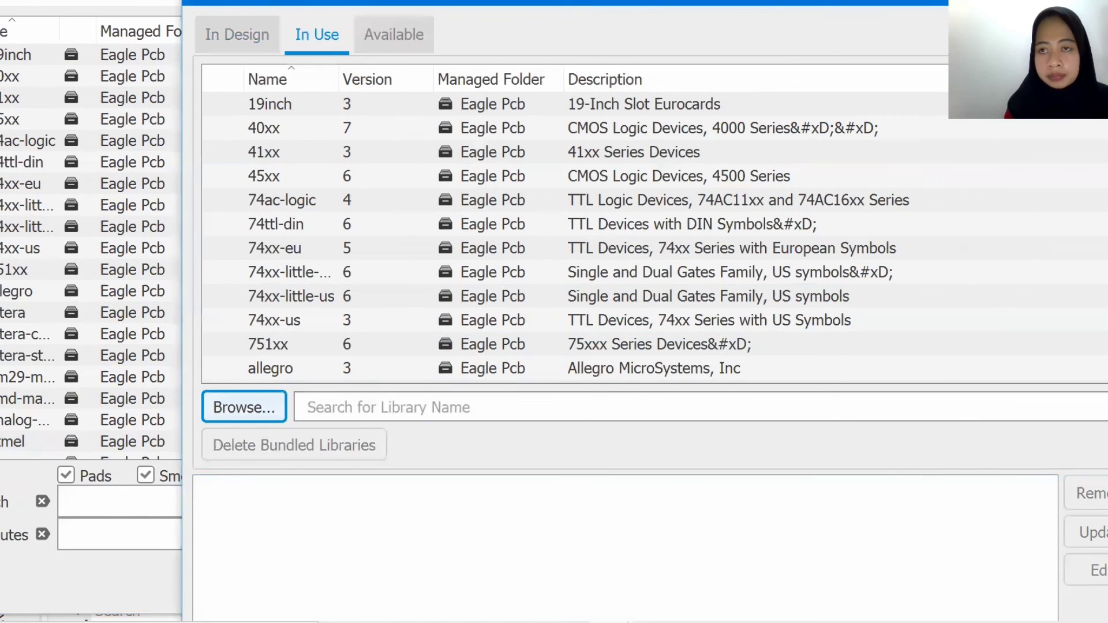
drag(1039, 2, 970, 24)
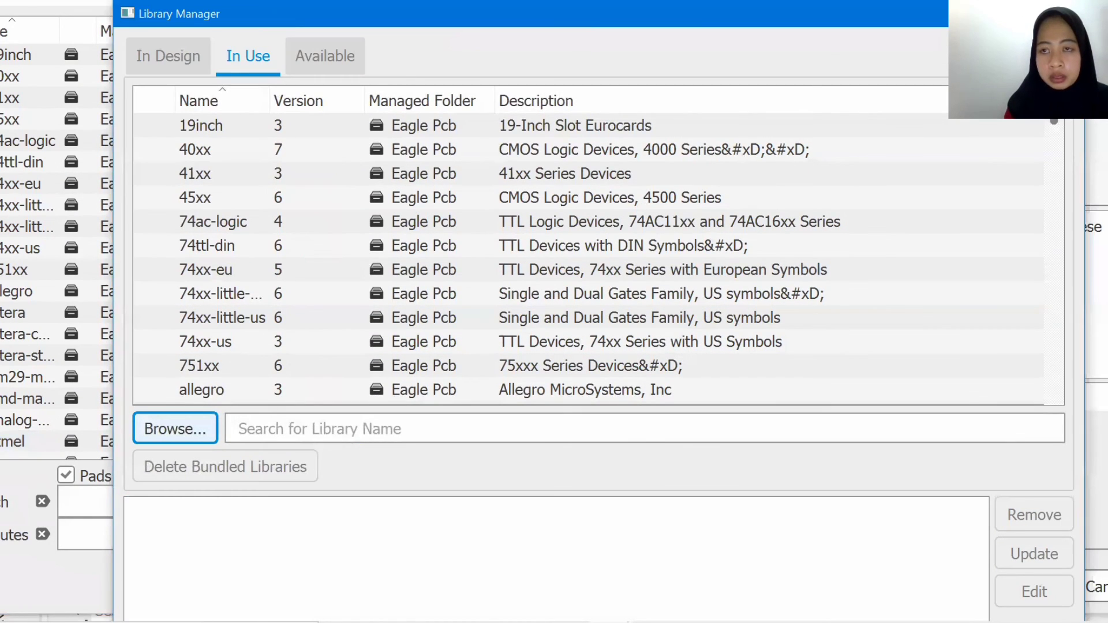
click(1065, 13)
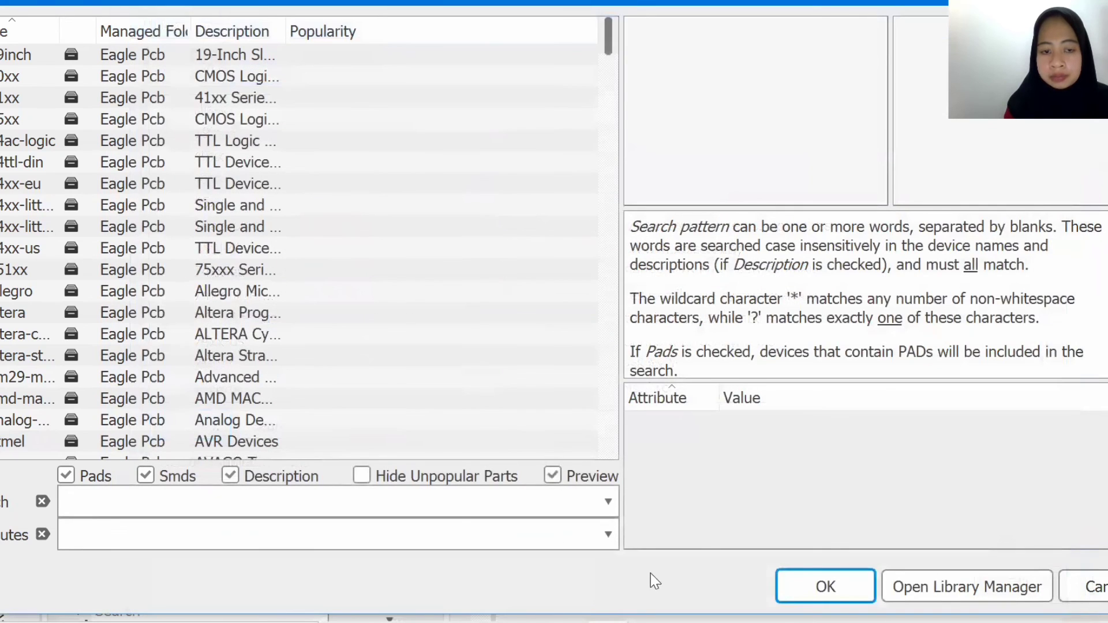
- Search the parts for LM555 and place one instance of the device on the schematic sheet
click(455, 508)
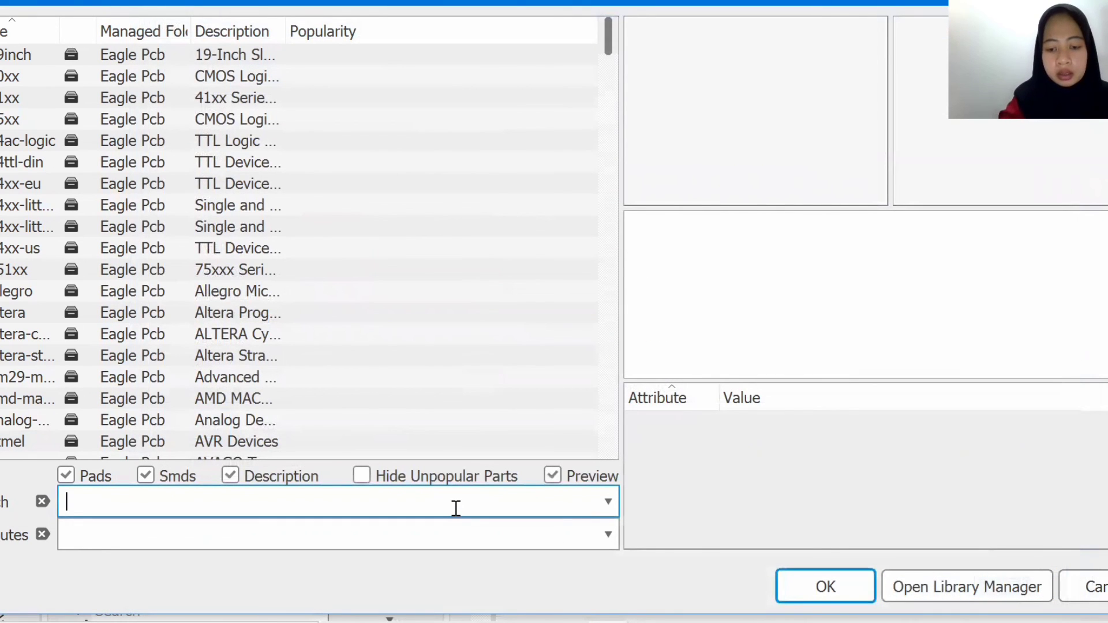
text(LM555)
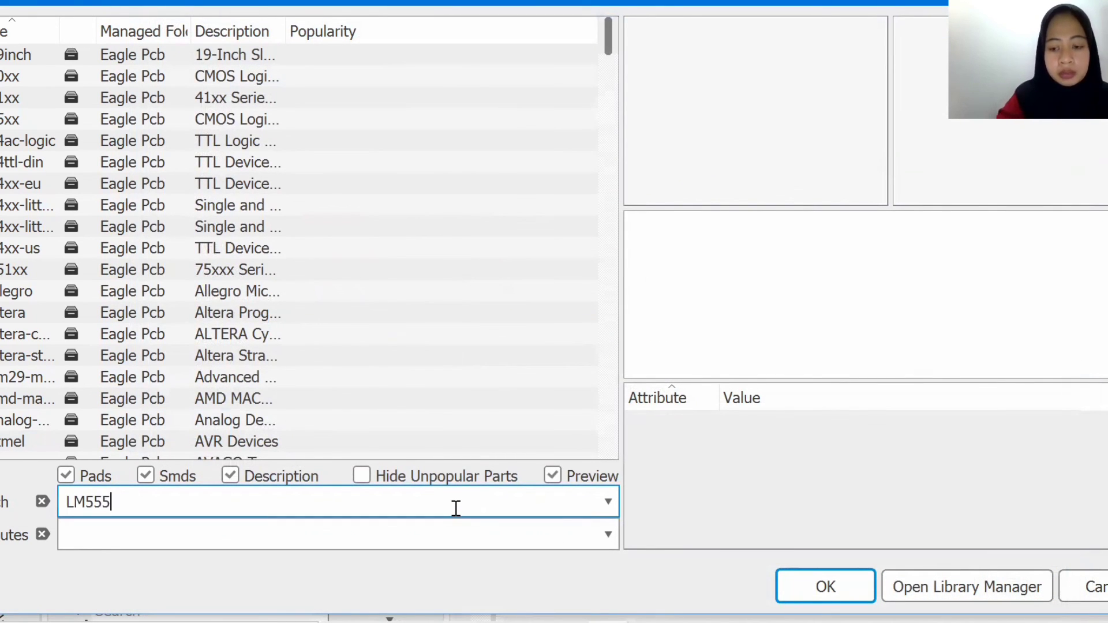
key(Return)
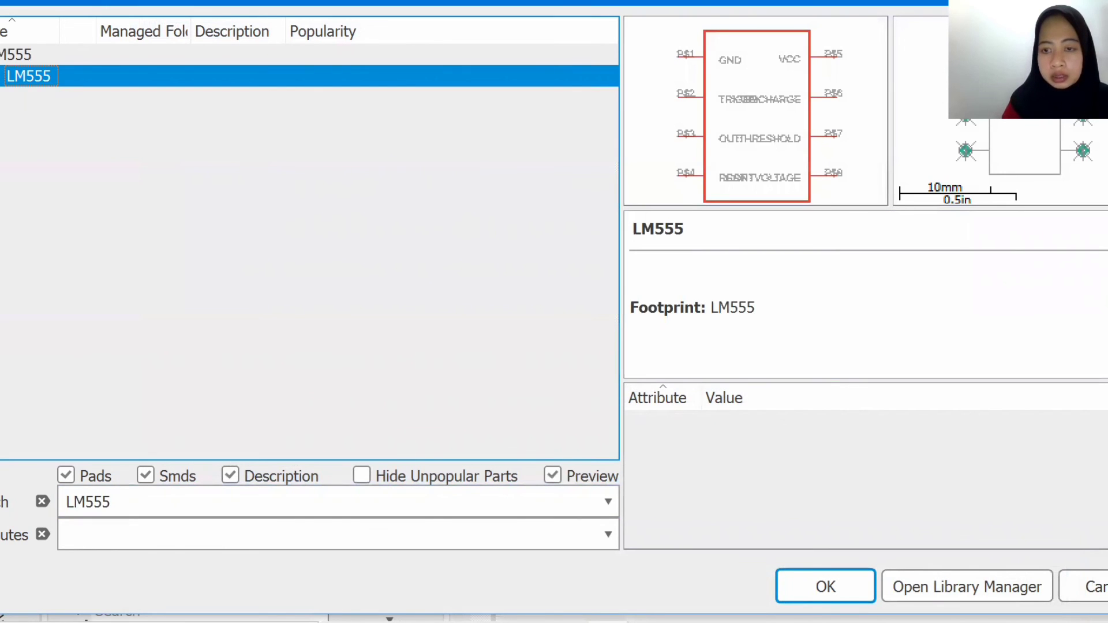
click(834, 589)
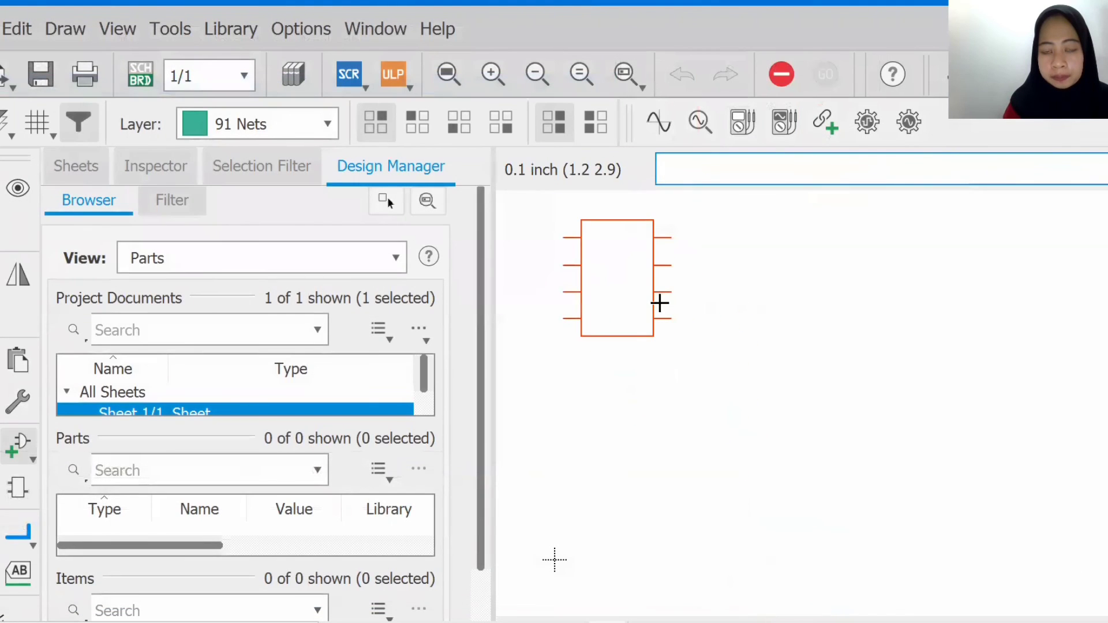
click(652, 296)
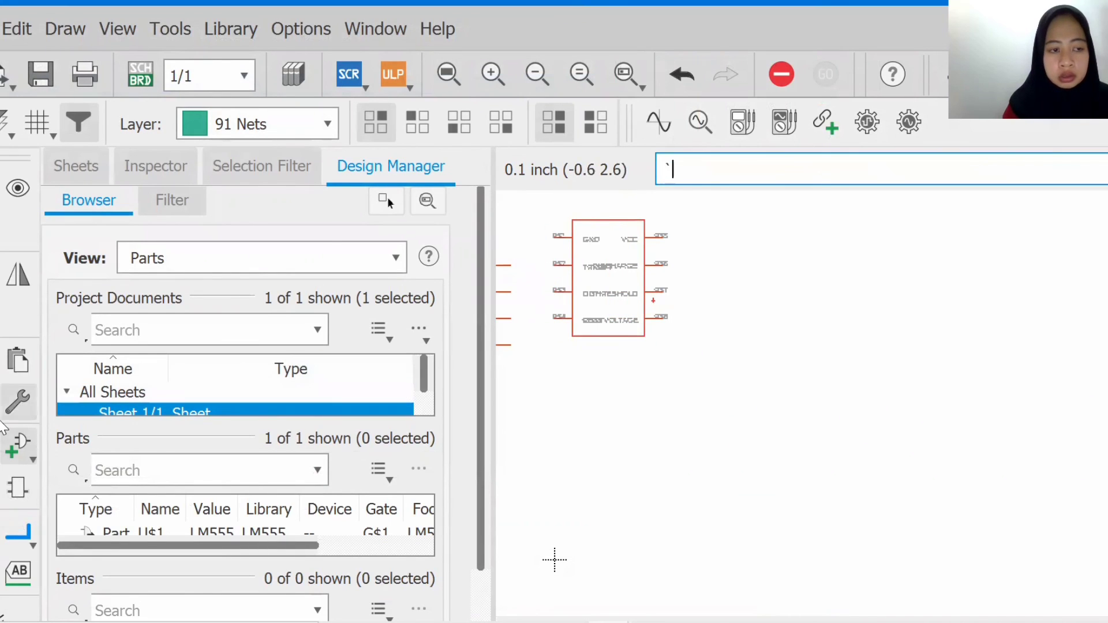
- Load the MICRO USB library file from the EAGLE libraries folder into the libraries in use through the Library Manager
click(16, 448)
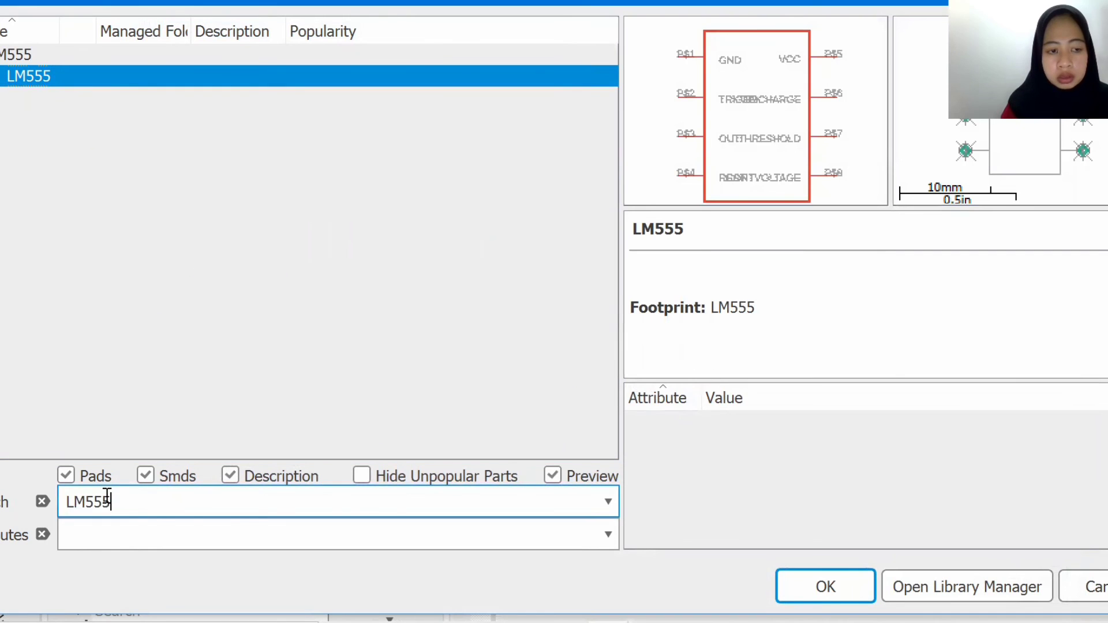
drag(108, 500, 72, 500)
click(901, 584)
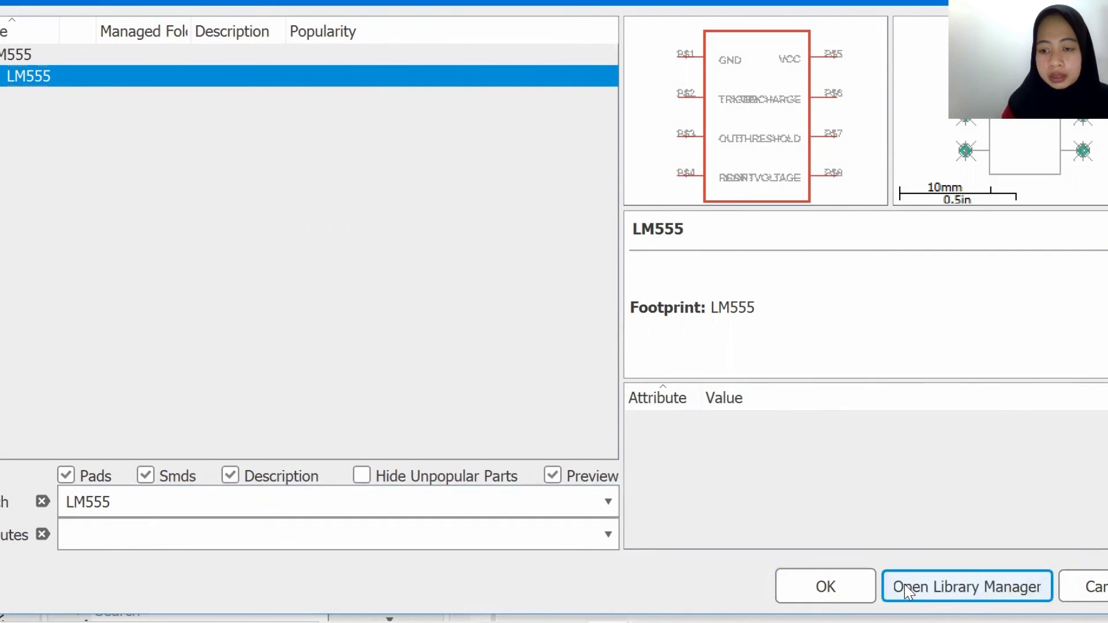
click(333, 45)
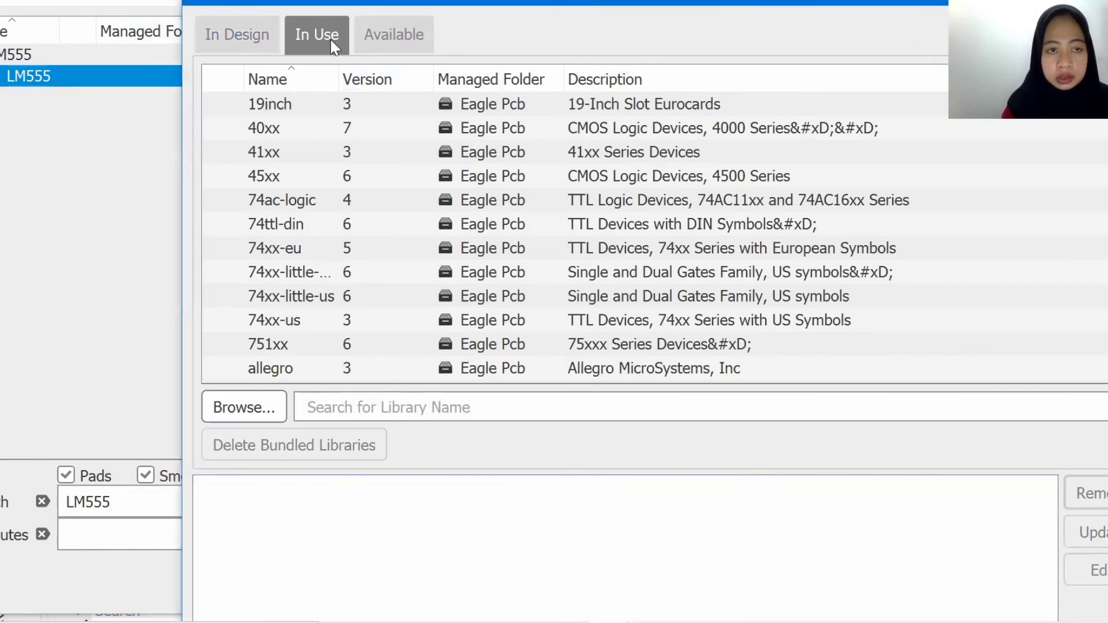
click(265, 405)
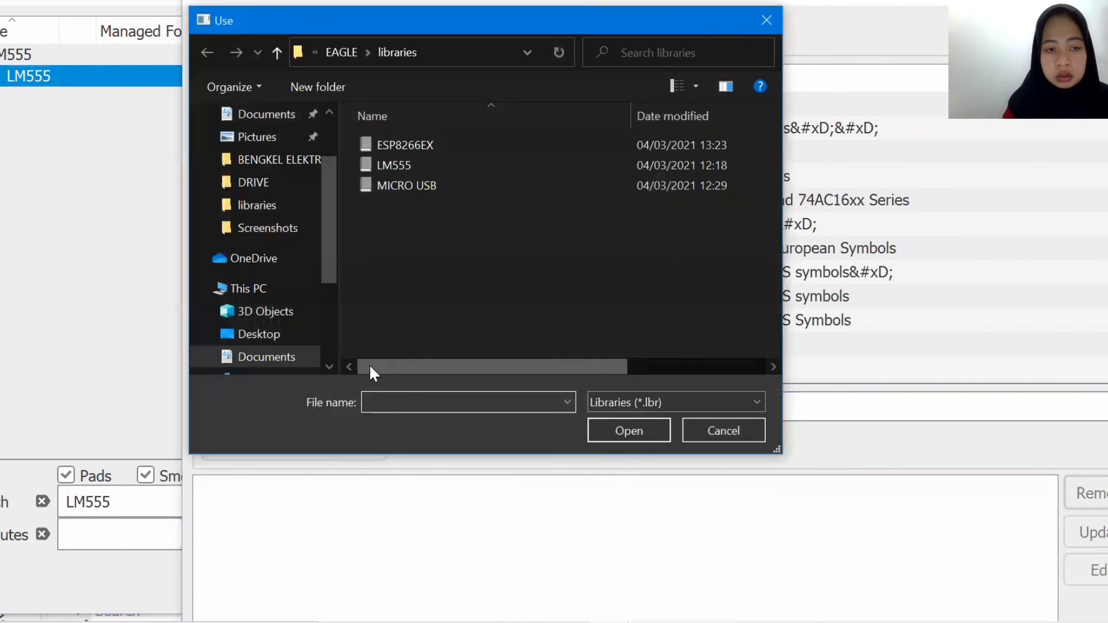
click(427, 183)
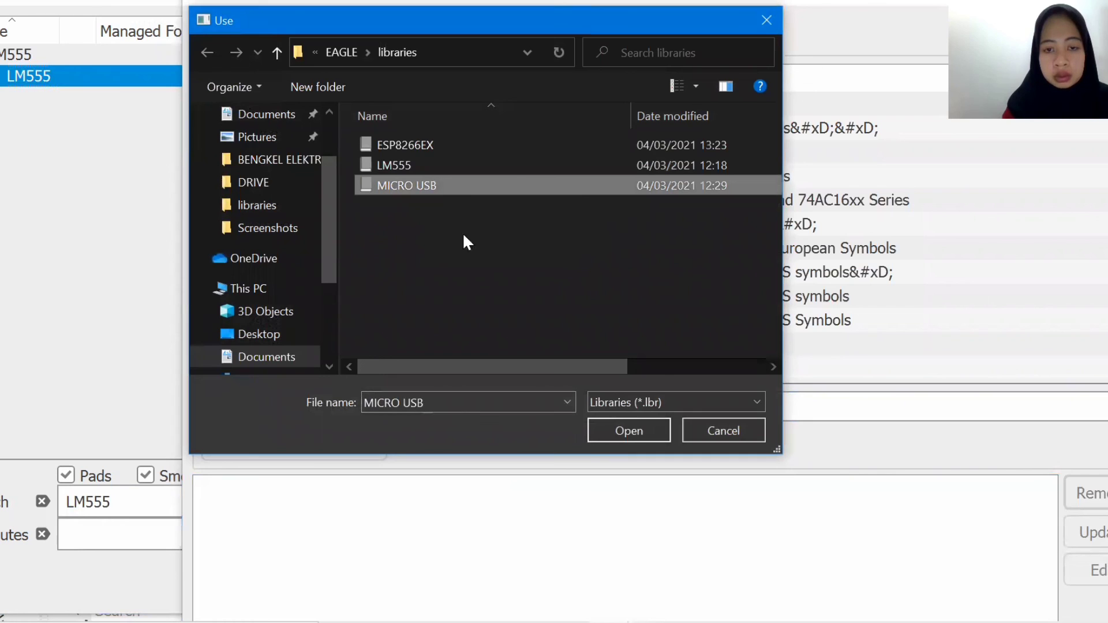
click(615, 428)
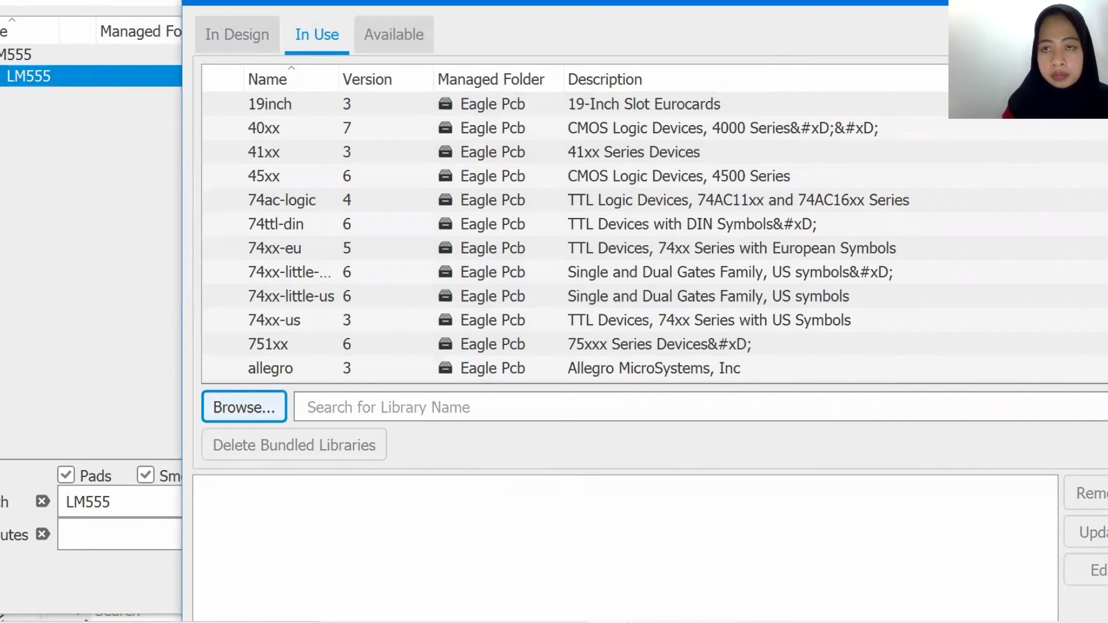
drag(1026, 2, 981, 28)
click(1087, 18)
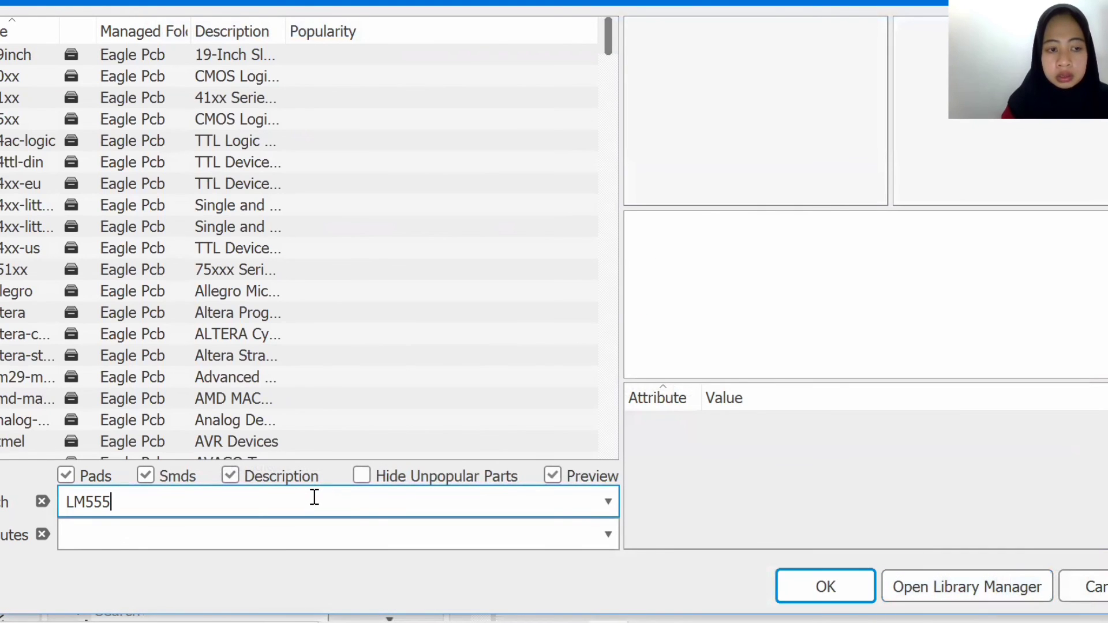
- Search the parts for MICROUSB and place one instance on the sheet beside the LM555
key(BackSpace)
key(BackSpace)
key(BackSpace)
key(BackSpace)
key(BackSpace)
text(MI)
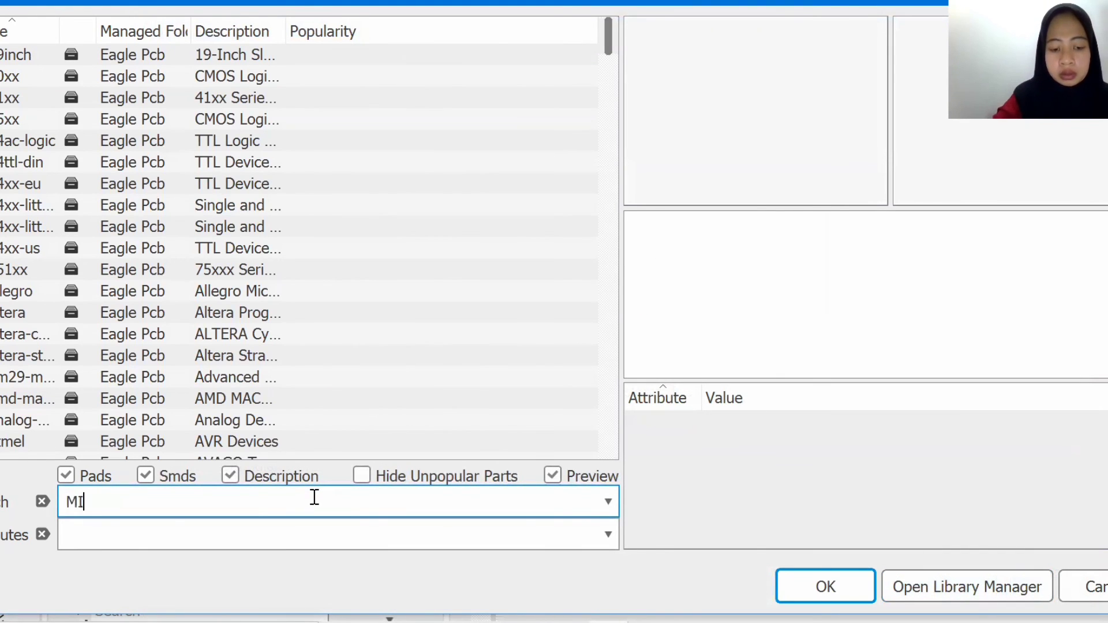
text(CROUS)
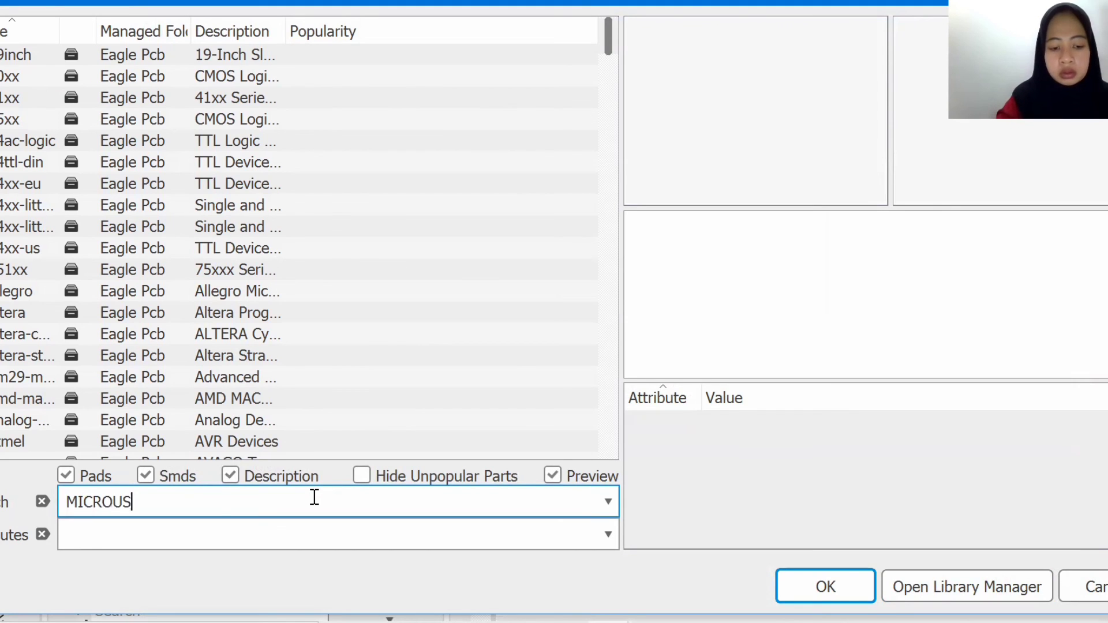
text(B)
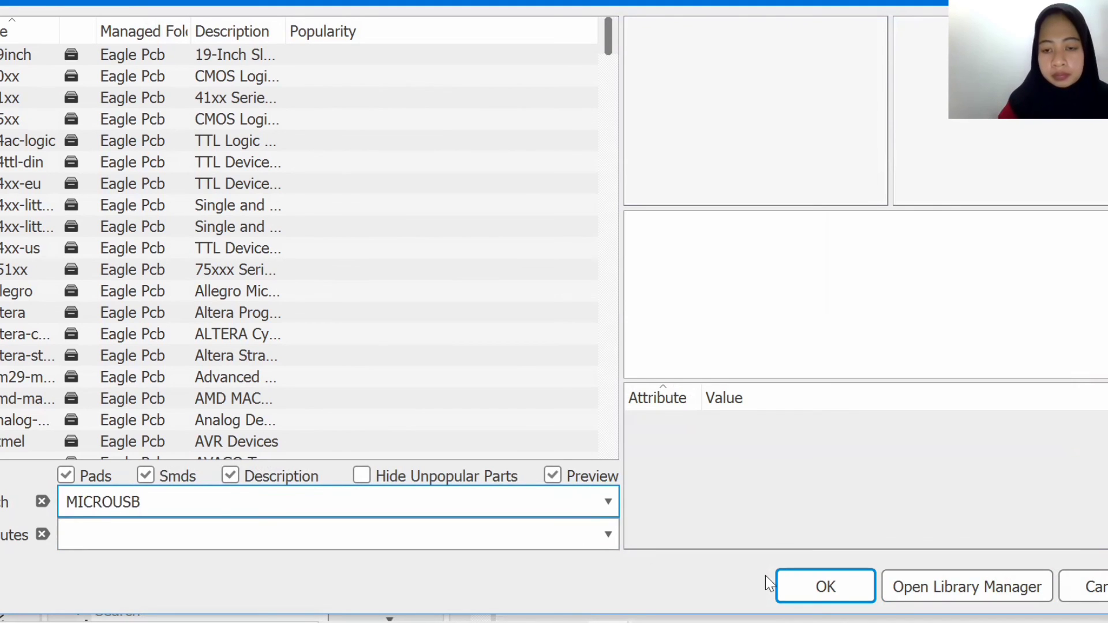
click(791, 580)
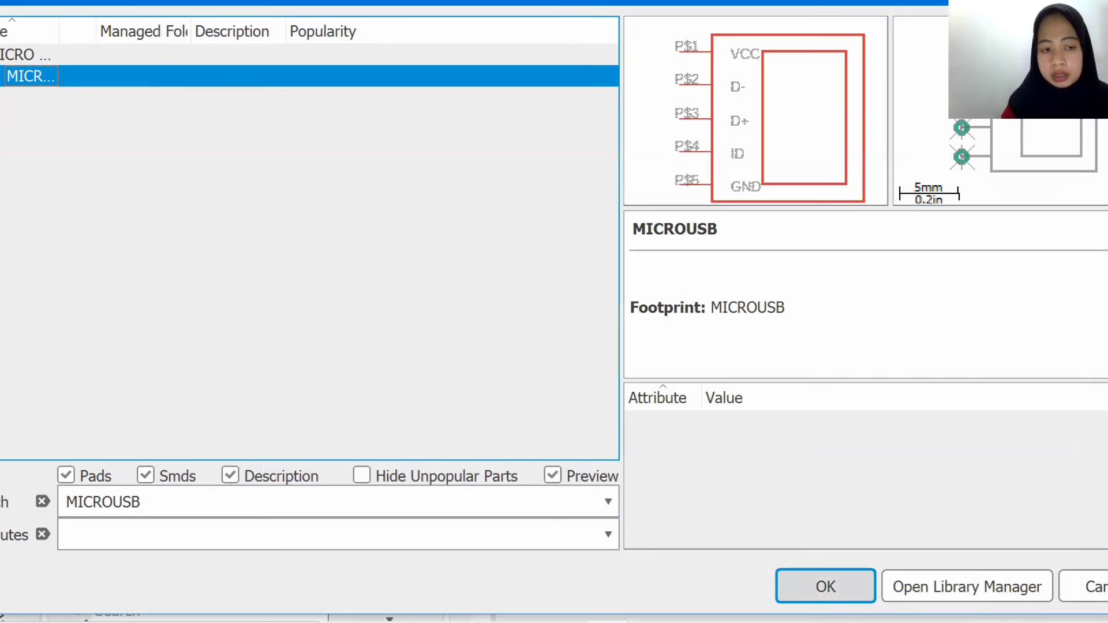
click(791, 583)
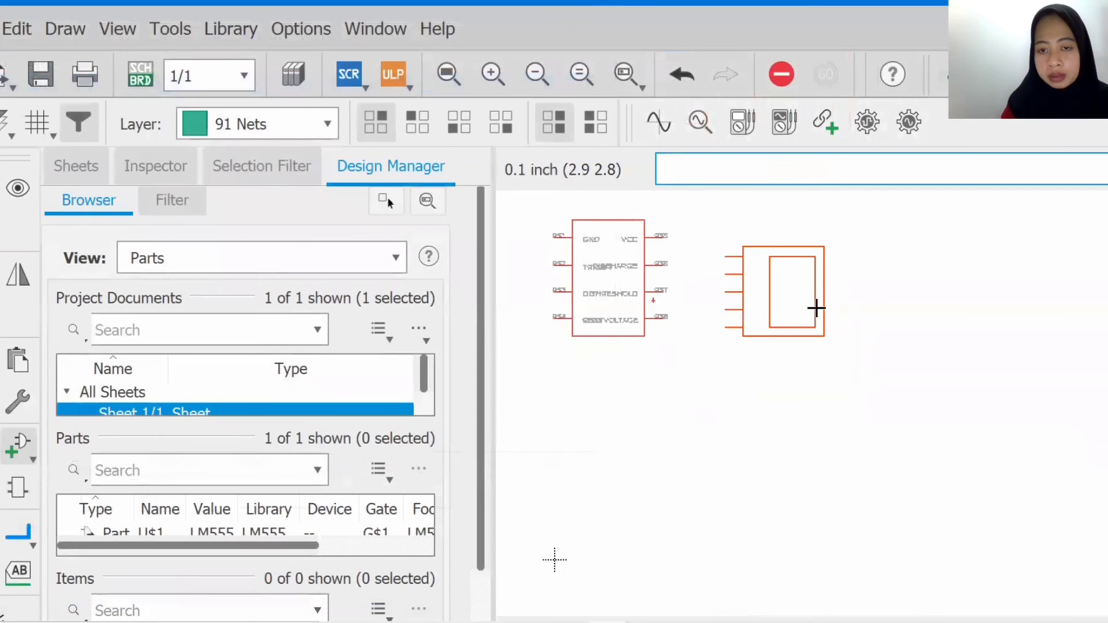
click(808, 293)
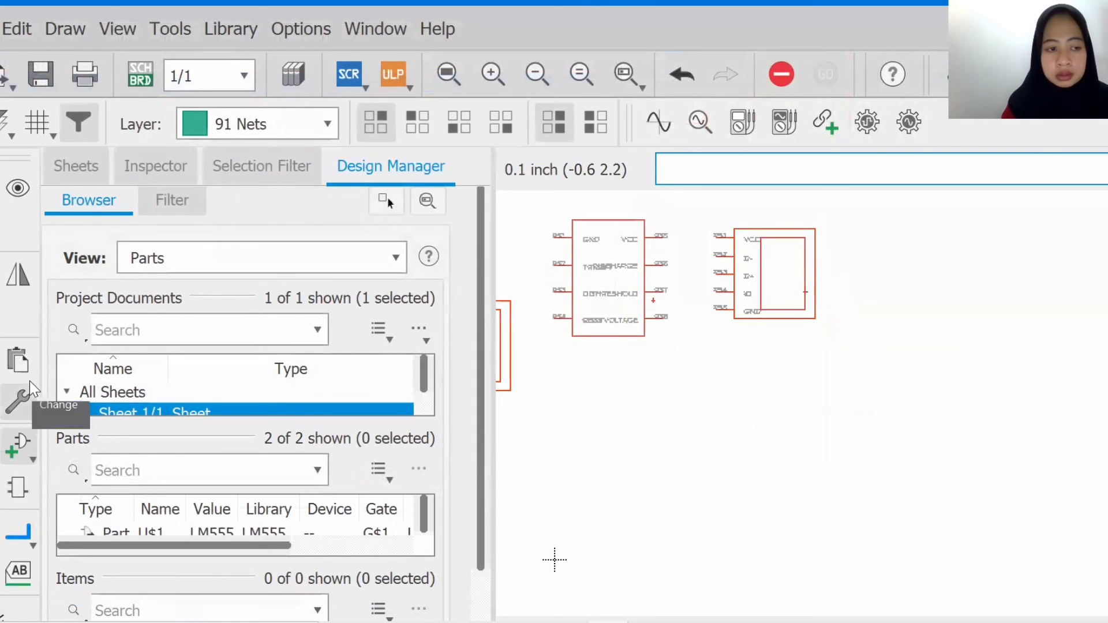
- Load the ESP8266EX library file from the EAGLE libraries folder into the libraries in use through the Library Manager
click(8, 447)
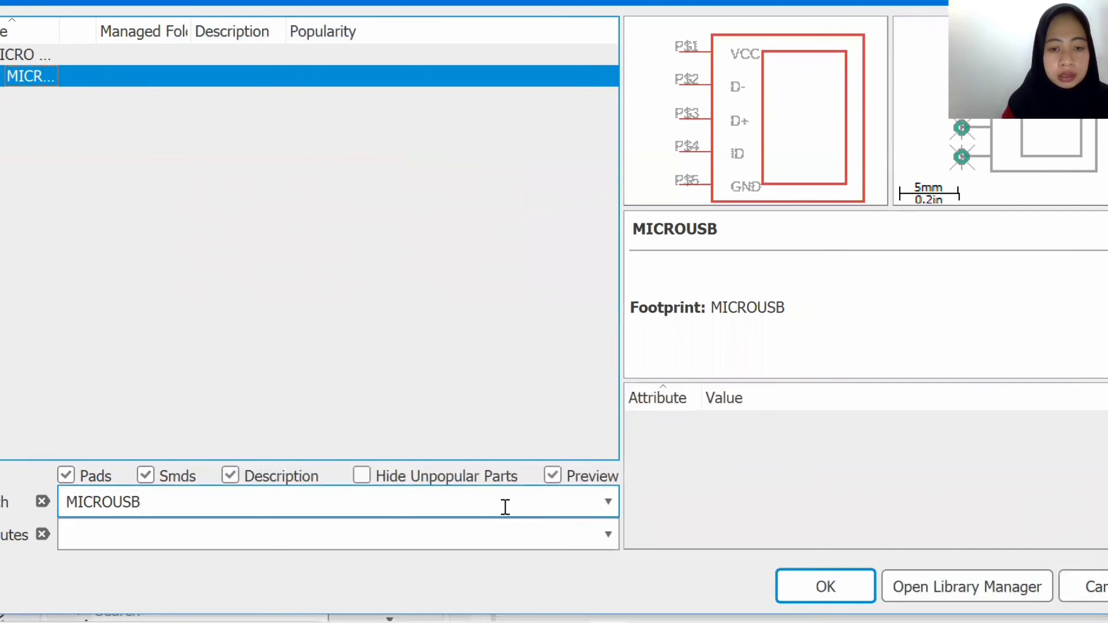
click(932, 588)
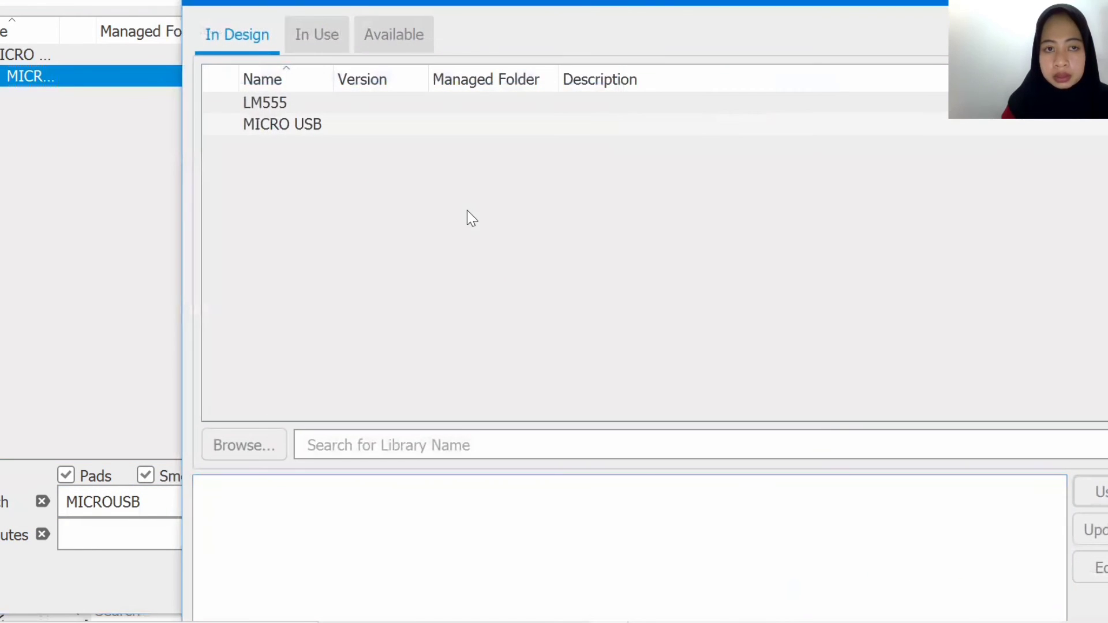
click(317, 37)
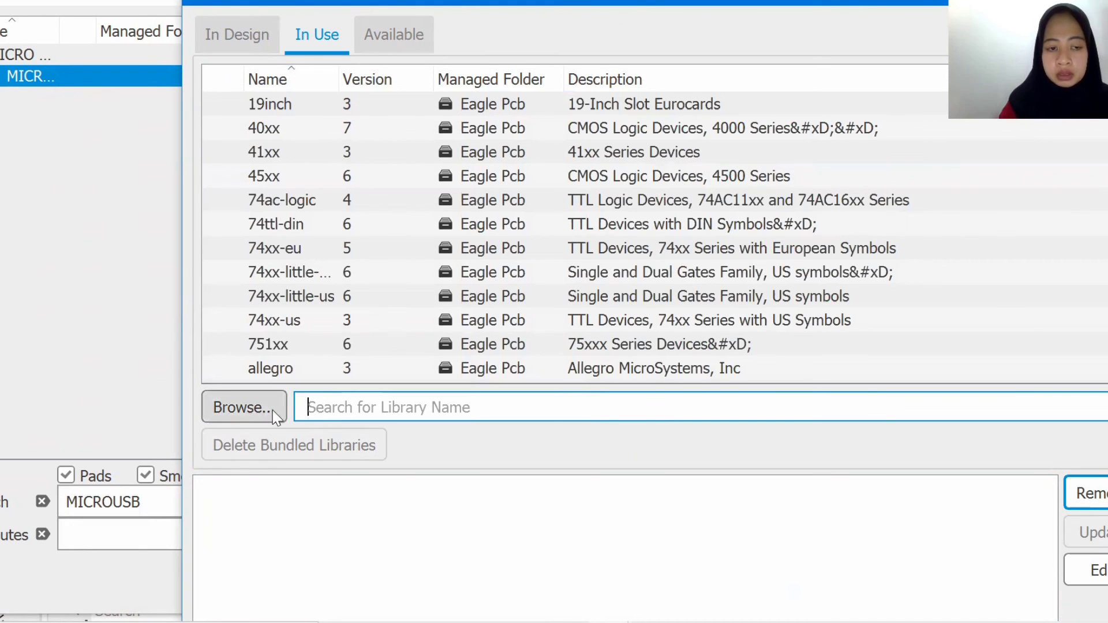
click(244, 408)
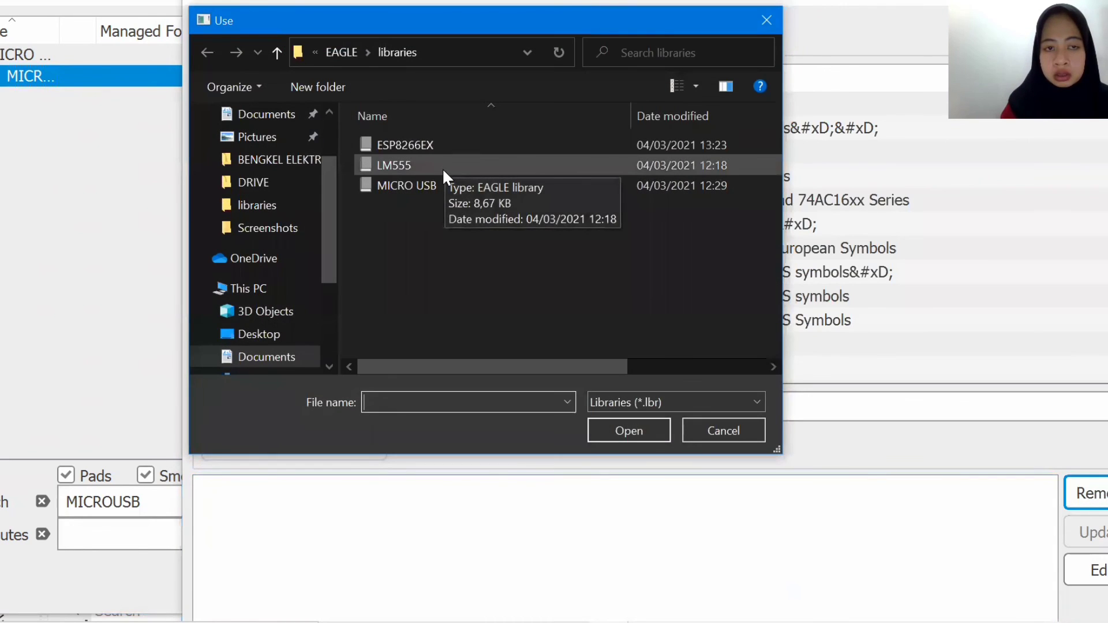
click(424, 145)
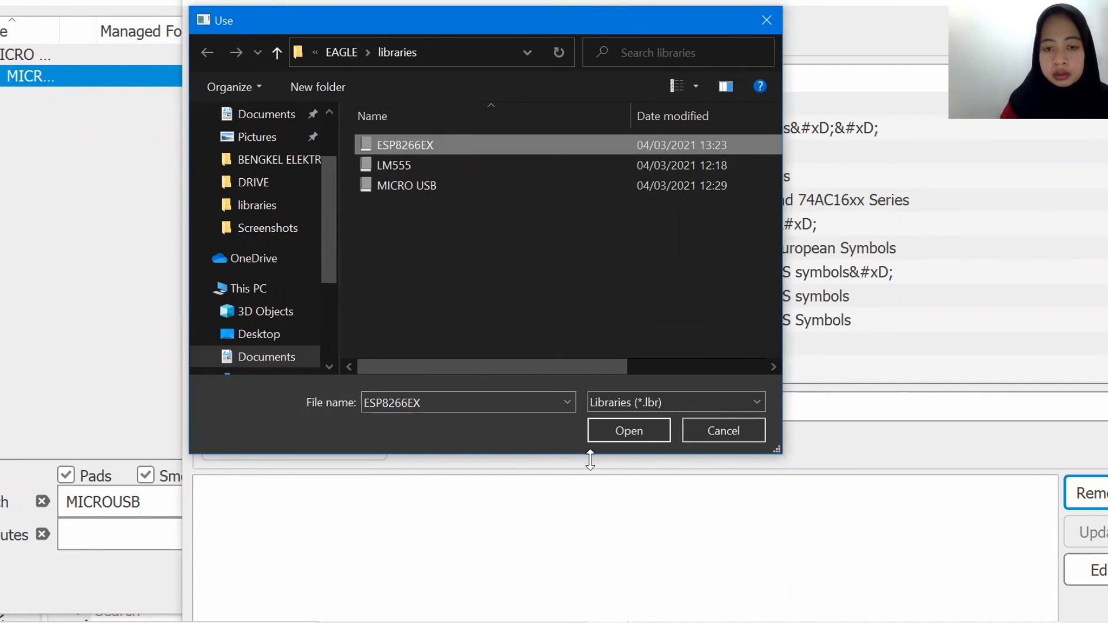
click(604, 435)
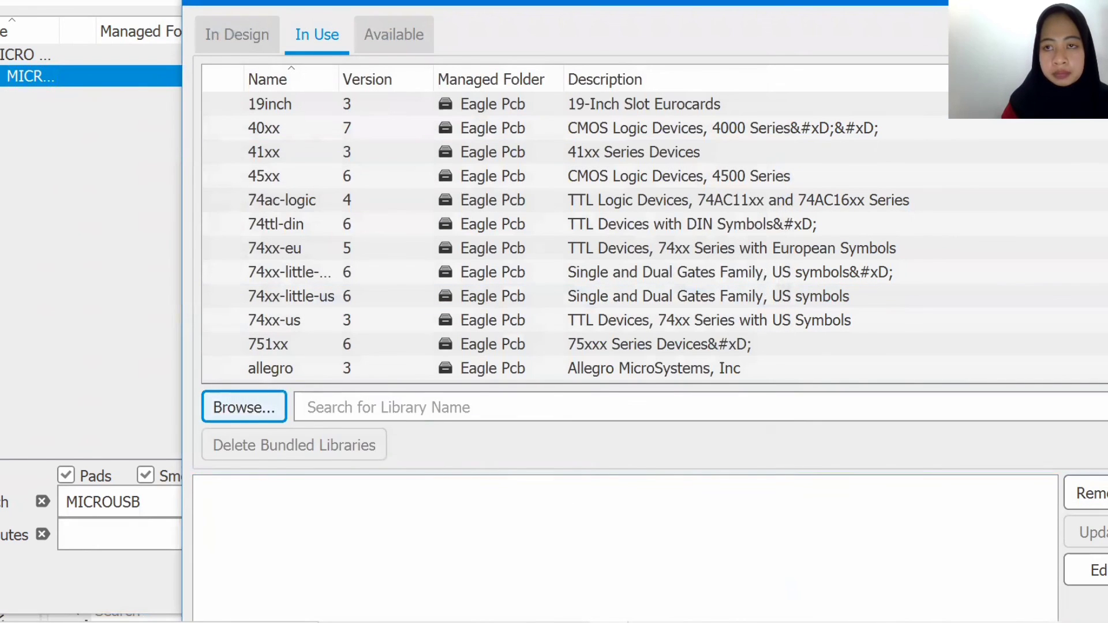
drag(520, 3, 446, 38)
click(1060, 27)
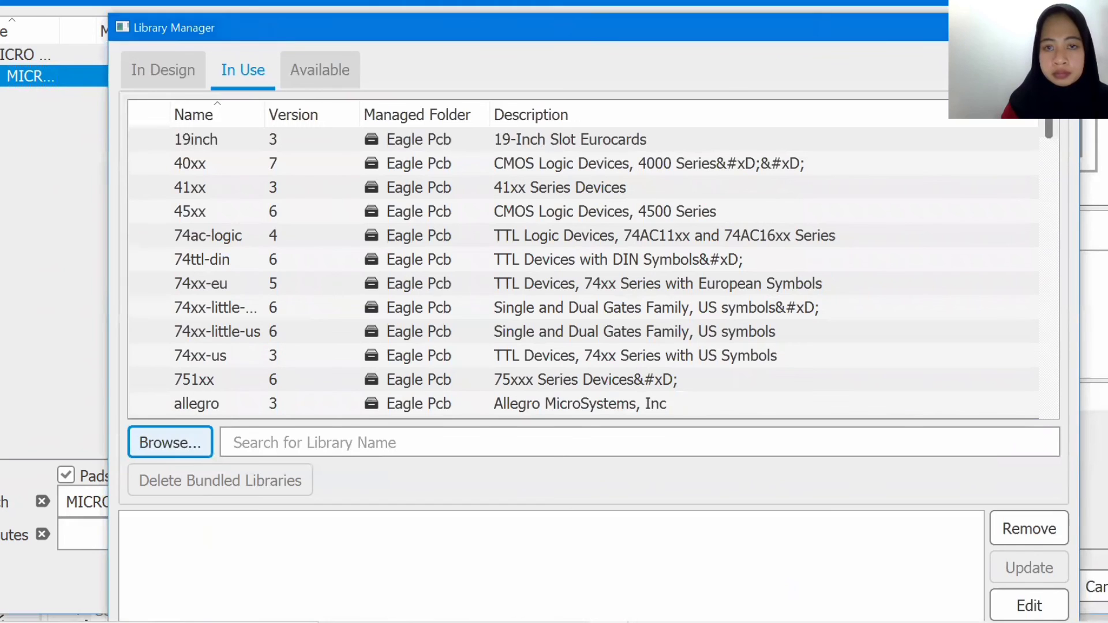
- Search the parts for ESP8266EX and place one instance on the sheet below the LM555 and MICROUSB parts
double_click(151, 501)
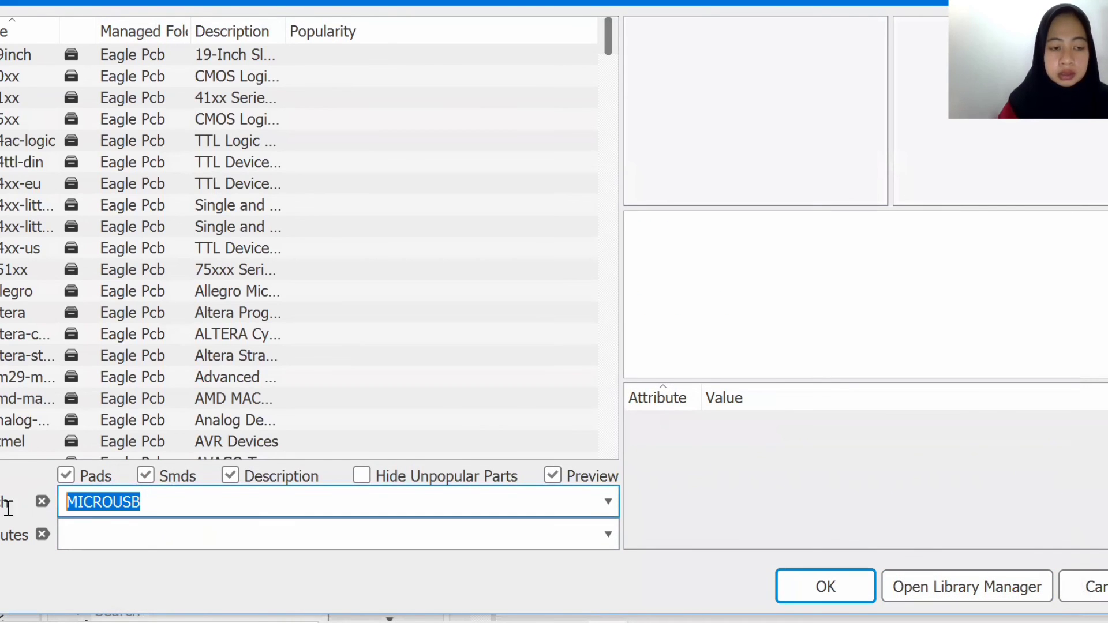
text(ESP)
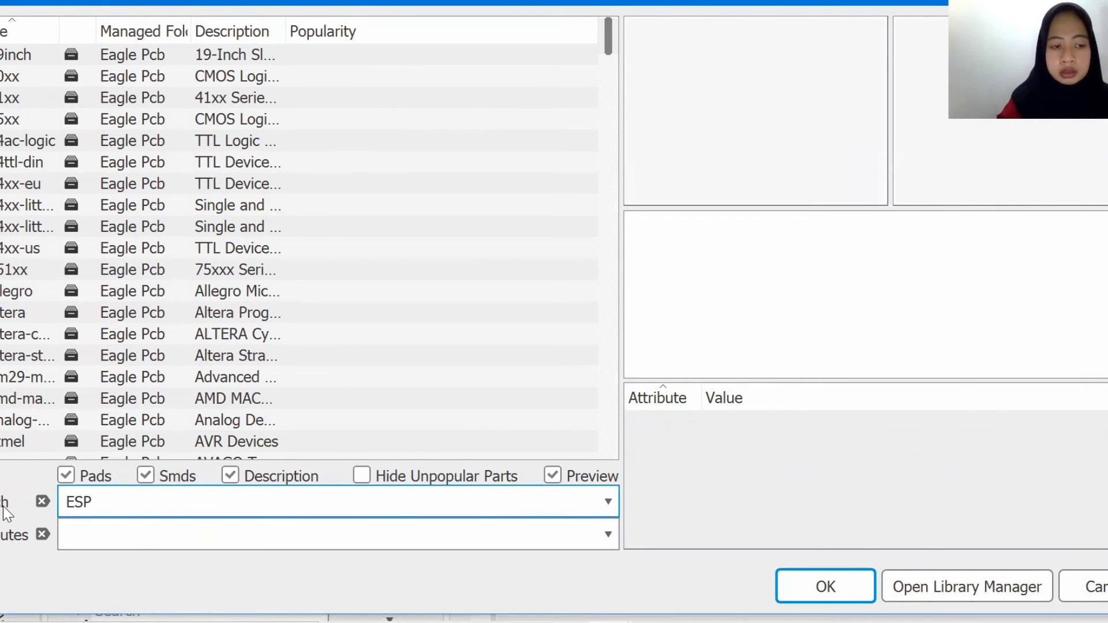
text(82666)
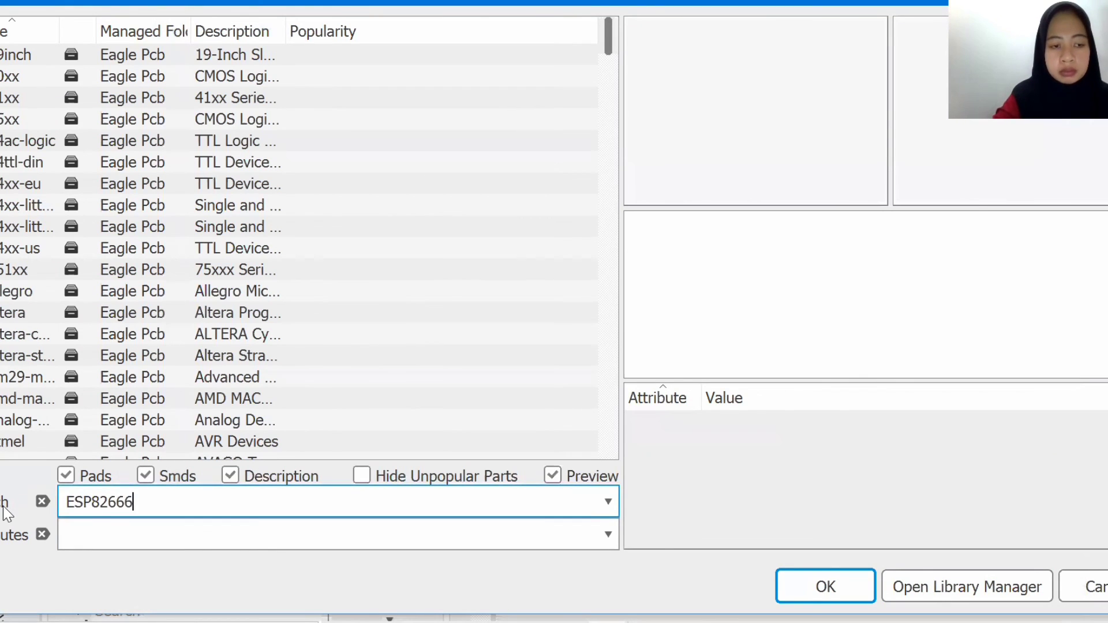
key(BackSpace)
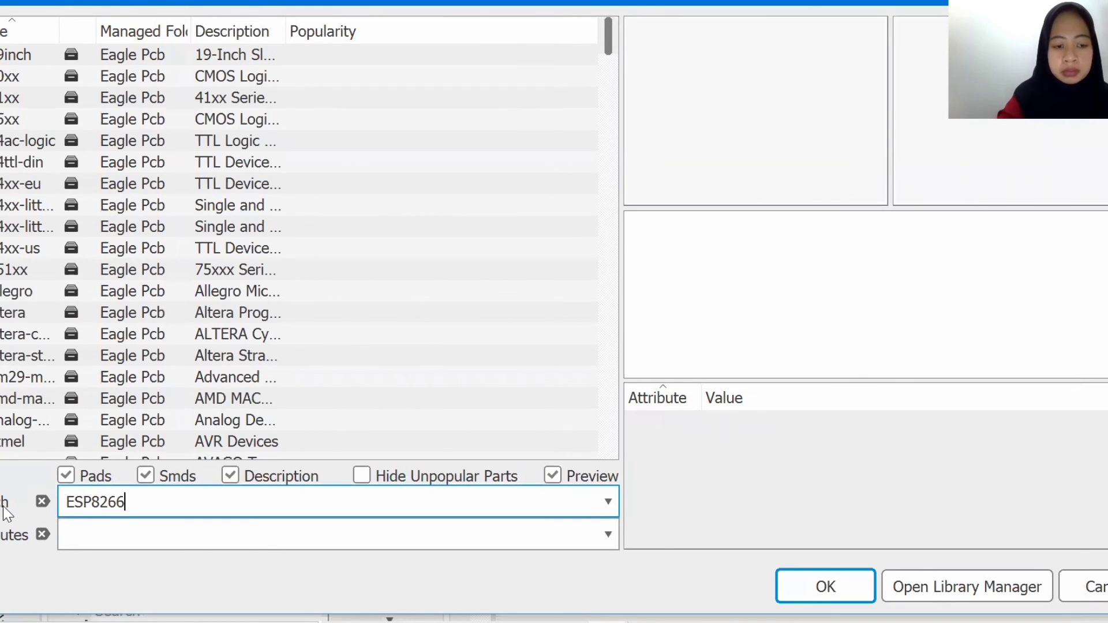
text(EX)
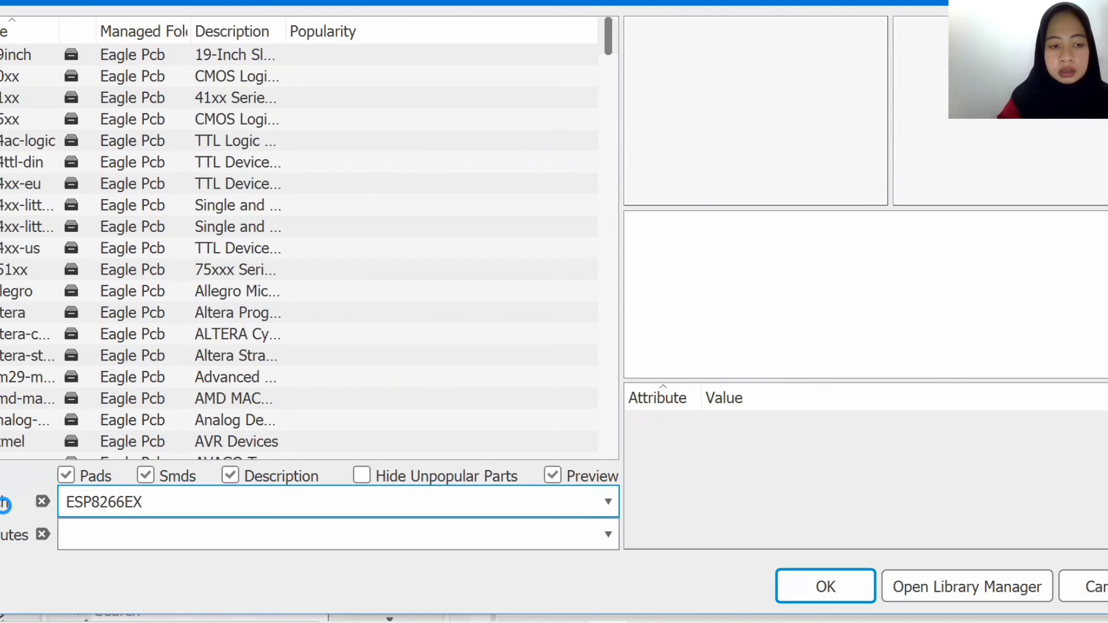
key(Return)
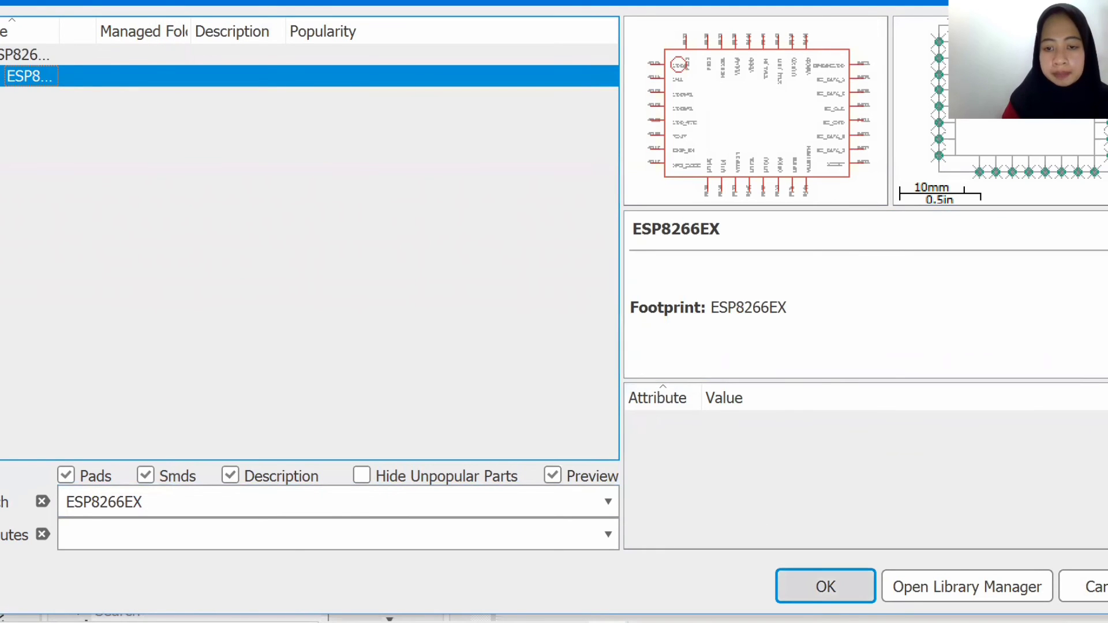
click(804, 586)
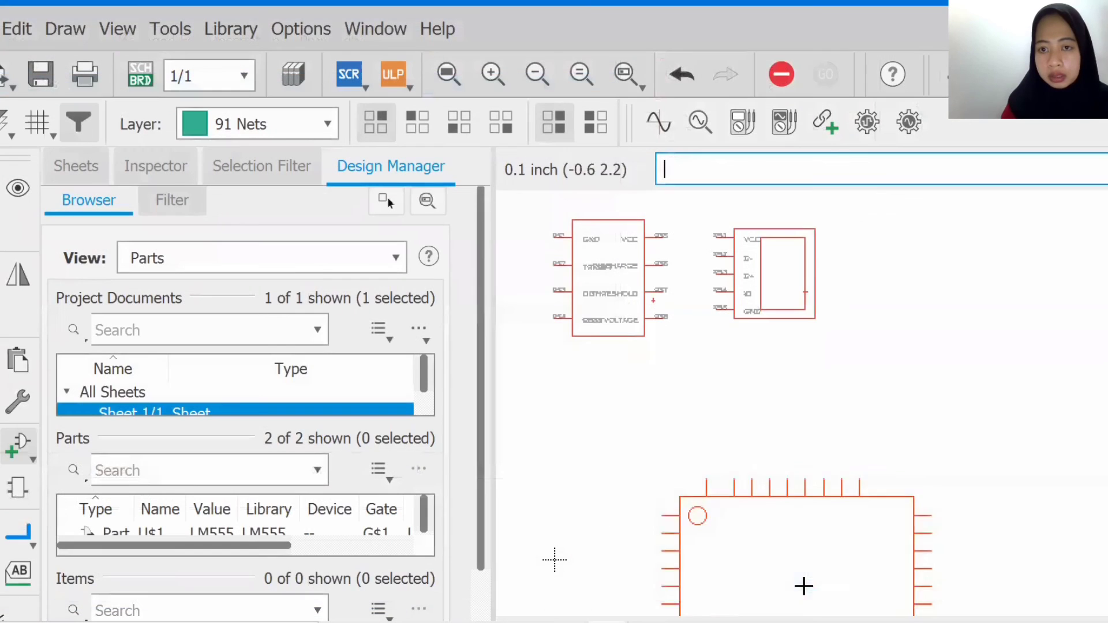
click(739, 457)
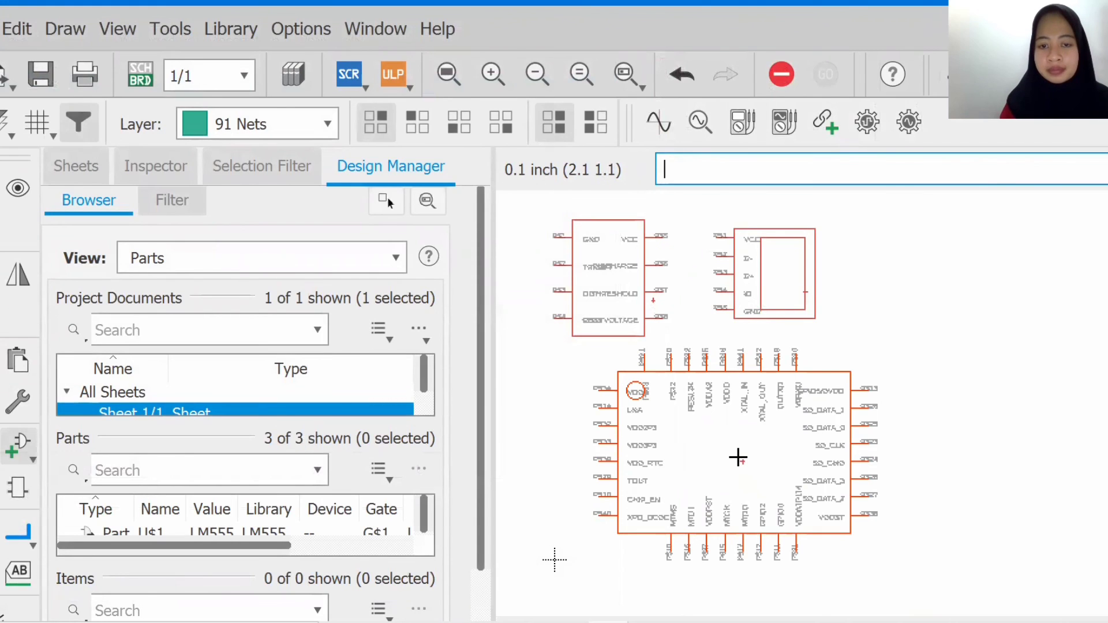
key(Escape)
key(Escape)
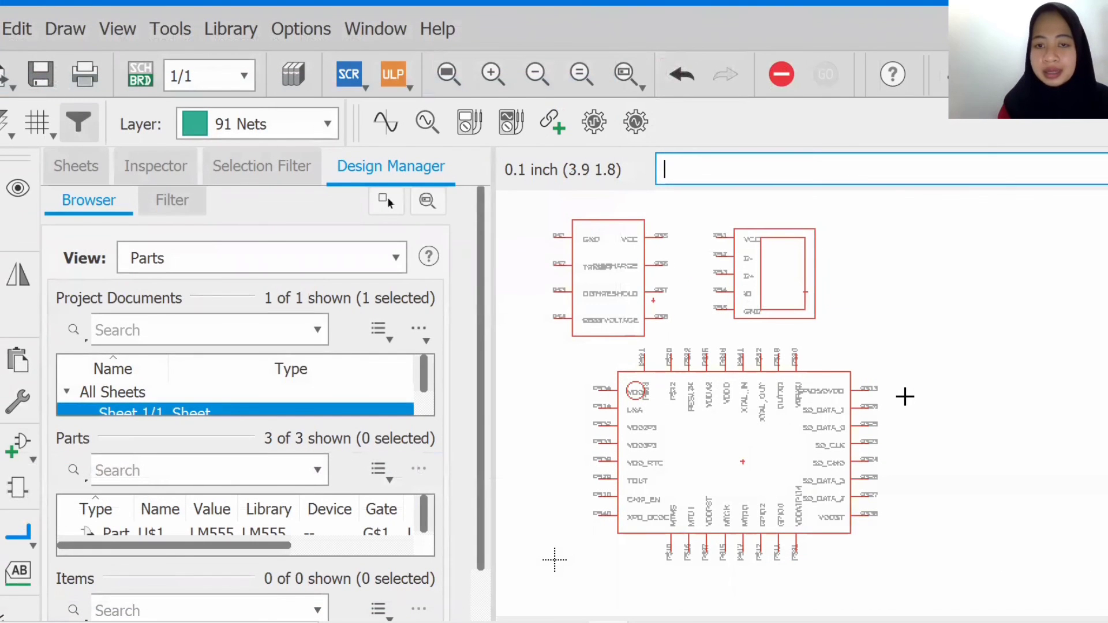